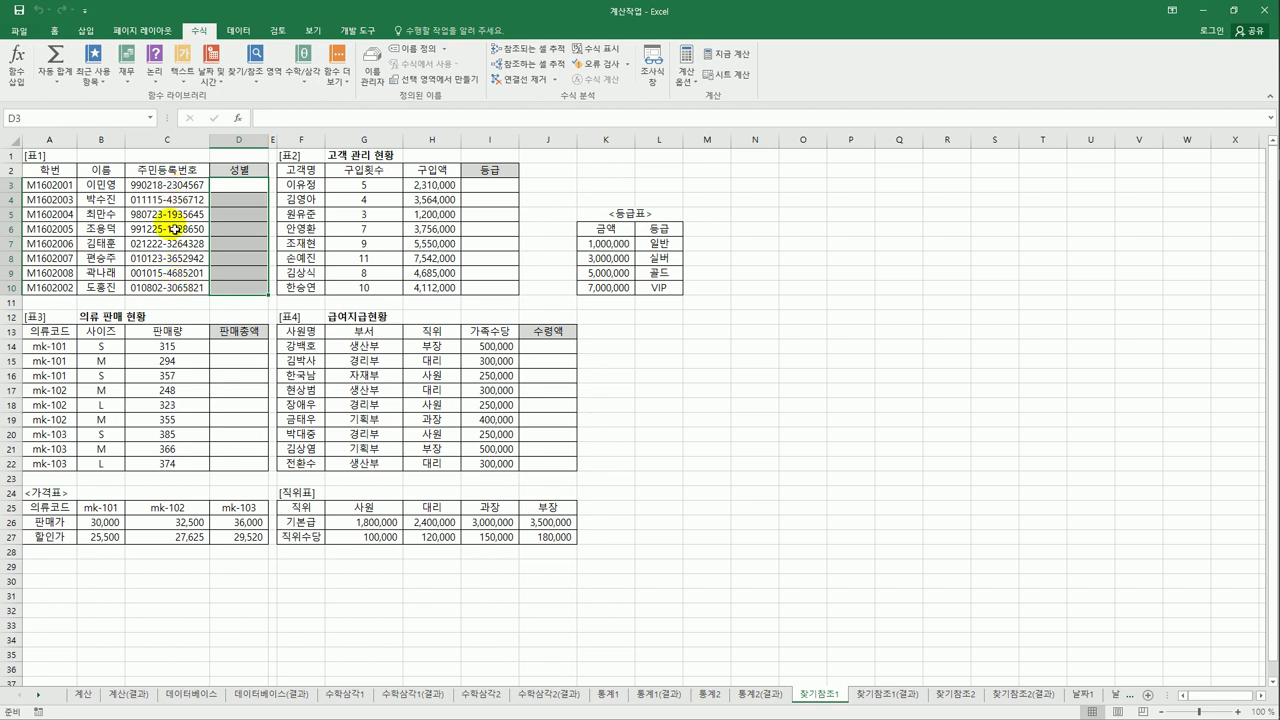
Enter the formula =MID(C3,8,1) in D3 to extract the gender digit from the resident registration number
left_click(265, 192)
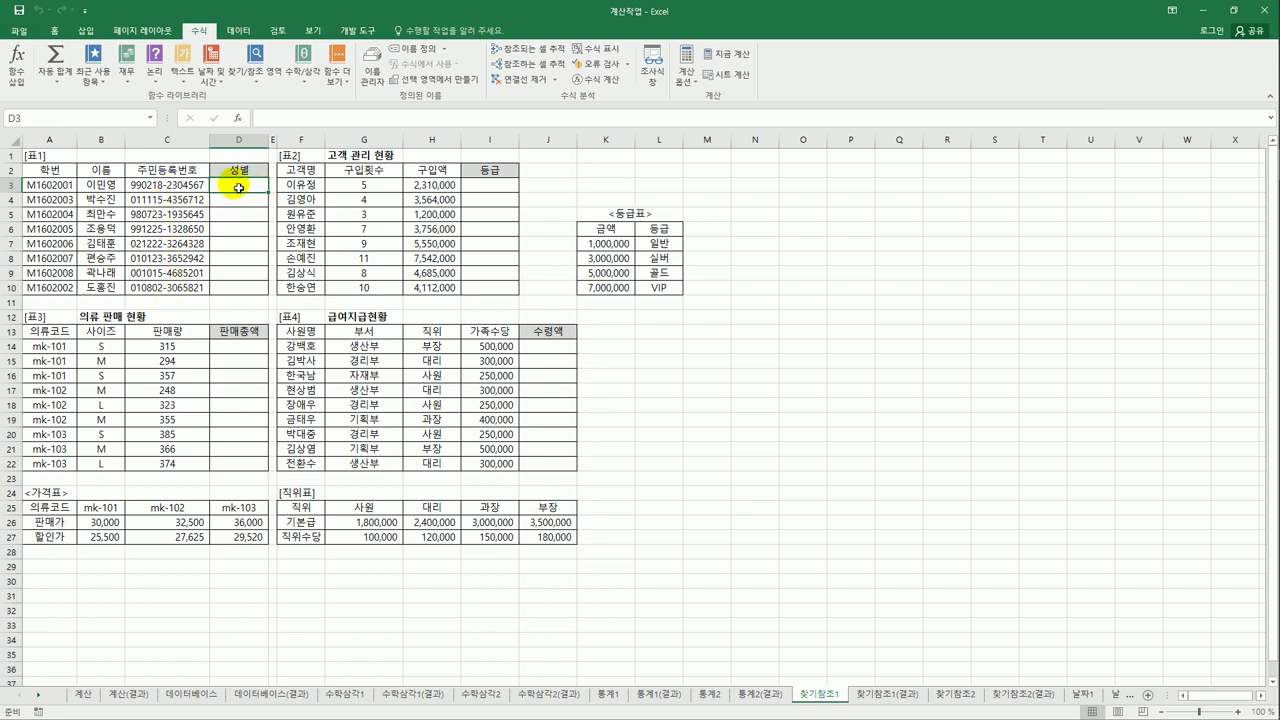
type("=")
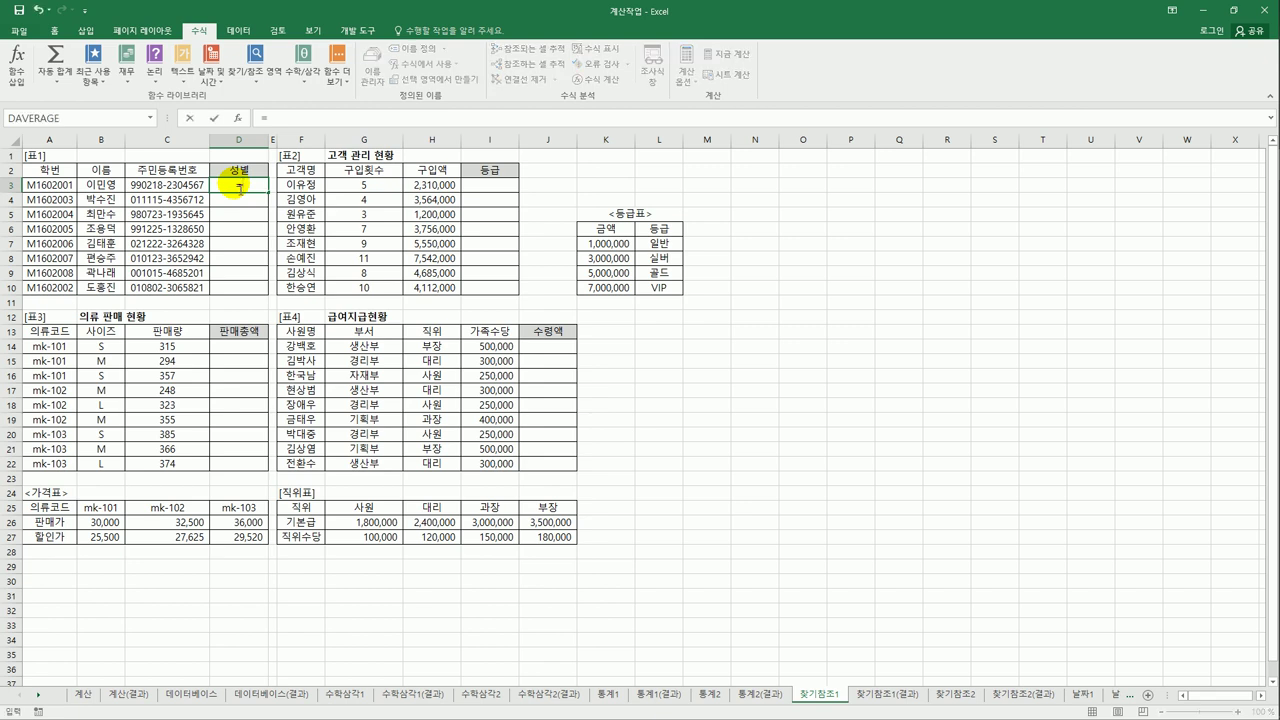
type("mi")
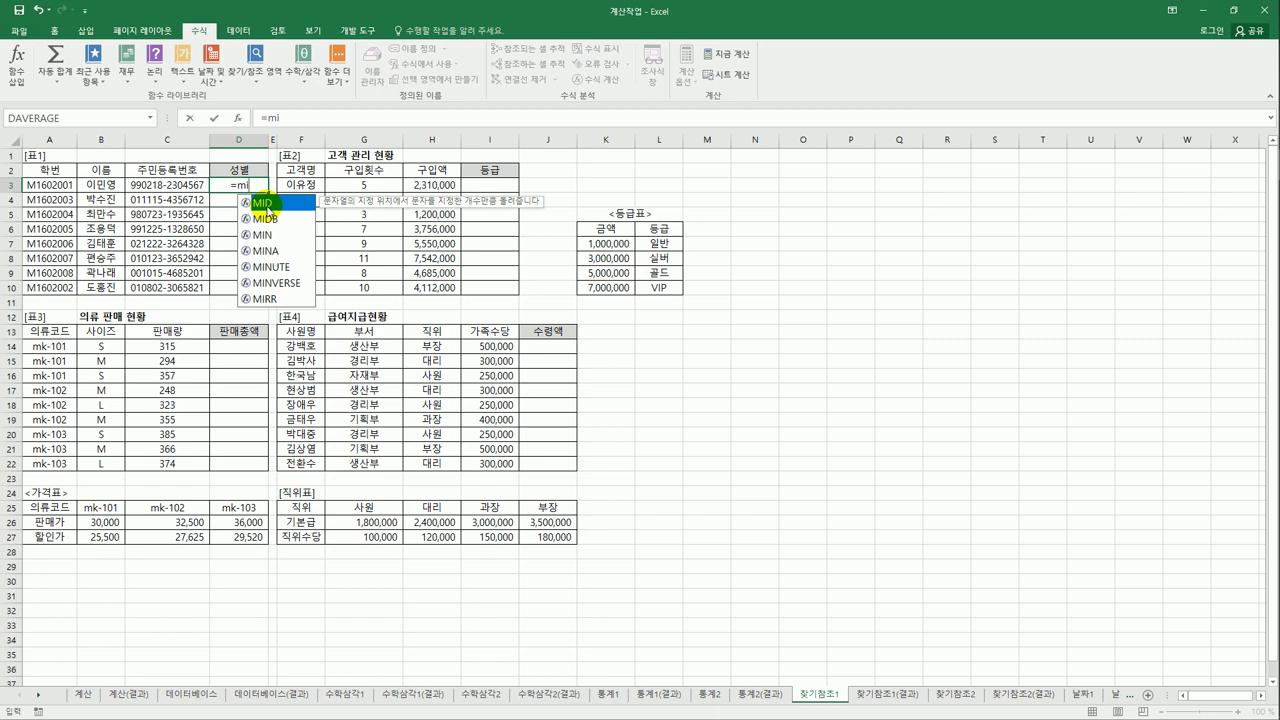
double_click(264, 204)
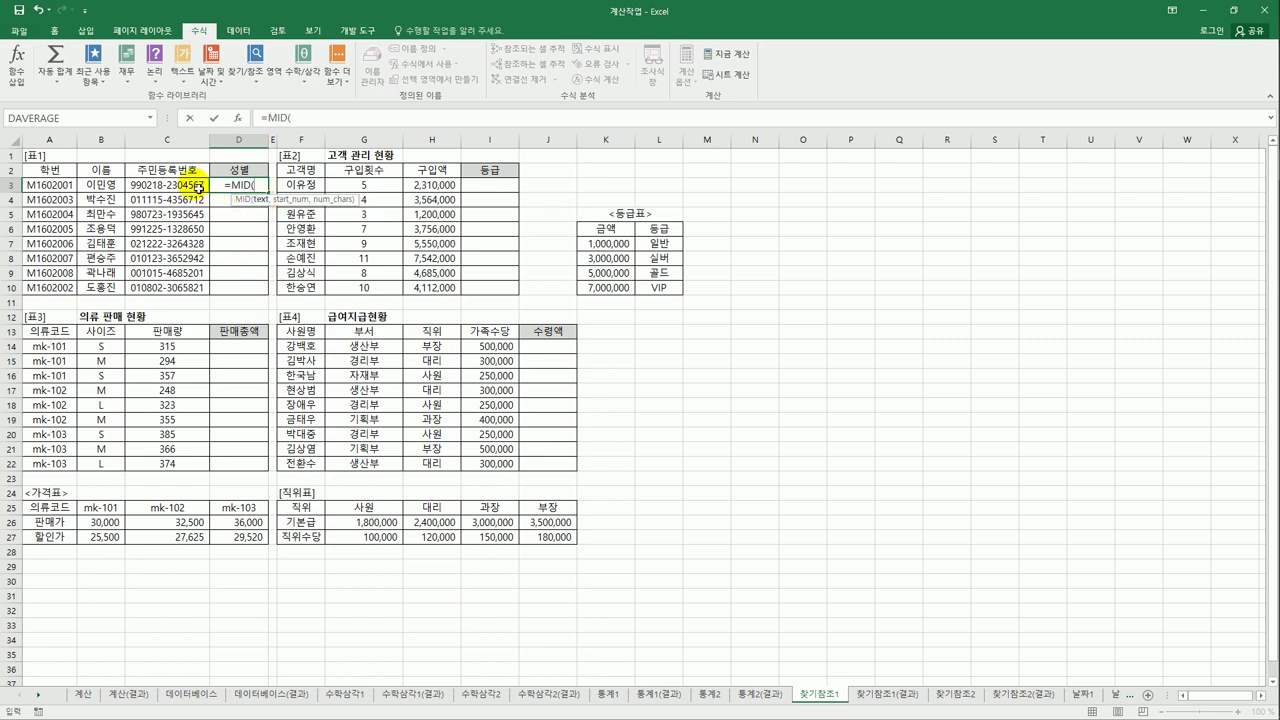
left_click(198, 191)
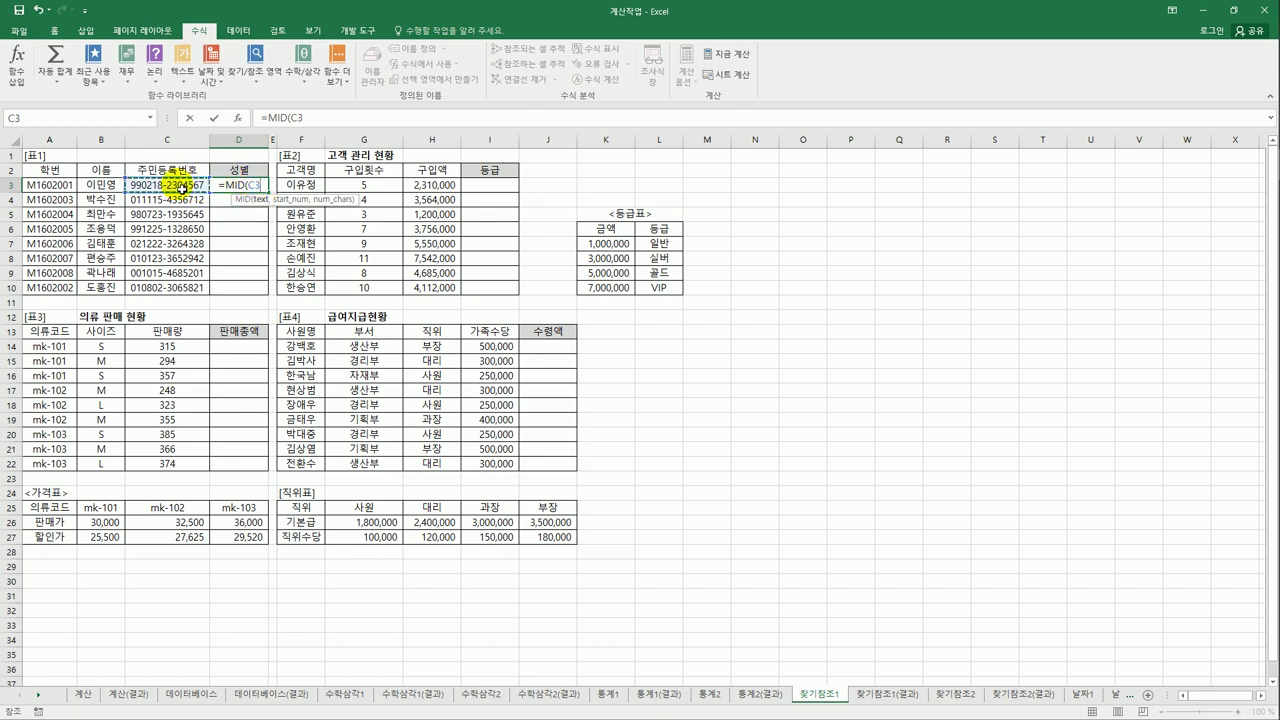
type(",")
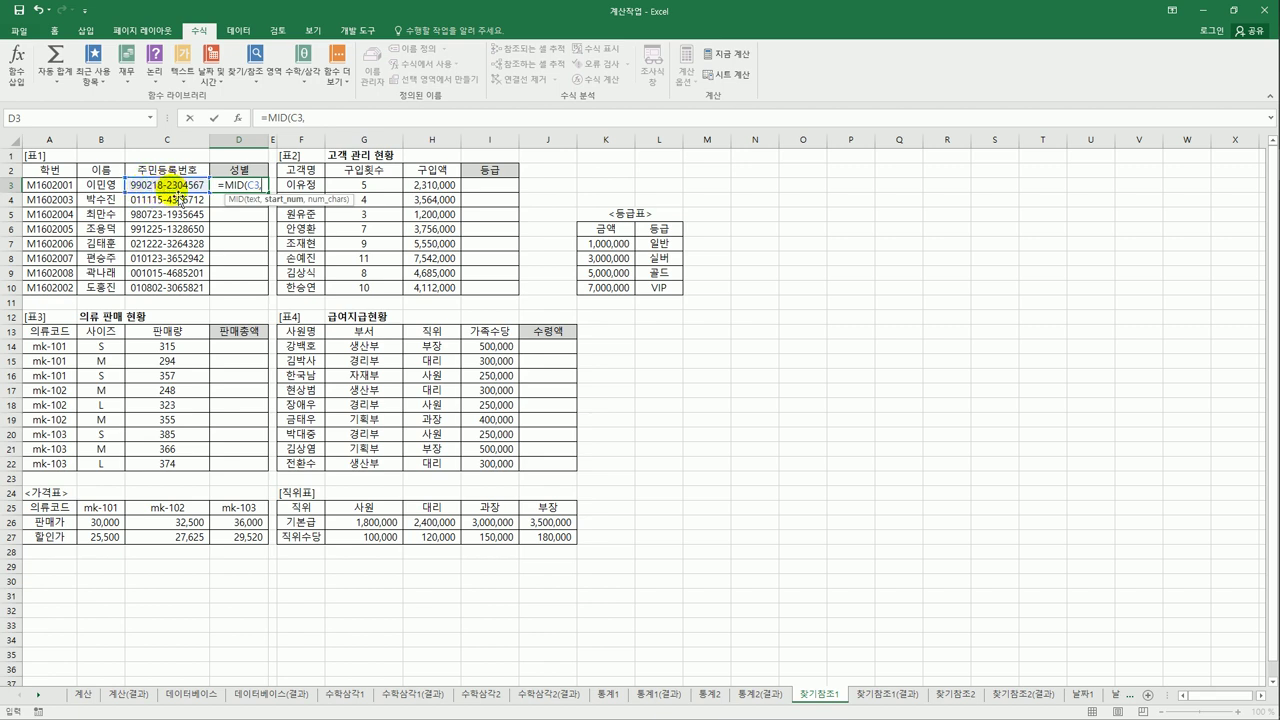
type("8,")
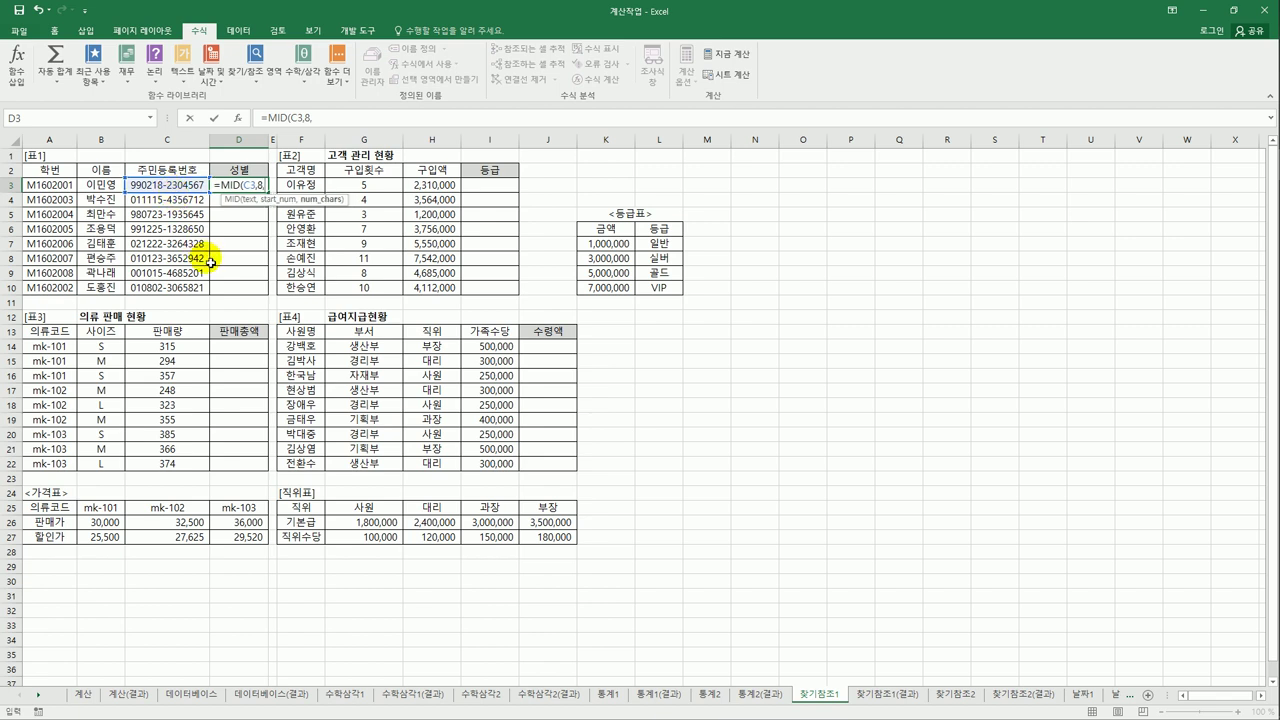
type("1")
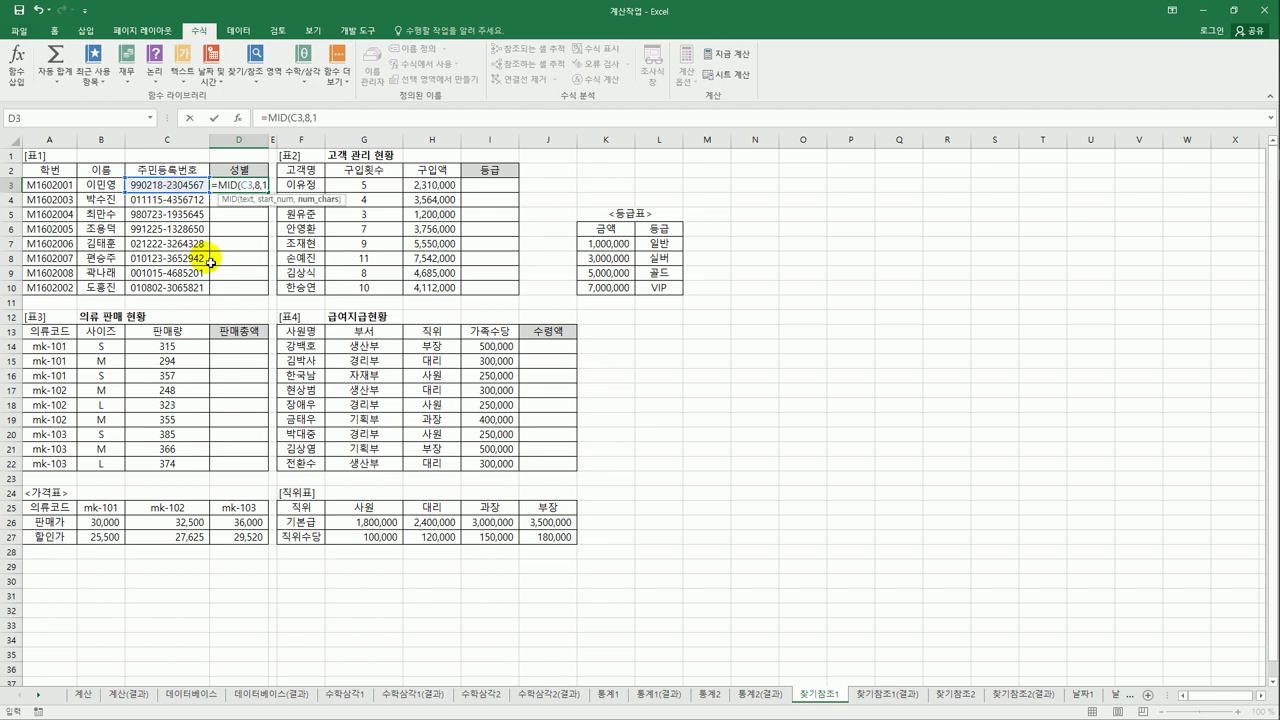
type(")")
key("Return")
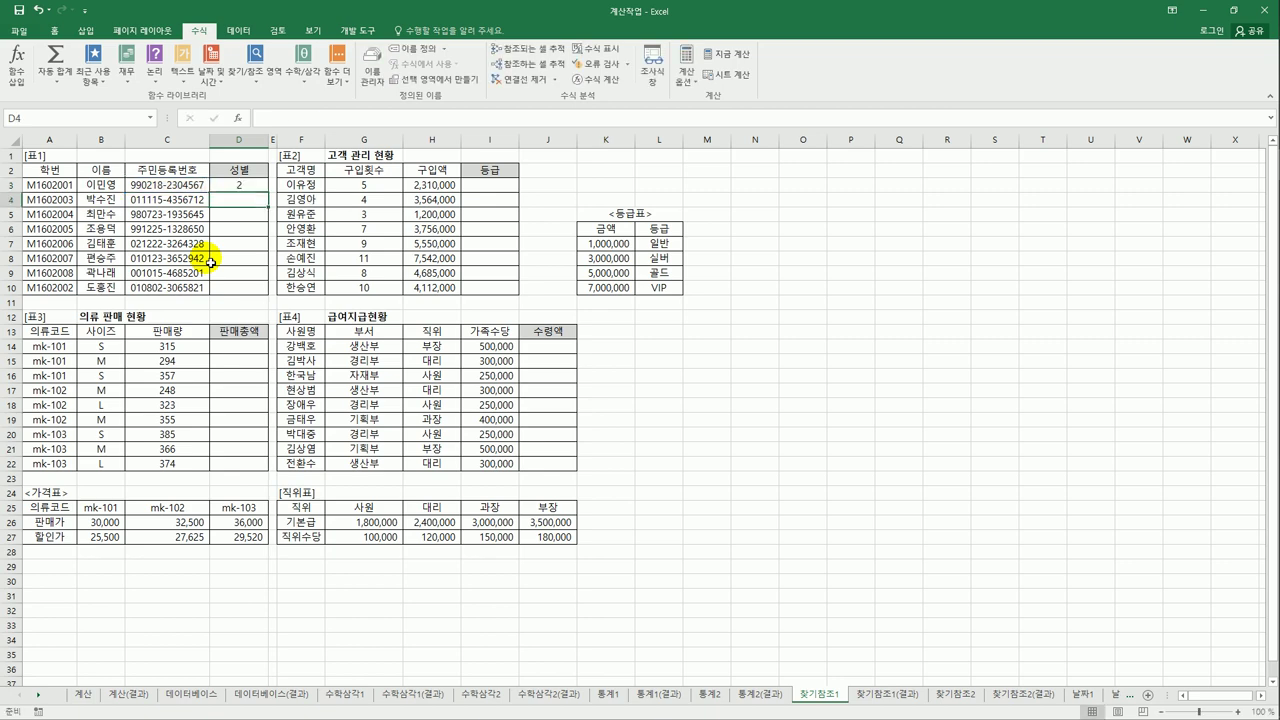
Fill the MID formula from D3 down to D10 and check the extracted digits in the 성별 column
left_click(244, 186)
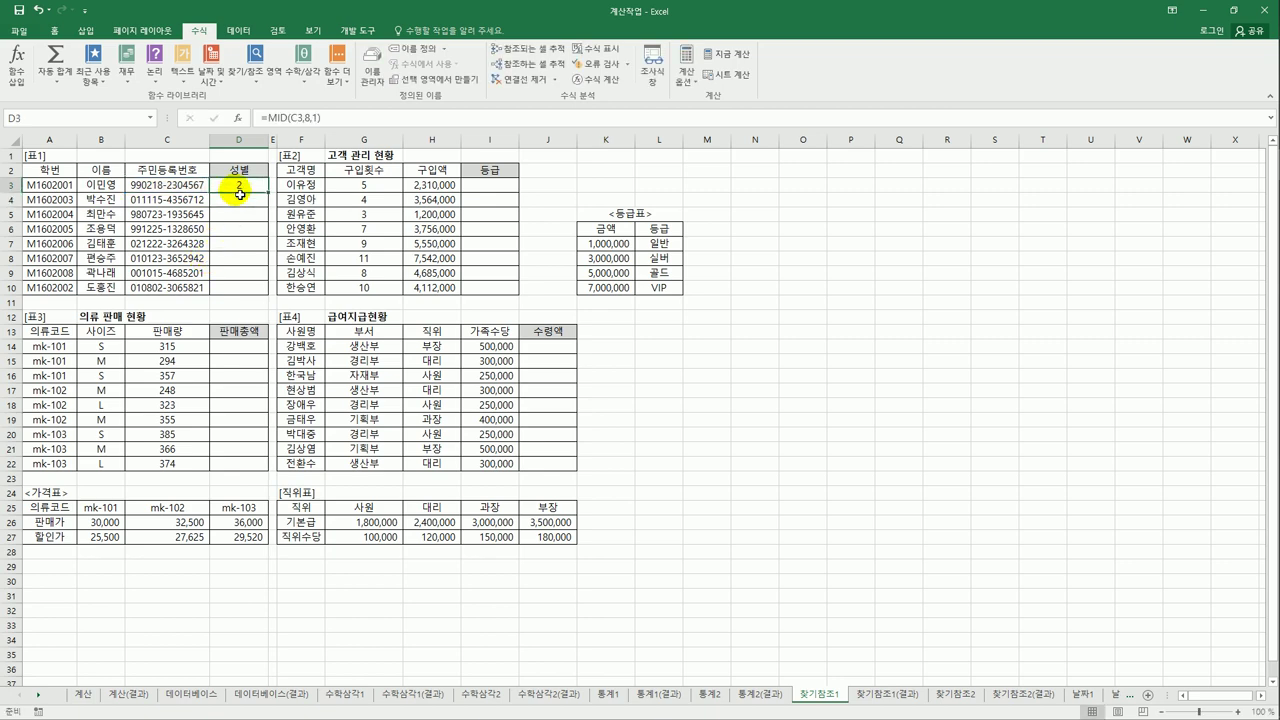
left_click_drag(268, 193, 265, 294)
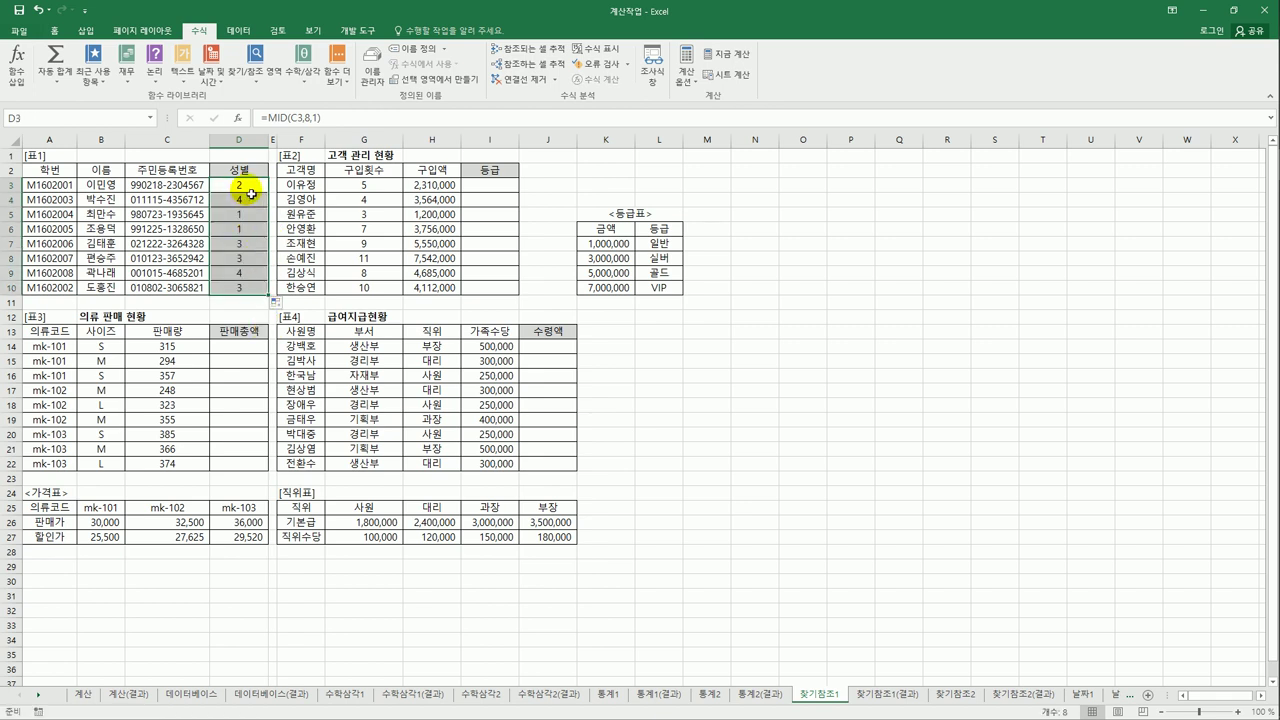
key("shift+Up")
key("shift+Up")
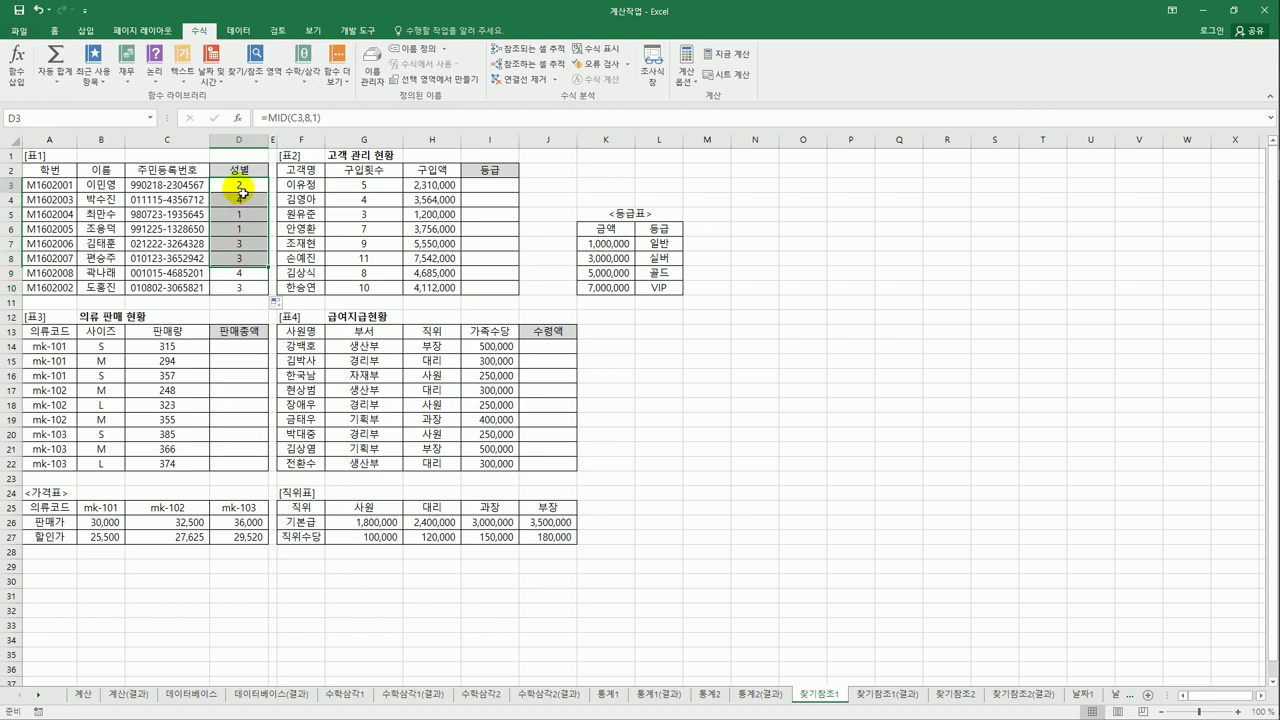
left_click(241, 193)
left_click(250, 215)
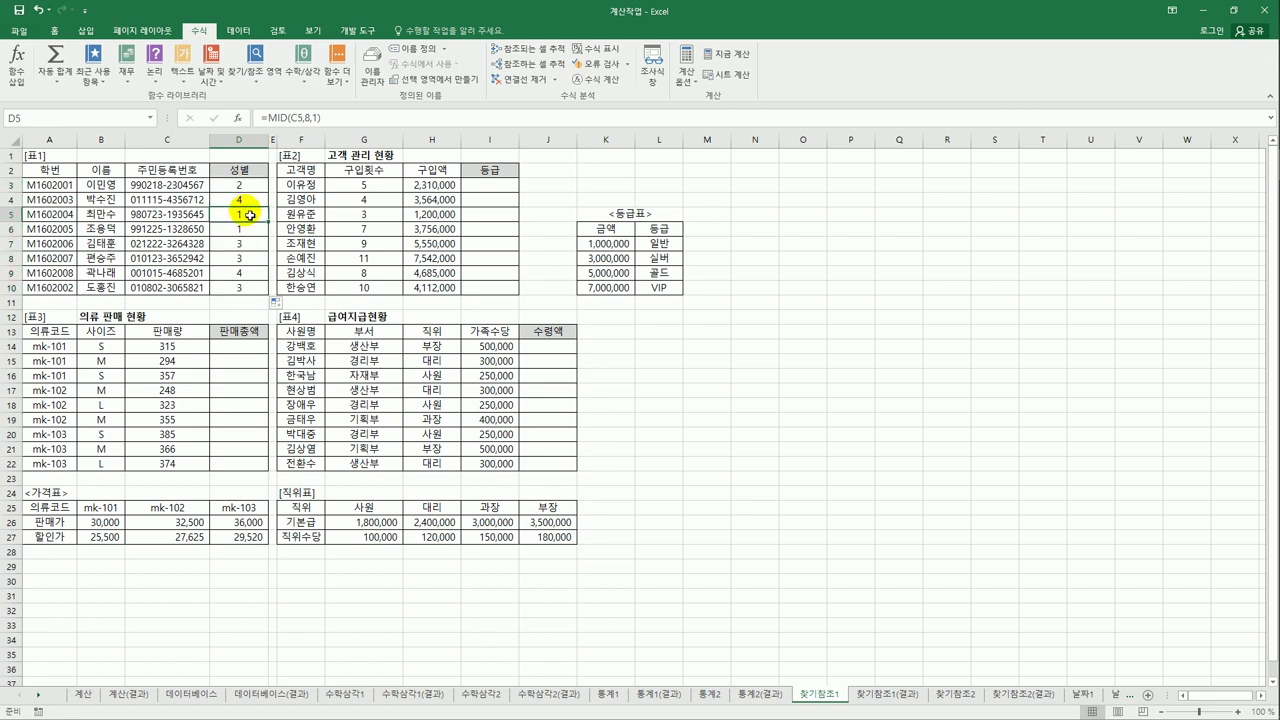
left_click(247, 244)
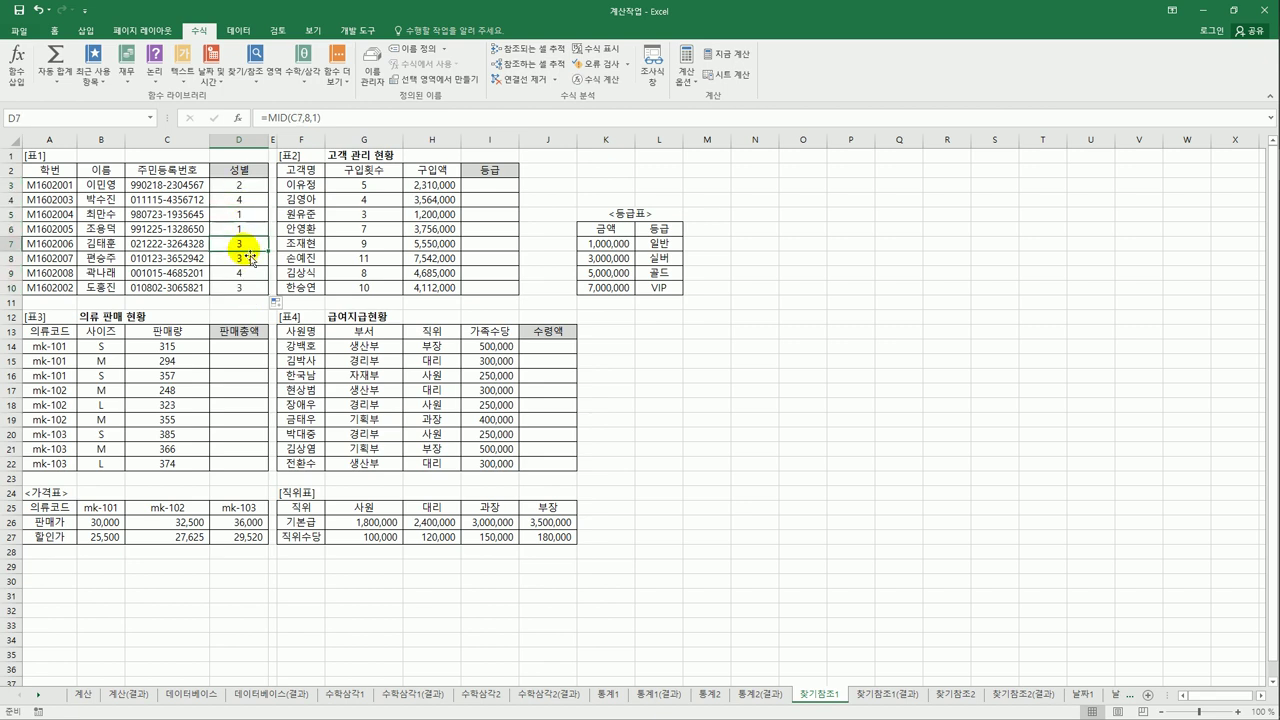
left_click(237, 198)
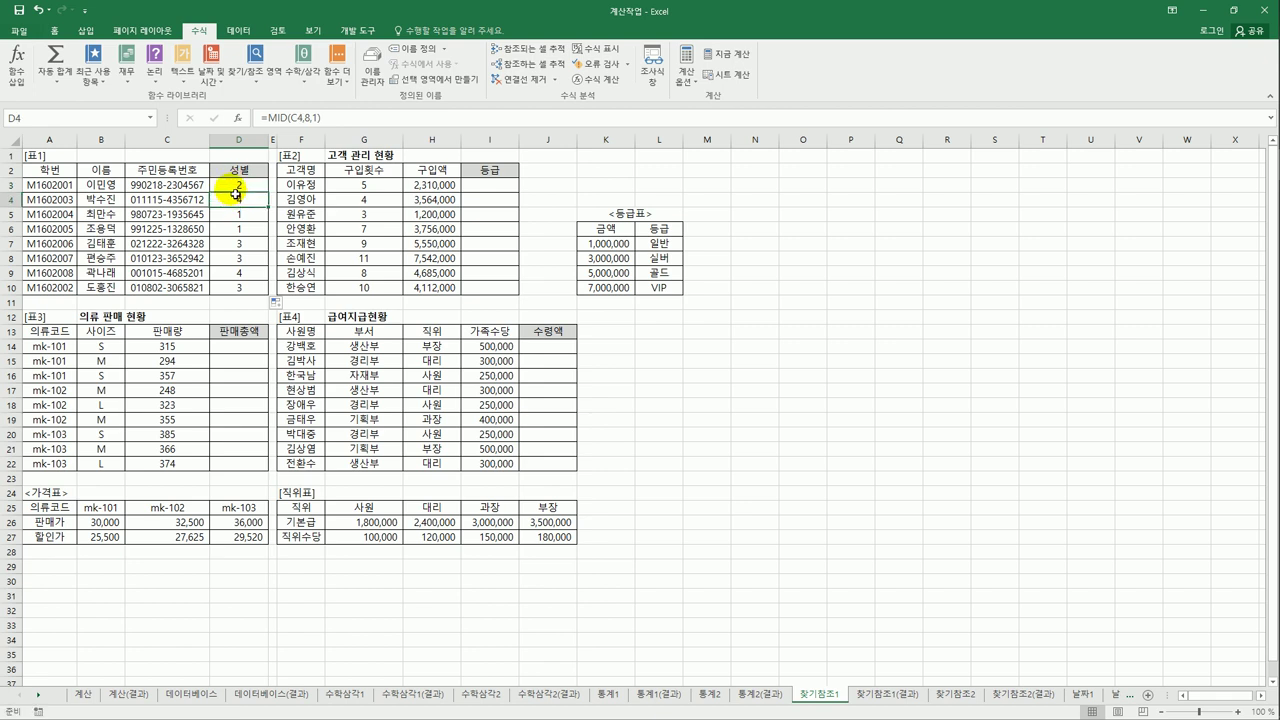
Wrap the MID expression in D3 in a CHOOSE function so that it serves as the index number
left_click(236, 188)
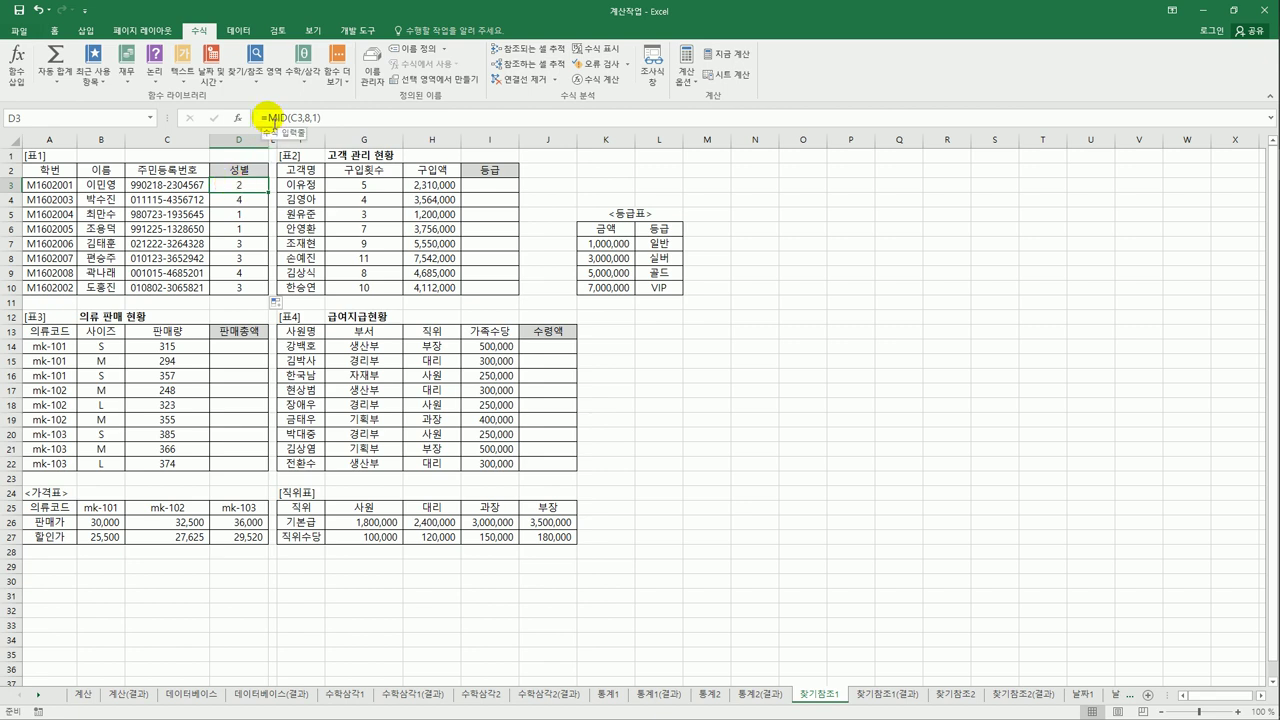
left_click(270, 118)
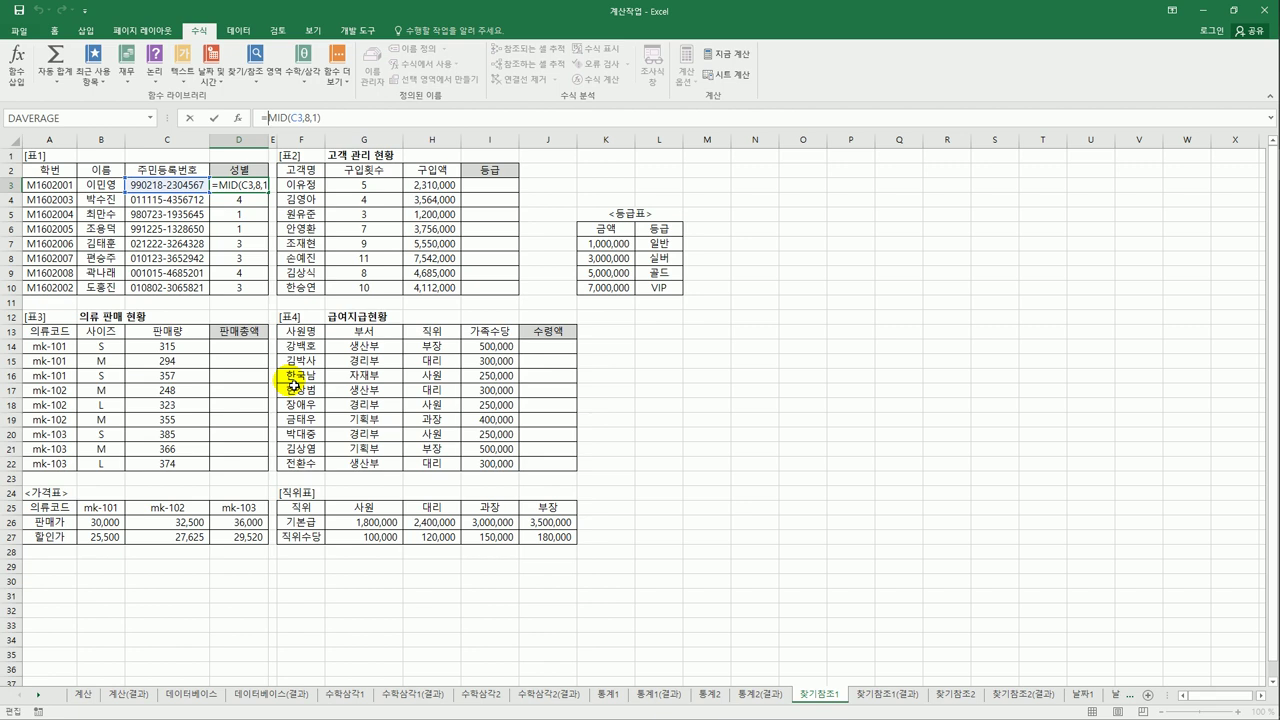
type("ch")
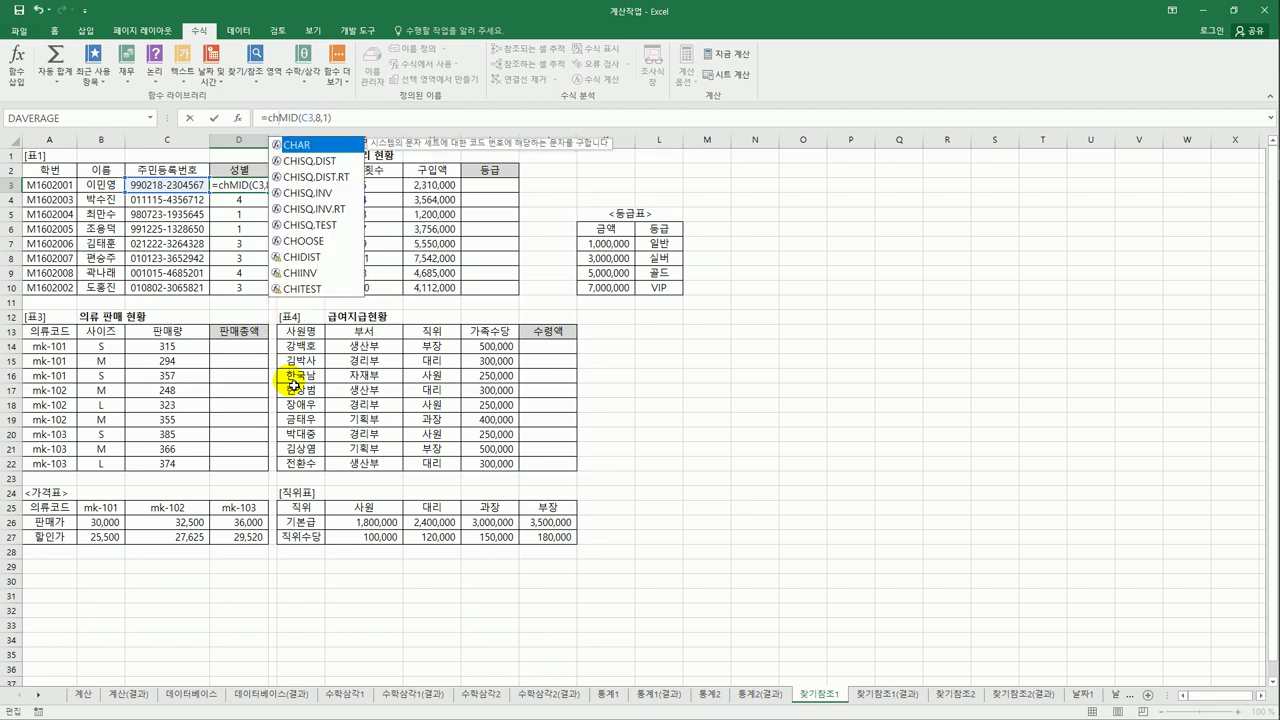
type("oo")
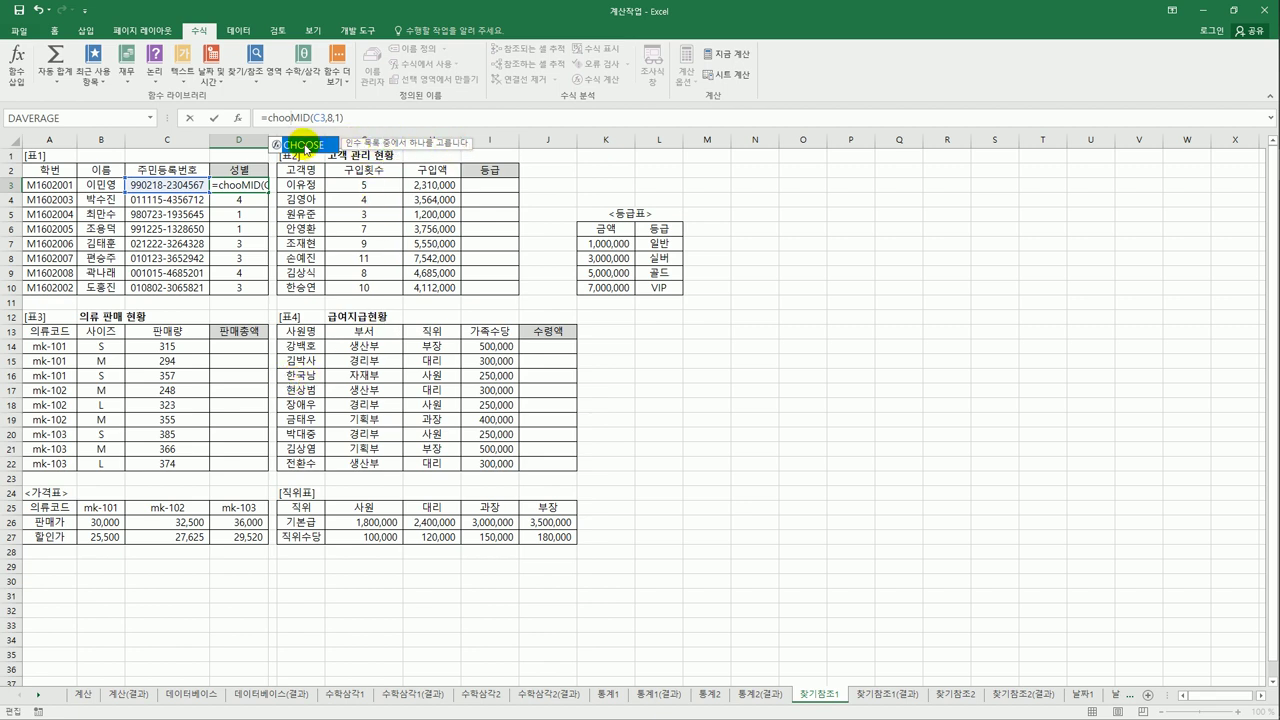
double_click(305, 146)
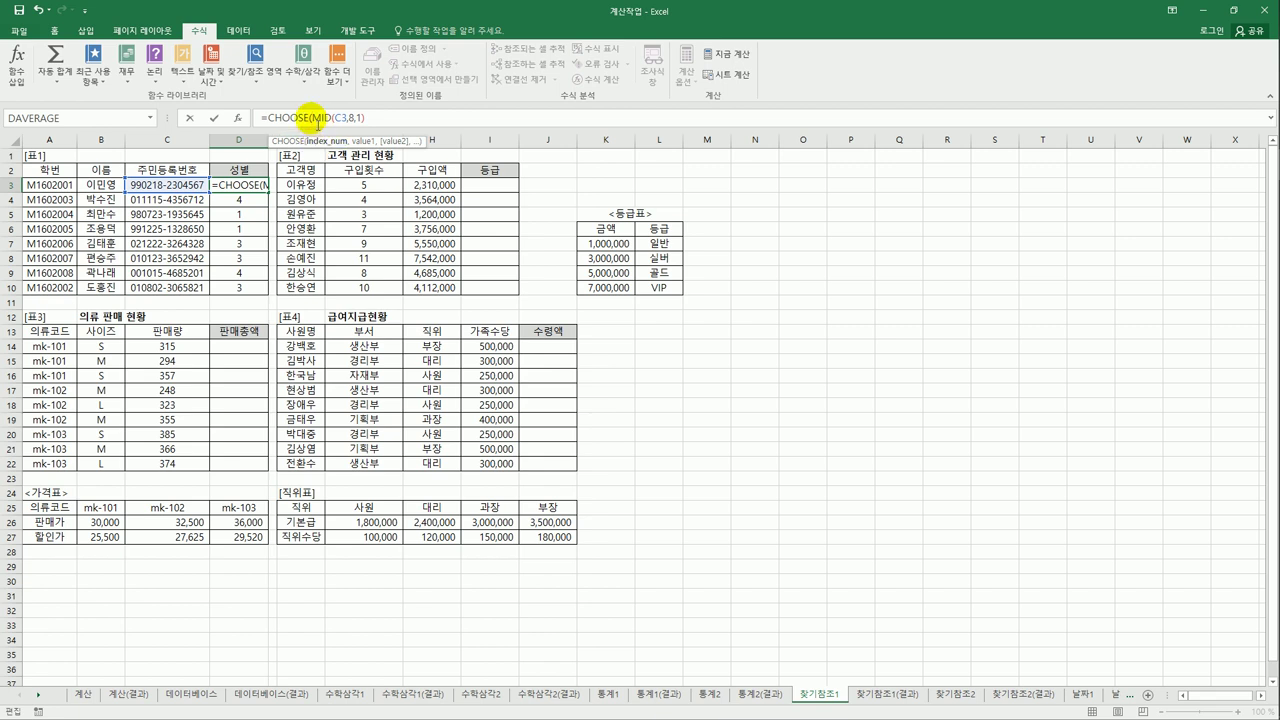
left_click_drag(311, 118, 372, 118)
left_click(372, 118)
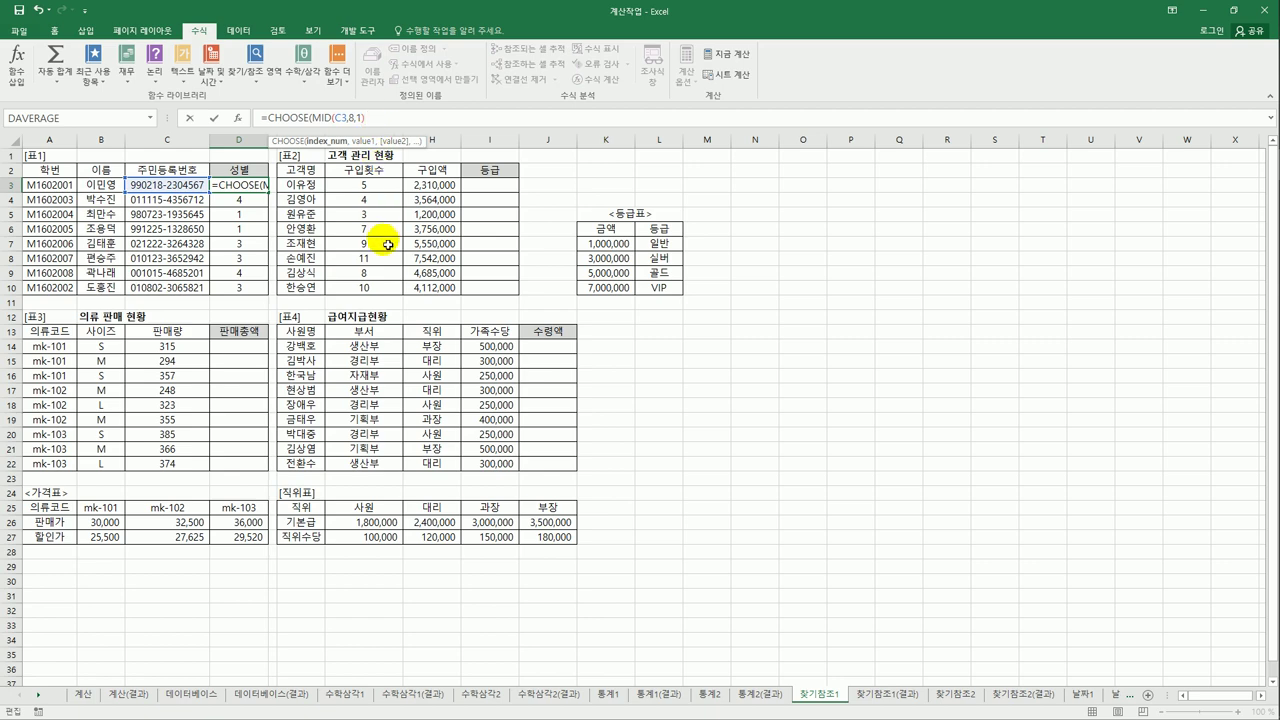
Complete the CHOOSE formula in D3 with the values "남","여","남","여" and fill it down to D10
type(",")
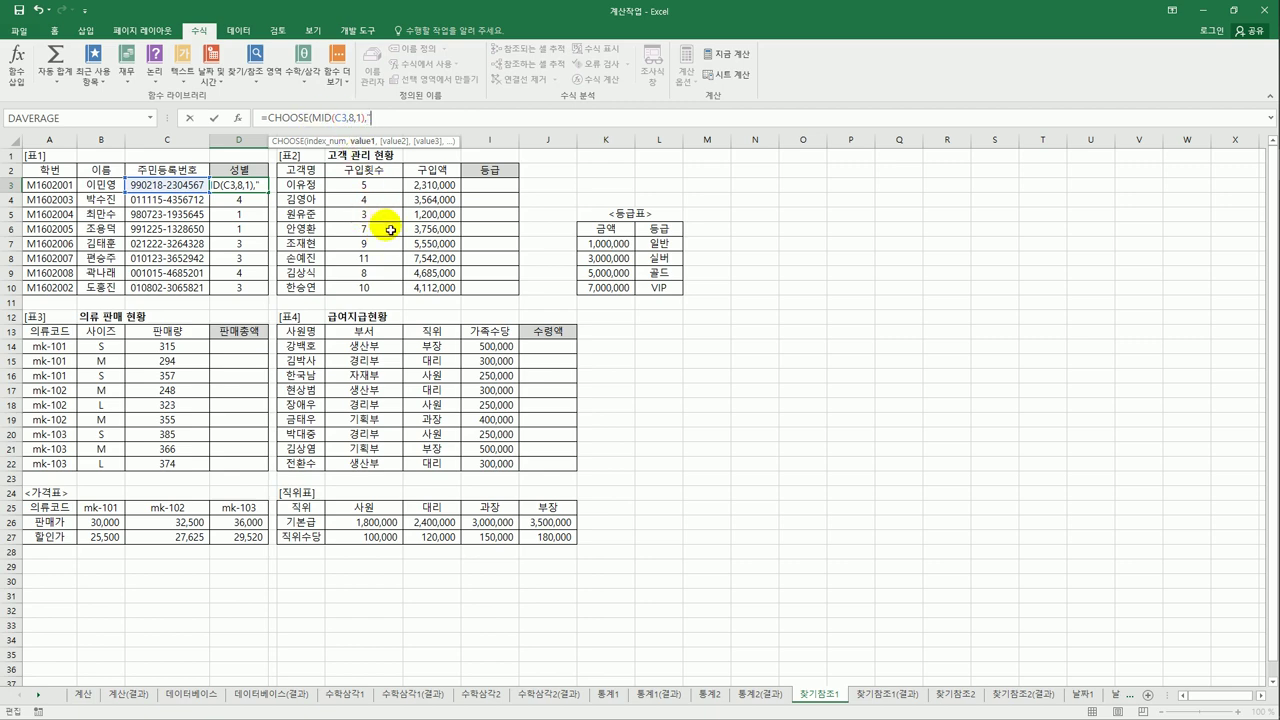
type("\"s")
key("BackSpace")
type("남\",\"여")
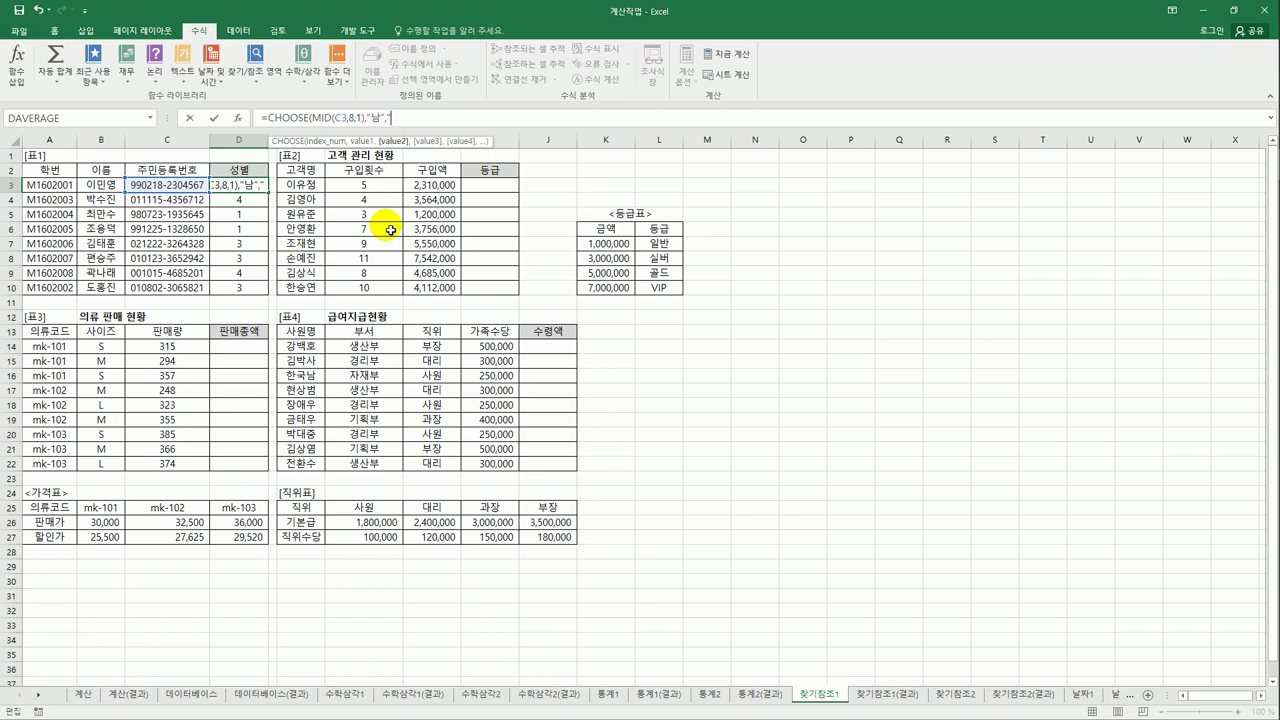
type("\",\"남\",\"여\"")
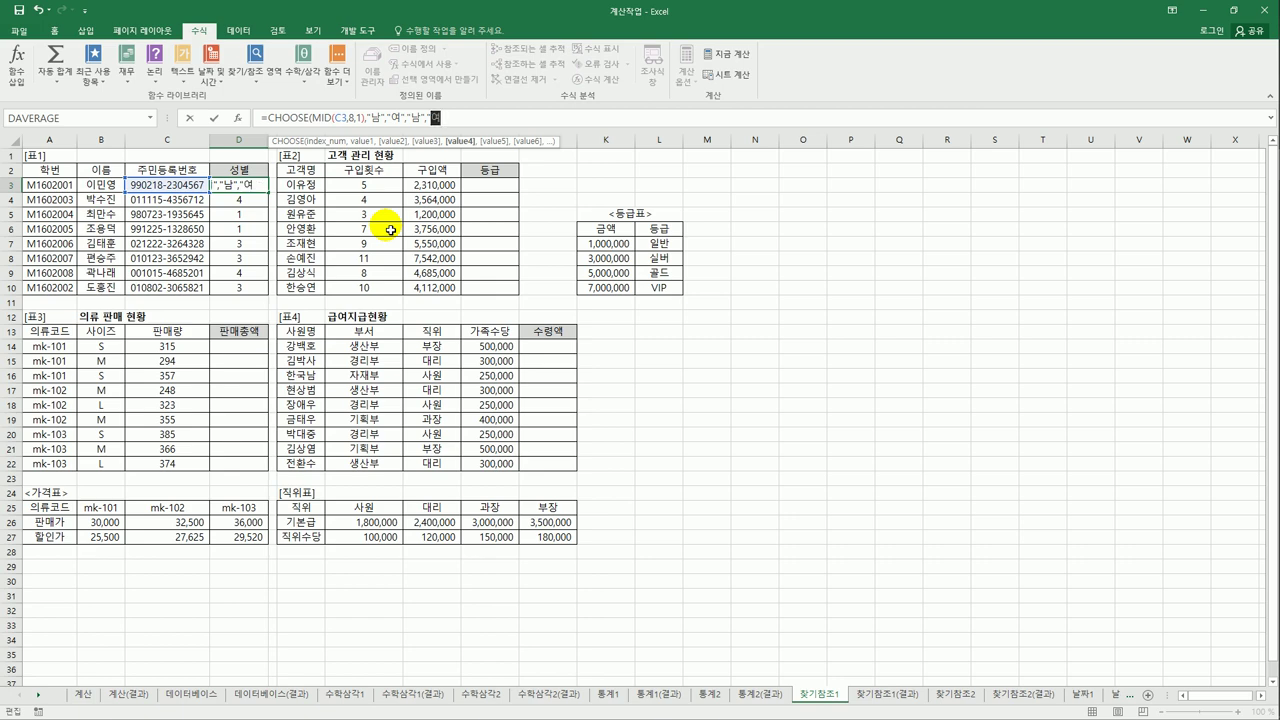
type(")")
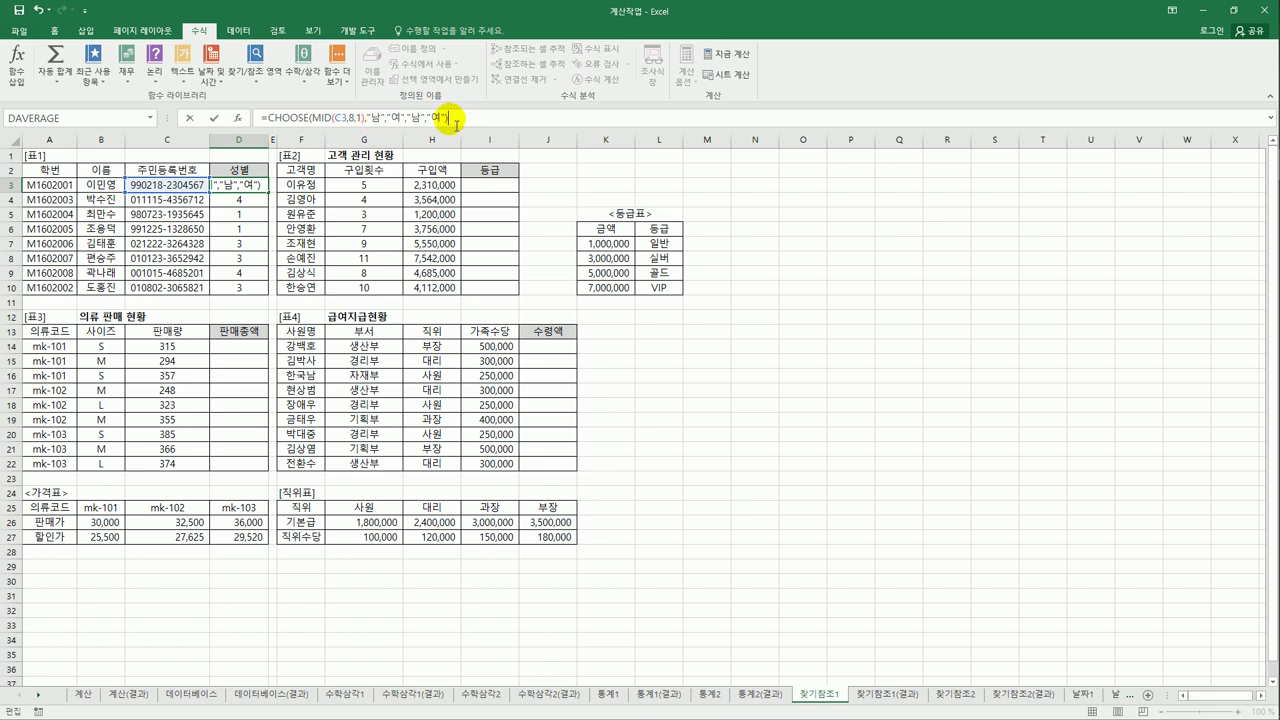
key("Return")
left_click(252, 184)
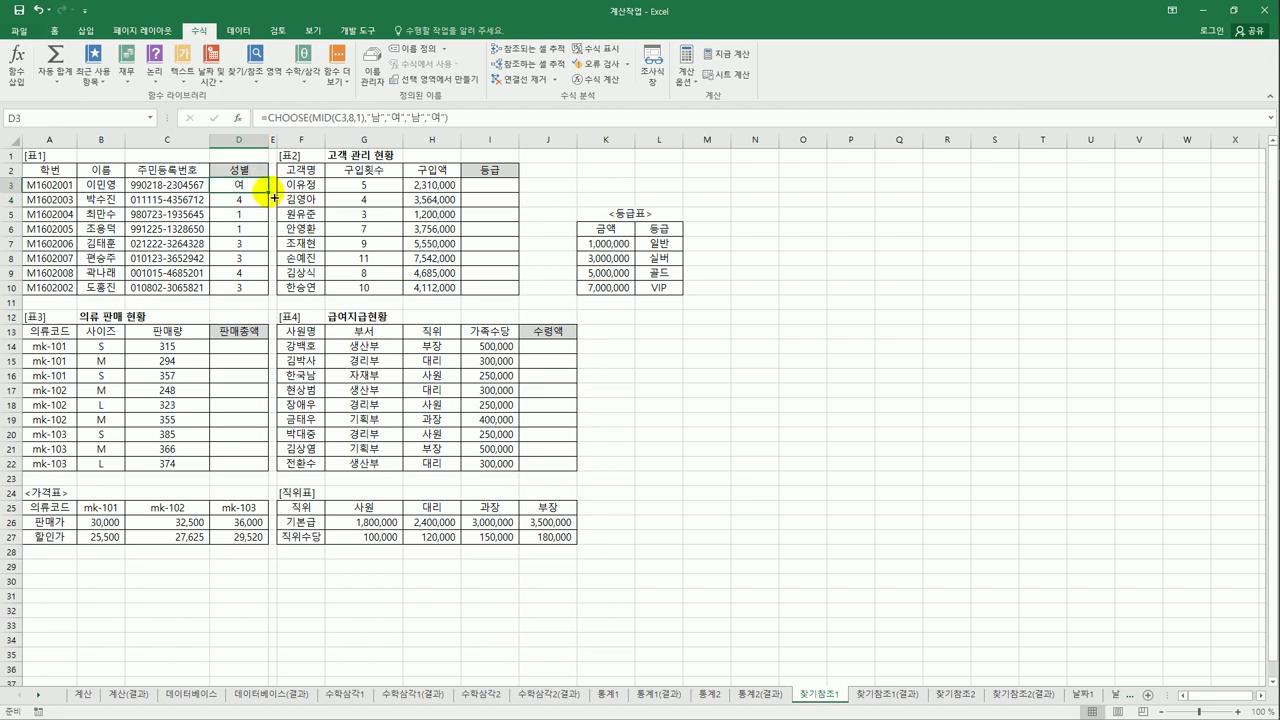
left_click_drag(269, 193, 255, 300)
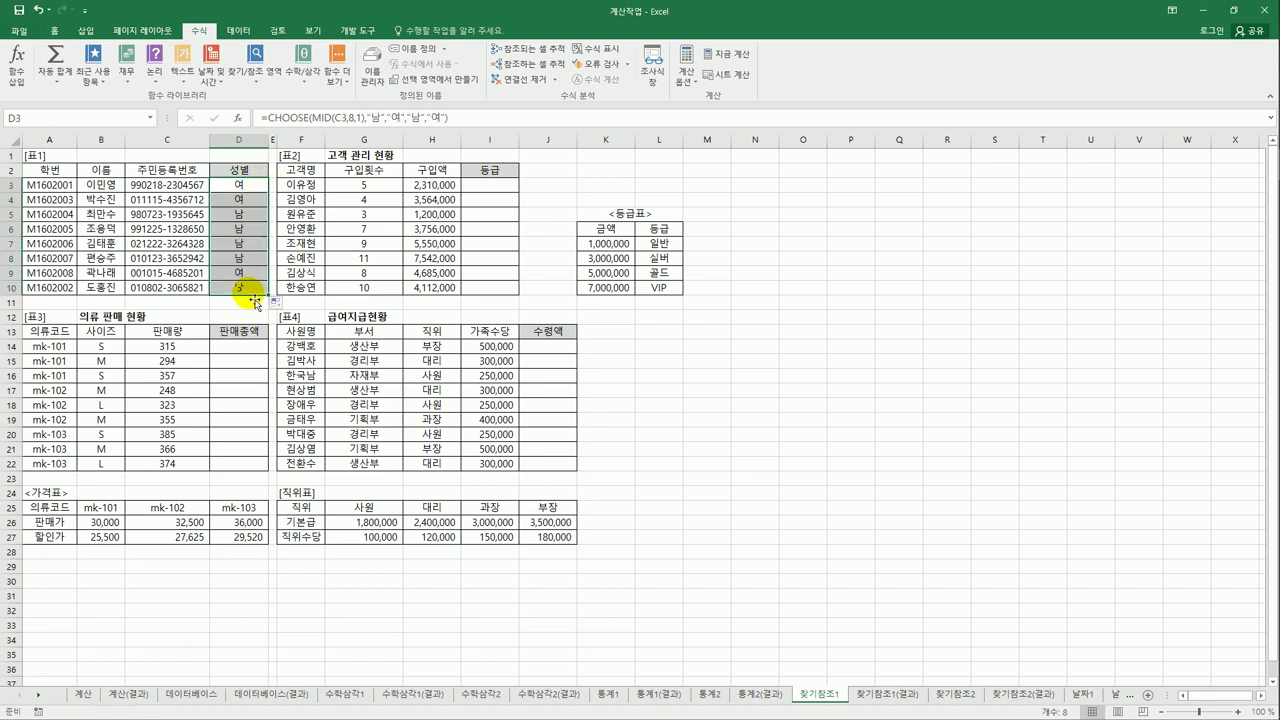
Examine the 구입액 amounts in H3:H10 of [표2] and the amount thresholds and grades in <등급표> K7:L10
left_click(494, 191)
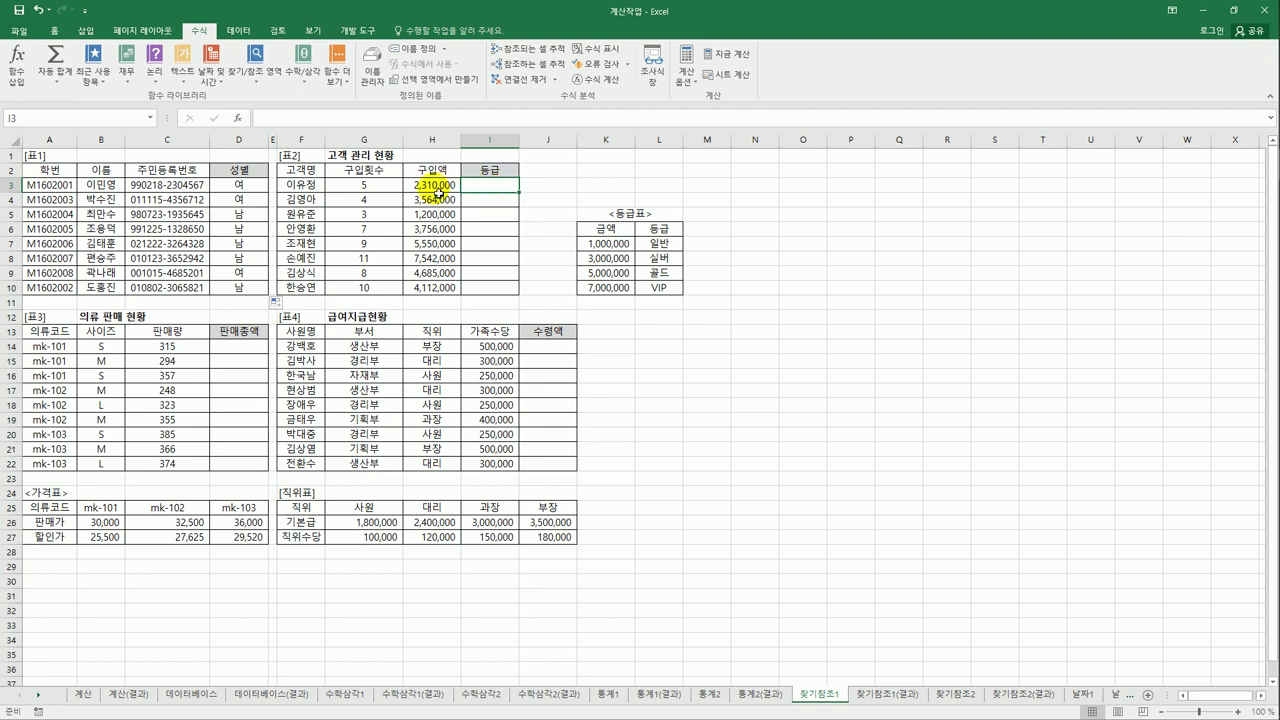
left_click_drag(430, 190, 428, 289)
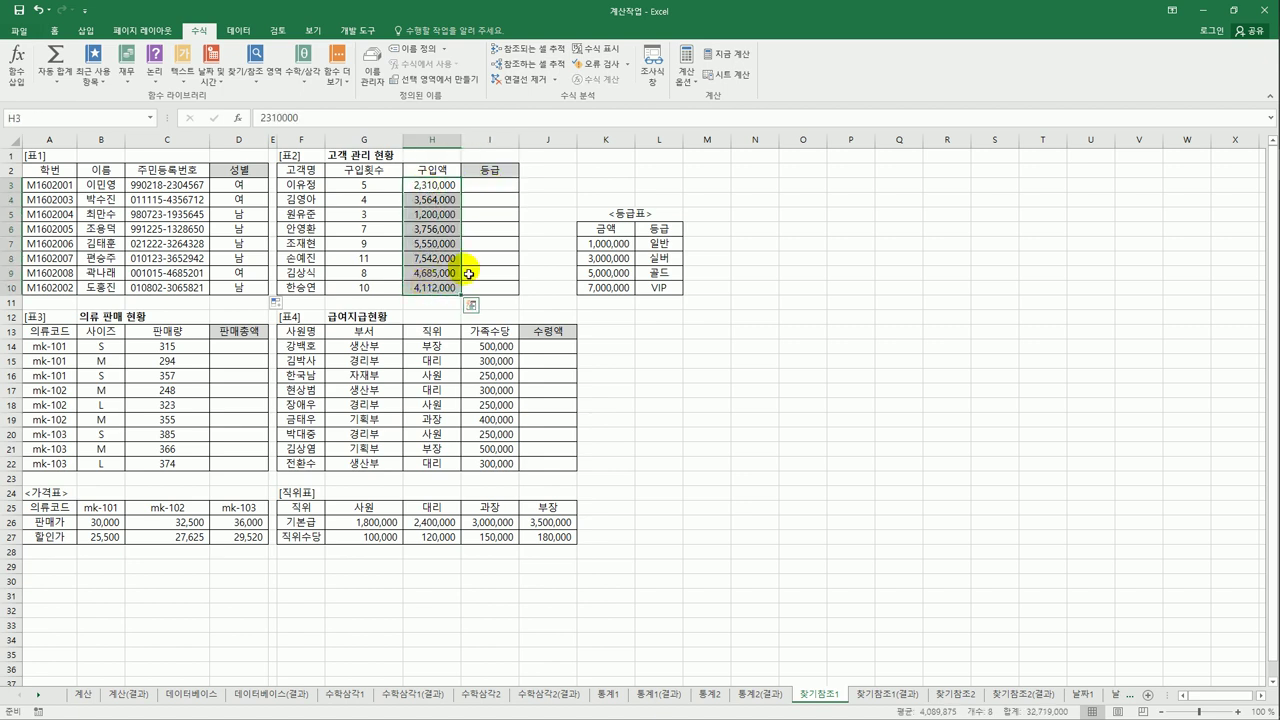
left_click_drag(614, 247, 647, 295)
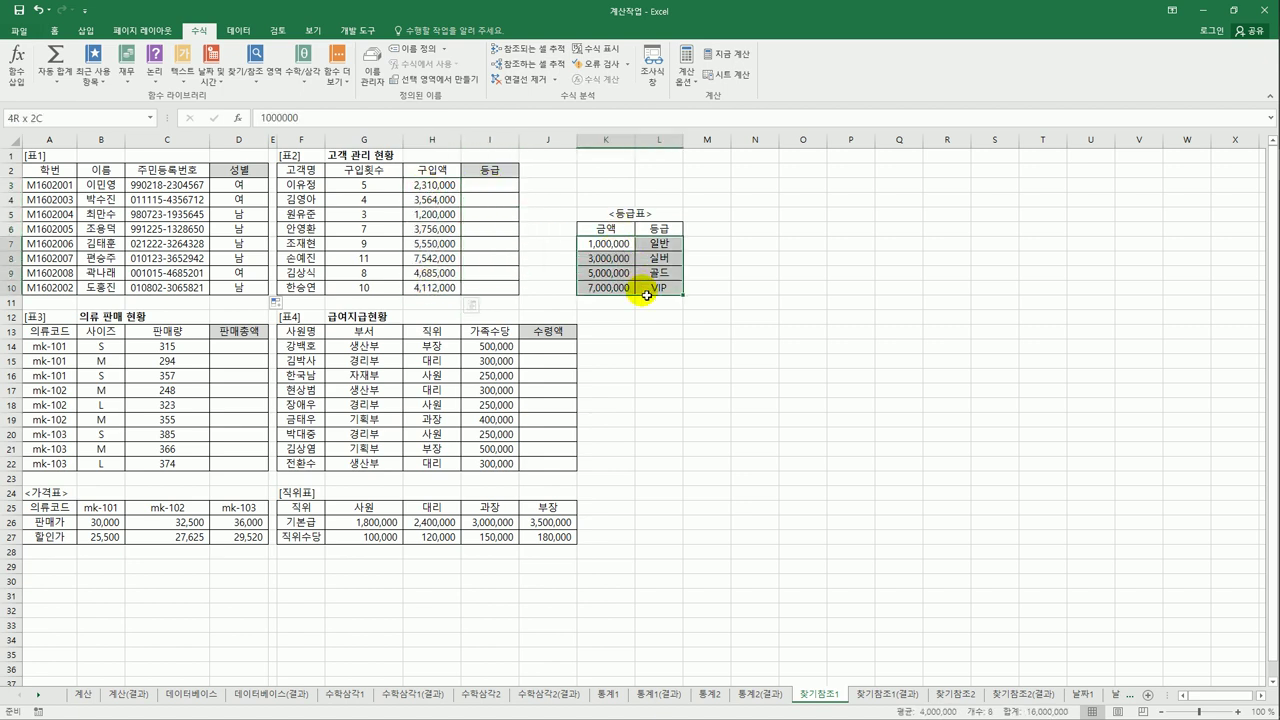
left_click(651, 248)
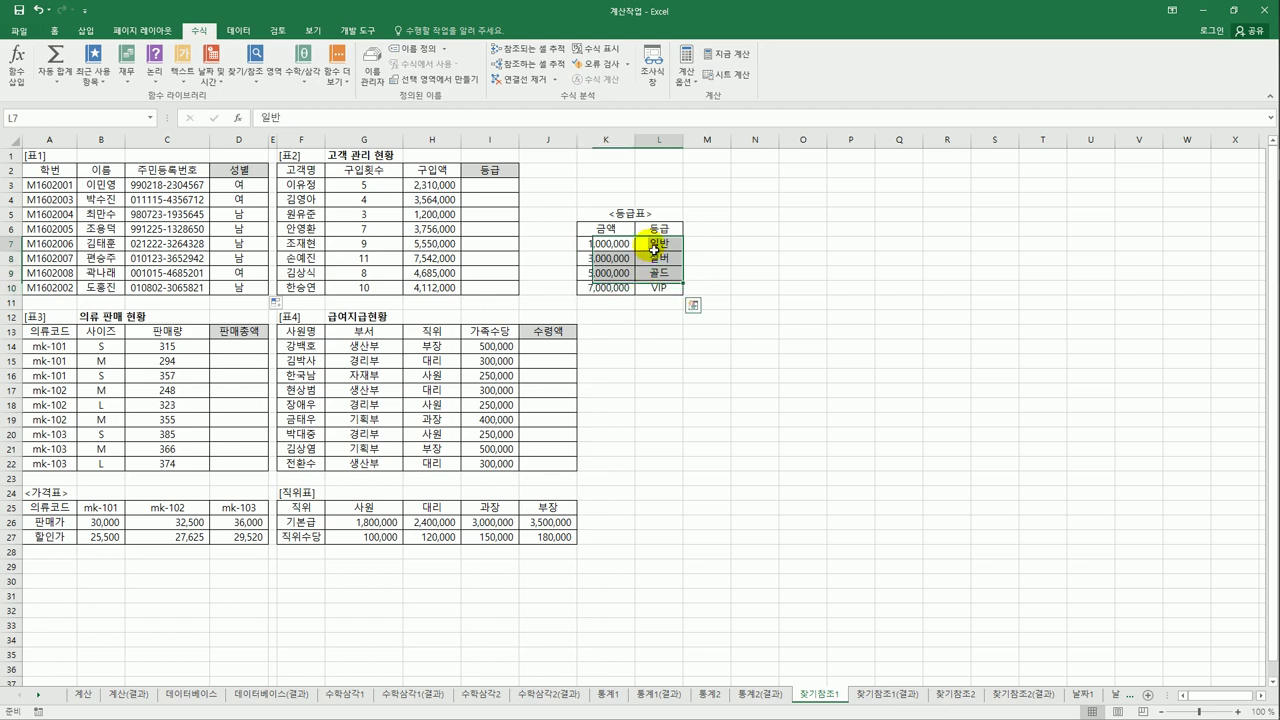
left_click(656, 260)
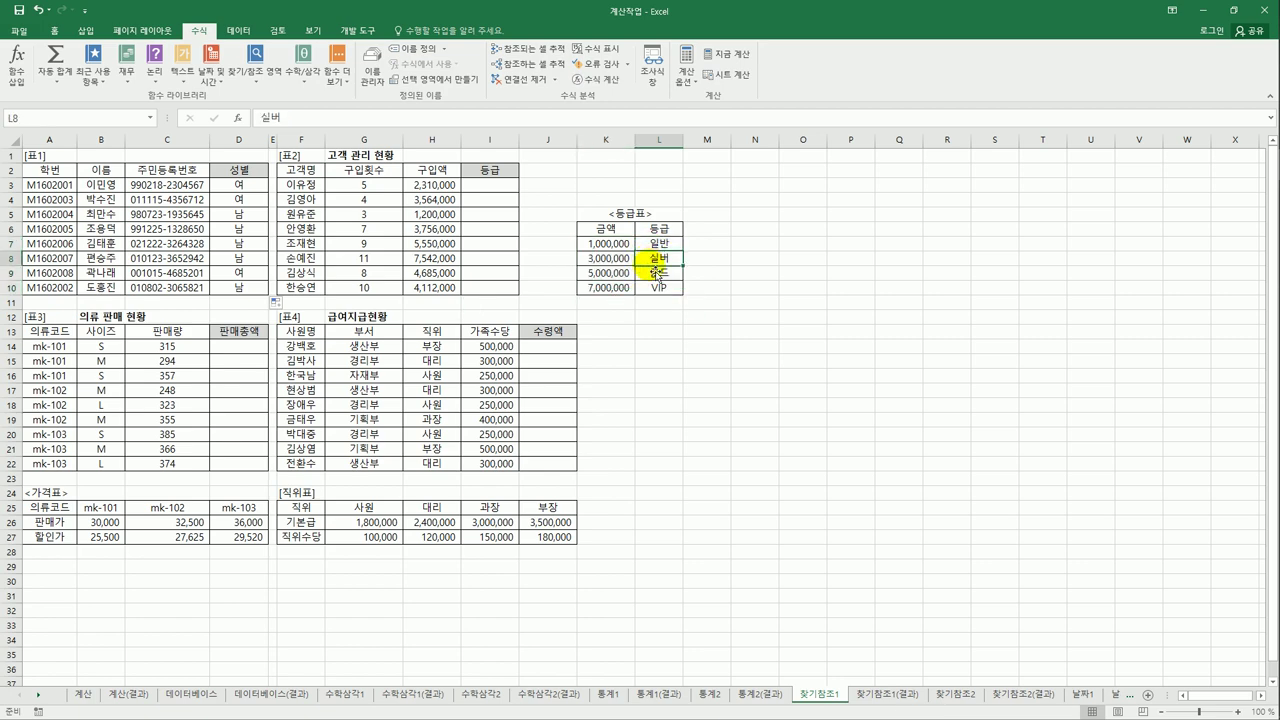
left_click(657, 272)
left_click(660, 289)
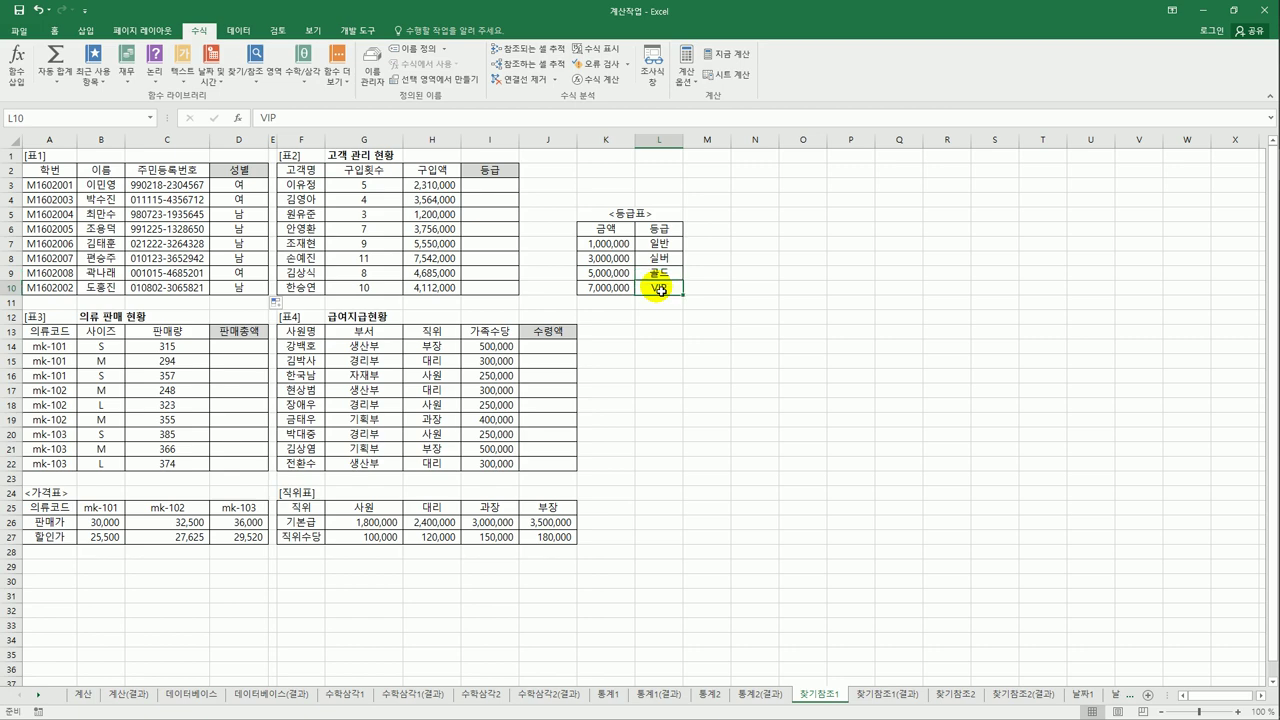
left_click(510, 186)
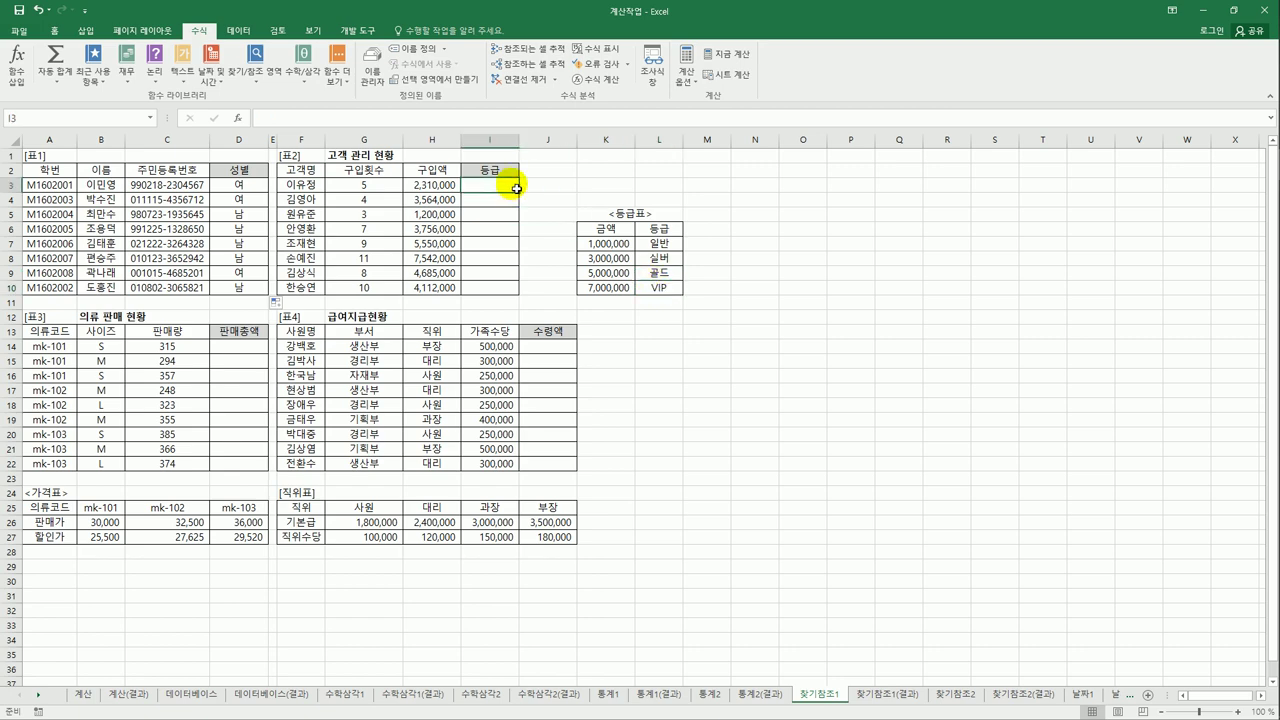
left_click_drag(600, 243, 656, 289)
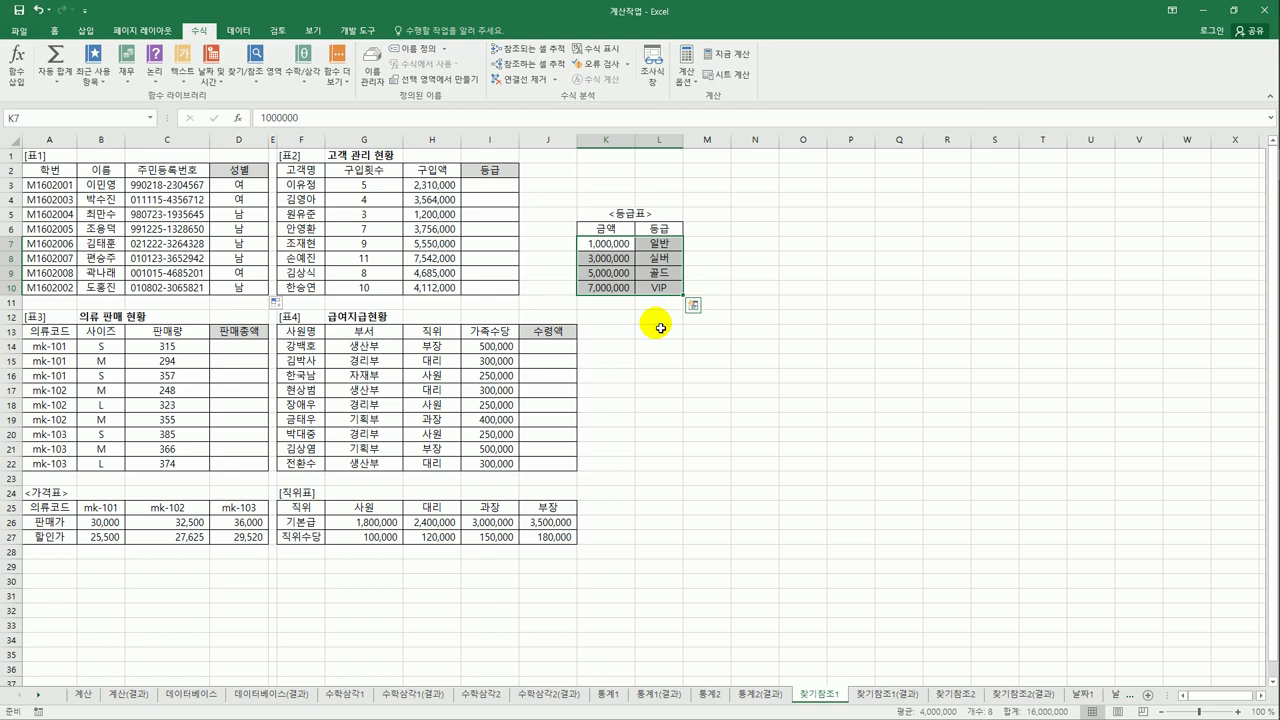
Start a VLOOKUP formula in I3 of the 등급 column with the 구입액 cell H3 as the lookup value
left_click(515, 187)
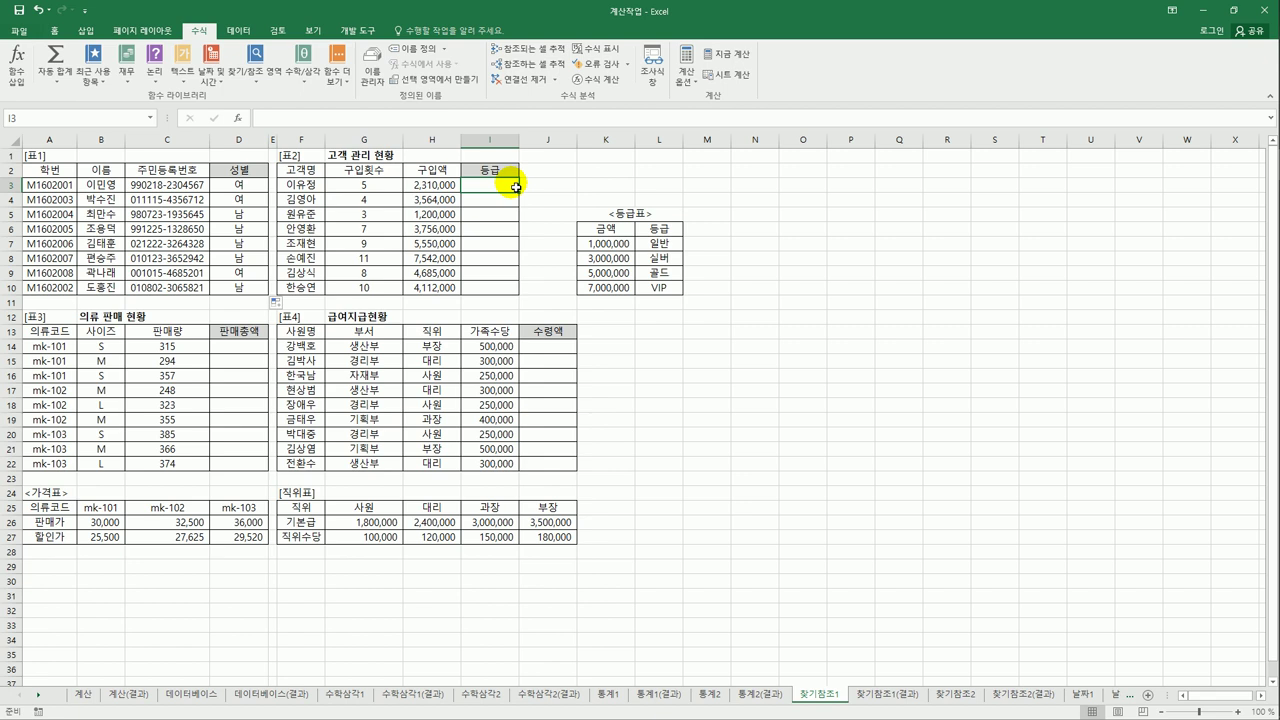
type("=")
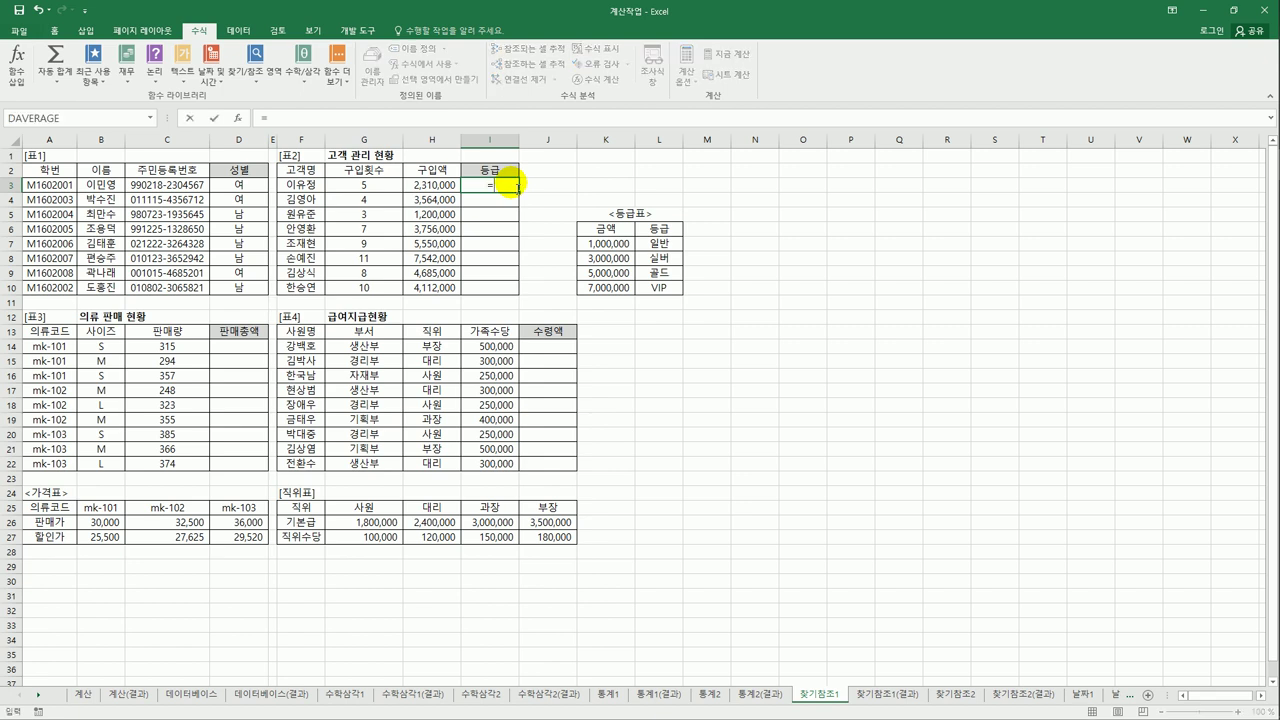
type("v")
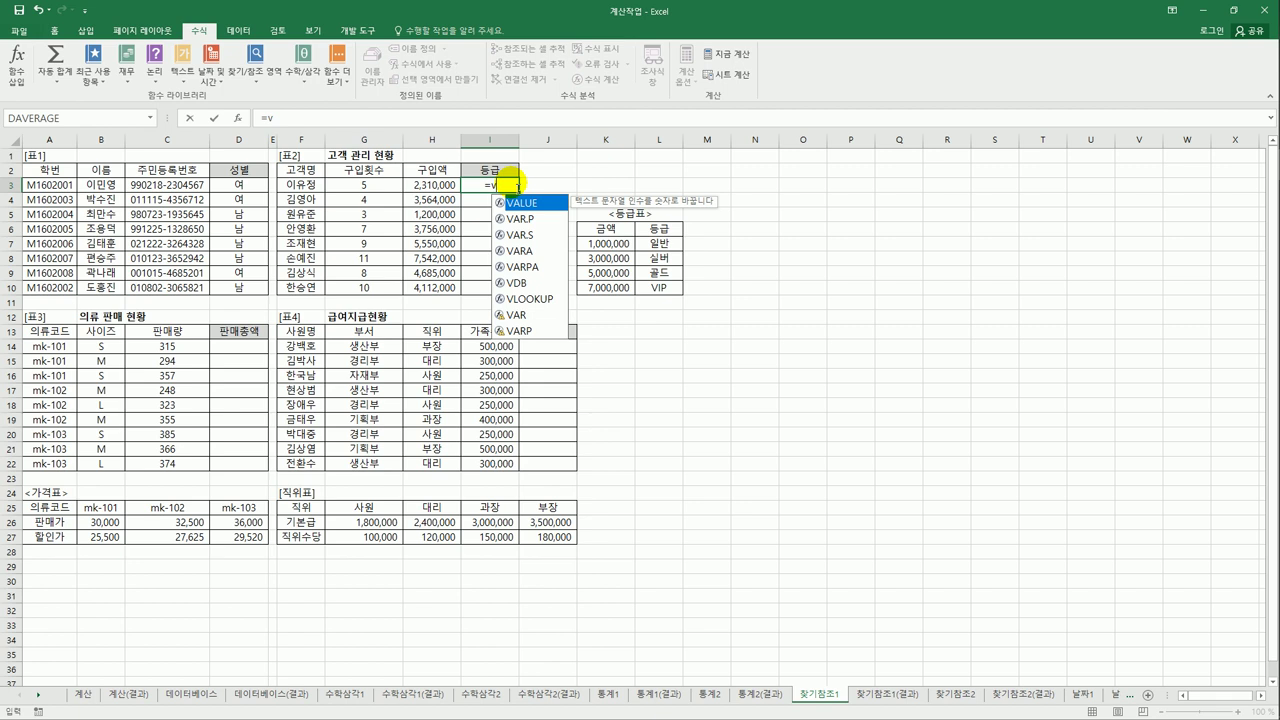
double_click(527, 298)
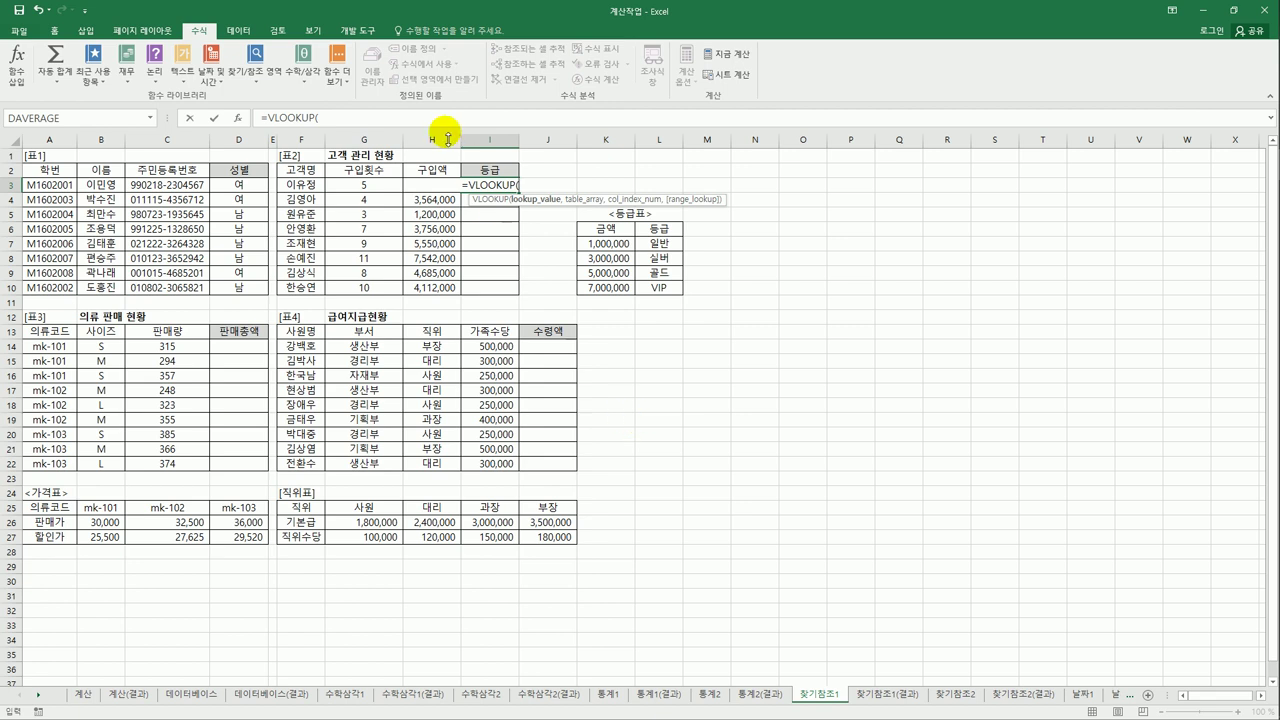
left_click(426, 188)
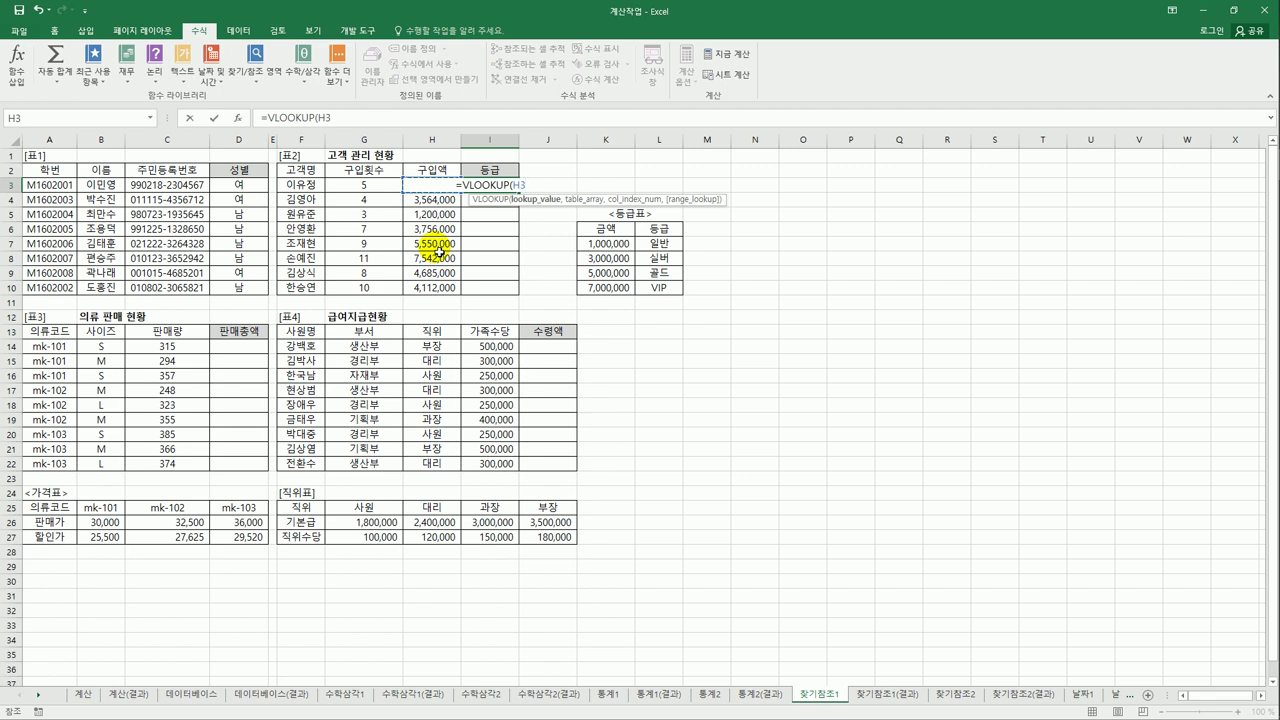
key("BackSpace")
key("BackSpace")
type("h3,")
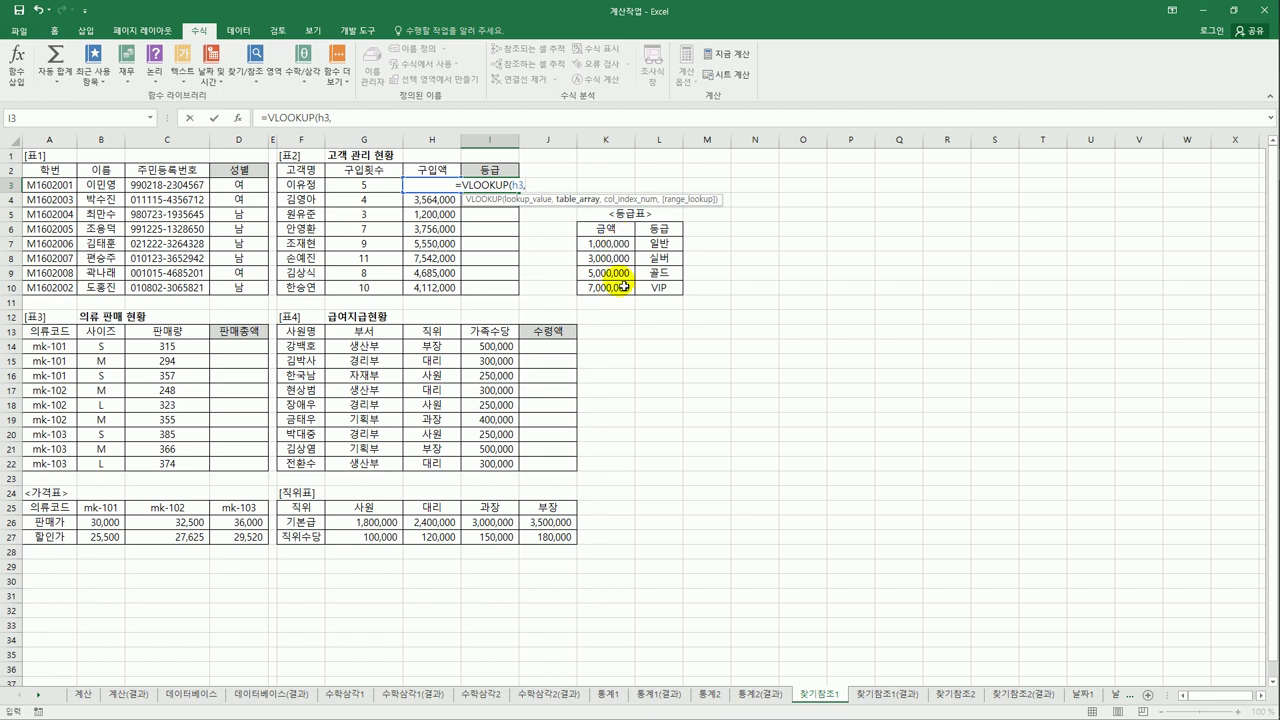
Enter the <등급표> data as the absolute table array $K$7:$L$10 in the I3 formula
left_click_drag(618, 258, 660, 291)
left_click_drag(617, 248, 656, 292)
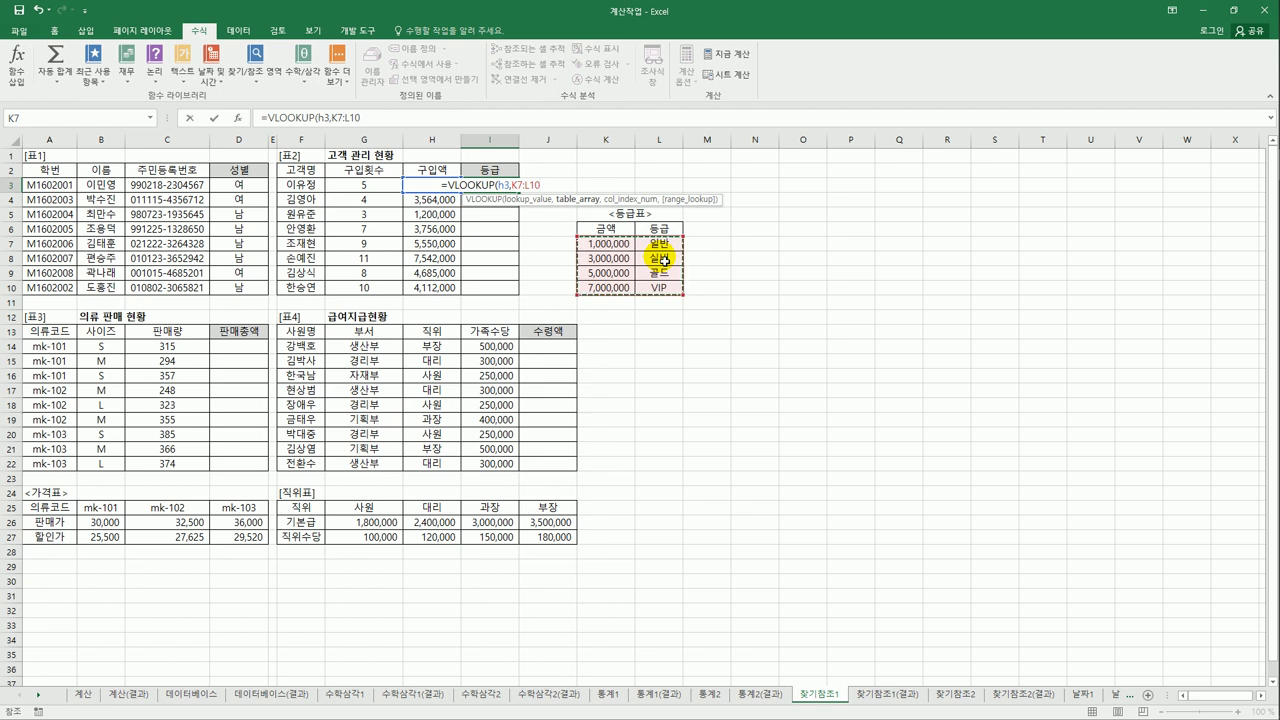
left_click_drag(622, 245, 667, 294)
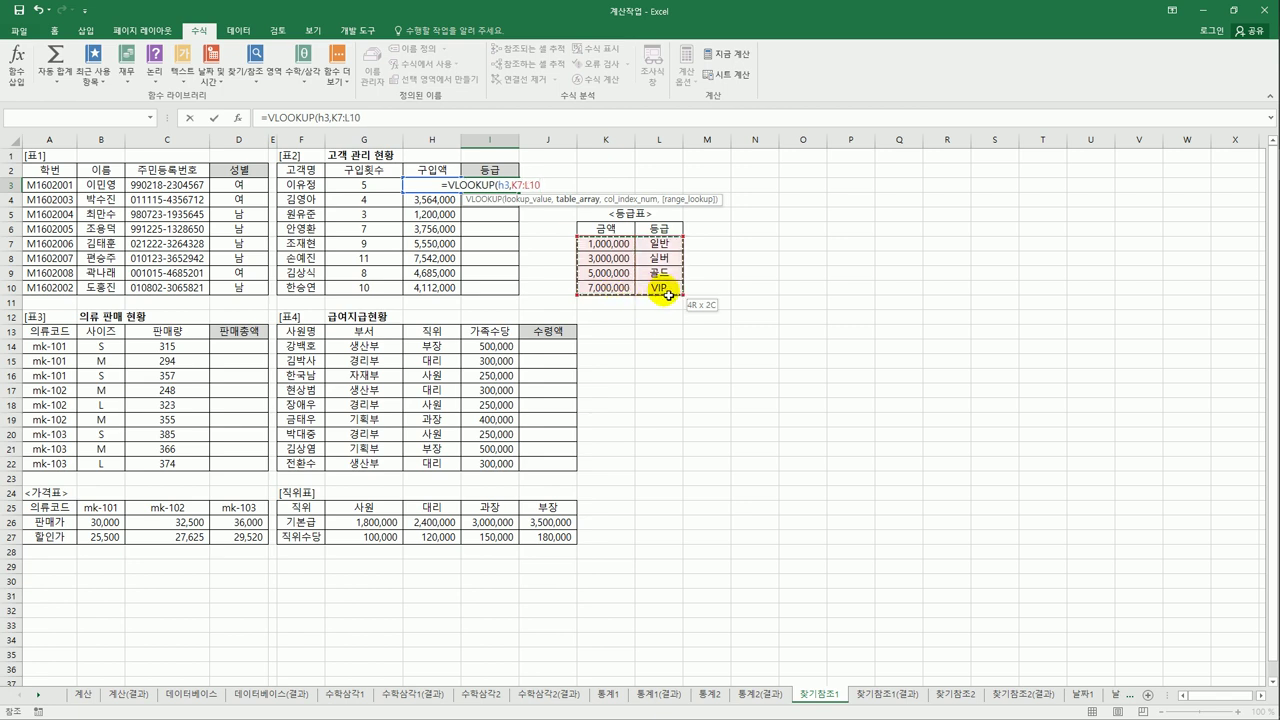
left_click_drag(667, 294, 667, 294)
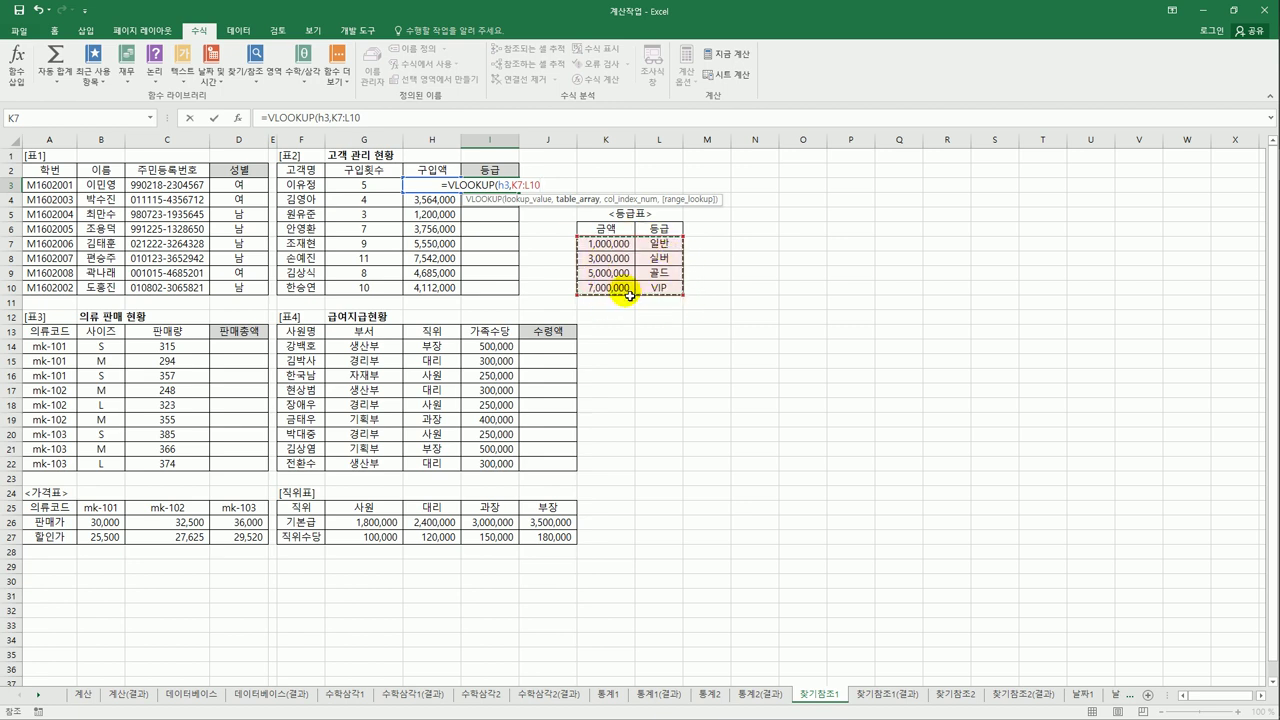
left_click_drag(605, 247, 654, 289)
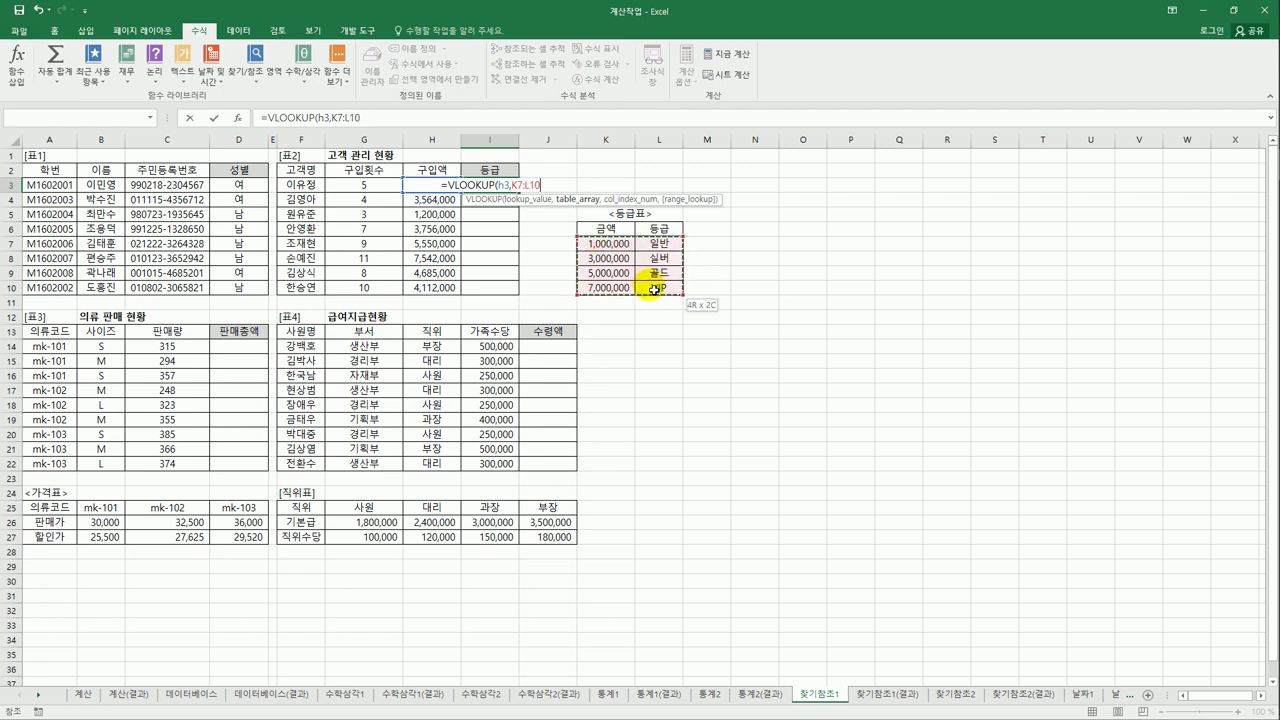
left_click_drag(608, 251, 654, 293)
key("F4")
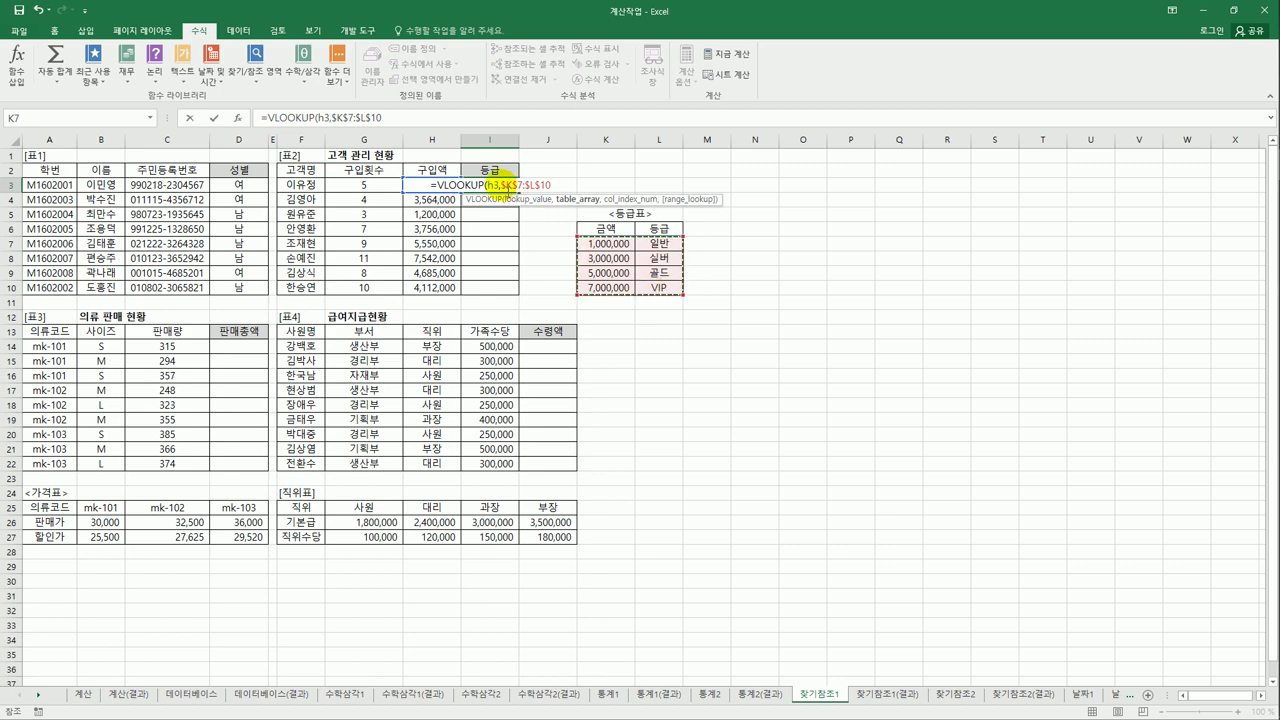
Replace the table array in the I3 formula with the relative range K7:L10
left_click_drag(501, 185, 549, 187)
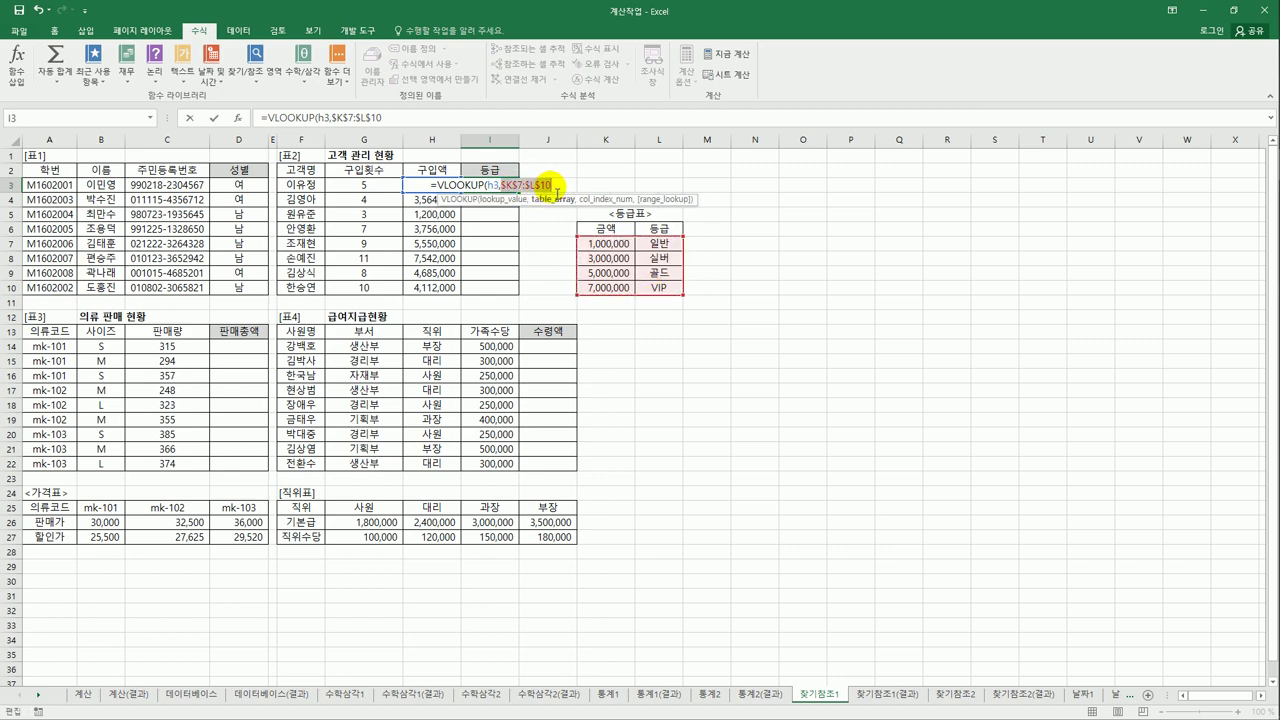
key("BackSpace")
left_click_drag(611, 247, 663, 297)
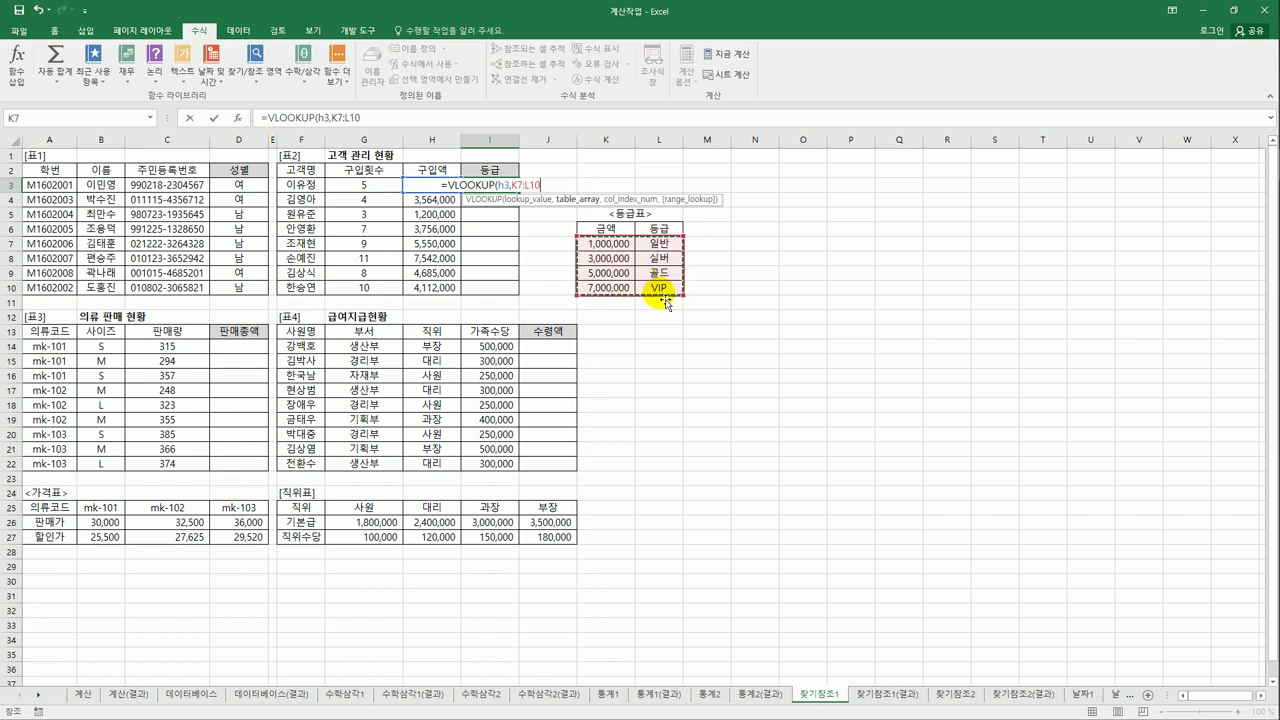
Complete the VLOOKUP formula in I3 with column index 2 and approximate match TRUE
type(",")
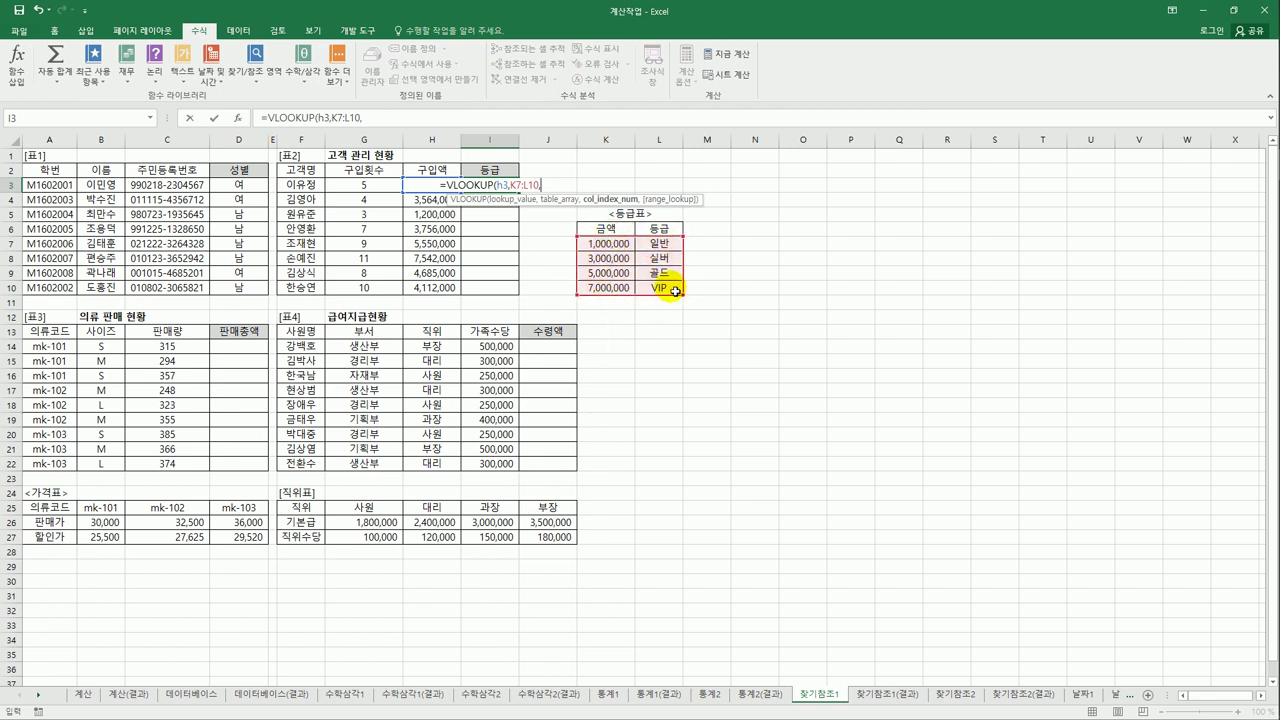
type("2")
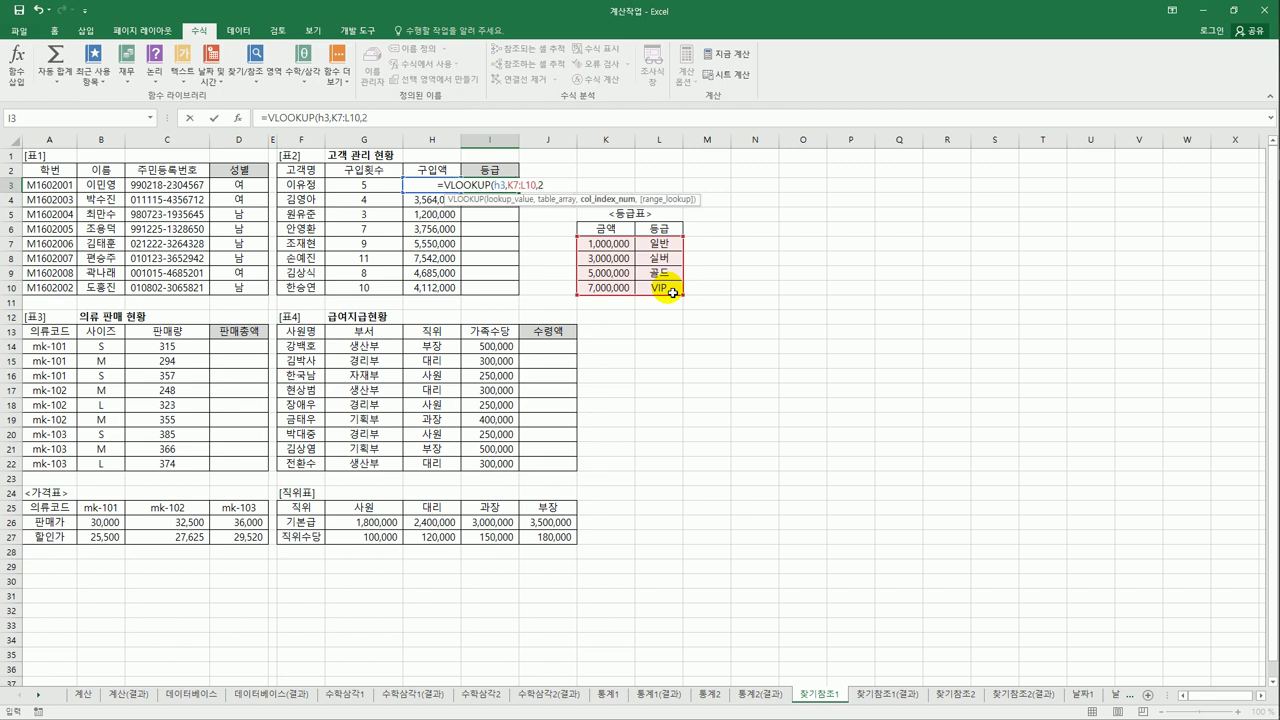
type(",")
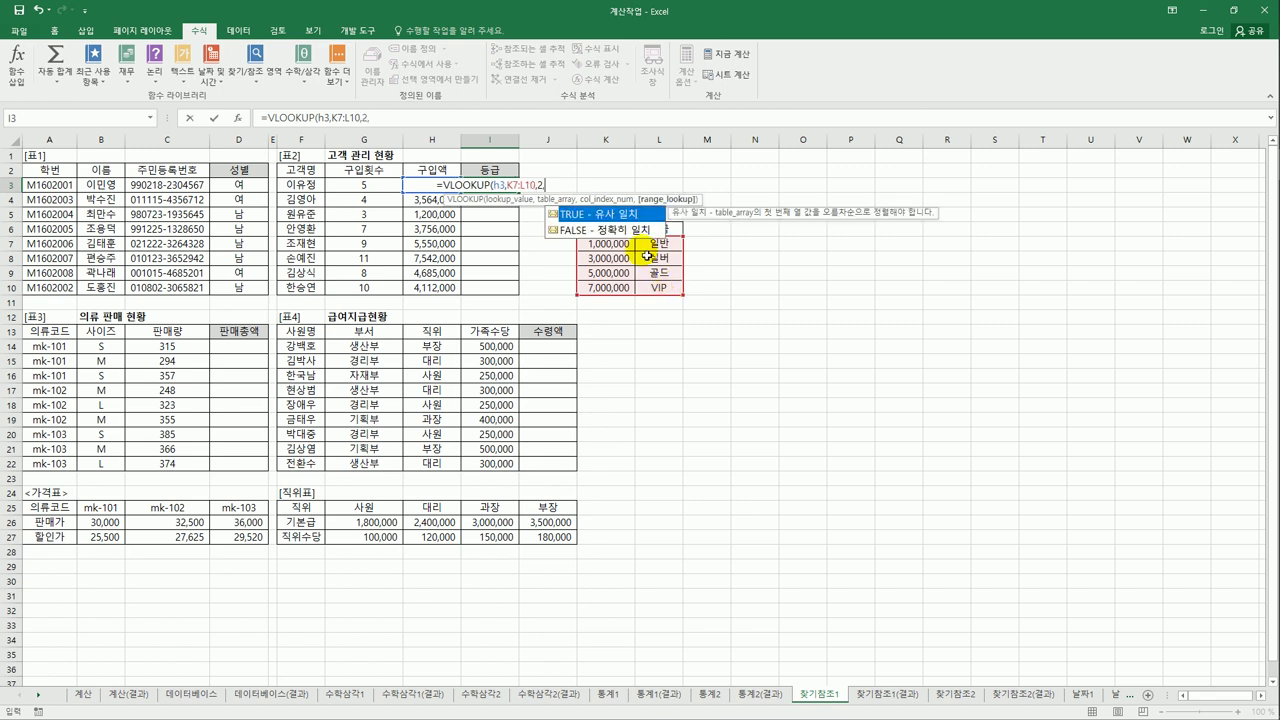
double_click(628, 214)
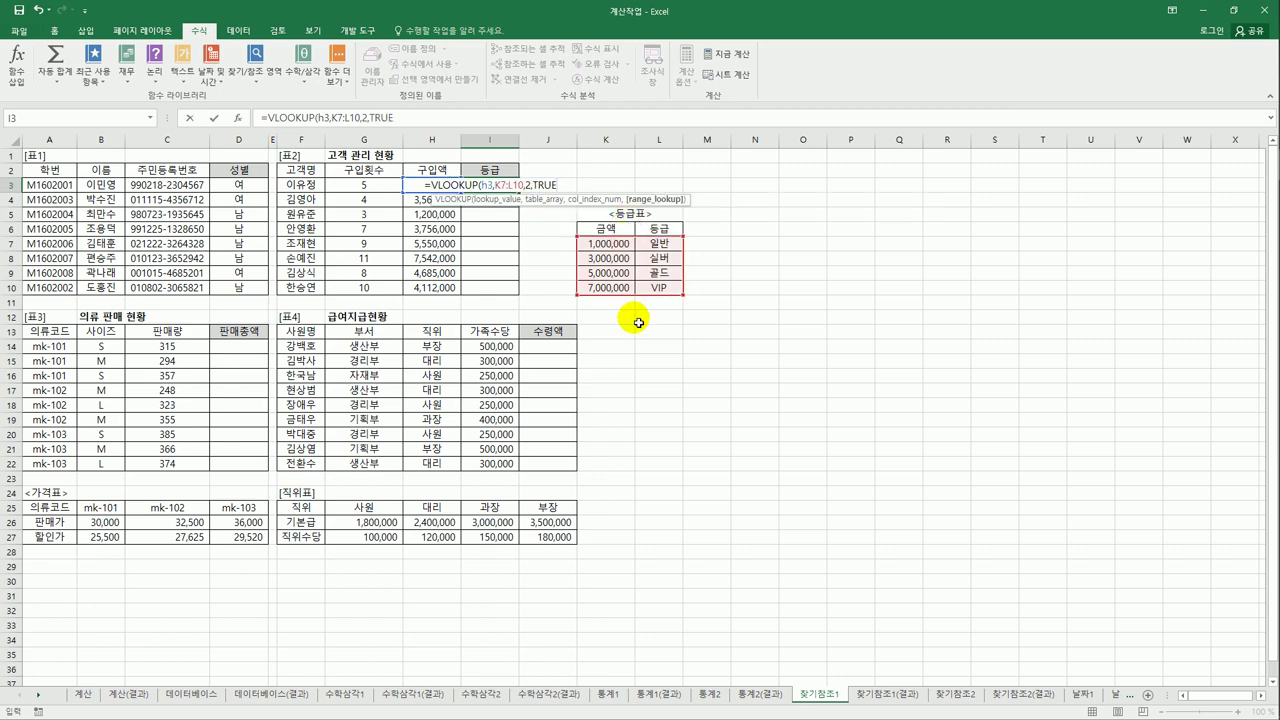
type(")")
key("Return")
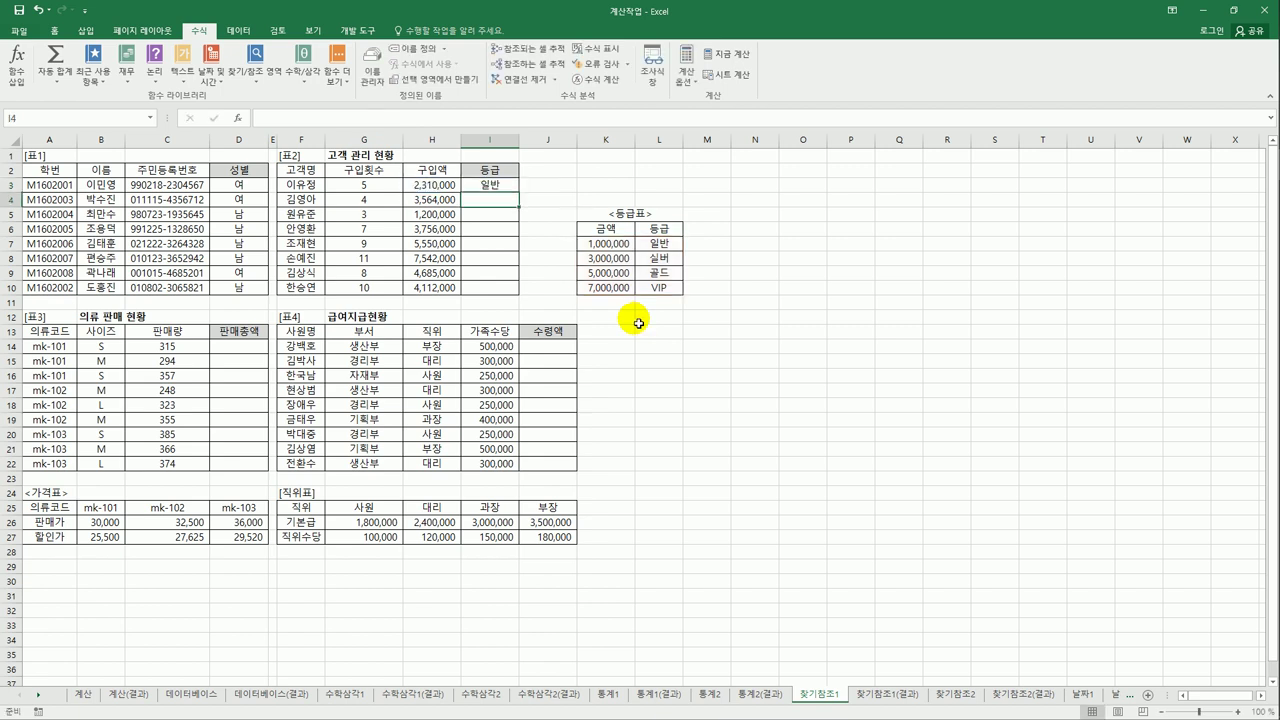
Fill the relative-range VLOOKUP formula from I3 down to I10 and inspect the lookup range used in I5
left_click(488, 185)
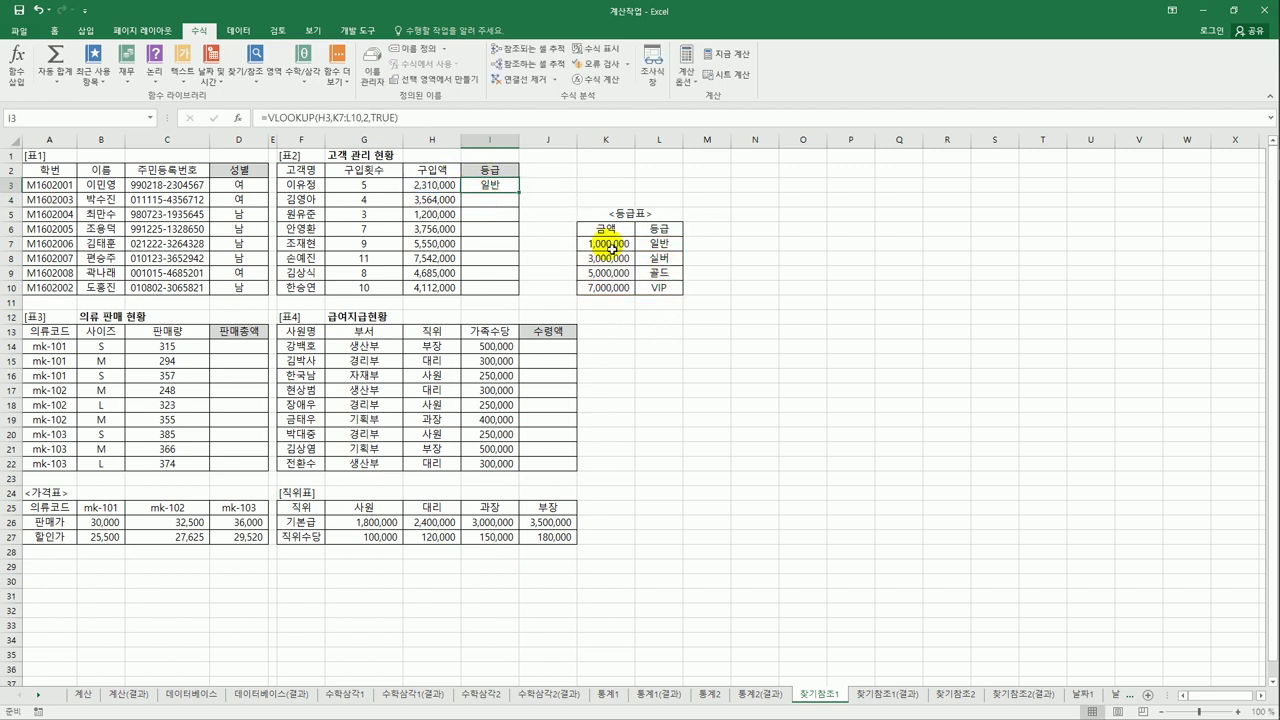
left_click_drag(519, 192, 518, 293)
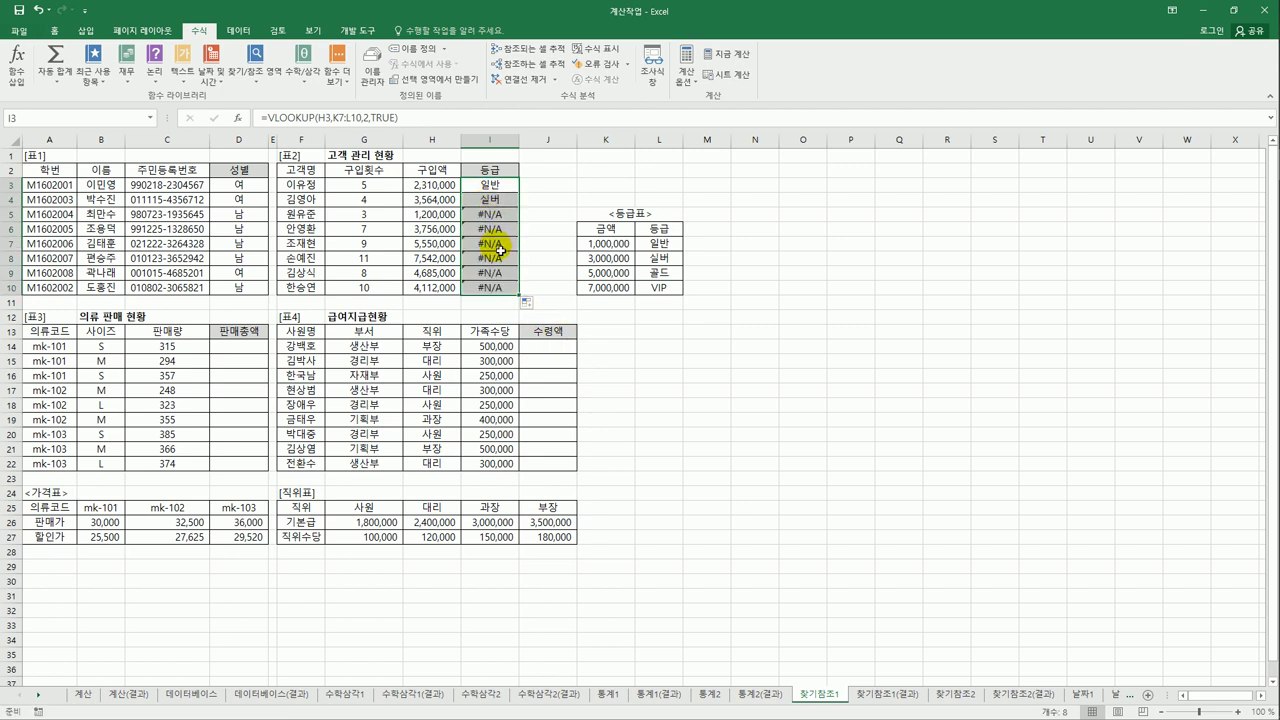
left_click(488, 213)
left_click(428, 120)
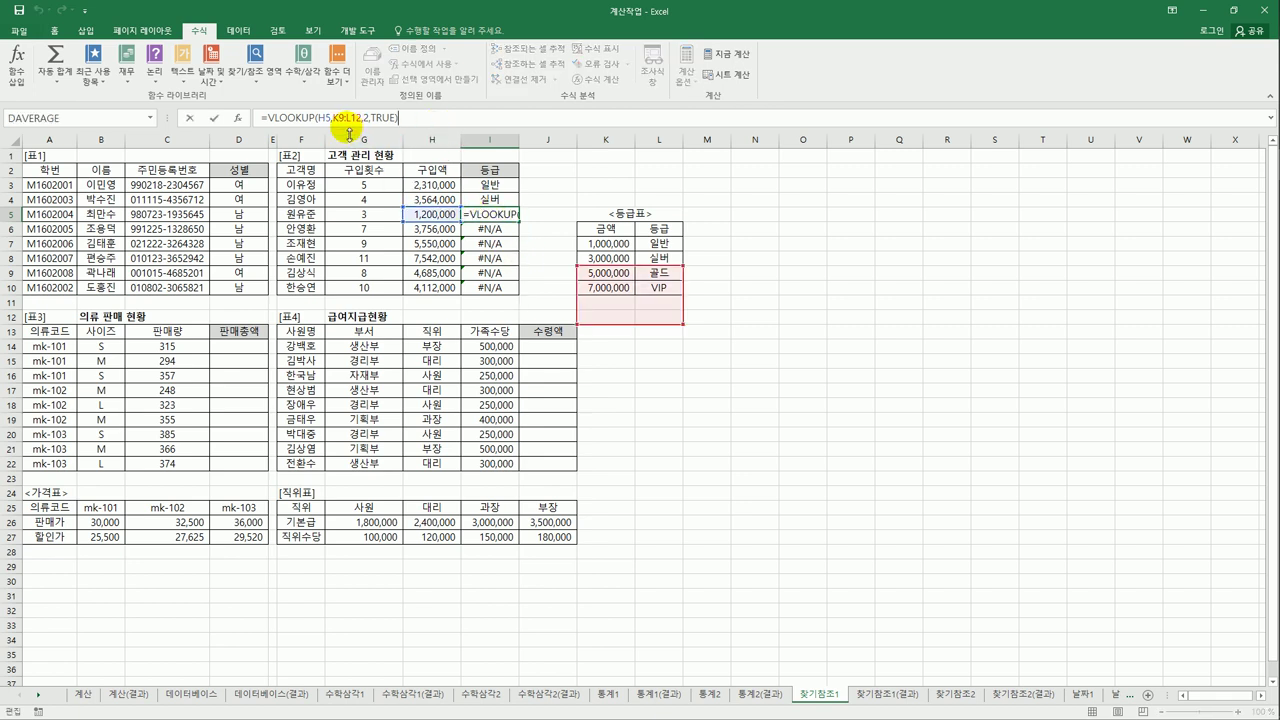
left_click(488, 184)
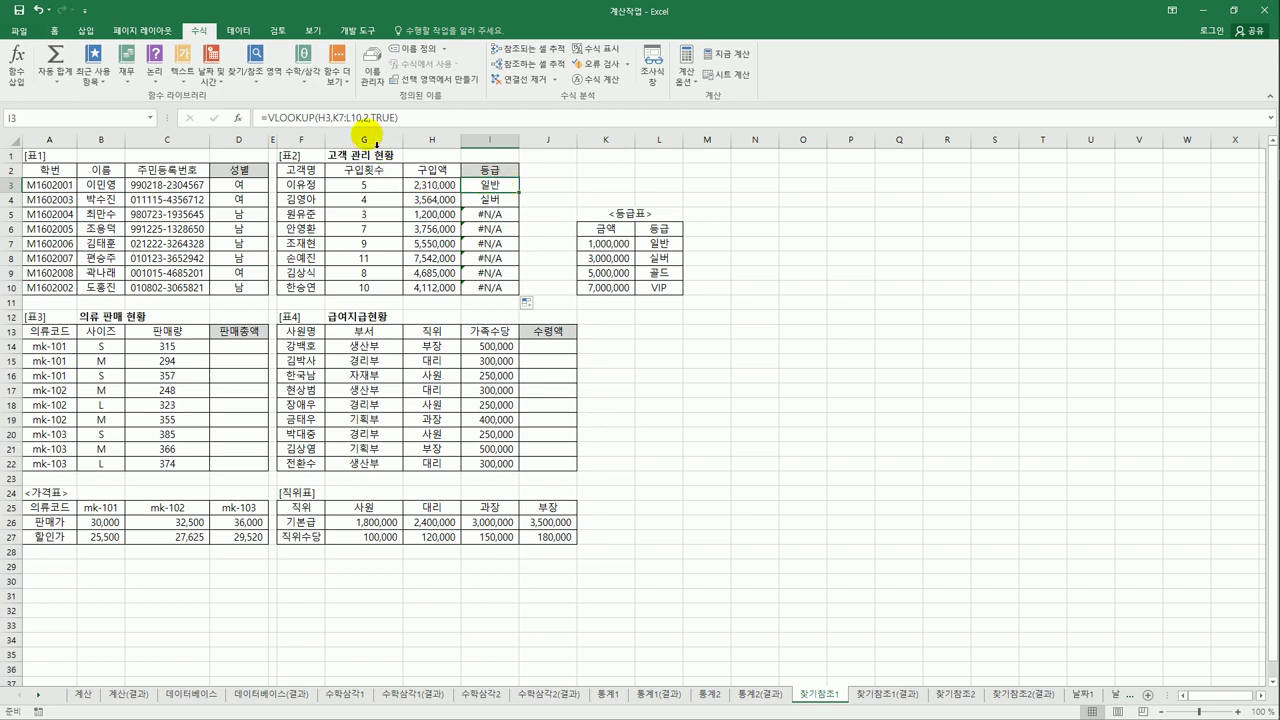
Make L10 and K7 absolute one at a time in the I3 formula, and reselect K7:L10 as a relative range
left_click(358, 118)
key("F4")
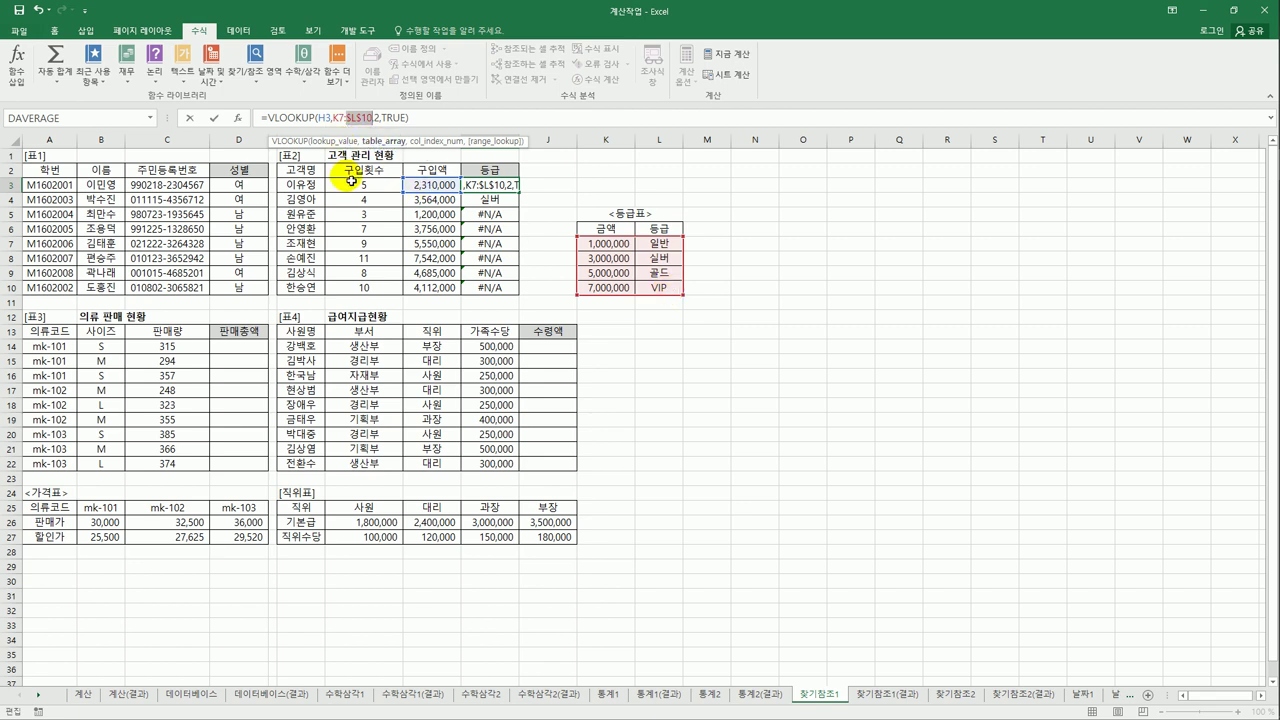
left_click(339, 118)
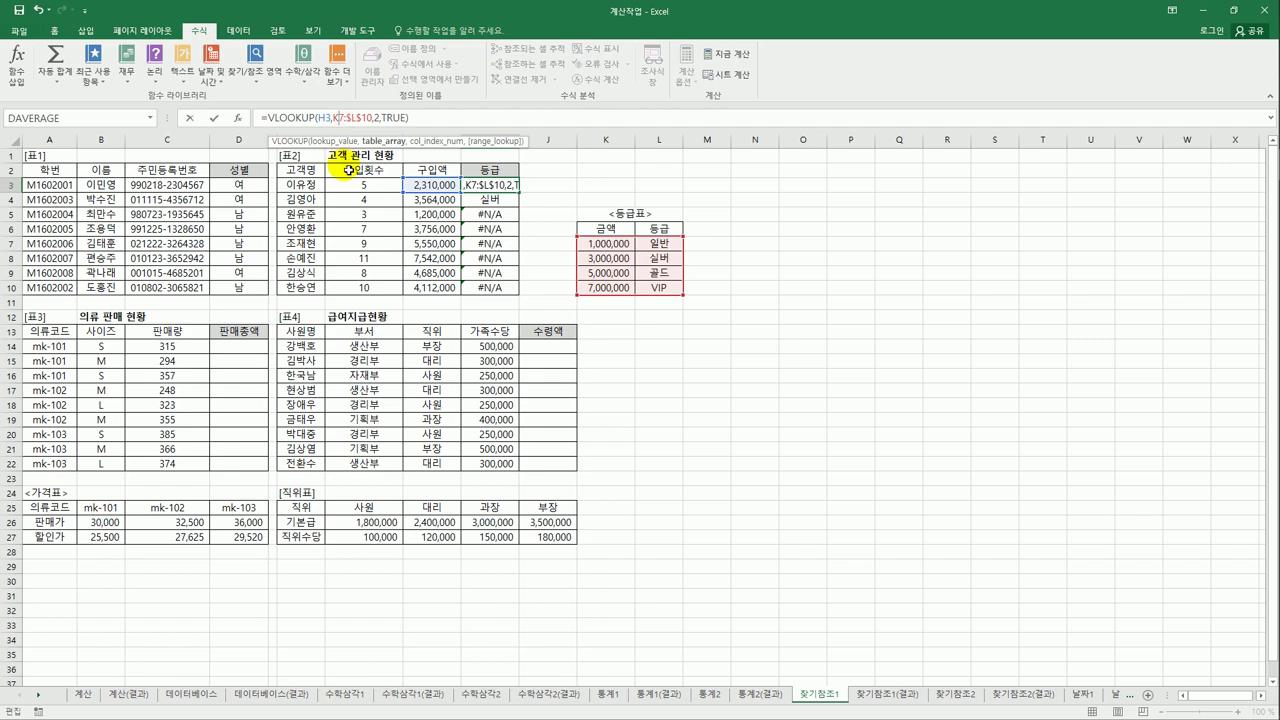
key("F4")
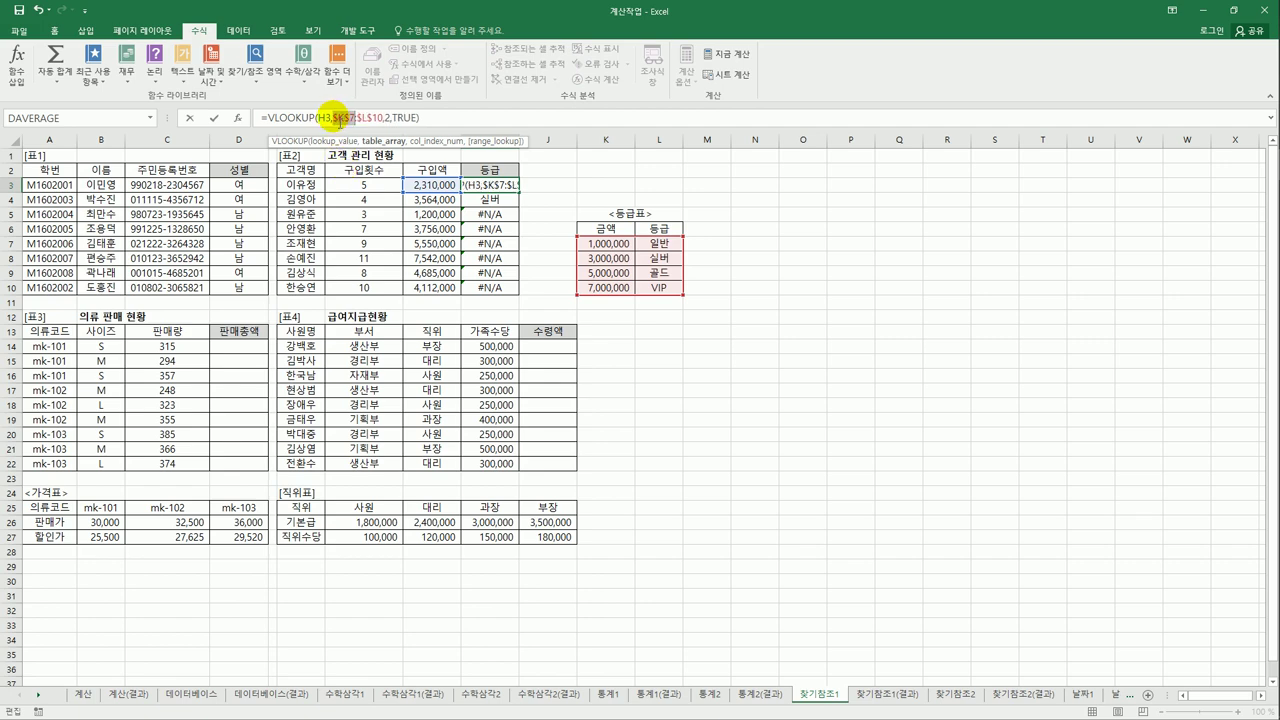
left_click_drag(356, 122, 385, 119)
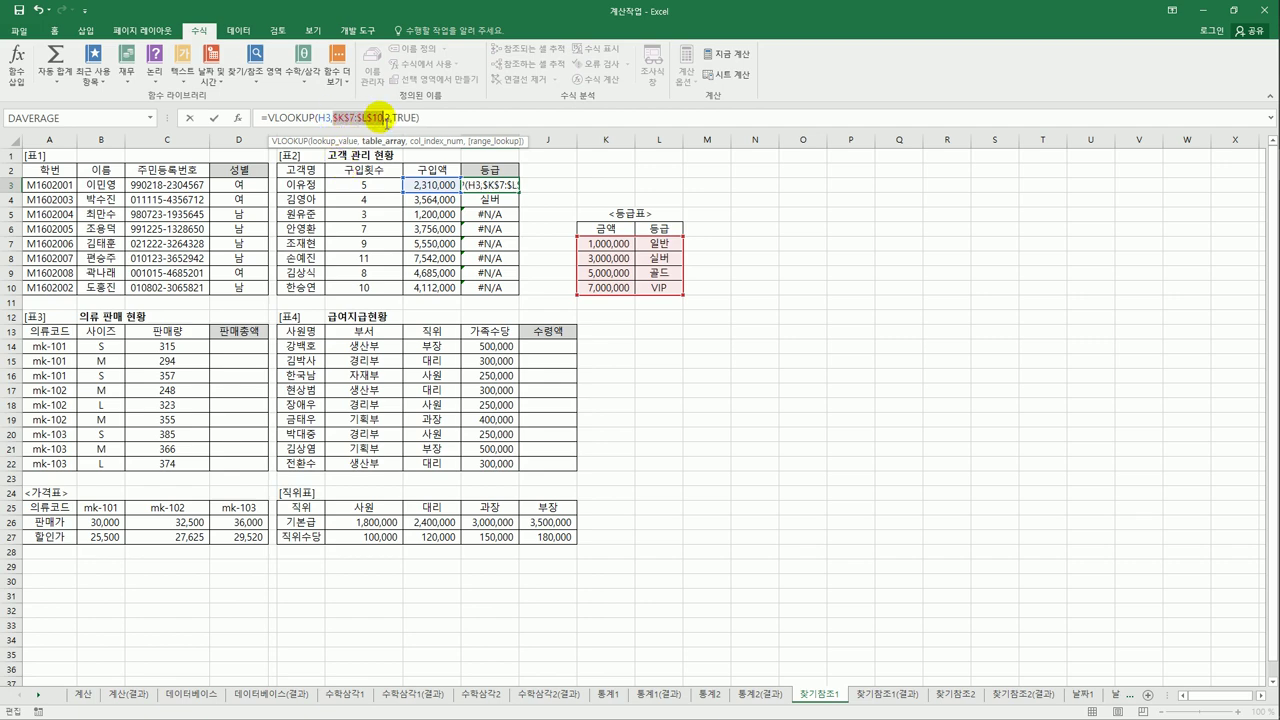
left_click_drag(608, 243, 665, 290)
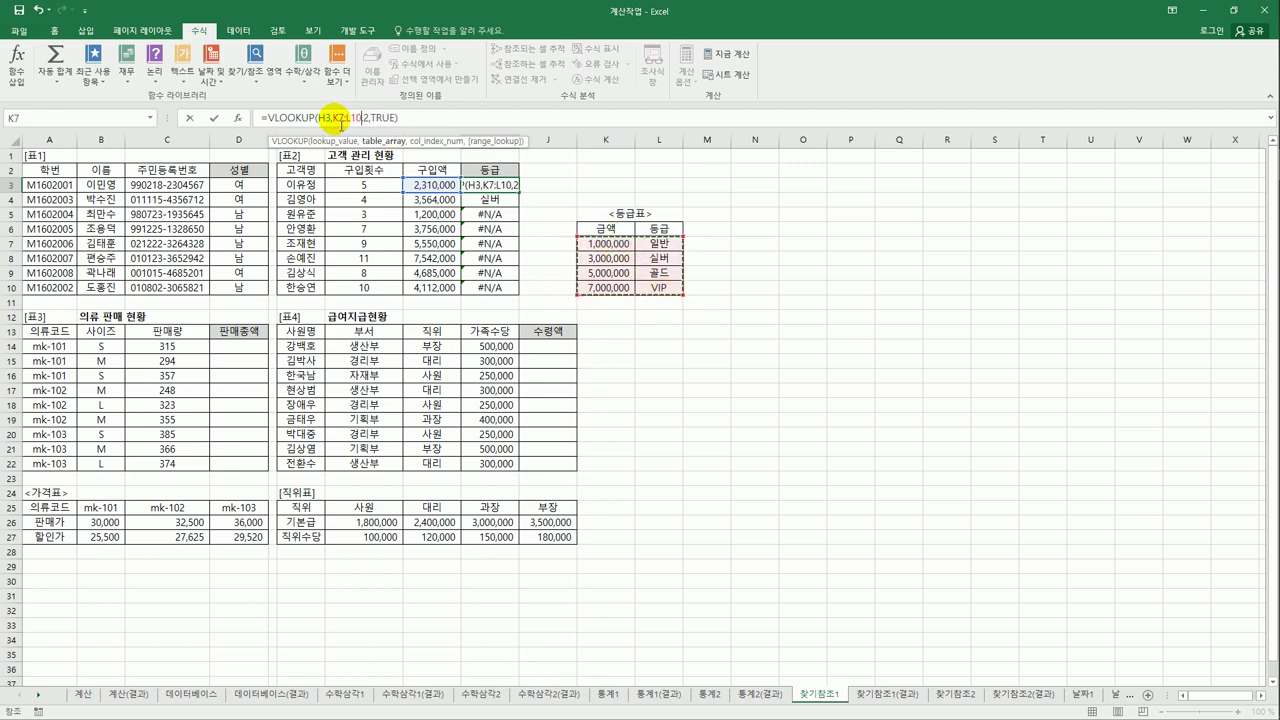
Make the whole table array in I3 absolute as $K$7:$L$10 and fill the formula down to I10
left_click_drag(333, 118, 366, 118)
key("F4")
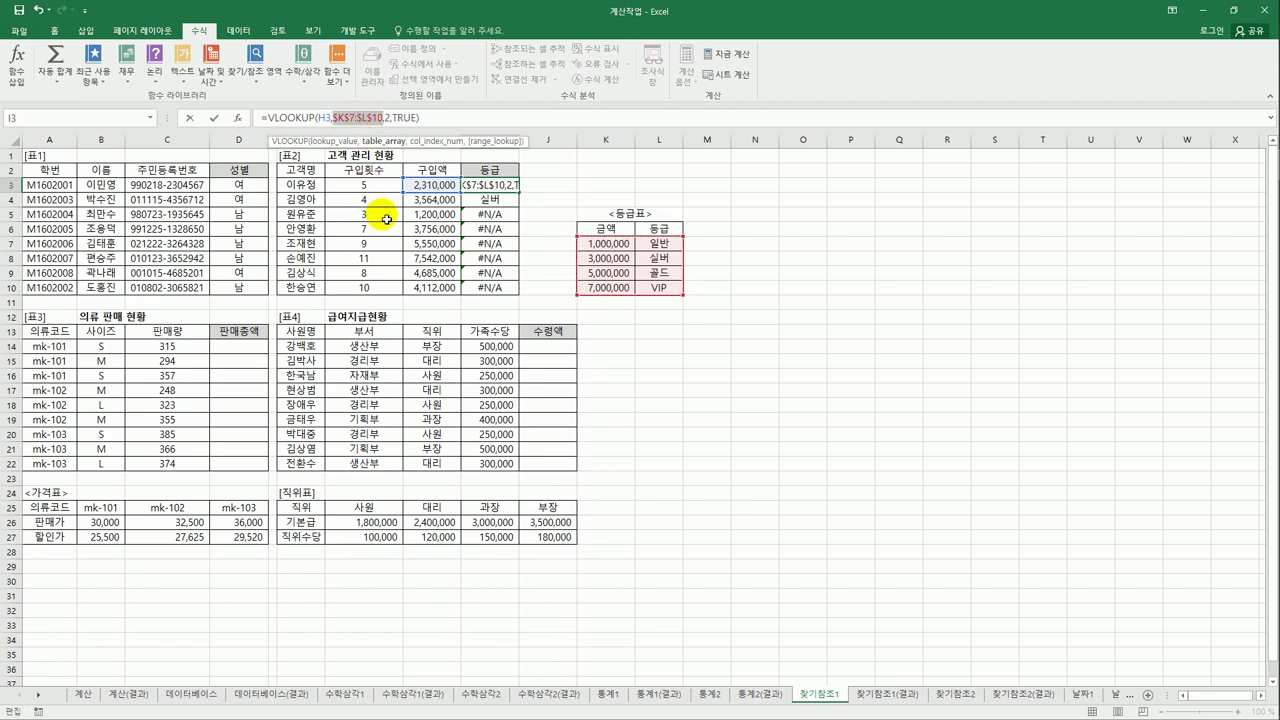
key("Return")
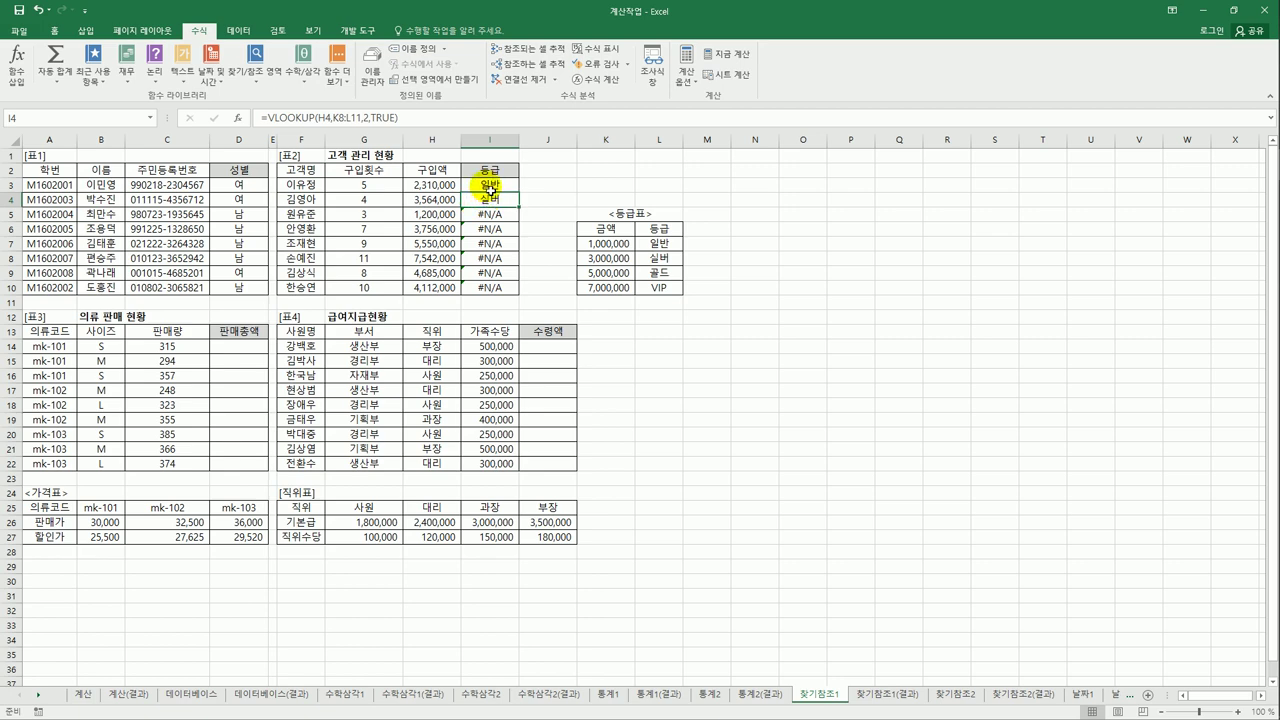
left_click(500, 182)
left_click_drag(519, 193, 527, 300)
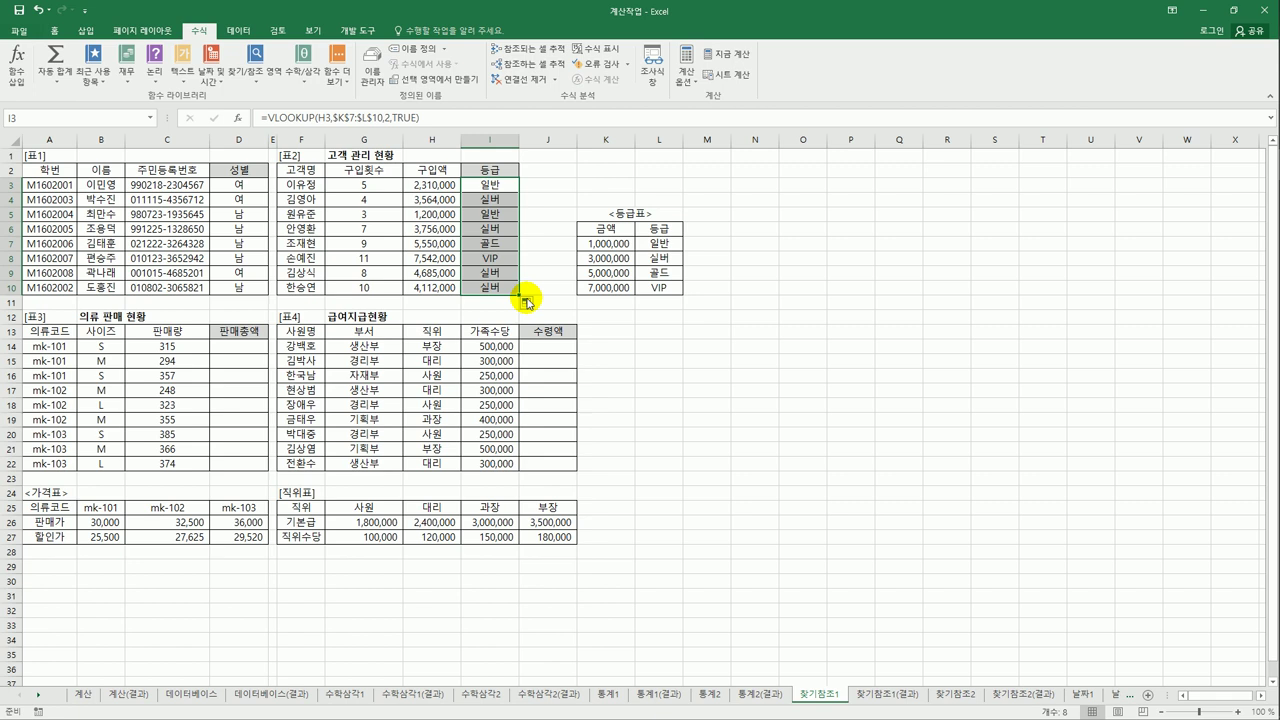
Examine the 판매량 values in C14:C22 of [표3] and the <가격표> range A25:D27, including its 할인가 row
left_click(224, 351)
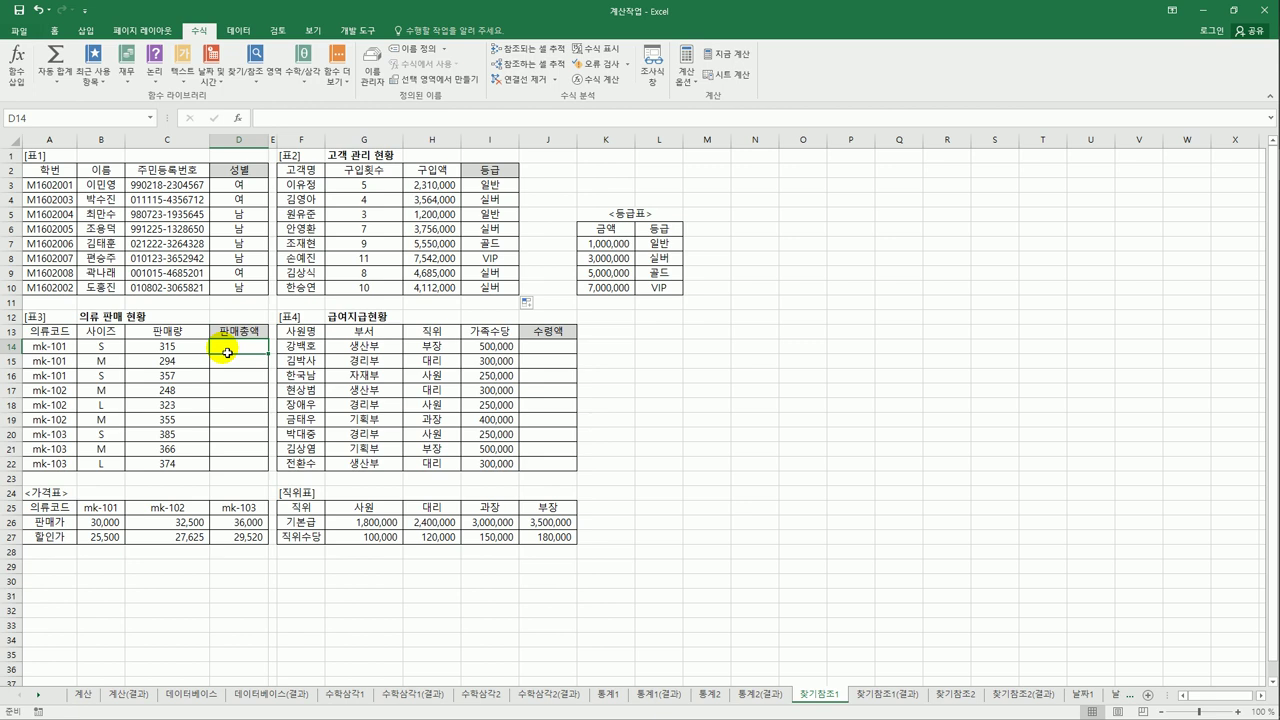
left_click(202, 352)
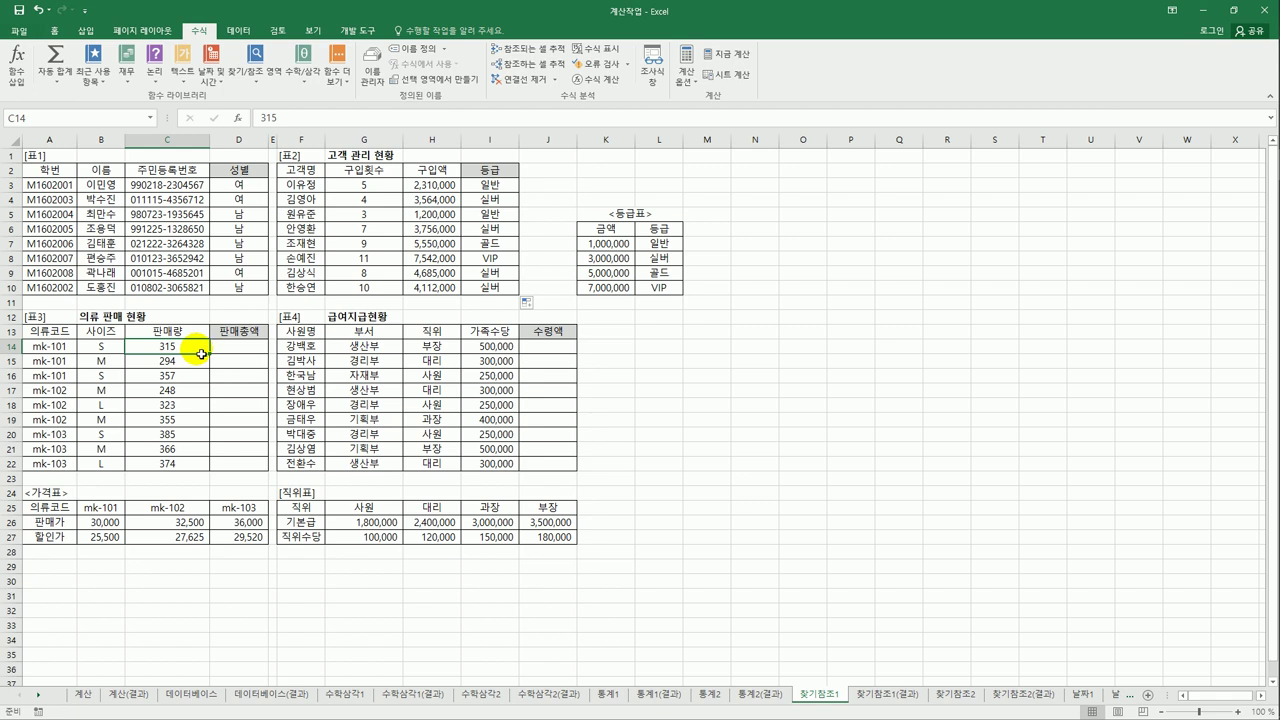
left_click_drag(202, 352, 194, 466)
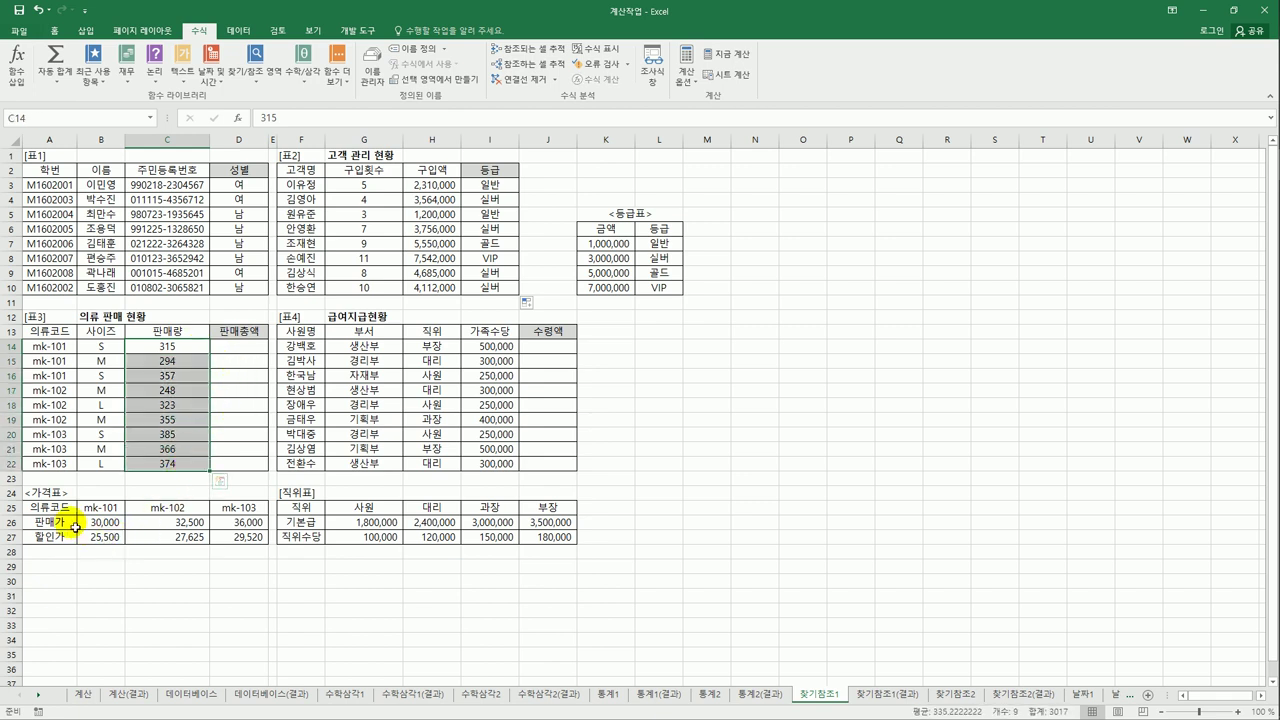
left_click_drag(52, 508, 250, 530)
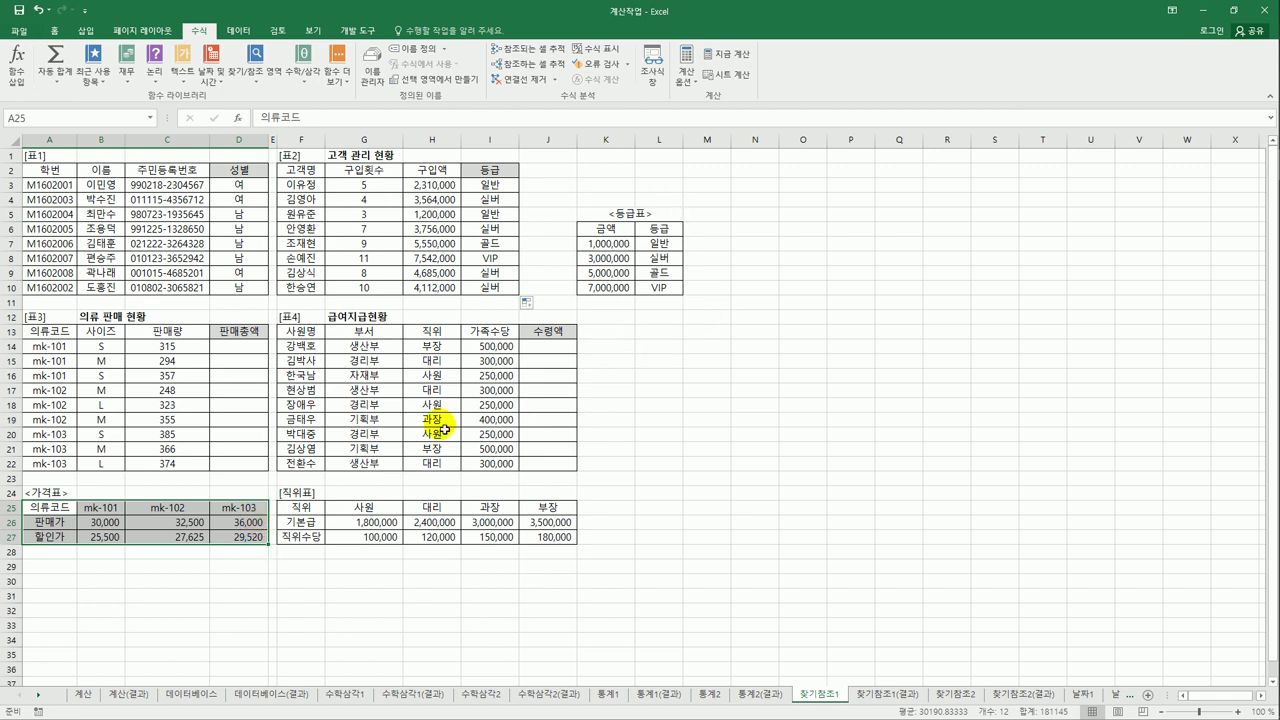
left_click(56, 540)
left_click_drag(57, 543, 253, 547)
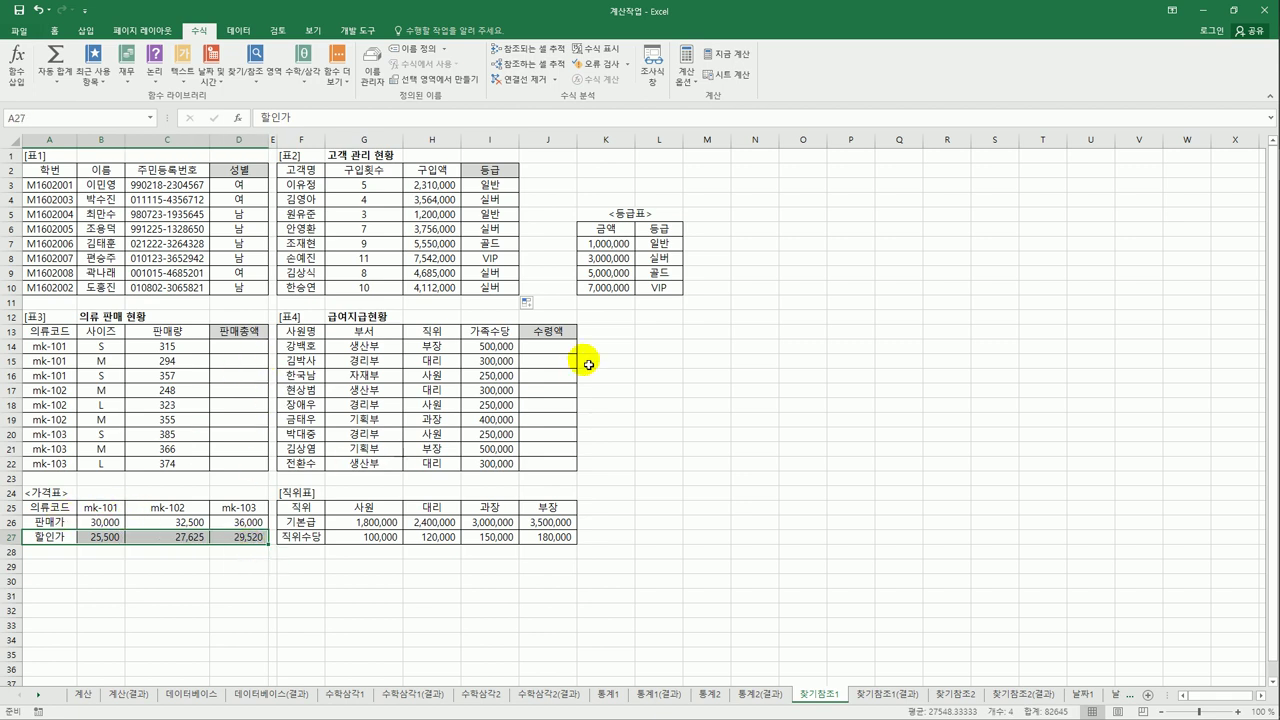
Examine the layouts of <등급표> K6:L10 and <가격표> A25:D27, plus the 의류코드, 판매량 and 판매총액 cells in row 14
left_click_drag(593, 229, 651, 289)
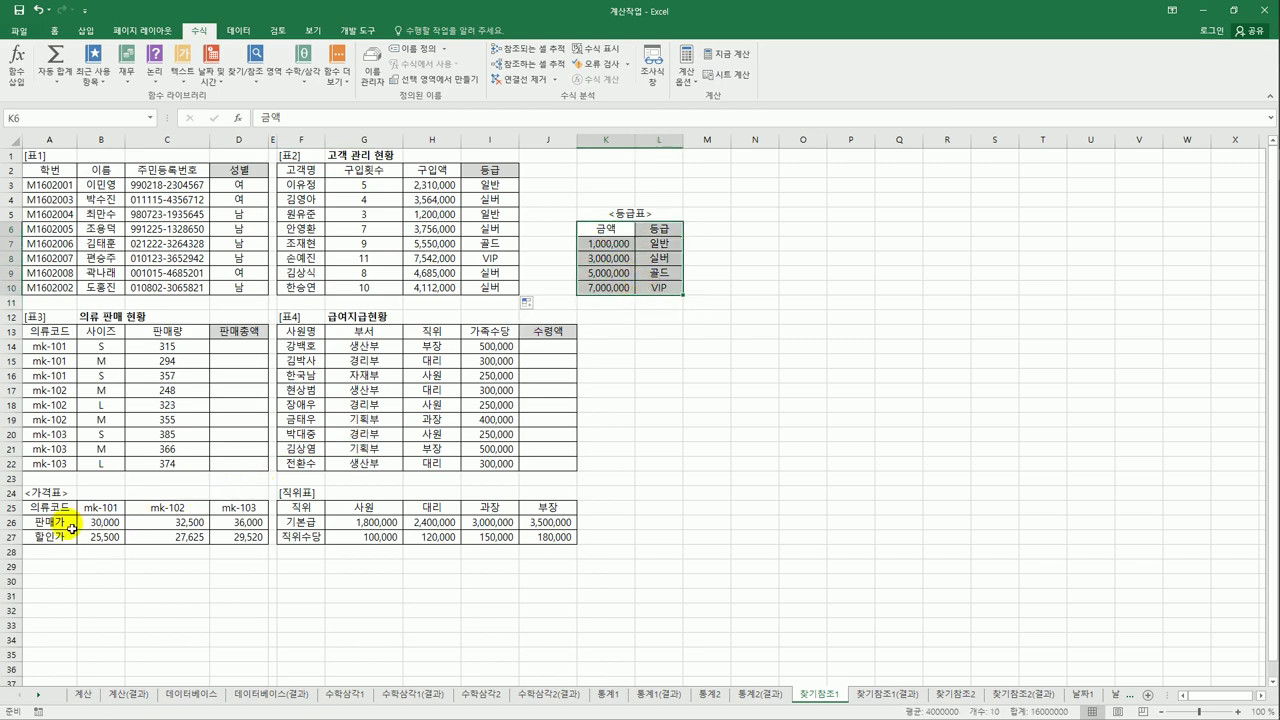
left_click_drag(59, 509, 247, 546)
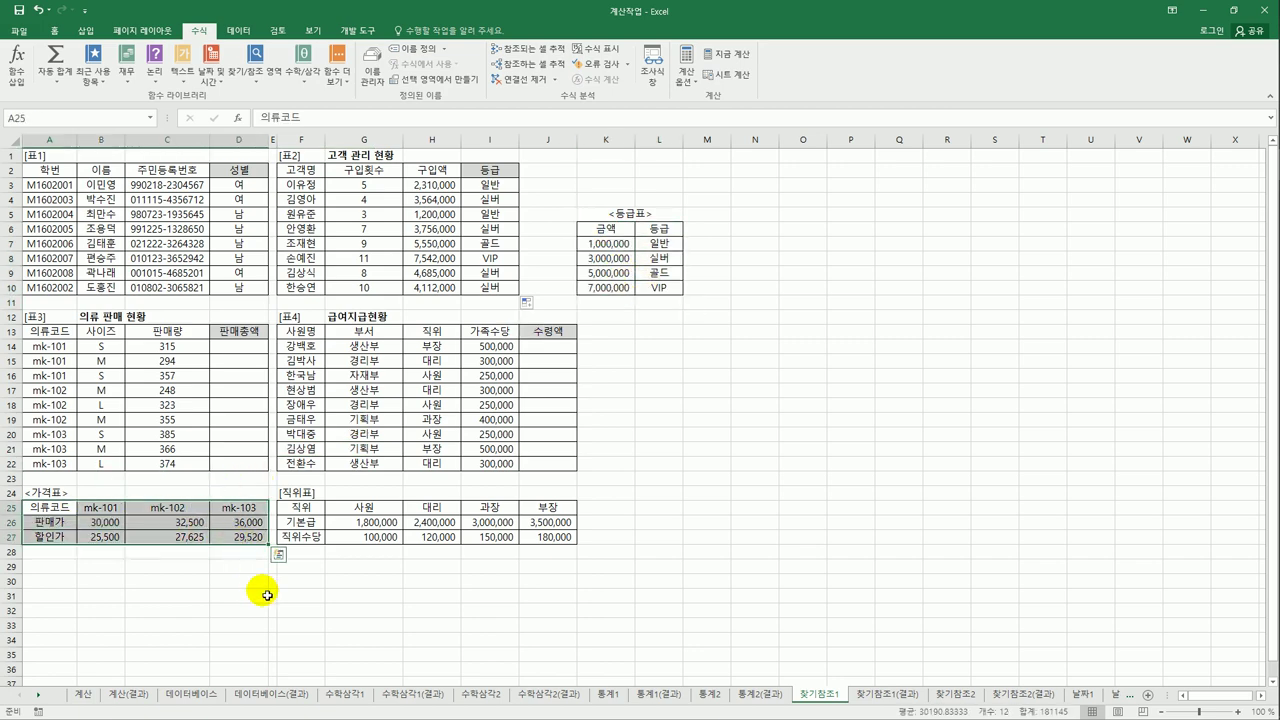
left_click(176, 350)
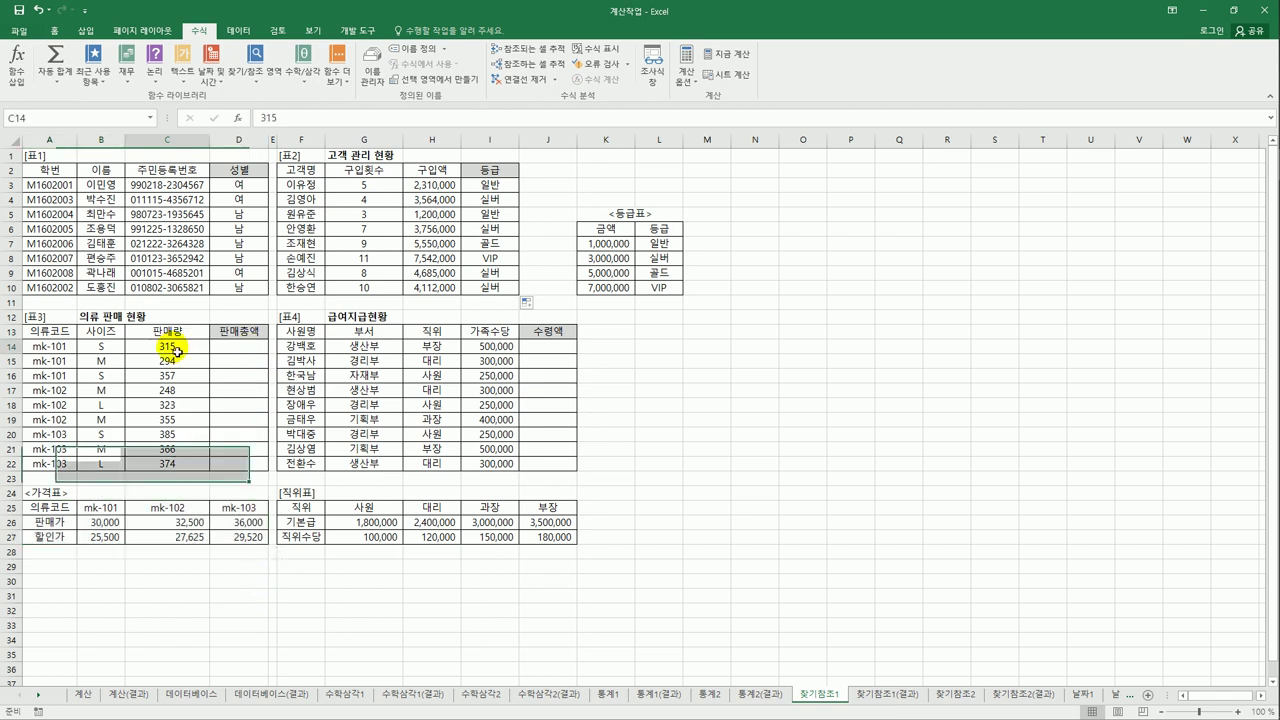
left_click(250, 348)
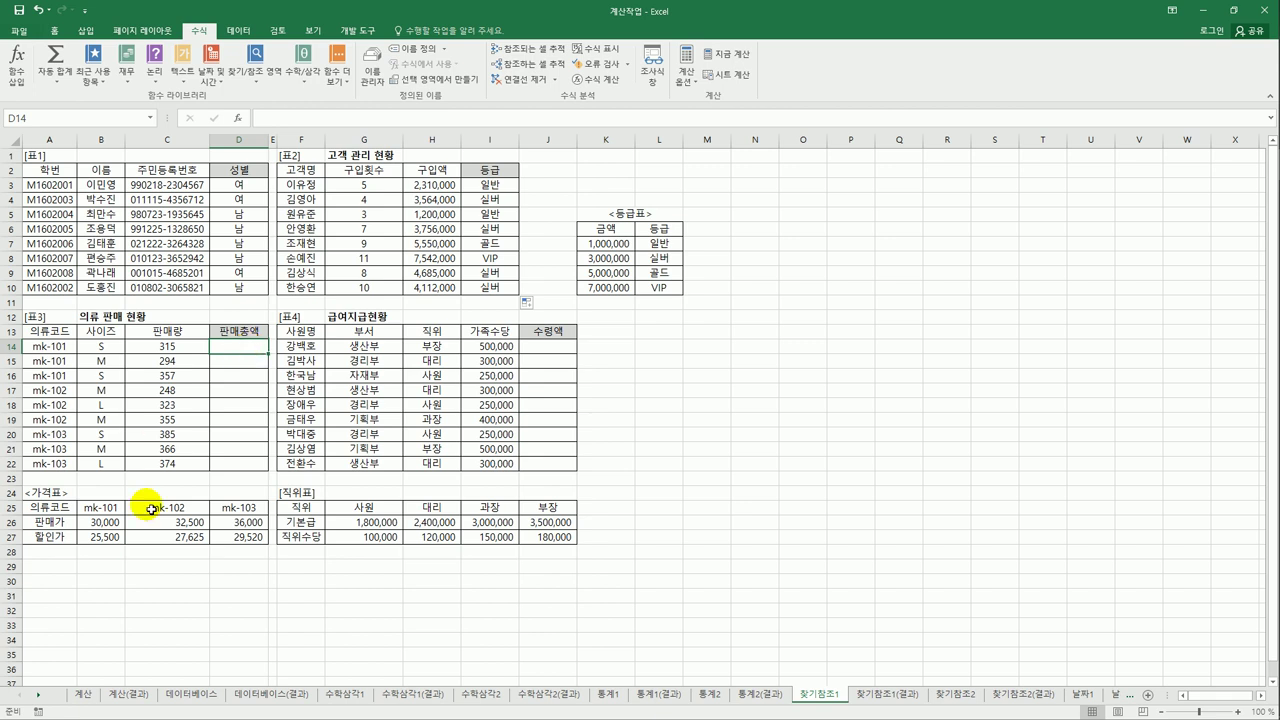
left_click_drag(318, 513, 551, 545)
left_click(58, 512)
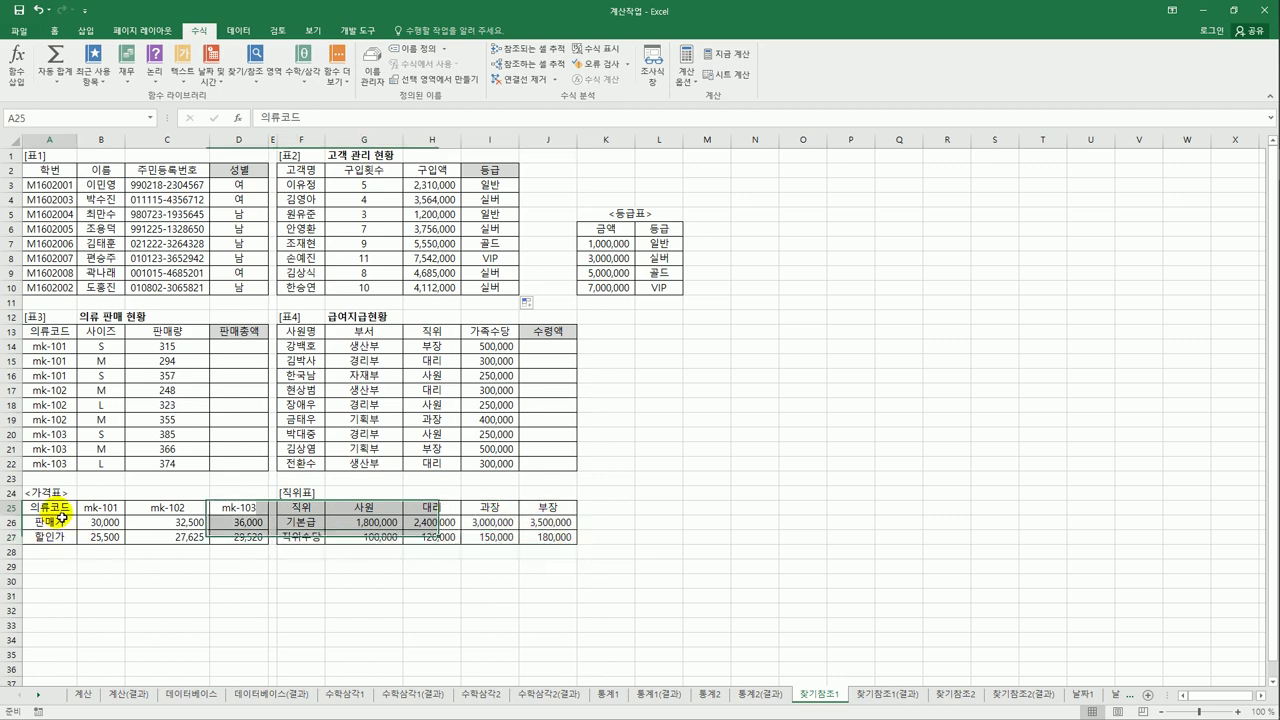
left_click_drag(60, 517, 229, 544)
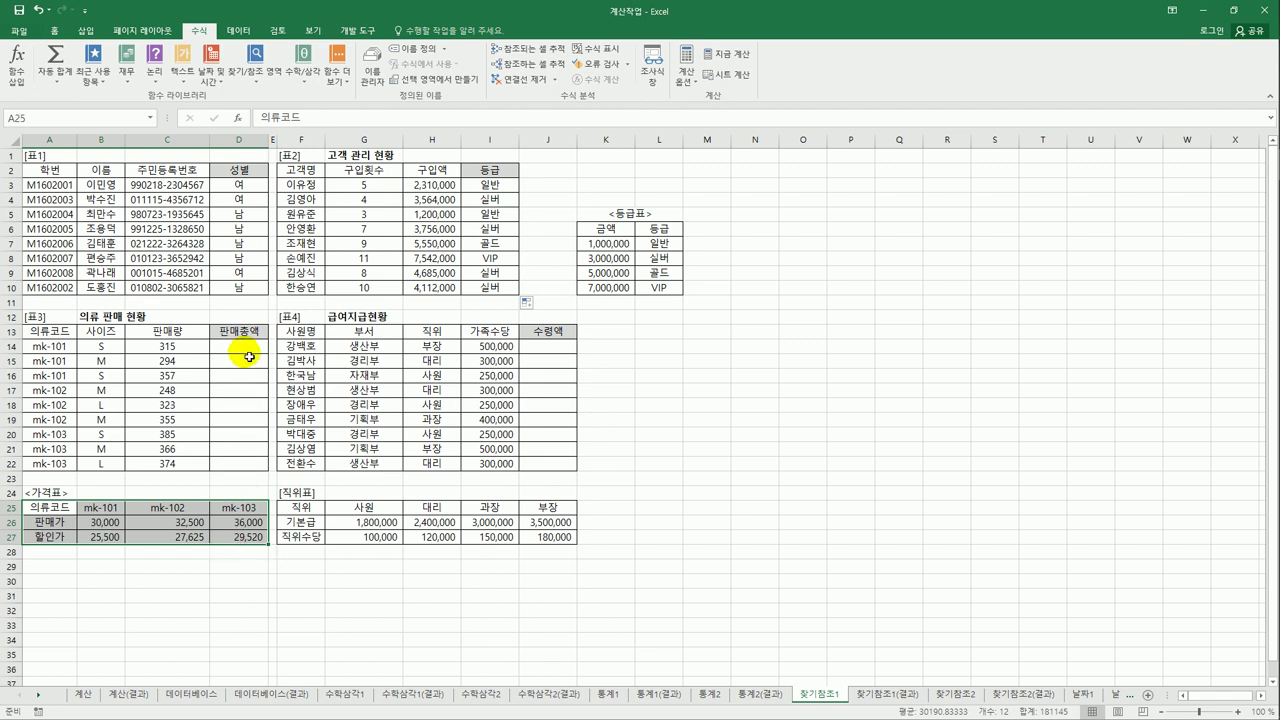
left_click(246, 348)
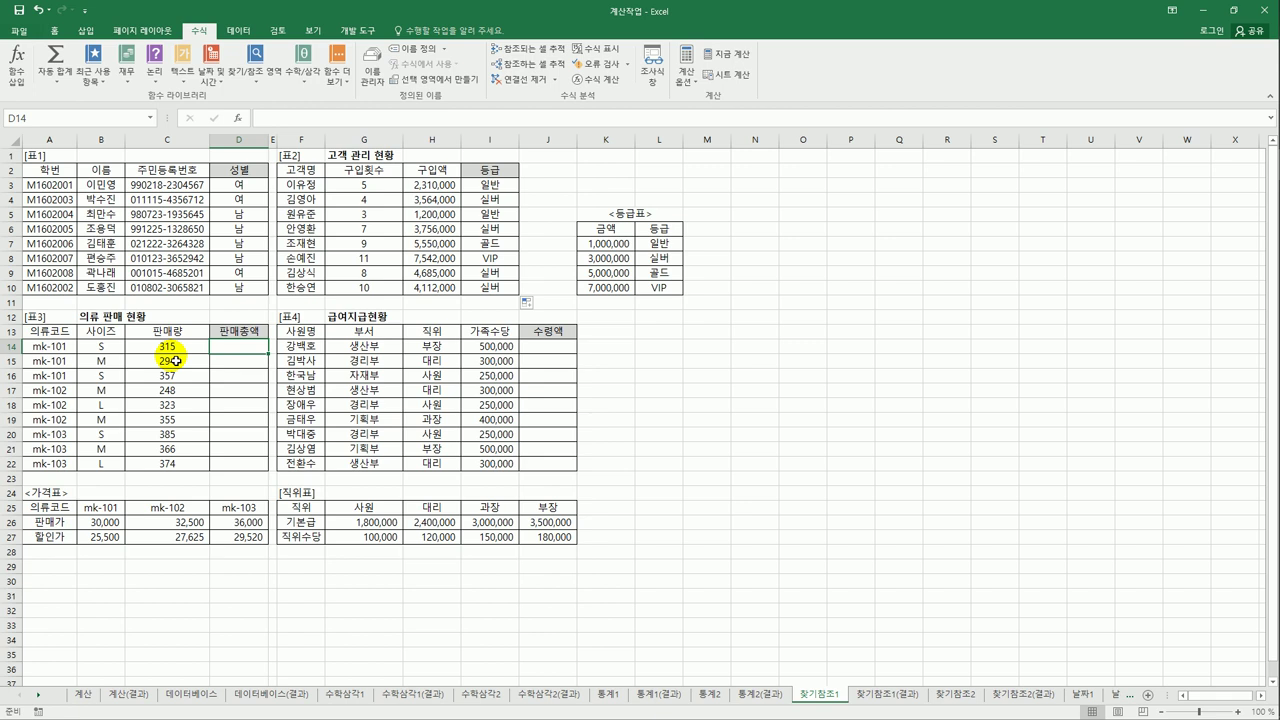
left_click(55, 346)
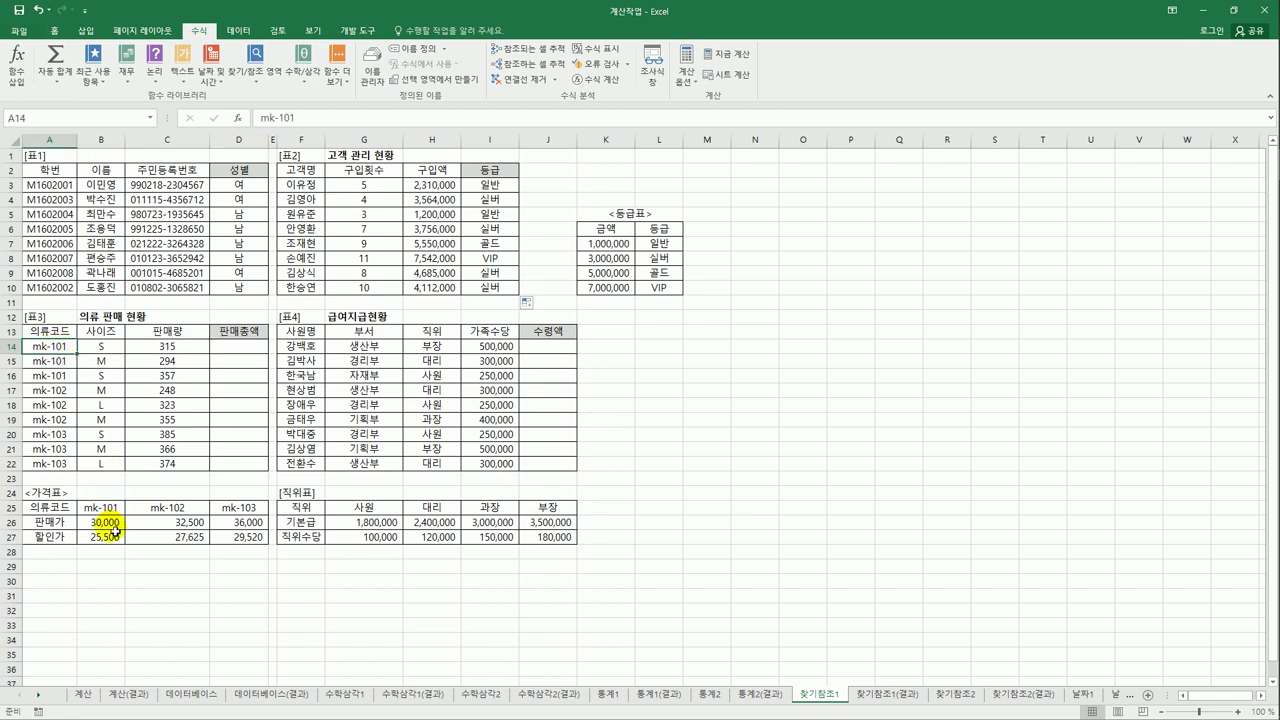
Begin an INDEX formula in D14 with the <가격표> prices B26:D27 as its array
left_click(255, 350)
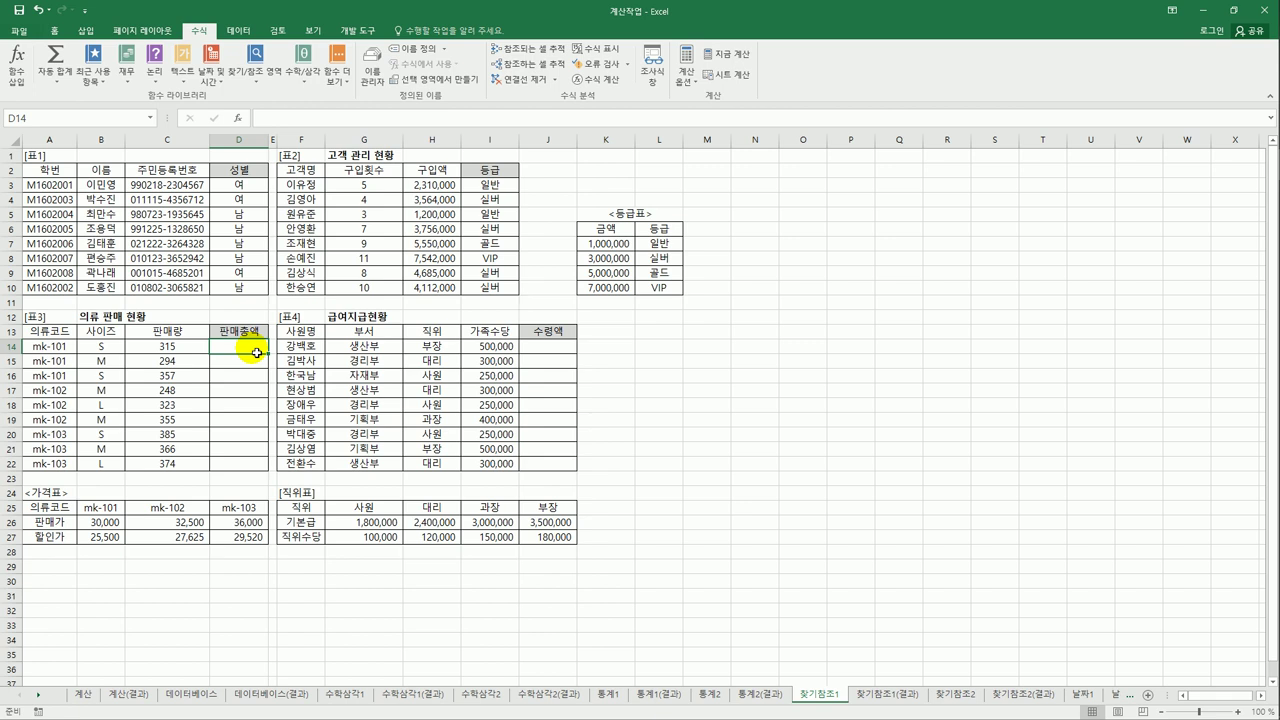
type("=")
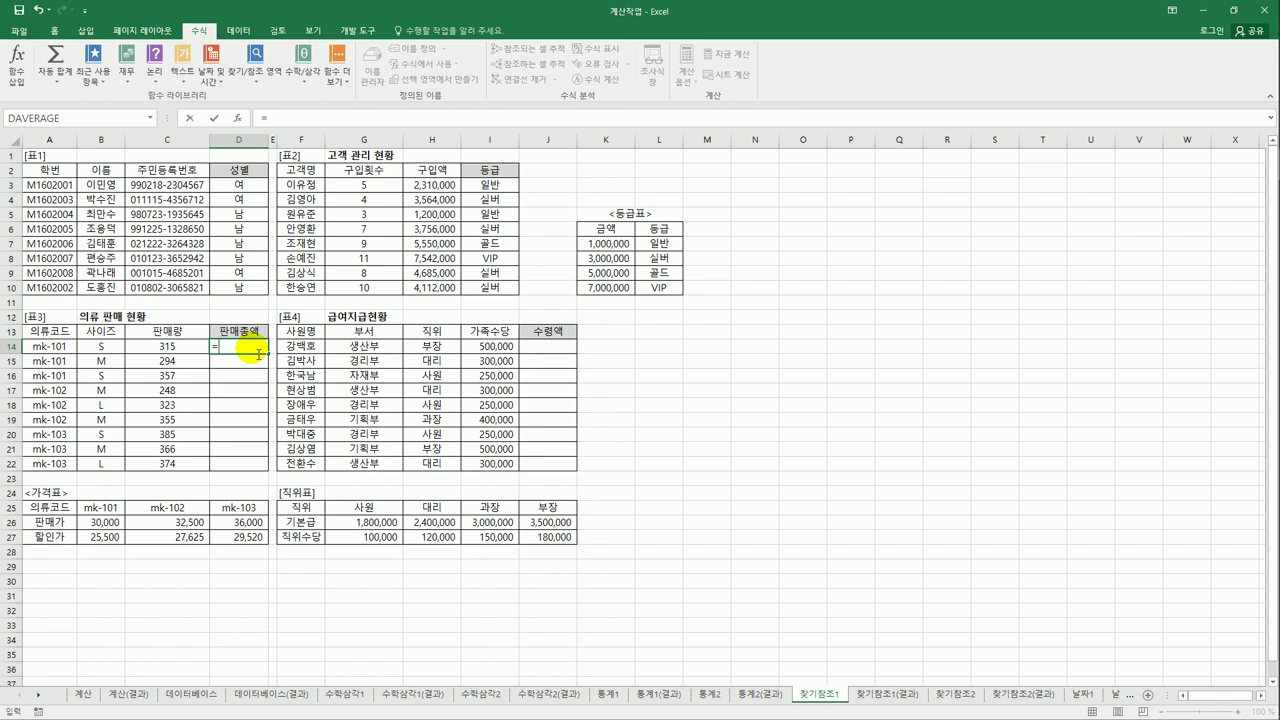
type("in")
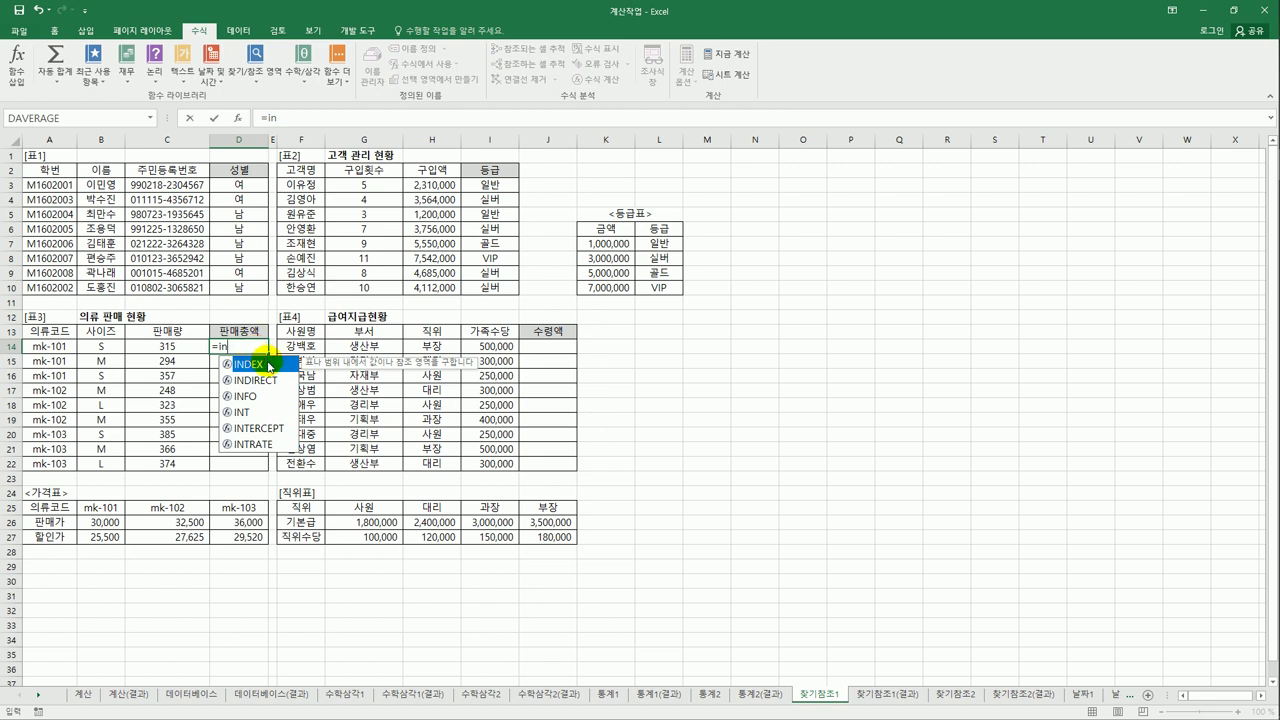
double_click(268, 367)
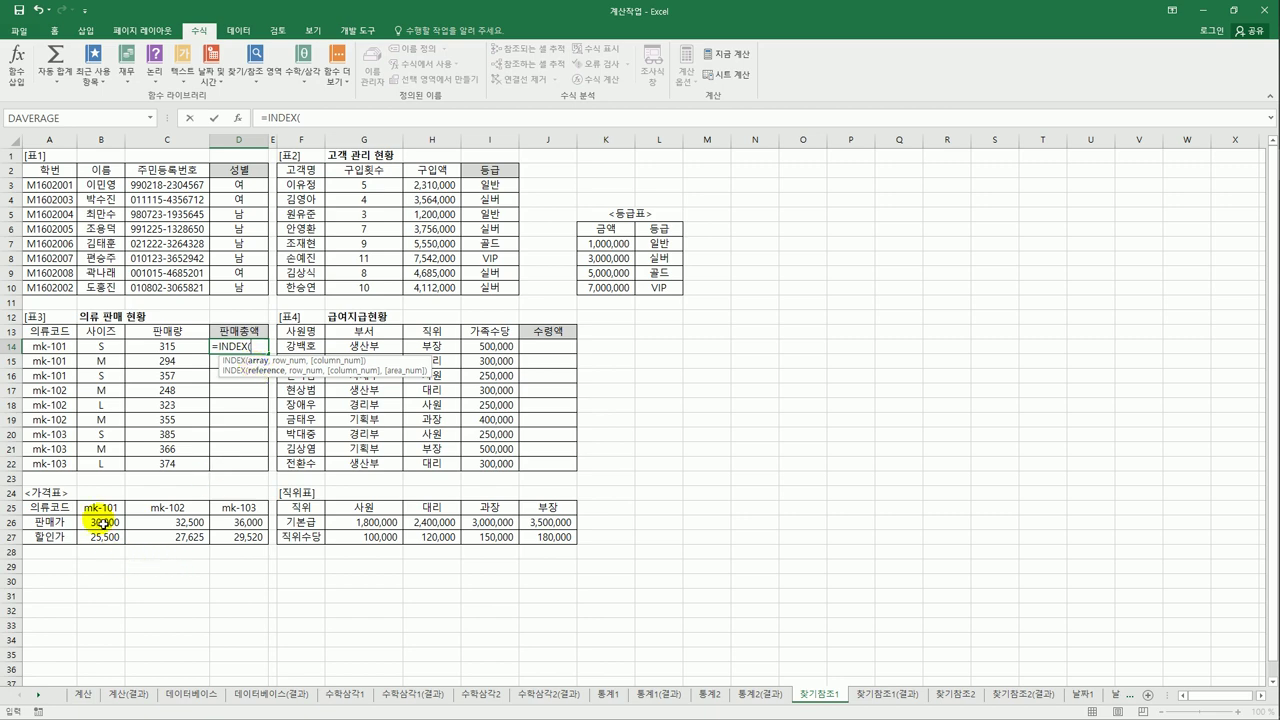
left_click_drag(103, 522, 226, 542)
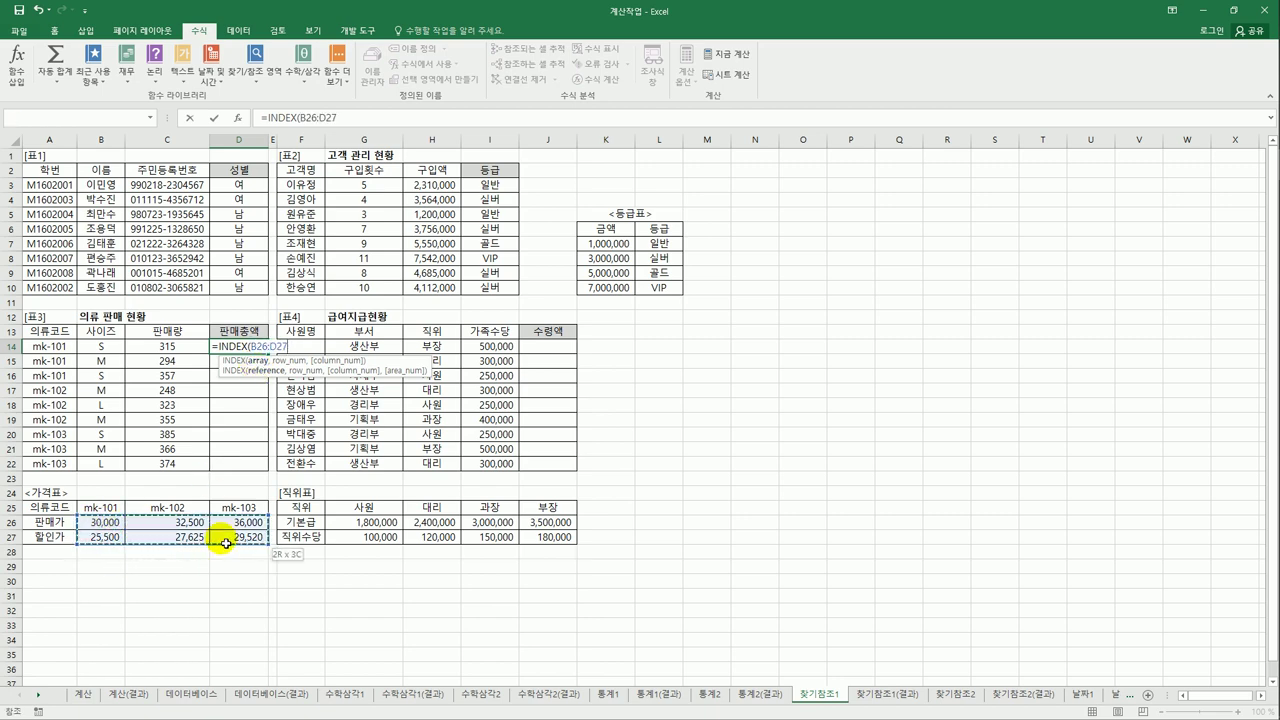
left_click_drag(227, 543, 227, 543)
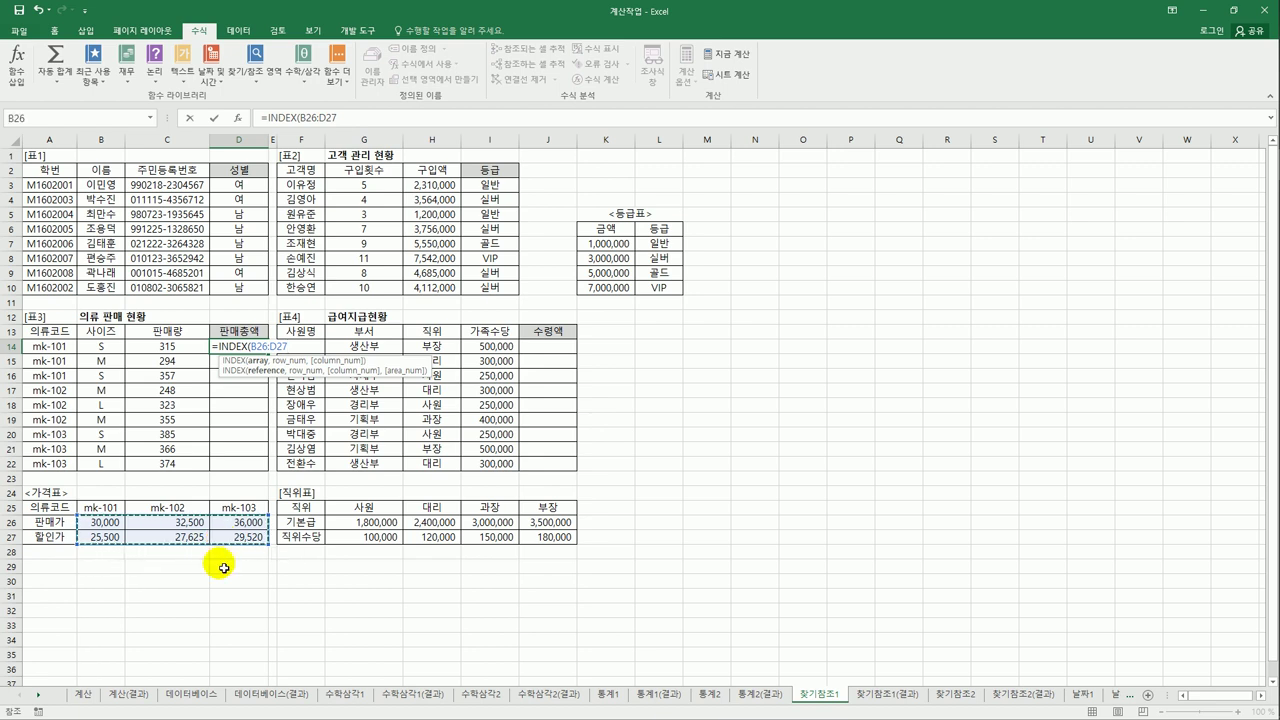
Try only the 할인가 row B27:D27 as the INDEX array, switching back to B26:D27 each time
left_click_drag(87, 538, 235, 540)
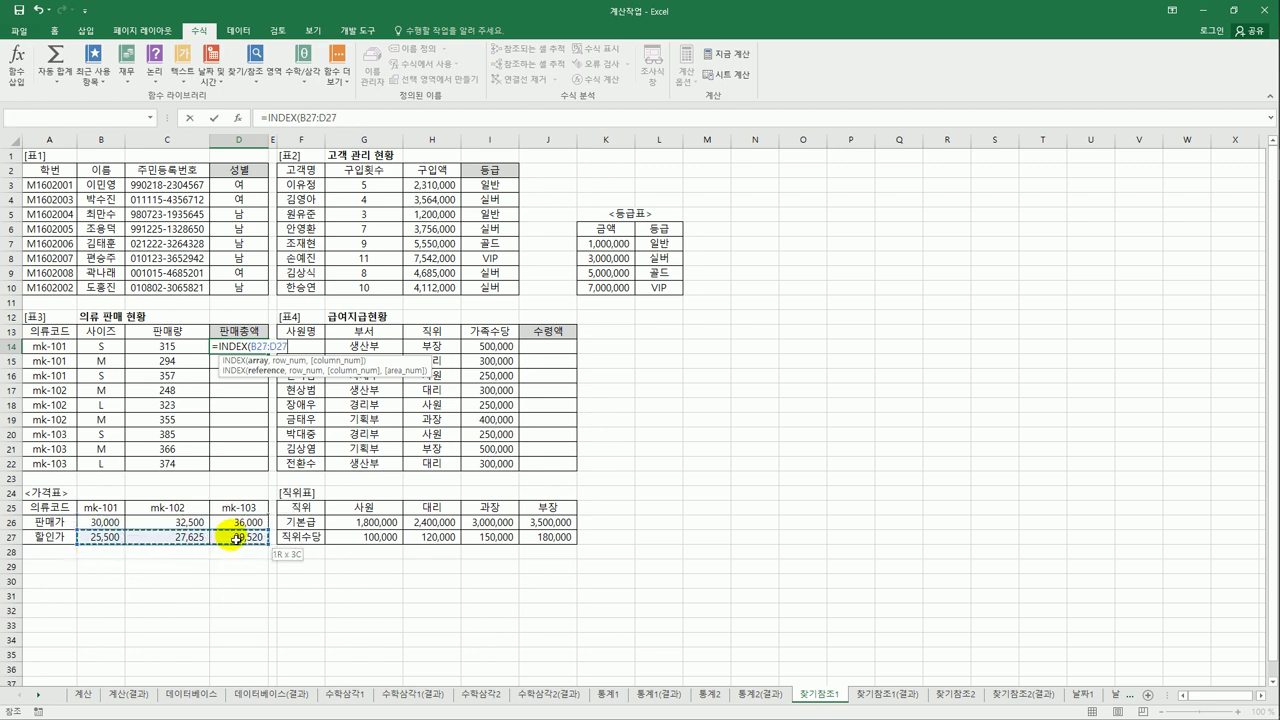
left_click_drag(100, 524, 230, 538)
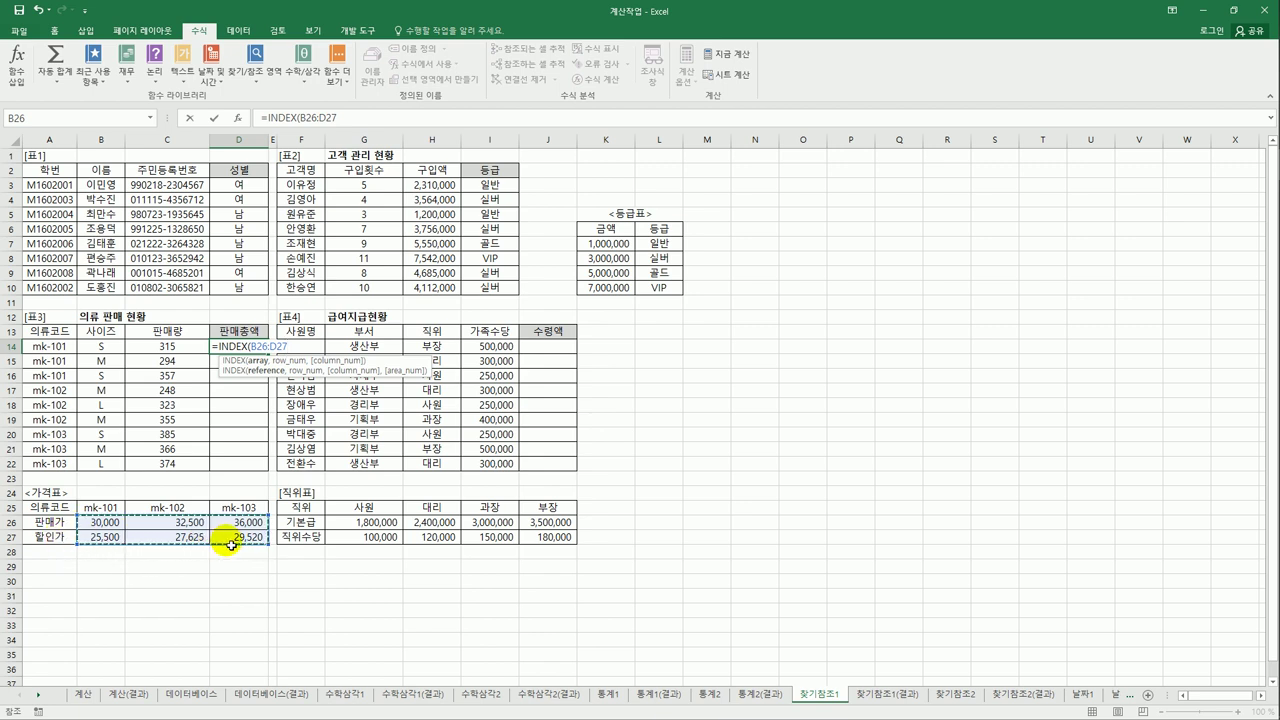
left_click_drag(113, 541, 227, 541)
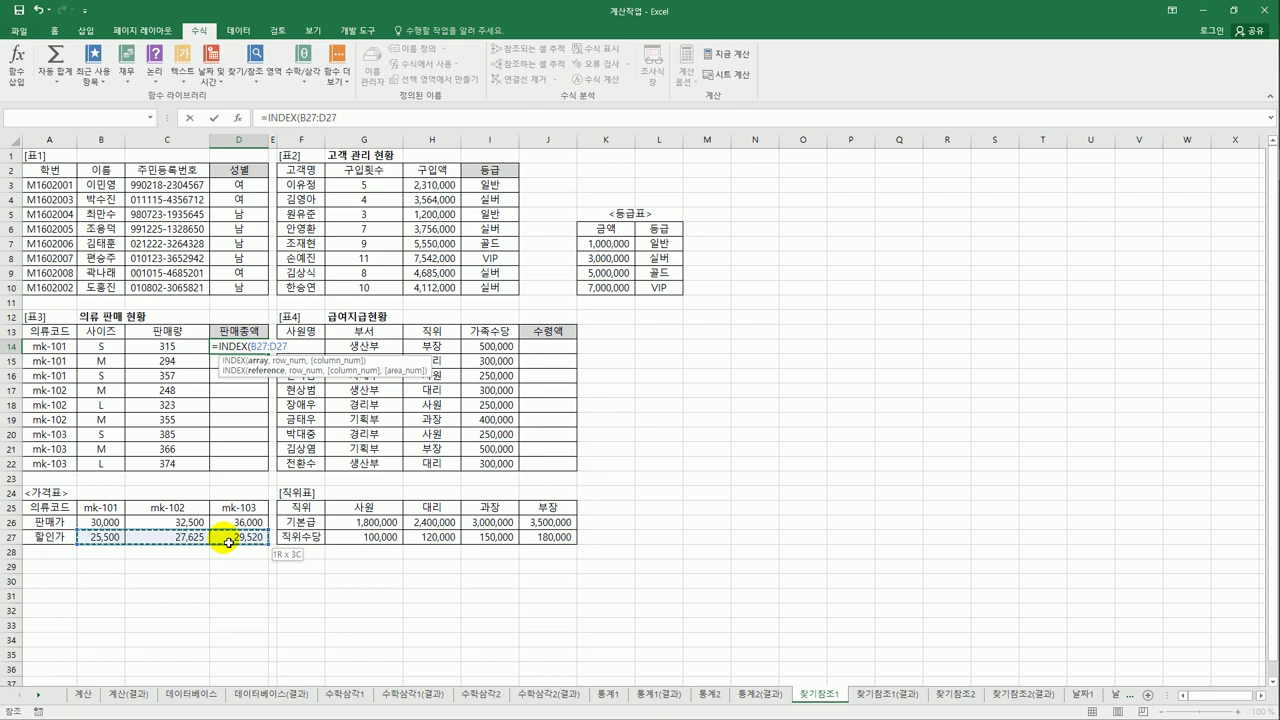
left_click_drag(104, 527, 235, 543)
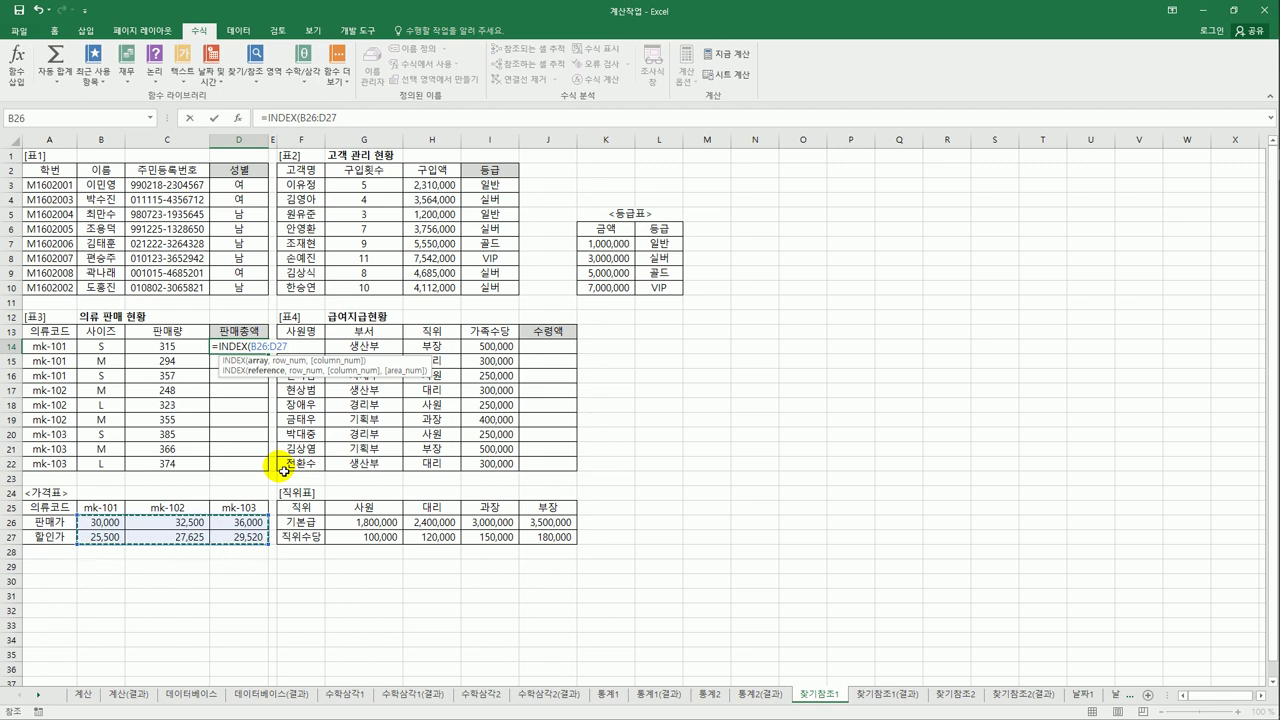
Make the INDEX array in D14 absolute as $B$26:$D$27 and set the row number to 2
left_click_drag(107, 527, 229, 540)
key("F4")
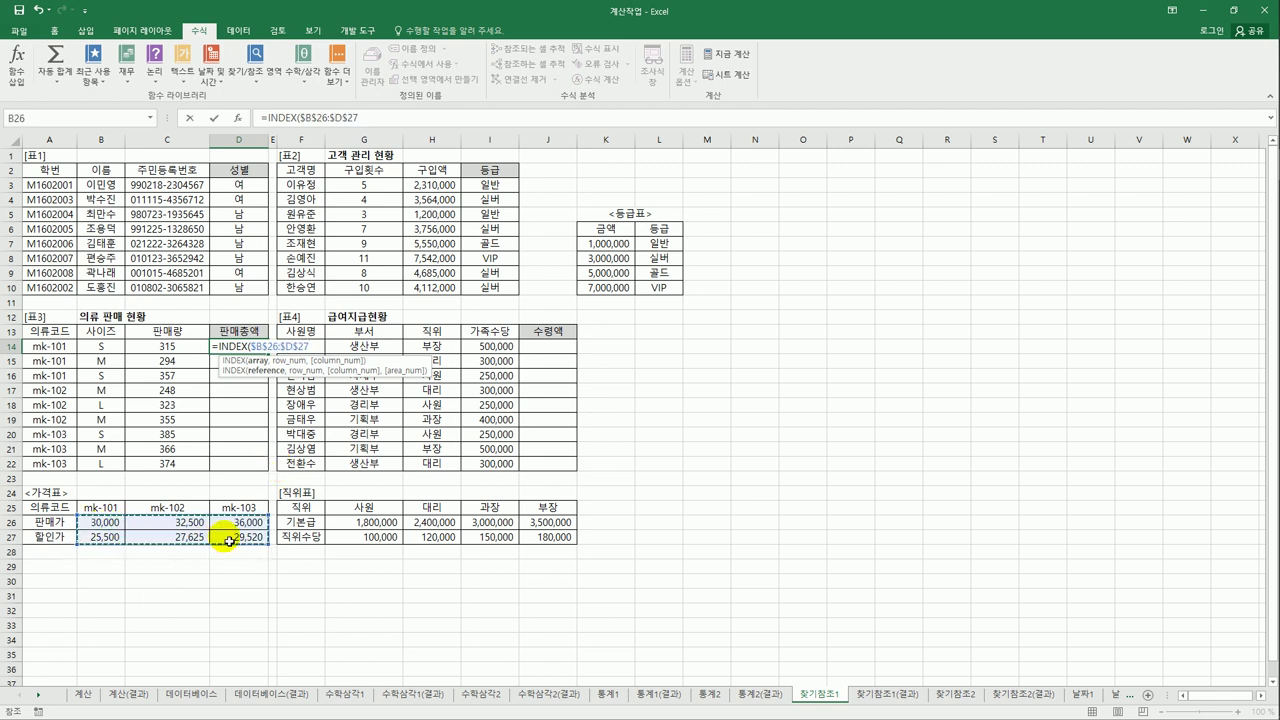
type(",")
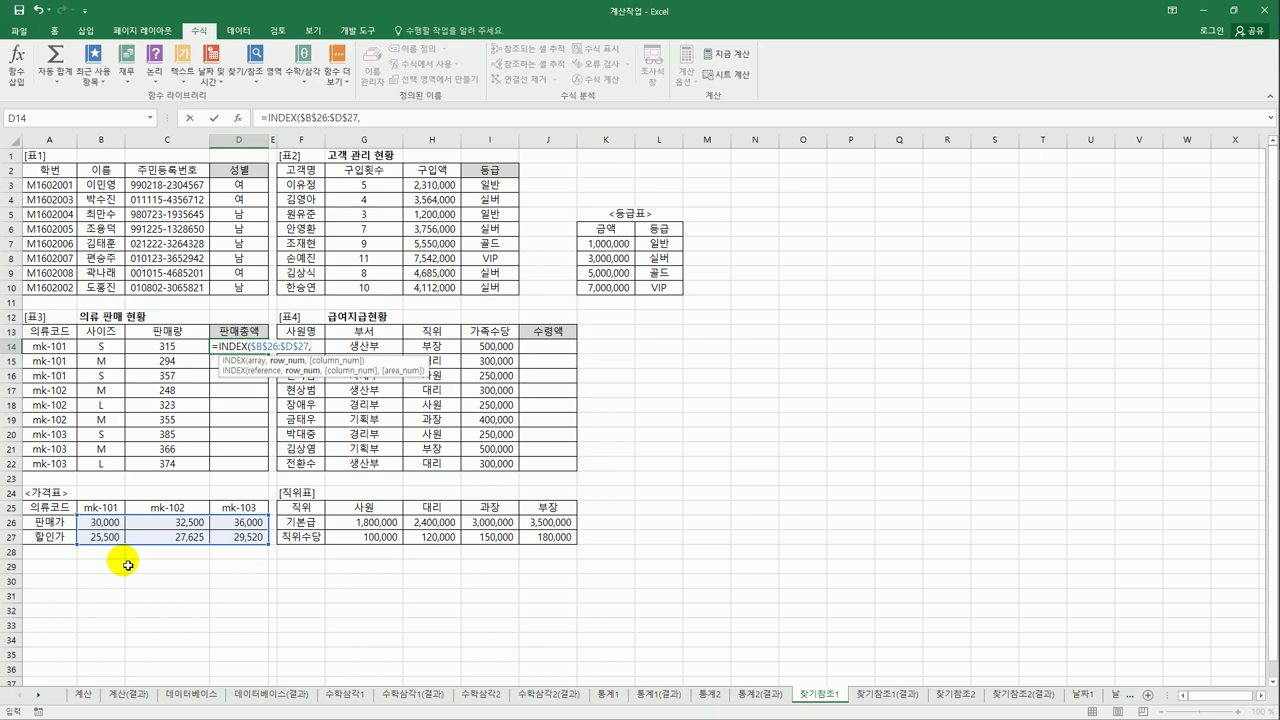
type("2")
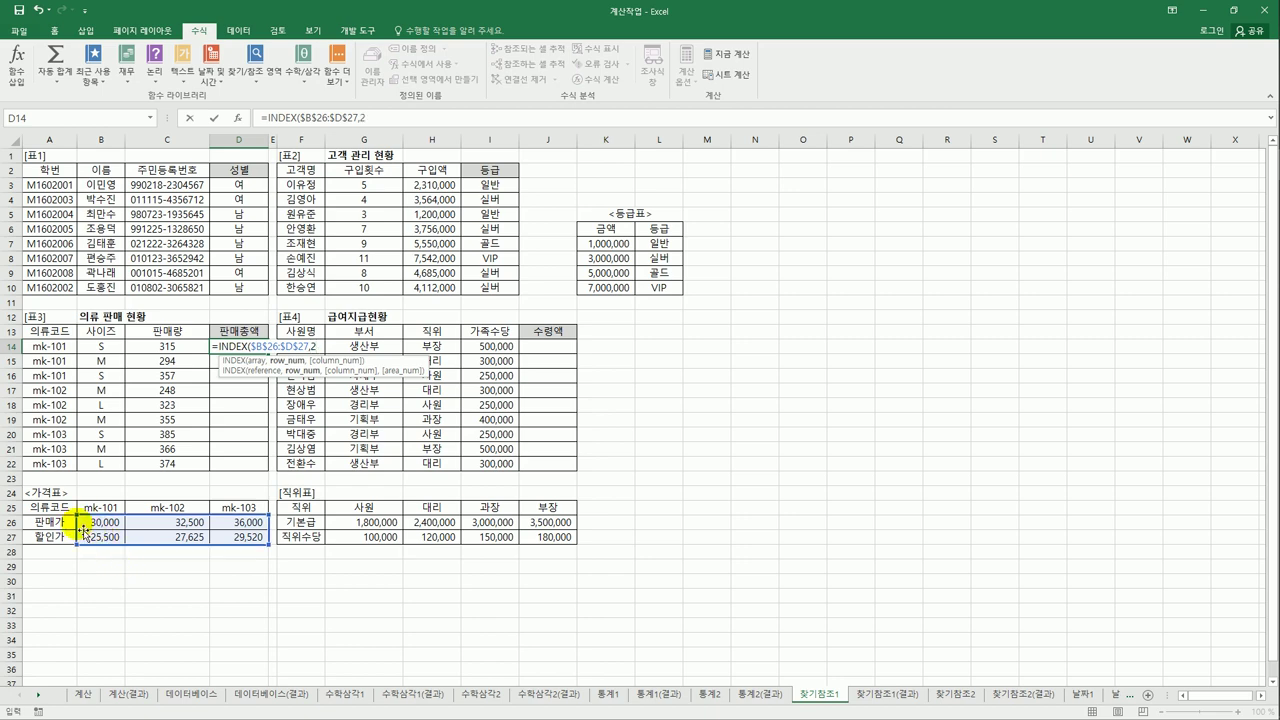
type(",")
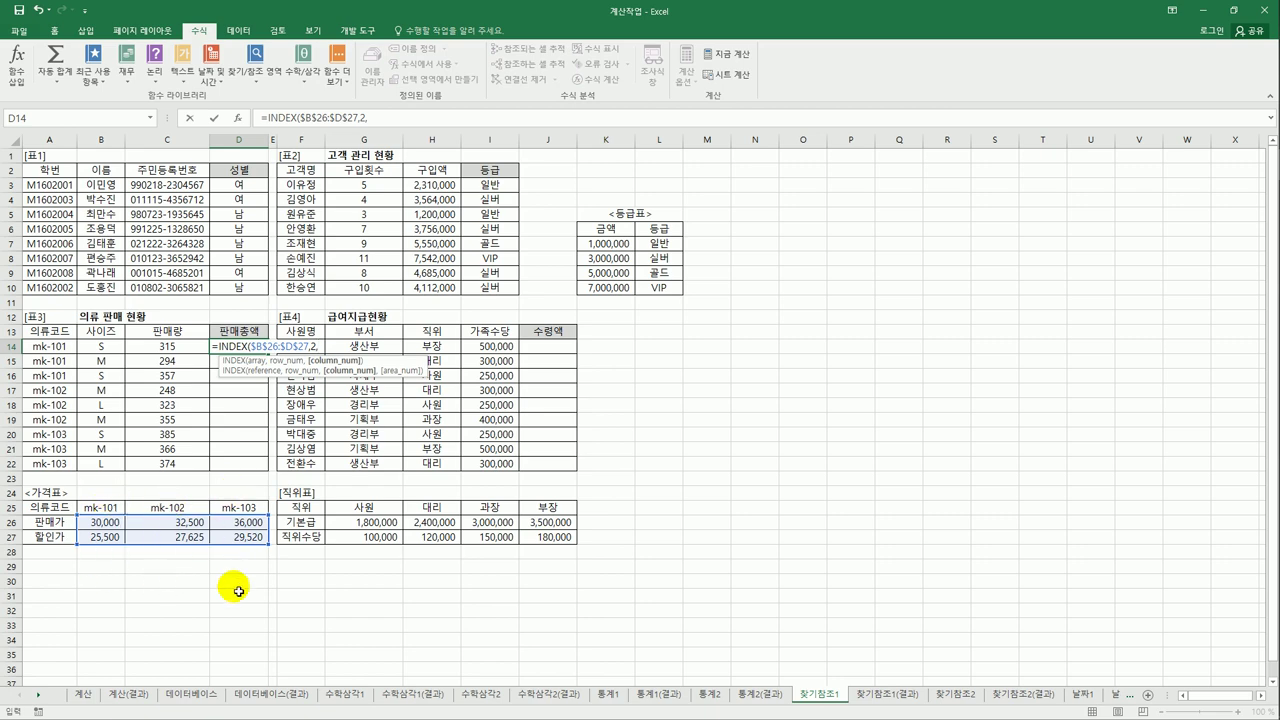
Nest a MATCH function as the INDEX column number, with the 의류코드 in A14 as its lookup value
type("ma")
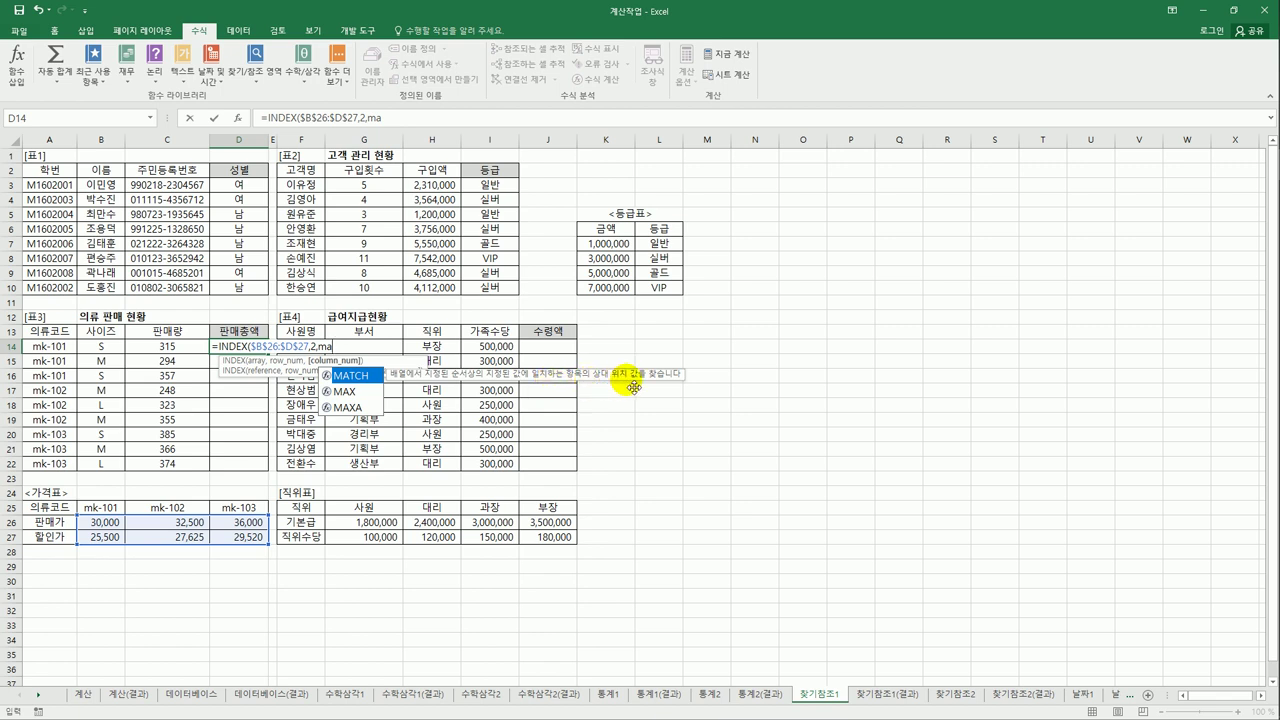
double_click(352, 375)
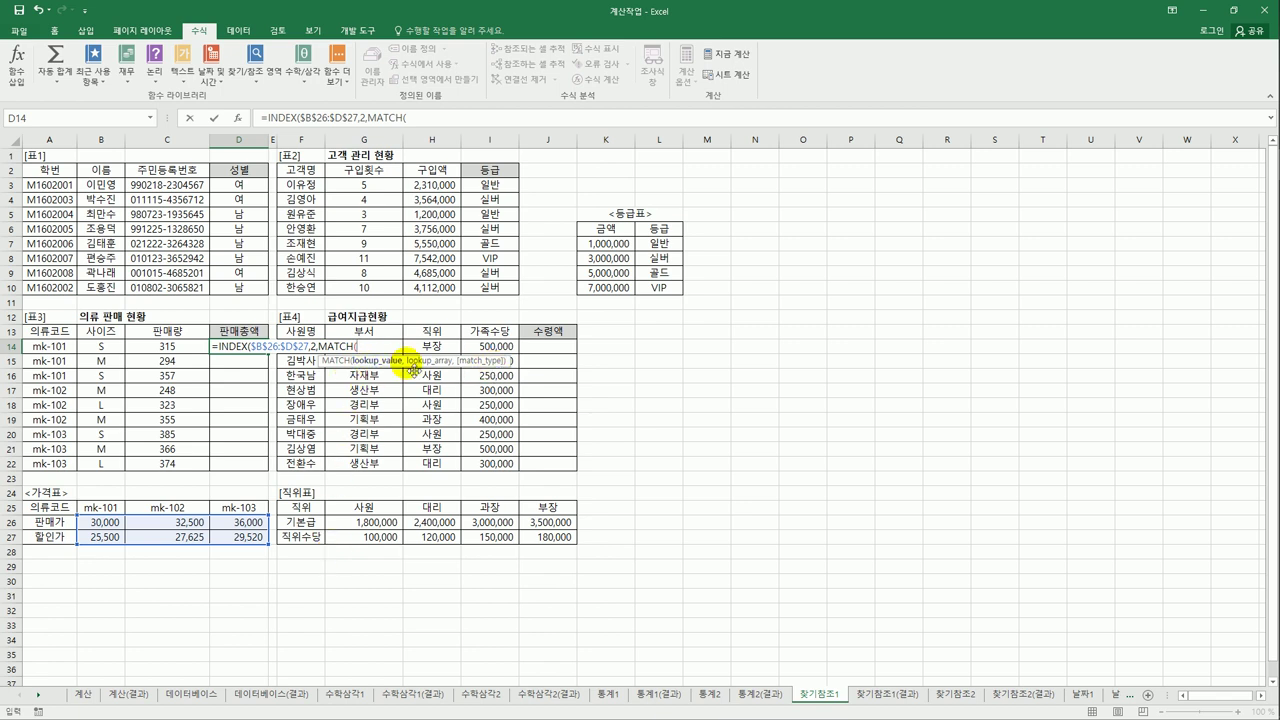
left_click(50, 347)
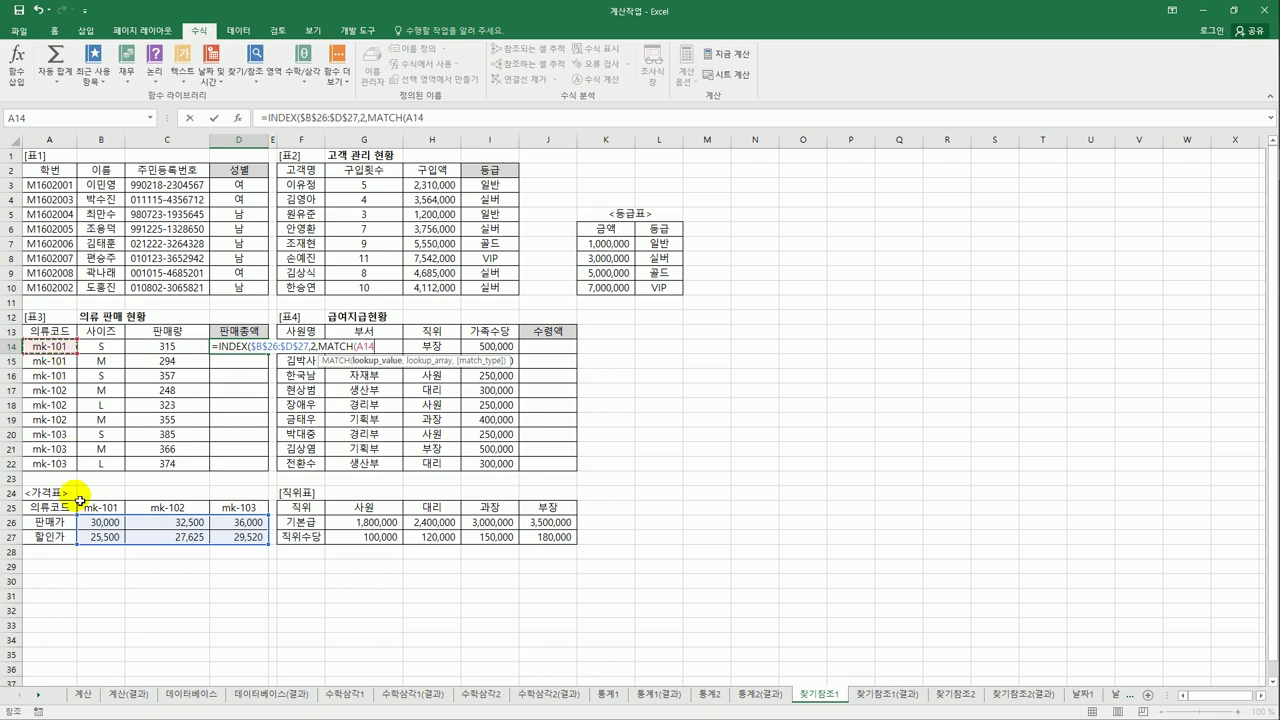
type(",")
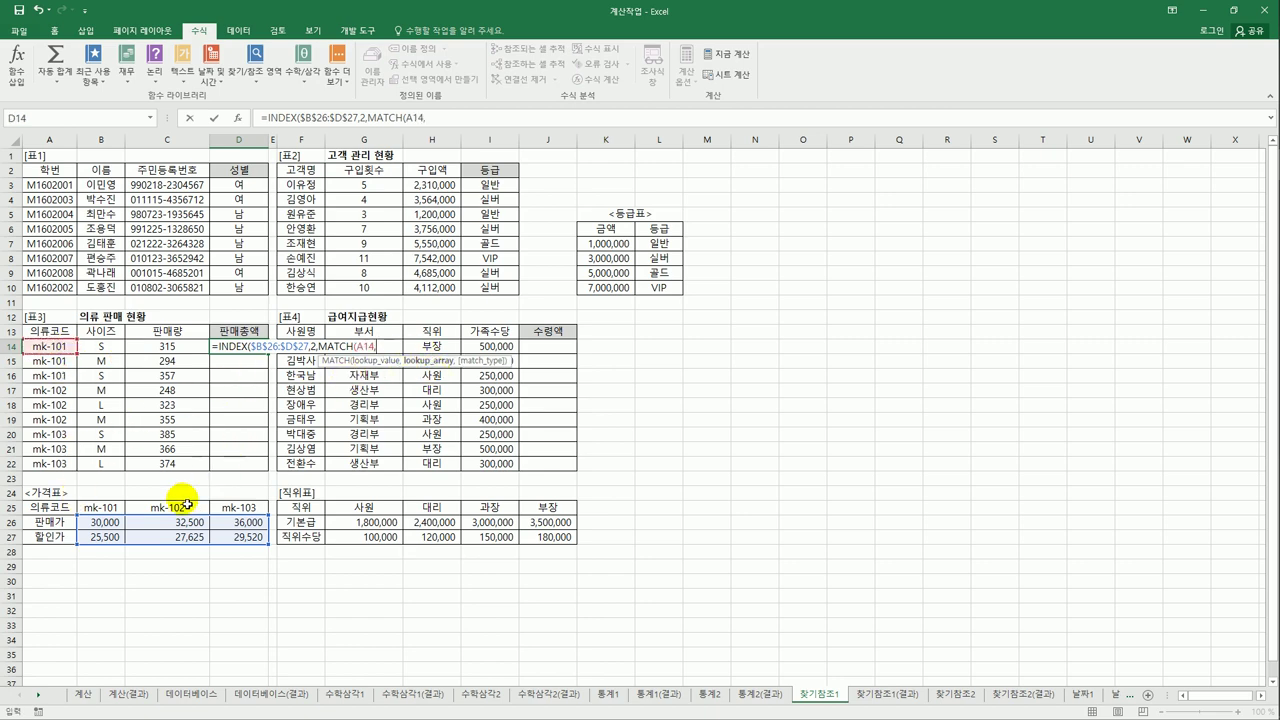
Set the MATCH lookup array to the absolute range $B$25:$D$25 and the match type to 0, exact match
left_click_drag(106, 512, 232, 508)
left_click_drag(101, 512, 244, 508)
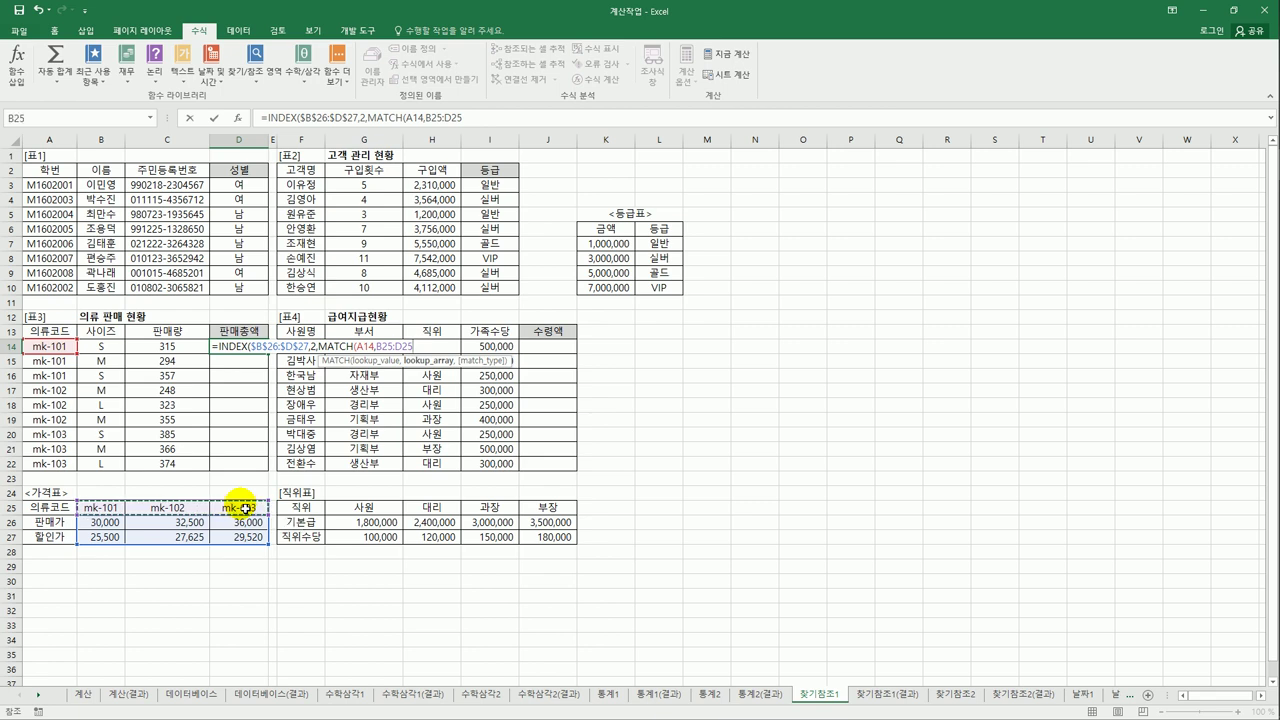
key("F4")
type(",")
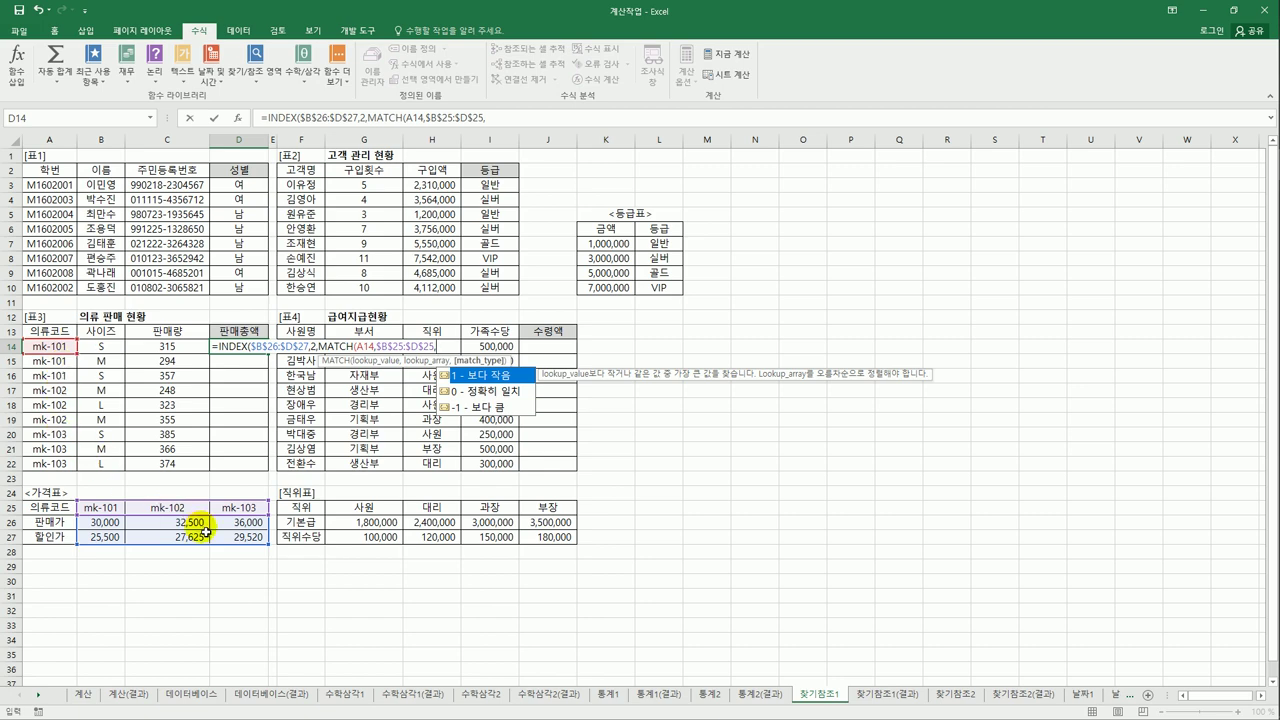
left_click(470, 394)
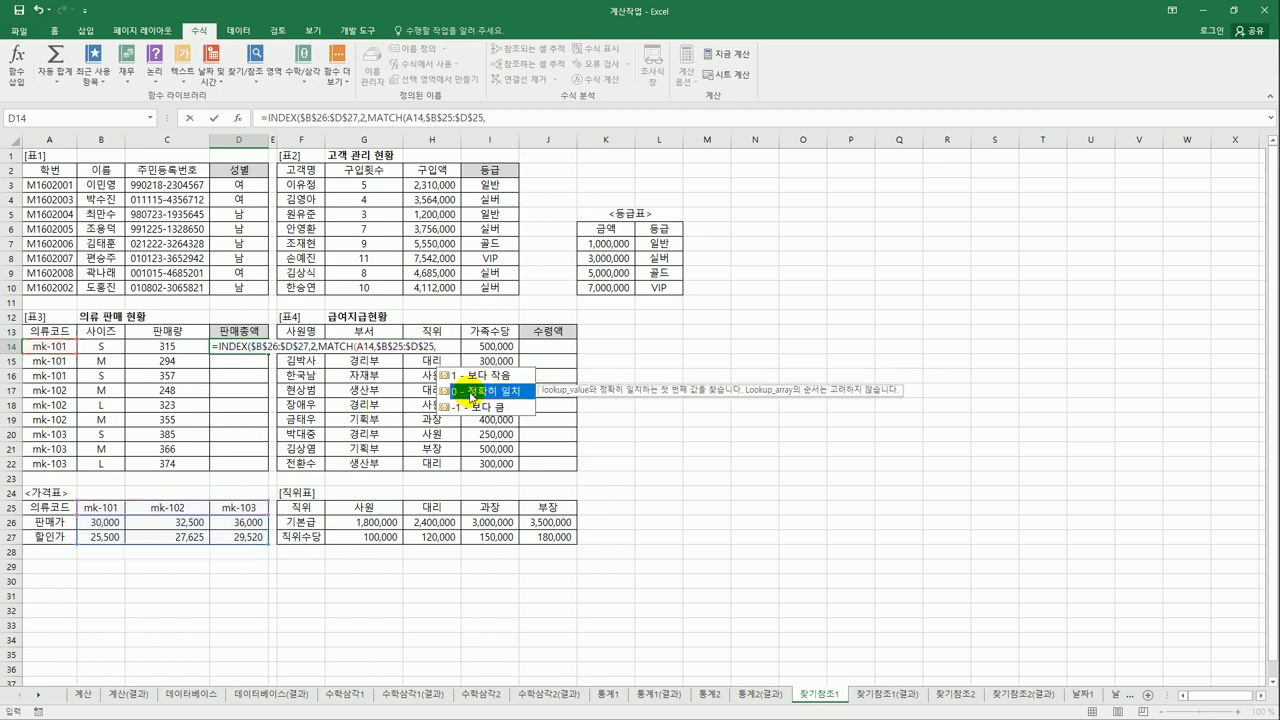
double_click(470, 394)
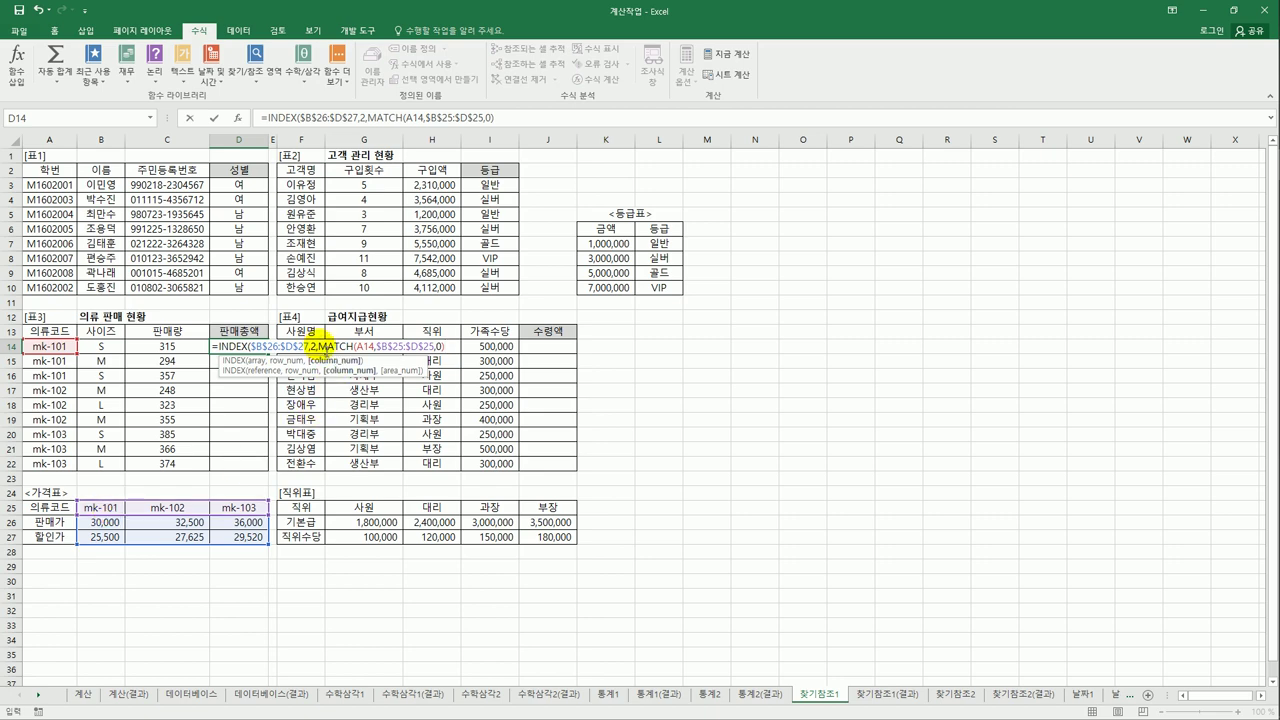
Review the nested MATCH part, then close the INDEX formula and enter it in D14
left_click_drag(319, 346, 448, 350)
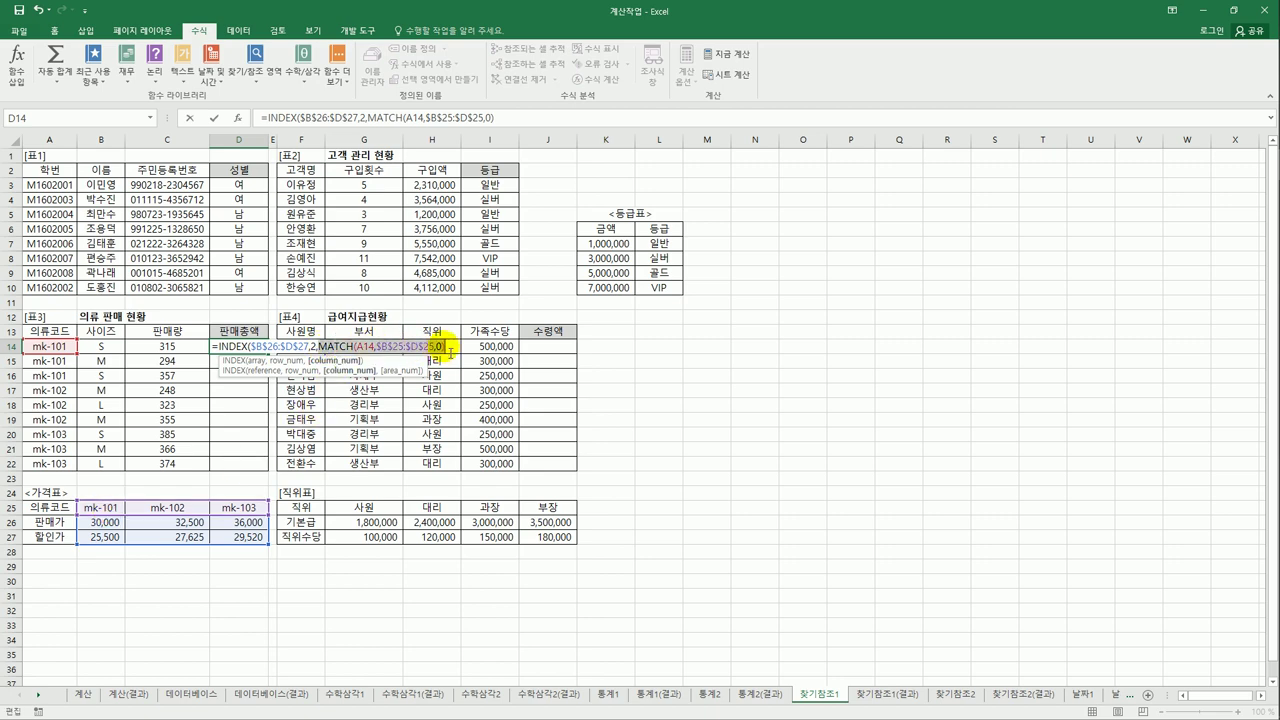
left_click(450, 348)
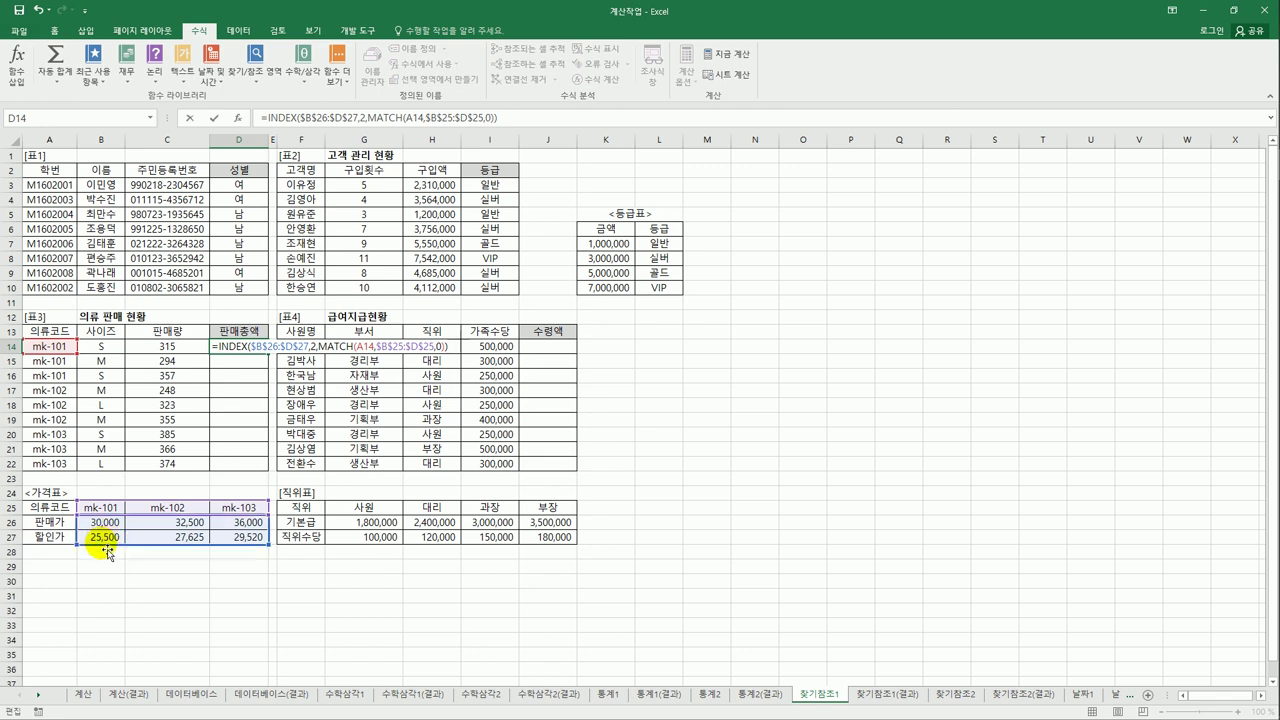
key("Return")
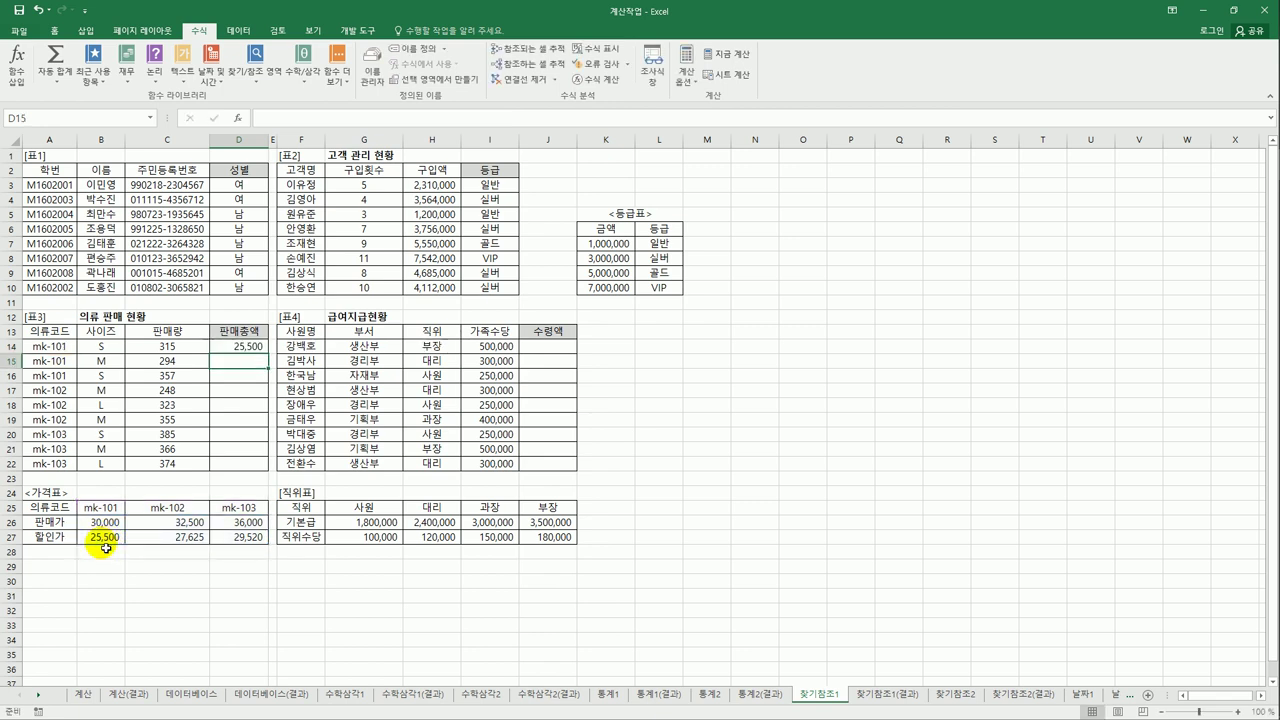
Multiply the INDEX/MATCH result in D14 by the 판매량 in C14
left_click(258, 348)
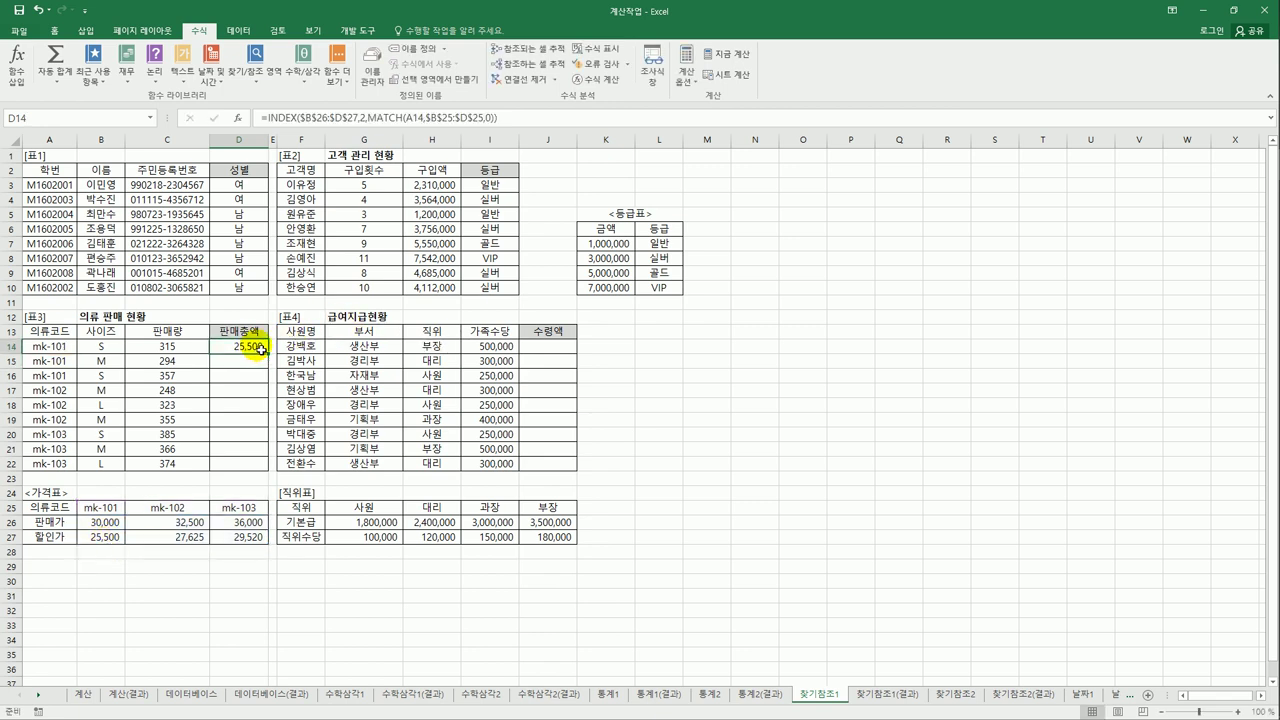
left_click(516, 118)
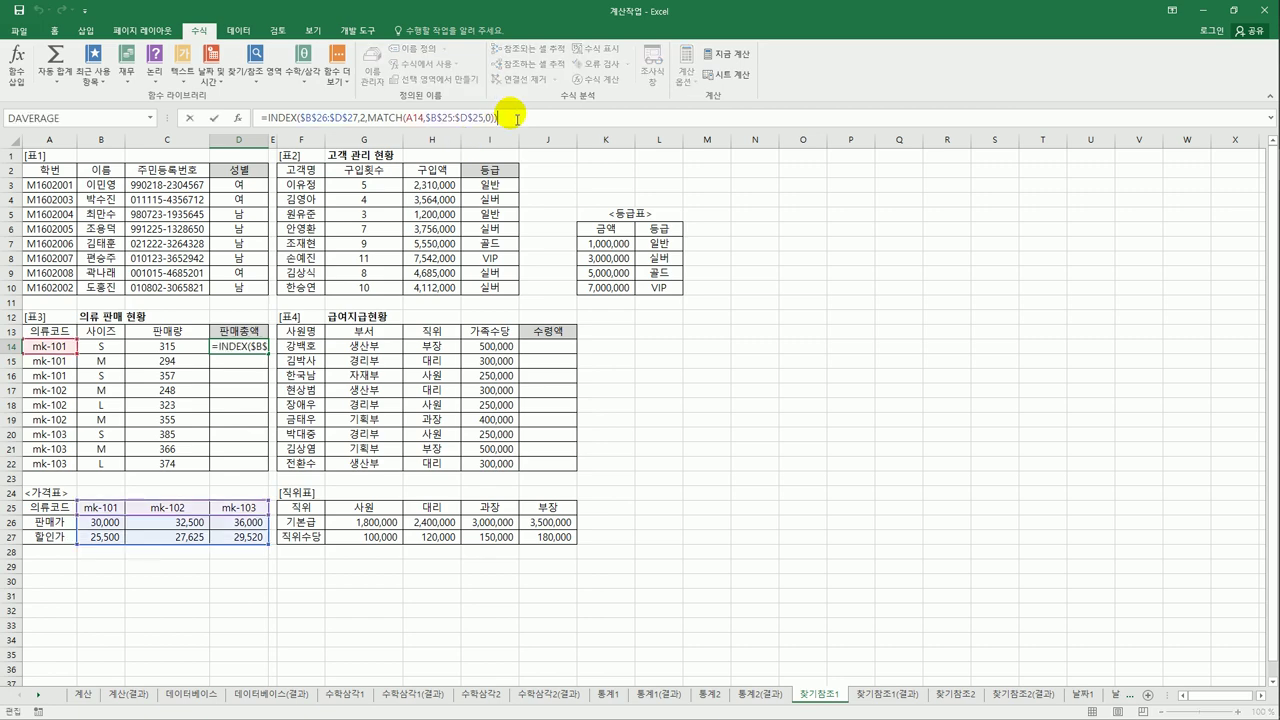
type("*")
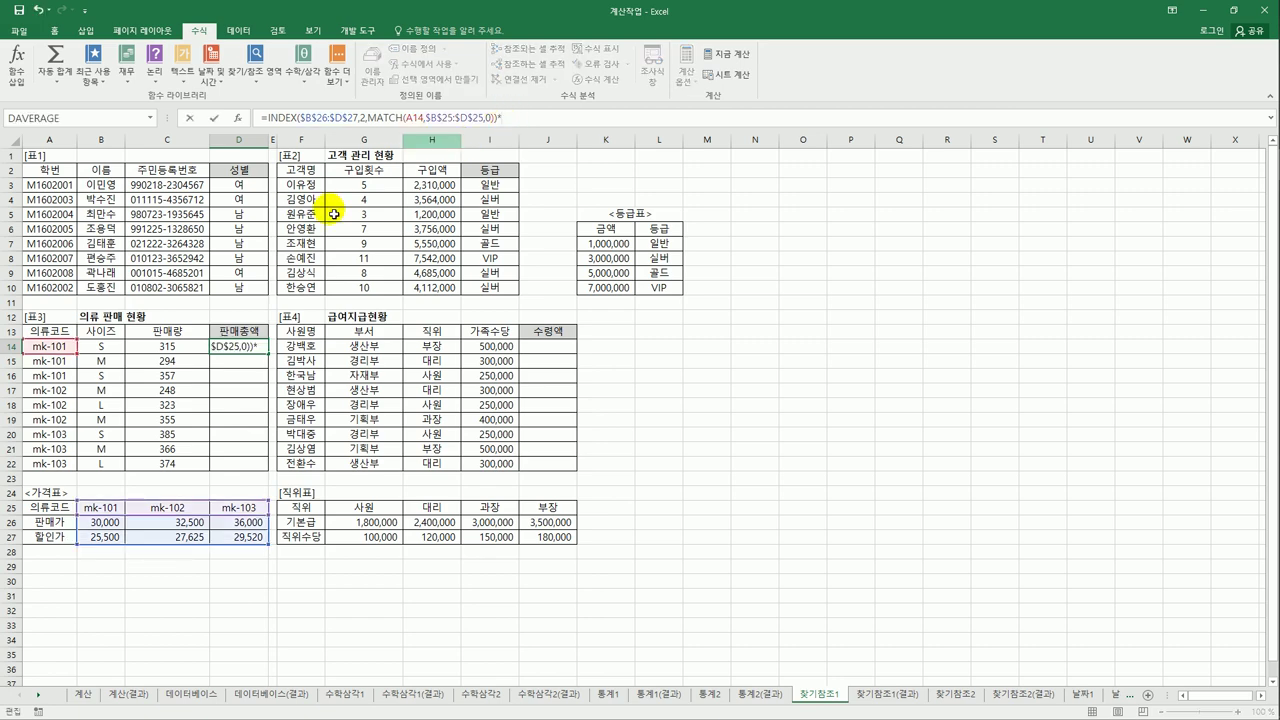
left_click(167, 347)
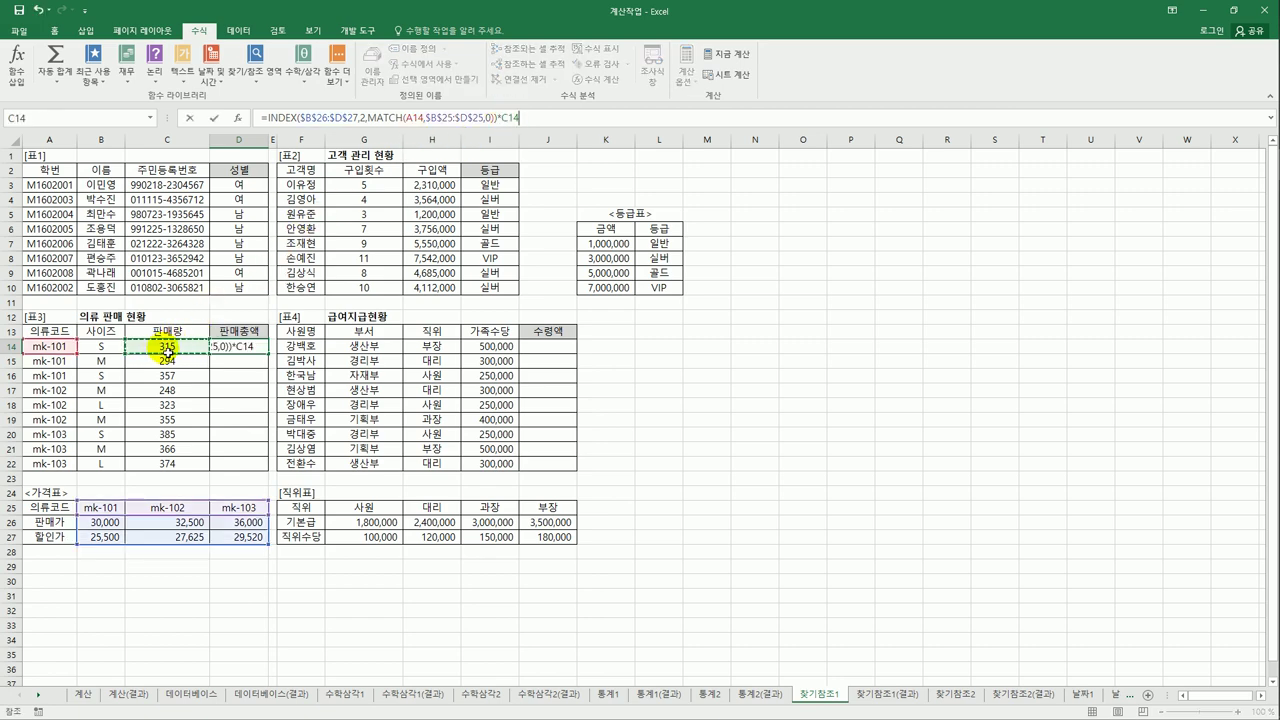
key("Return")
Fill the 판매총액 formula from D14 down to D22
left_click(246, 352)
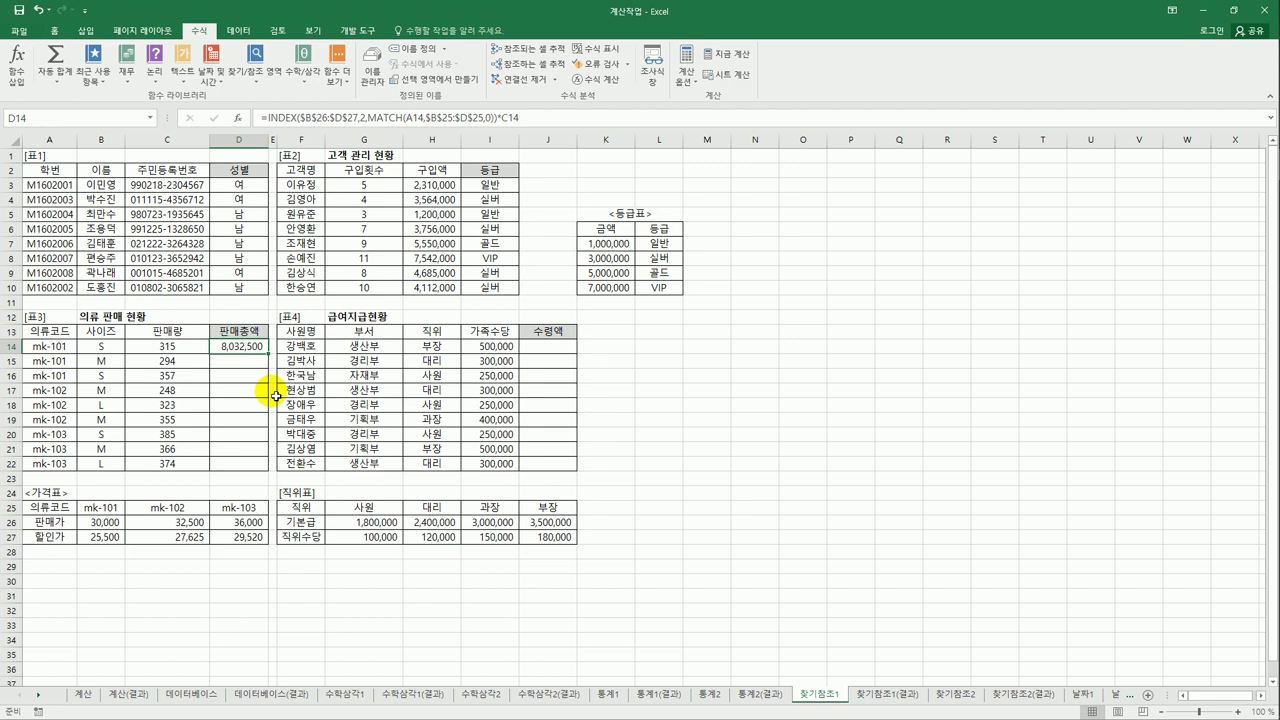
left_click_drag(268, 354, 268, 466)
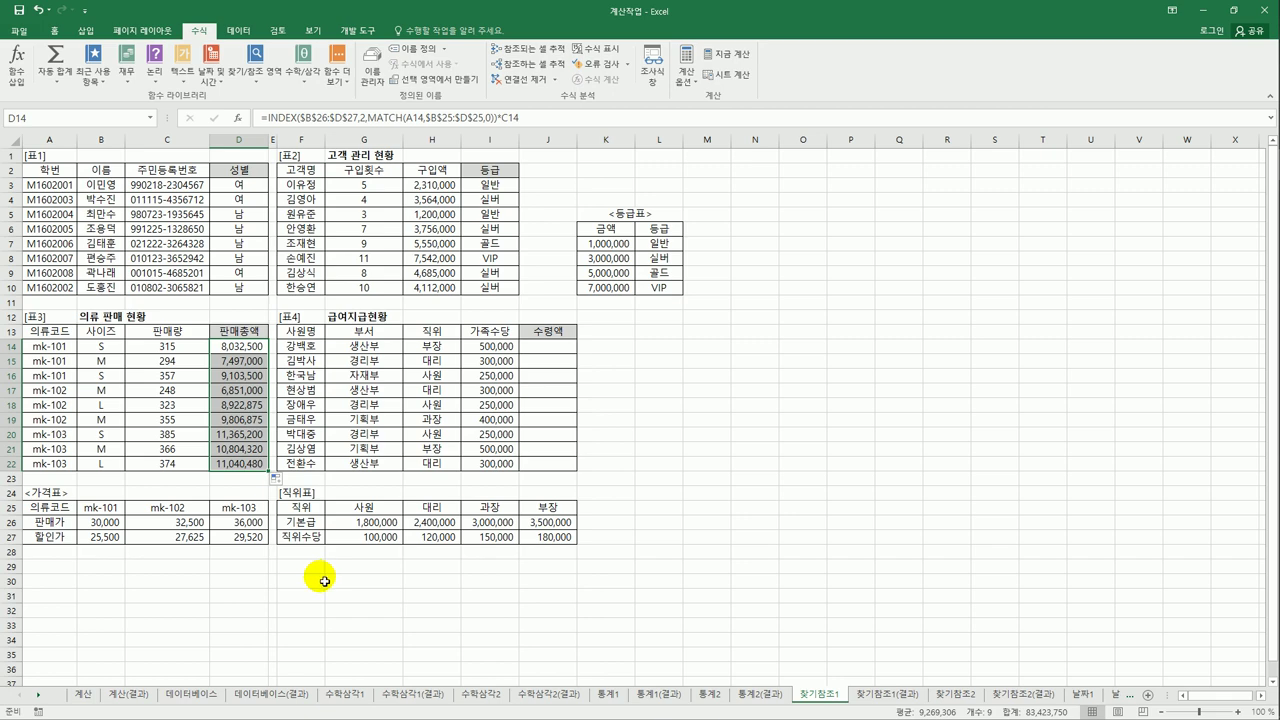
left_click(550, 348)
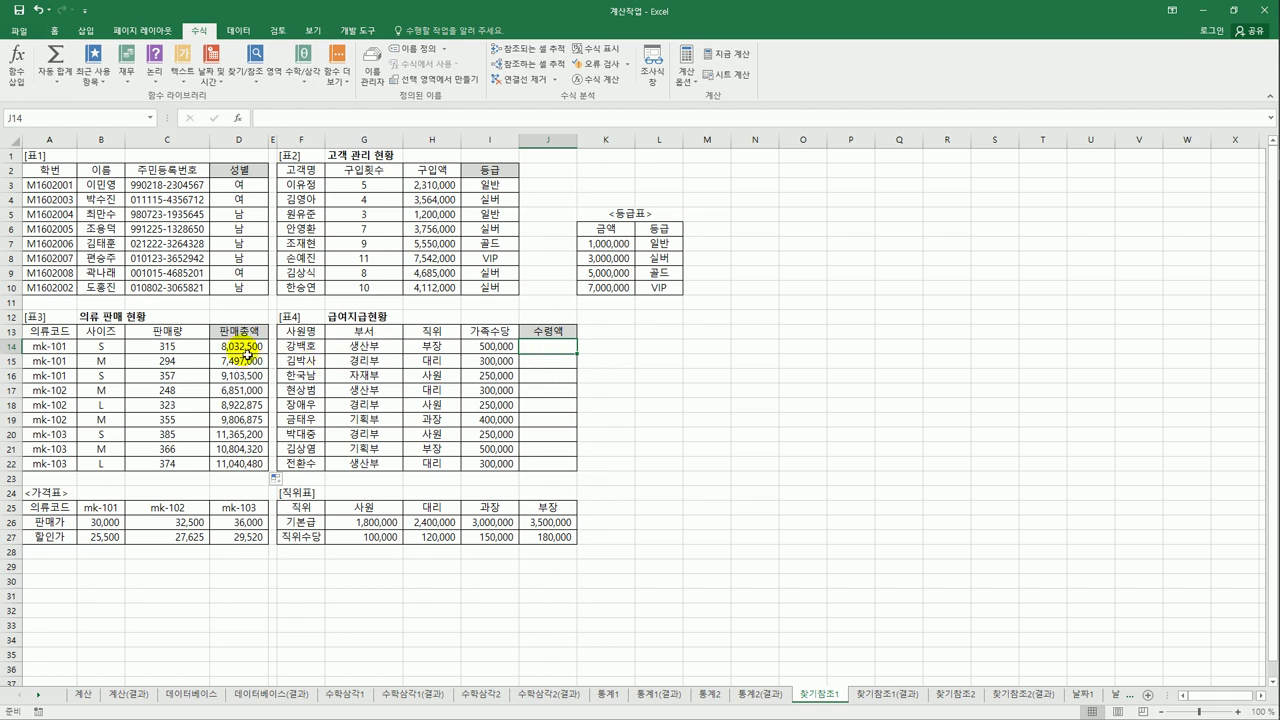
Clear the 판매총액 formulas in D14:D22
left_click_drag(246, 352, 244, 471)
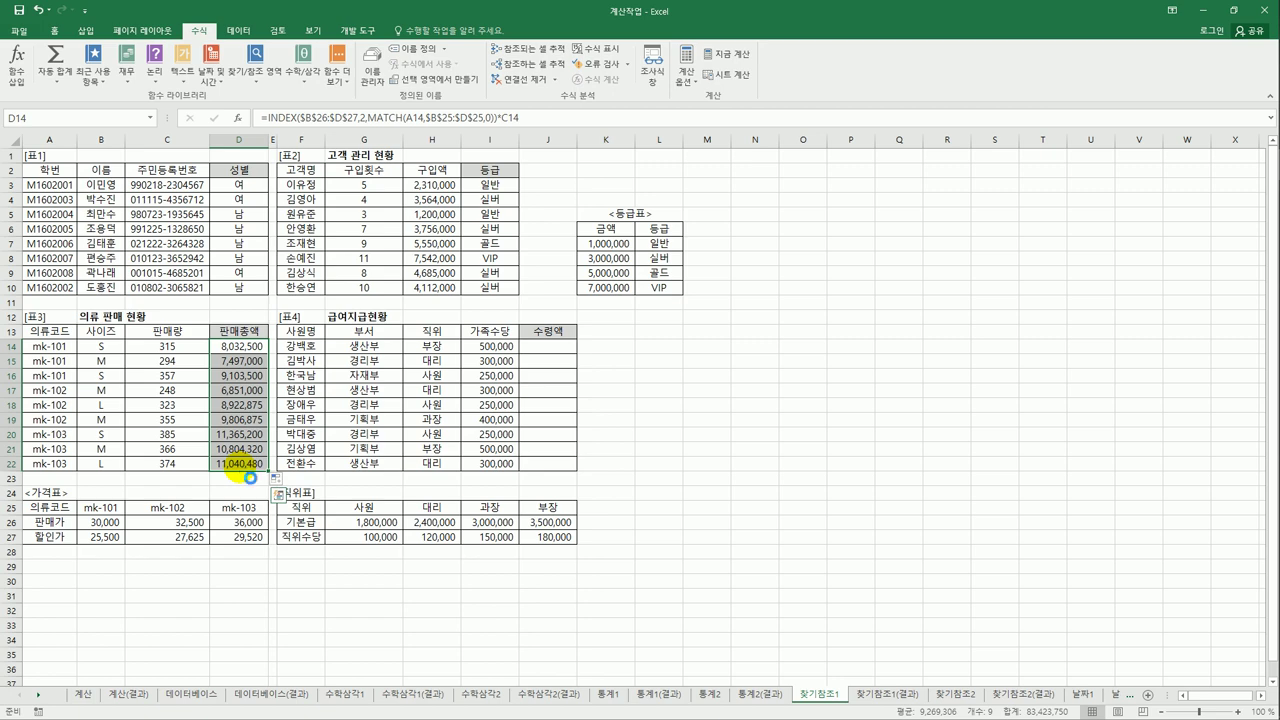
key("Delete")
left_click(246, 347)
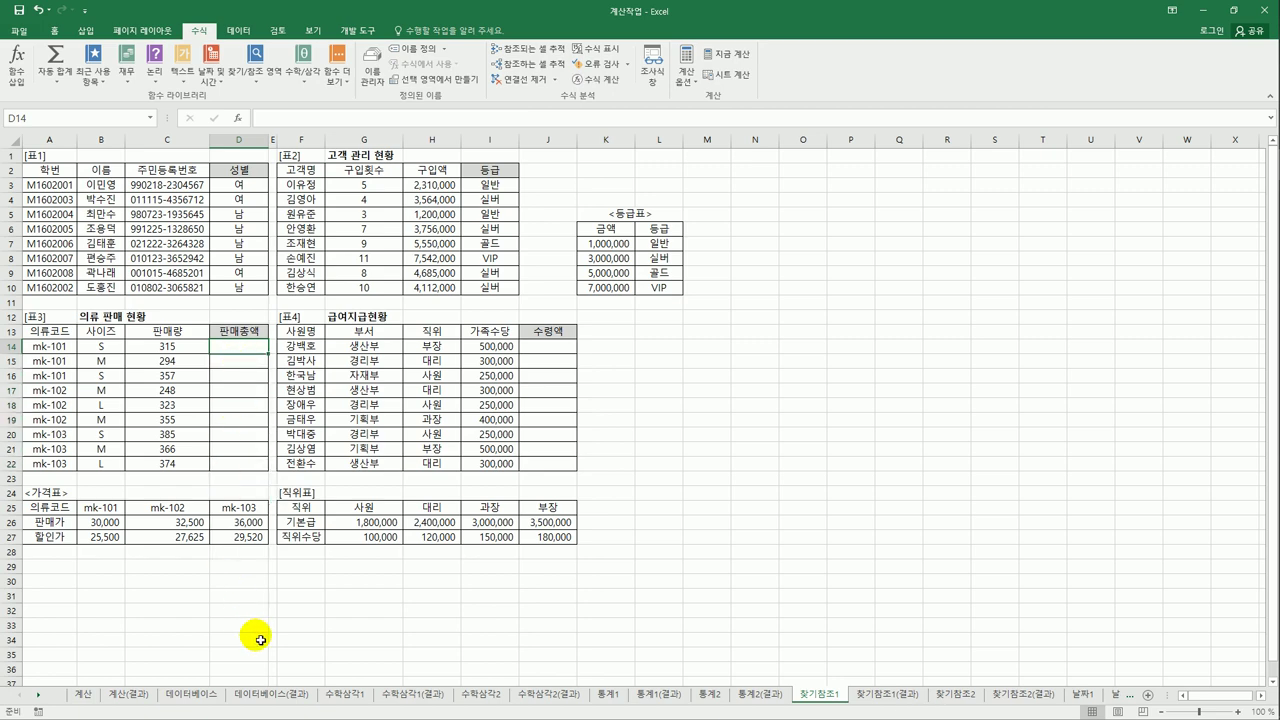
Enter a standalone MATCH formula in D14 that looks up A14 in $B$25:$D$25 with match type 0, exact match
type("=")
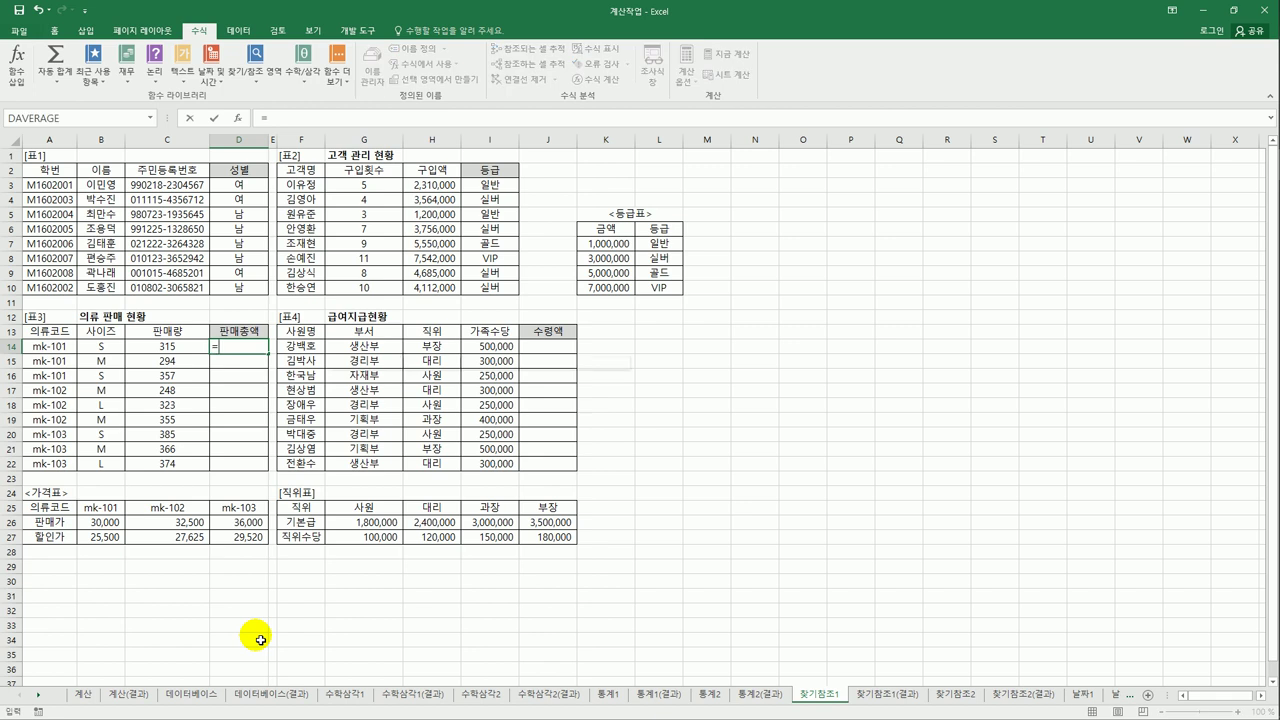
type("m")
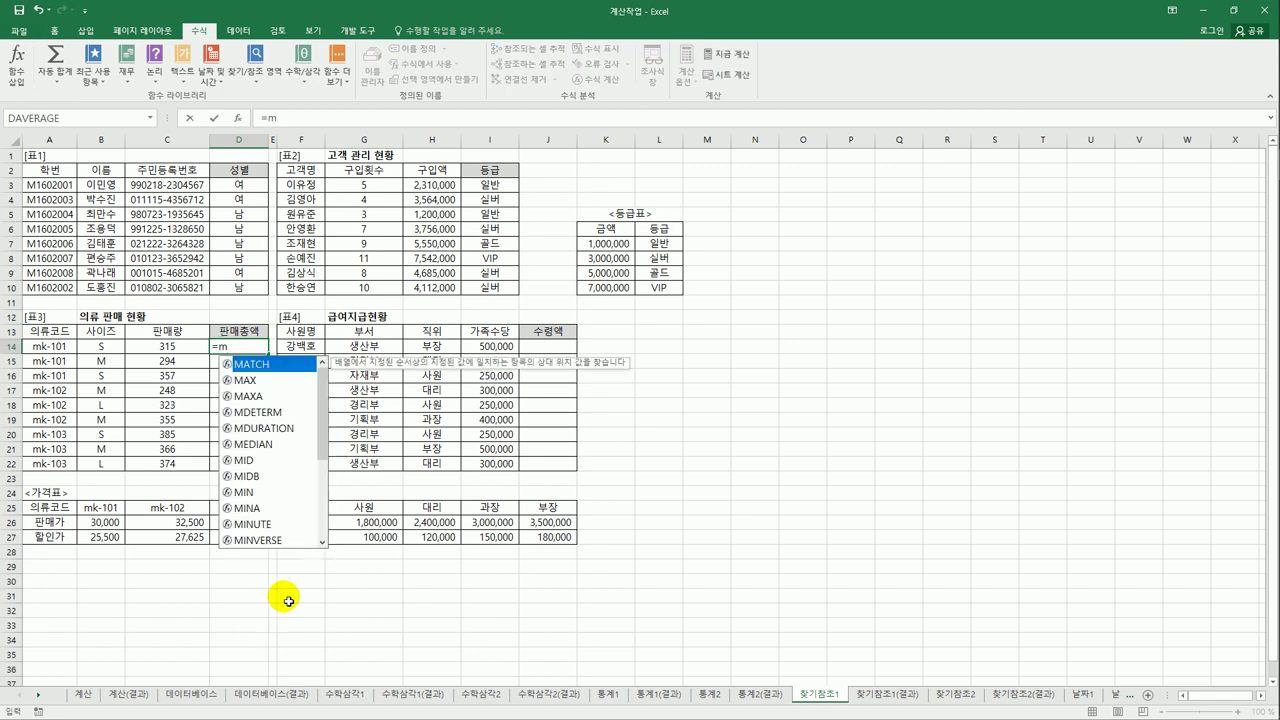
double_click(291, 366)
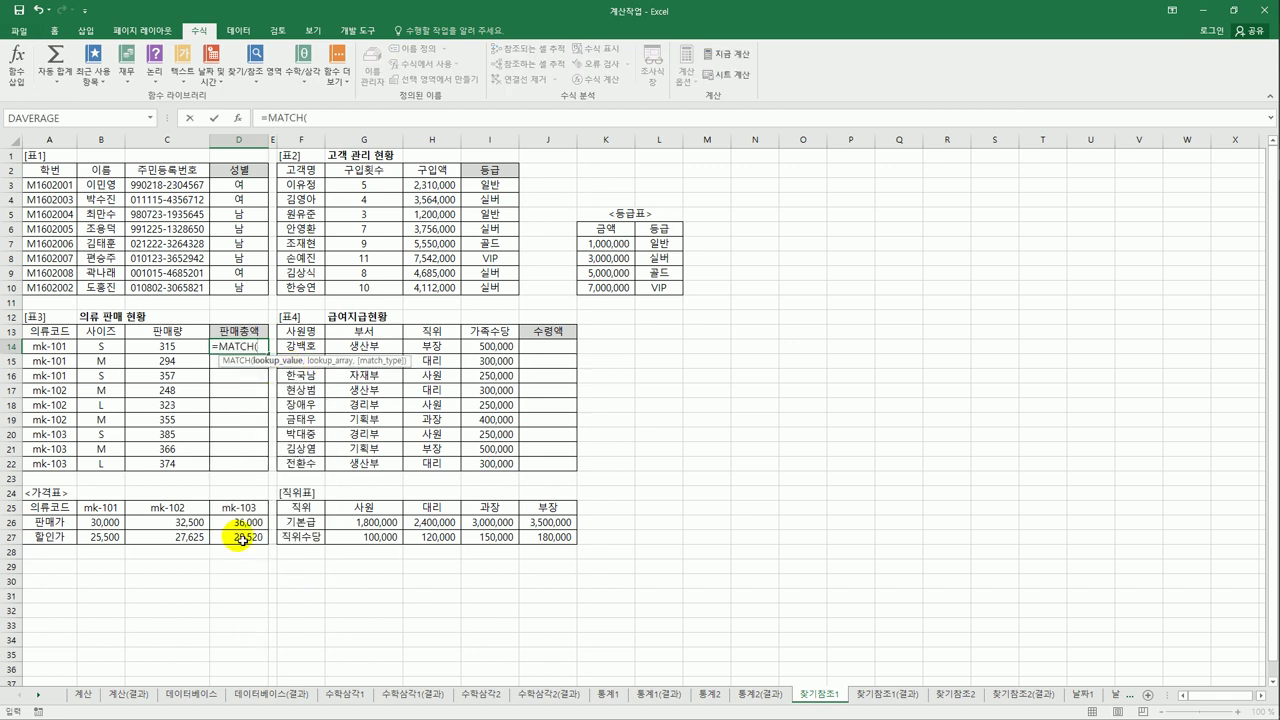
left_click(54, 345)
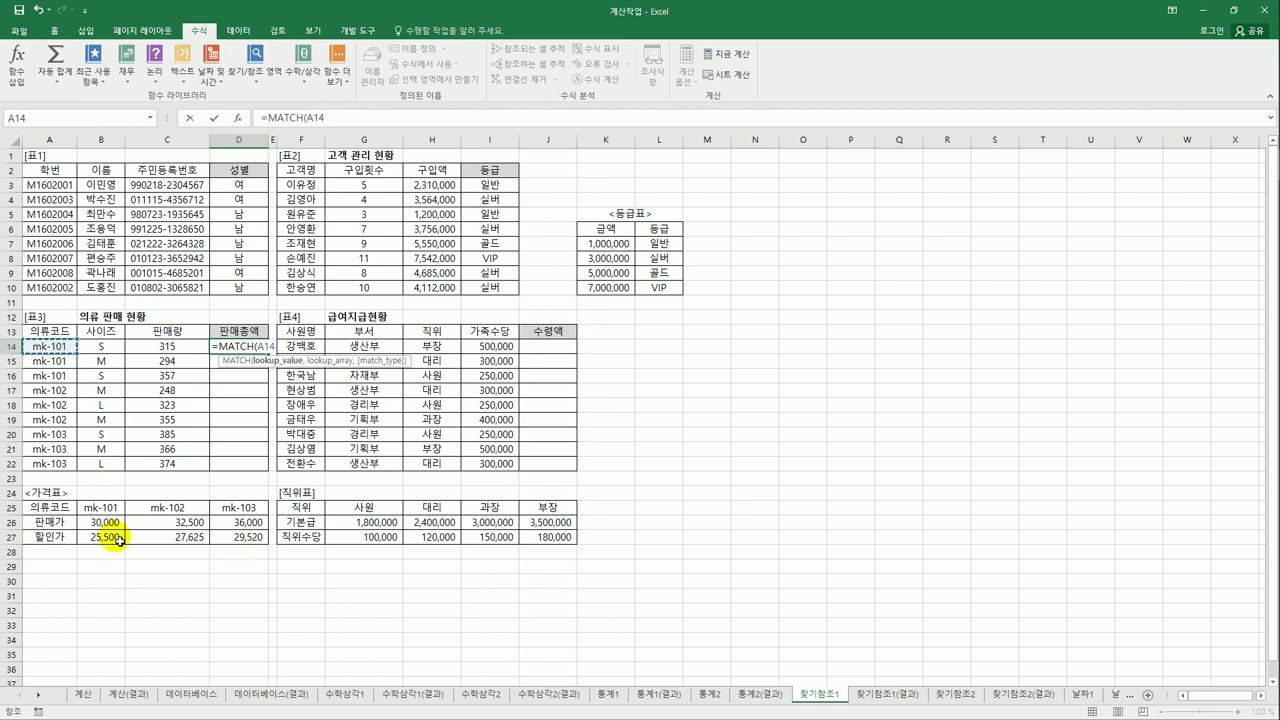
type(",")
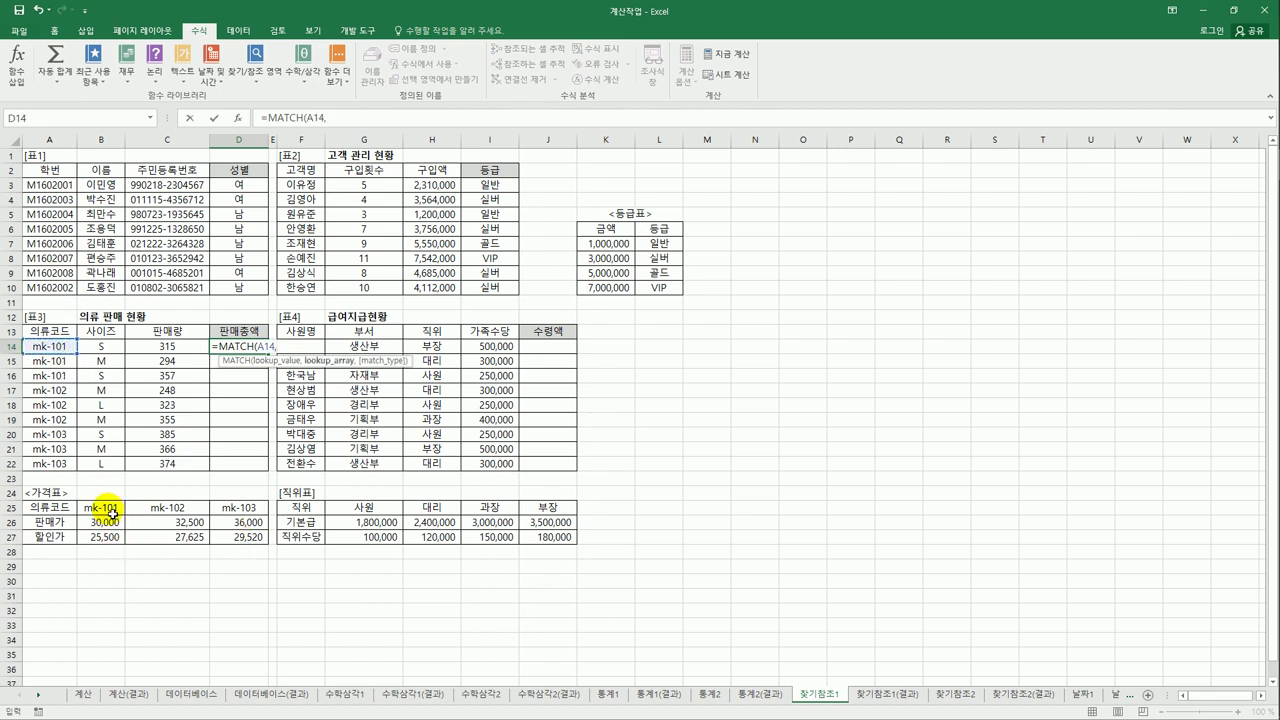
left_click_drag(112, 512, 222, 510)
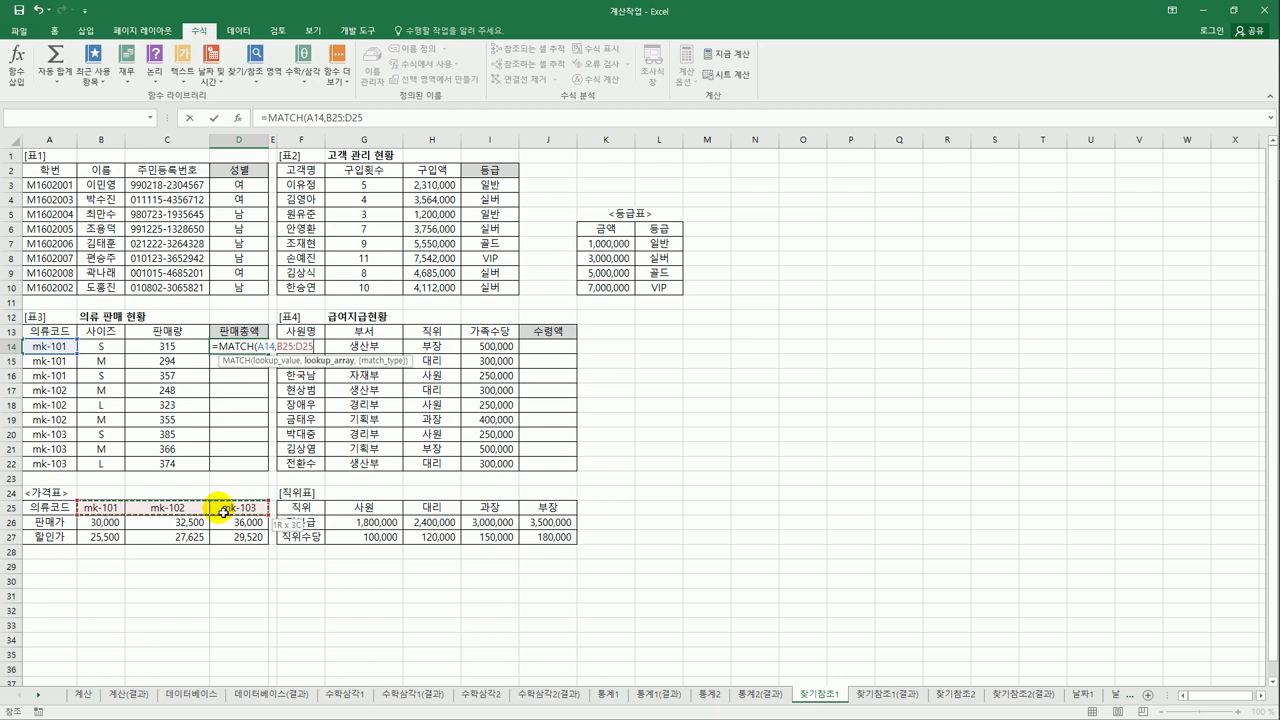
left_click_drag(222, 510, 222, 510)
key("F4")
type(",")
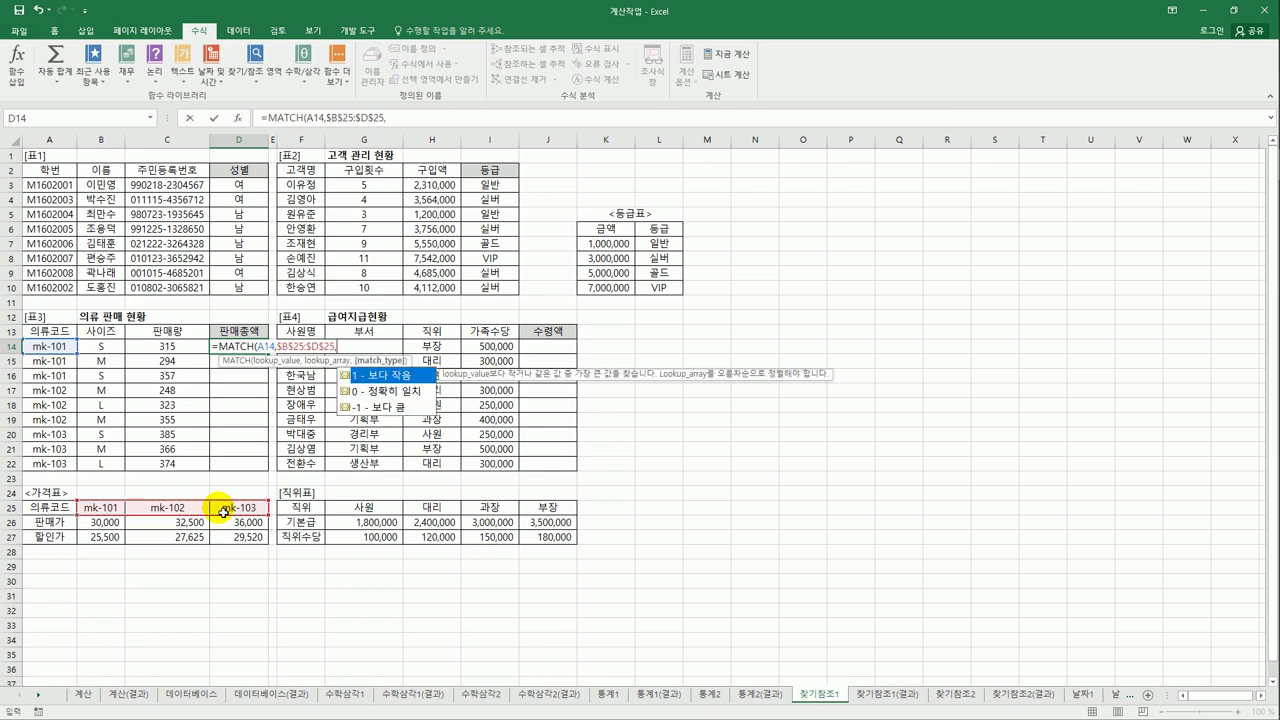
double_click(378, 394)
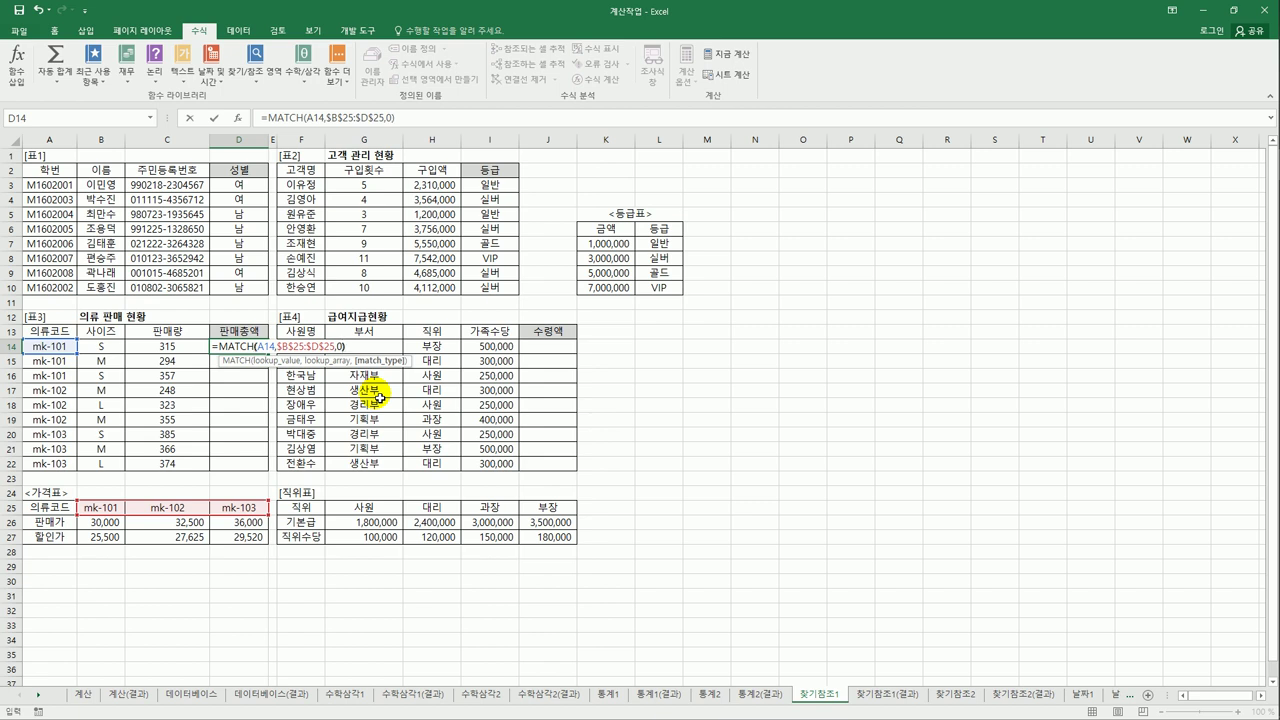
key("Return")
Fill the MATCH formula down to D22 and compare the returned positions with the 의류코드 headings in B25:D25
left_click(240, 347)
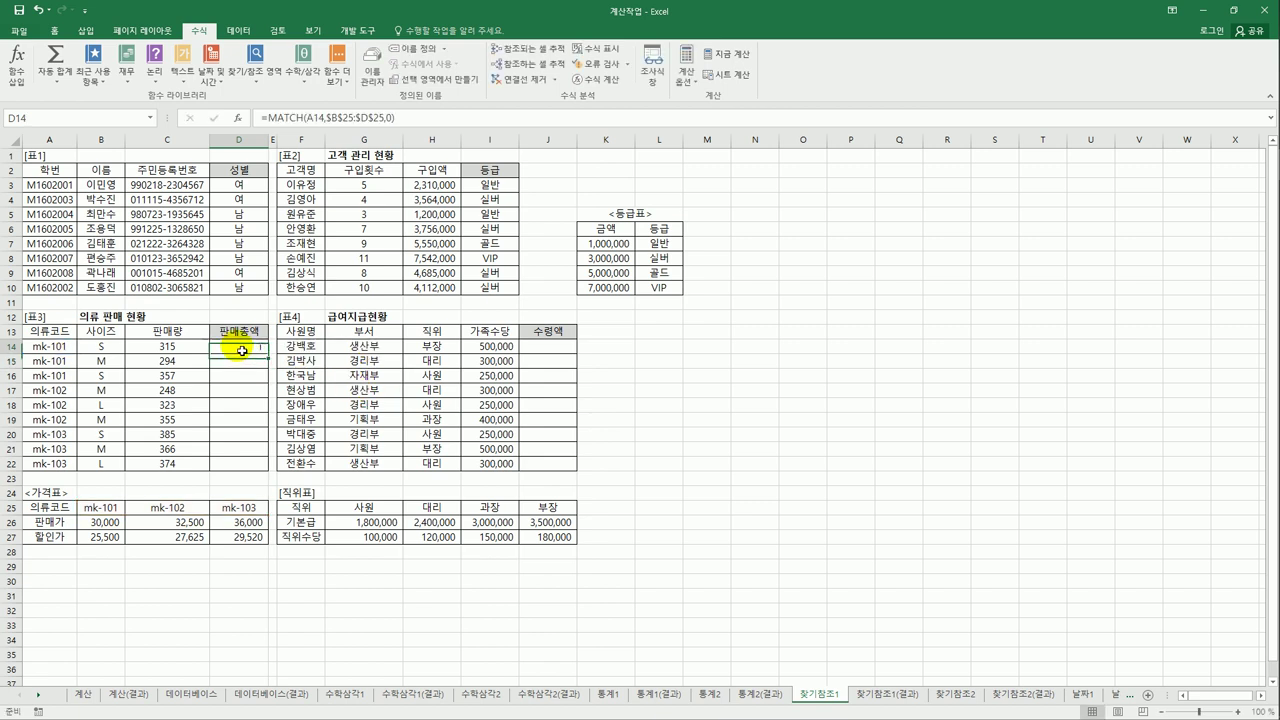
left_click_drag(270, 358, 245, 510)
left_click(66, 468)
left_click(232, 509)
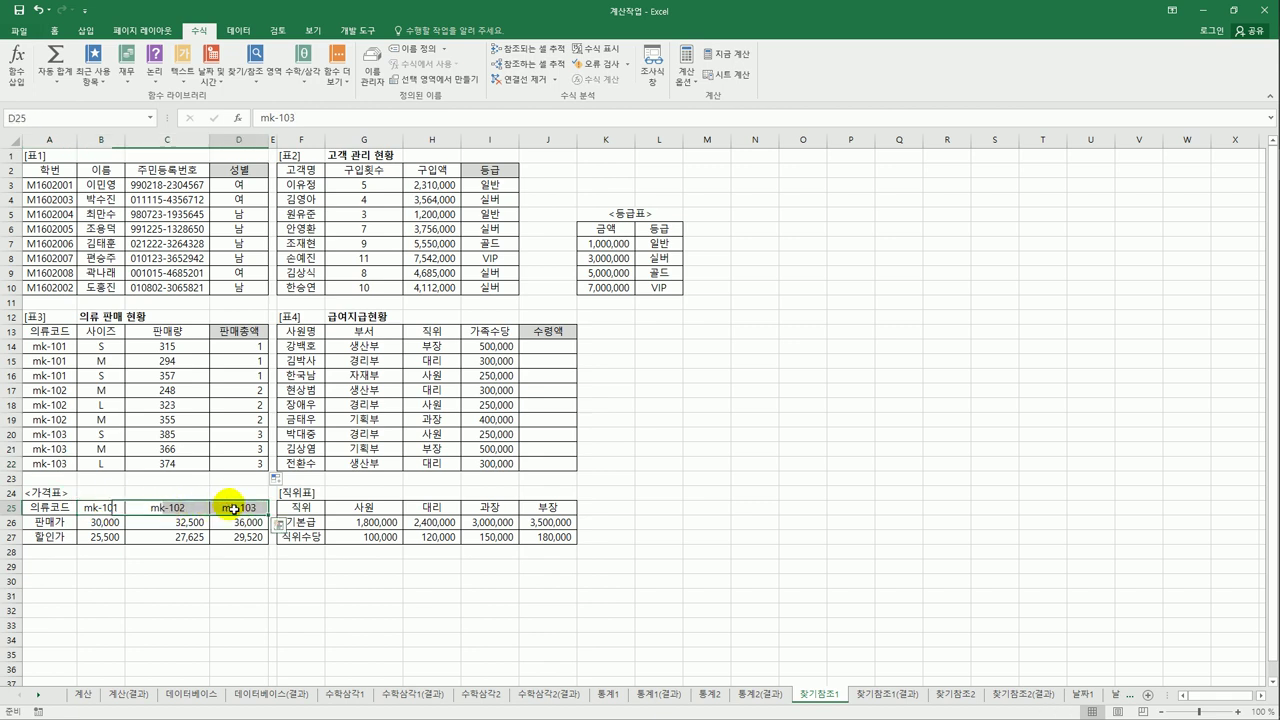
left_click(48, 404)
left_click_drag(104, 508, 242, 510)
left_click(180, 508)
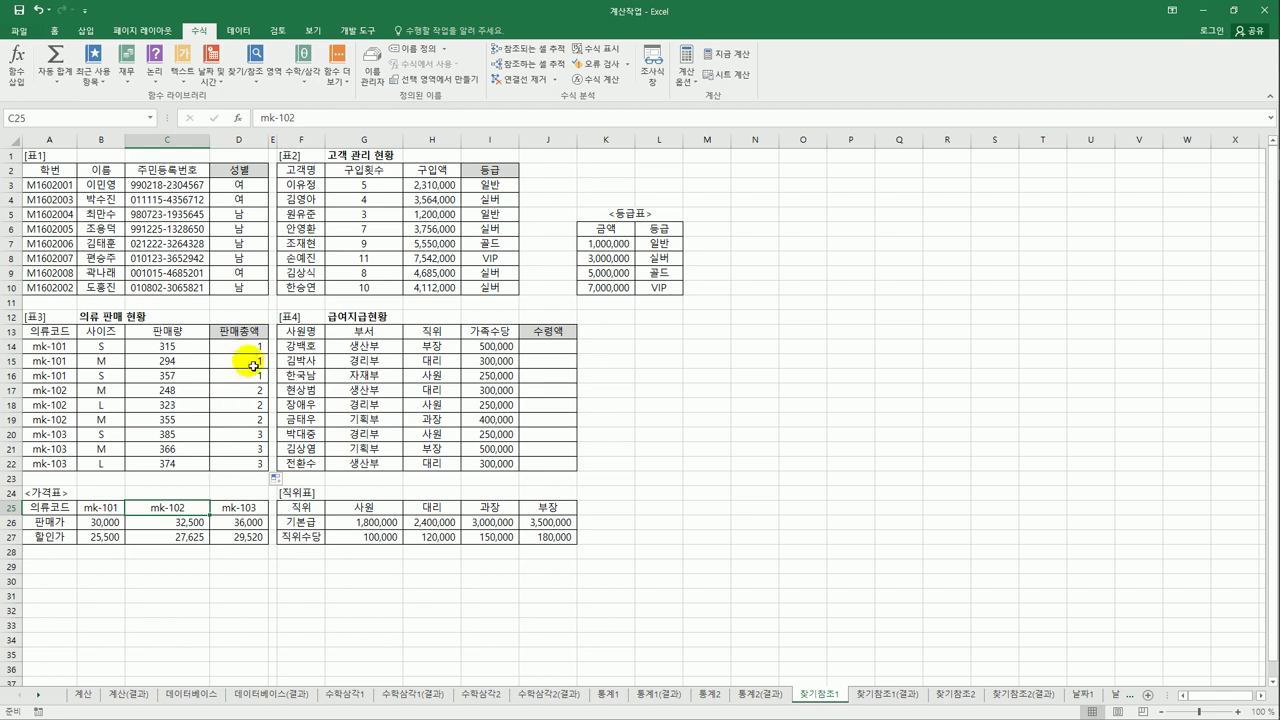
left_click_drag(249, 347, 248, 470)
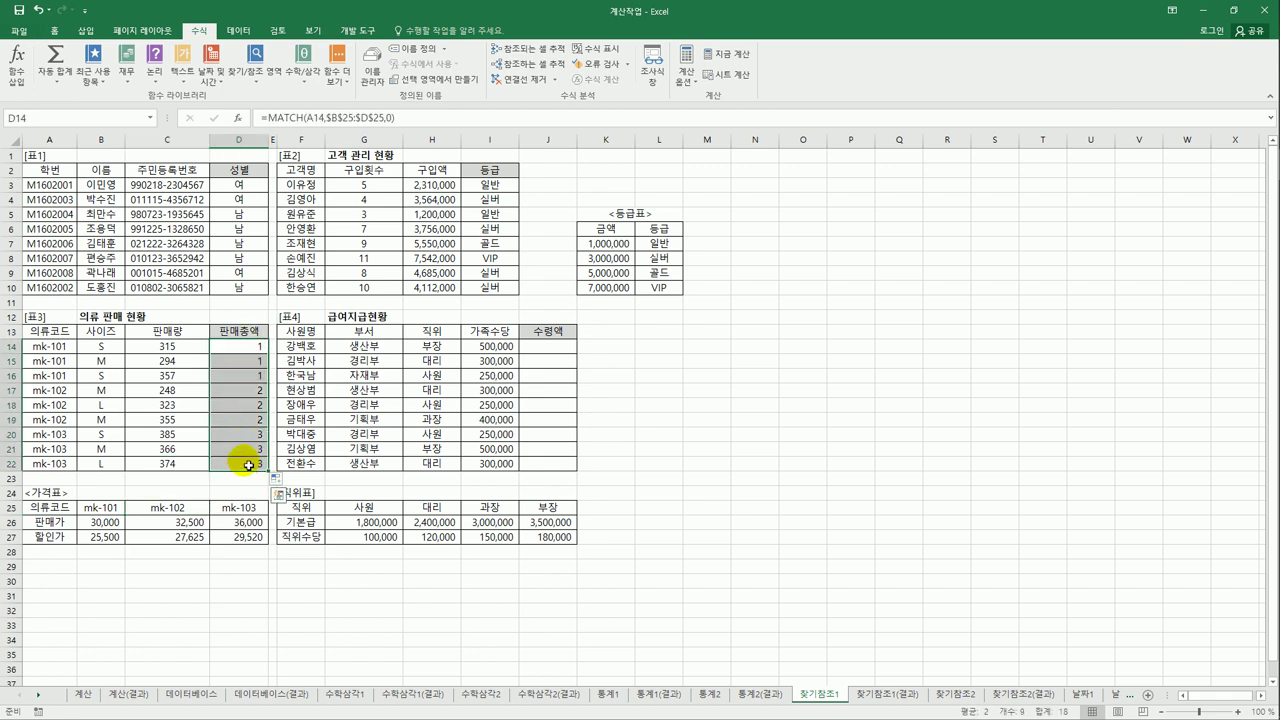
Undo the MATCH fill, the MATCH entry and the clearing of D14:D22
left_click(37, 12)
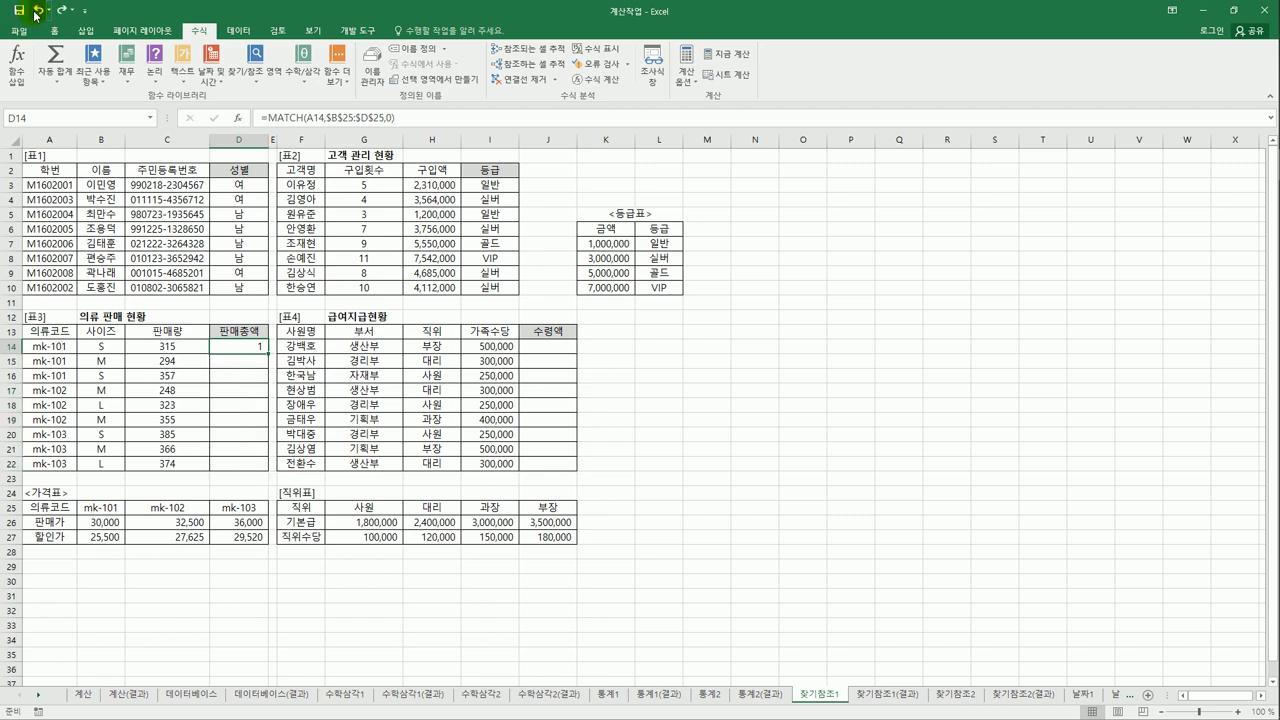
left_click(37, 12)
left_click(37, 12)
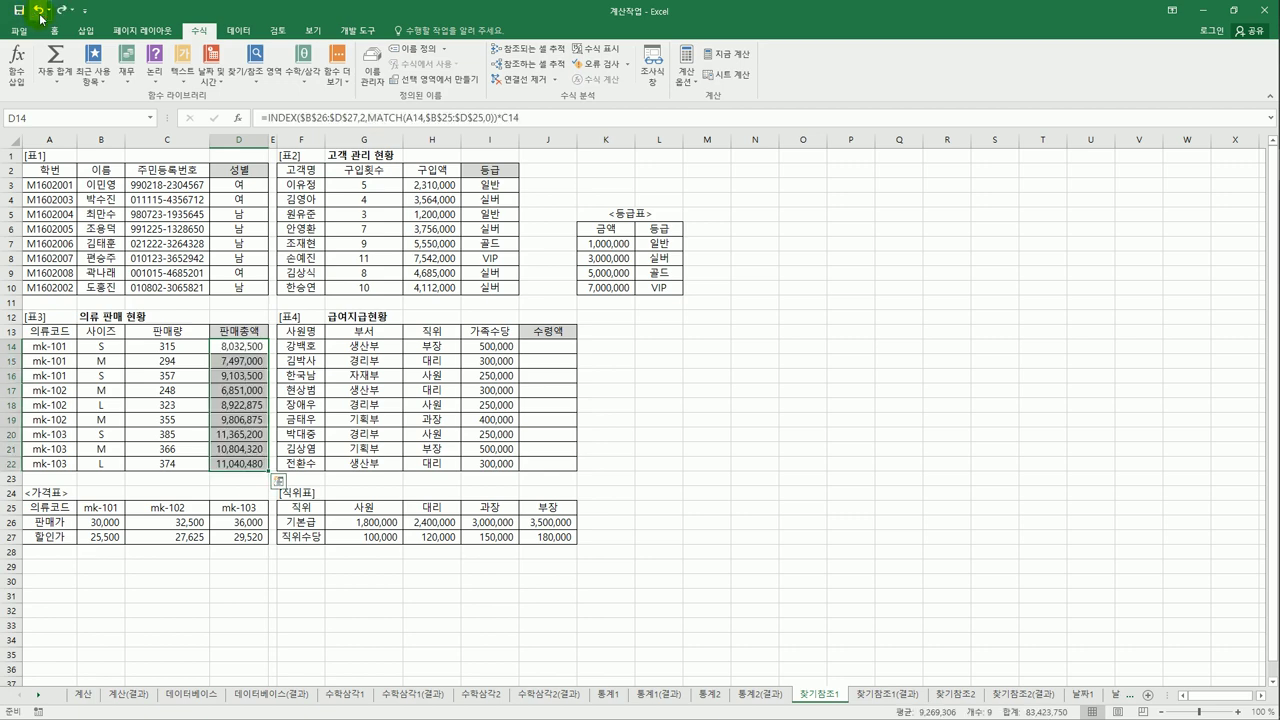
Examine the 부서 and 가족수당 in 표4, the 기본급 and 직위수당 rows in 직위표, and the 직위표 and 가격표 layouts
left_click(566, 346)
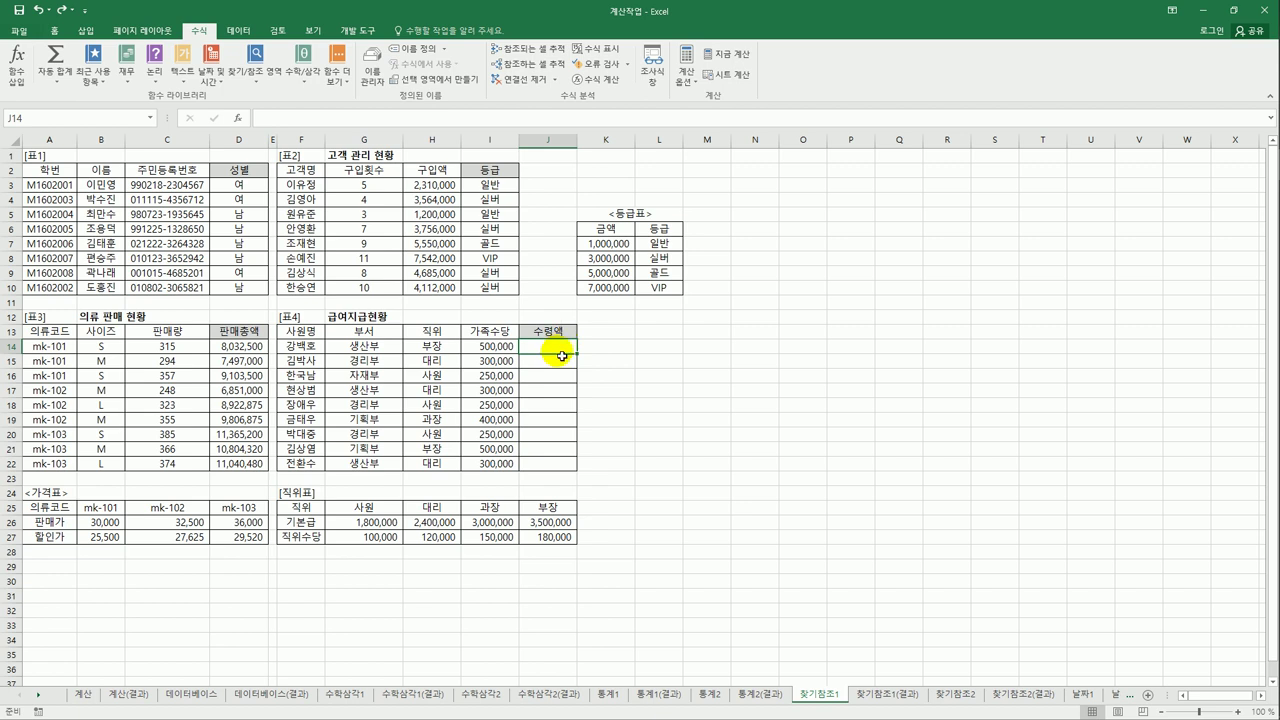
left_click(372, 348)
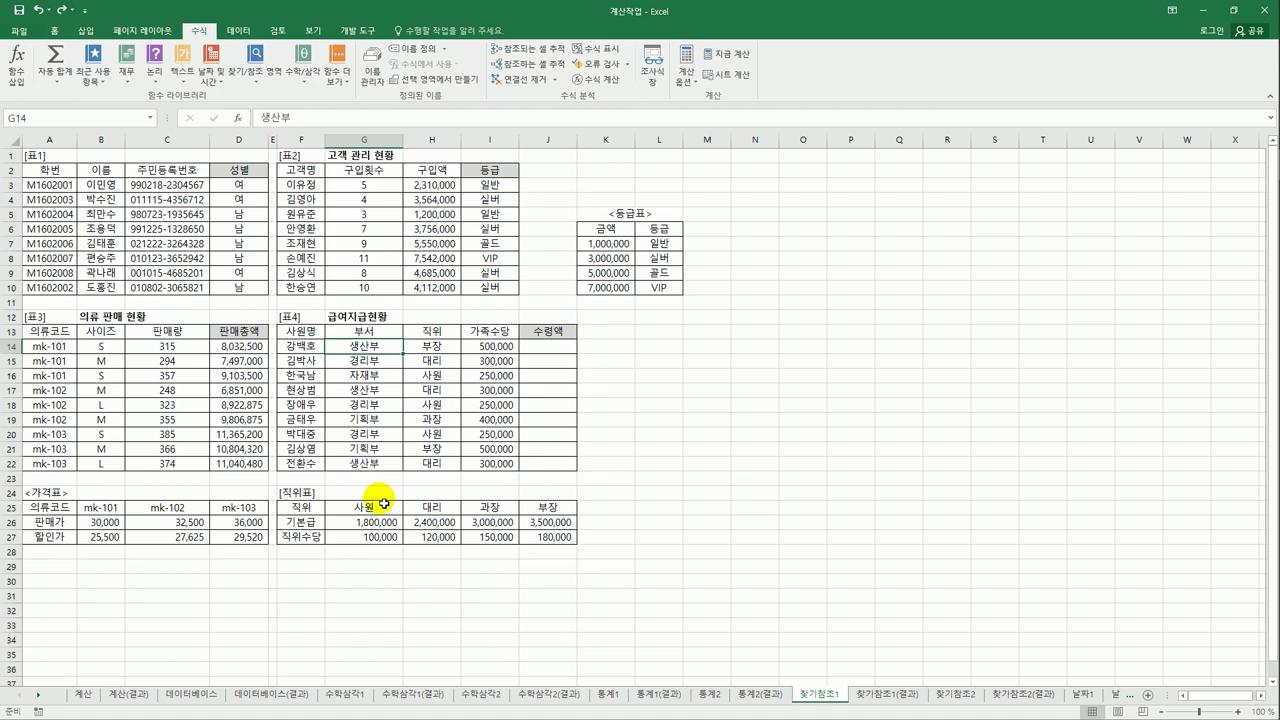
left_click(550, 348)
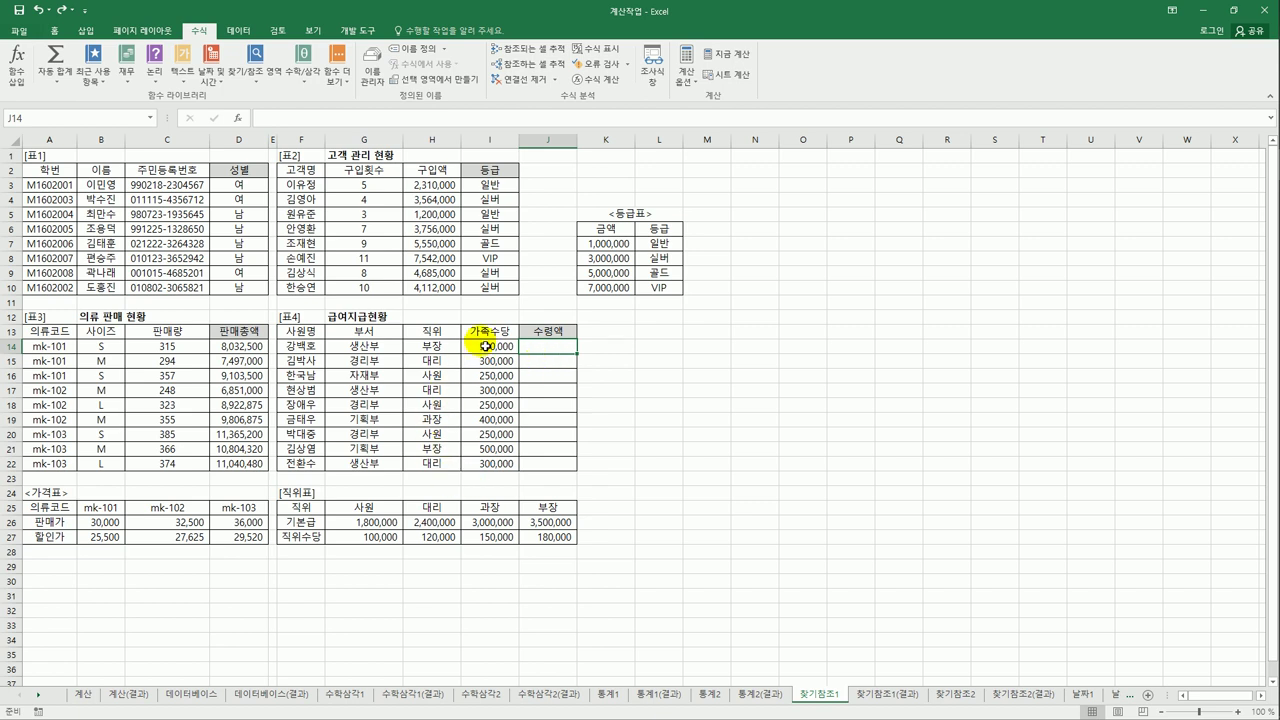
left_click_drag(340, 522, 535, 530)
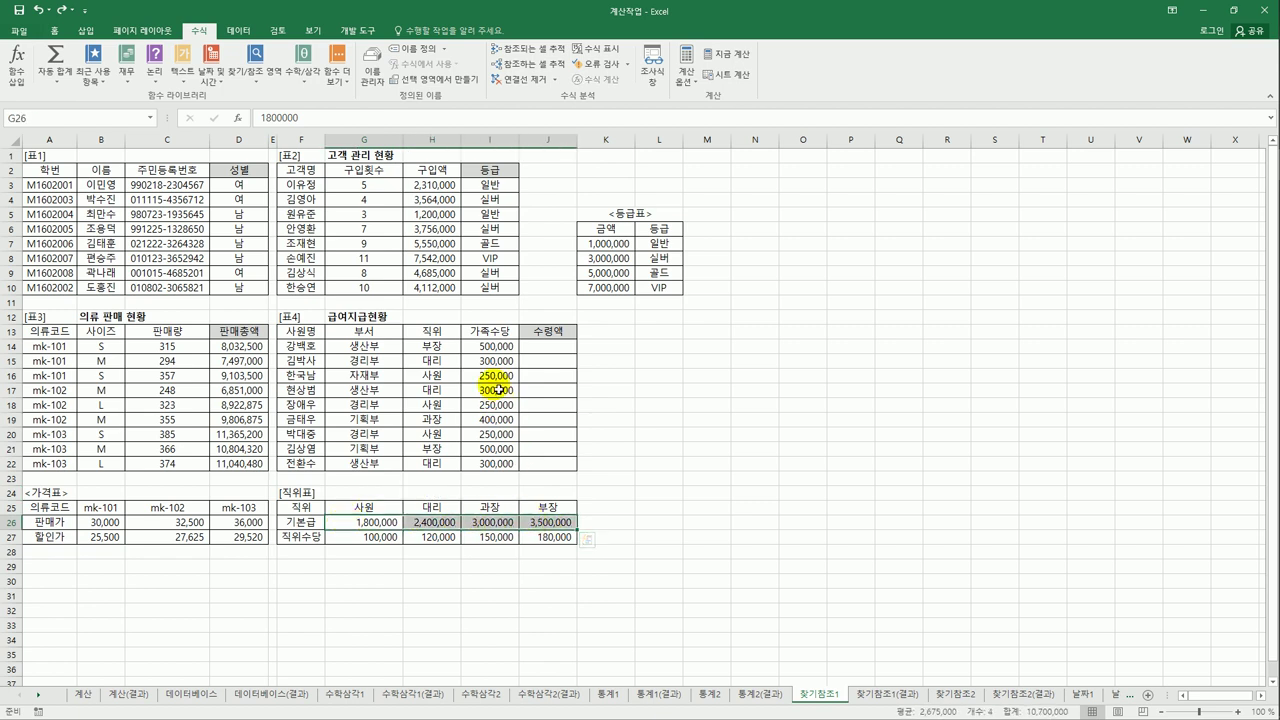
left_click(496, 347)
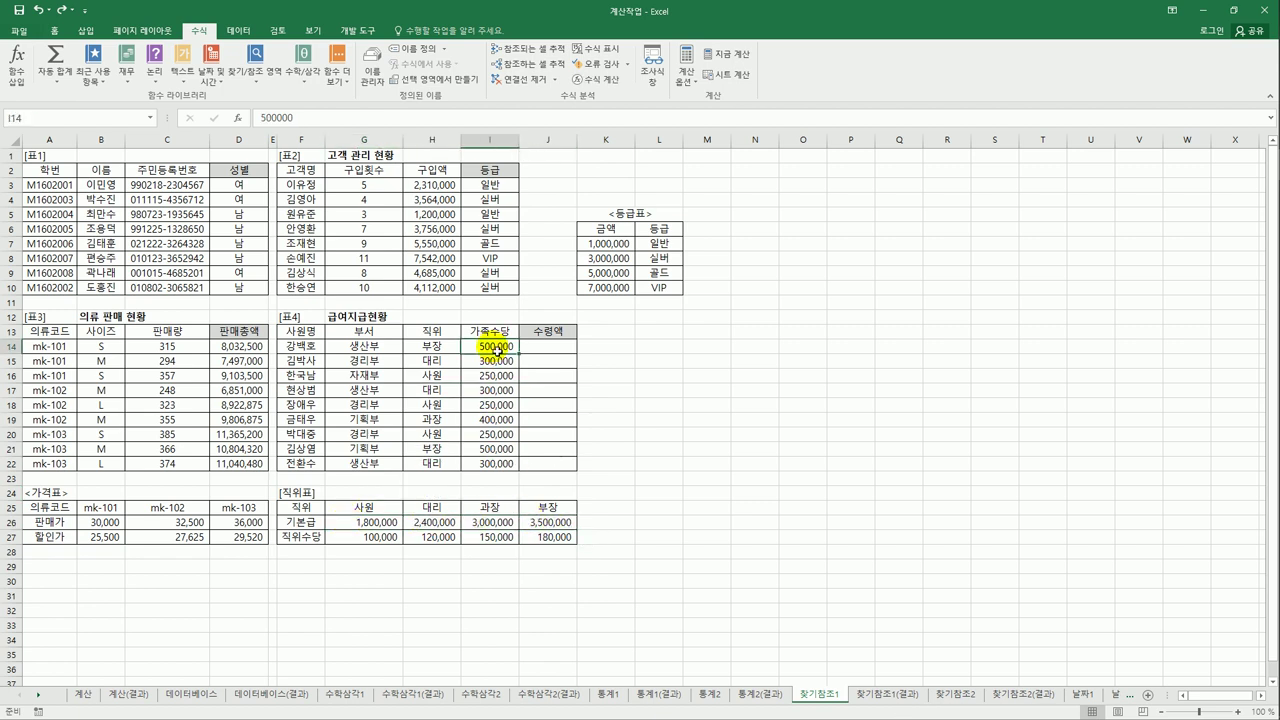
left_click_drag(343, 540, 551, 542)
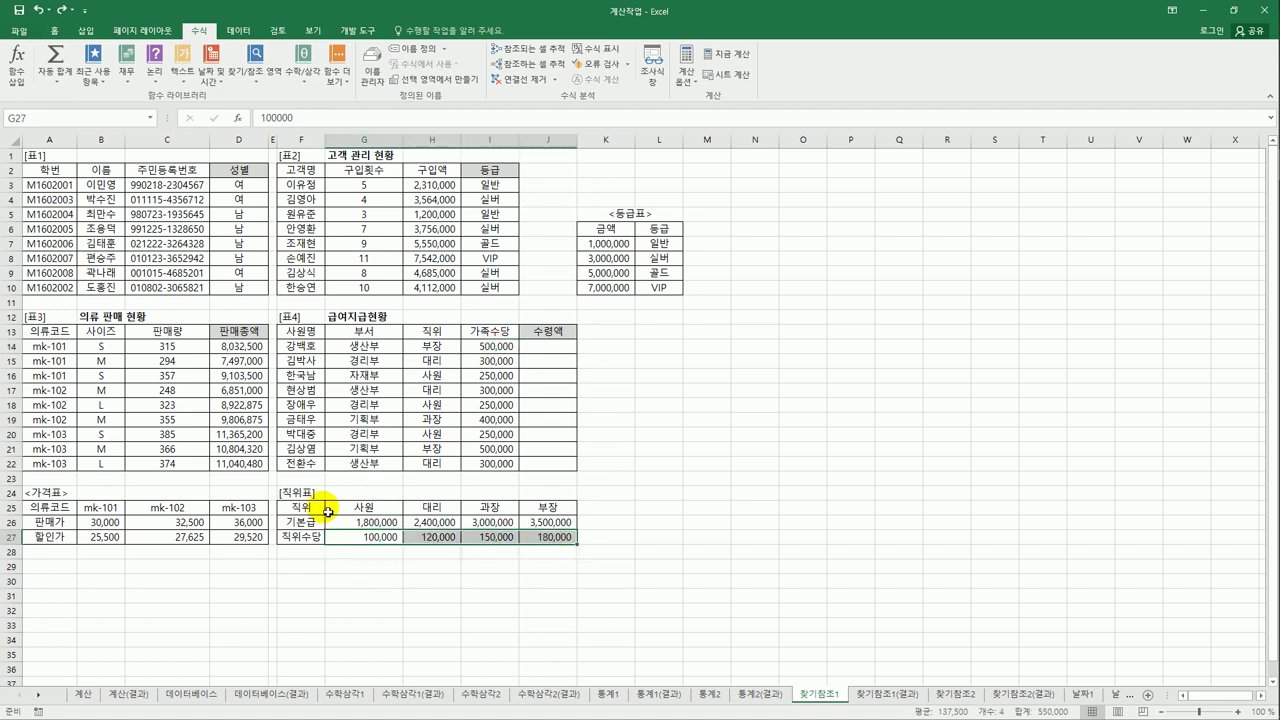
left_click_drag(321, 510, 556, 551)
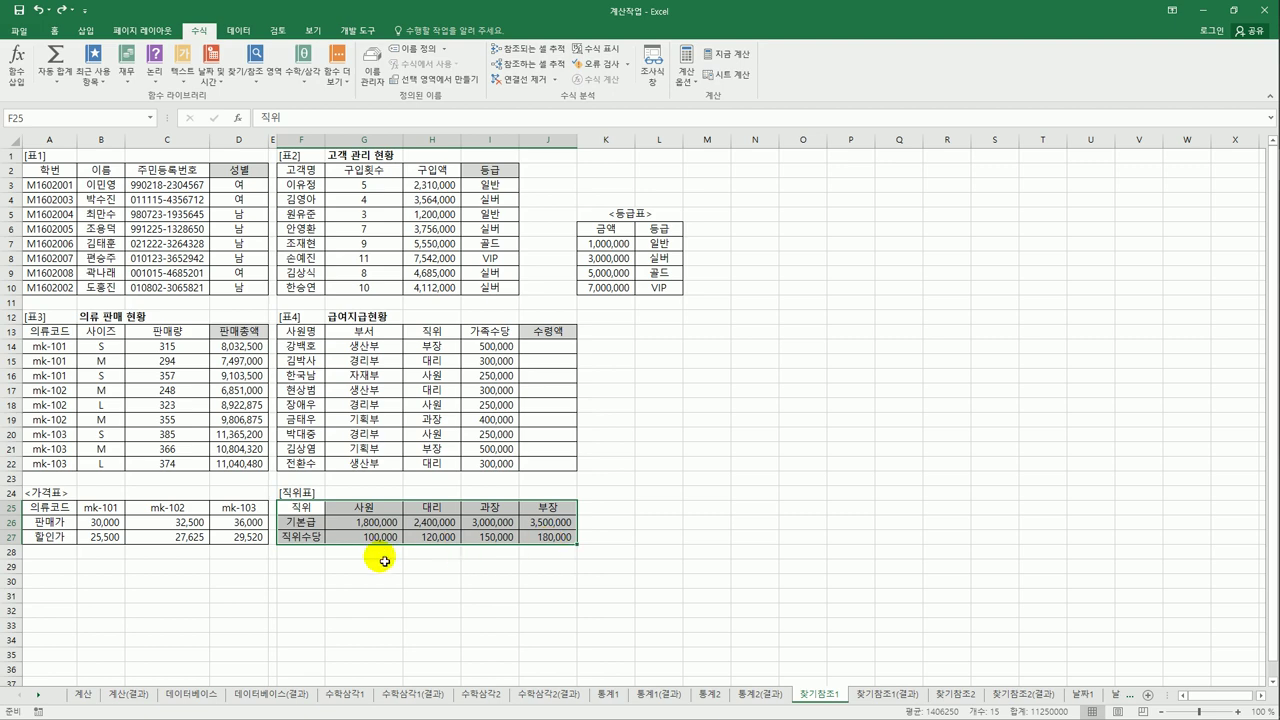
left_click_drag(74, 508, 245, 542)
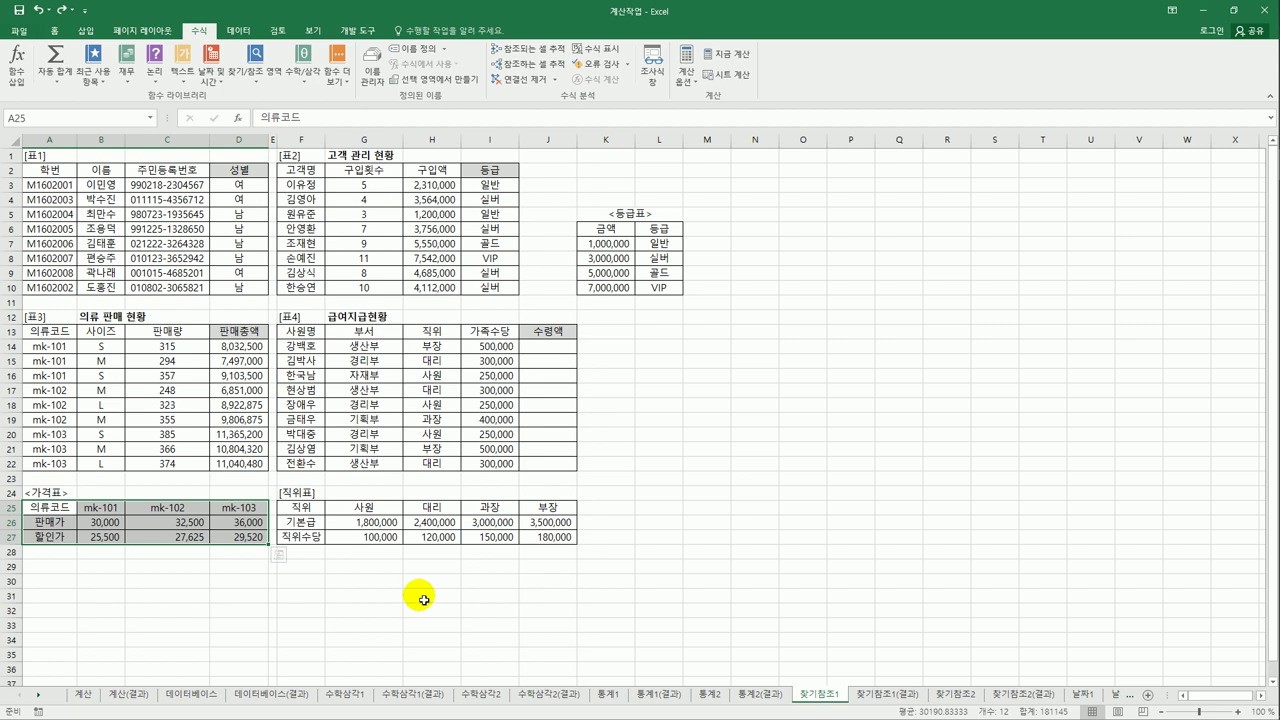
left_click(546, 353)
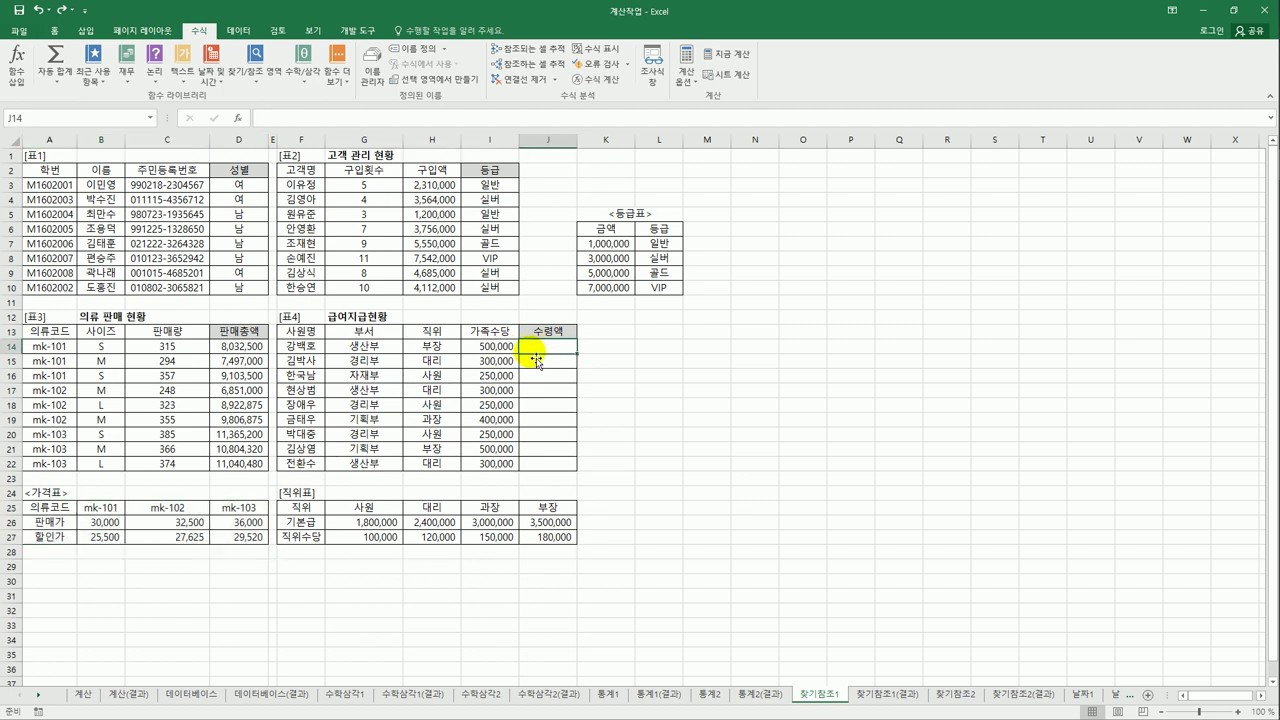
Review the arguments of the VLOOKUP formula in I3, then return to the first 수령액 cell, J14
left_click(509, 190)
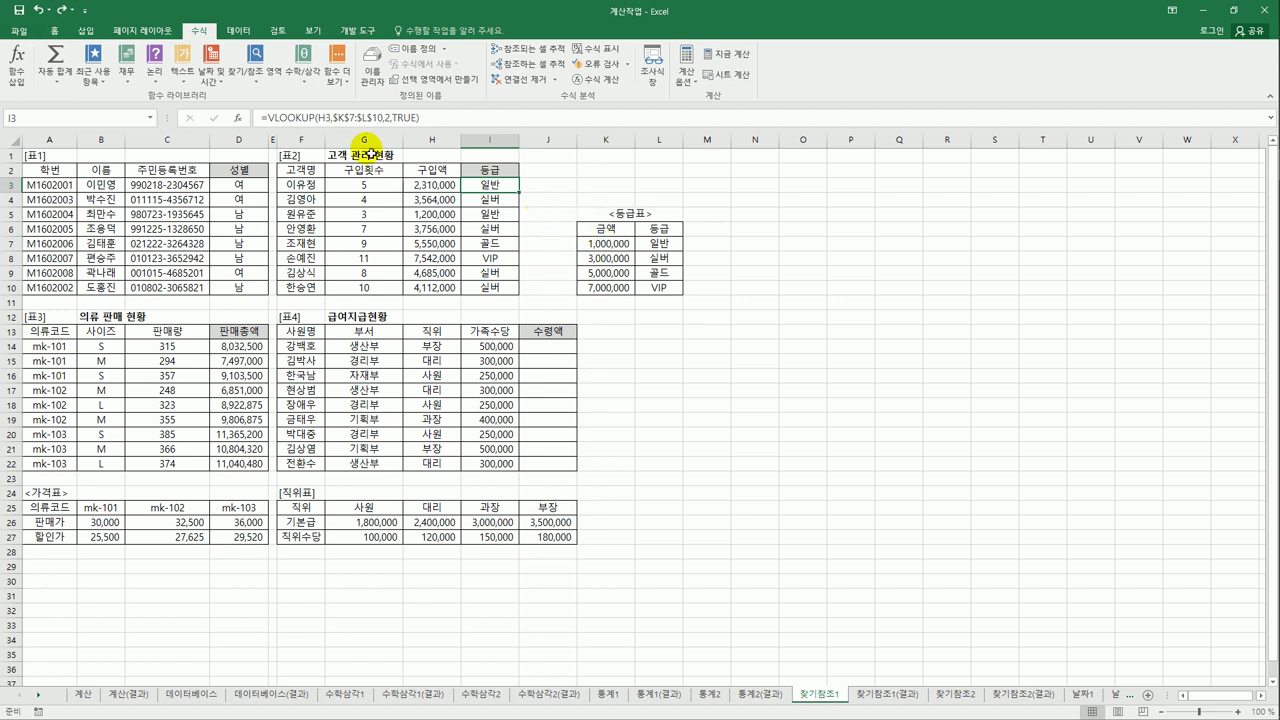
left_click(324, 118)
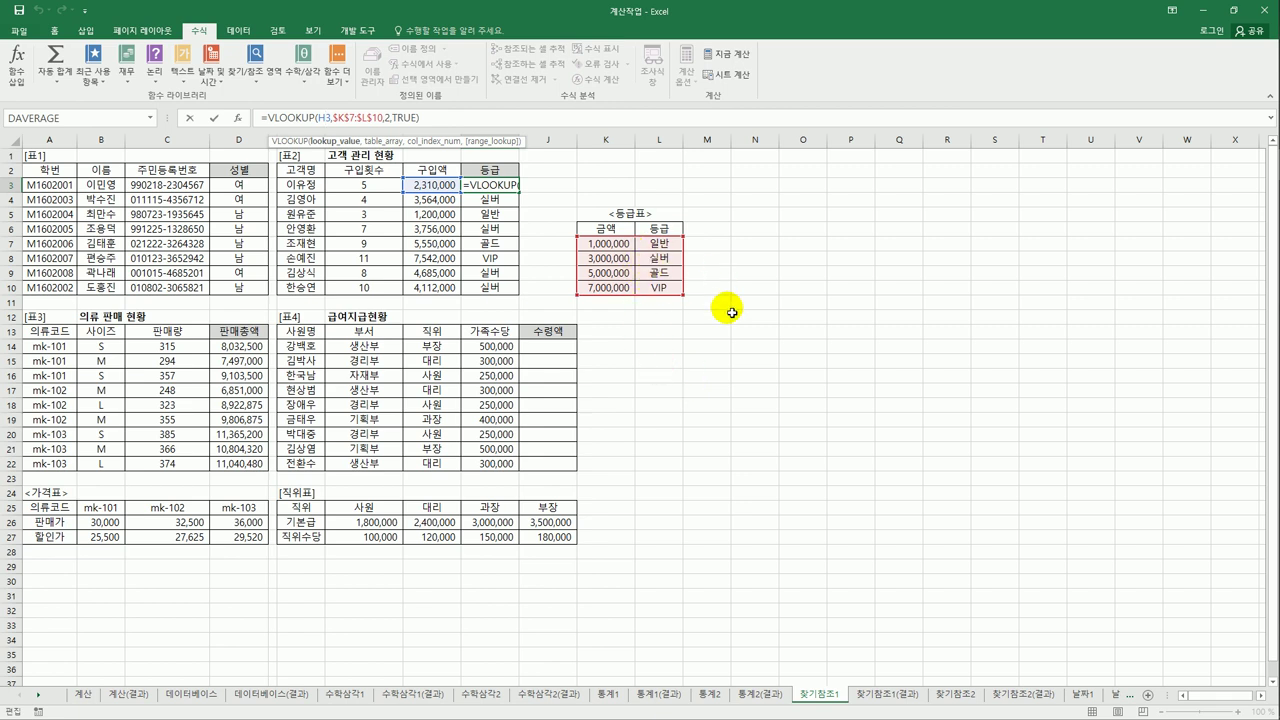
key("Return")
left_click(553, 352)
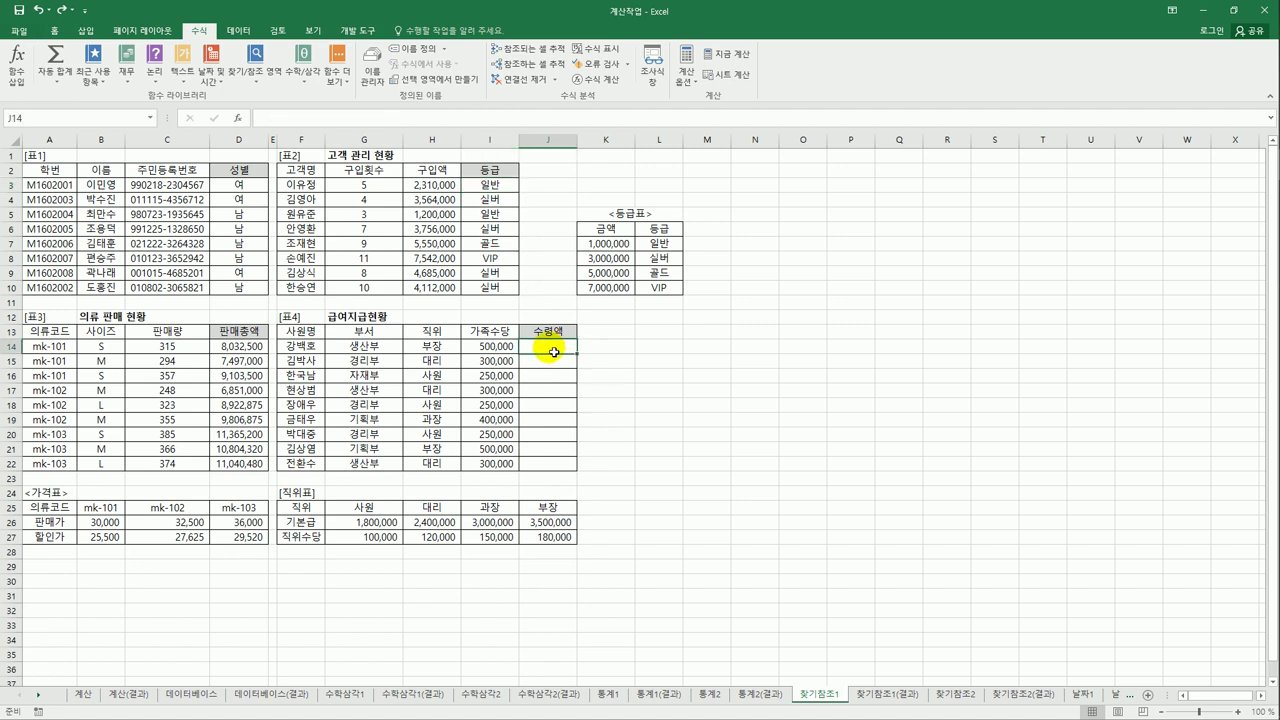
Start an HLOOKUP formula in J14 with the 직위 in H14 as the lookup value
left_click(314, 512)
left_click_drag(336, 521, 545, 537)
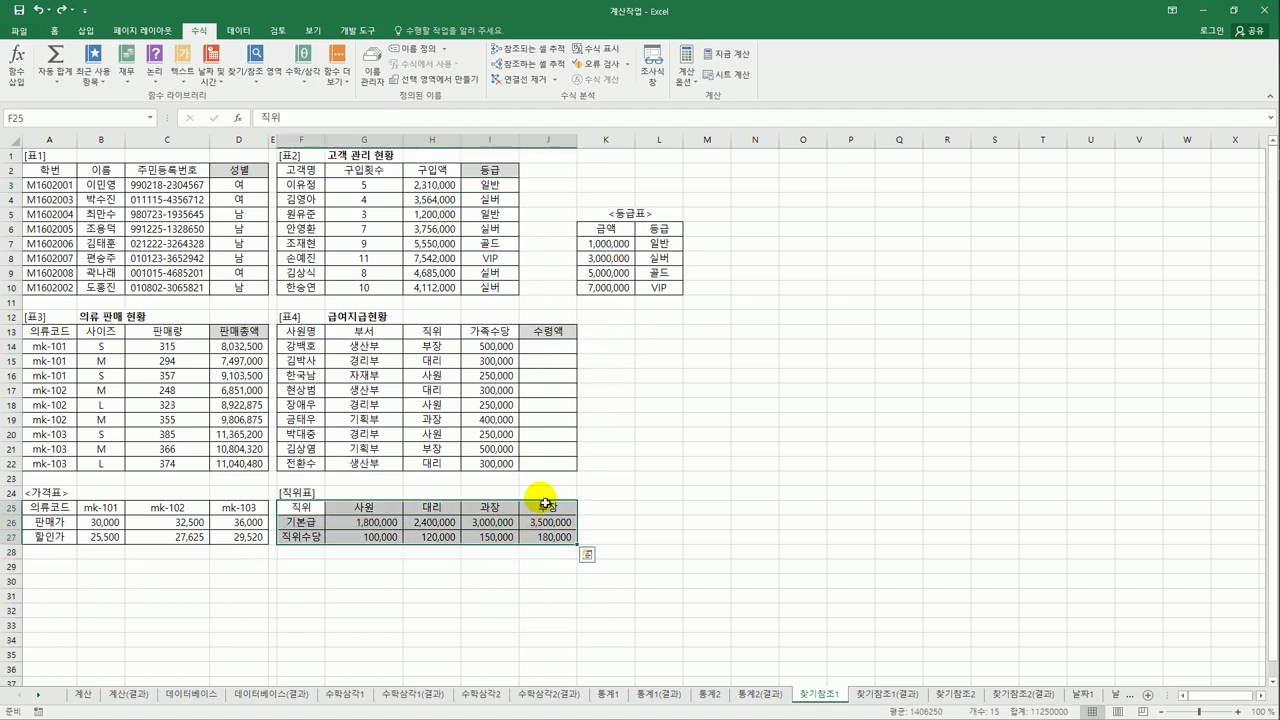
left_click(555, 348)
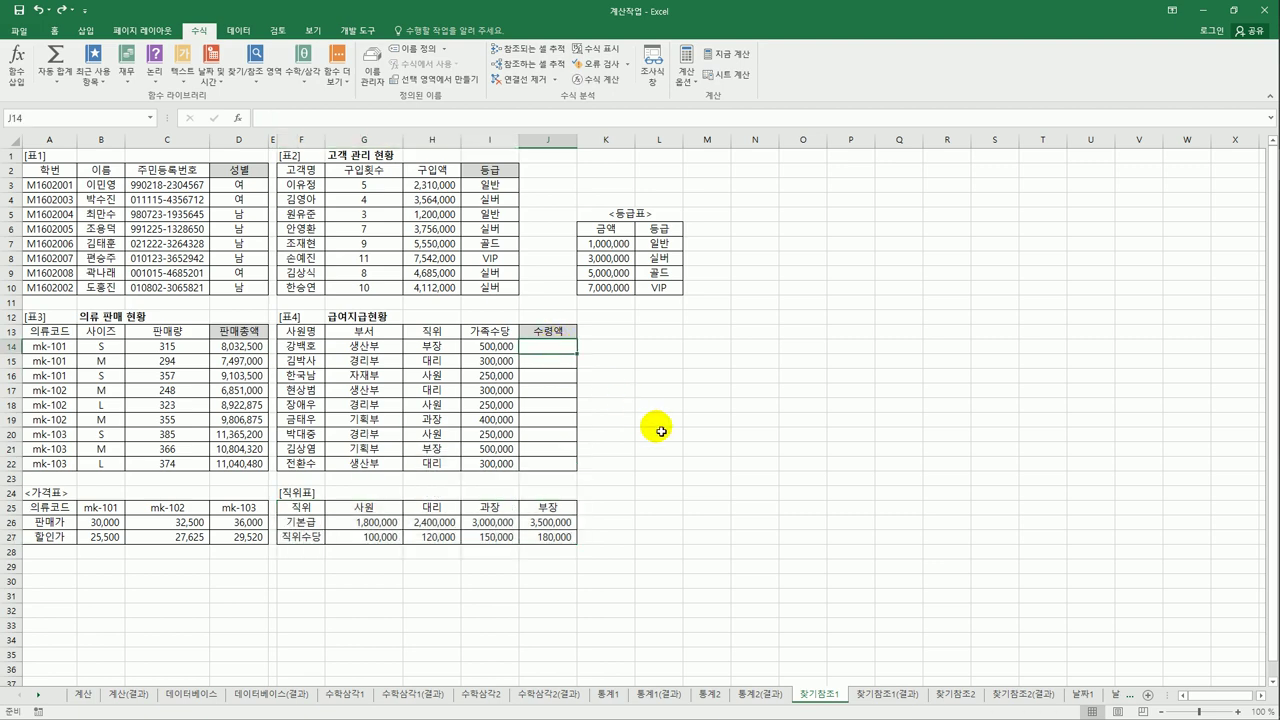
type("=")
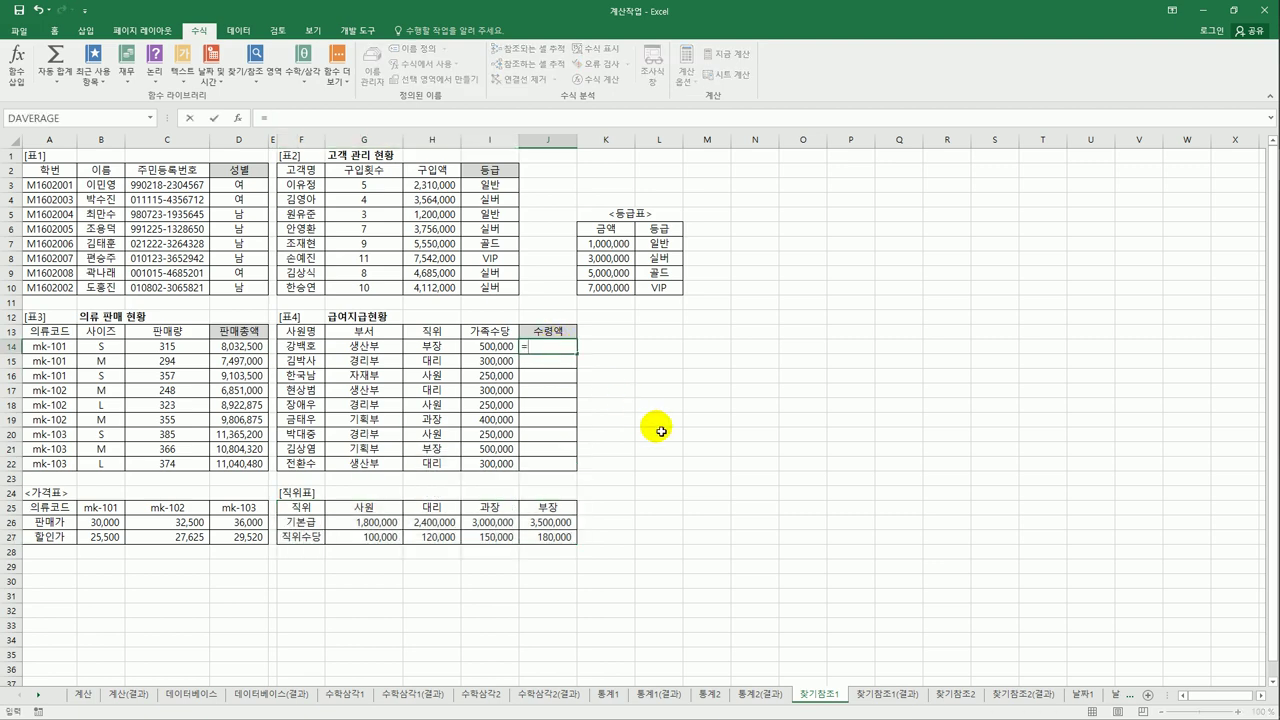
type("h")
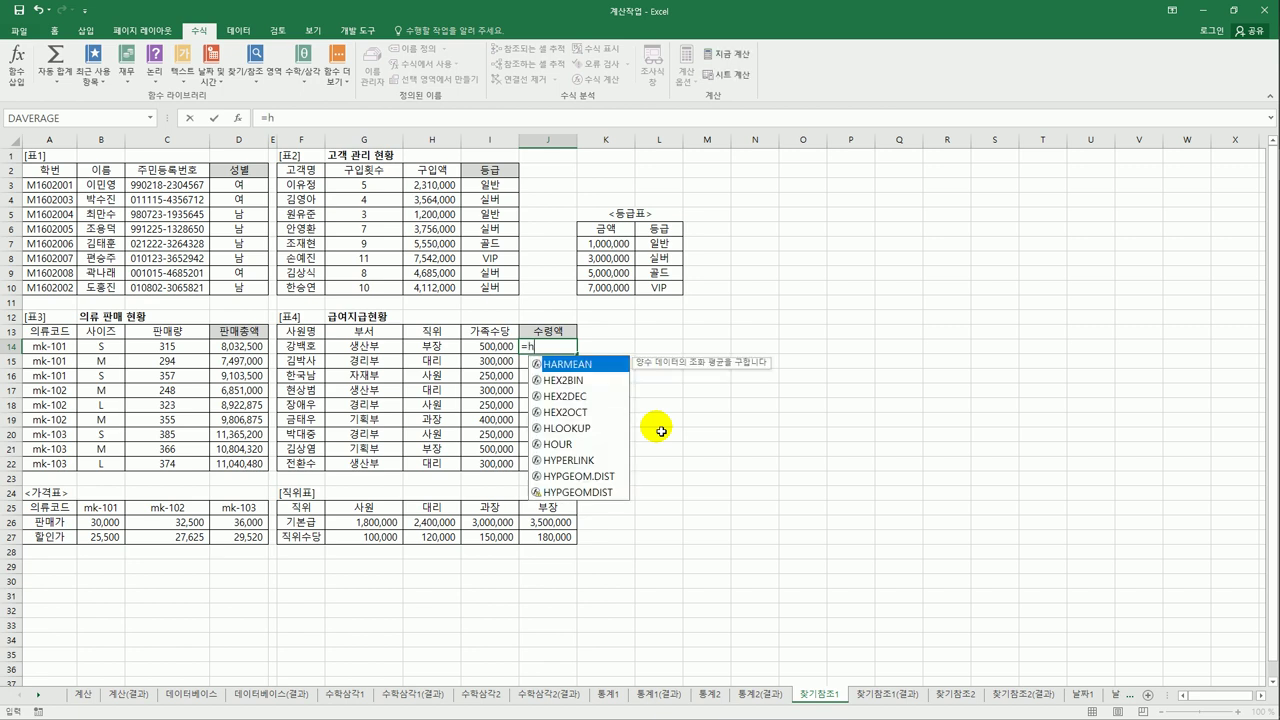
type("l")
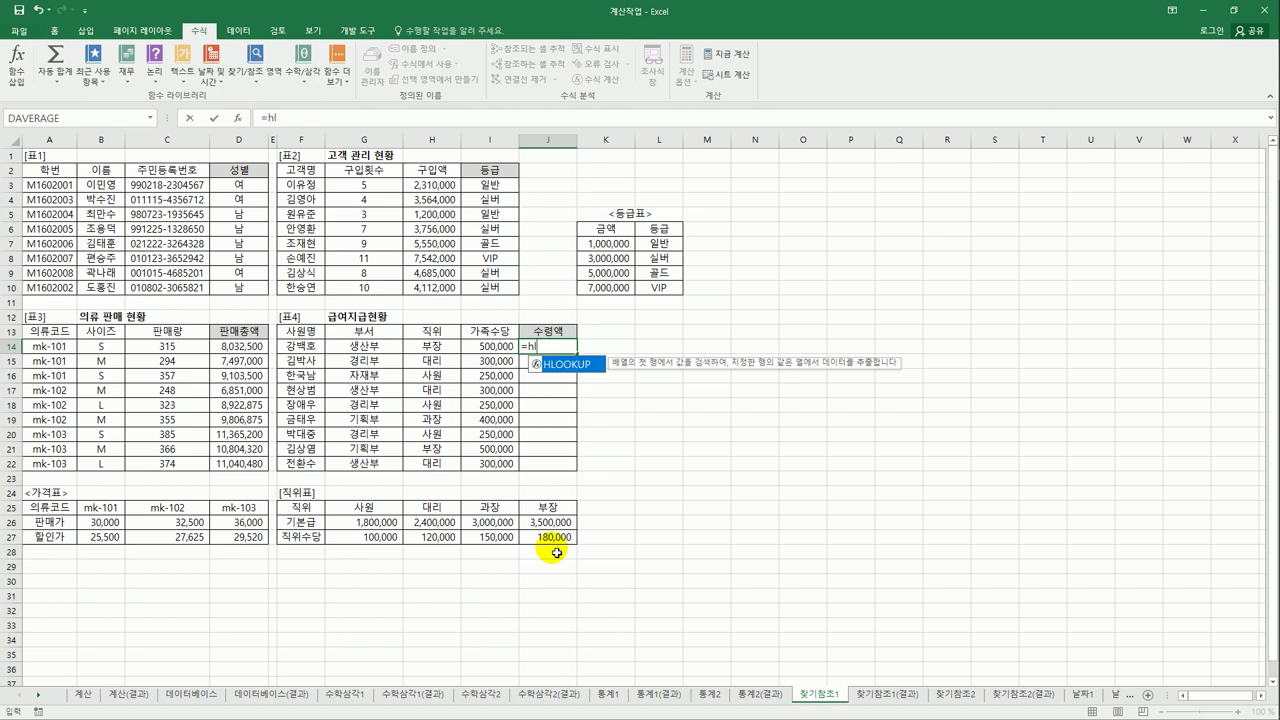
double_click(580, 366)
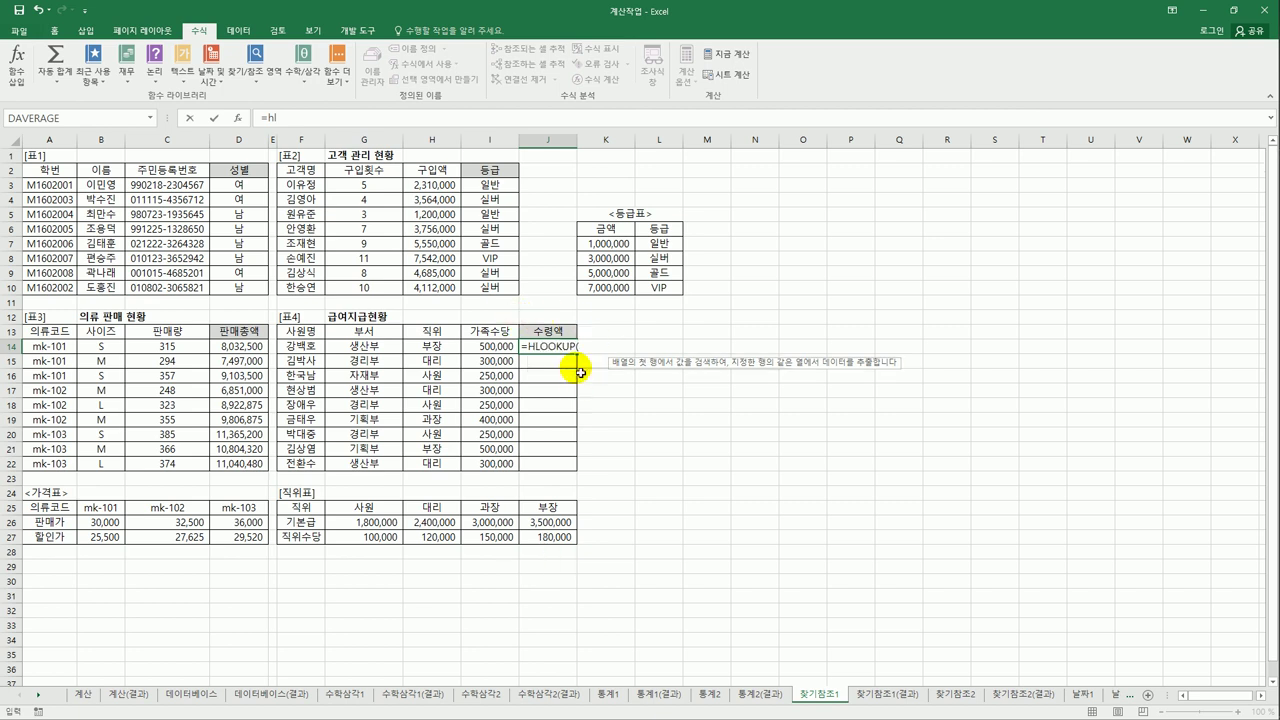
left_click(441, 349)
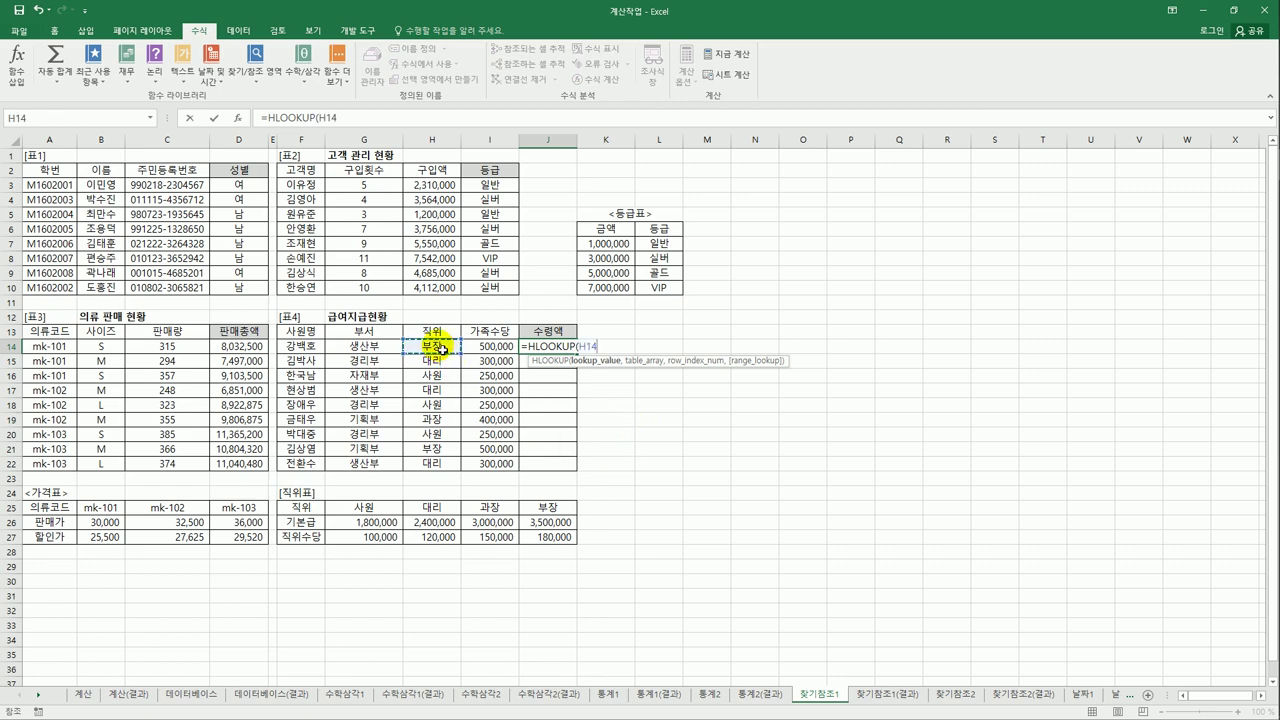
type(",")
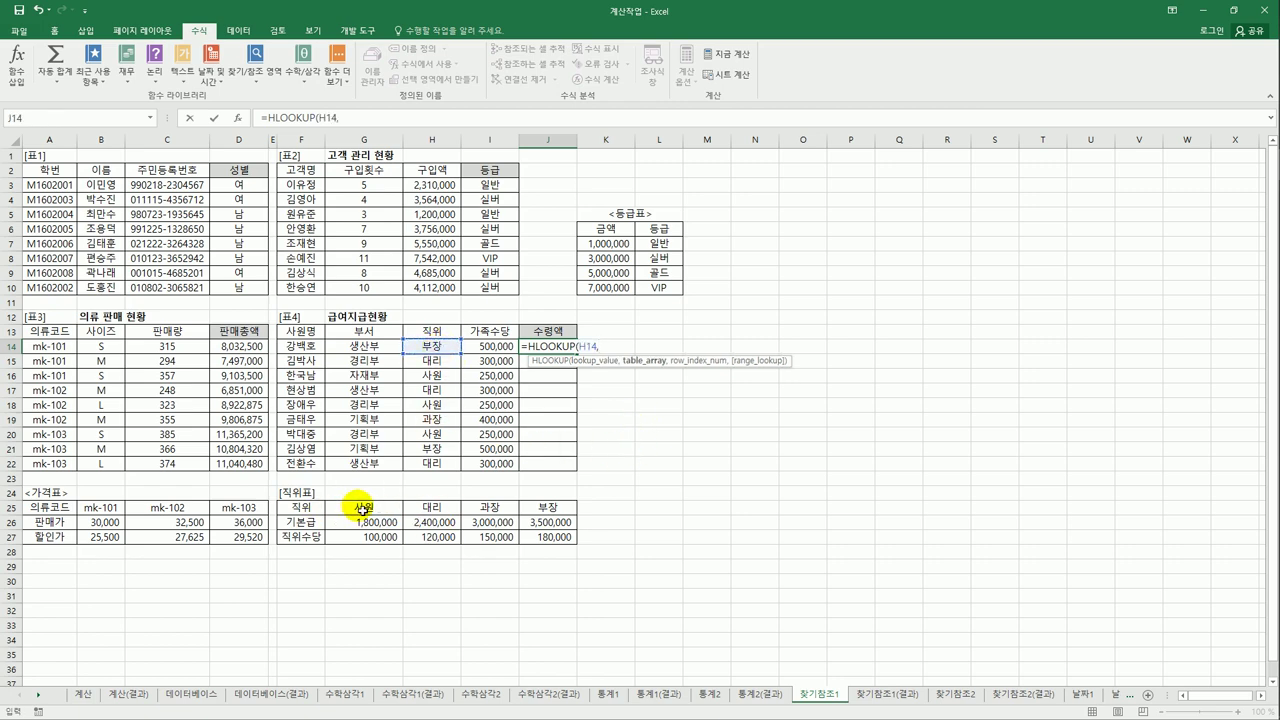
Give the HLOOKUP in J14 the absolute 직위표 range $G$25:$J$27 as its table and 2 as its row index
left_click_drag(362, 508, 538, 542)
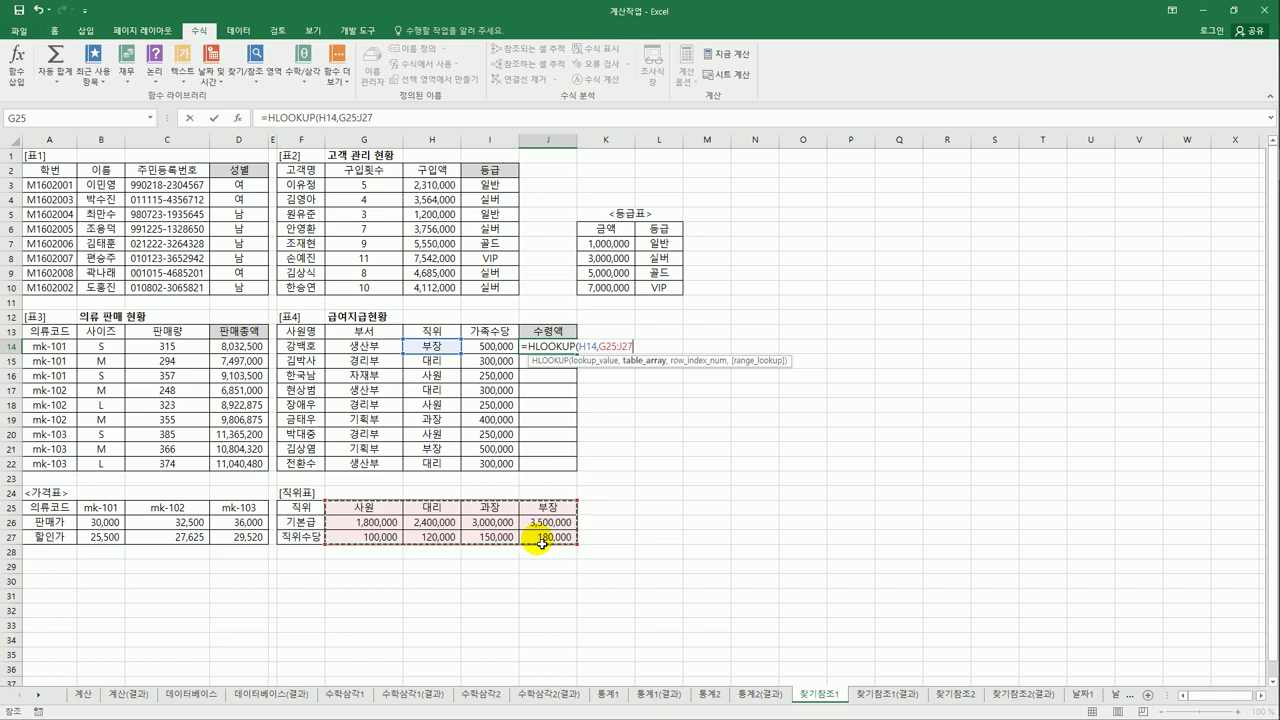
key("F4")
type(",2")
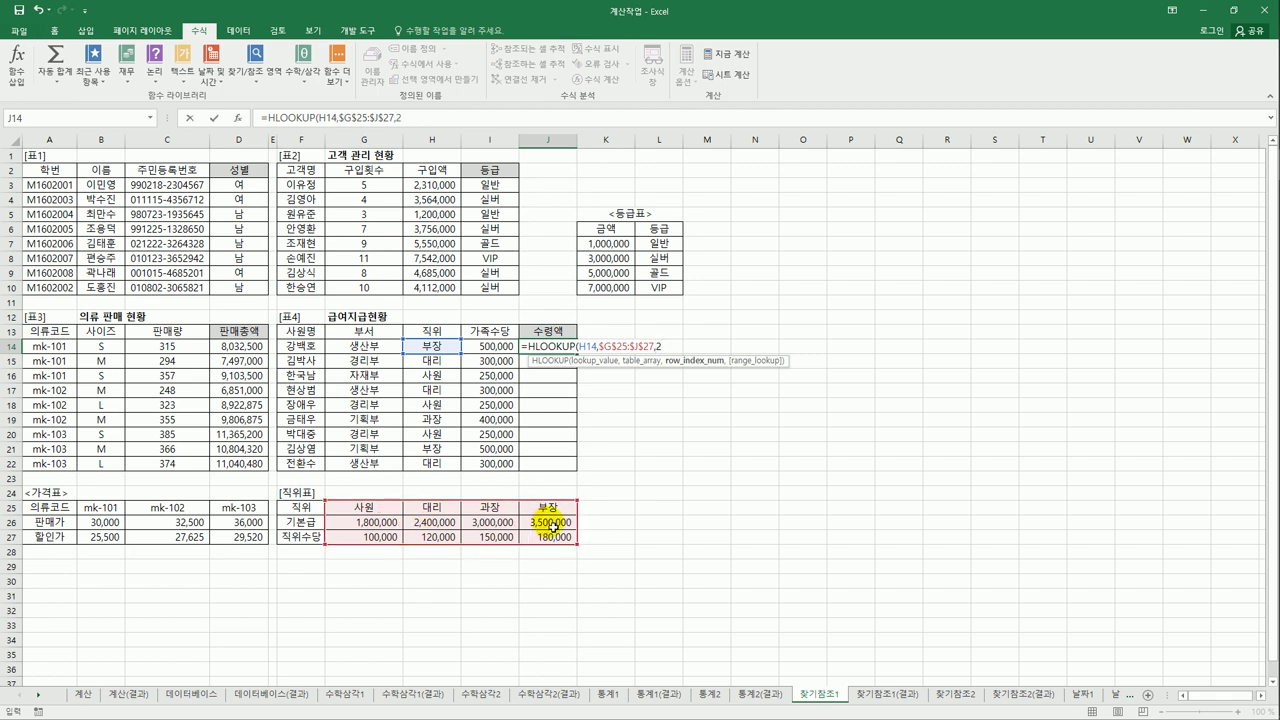
type(",")
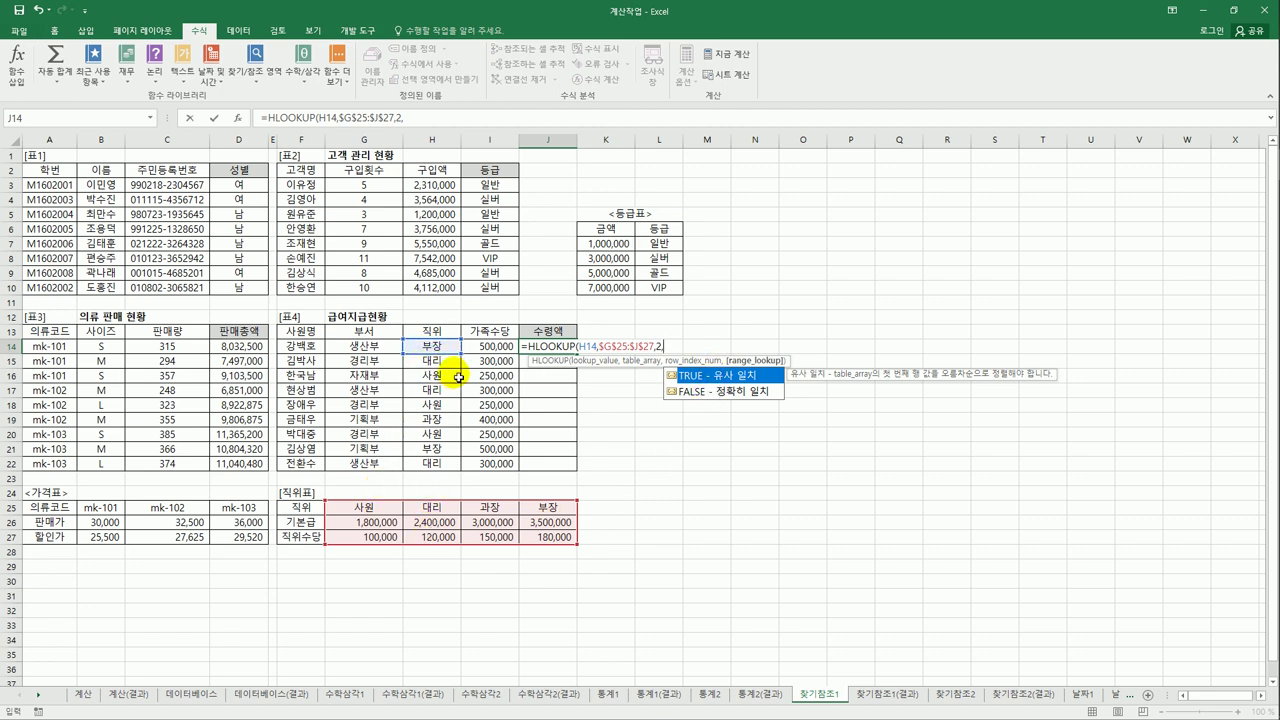
left_click(727, 394)
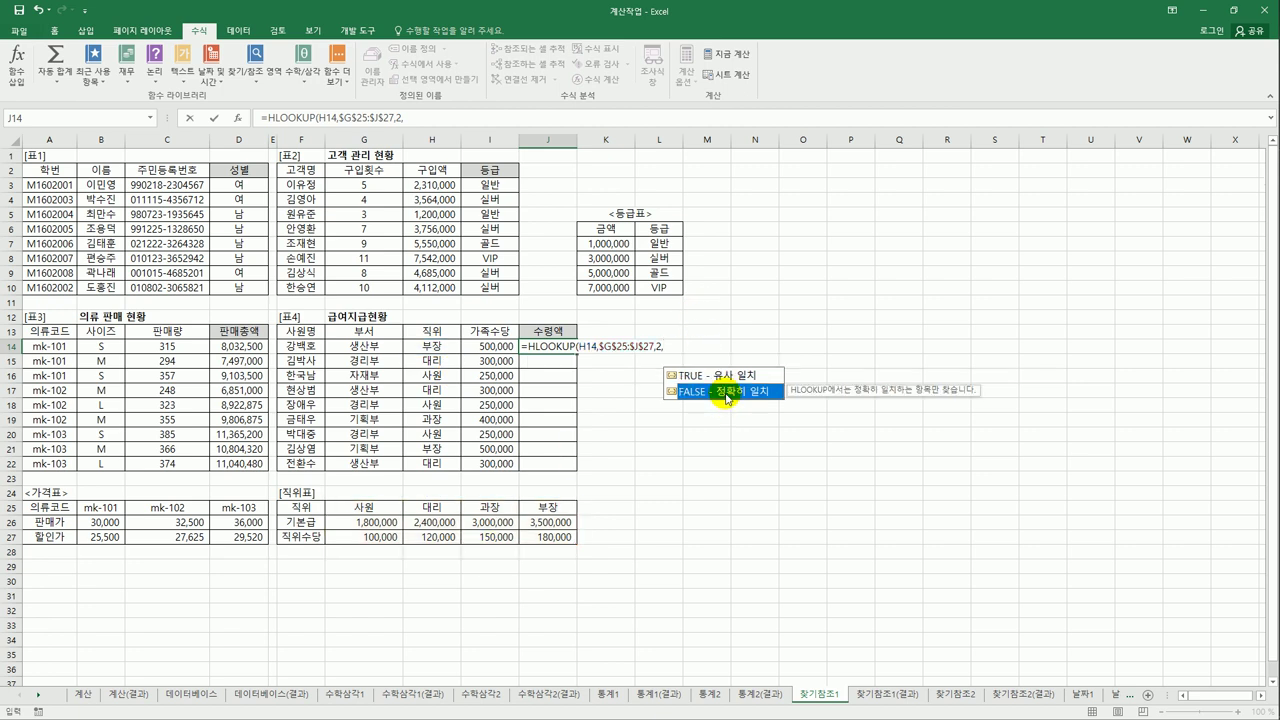
double_click(727, 394)
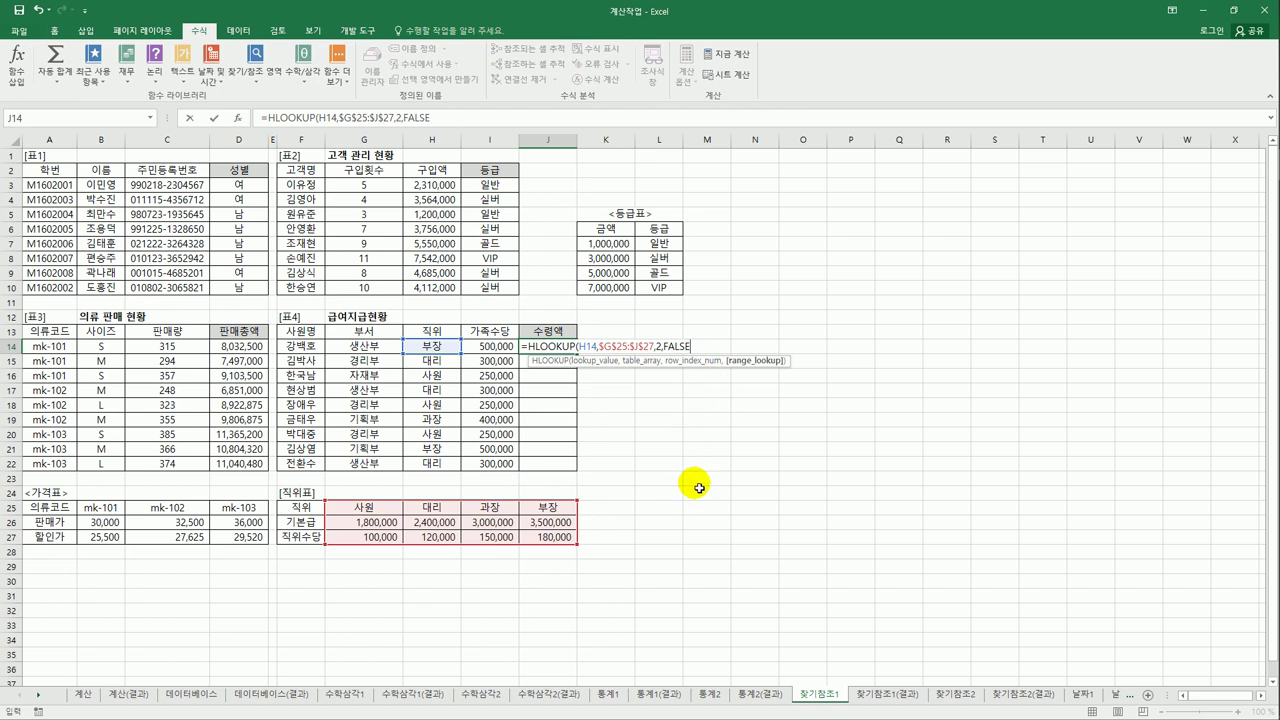
key("BackSpace")
key("BackSpace")
key("BackSpace")
key("BackSpace")
key("BackSpace")
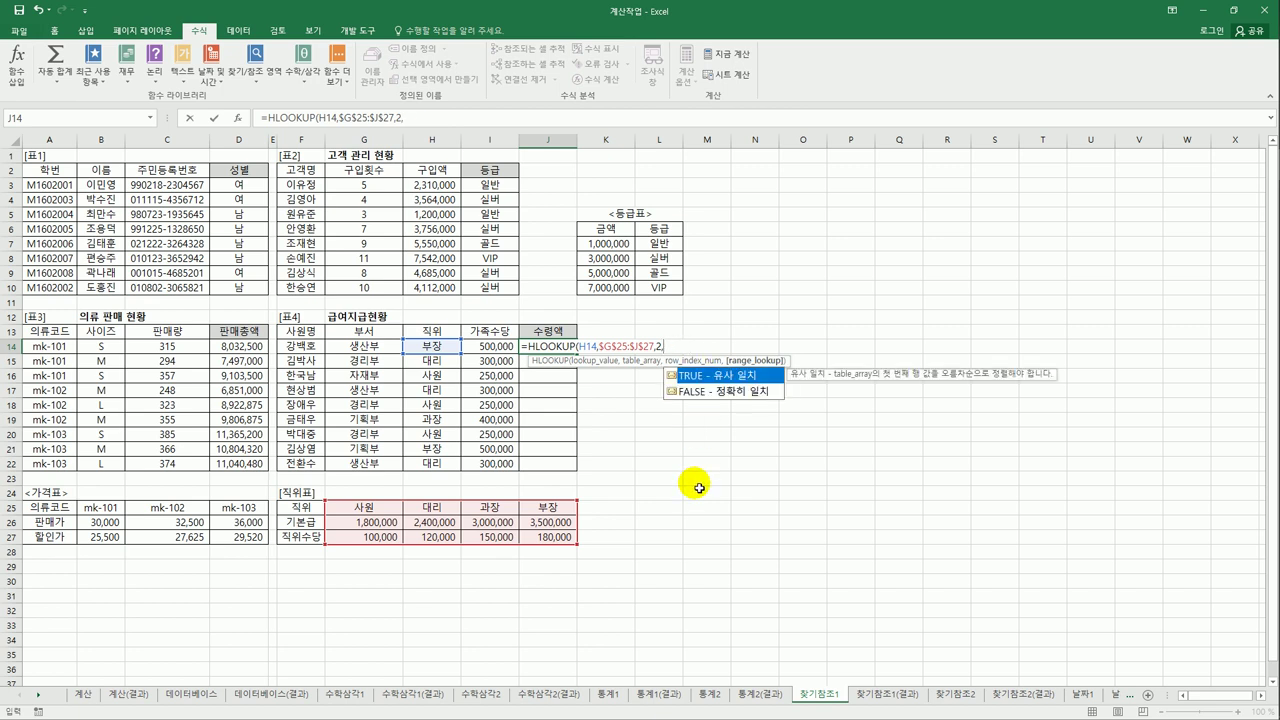
Complete the HLOOKUP formula in J14 with 0 as the exact-match argument
type("0")
type(")")
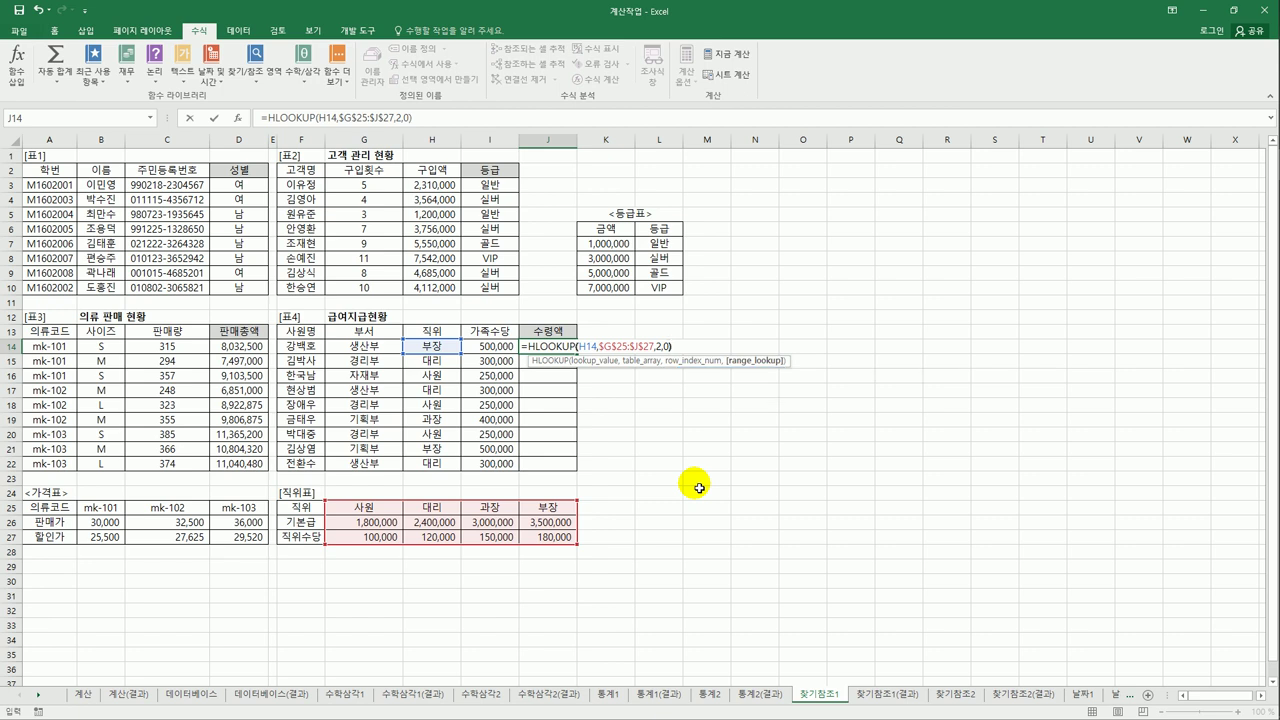
key("Return")
key("Up")
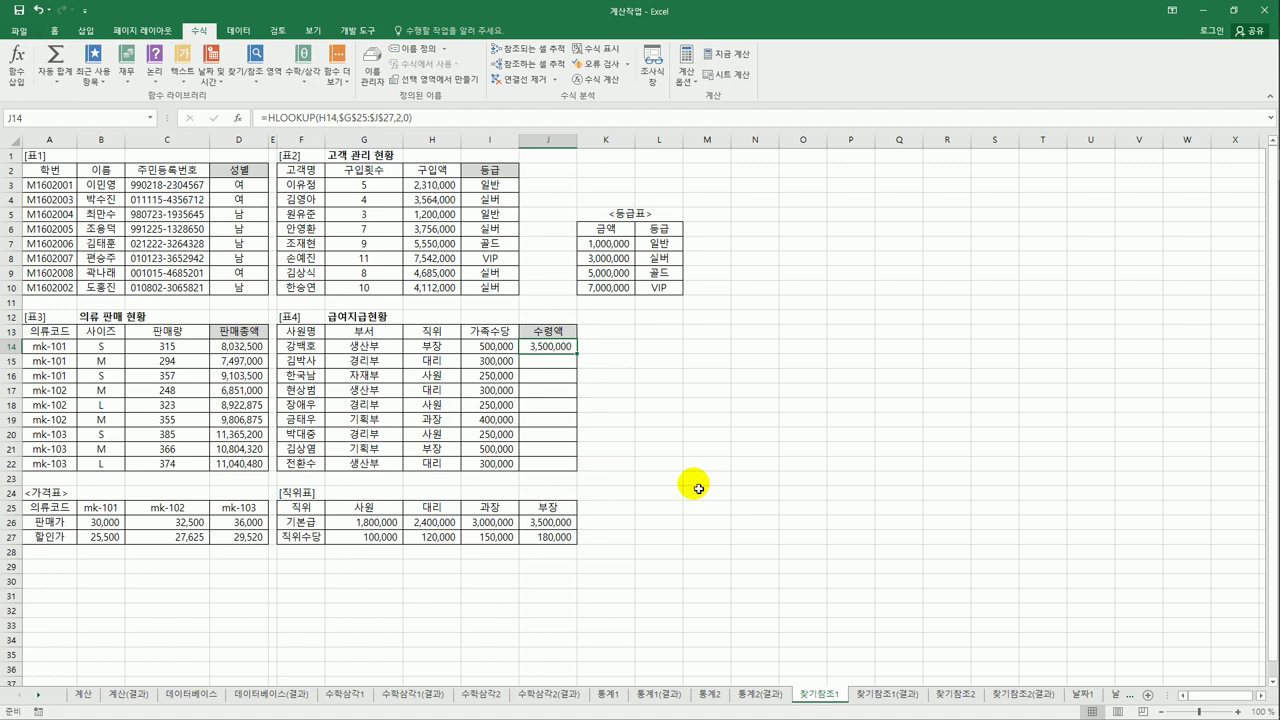
Compare J14 with the 부장 기본급 in J26 and fill the HLOOKUP formula down to J22
left_click(545, 522)
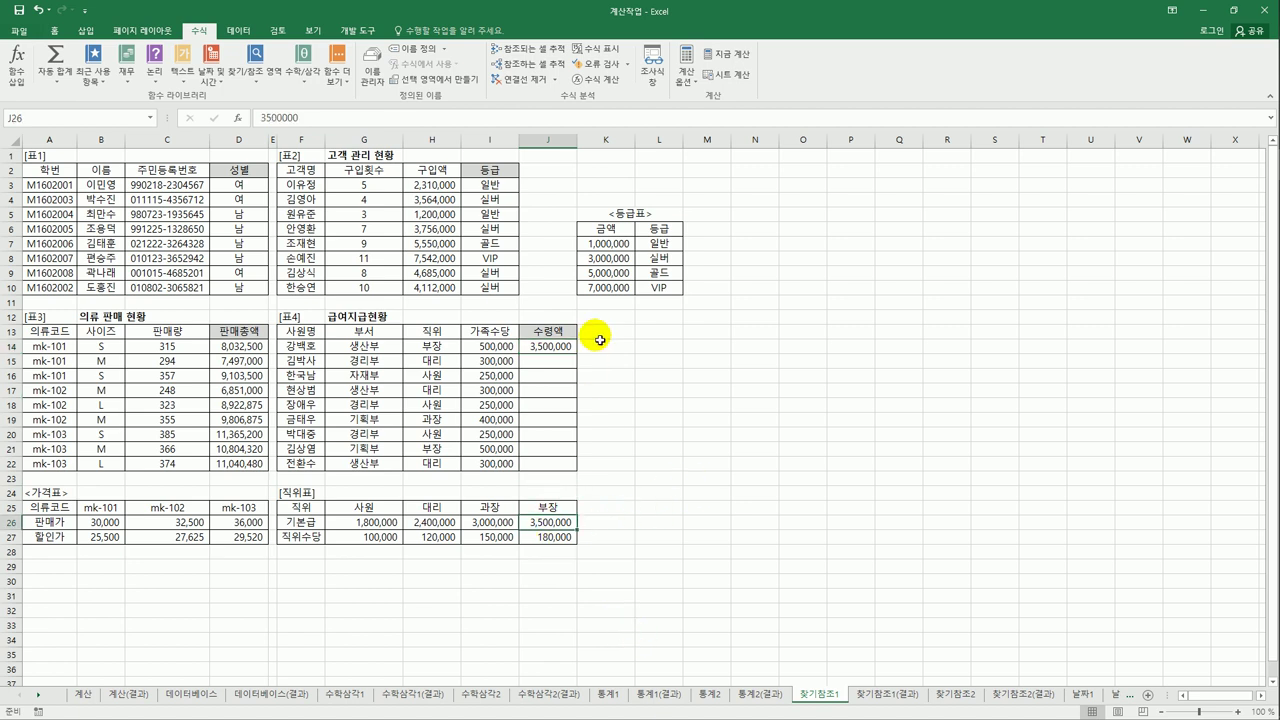
left_click(572, 347)
left_click_drag(577, 353, 574, 474)
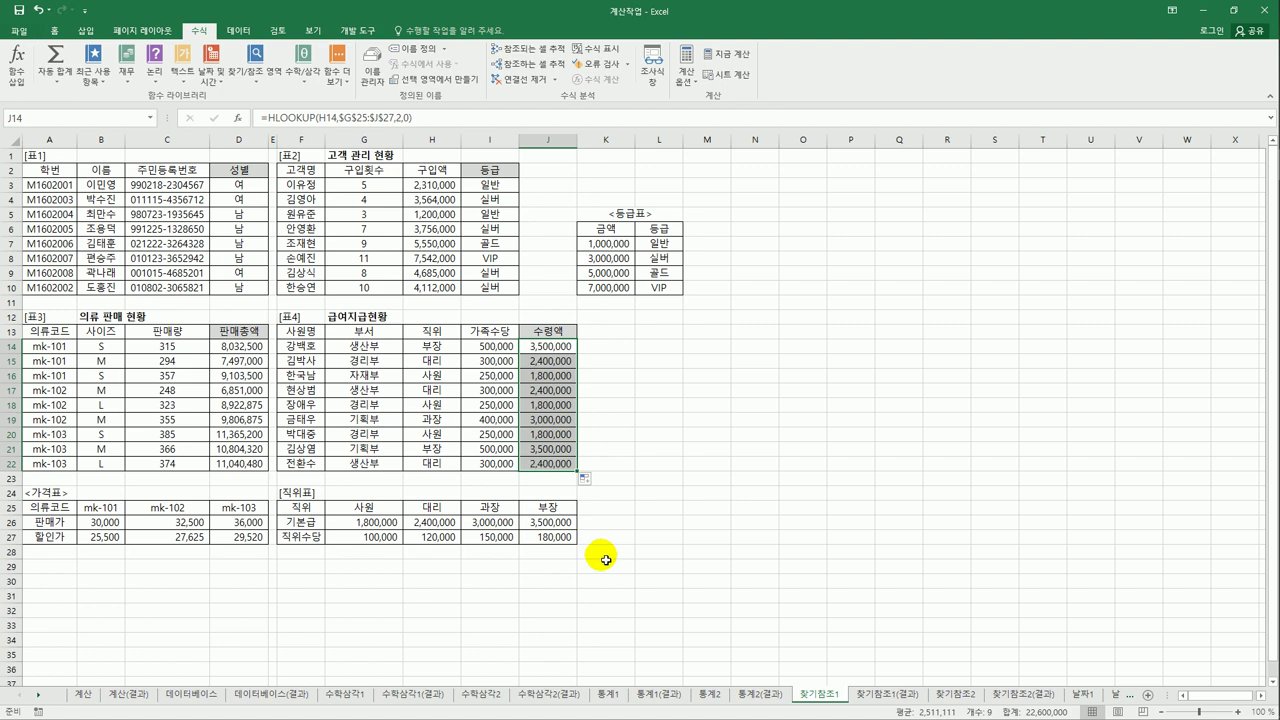
Extend the J14 formula with +HLOOKUP(H14,$G$25:$J$27,3,FALSE) to add the 직위수당
left_click(560, 346)
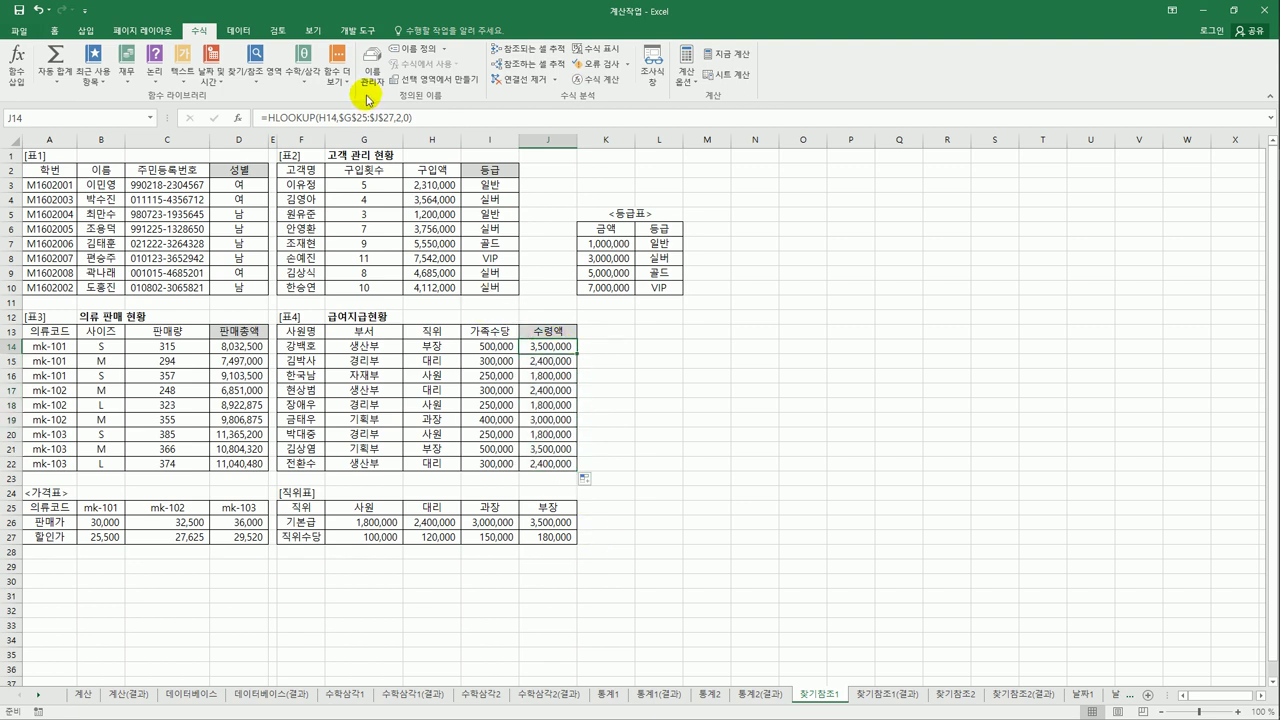
left_click(438, 118)
type("+")
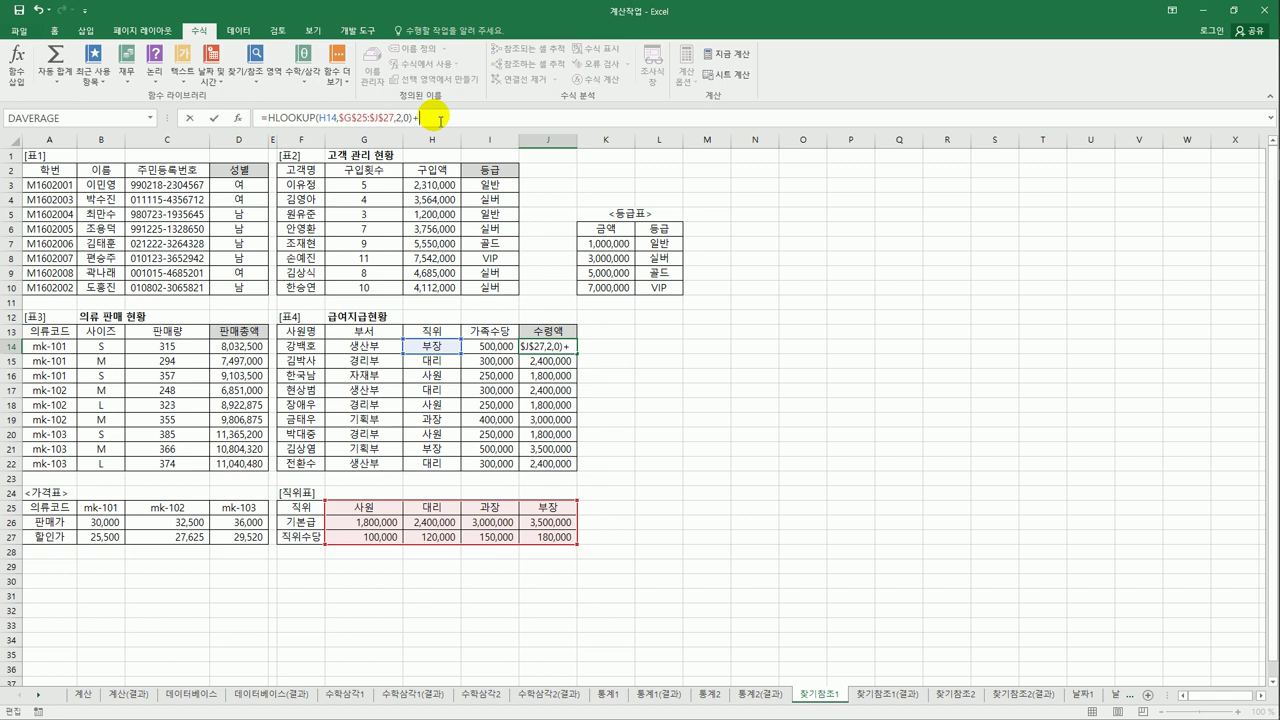
type("hl")
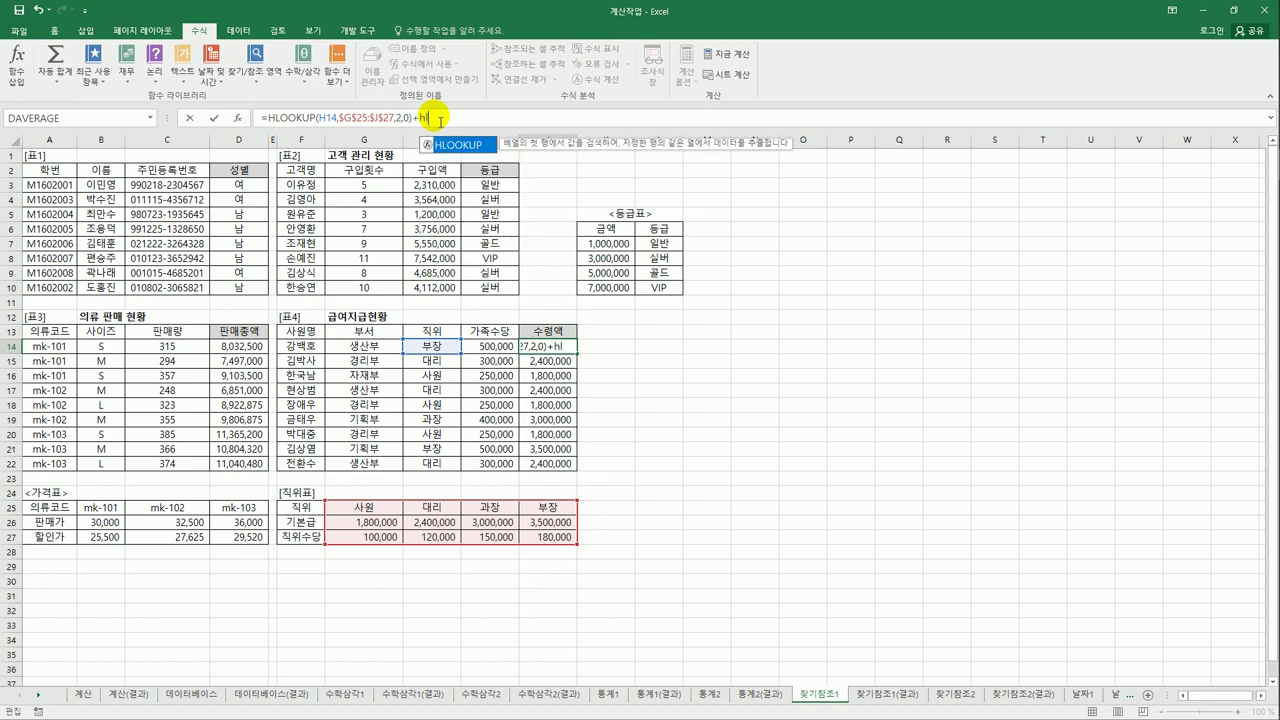
double_click(456, 147)
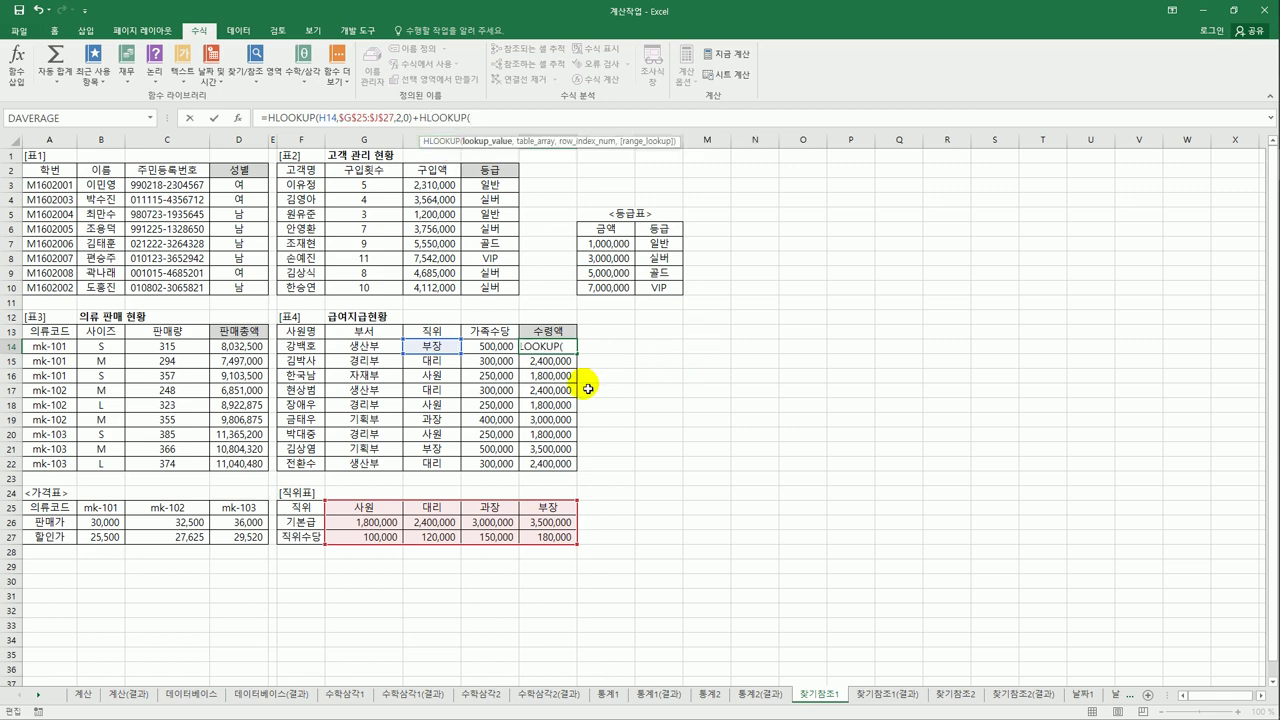
left_click(433, 348)
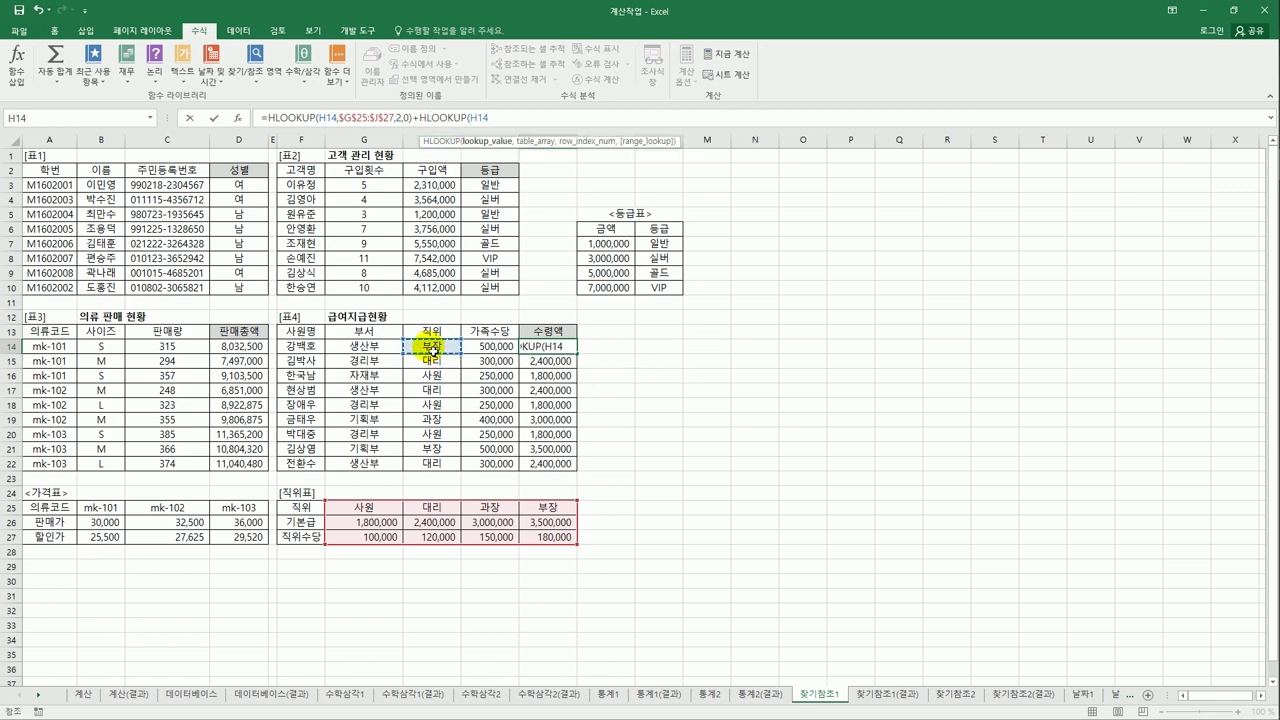
type(",")
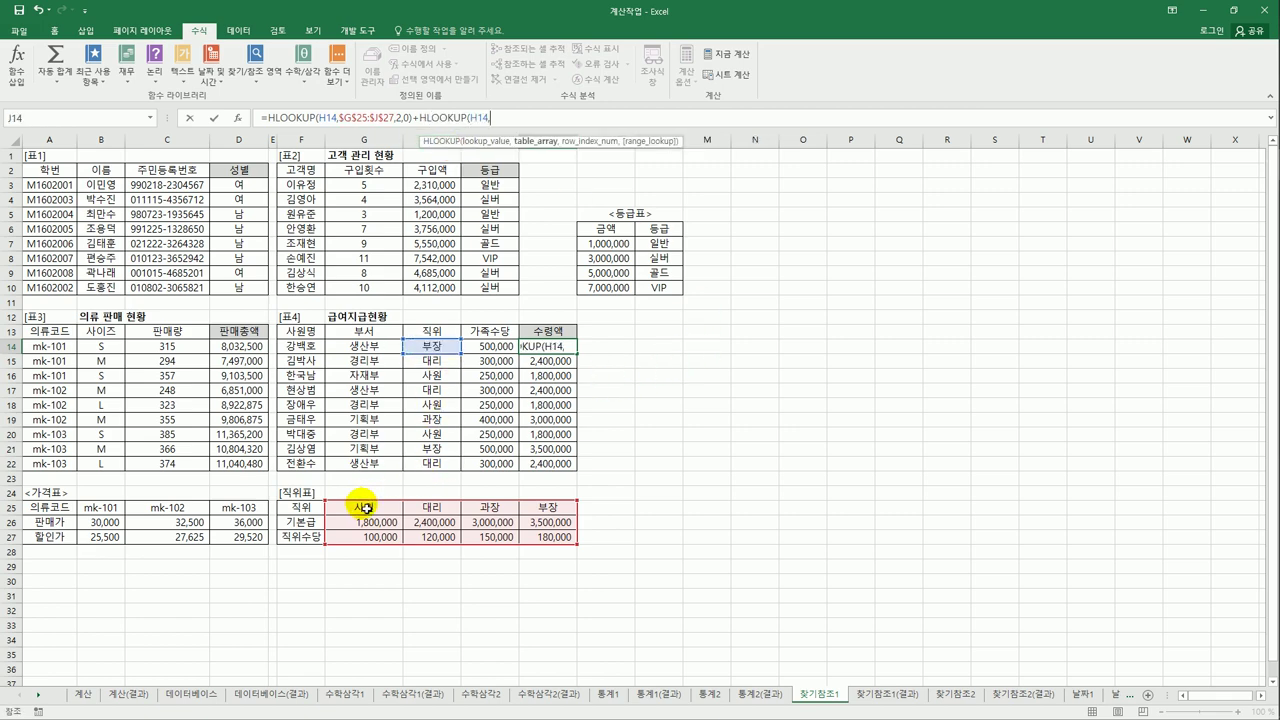
left_click_drag(365, 508, 540, 536)
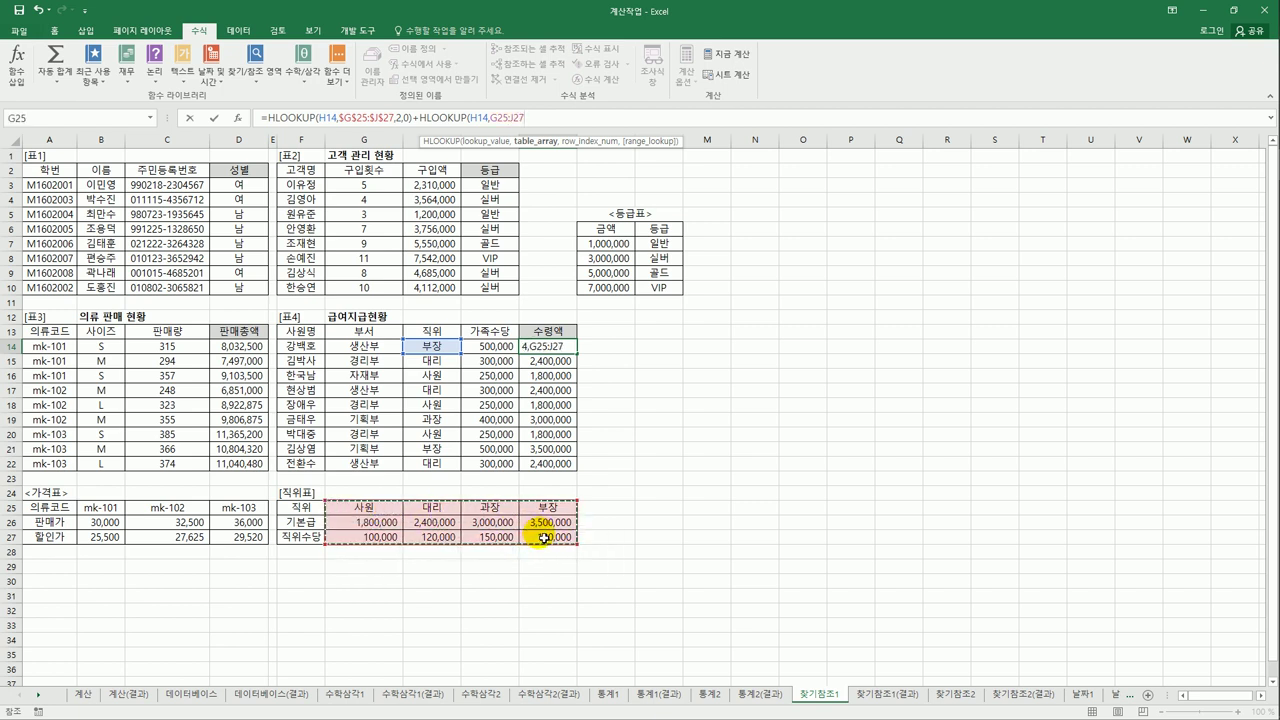
key("F4")
type(",")
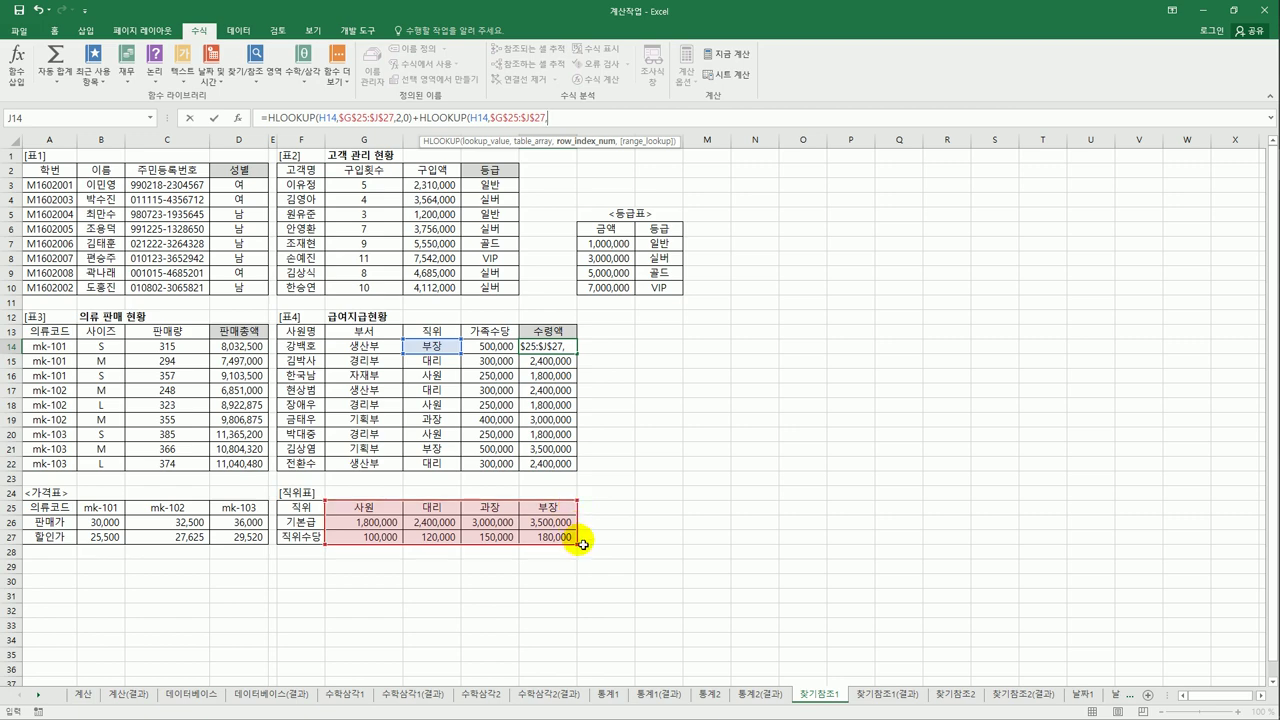
type("3,")
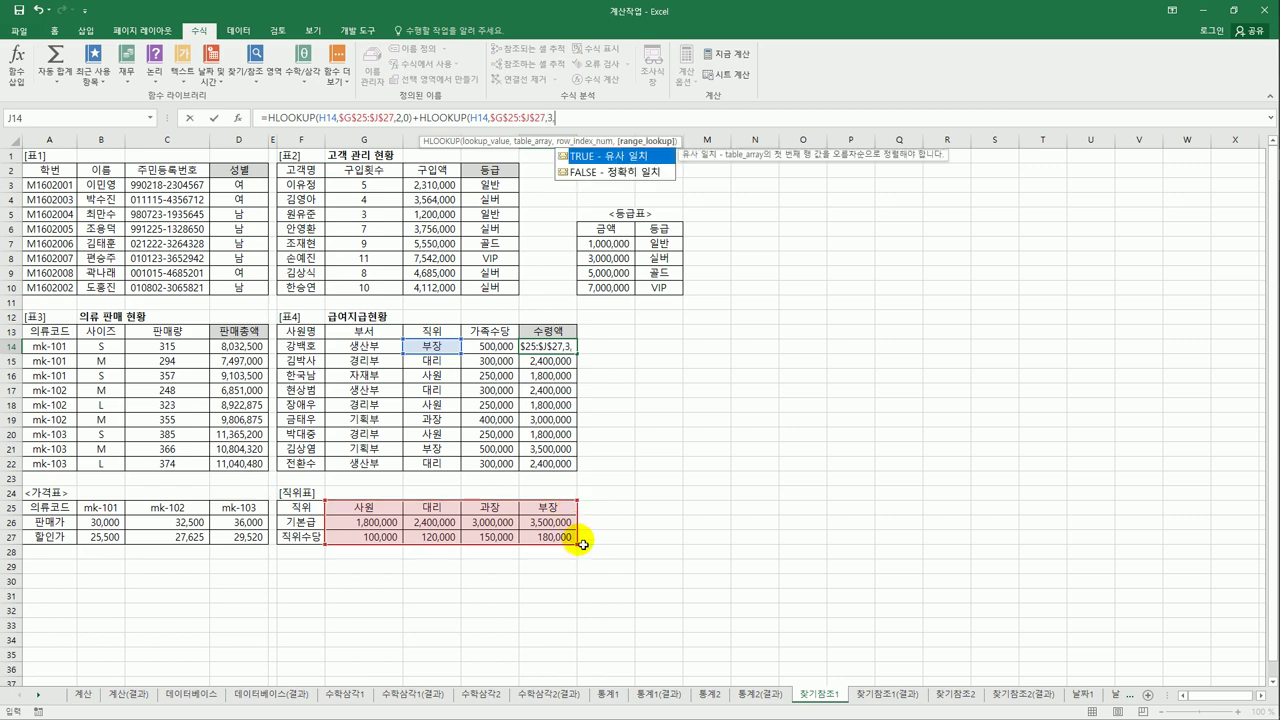
double_click(584, 176)
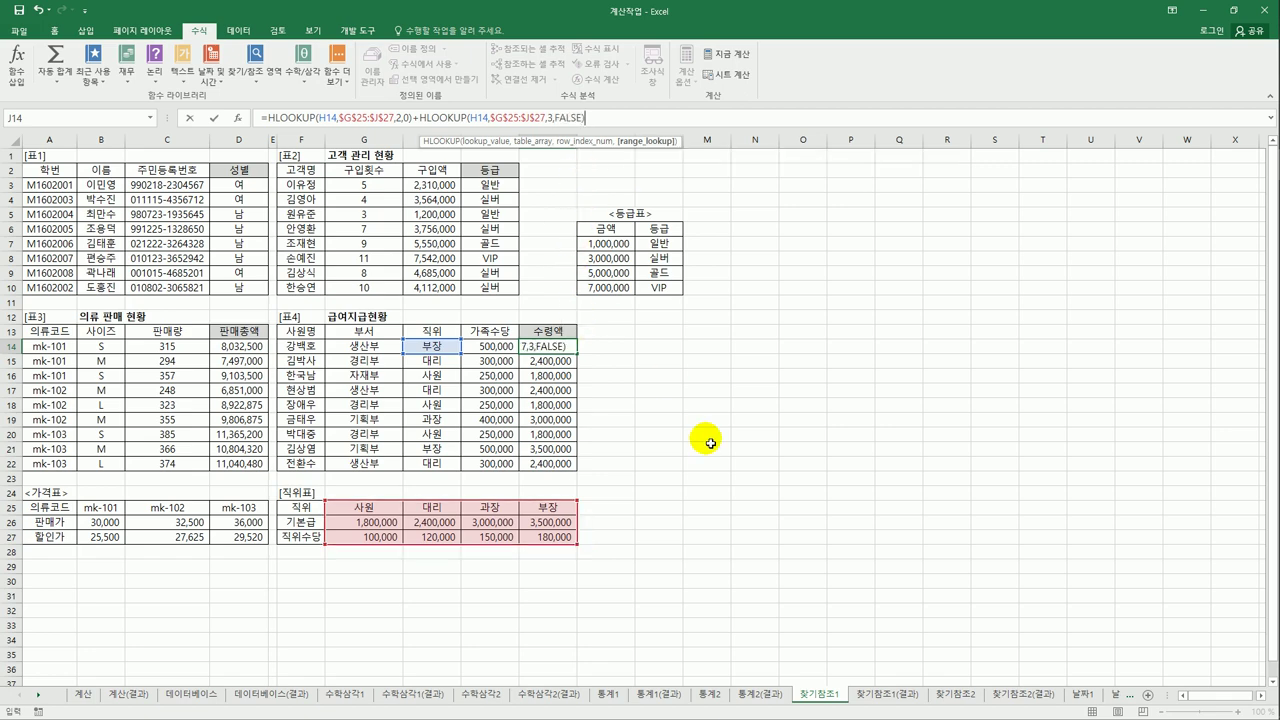
Add the 가족수당 in I14 to the J14 formula and fill the 수령액 column down to J22
key("End")
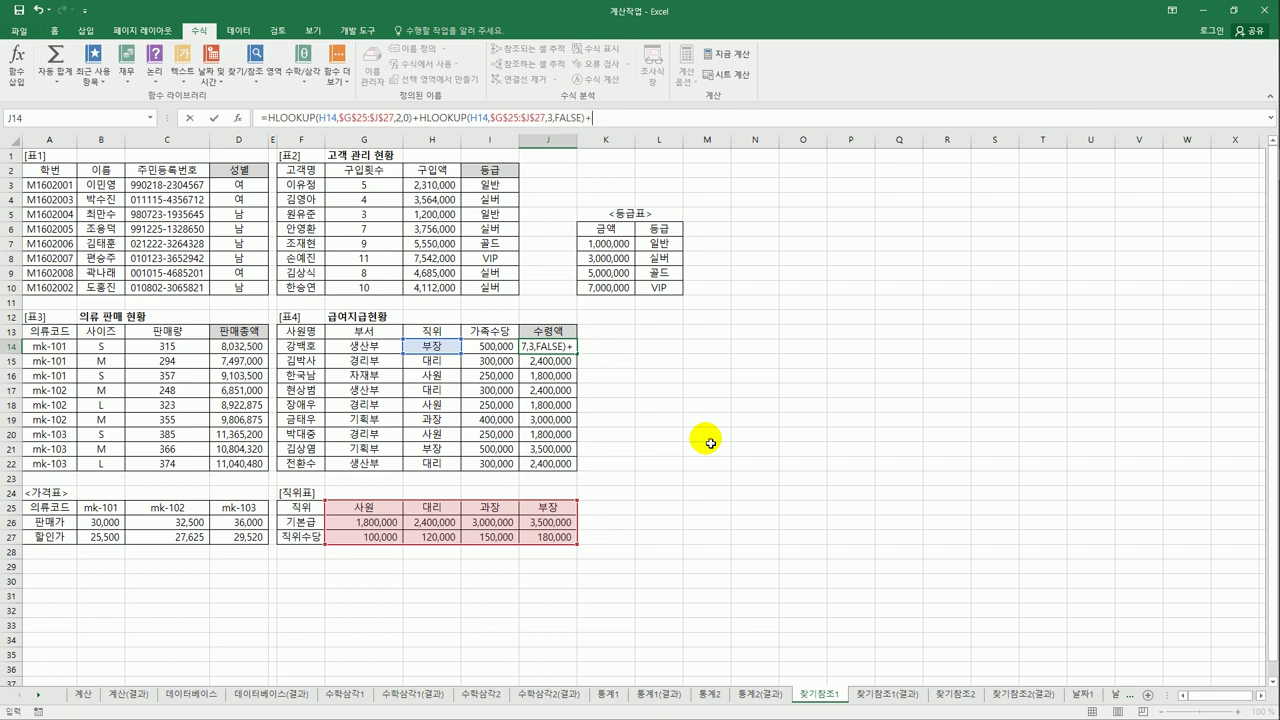
left_click(500, 346)
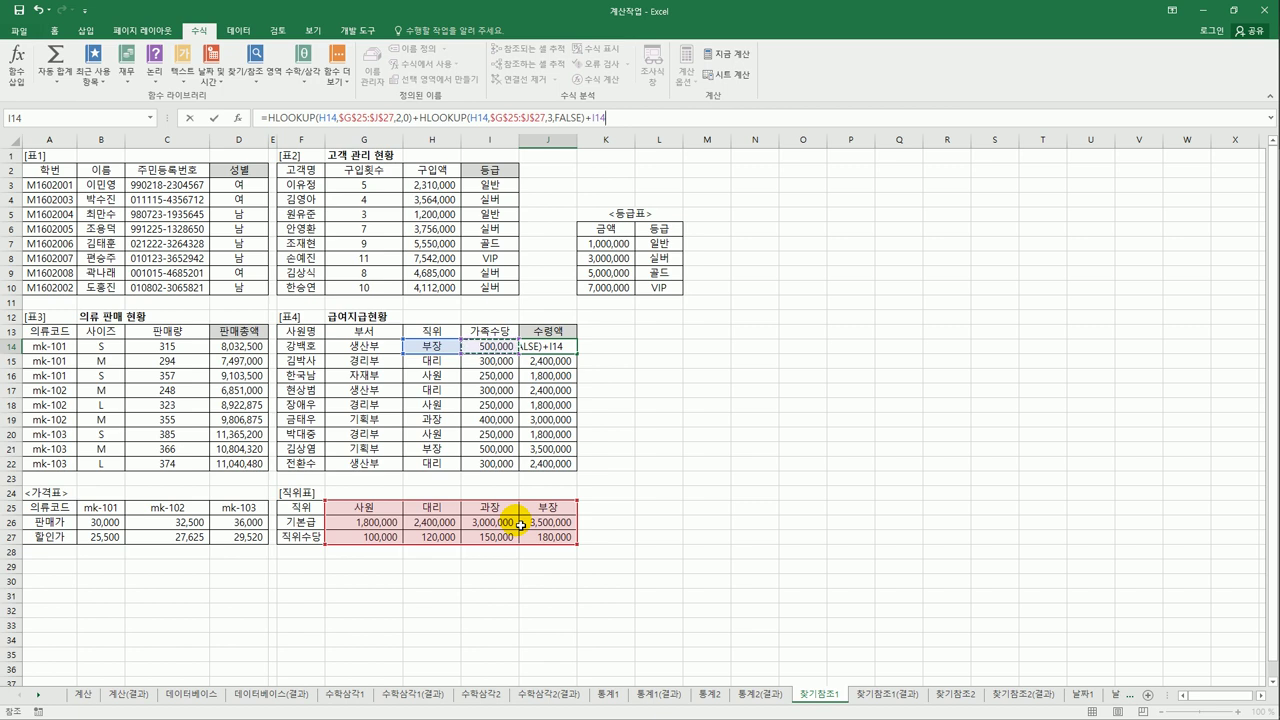
key("Return")
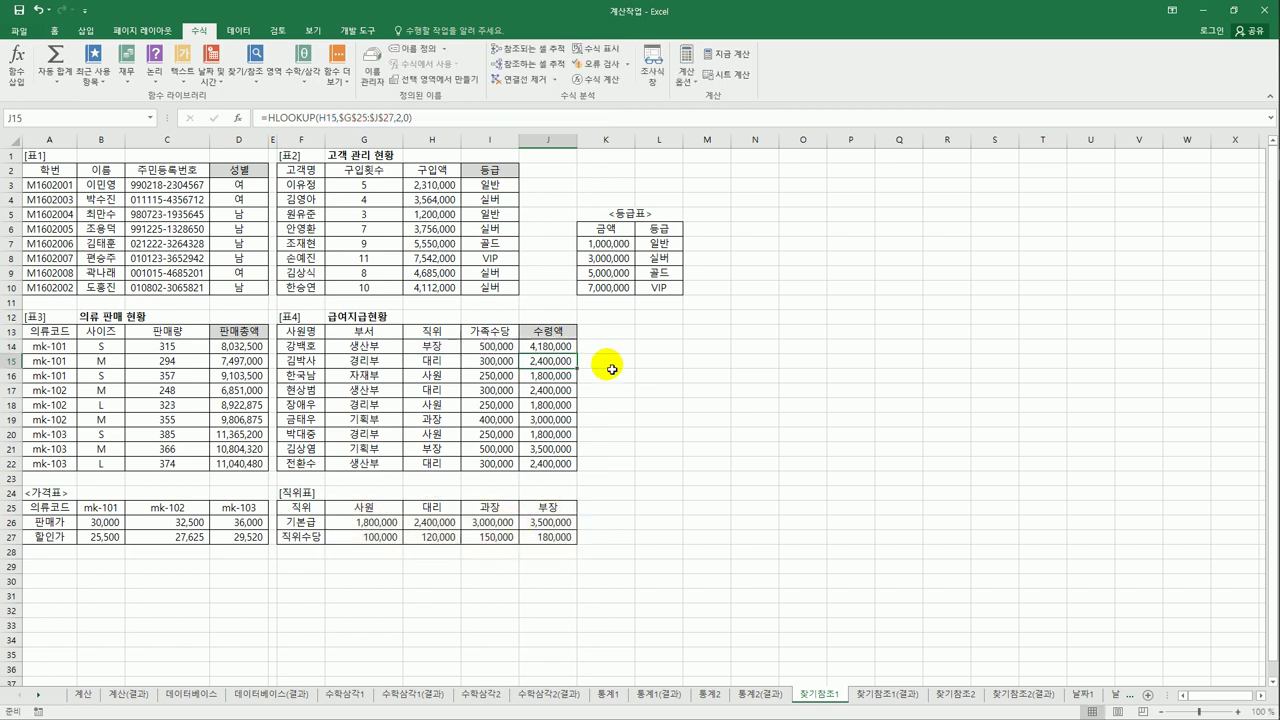
left_click(568, 348)
left_click_drag(577, 354, 583, 480)
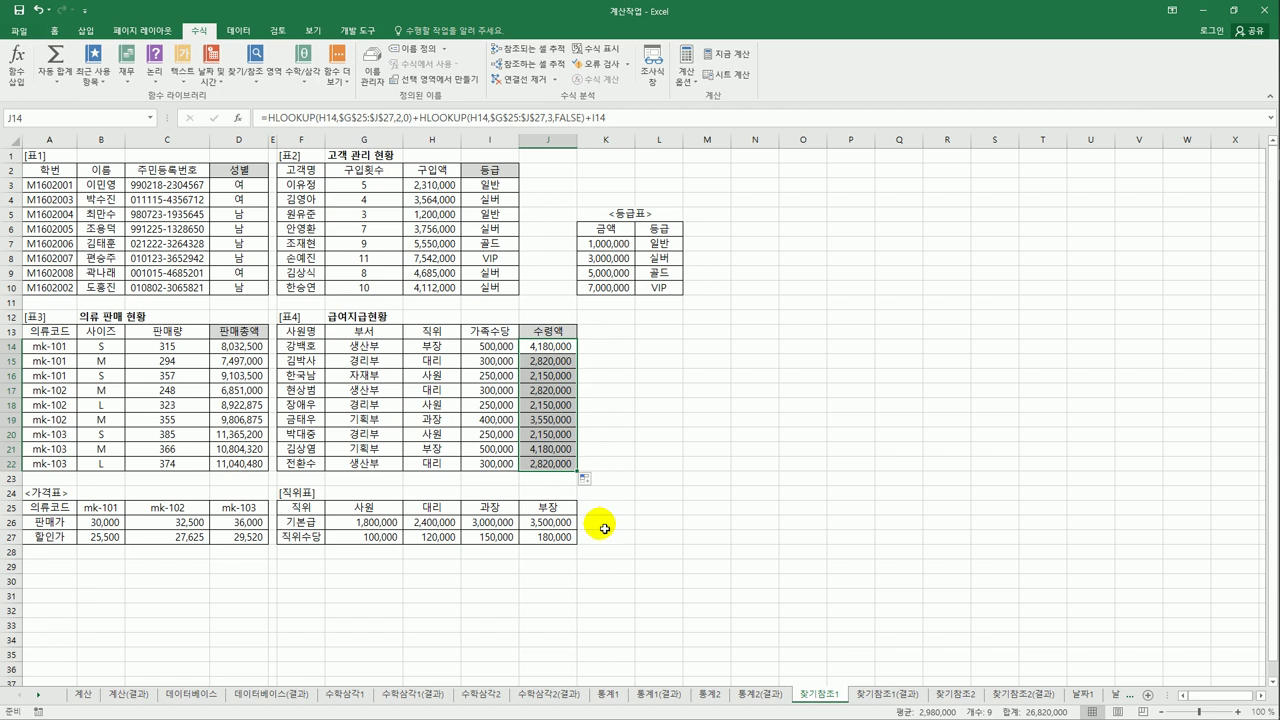
Compare the calculated columns with the 찾기참조1(결과) sheet, and open the 찾기참조2 sheet
left_click(867, 700)
left_click(830, 700)
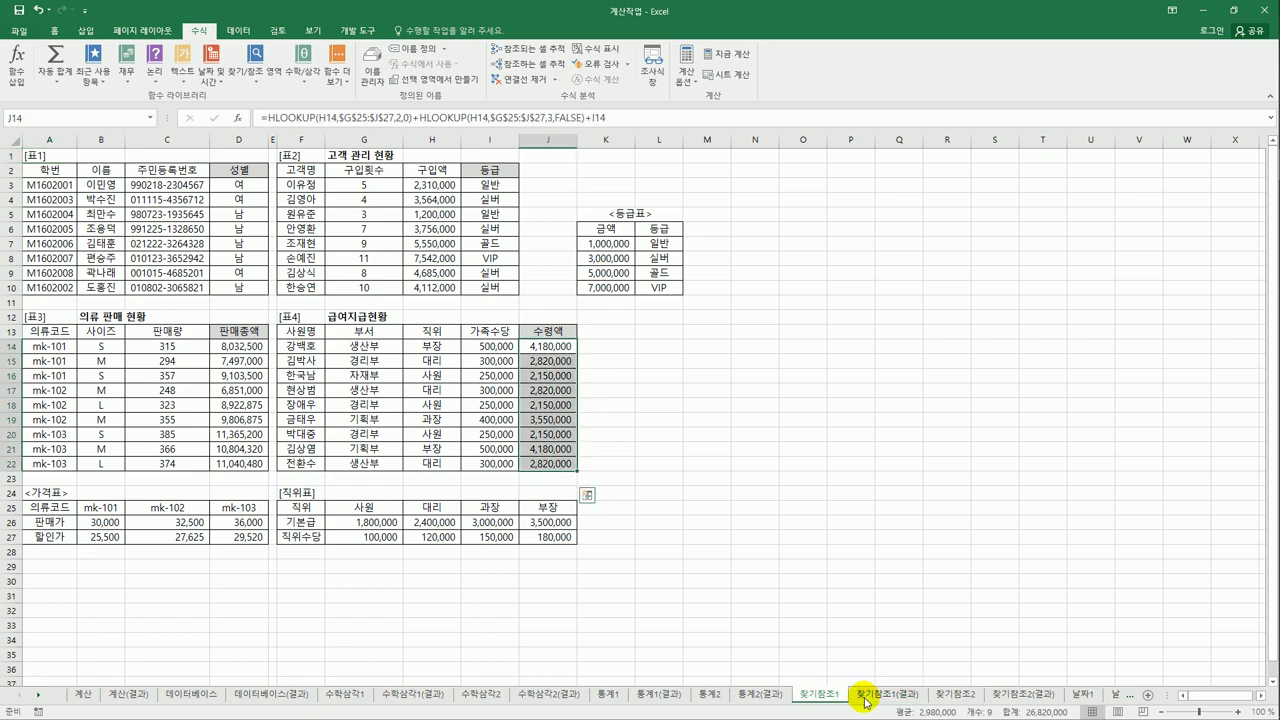
left_click(870, 700)
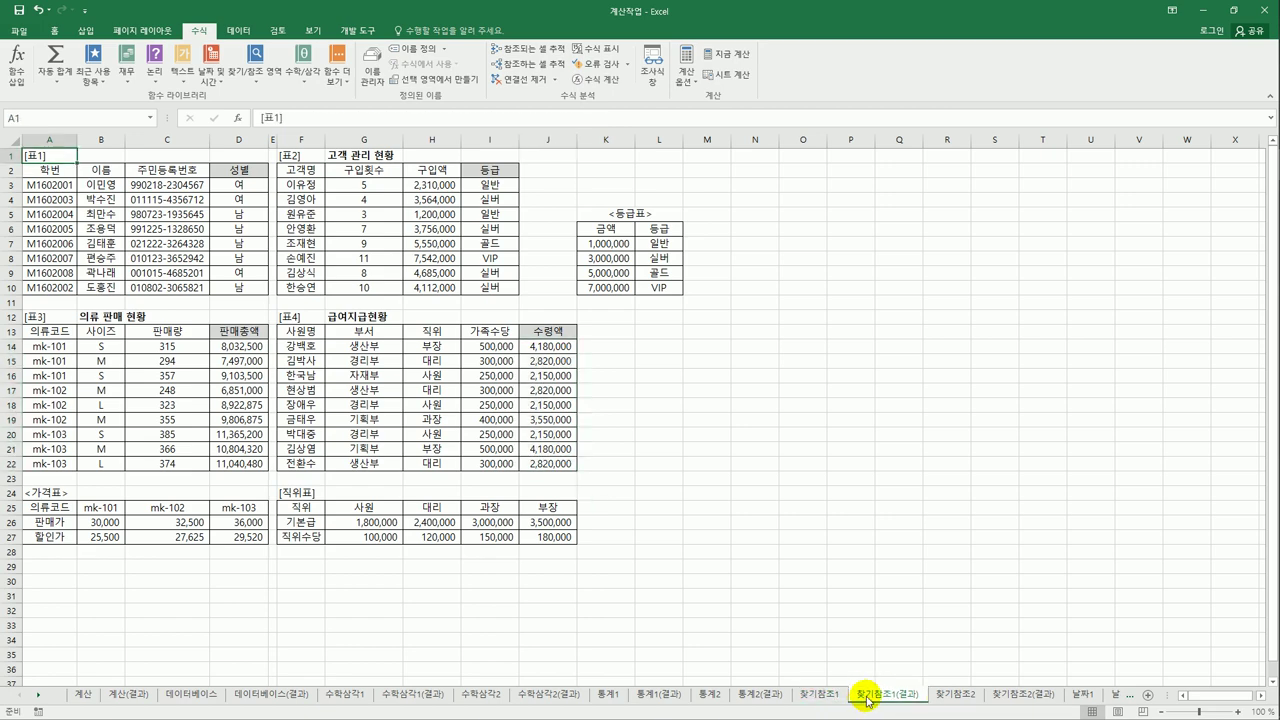
left_click(938, 699)
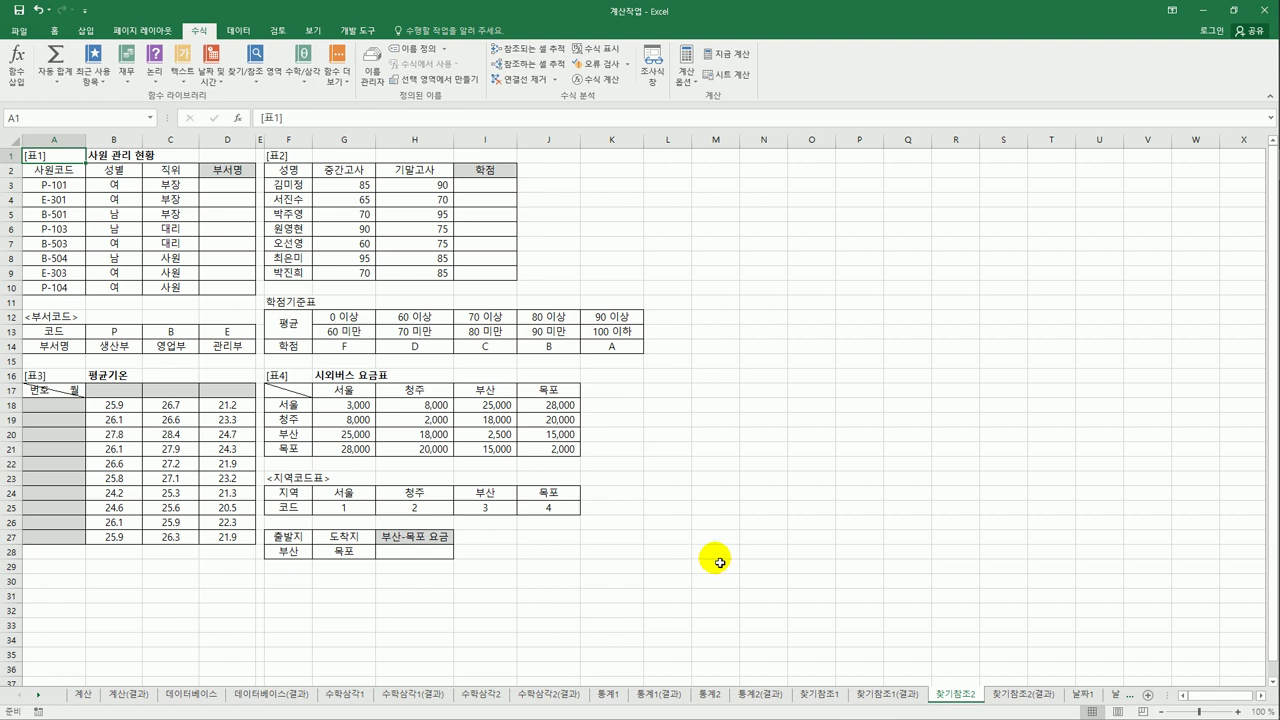
Examine the 사원 관리 현황 table's empty 부서명 column and the P, B and E codes in the 부서코드 table
left_click_drag(60, 182, 228, 347)
left_click_drag(212, 185, 220, 286)
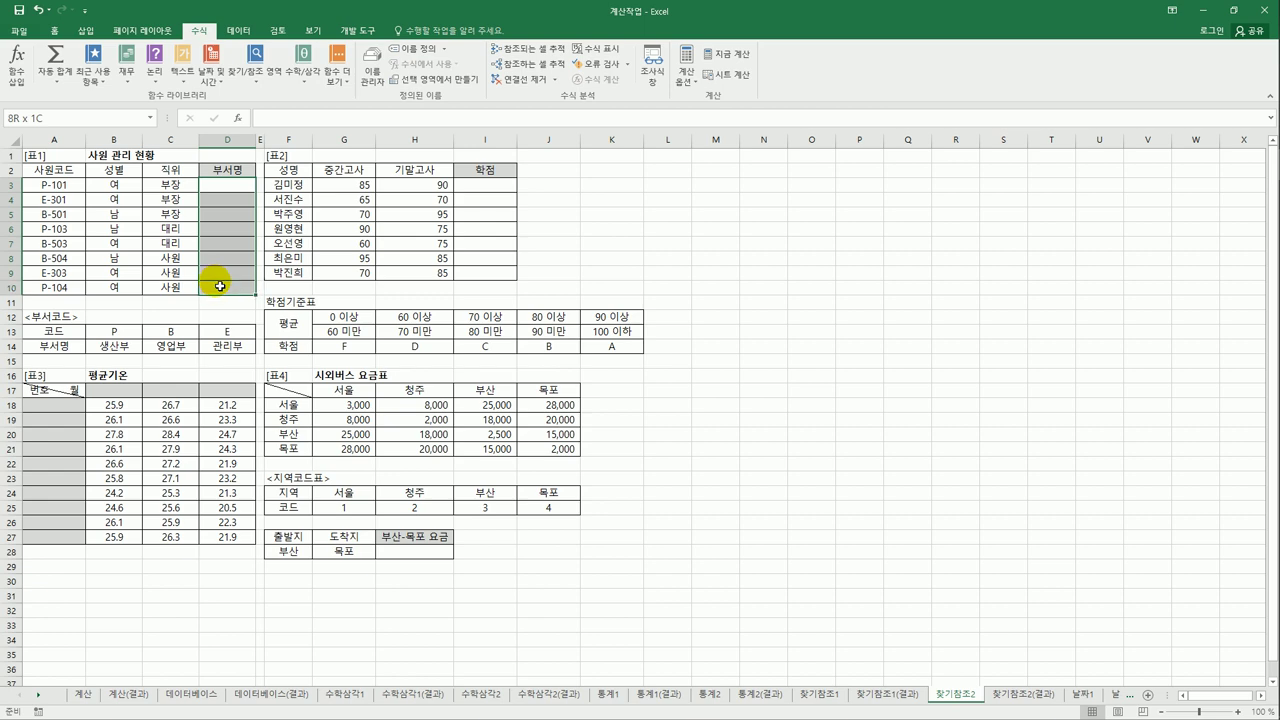
left_click_drag(75, 332, 219, 351)
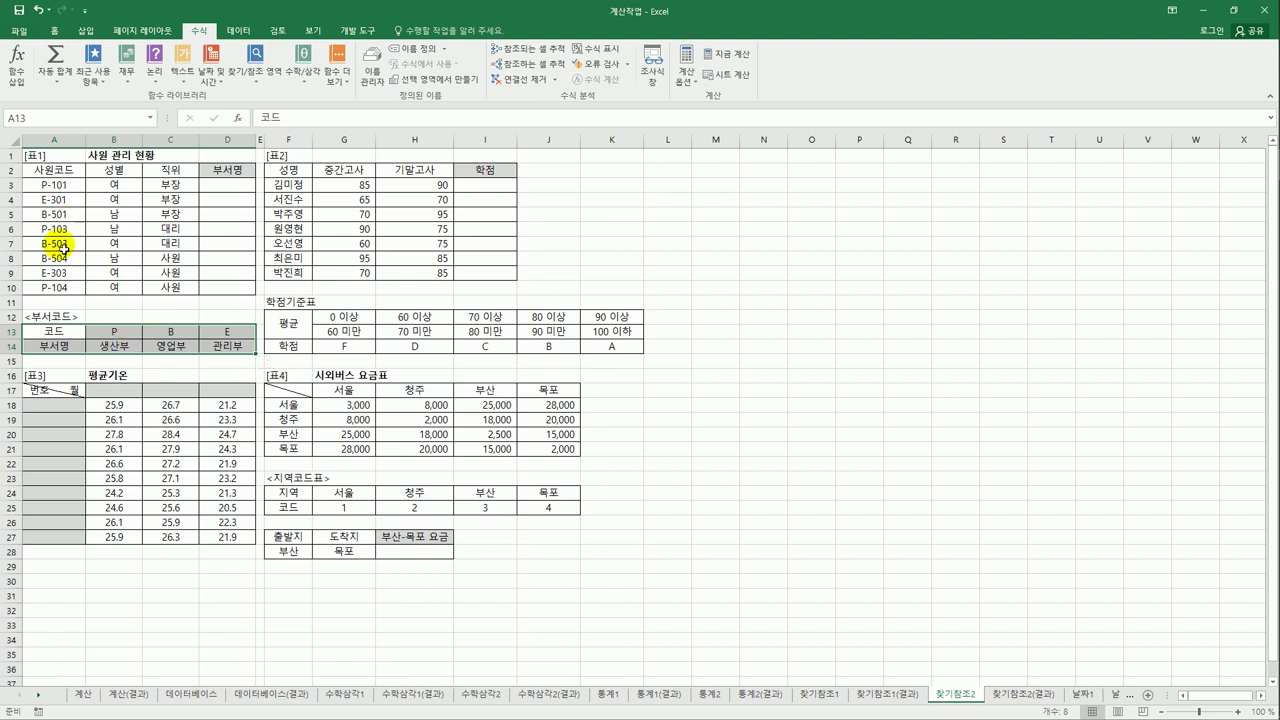
left_click(100, 332)
left_click(172, 338)
left_click(223, 332)
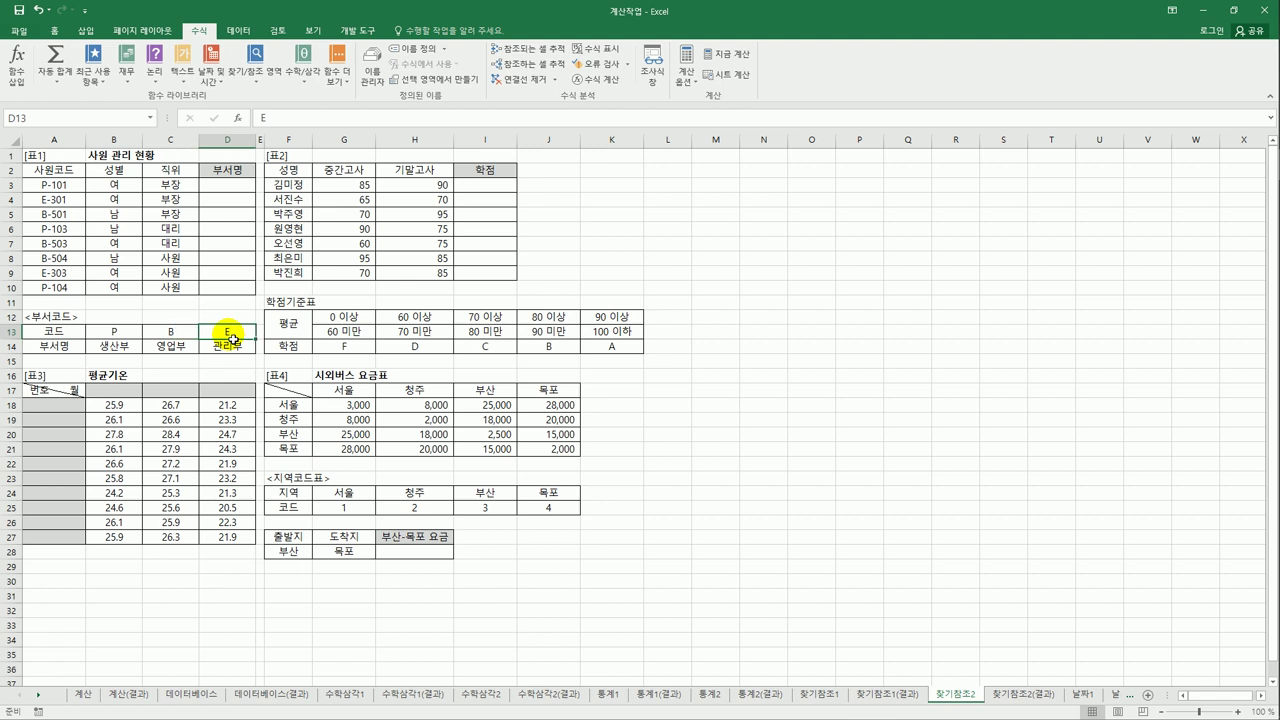
Enter =LEFT(A3,1) in D3 to extract the first character of the 사원코드, and fill it down to D10
key("Up")
key("Up")
key("Up")
key("Up")
key("Up")
key("Up")
key("Up")
key("Up")
key("Up")
key("Up")
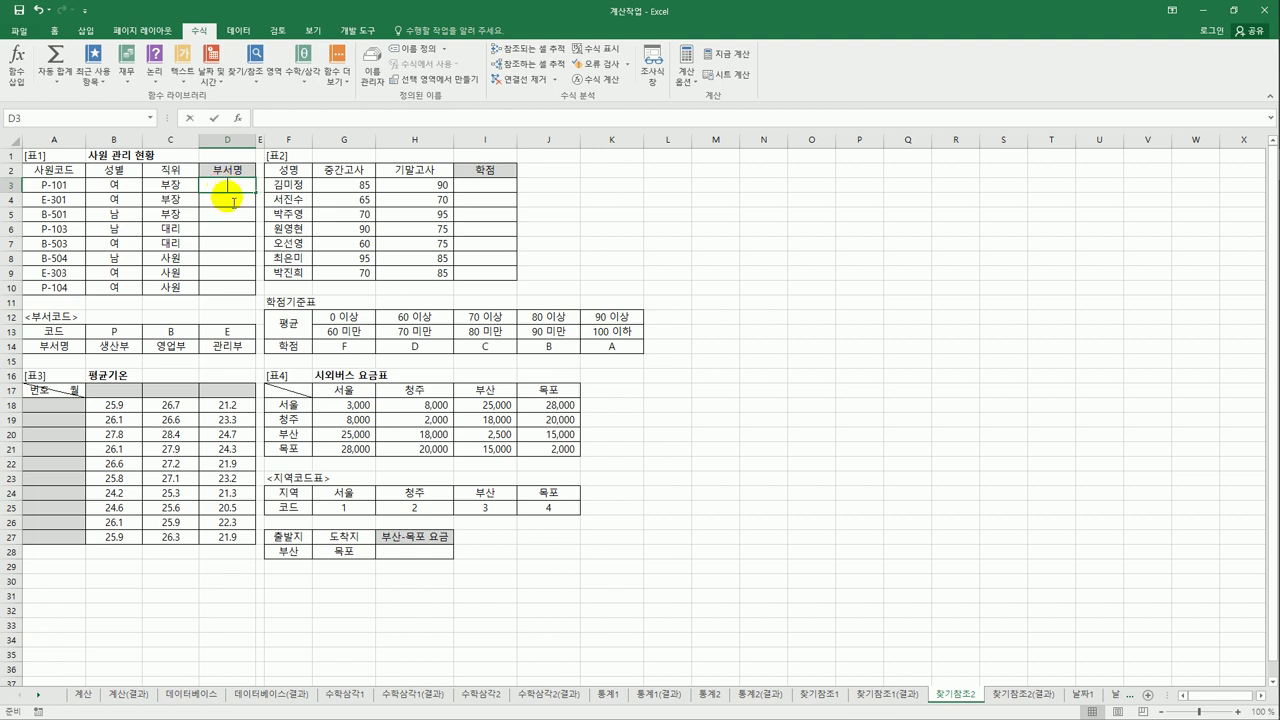
type("=")
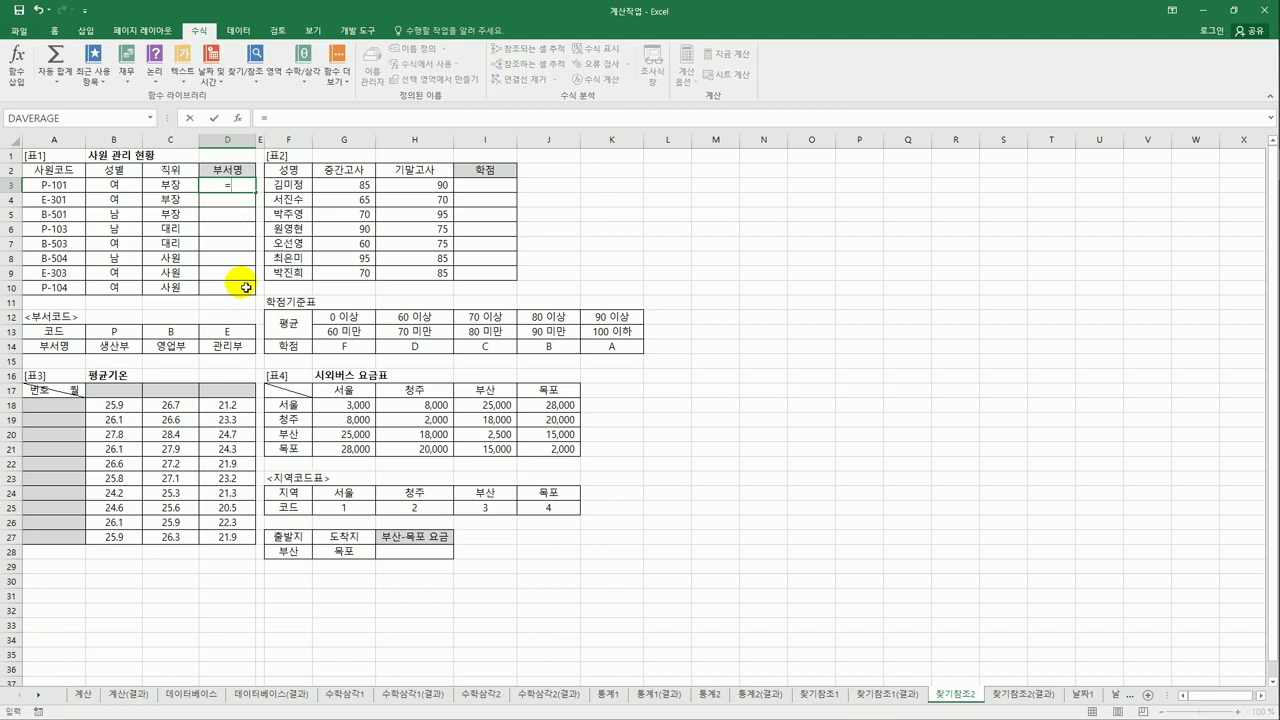
type("l")
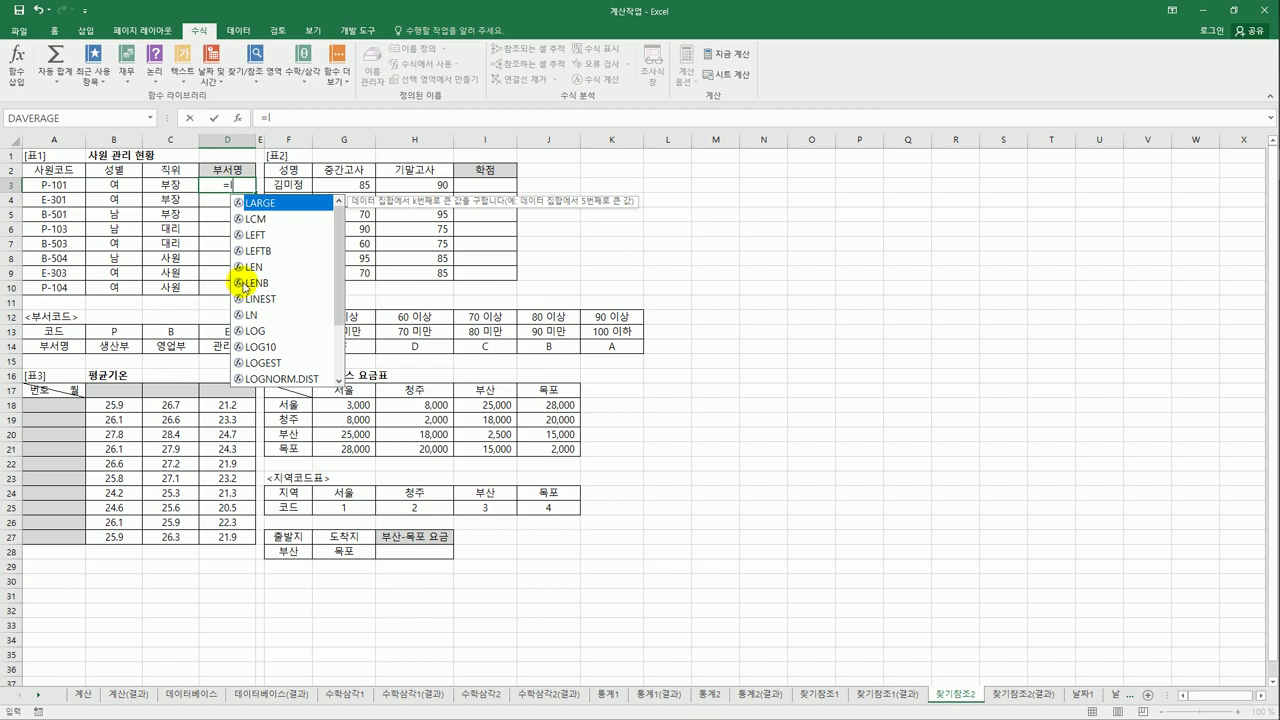
double_click(256, 234)
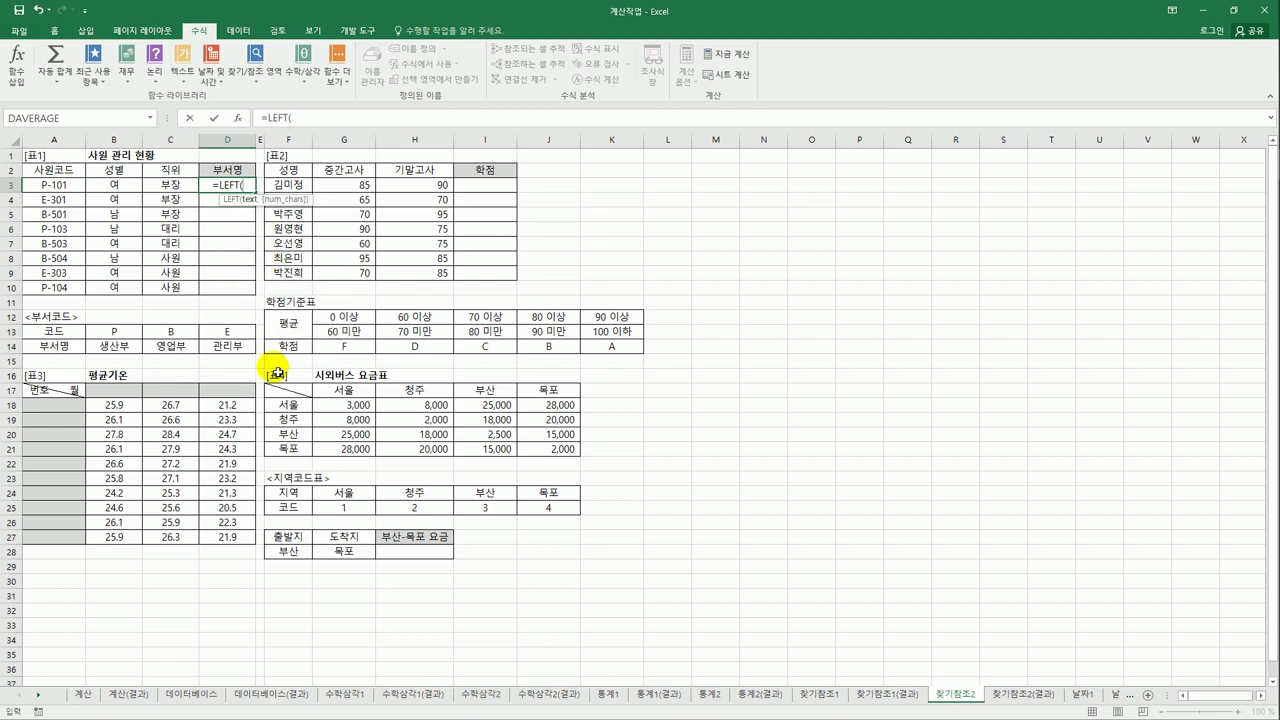
left_click(63, 187)
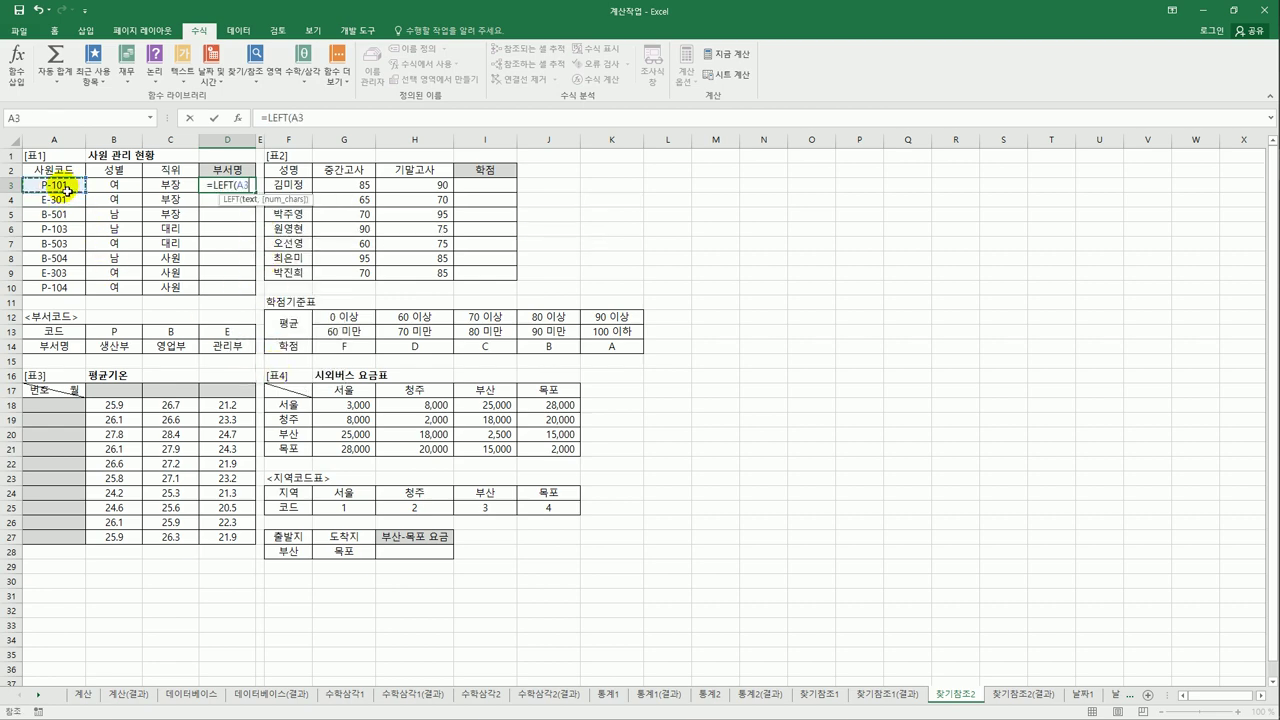
type(",")
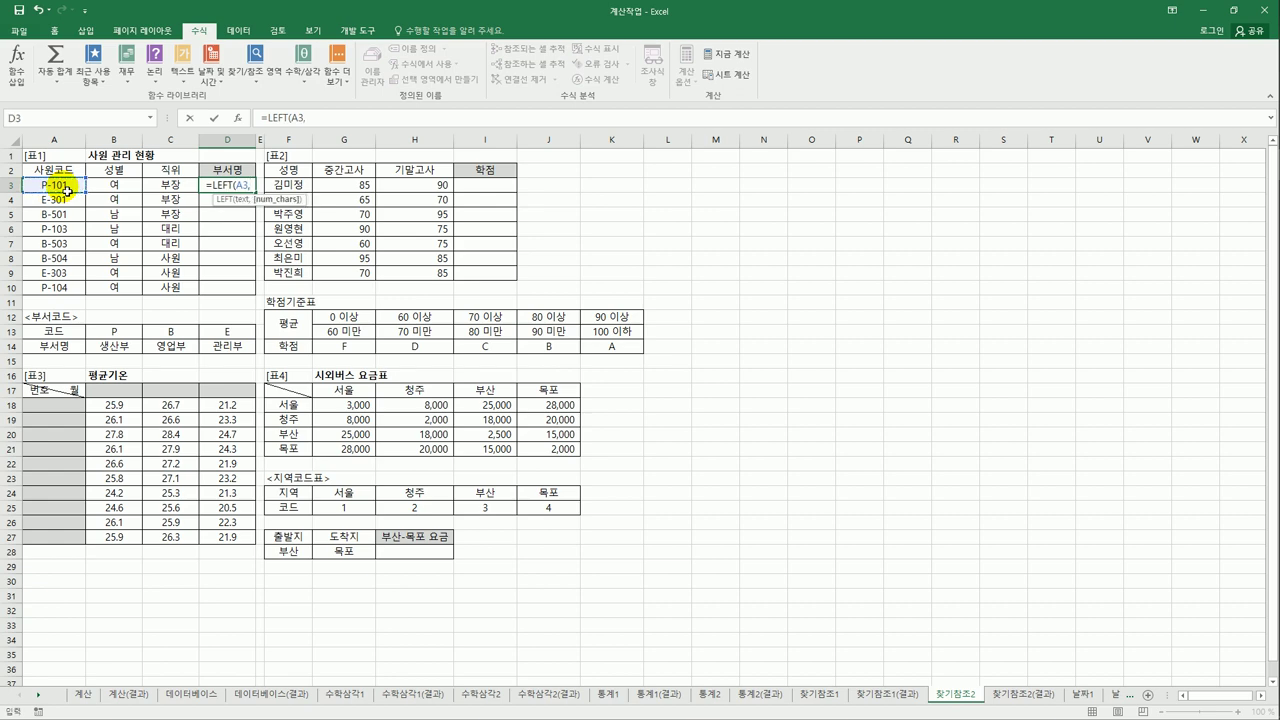
type("1")
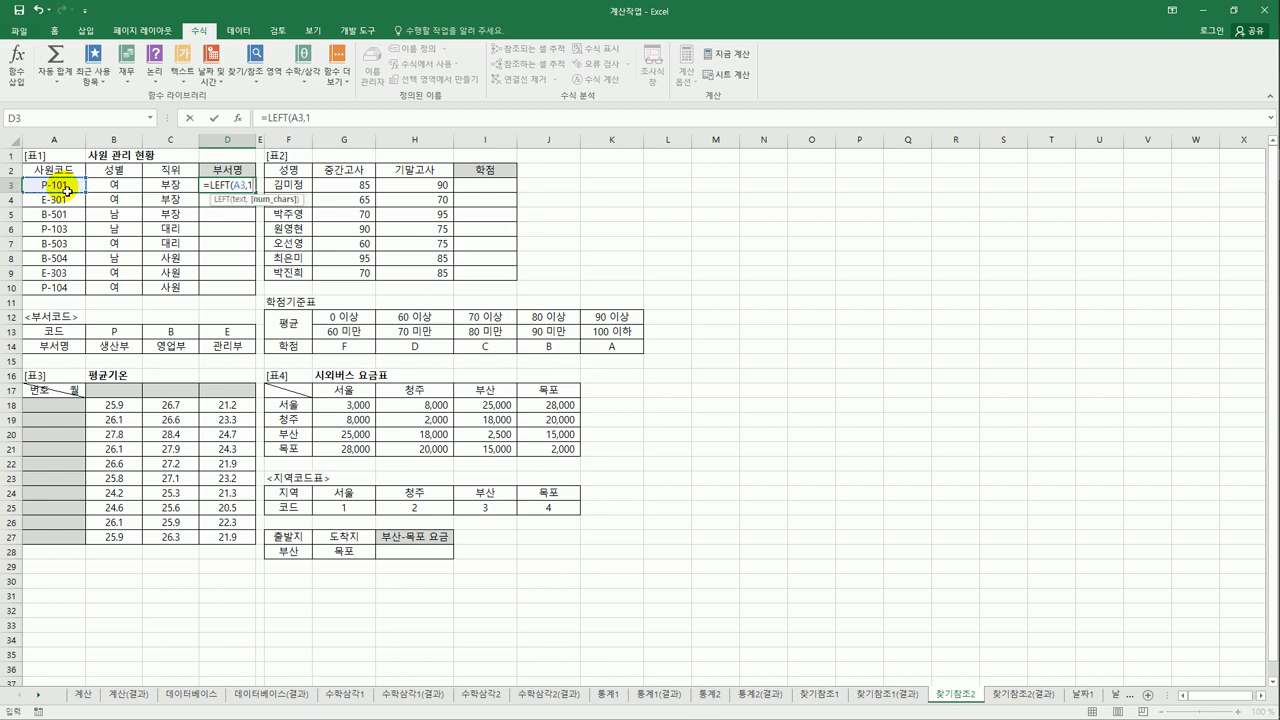
type(")")
key("Return")
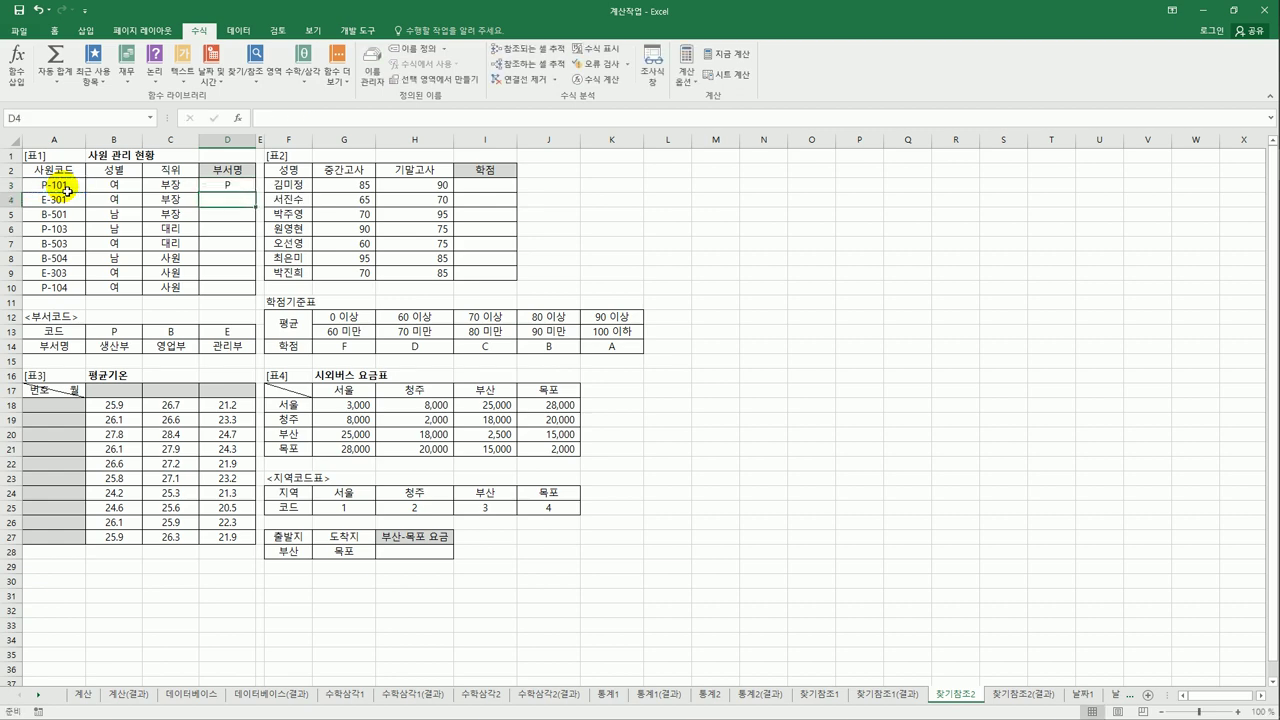
left_click(228, 185)
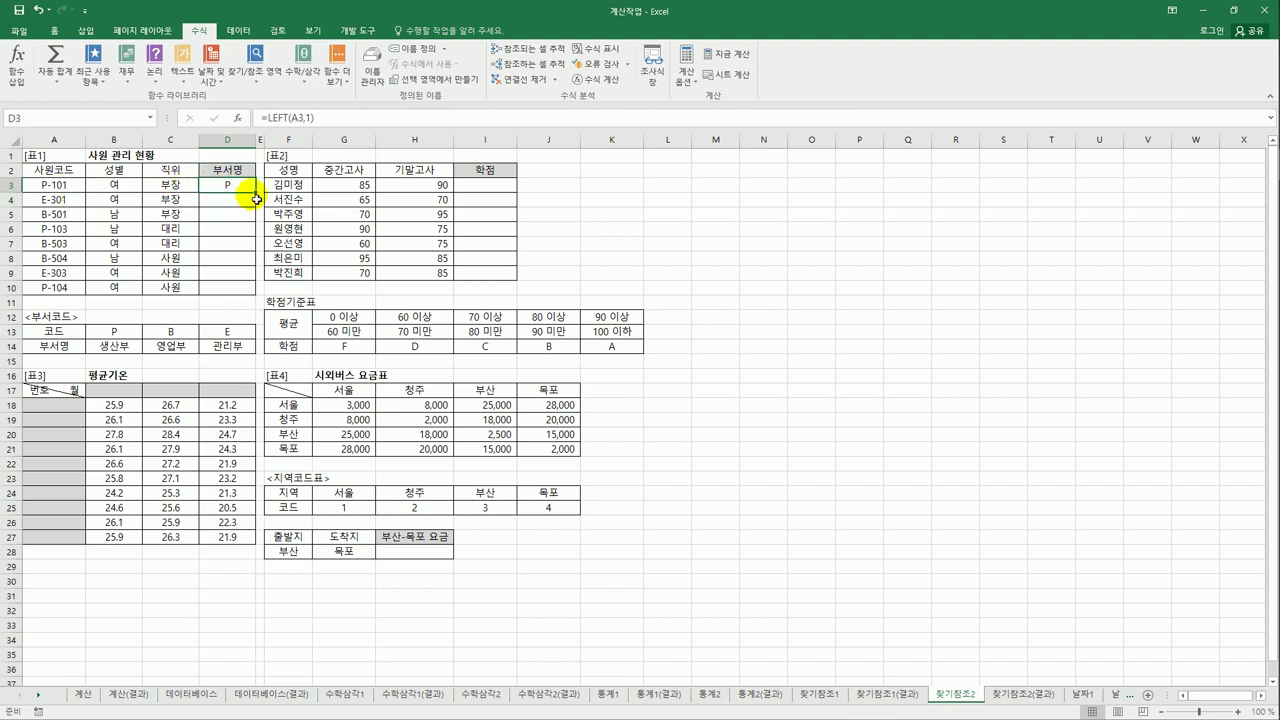
left_click_drag(259, 197, 260, 297)
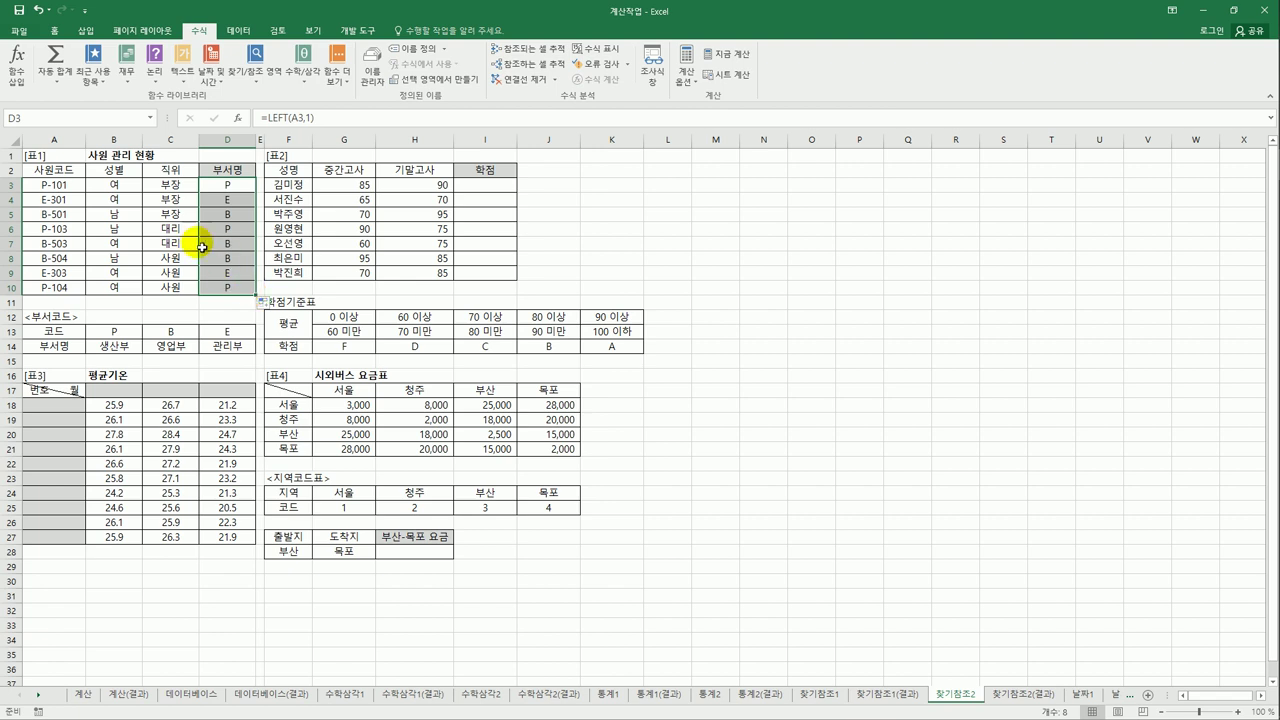
Nest the LEFT formula in D3 inside HLOOKUP as the lookup value, with $B$13:$D$14 as the lookup table
left_click(230, 186)
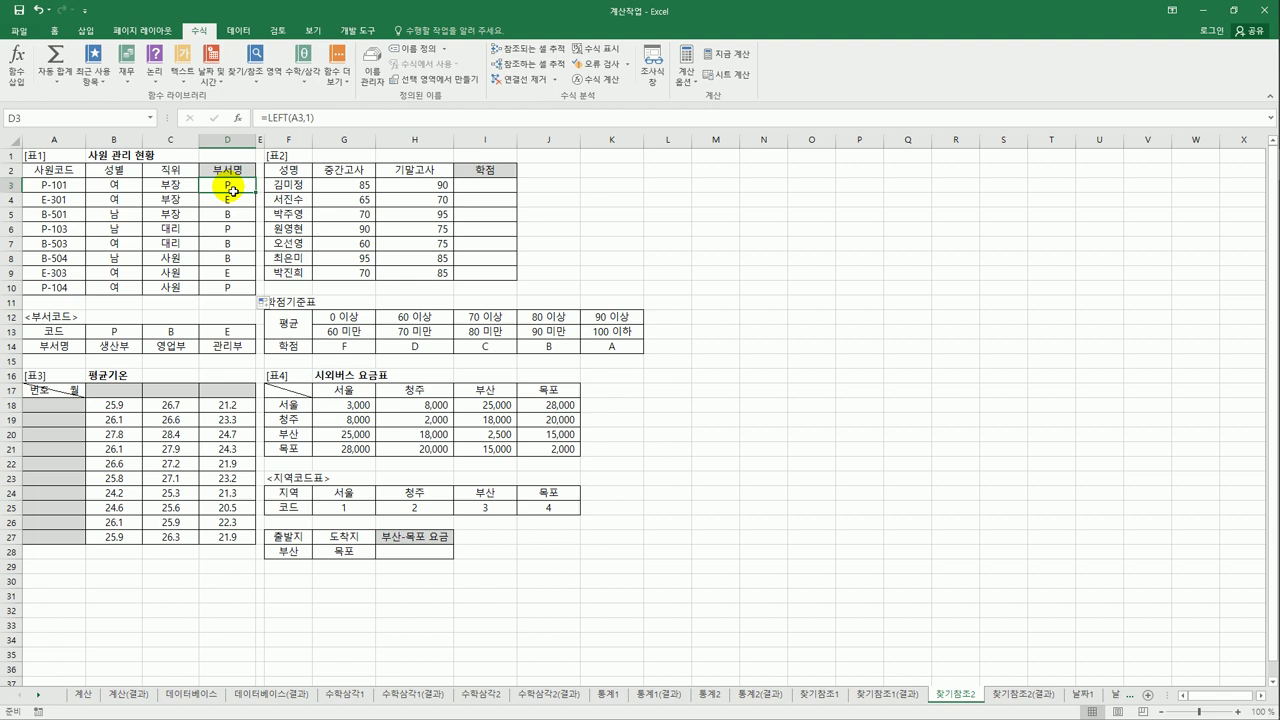
left_click(266, 118)
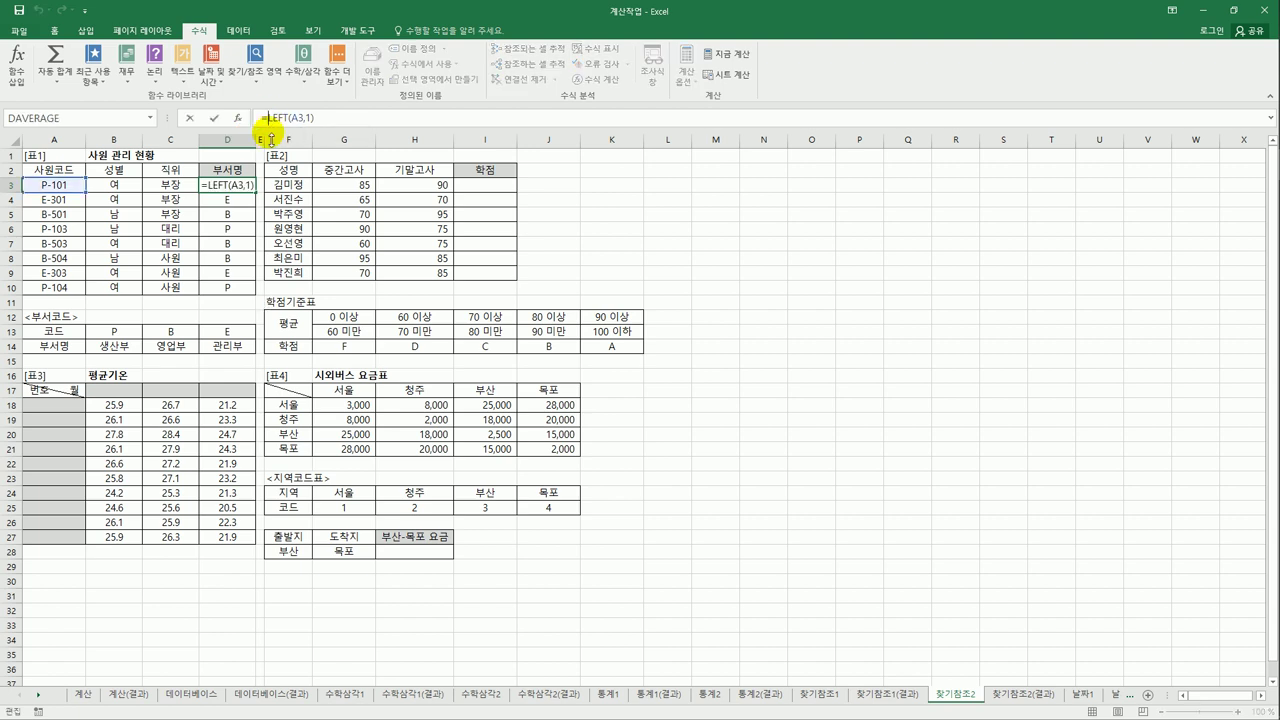
type("h")
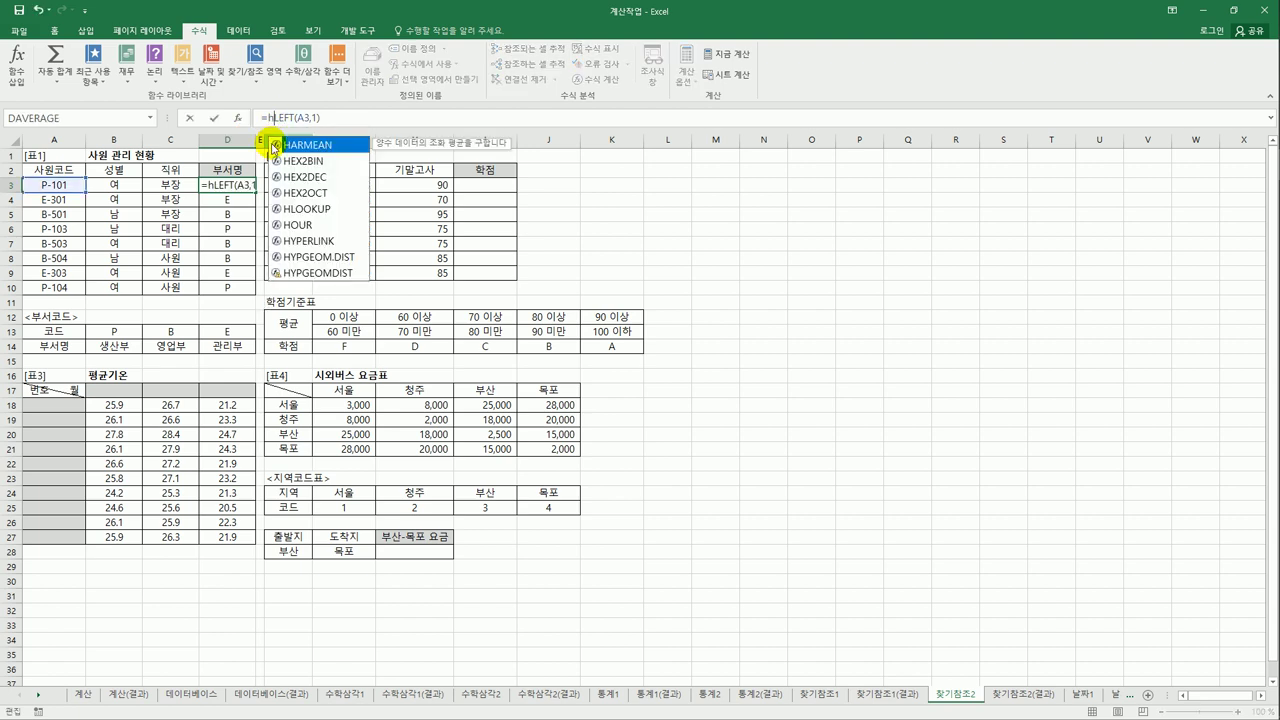
left_click(307, 209)
double_click(310, 212)
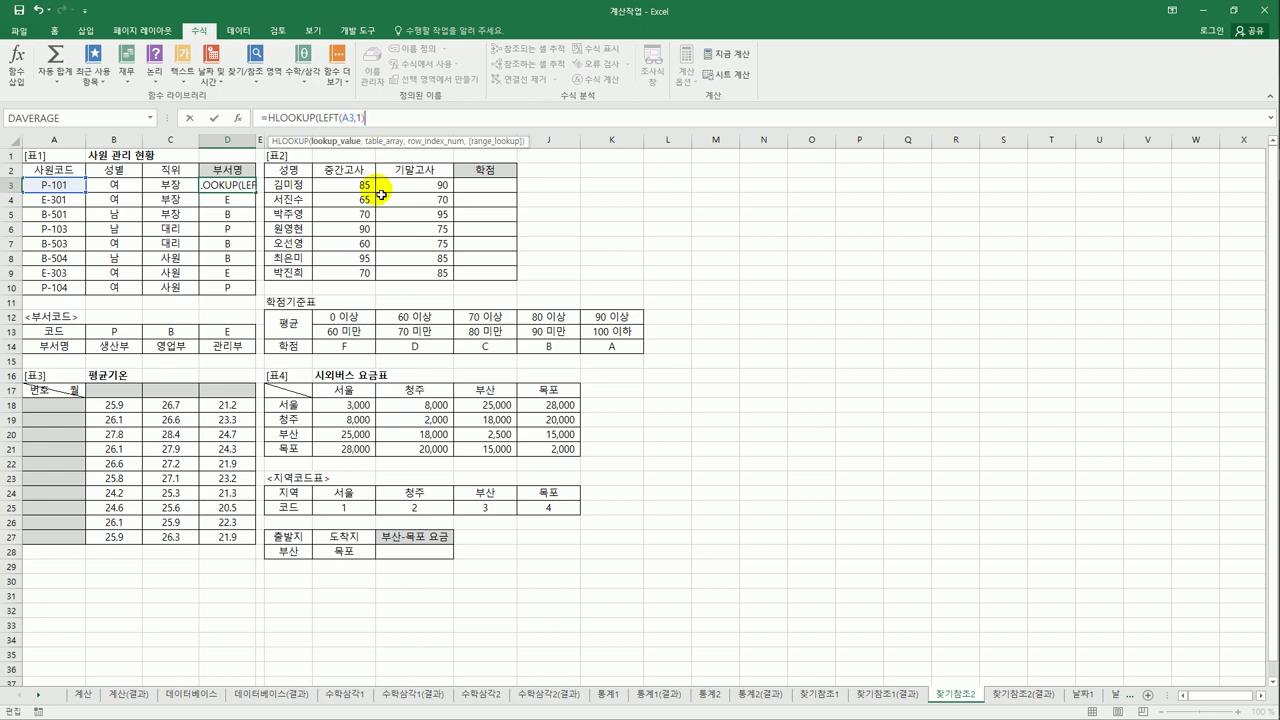
type(",")
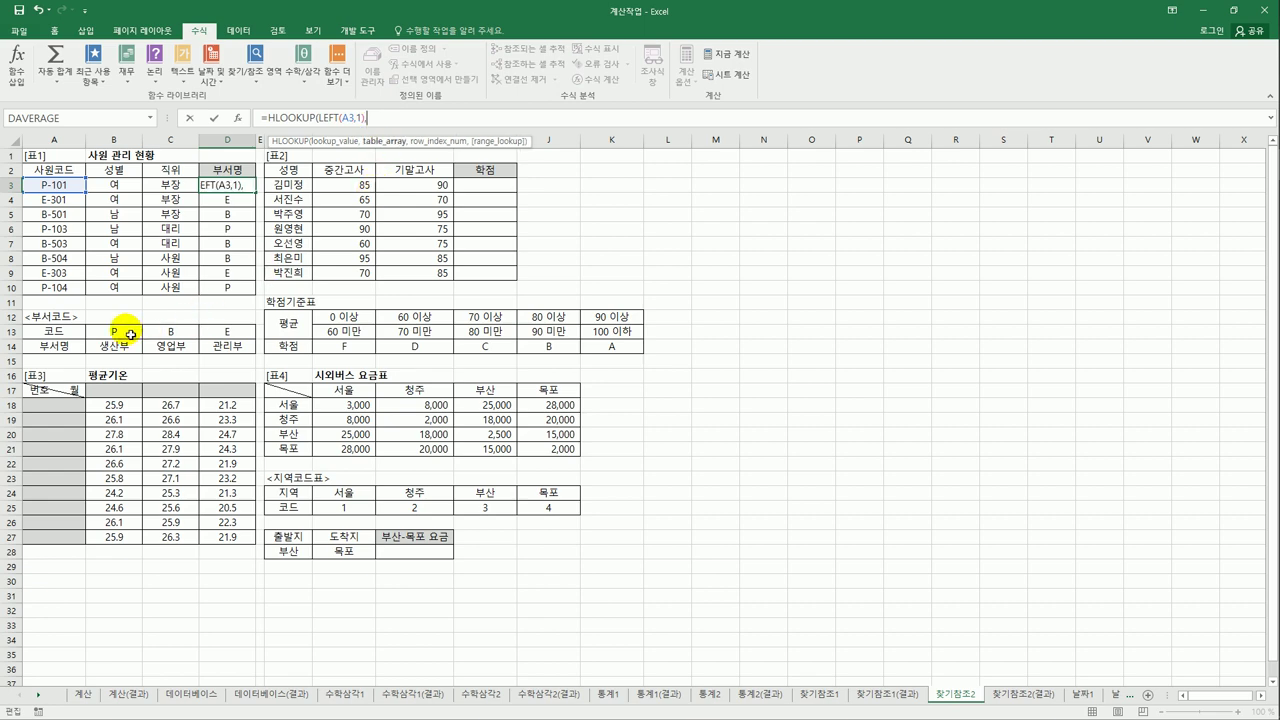
left_click_drag(110, 333, 226, 347)
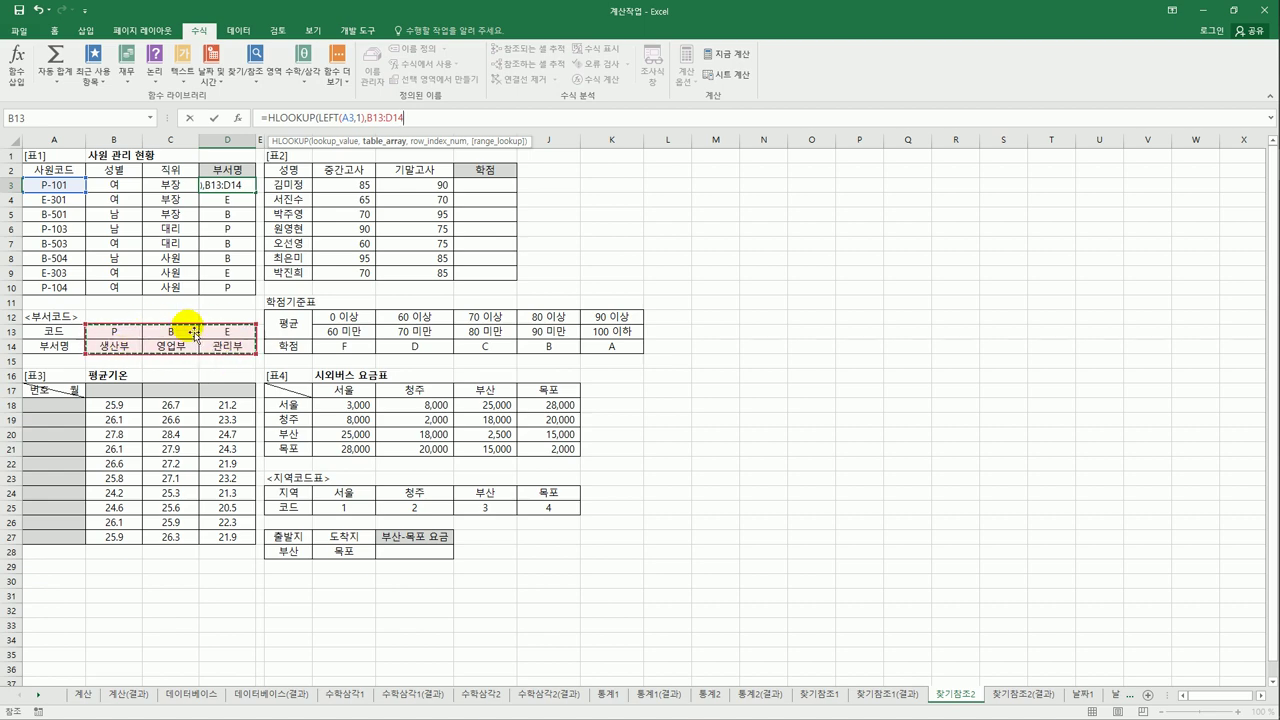
key("F4")
Complete the D3 HLOOKUP with row 2 and FALSE for an exact match, and fill the 부서명 column down to D10
type(",2")
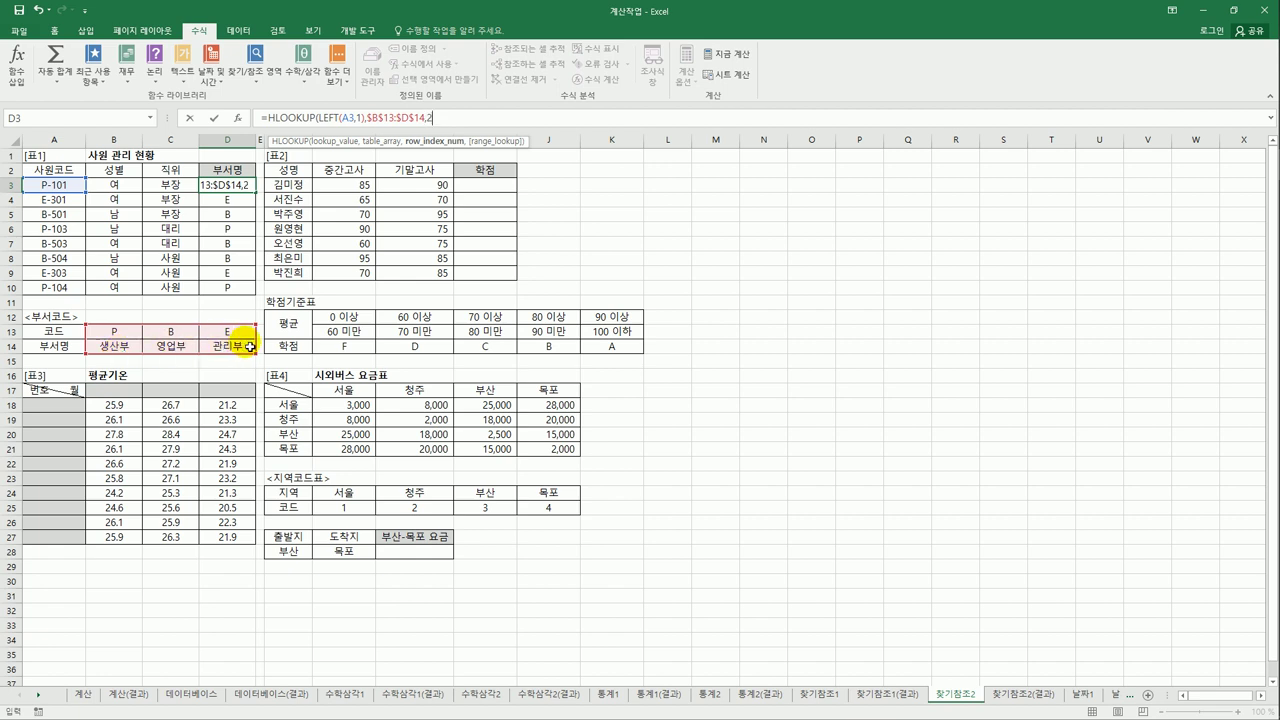
type(",")
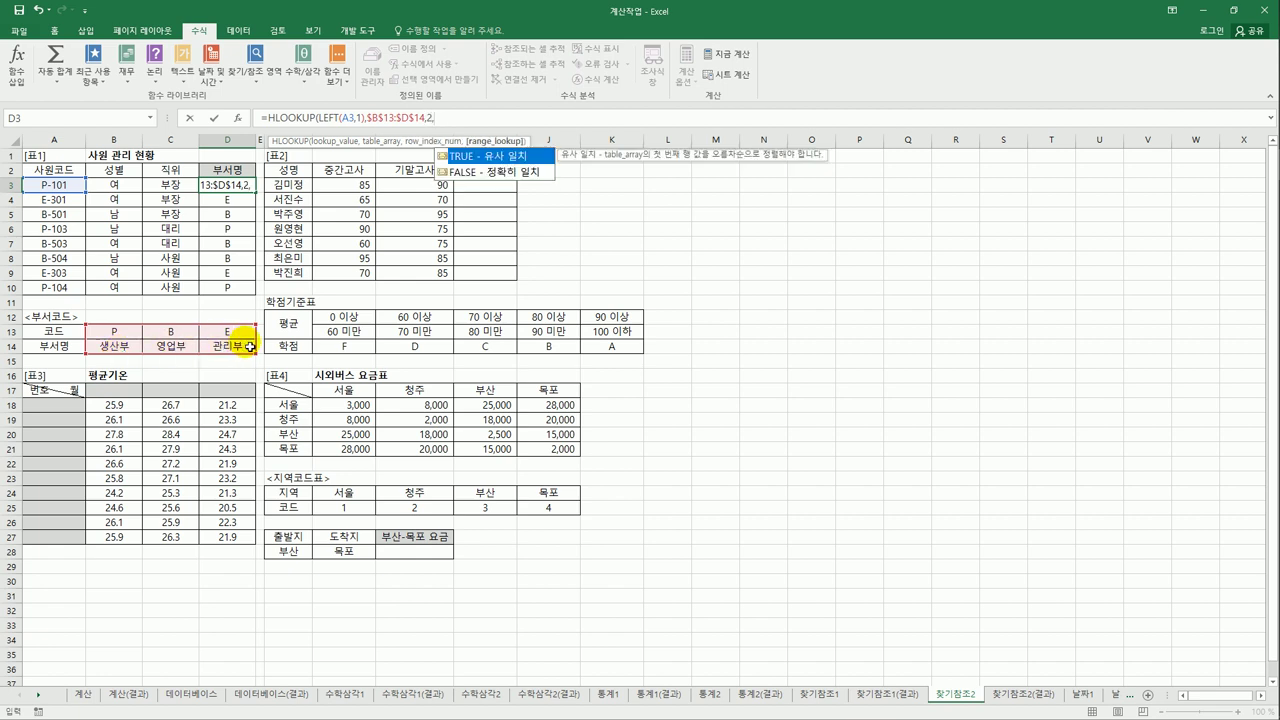
double_click(479, 172)
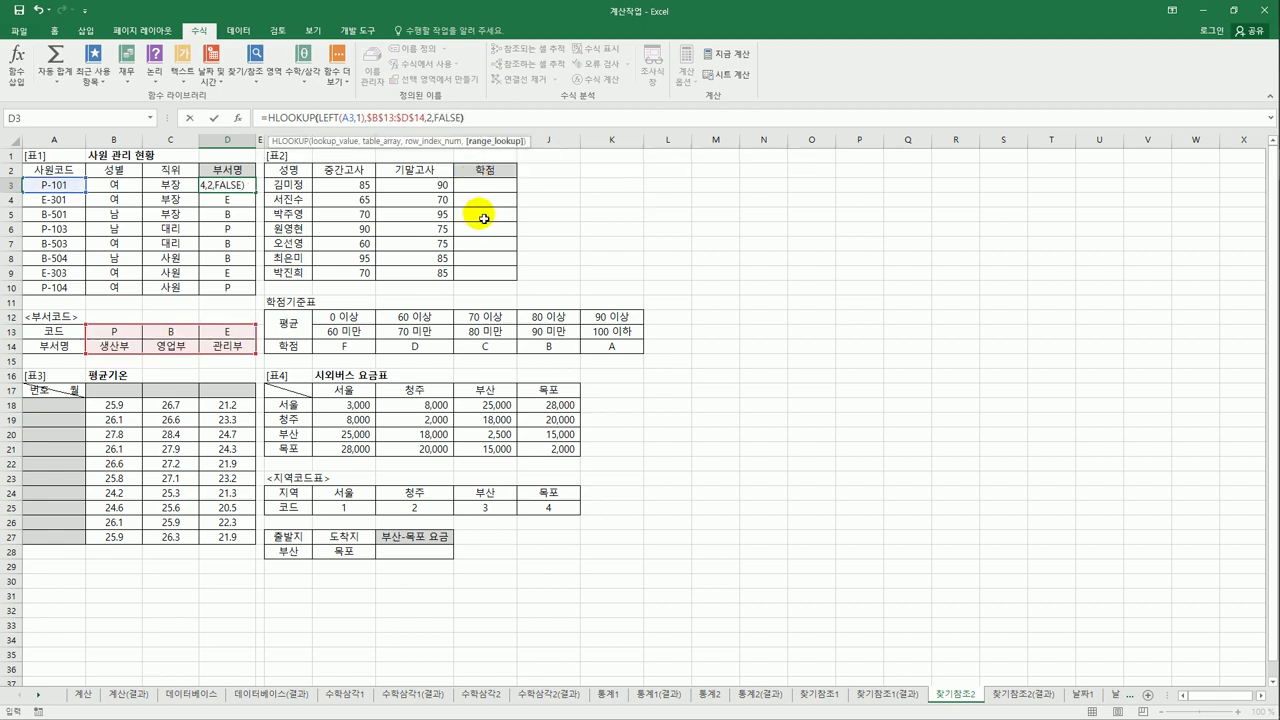
type(")")
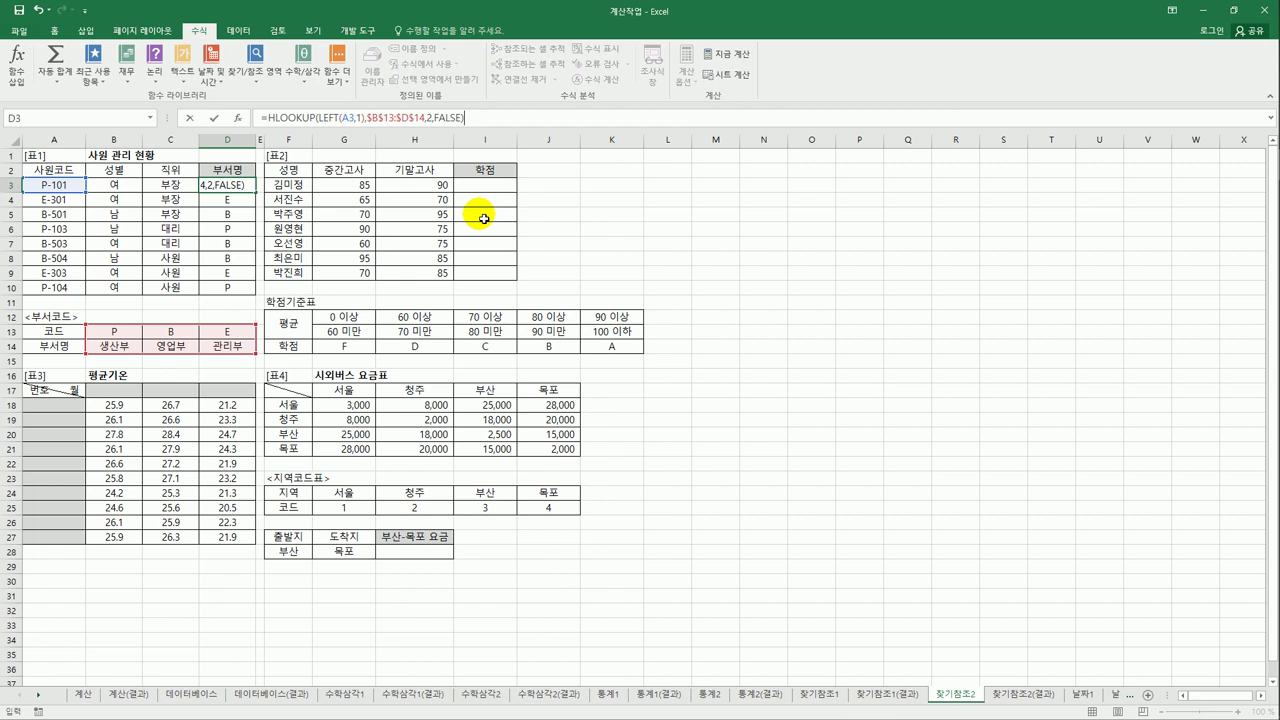
key("Return")
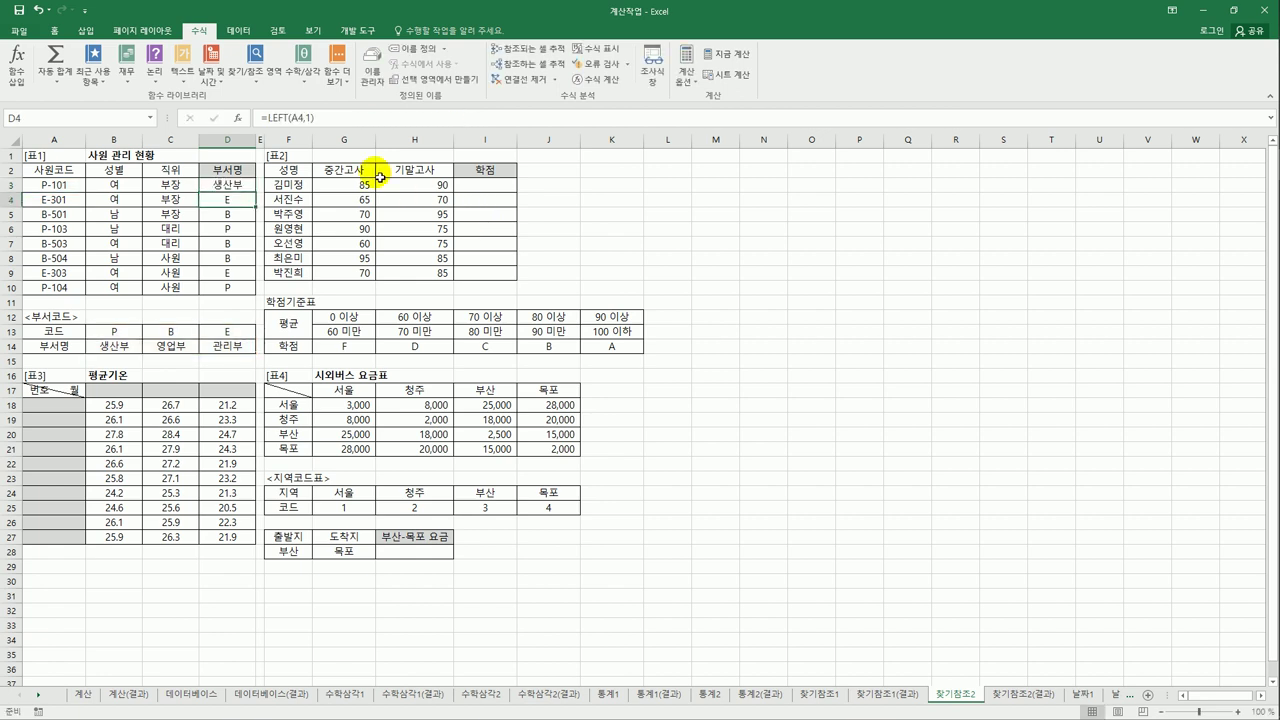
left_click(244, 185)
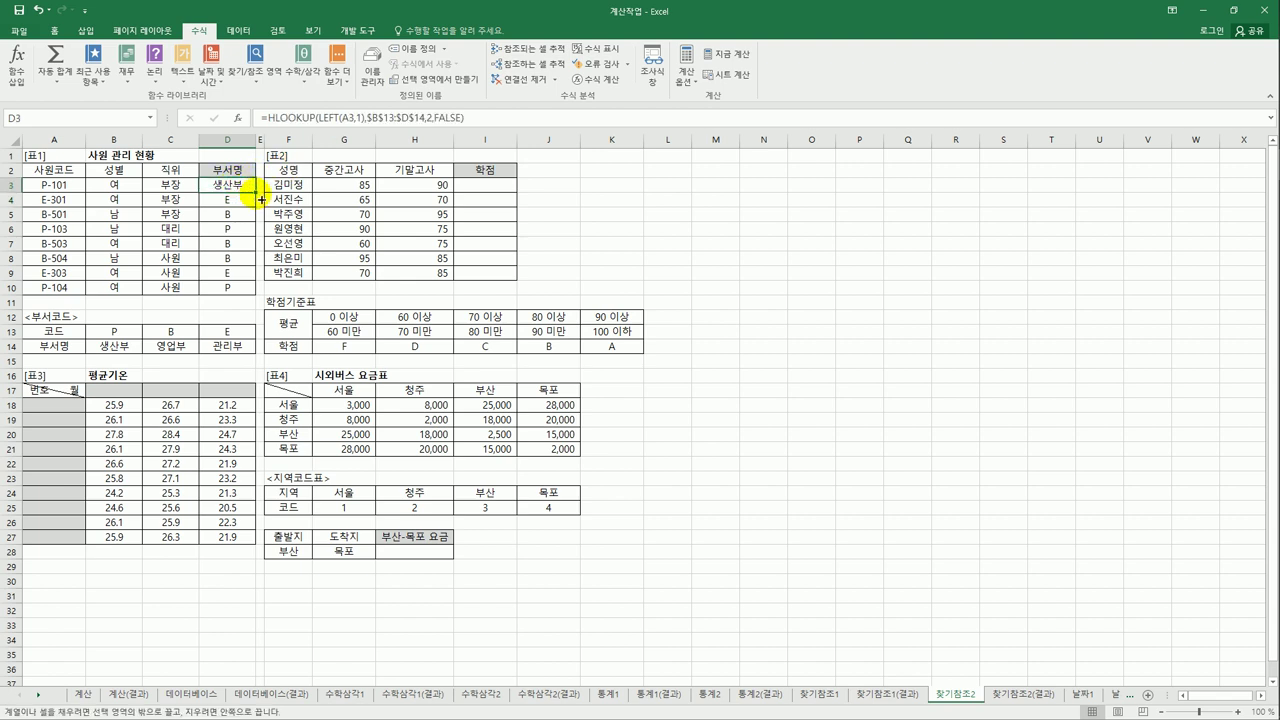
left_click_drag(257, 196, 259, 300)
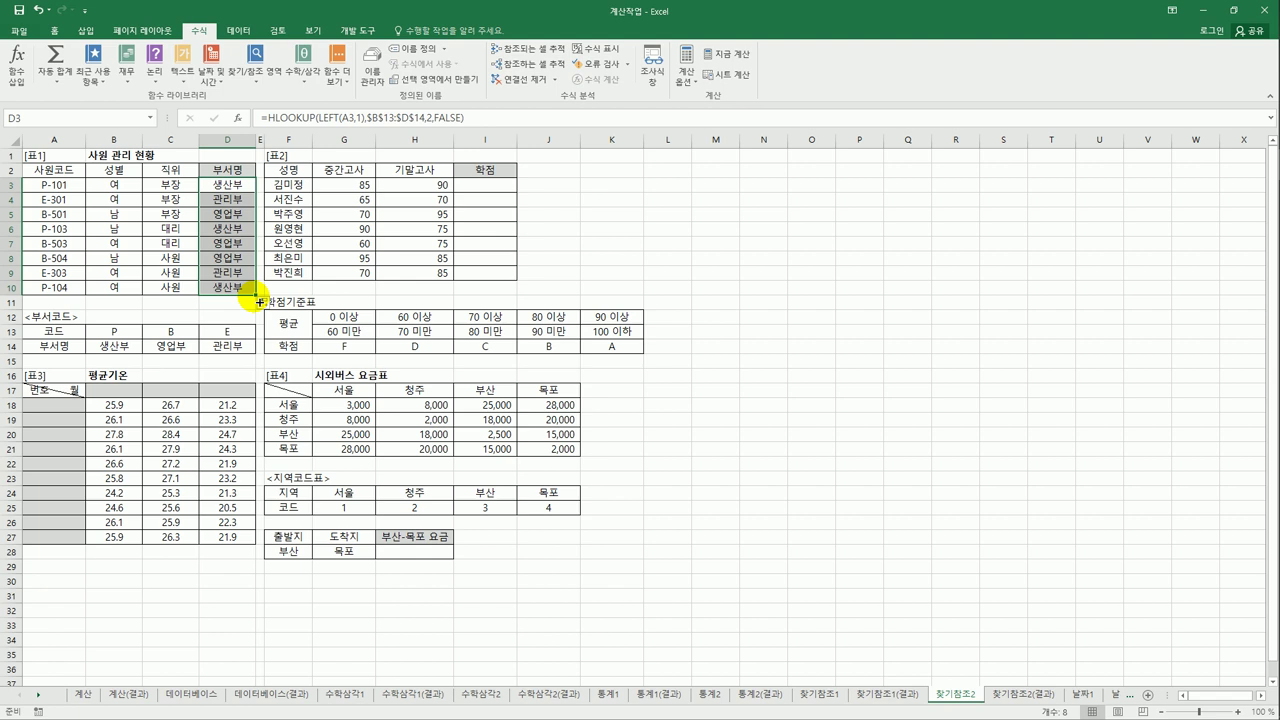
Examine the 중간고사 and 기말고사 scores in 표2 and each average range with its grade in the 학점기준표
left_click(486, 188)
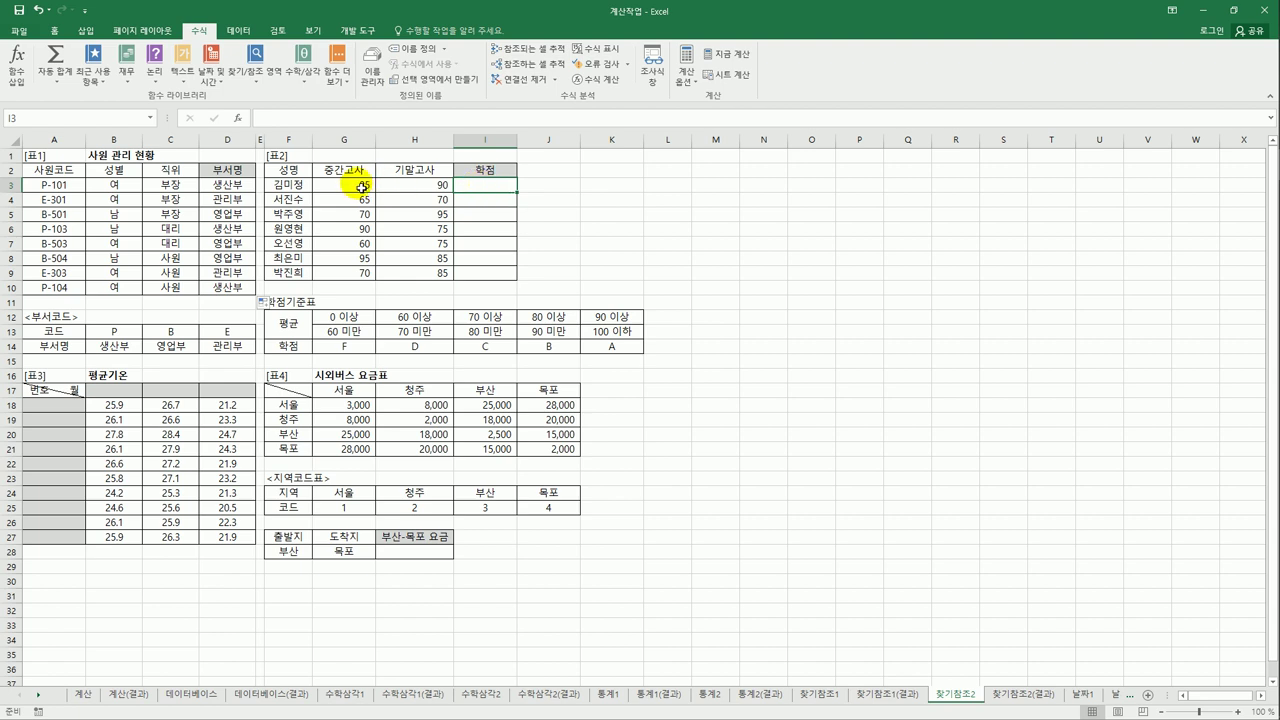
left_click_drag(340, 185, 427, 187)
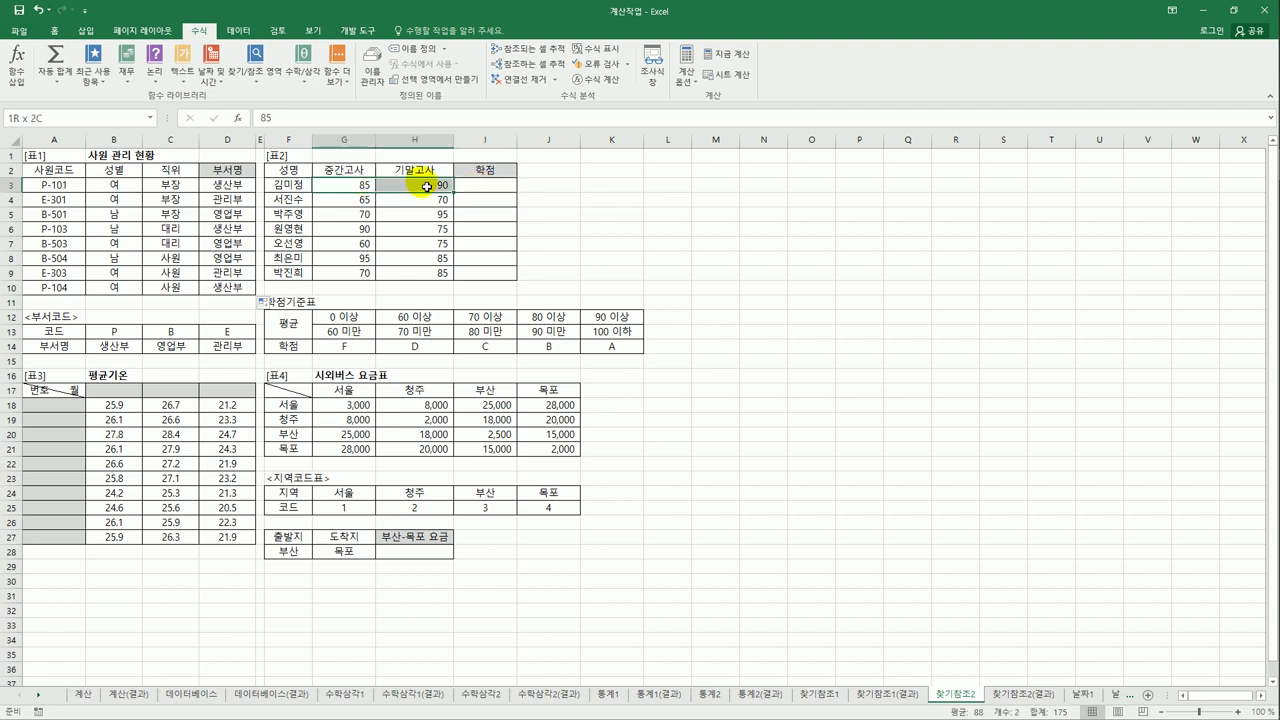
left_click_drag(427, 187, 427, 187)
left_click(343, 320)
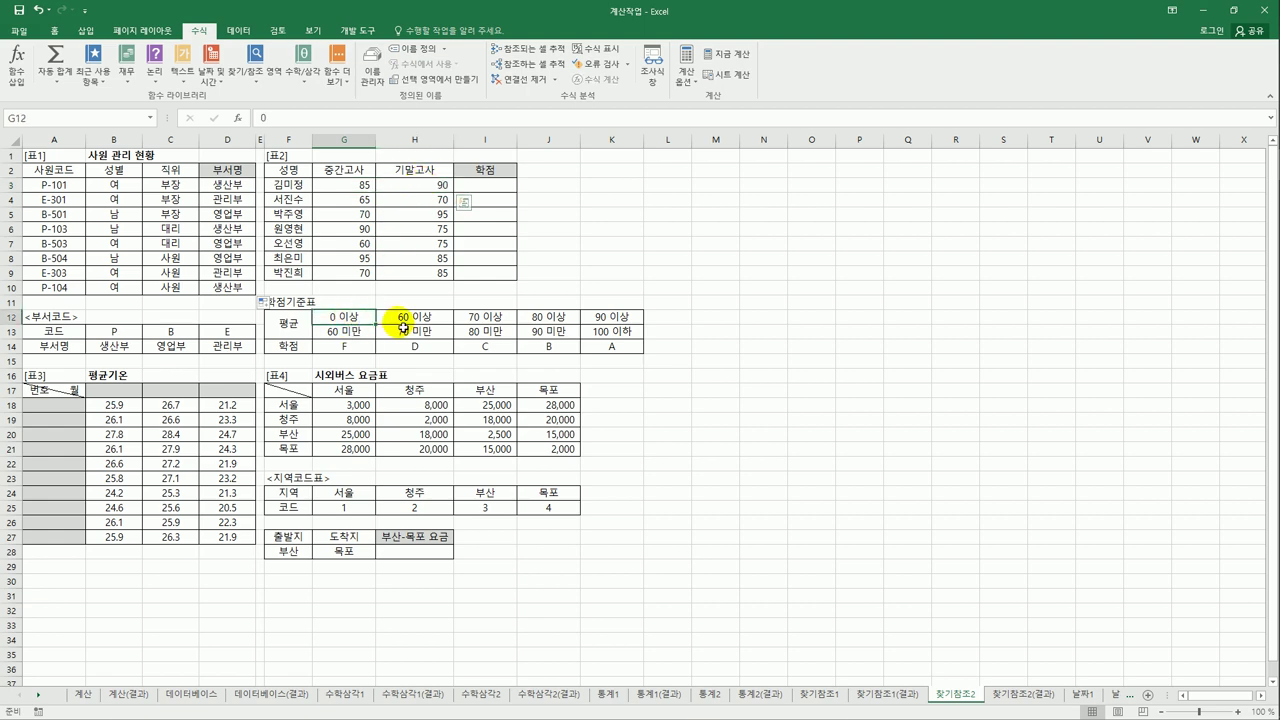
left_click_drag(403, 327, 617, 352)
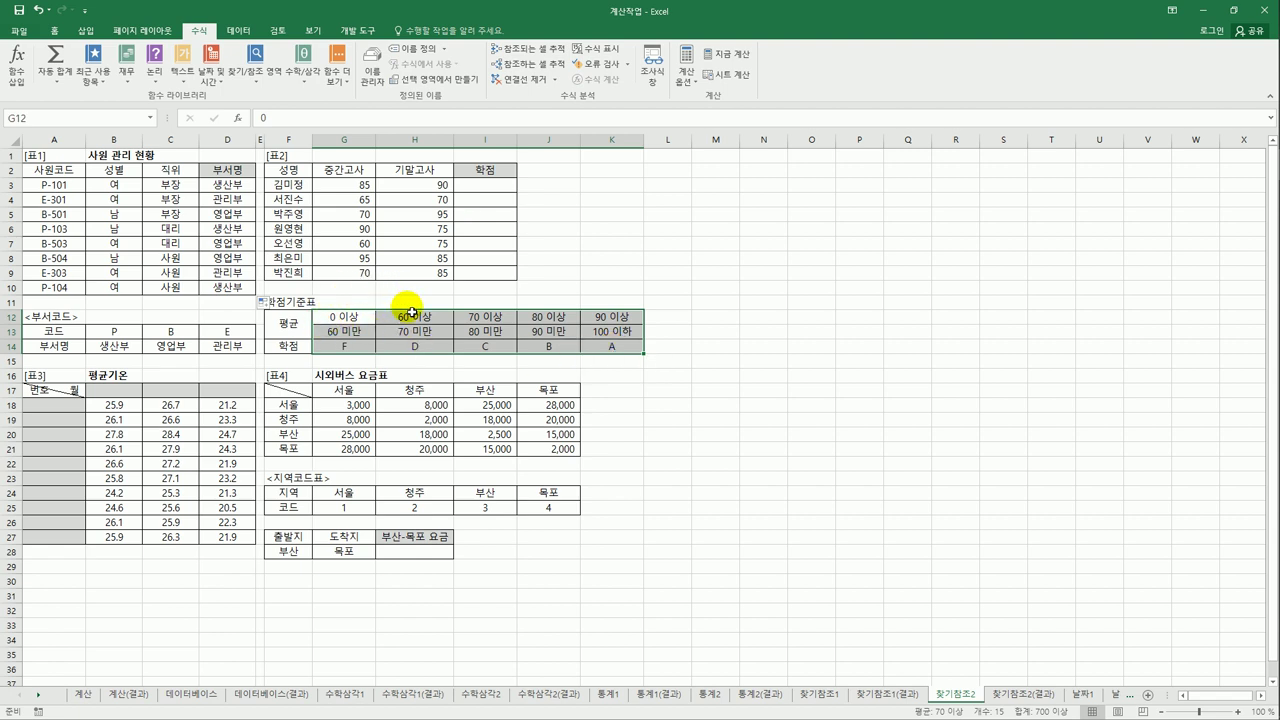
left_click(358, 330)
left_click(428, 317)
left_click_drag(428, 317, 428, 352)
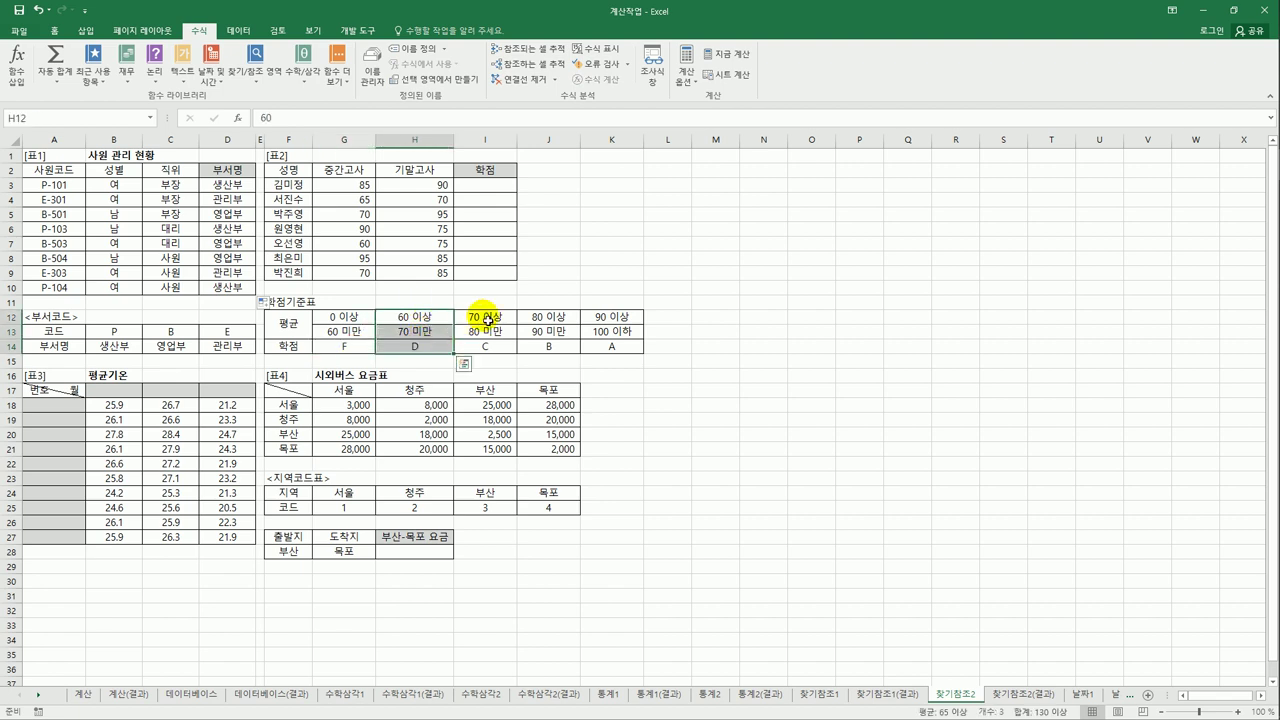
left_click_drag(486, 318, 486, 349)
left_click(563, 322)
left_click_drag(563, 325, 614, 349)
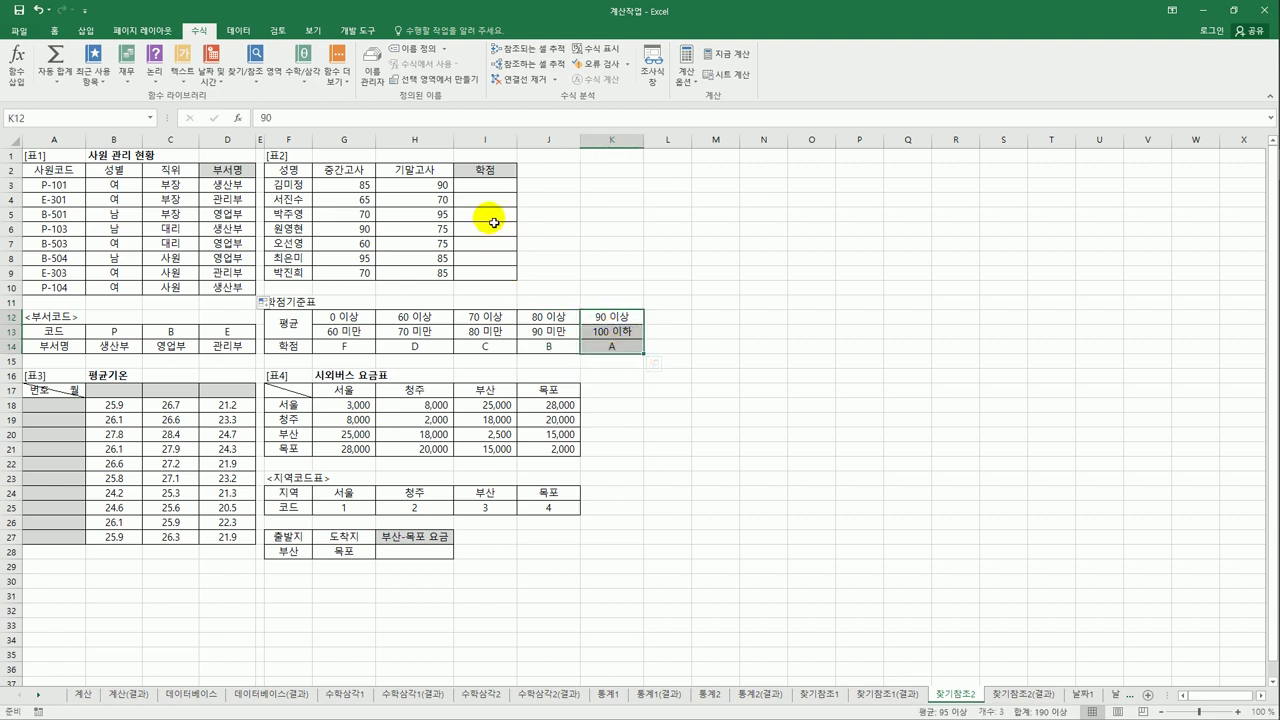
Enter =AVERAGE(G3:H3) in I3 to average the 중간고사 and 기말고사 scores, and fill it down to I9
left_click(487, 188)
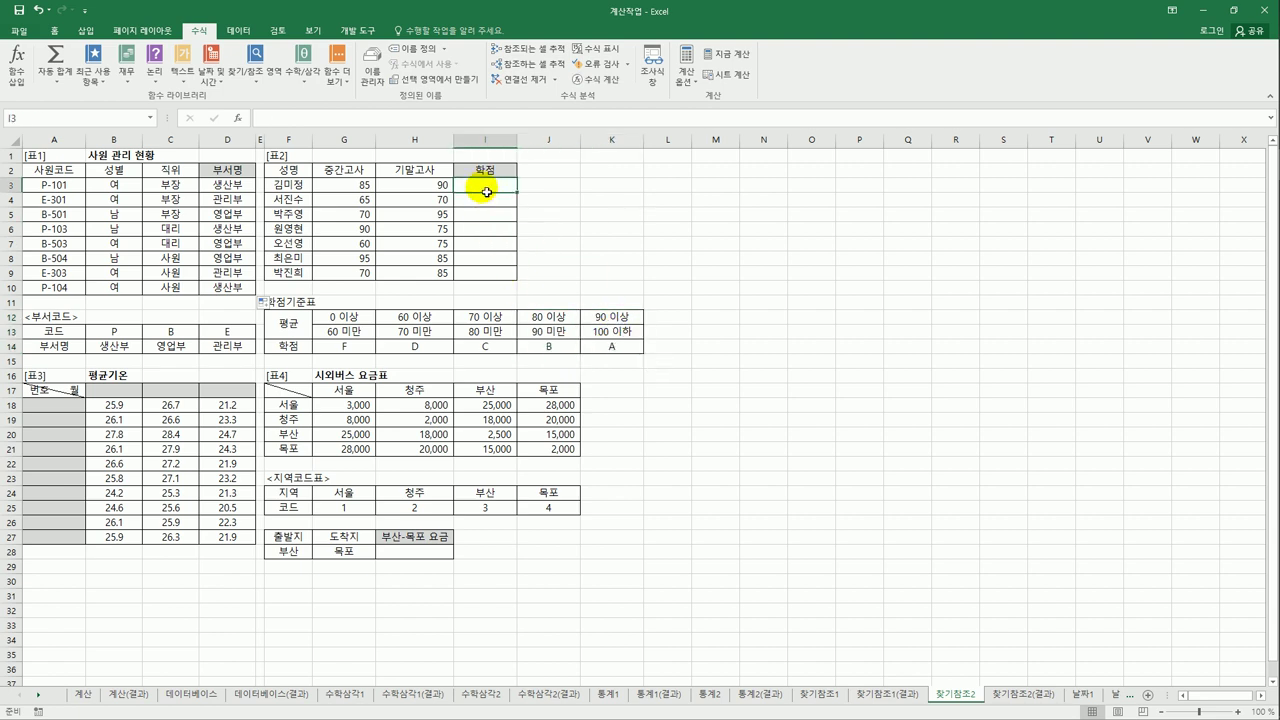
type("av")
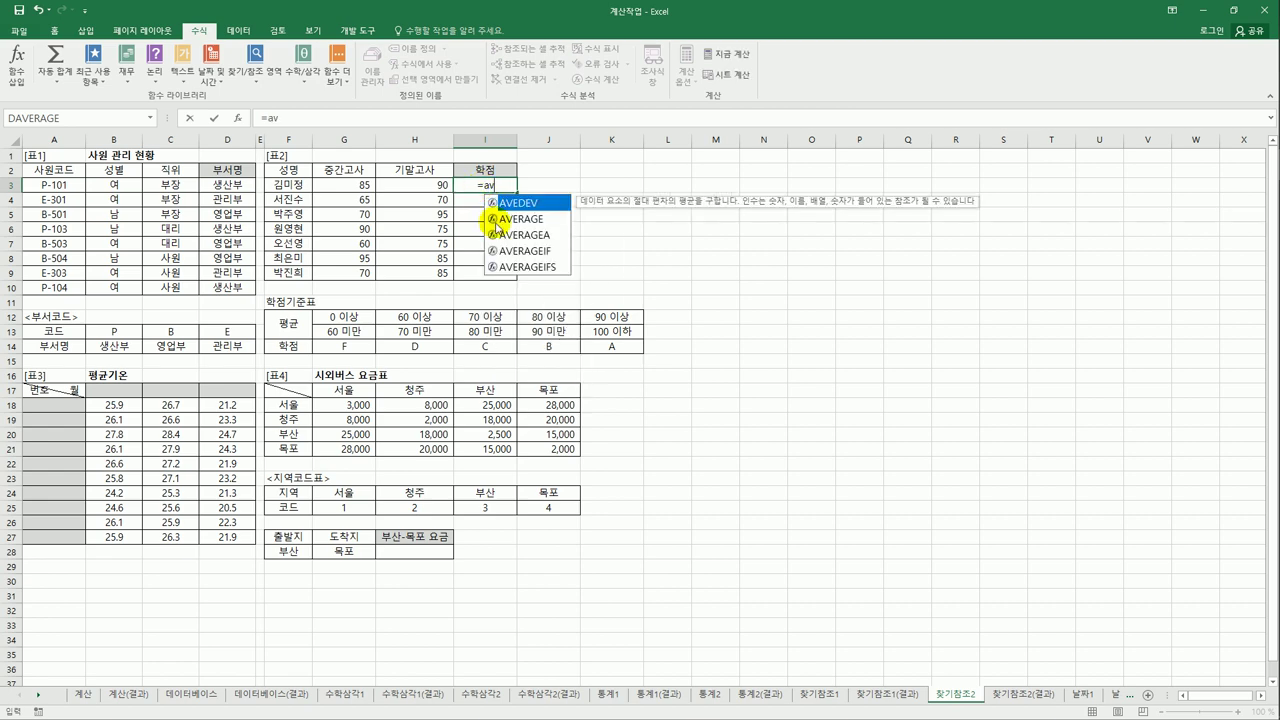
double_click(492, 218)
left_click_drag(372, 184, 414, 180)
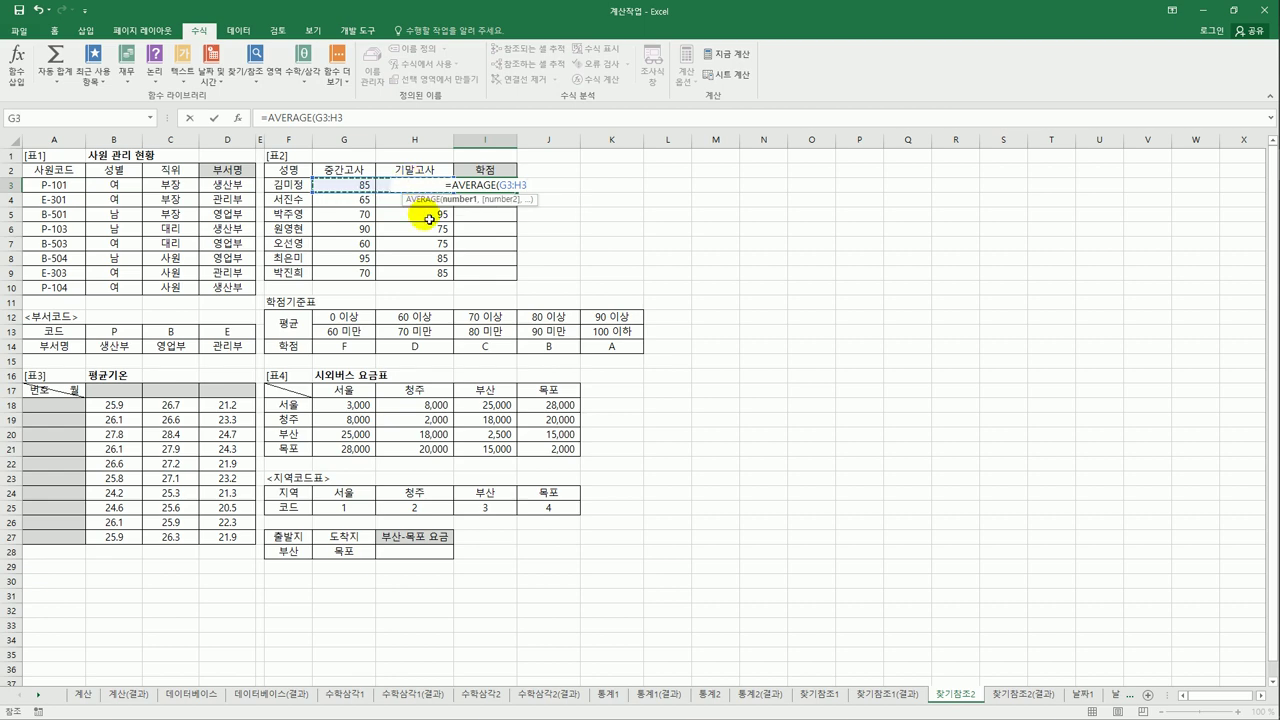
key("Return")
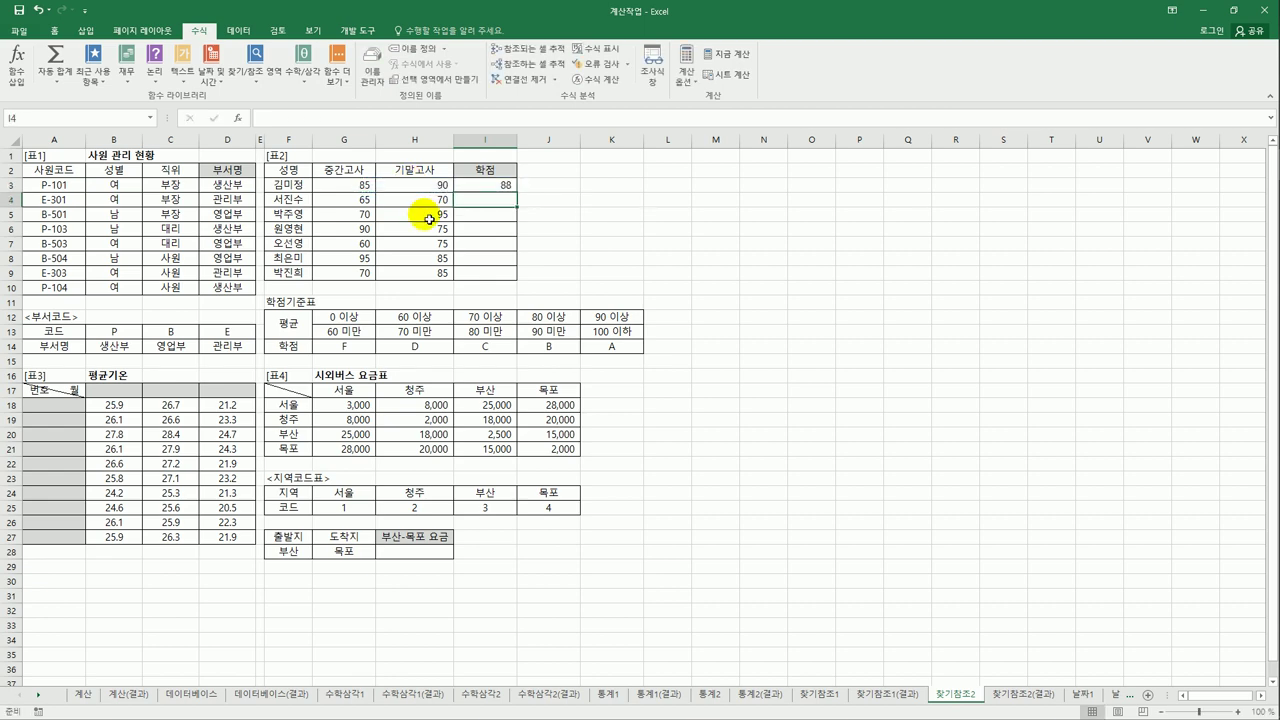
left_click(497, 184)
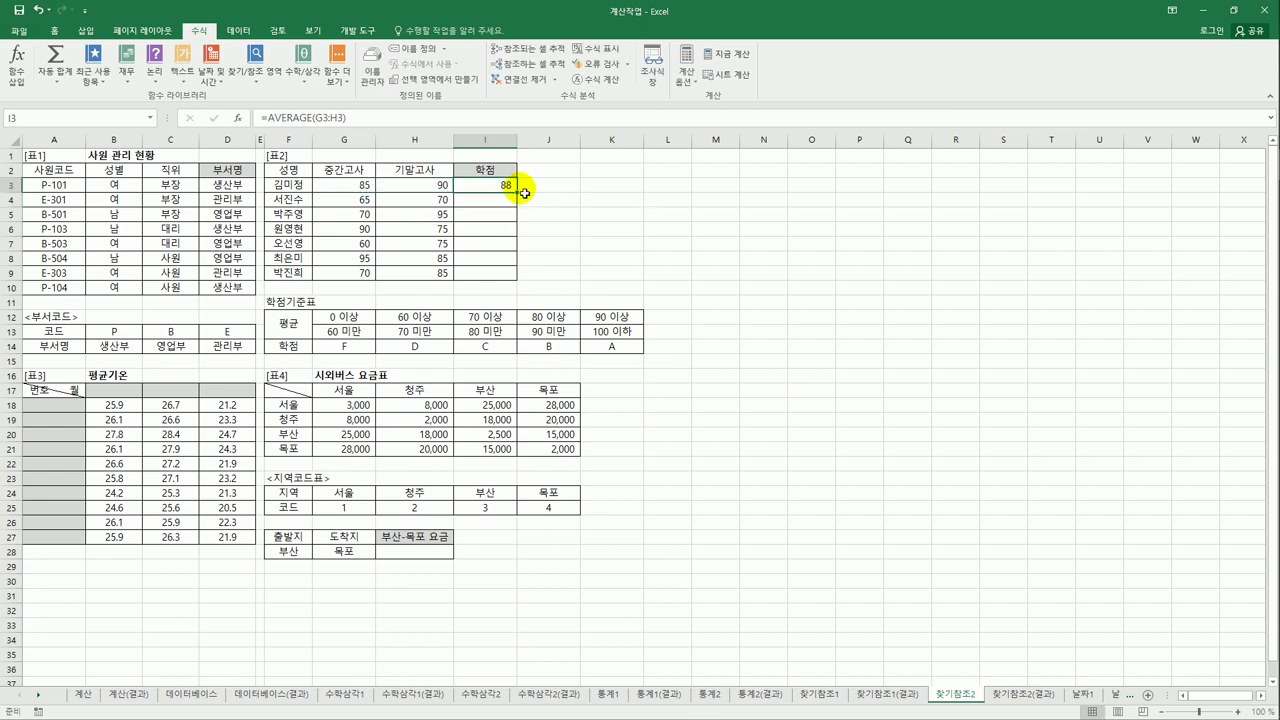
left_click_drag(518, 192, 522, 285)
left_click(500, 184)
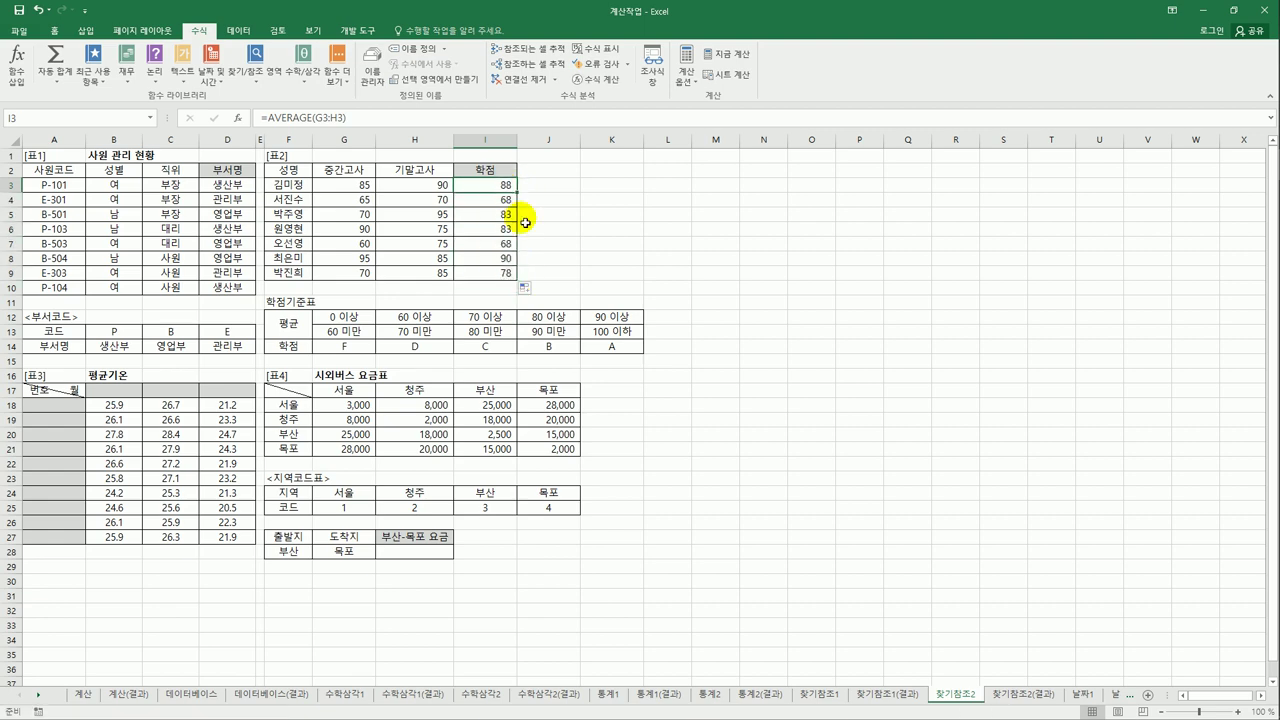
left_click(506, 200)
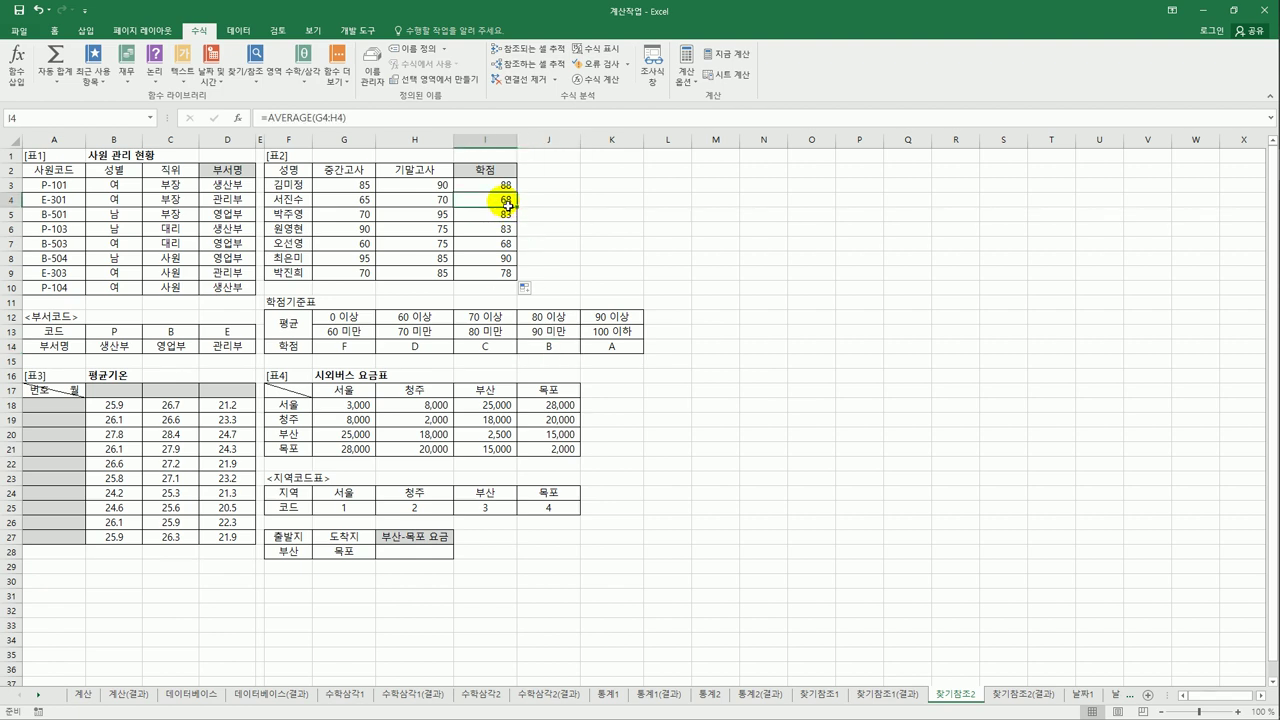
Nest the AVERAGE formula in I3 inside HLOOKUP as the lookup value, with $G$12:$K$14 as the lookup table
left_click(494, 188)
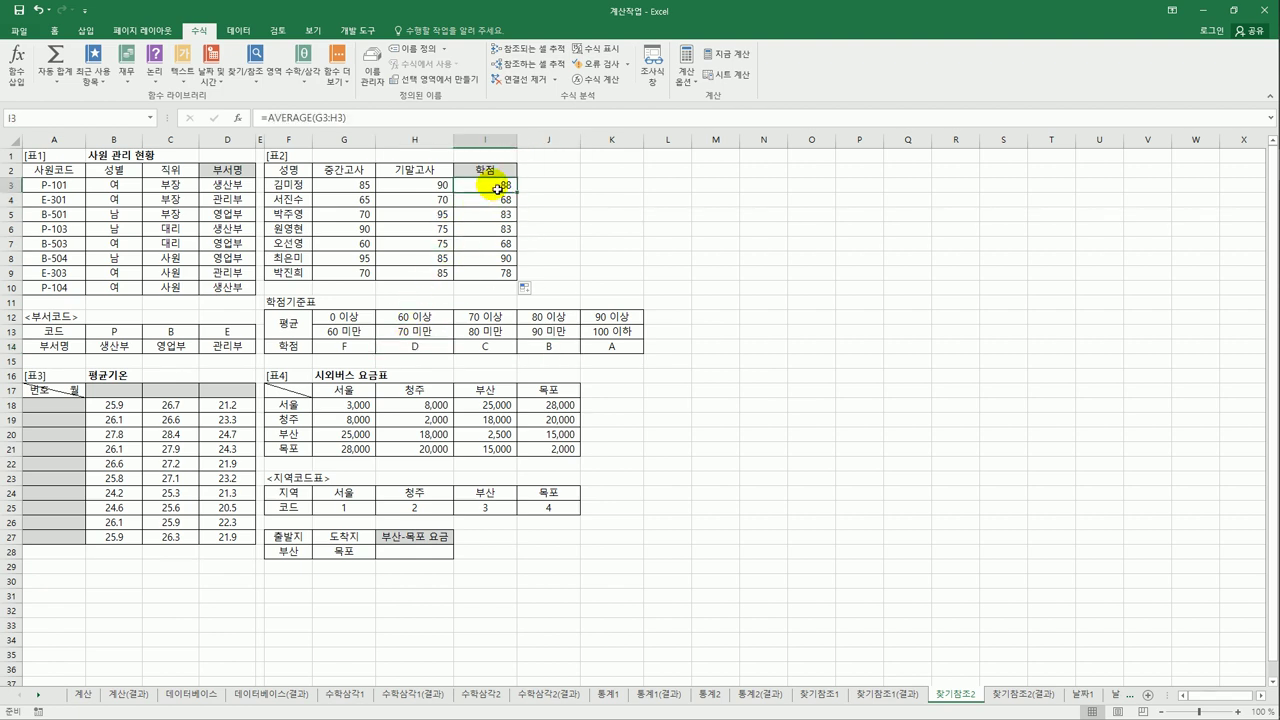
left_click(265, 118)
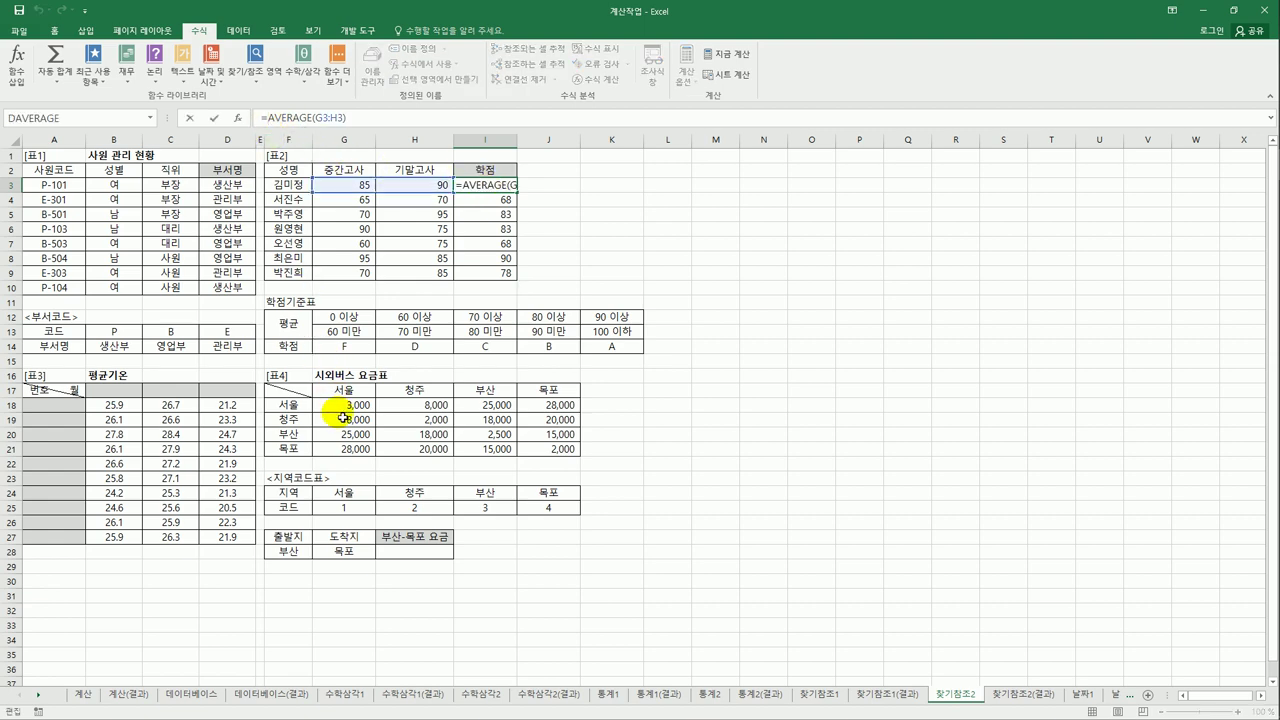
type("hl")
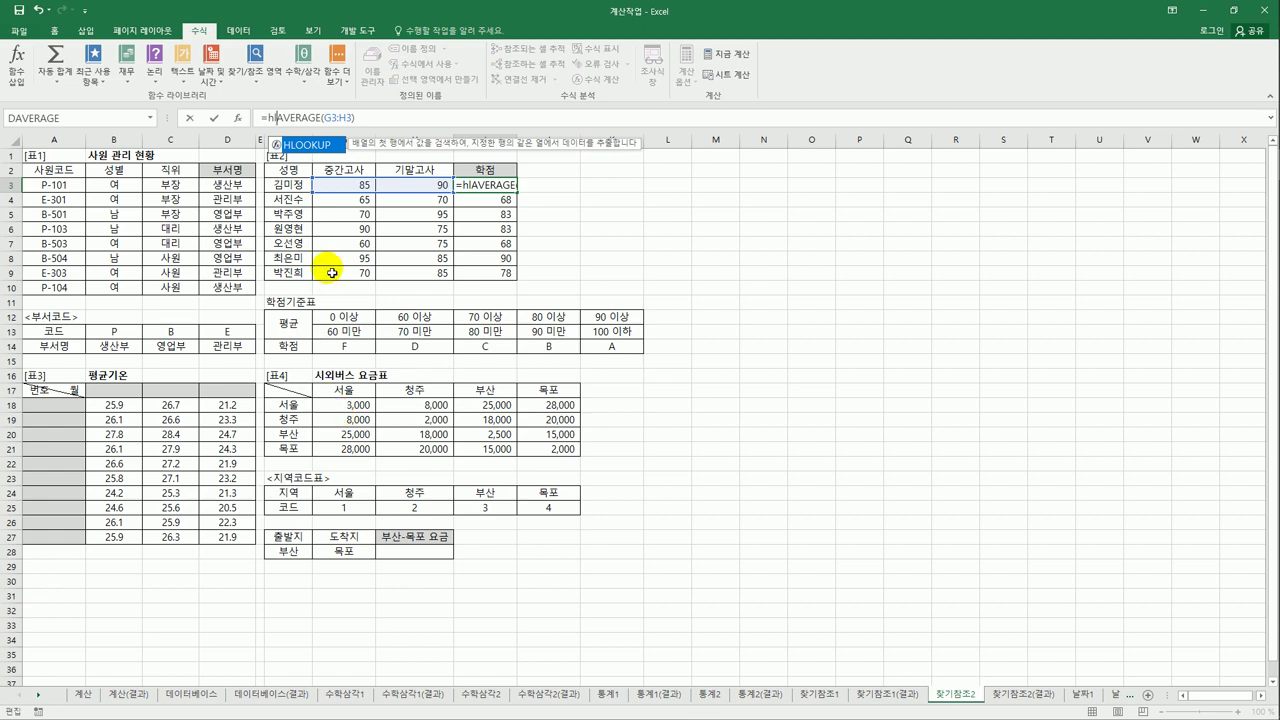
double_click(309, 148)
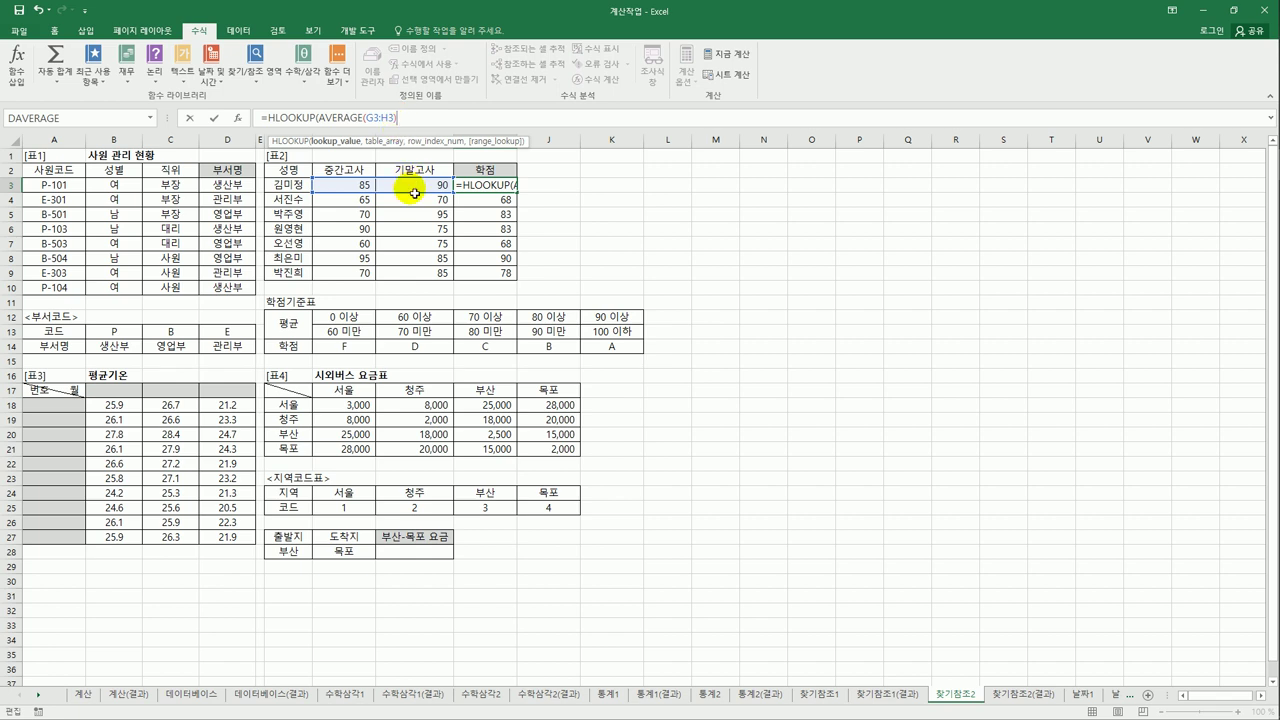
type(",")
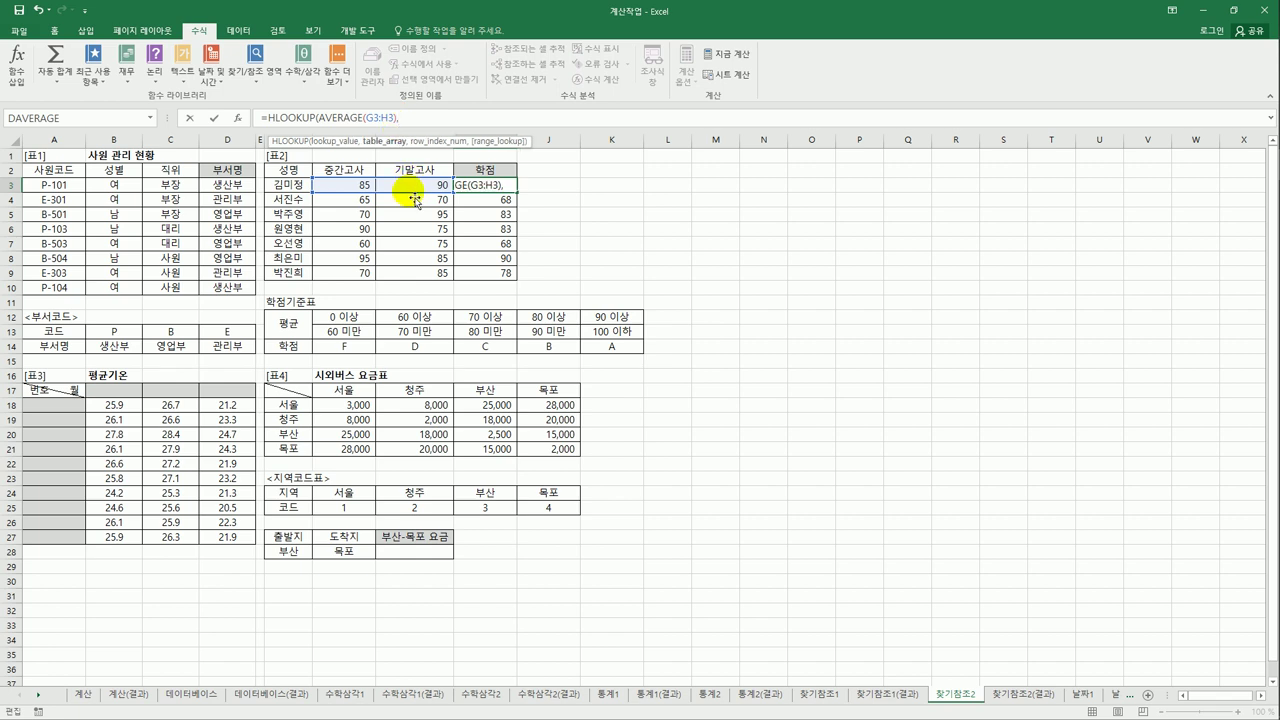
left_click_drag(343, 320, 590, 352)
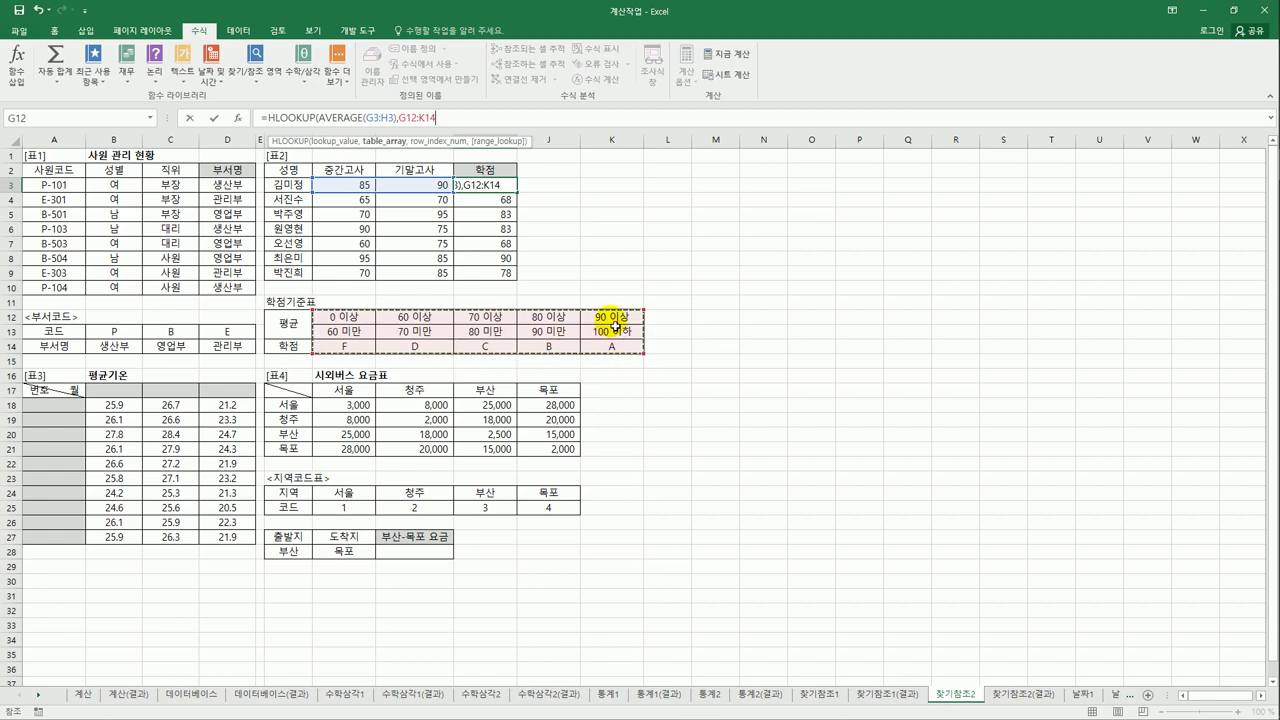
key("F4")
Complete the I3 HLOOKUP with row 3 and TRUE for an approximate match, and fill the 학점 column down to I9
type(",3,")
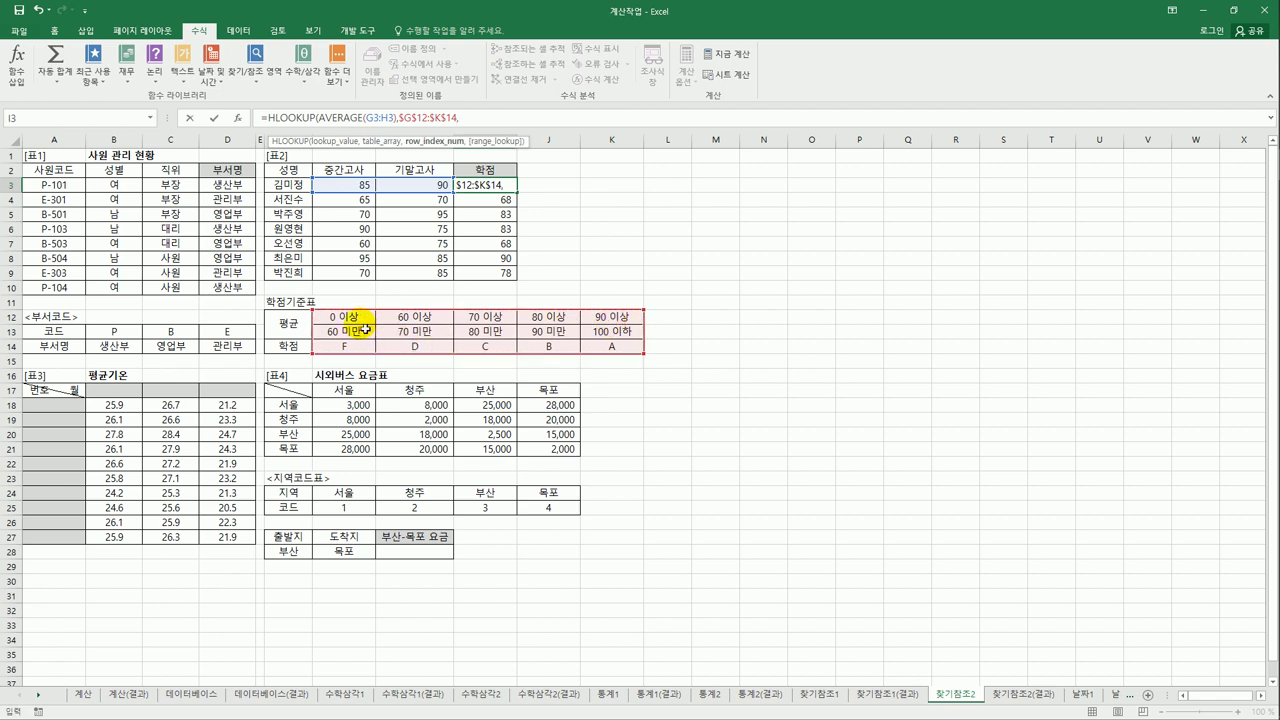
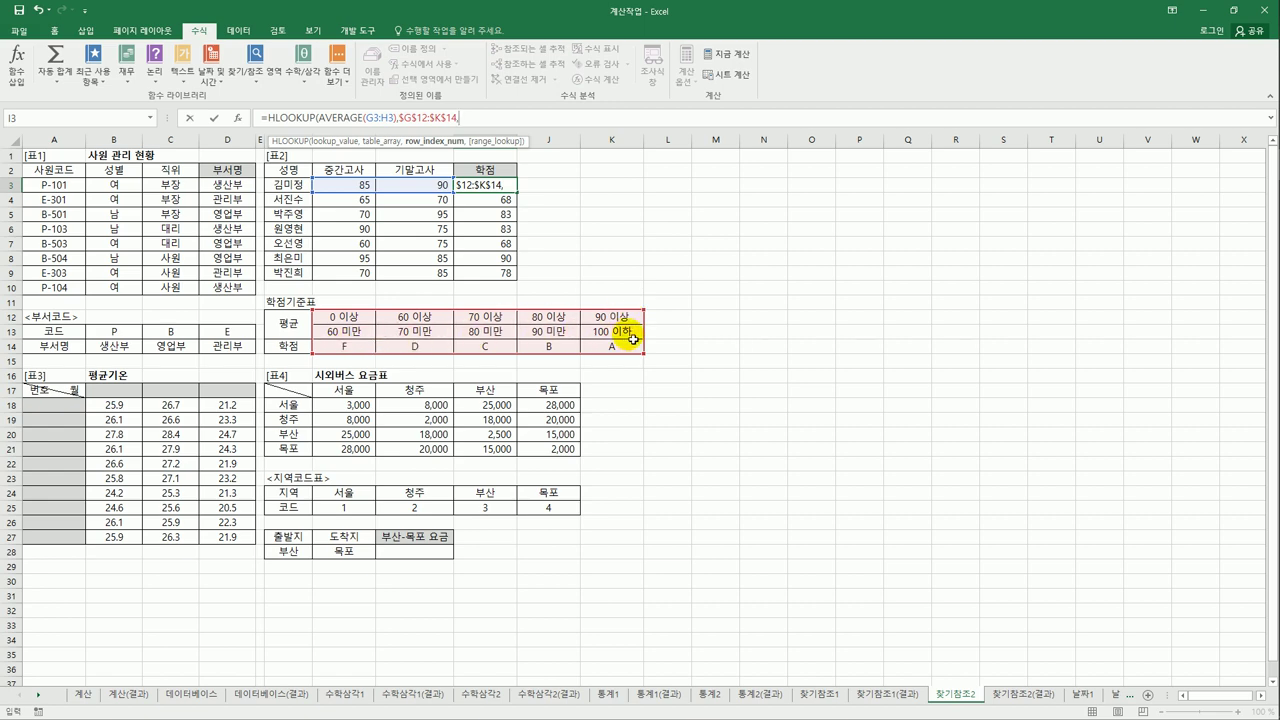
type(",")
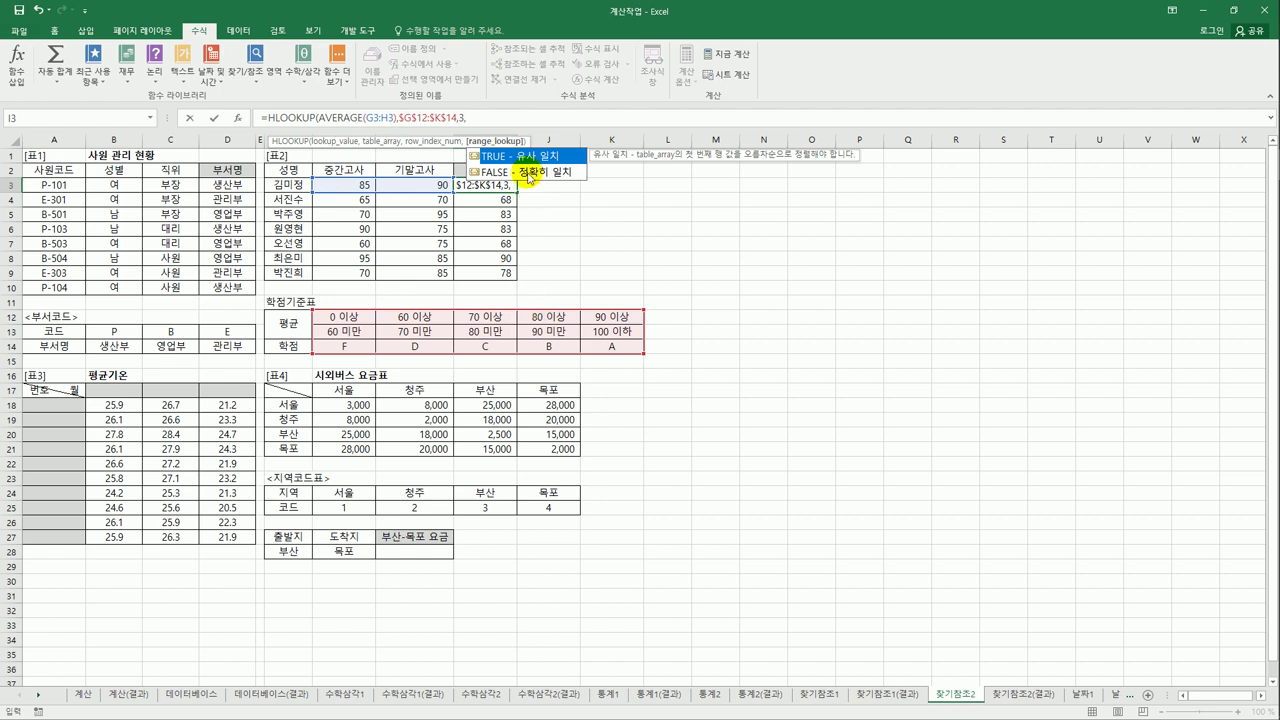
double_click(522, 157)
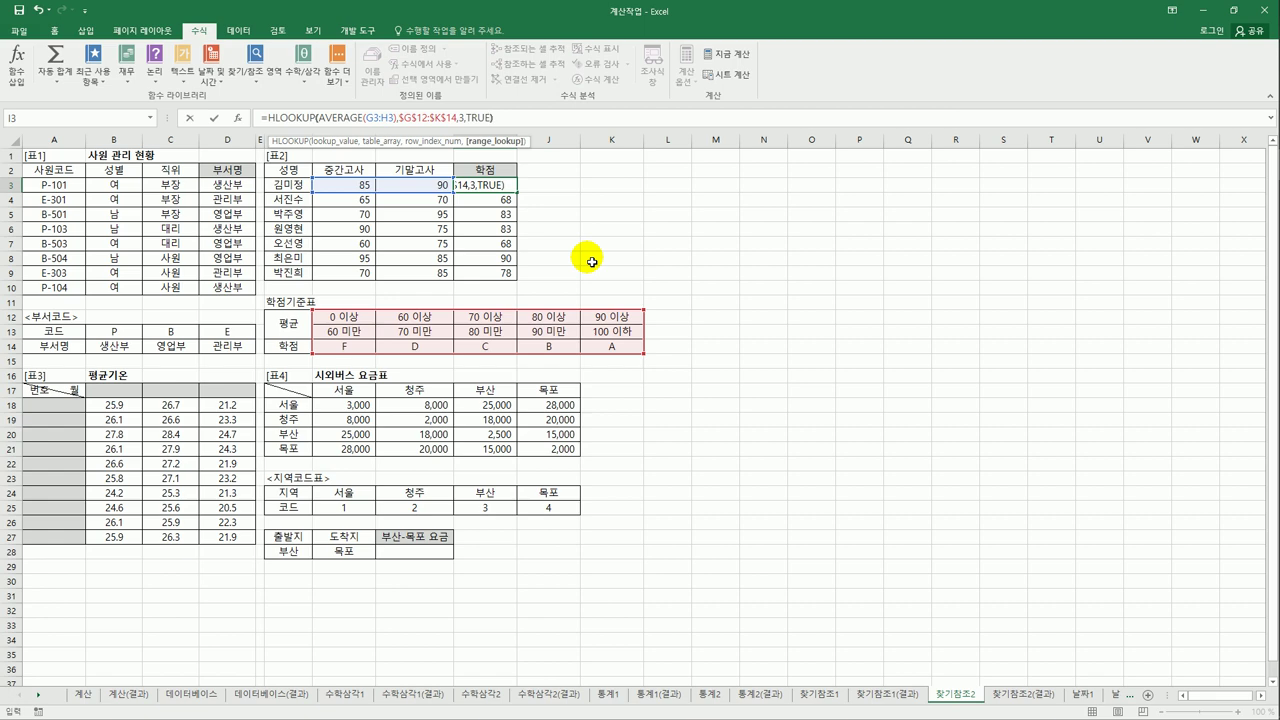
type(")")
key("Return")
key("Up")
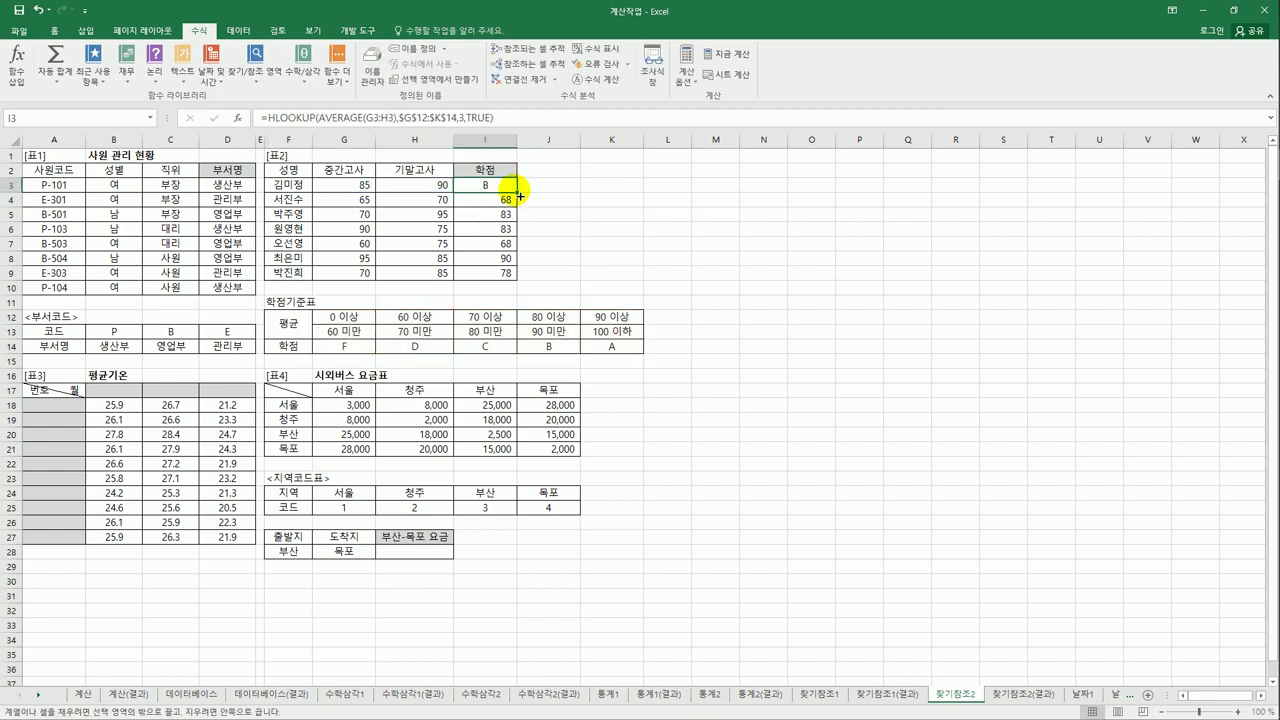
left_click_drag(519, 194, 517, 282)
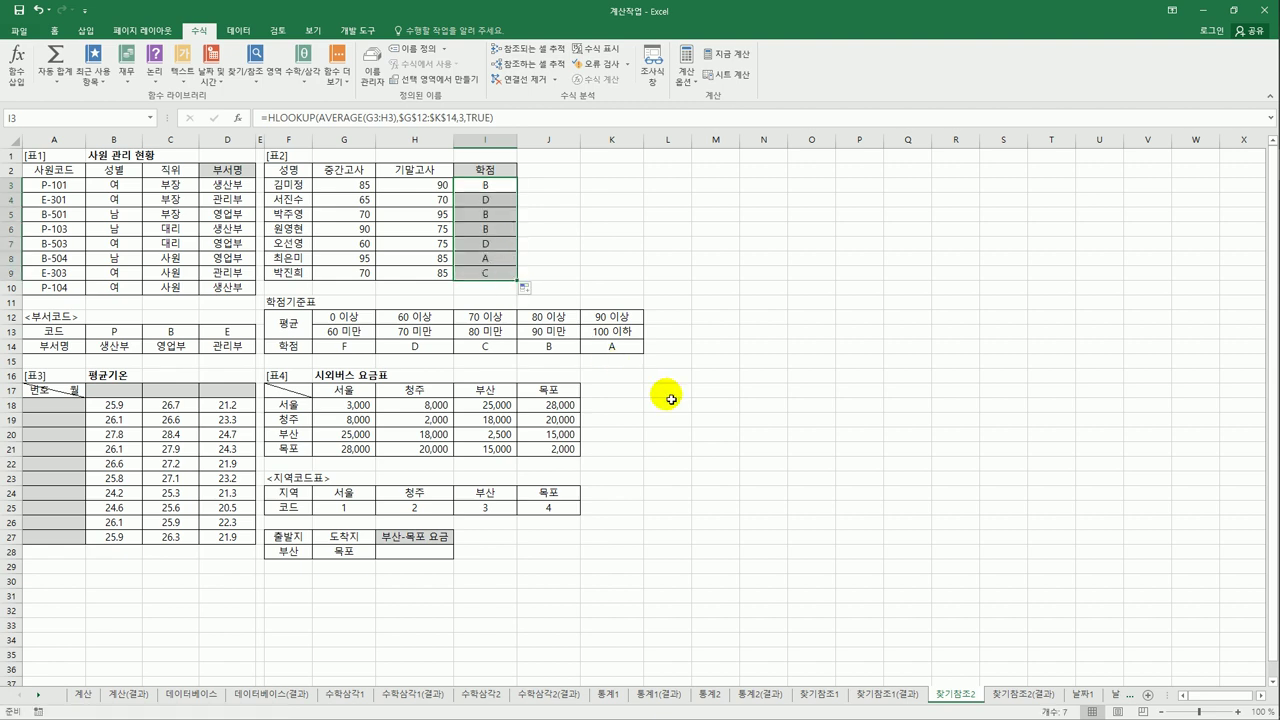
Examine the stored values of the lower average limits in G12:K12 and their custom number format in the cell format settings
left_click(326, 318)
left_click(405, 318)
left_click(486, 318)
left_click(540, 318)
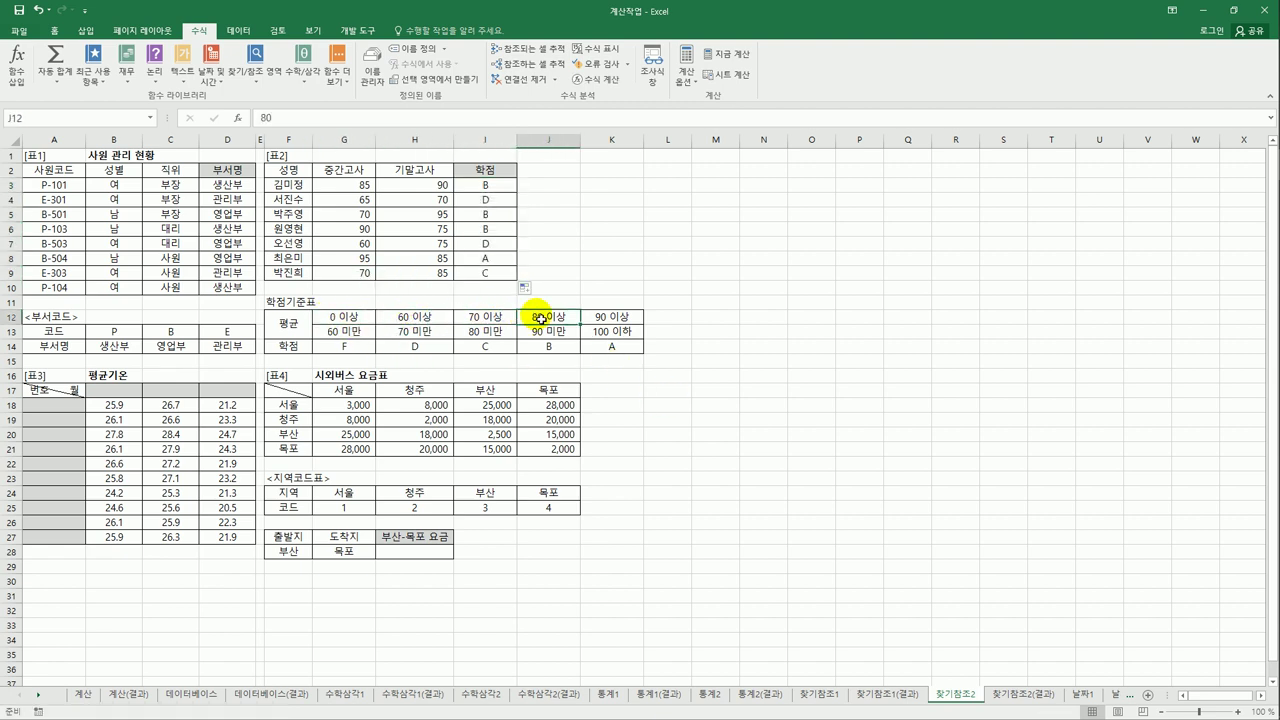
left_click(612, 318)
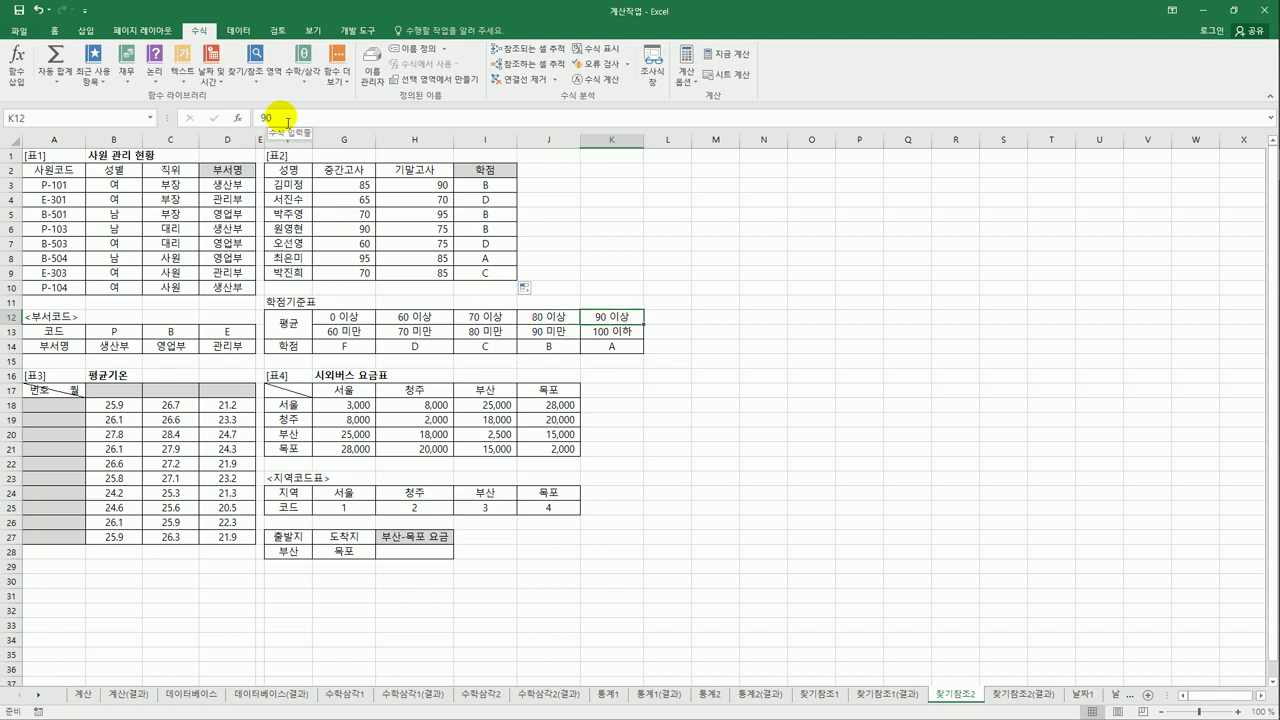
left_click_drag(368, 314, 600, 317)
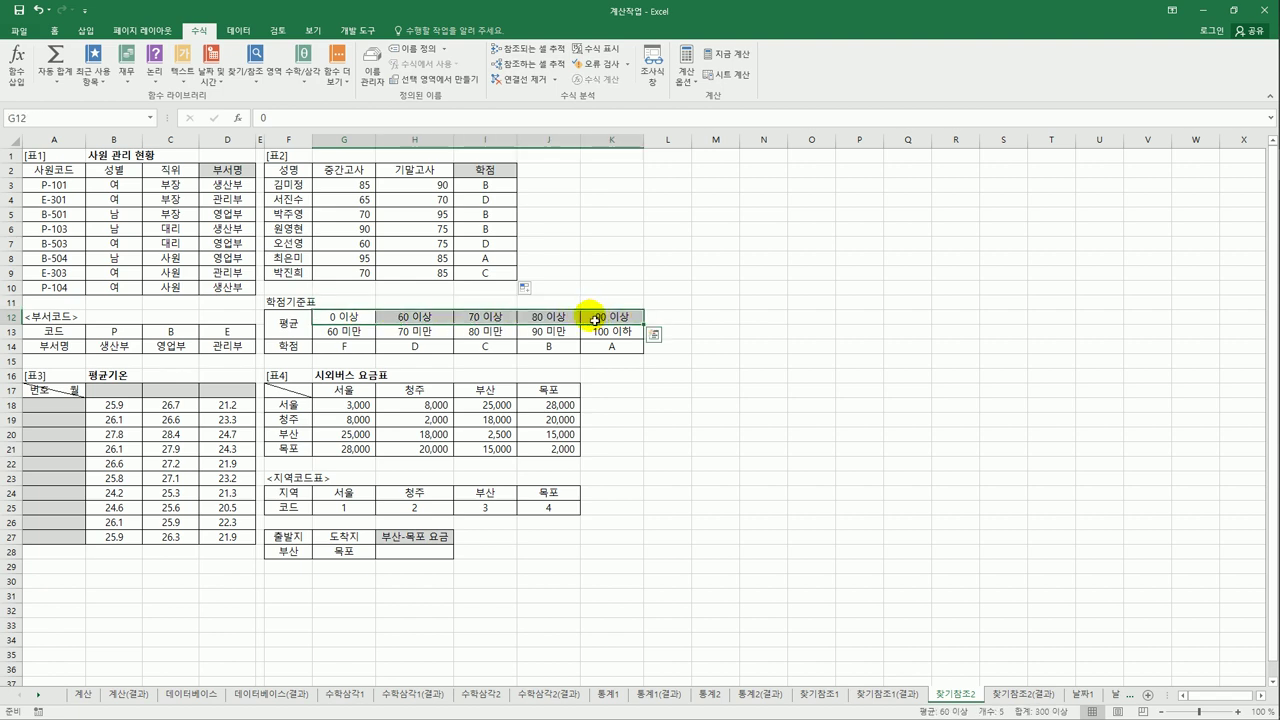
right_click(507, 323)
left_click(530, 555)
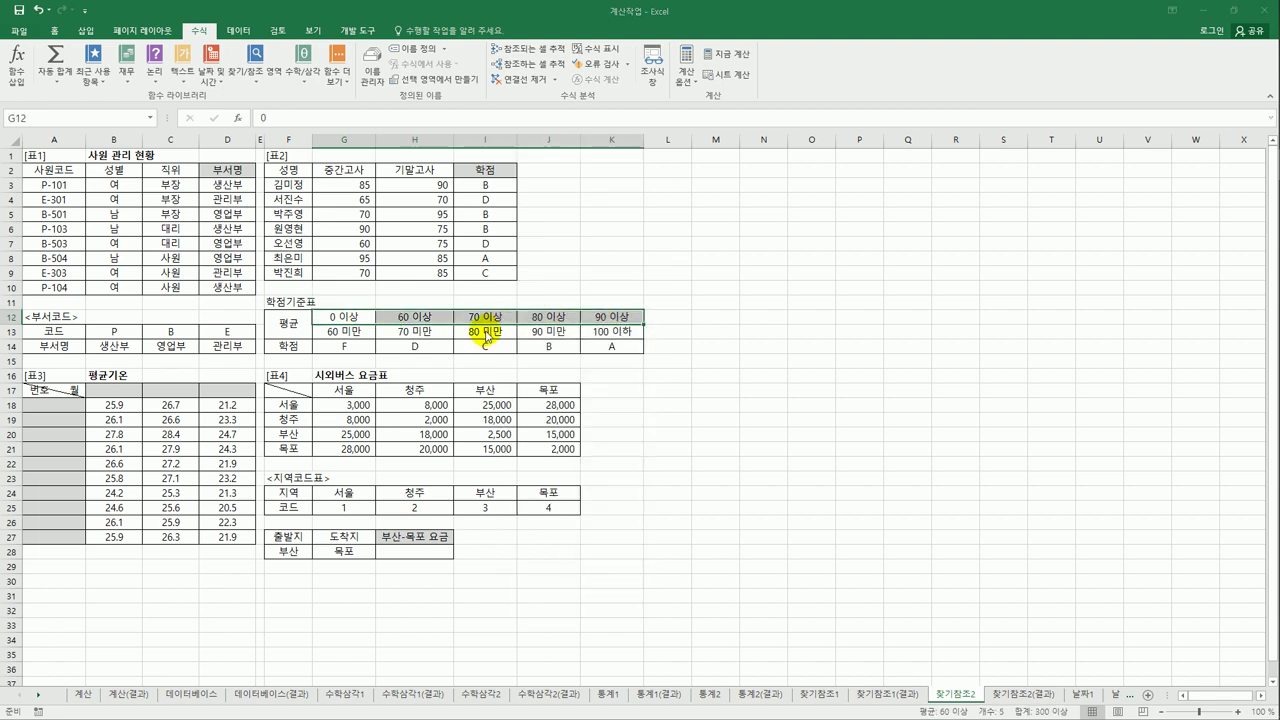
left_click_drag(535, 294, 755, 203)
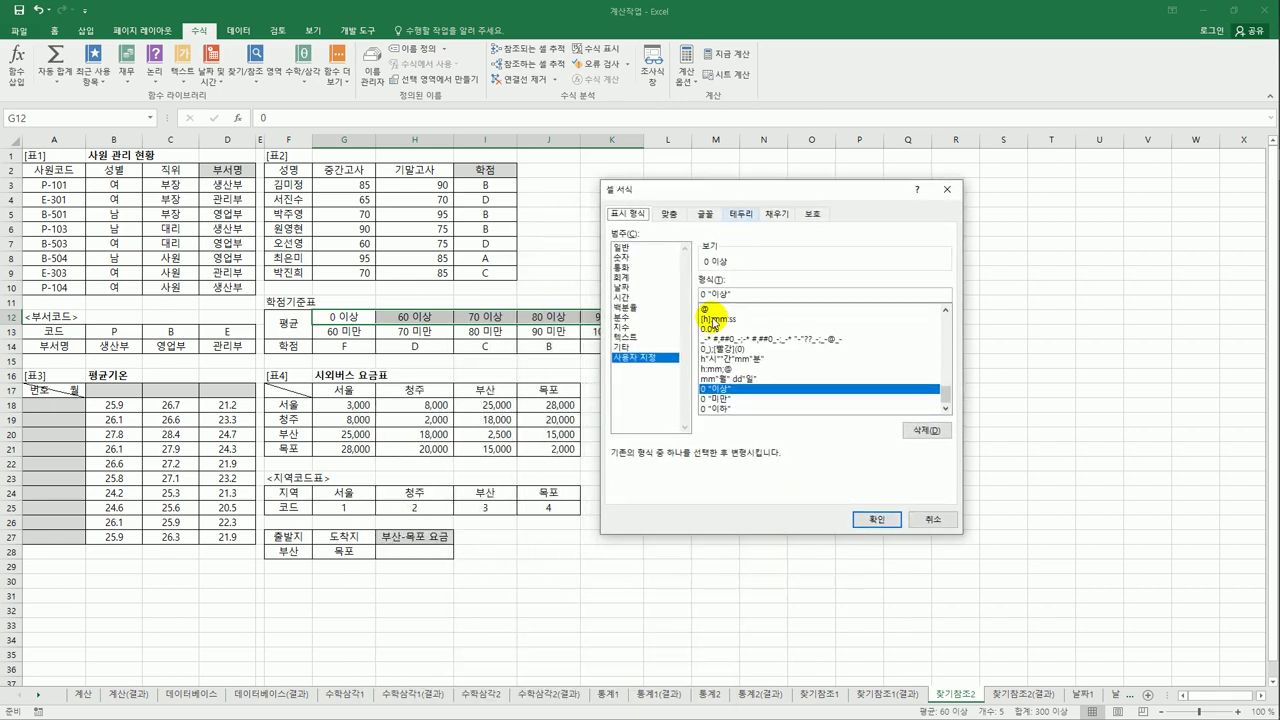
left_click(706, 293)
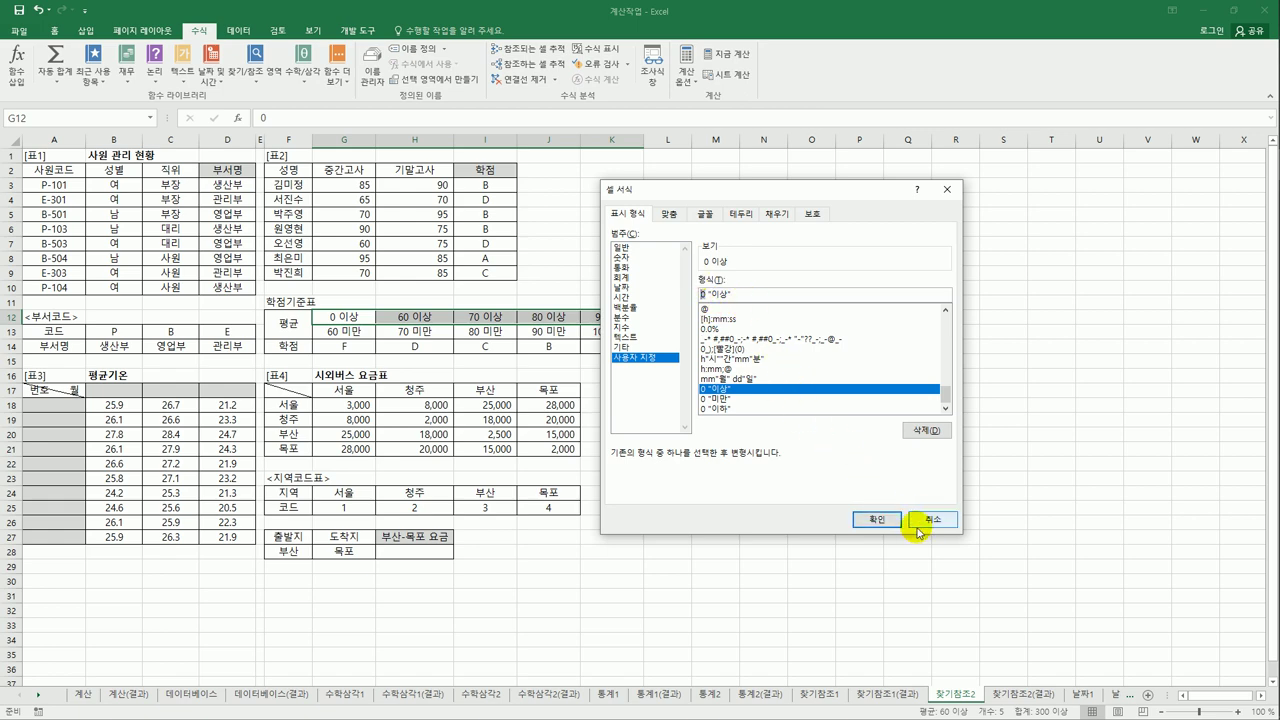
left_click(862, 518)
Examine the cell format settings of the upper average limits in G13:K13, including the custom number format category
left_click_drag(345, 333, 612, 337)
right_click(612, 337)
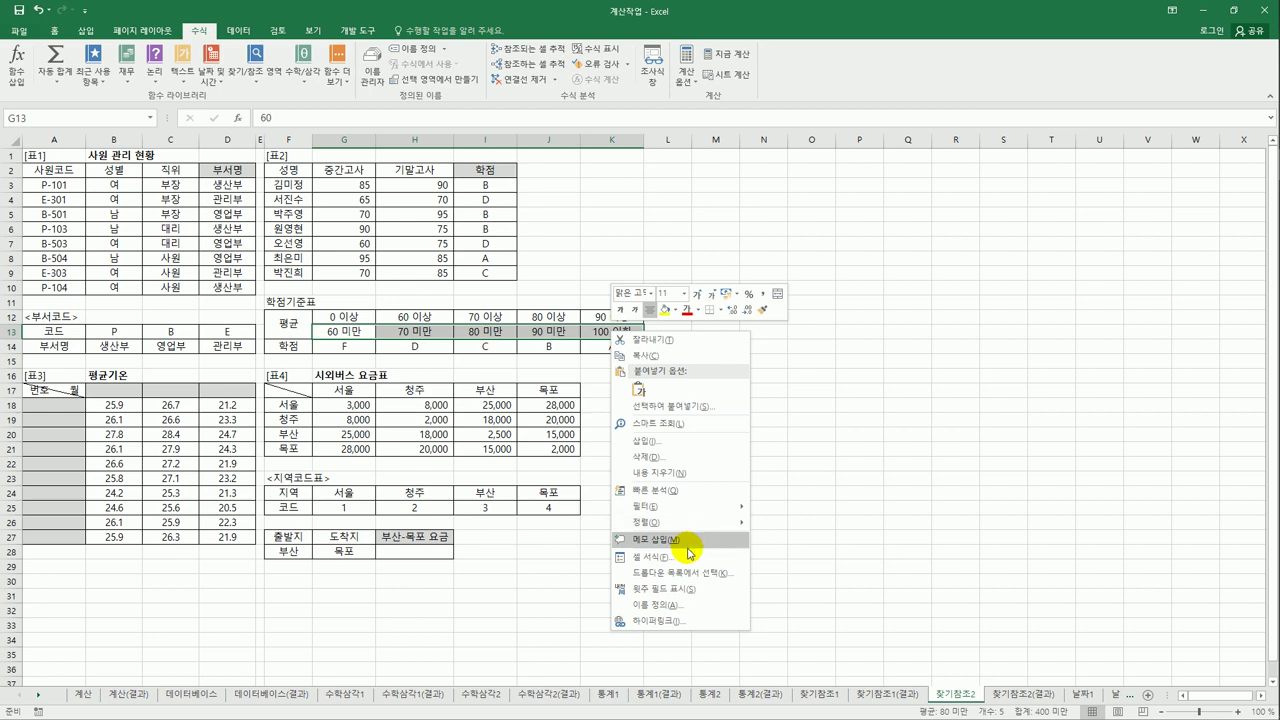
left_click(688, 563)
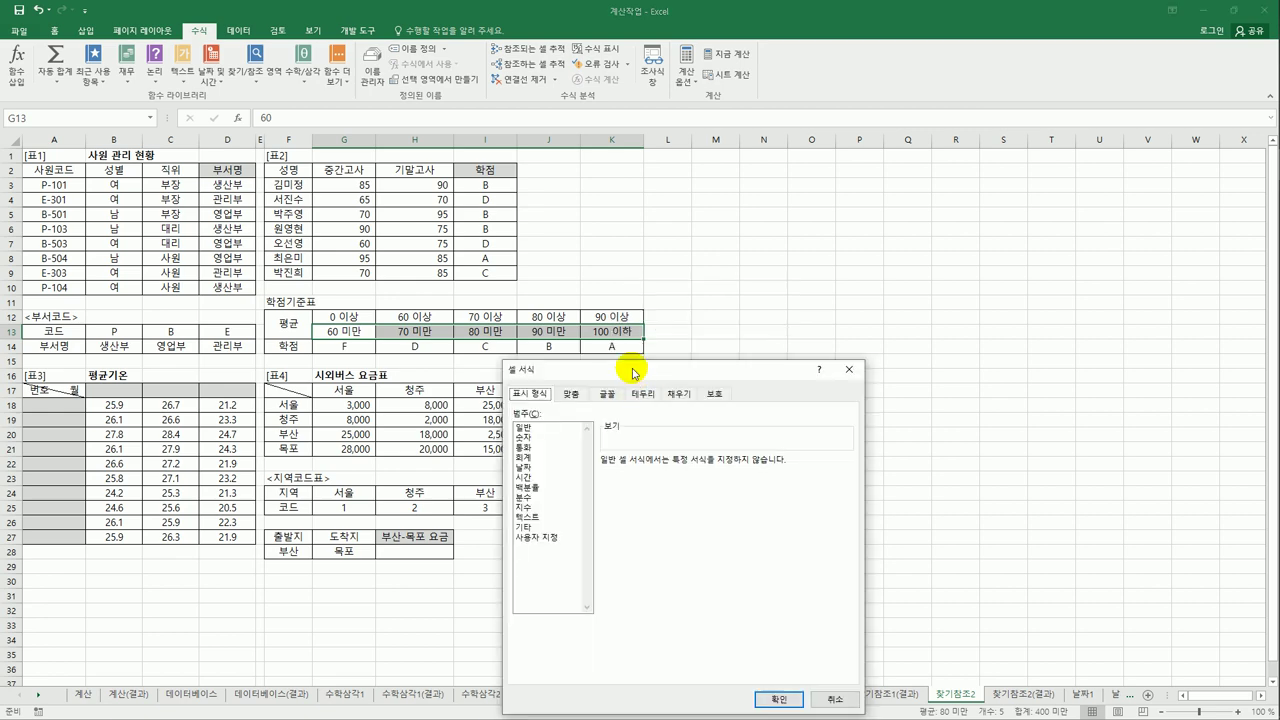
left_click_drag(630, 368, 714, 206)
left_click(912, 535)
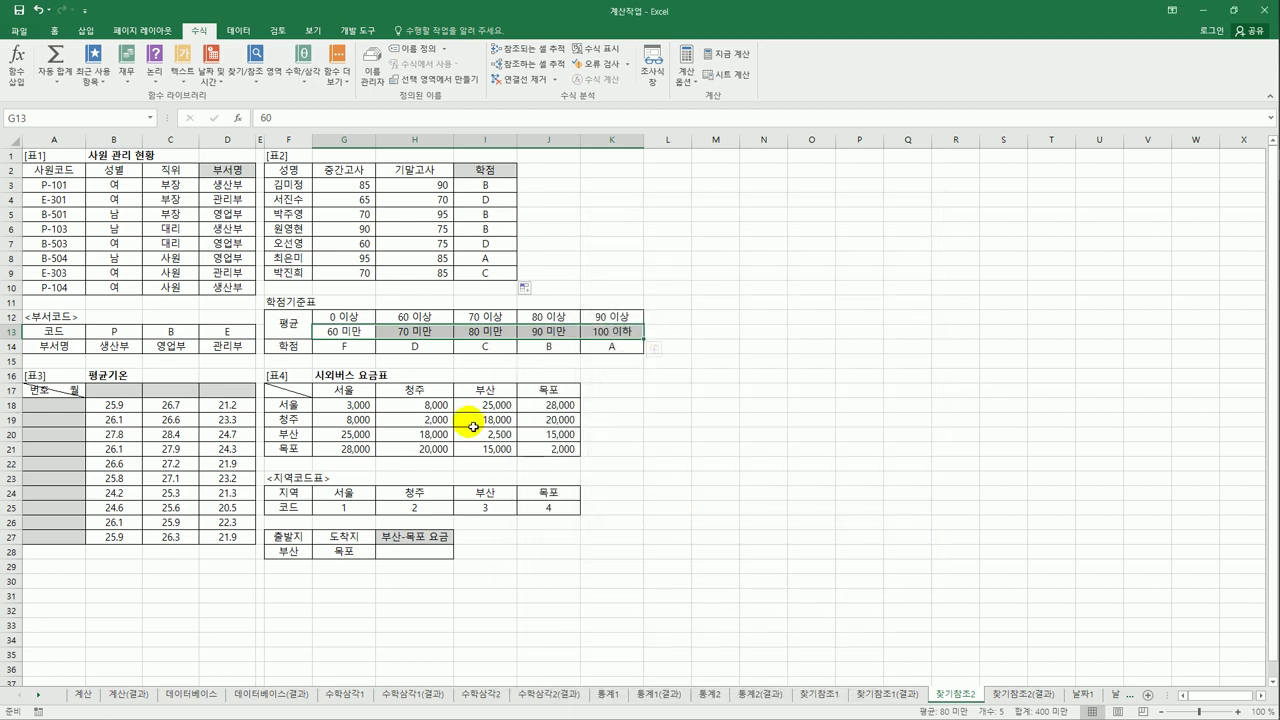
left_click(355, 335)
left_click_drag(355, 335, 602, 334)
right_click(603, 336)
left_click(655, 560)
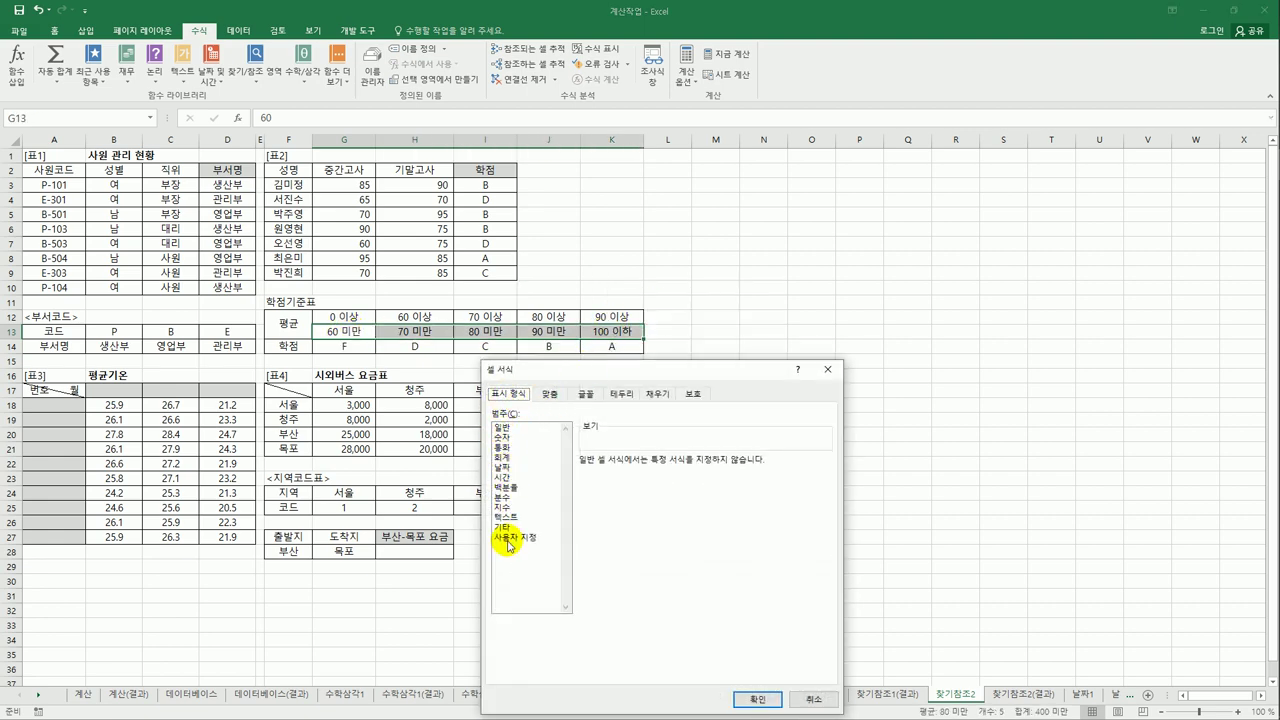
left_click(527, 537)
left_click_drag(611, 369, 663, 245)
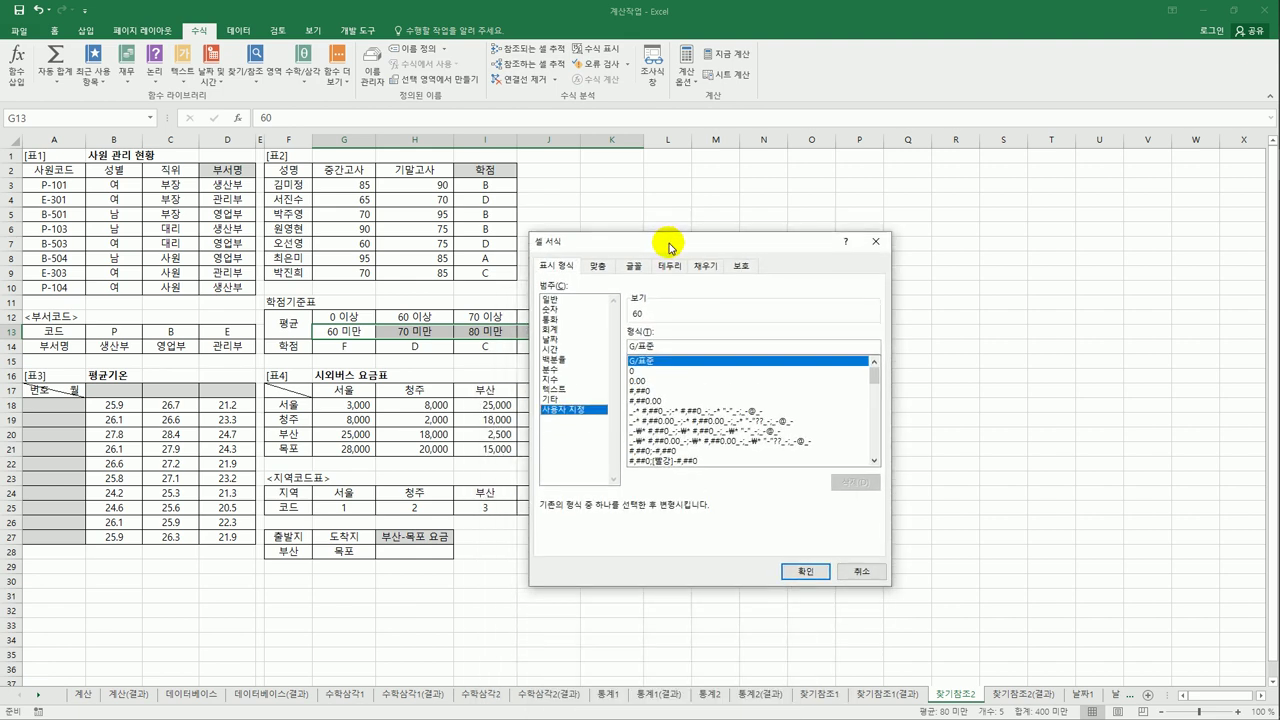
left_click(826, 570)
Check the custom number format of H13 on its own without changing it, and reselect the lower limits in G12:K12
left_click(409, 333)
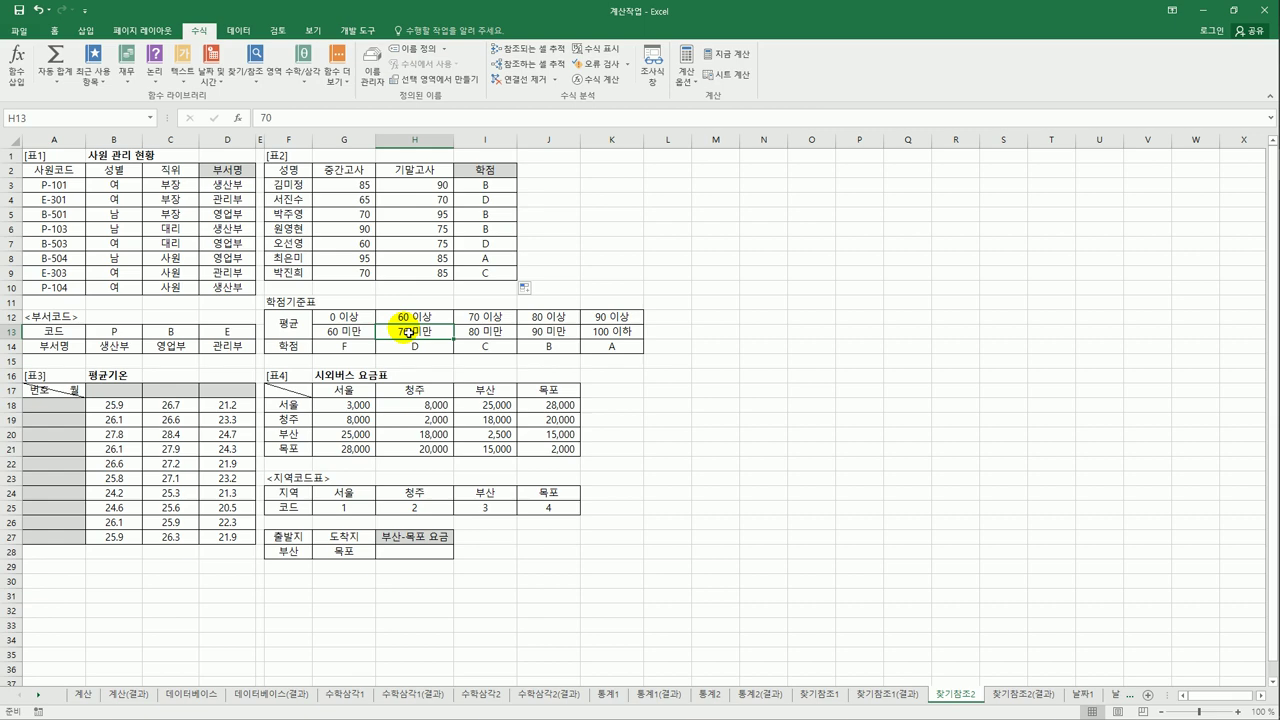
right_click(409, 333)
left_click(460, 552)
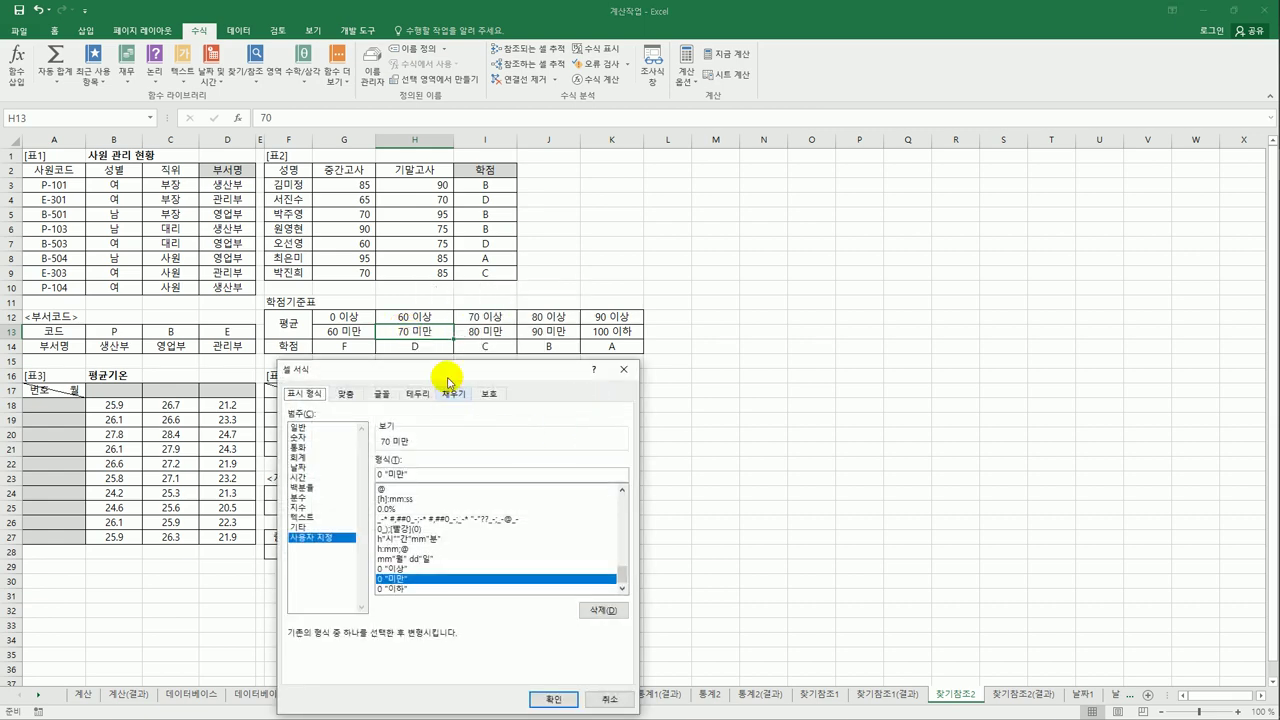
left_click_drag(448, 370, 696, 182)
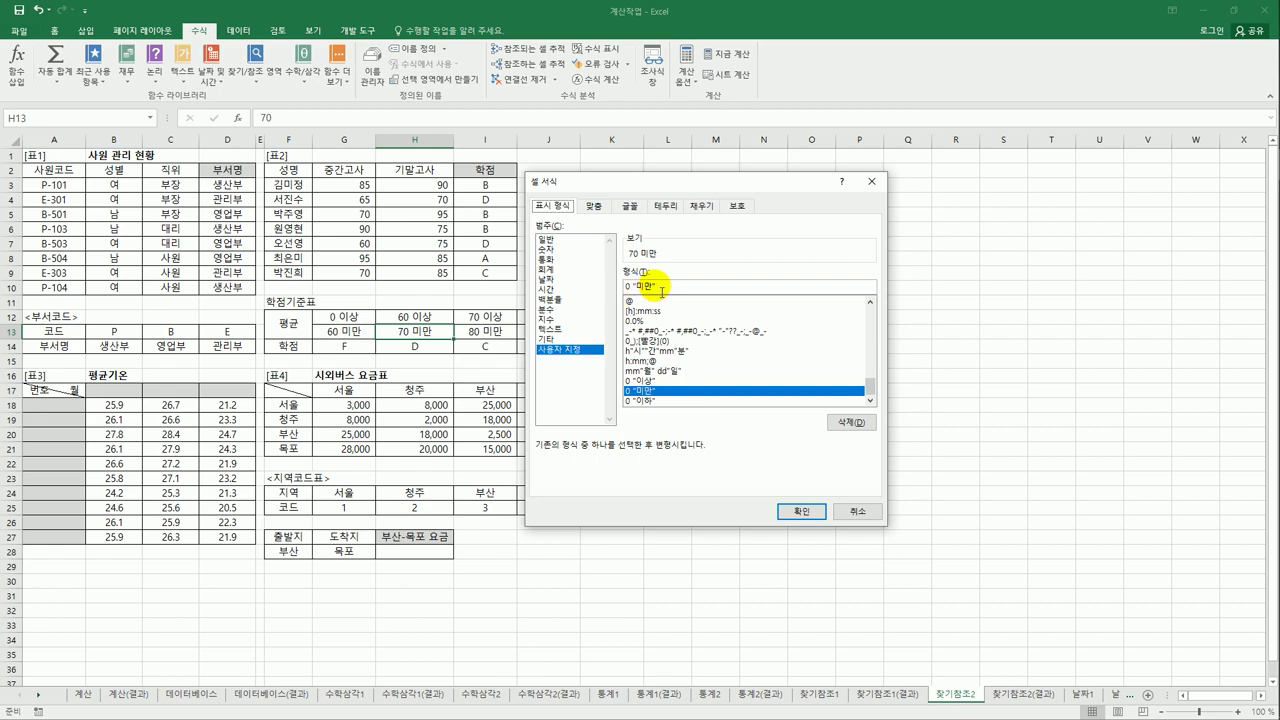
left_click(855, 512)
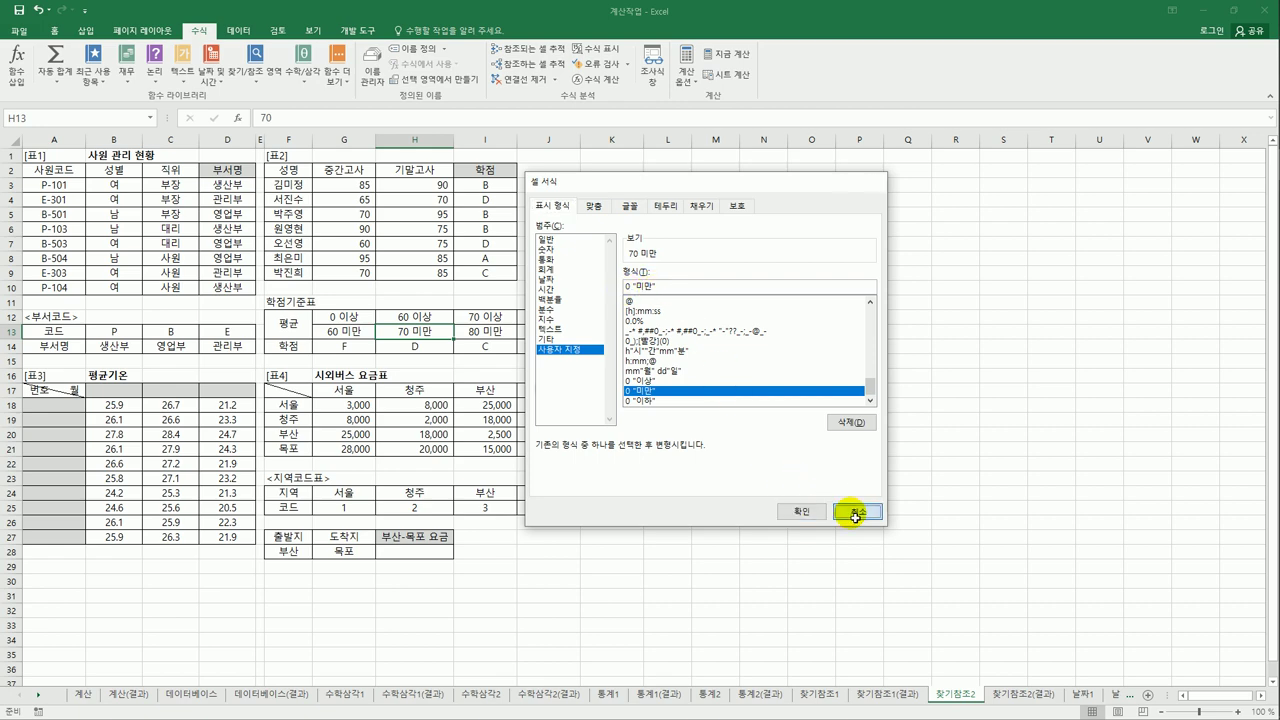
left_click(352, 319)
left_click_drag(353, 327, 609, 314)
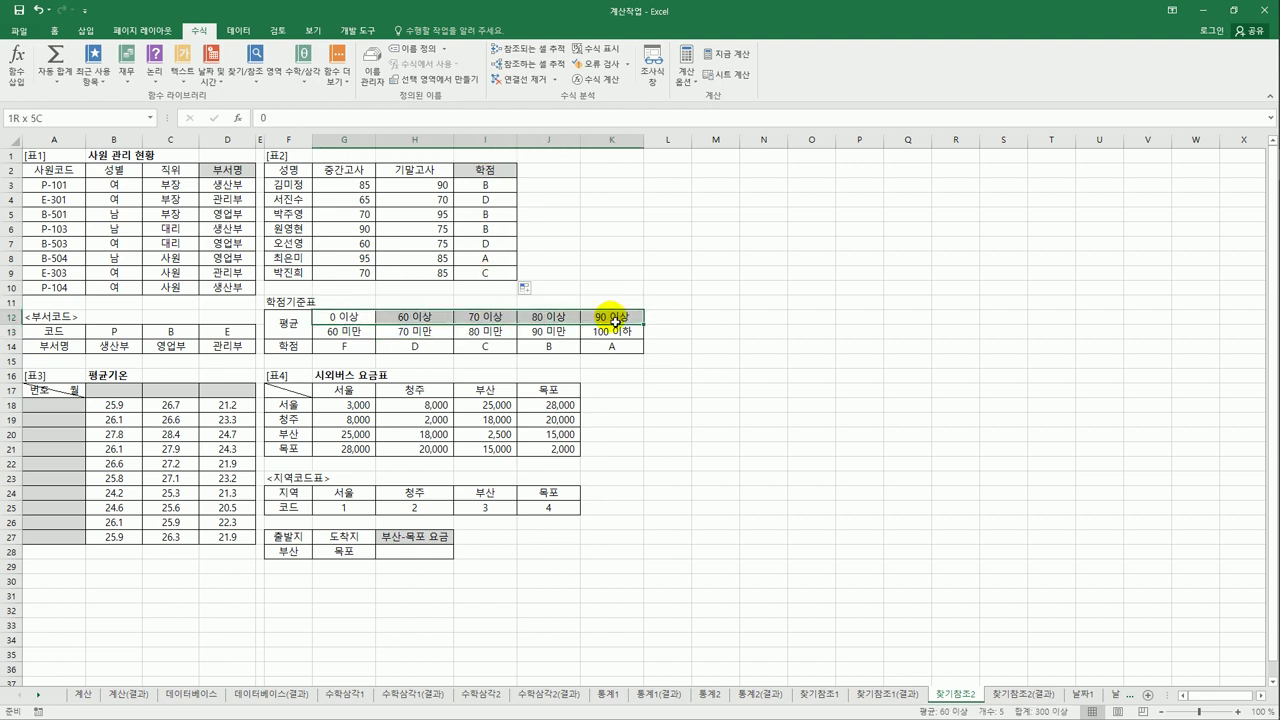
Examine the upper-limit cells of the 학점기준표, checking the custom number format shared by G13:J13 and selecting K13 separately
left_click_drag(614, 319, 614, 319)
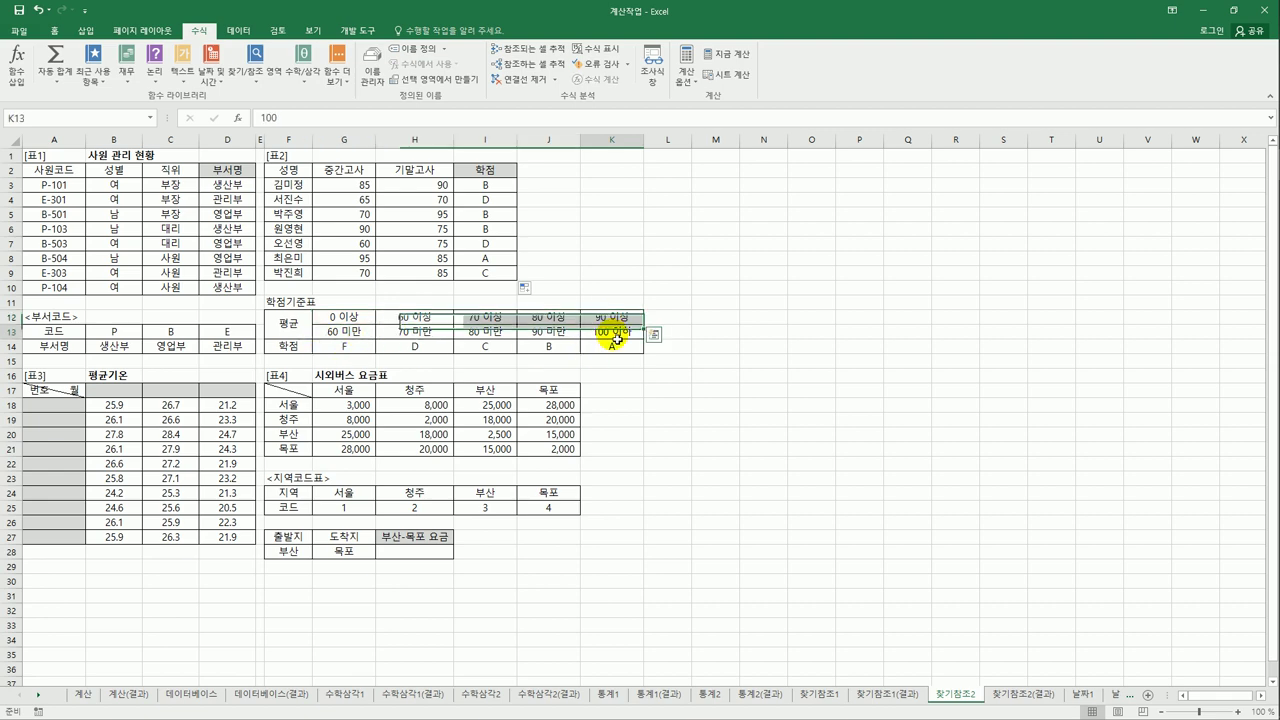
left_click(614, 332)
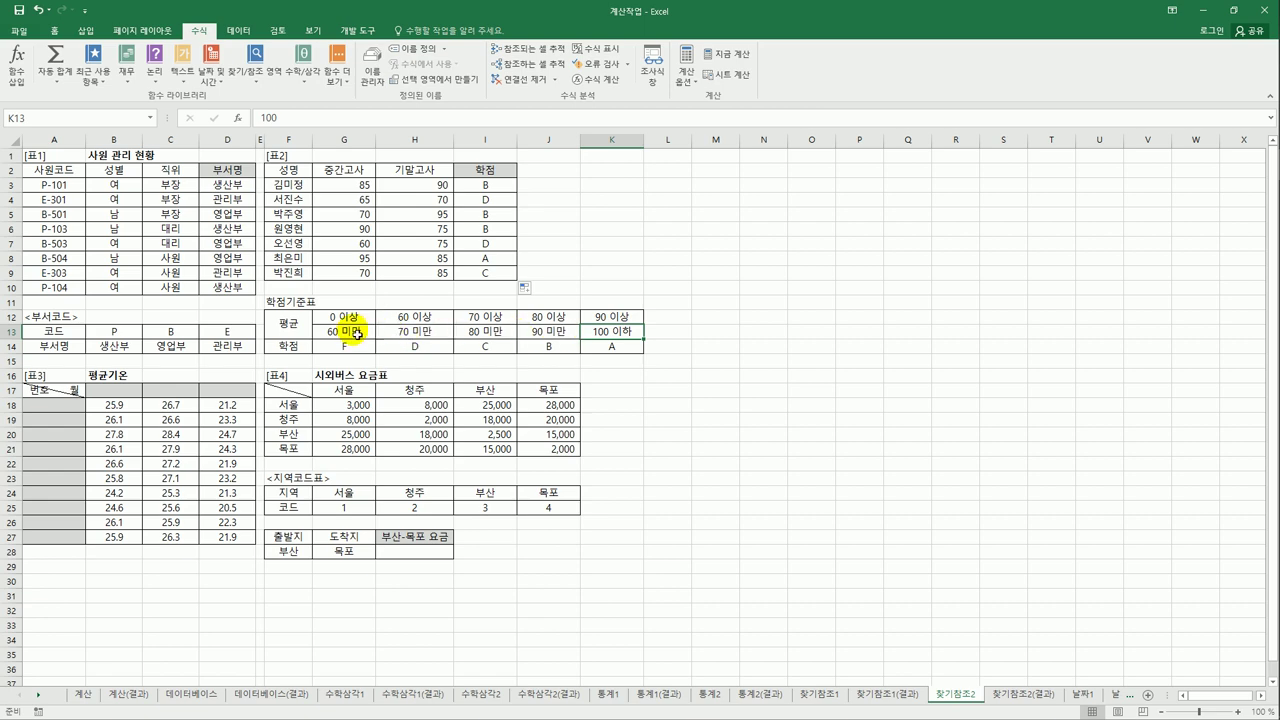
left_click_drag(345, 332, 528, 335)
right_click(528, 335)
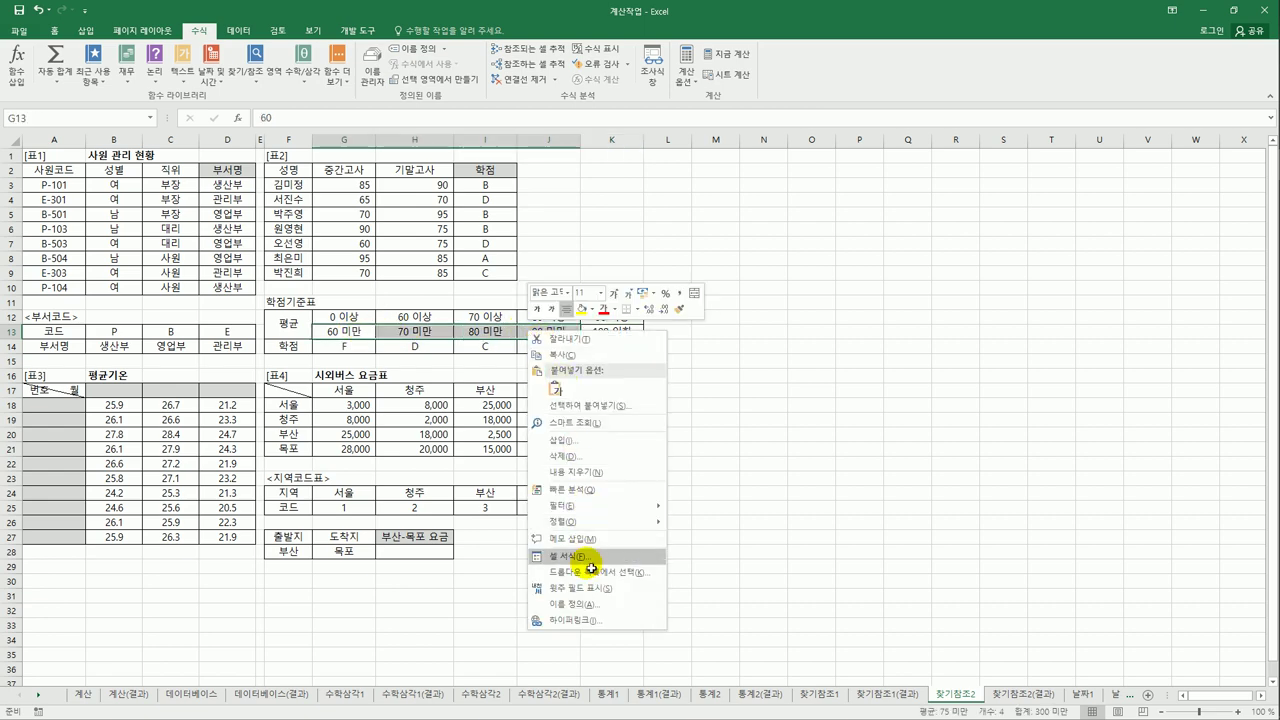
left_click(591, 558)
left_click_drag(520, 368, 638, 222)
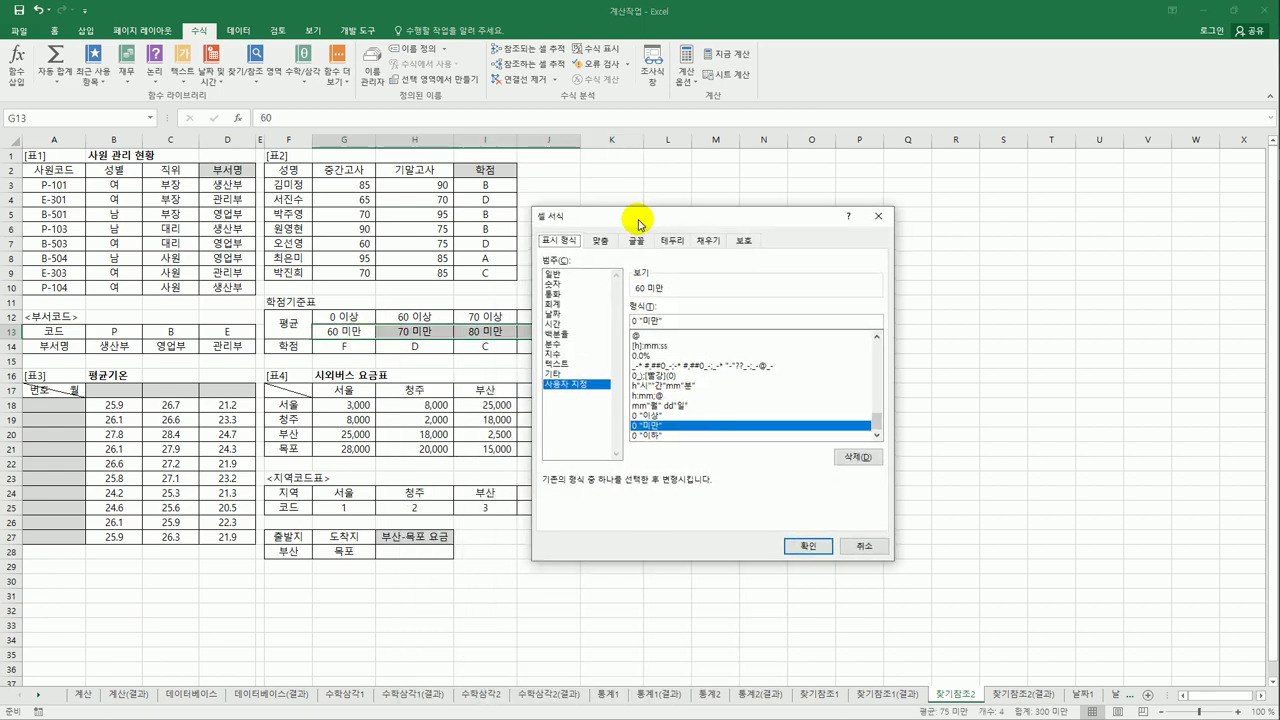
left_click(858, 546)
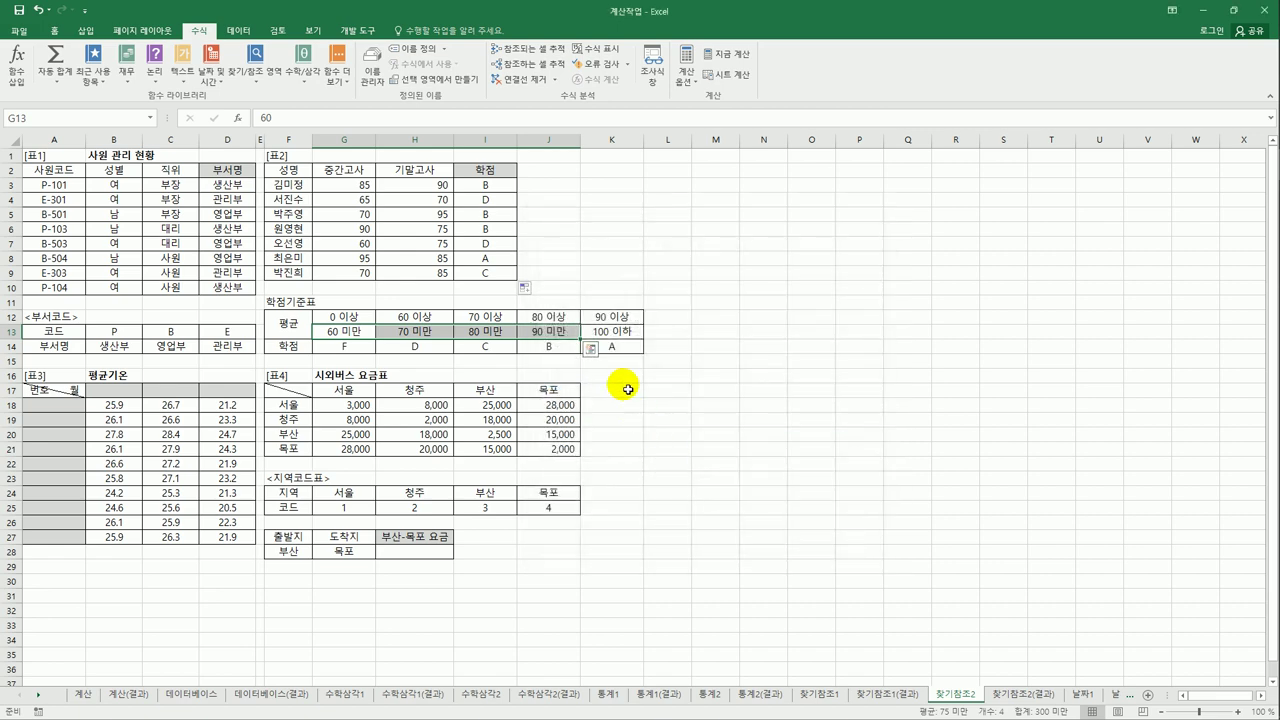
left_click(619, 336)
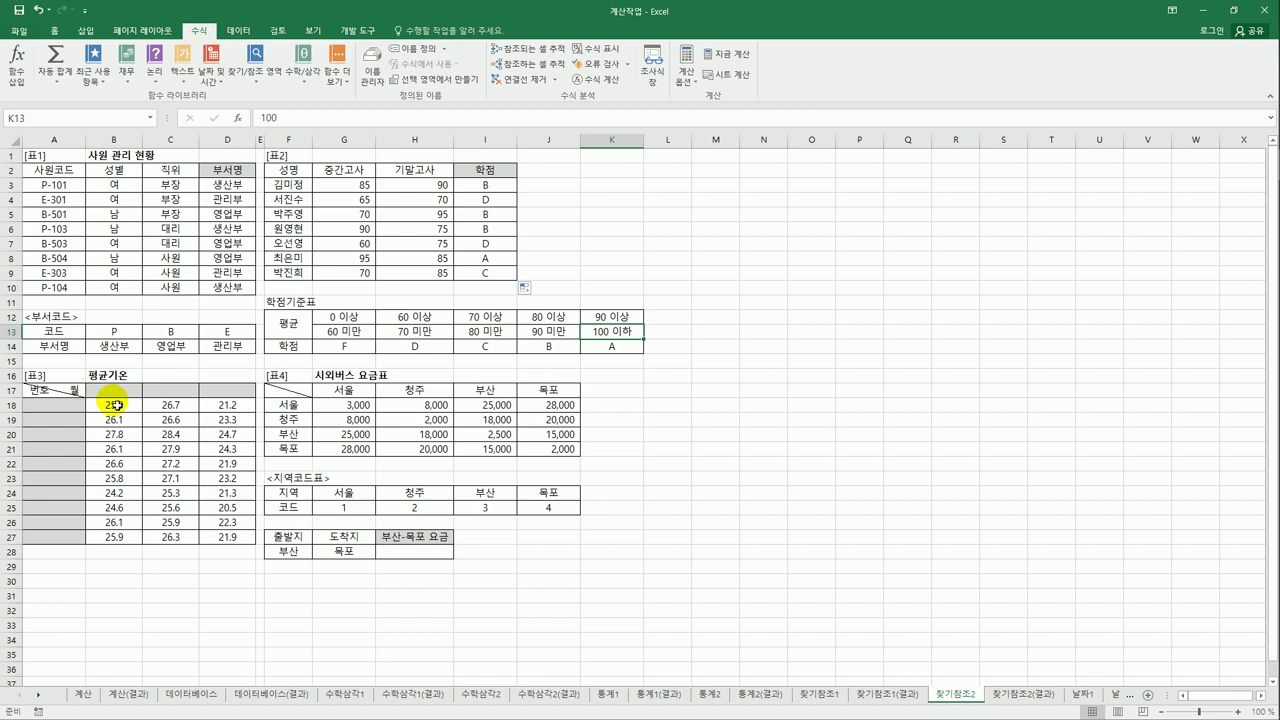
Try numbering the 번호 column of 표3 manually with 1, 2 and 3 in A18:A20, and clear those entries
left_click(64, 410)
left_click_drag(66, 413, 49, 546)
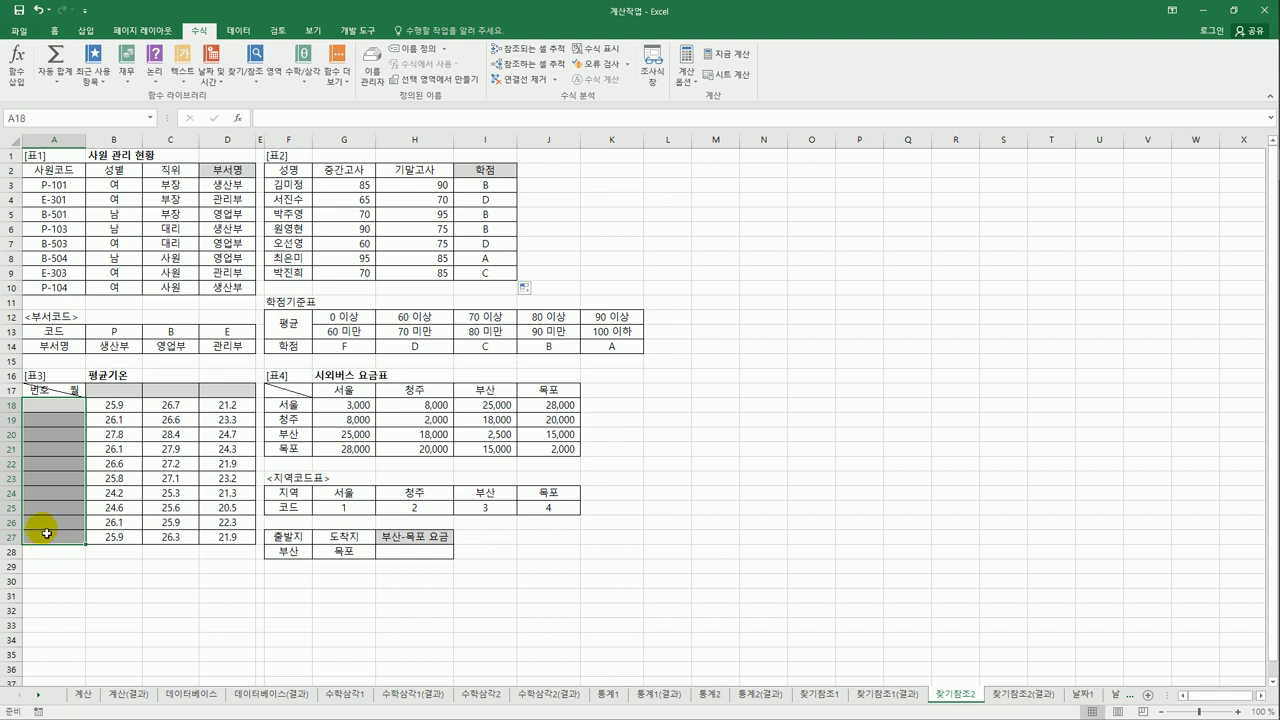
left_click(53, 414)
type("1")
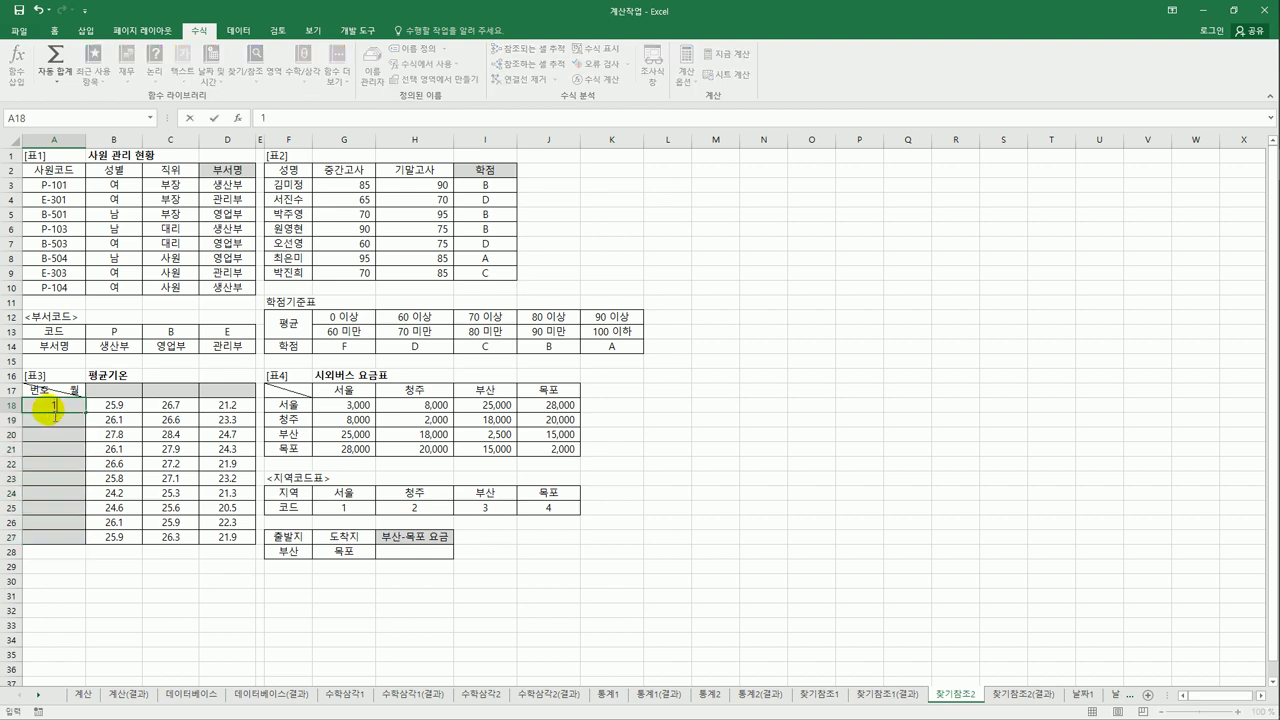
key("Return")
type("2")
key("Return")
type("3")
key("ctrl+Return")
key("Return")
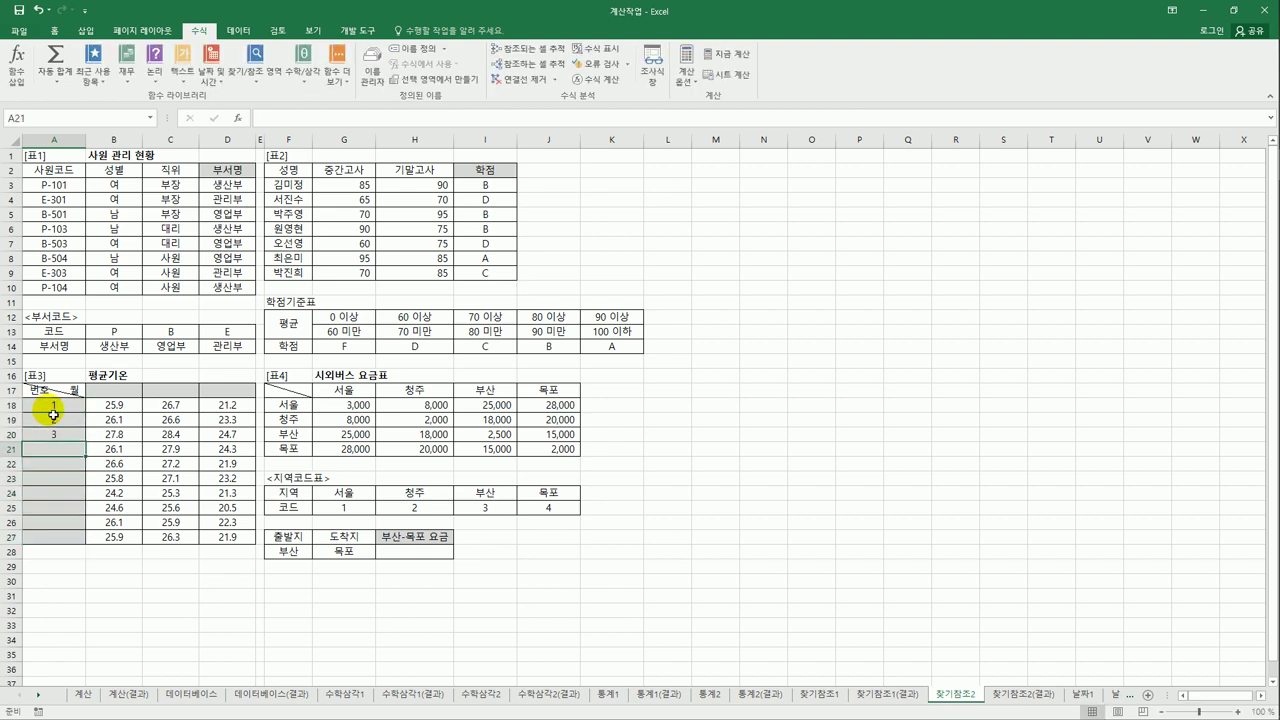
left_click_drag(53, 414, 67, 442)
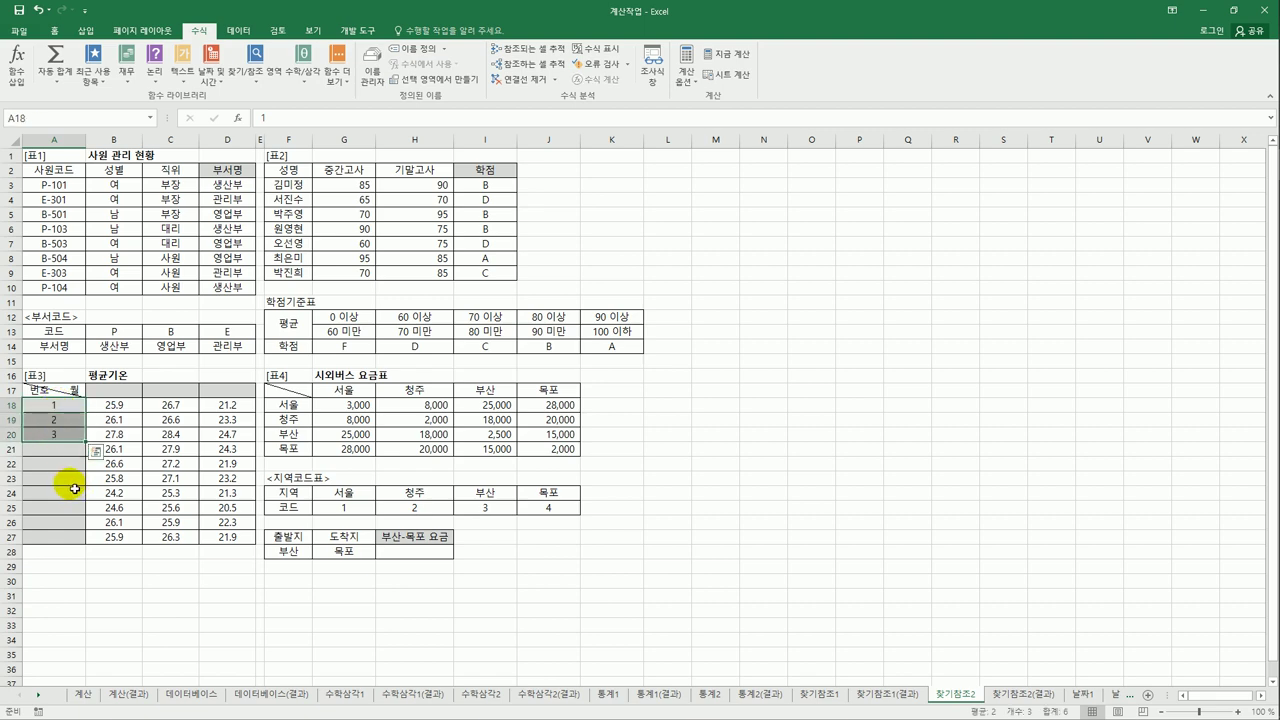
key("Delete")
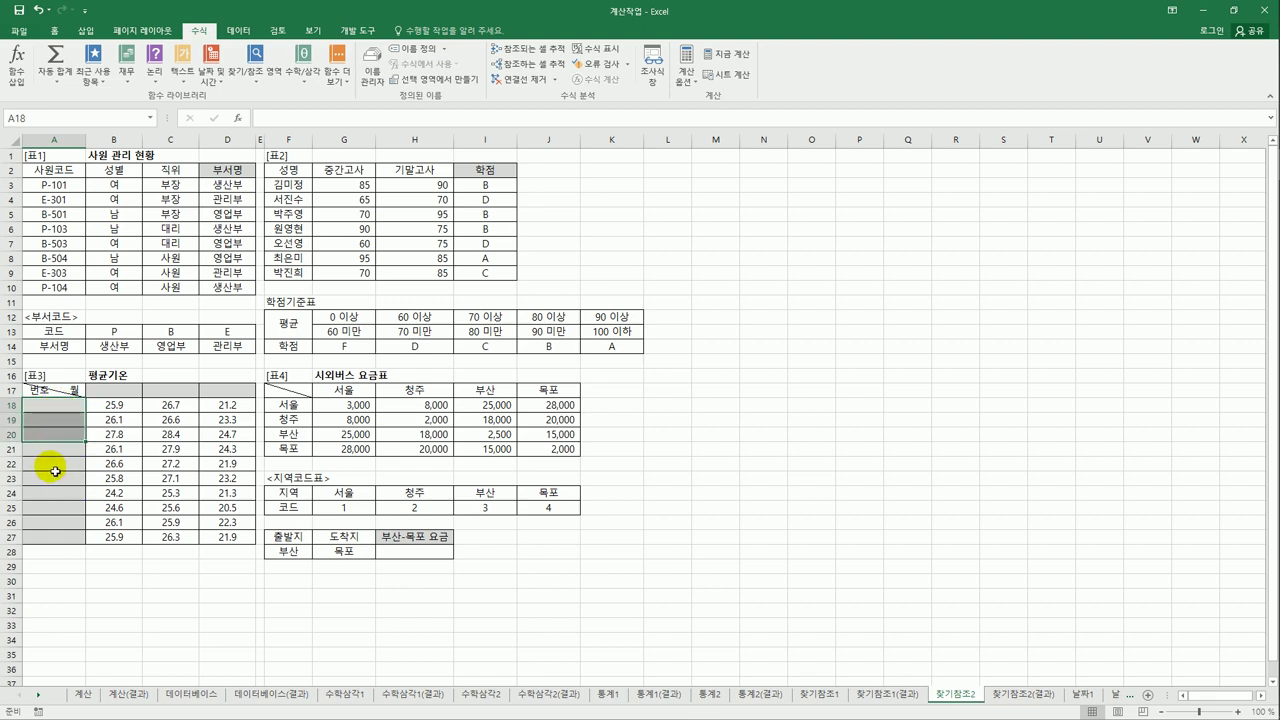
Enter =ROW() in A18 of the 번호 column, fill it down to A27, and check the copied formulas
left_click(58, 409)
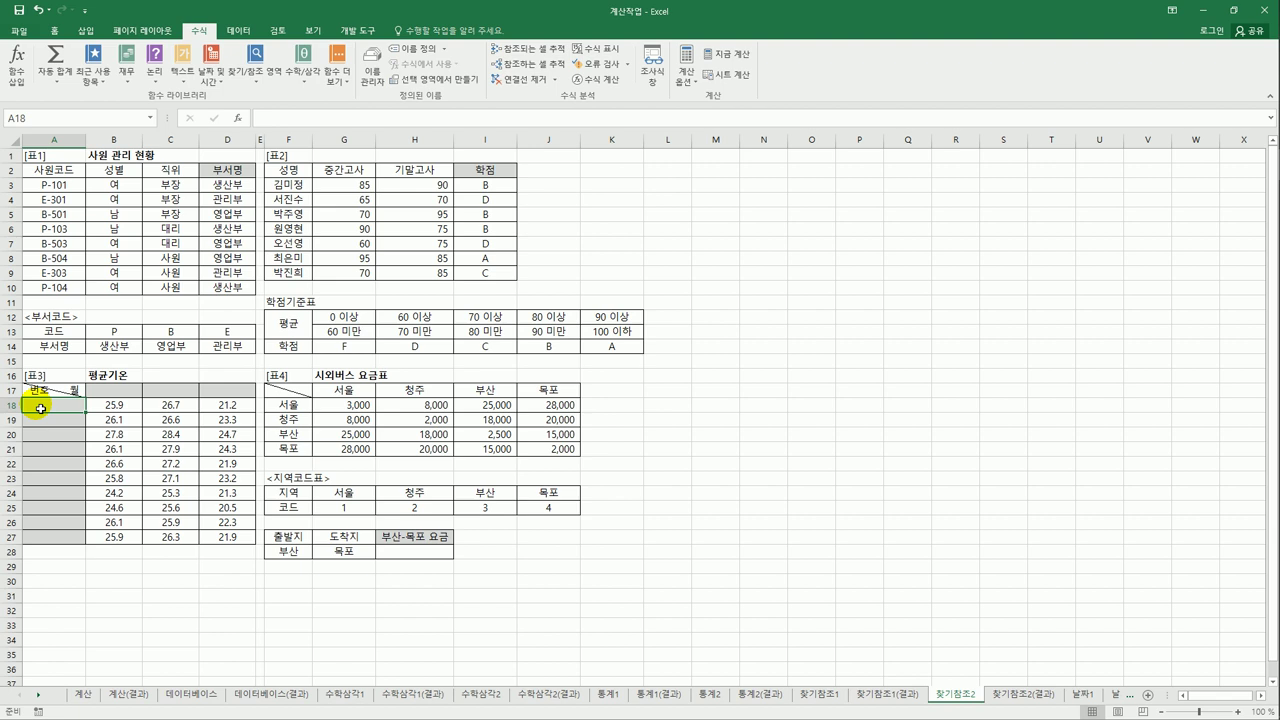
type("=")
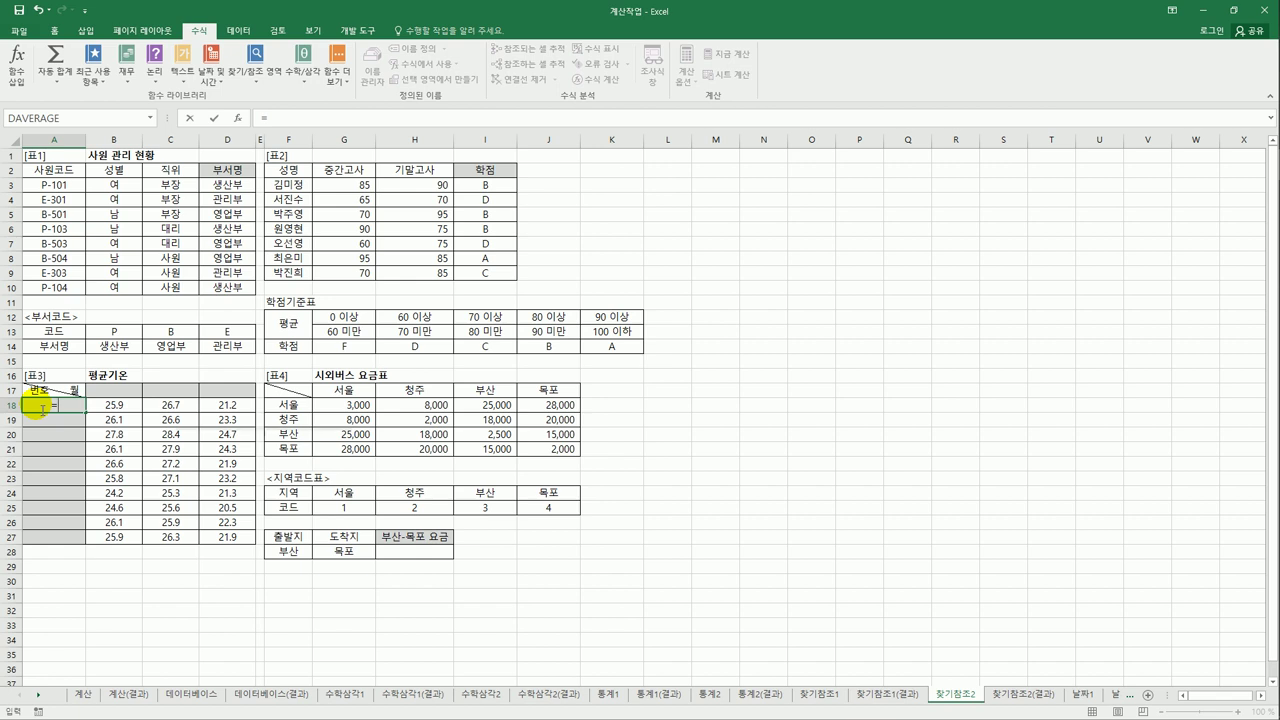
type("row")
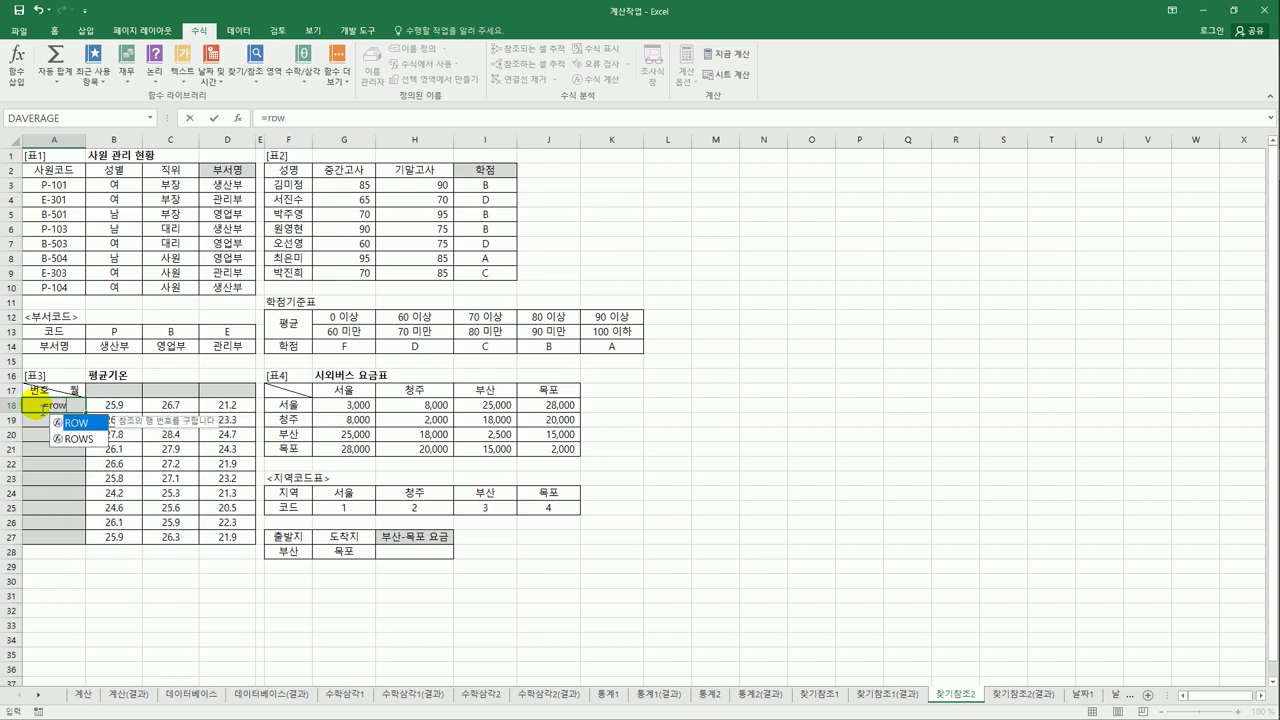
double_click(88, 425)
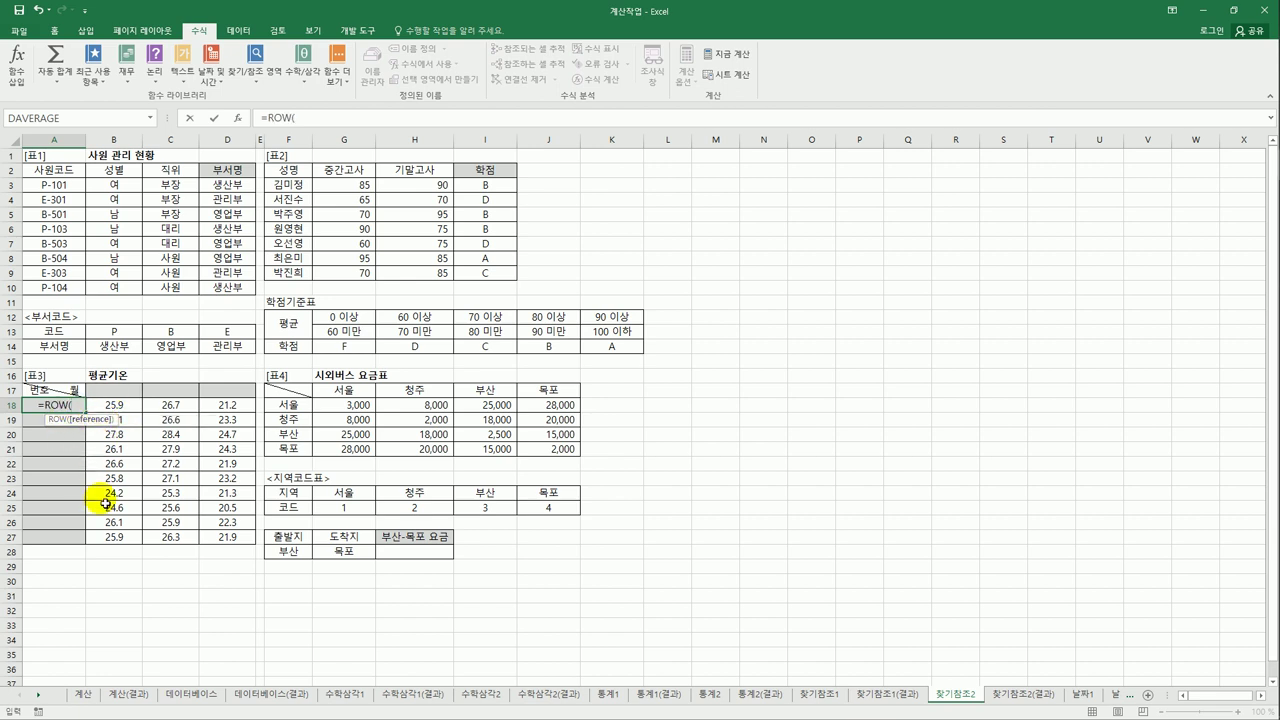
type(")")
key("ctrl+Return")
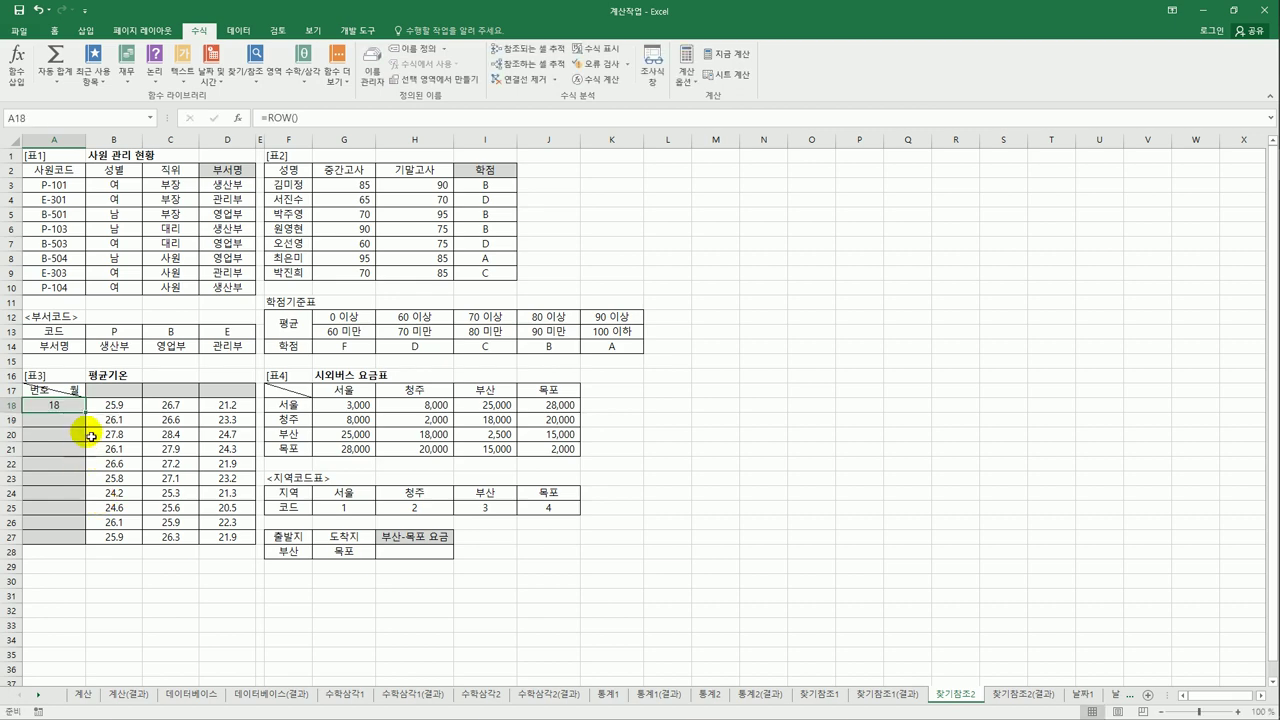
left_click_drag(89, 415, 90, 547)
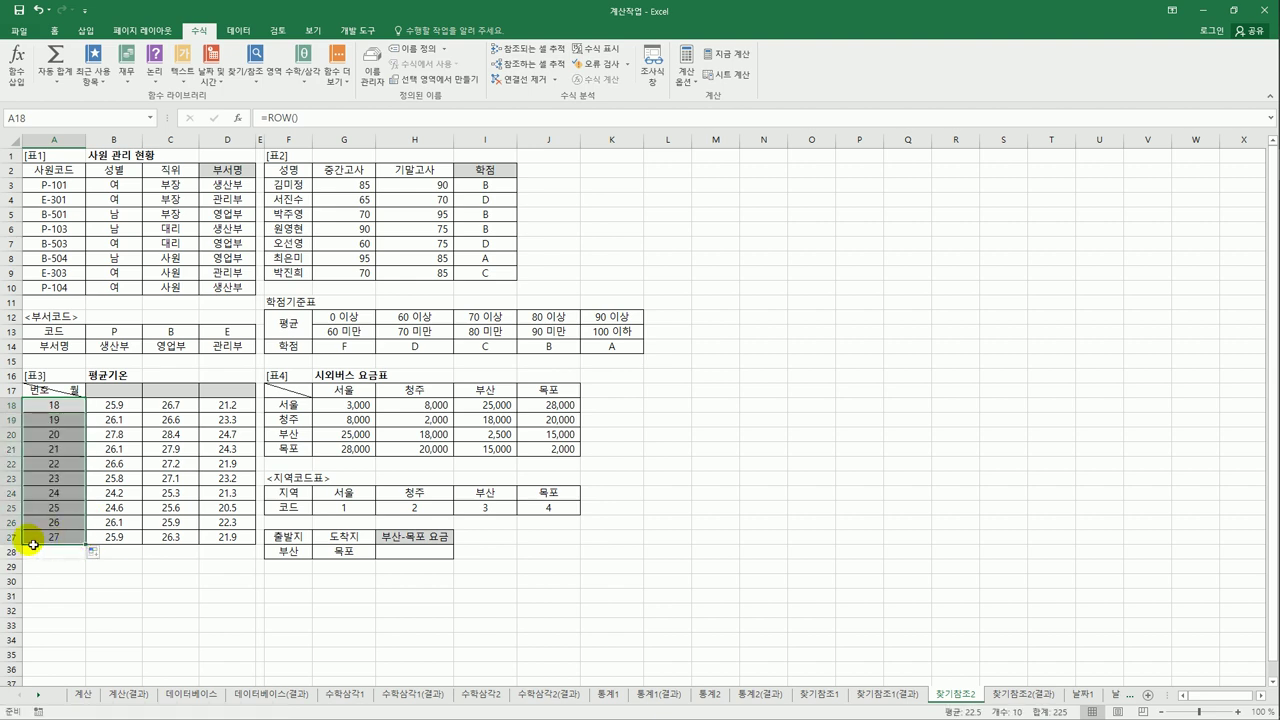
left_click(71, 540)
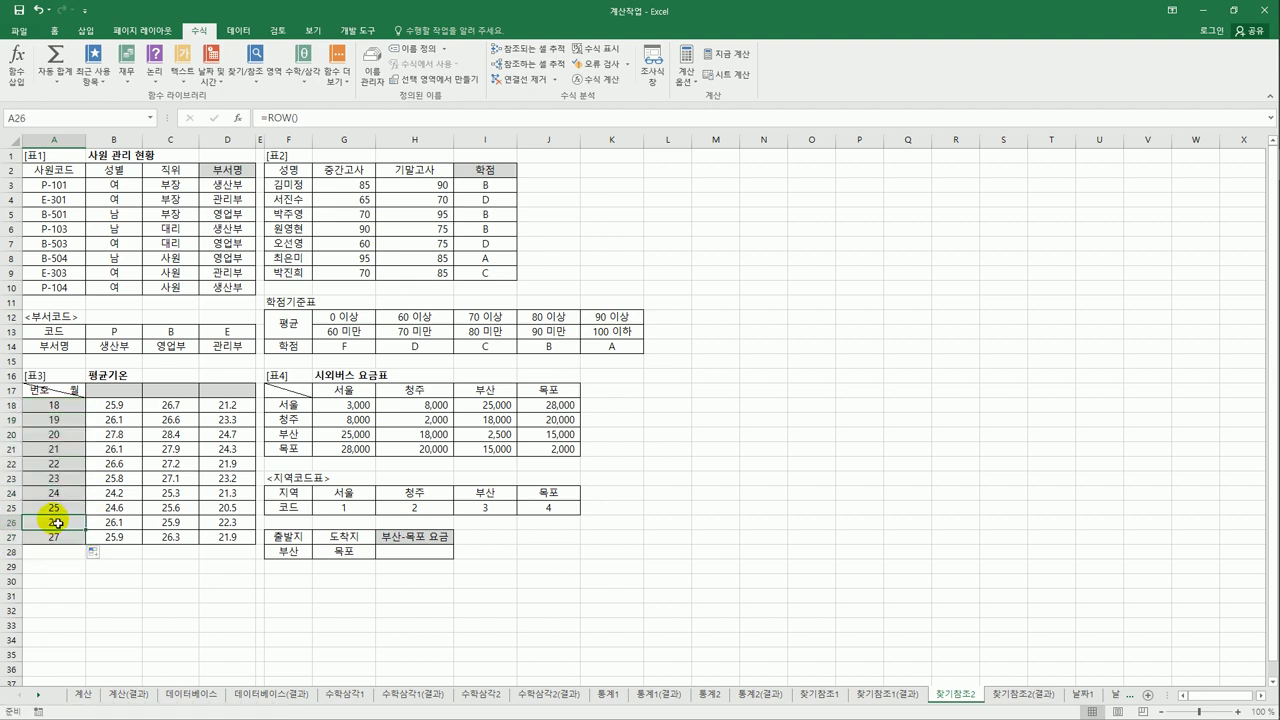
left_click(61, 487)
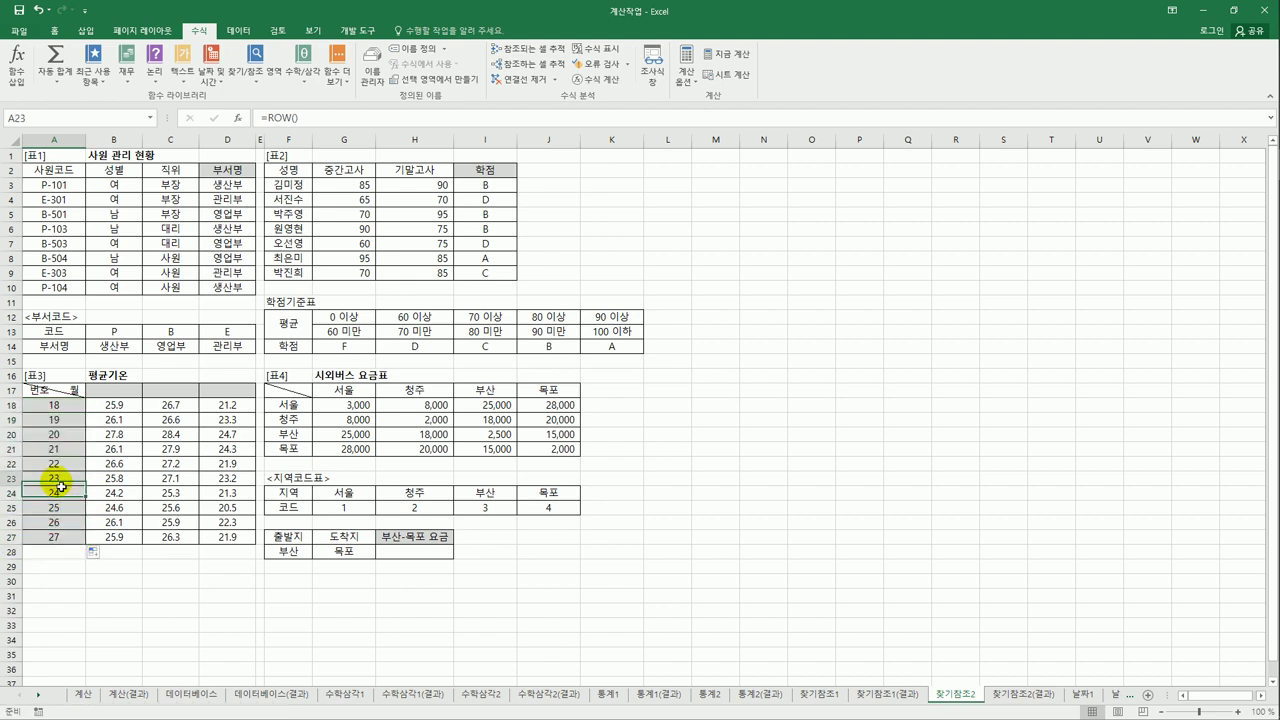
Extend the A18 formula to =ROW()-17 and refill the 번호 column down to A27
left_click(58, 404)
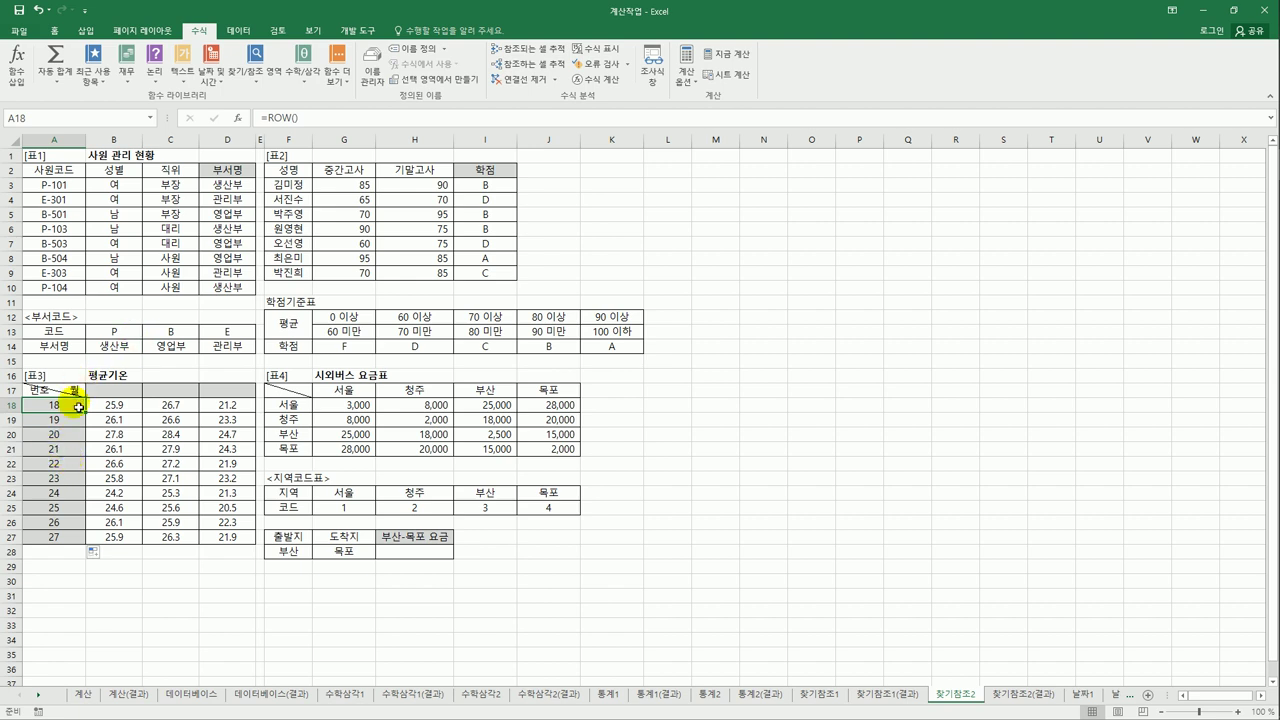
left_click(343, 118)
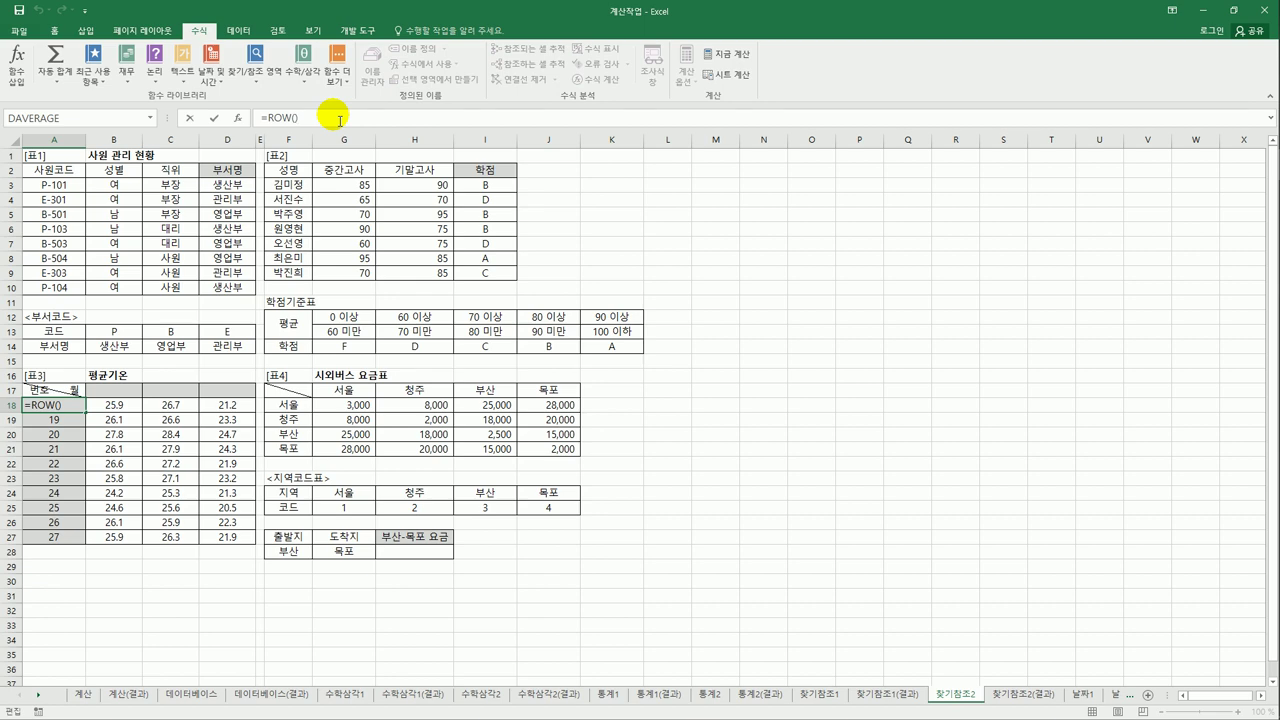
type("-17")
key("Return")
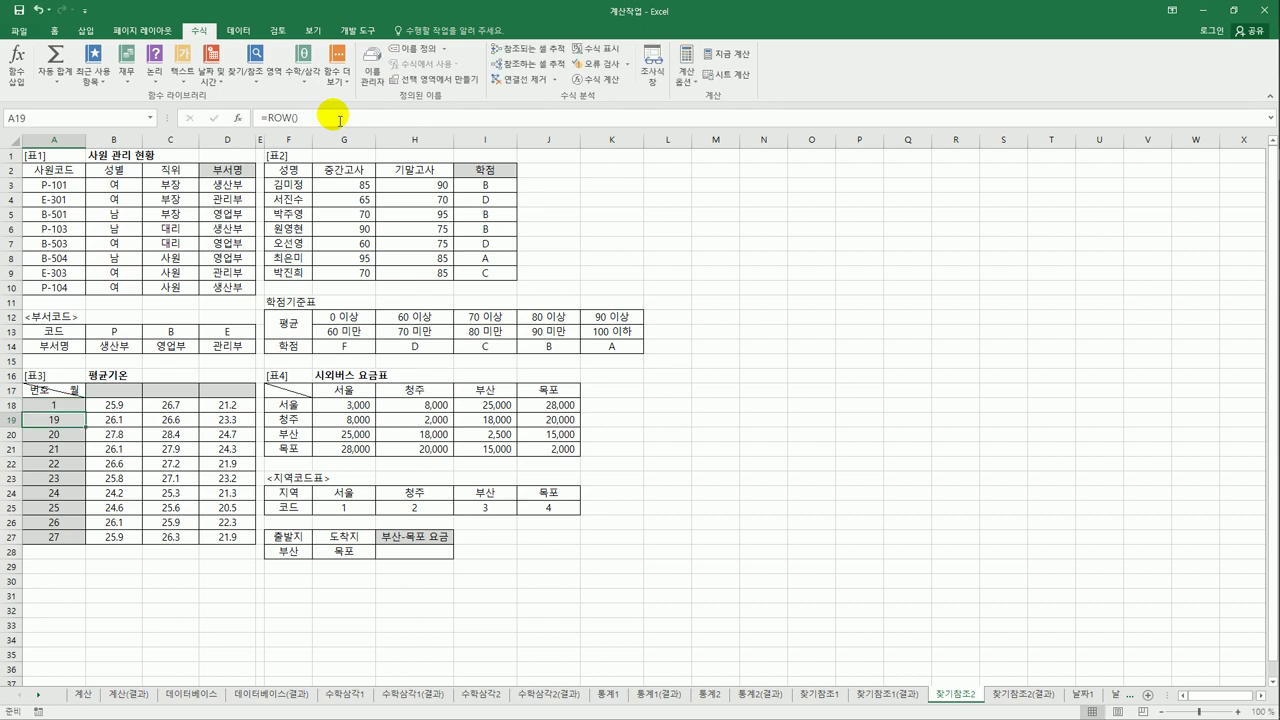
left_click(72, 406)
left_click_drag(90, 420, 84, 550)
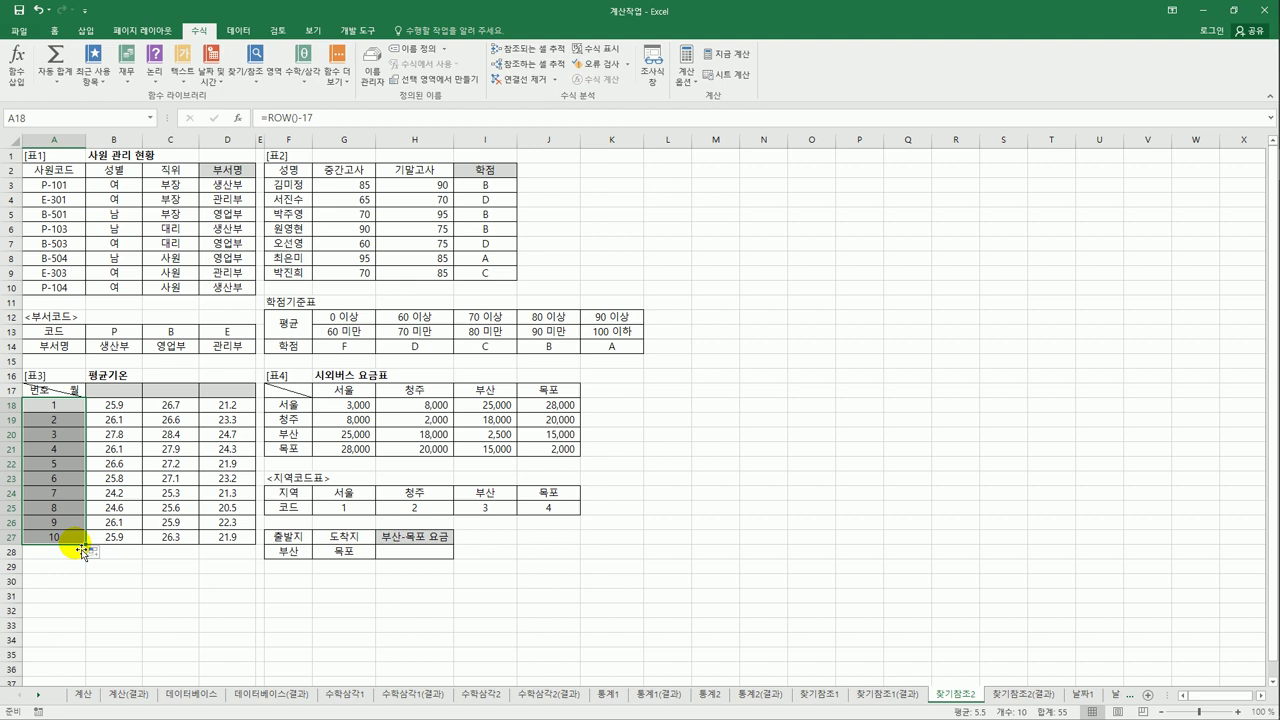
Enter =COLUMN() in B17, the first 월 header cell of 표3, and reselect that cell
left_click(106, 395)
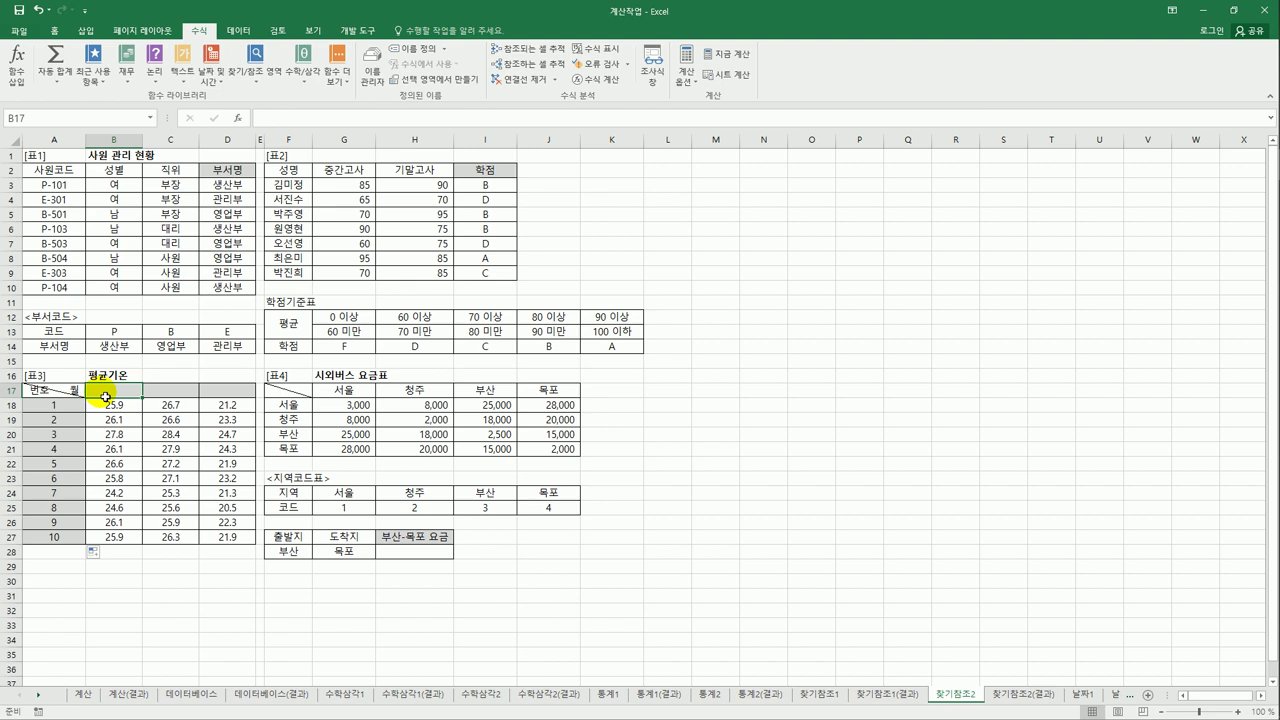
type("=")
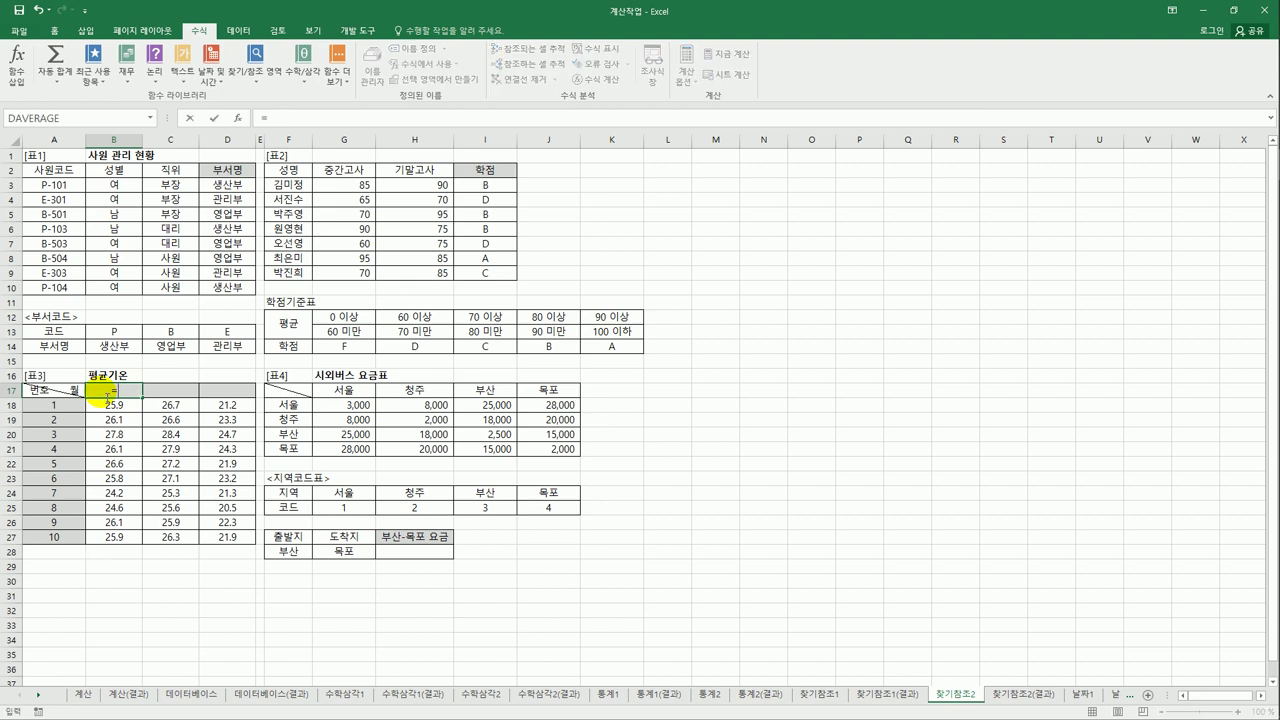
type("c")
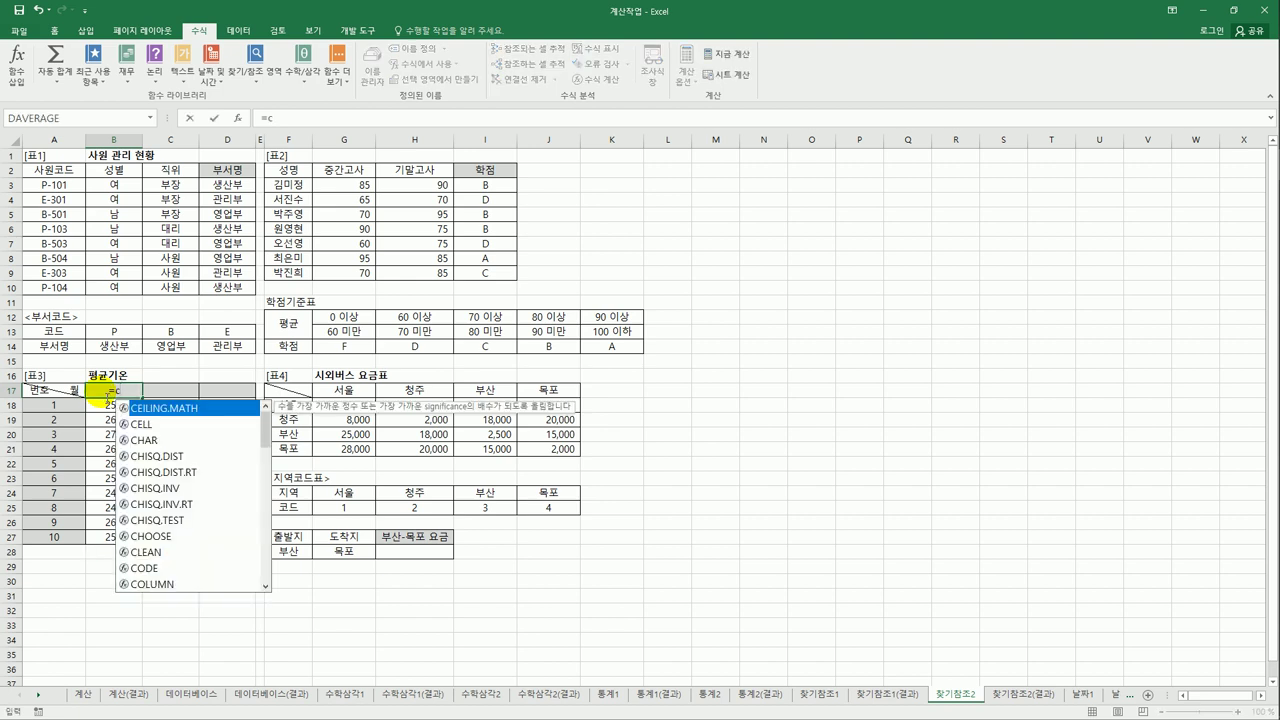
type("o")
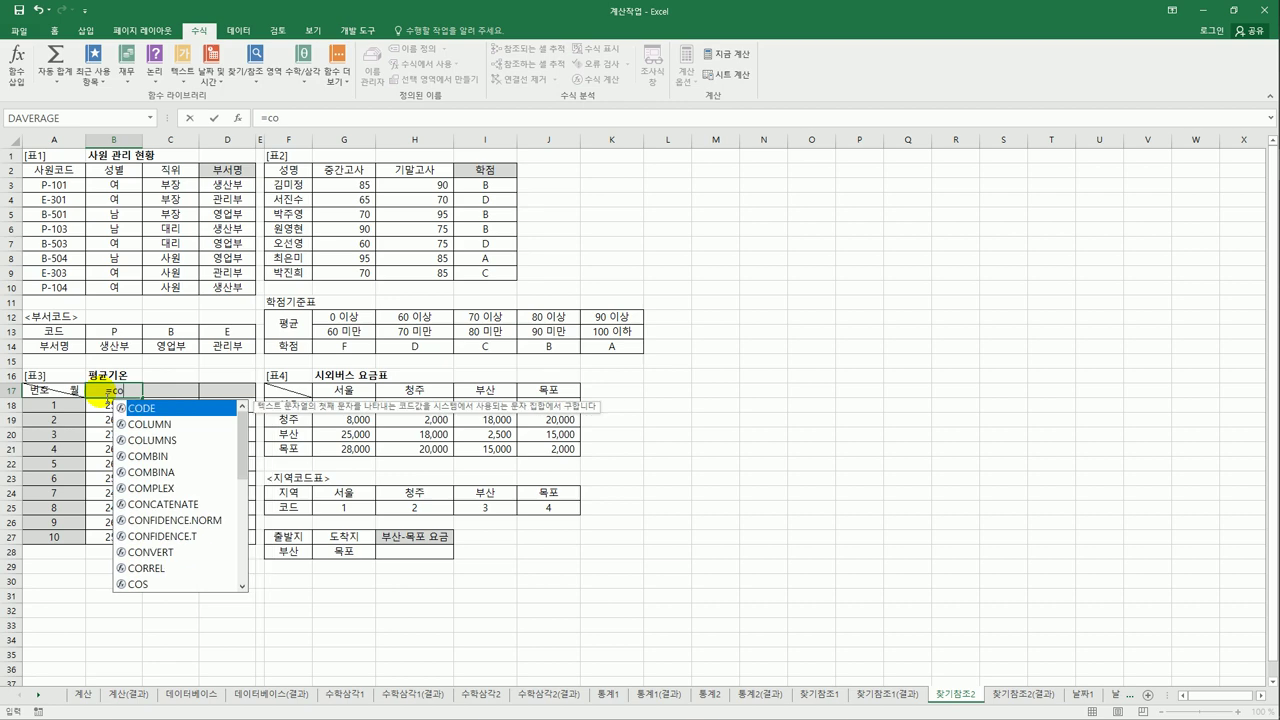
double_click(178, 426)
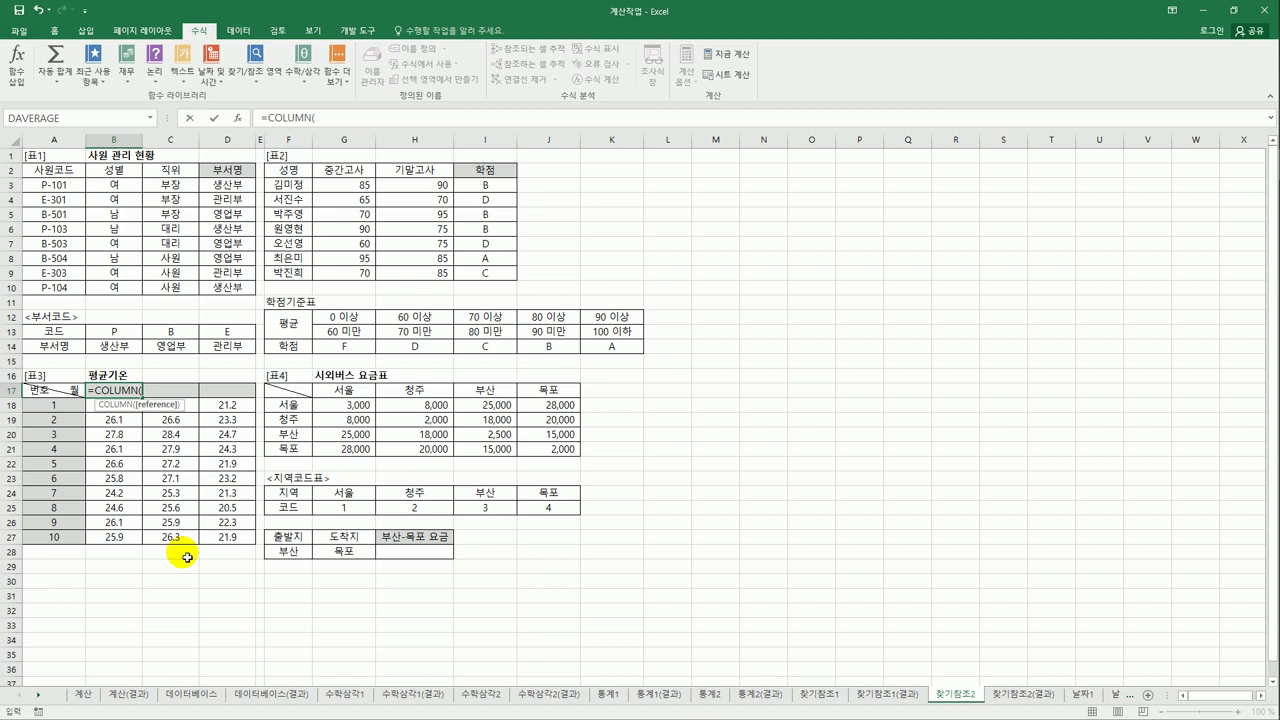
type(")")
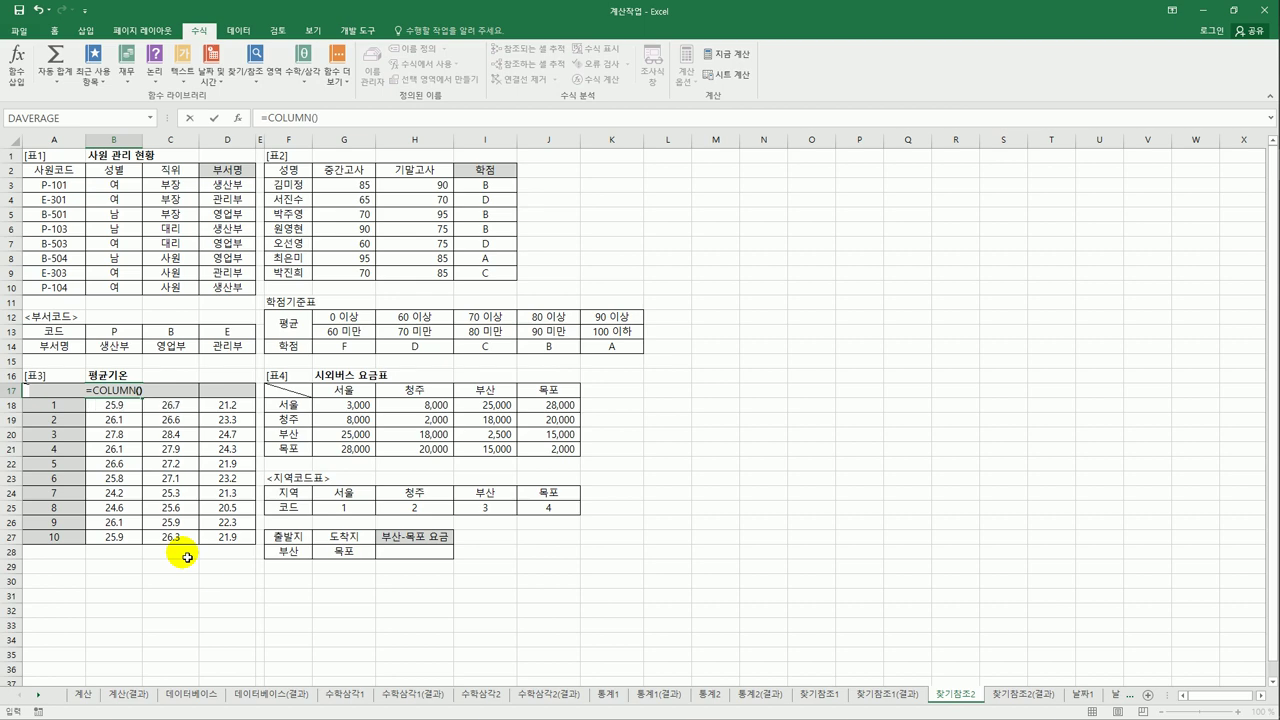
key("Return")
key("Up")
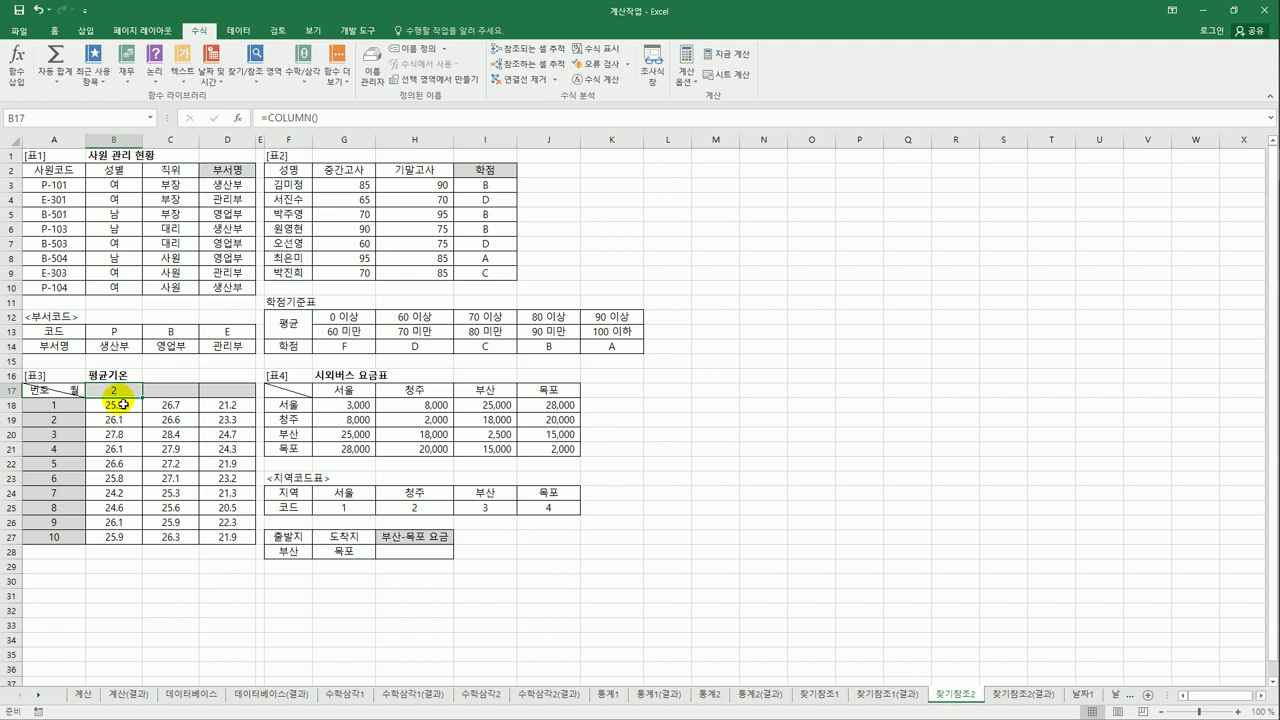
Check the positions of columns A to D, and fill the B17 COLUMN formula across to D17
left_click(55, 140)
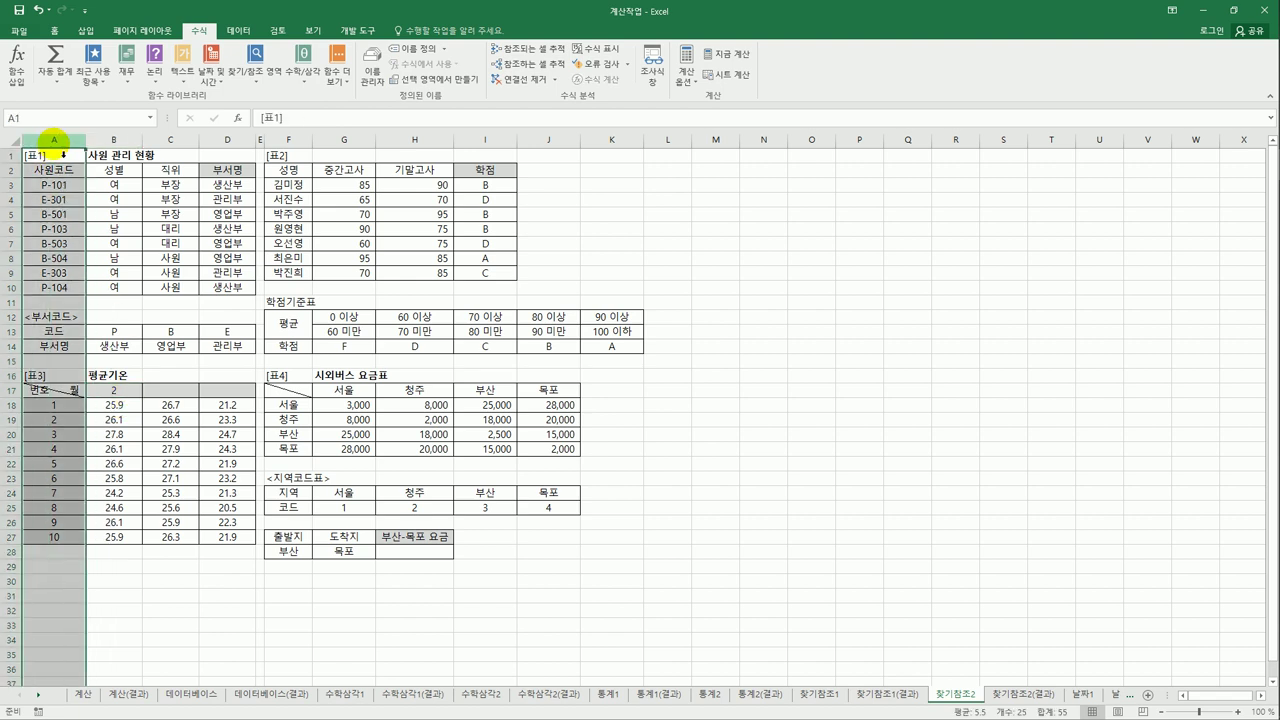
left_click(102, 140)
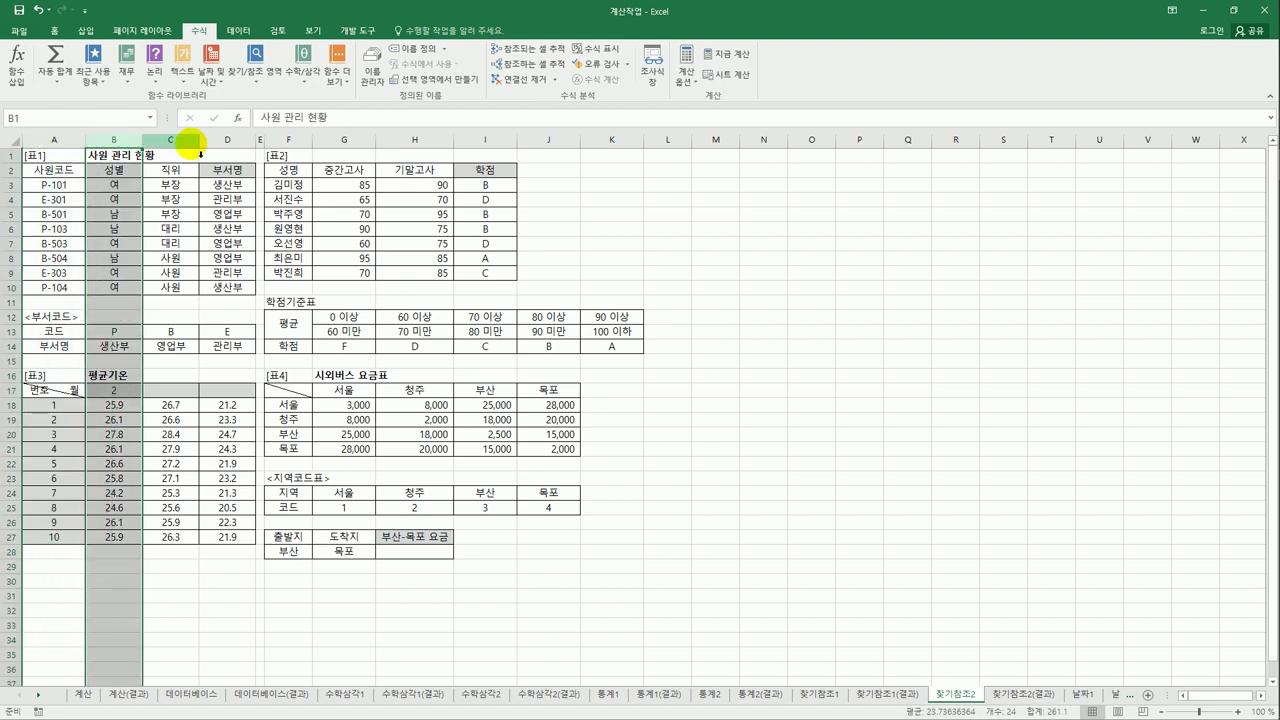
left_click(171, 140)
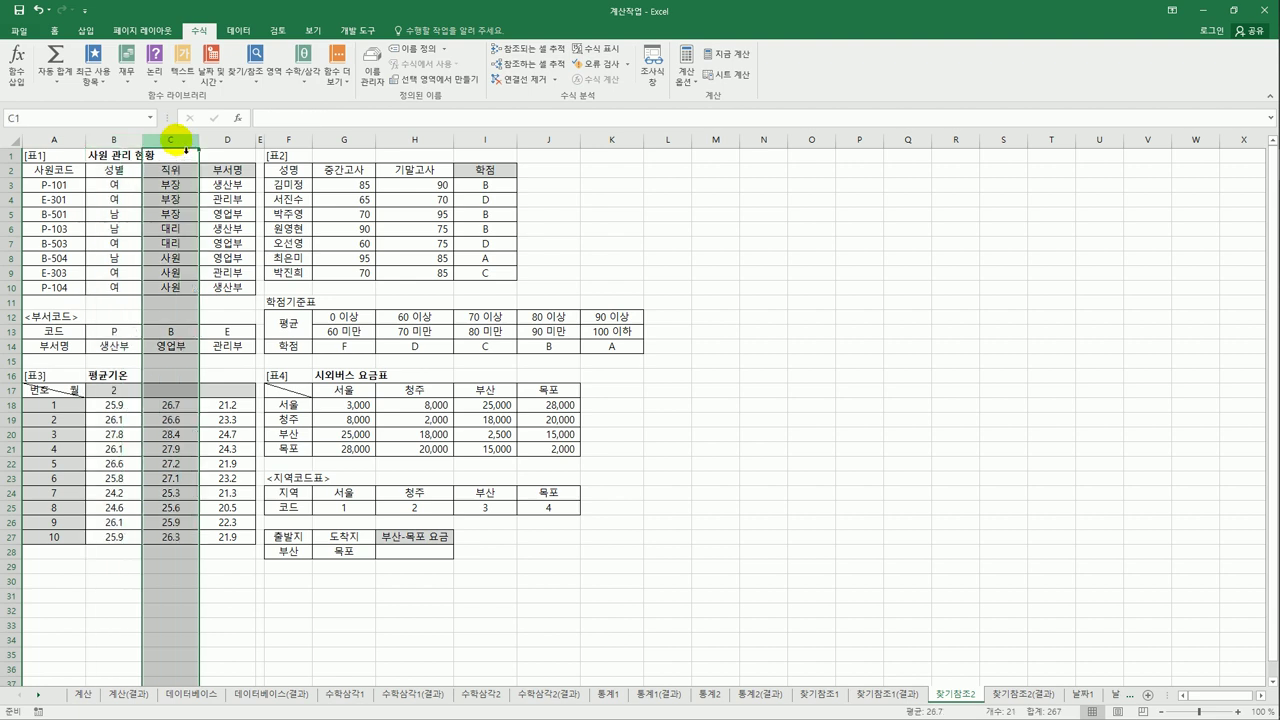
left_click(245, 140)
left_click(133, 391)
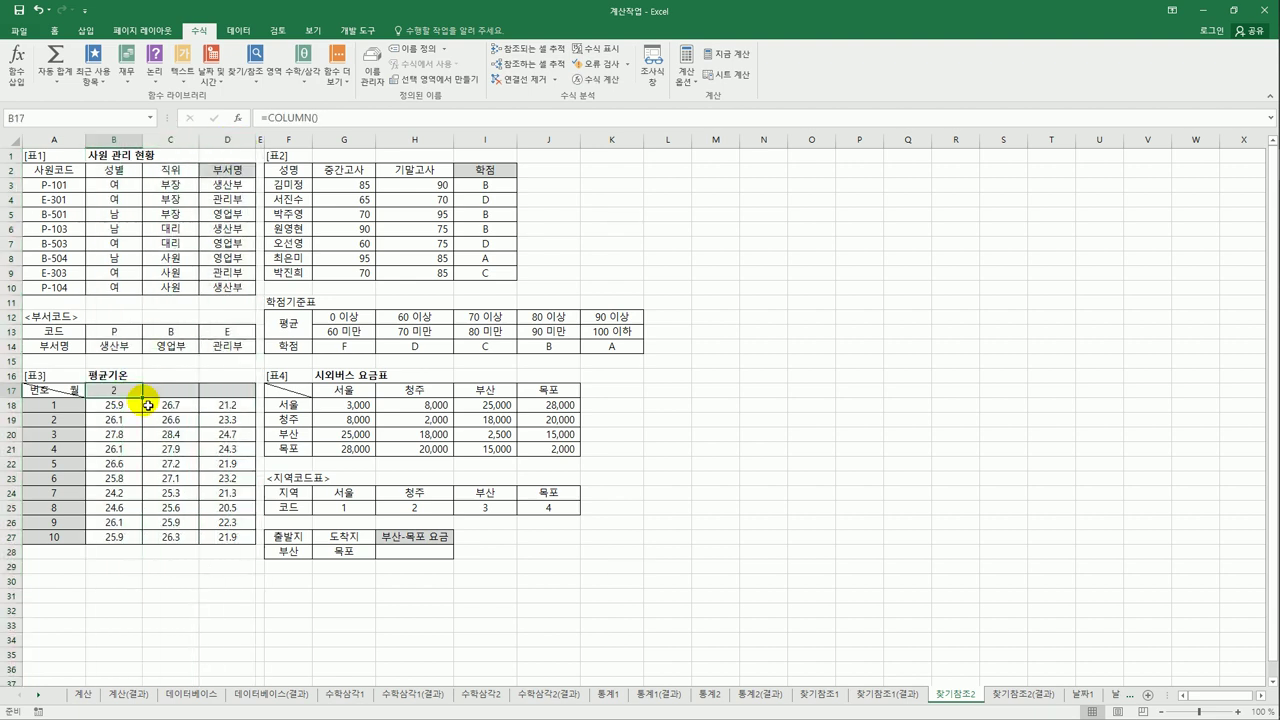
left_click_drag(142, 399, 238, 404)
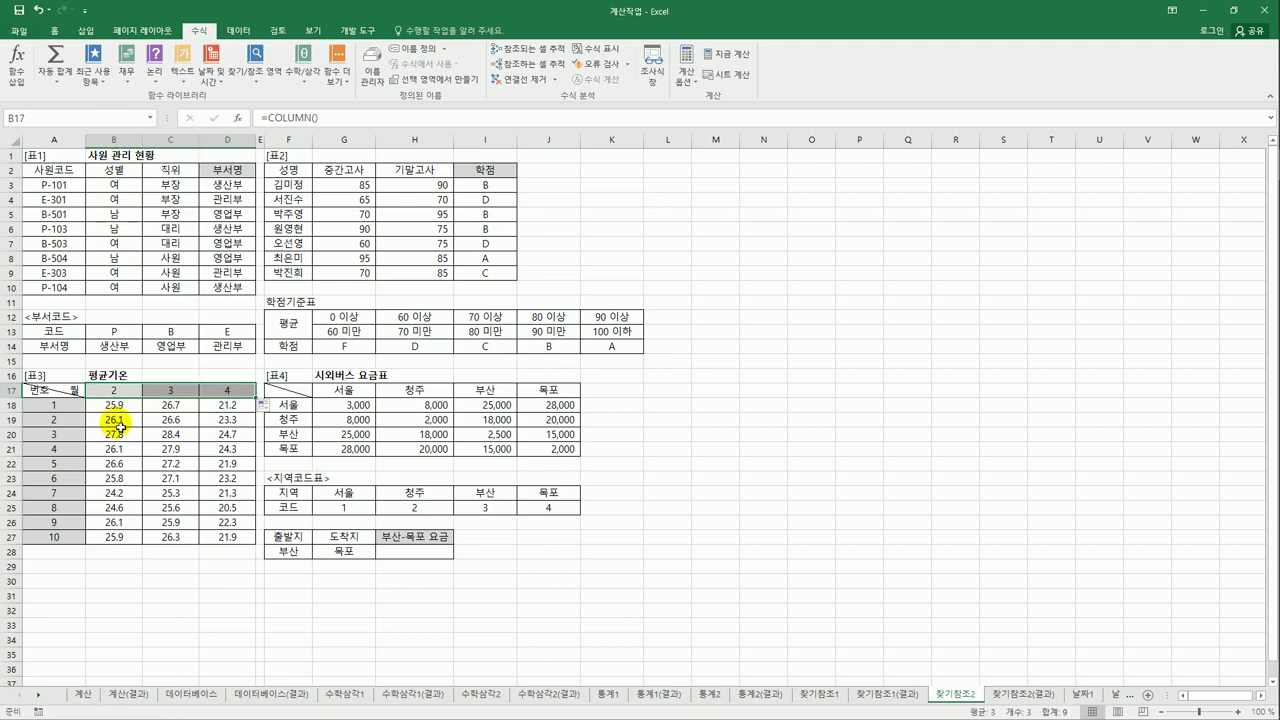
Check the copied COLUMN formulas in B17:D17, extend the B17 formula to =COLUMN()+5, and refill it across to D17
left_click(114, 390)
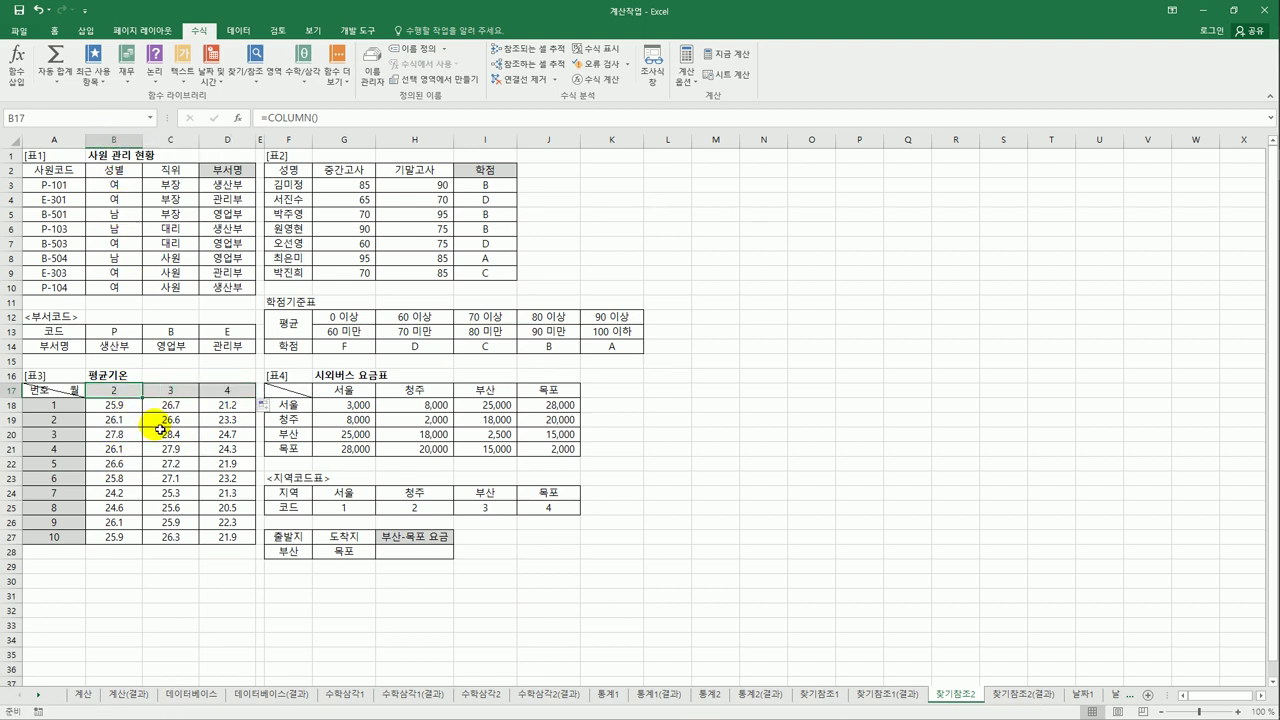
left_click(168, 392)
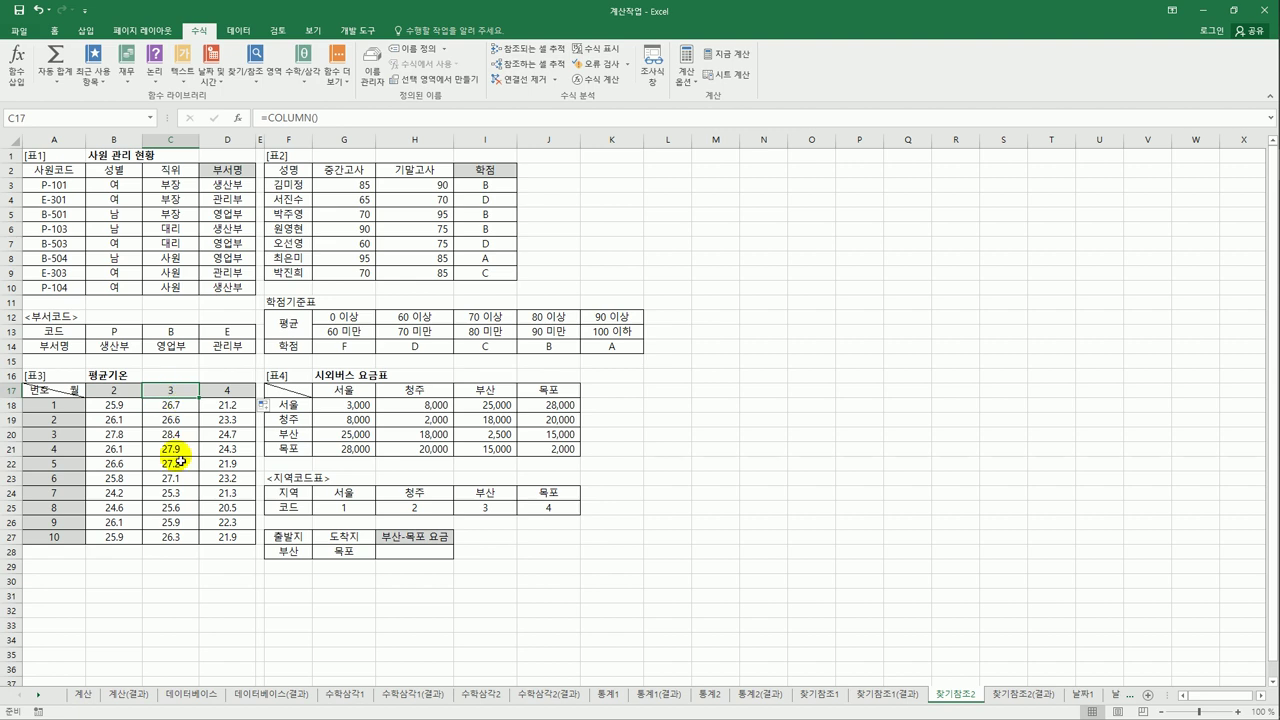
left_click(228, 390)
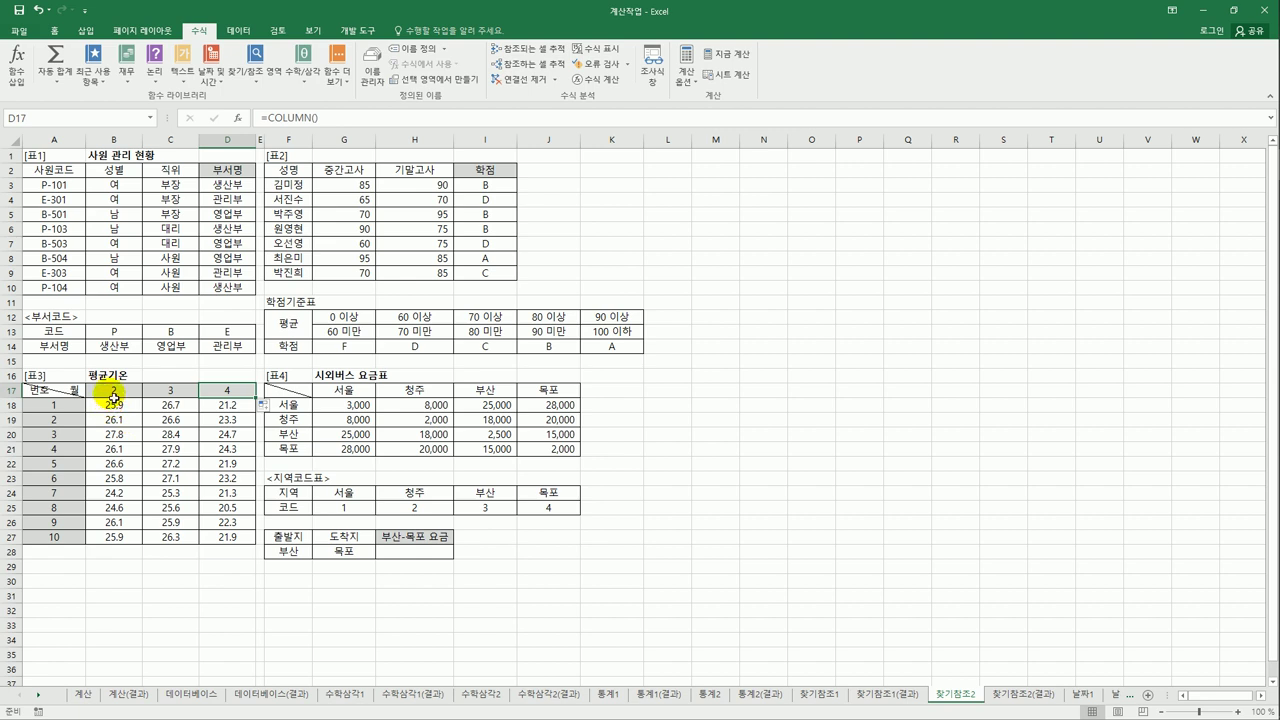
left_click(115, 392)
left_click(318, 118)
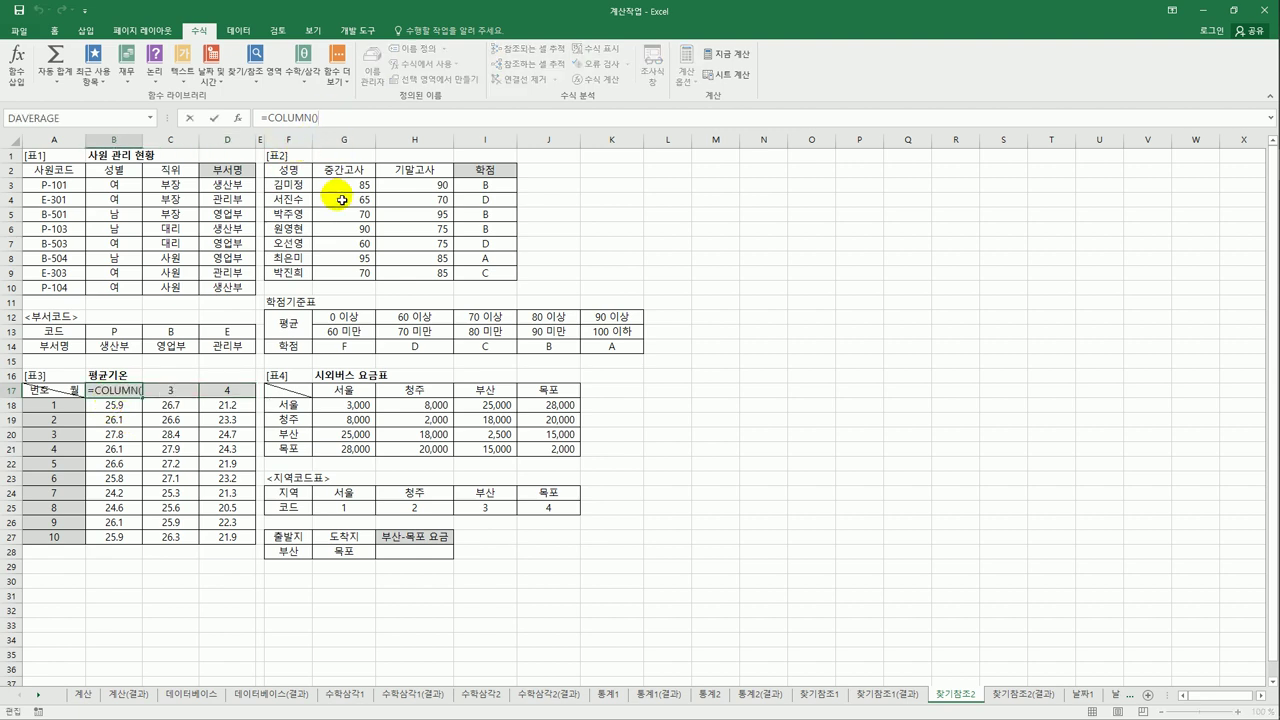
type("+5")
key("ctrl+Return")
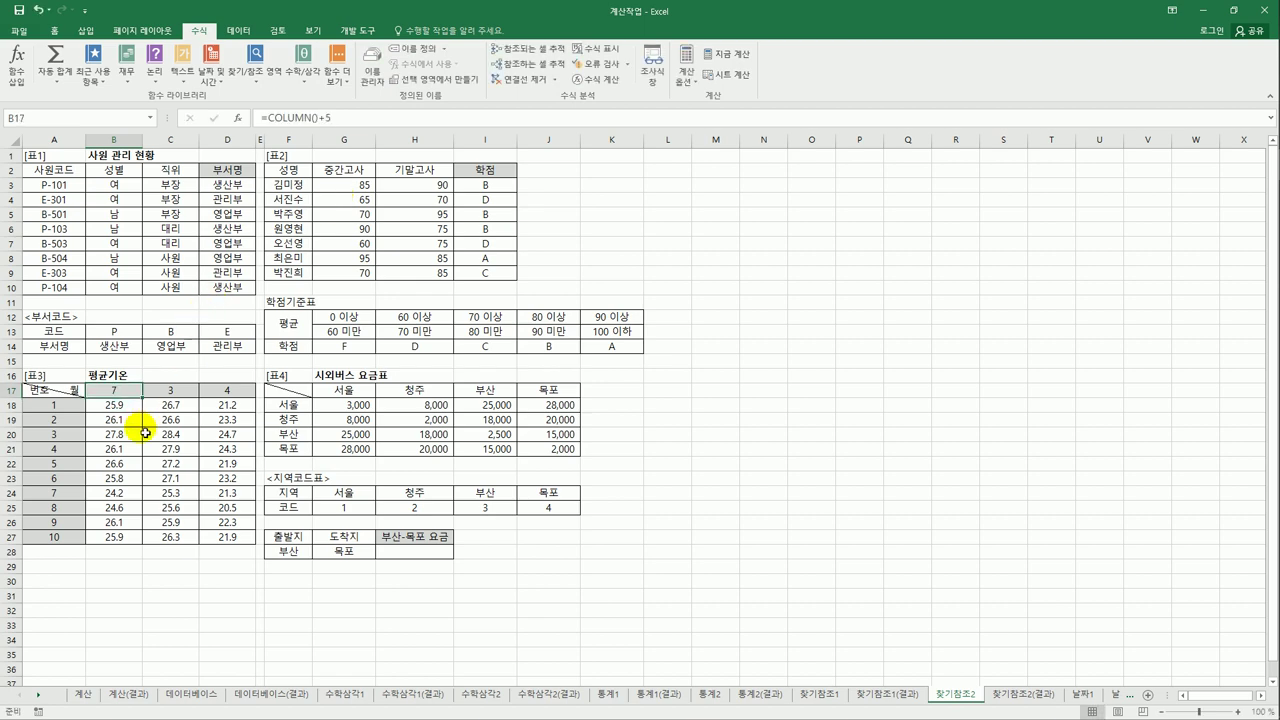
left_click_drag(144, 404, 250, 396)
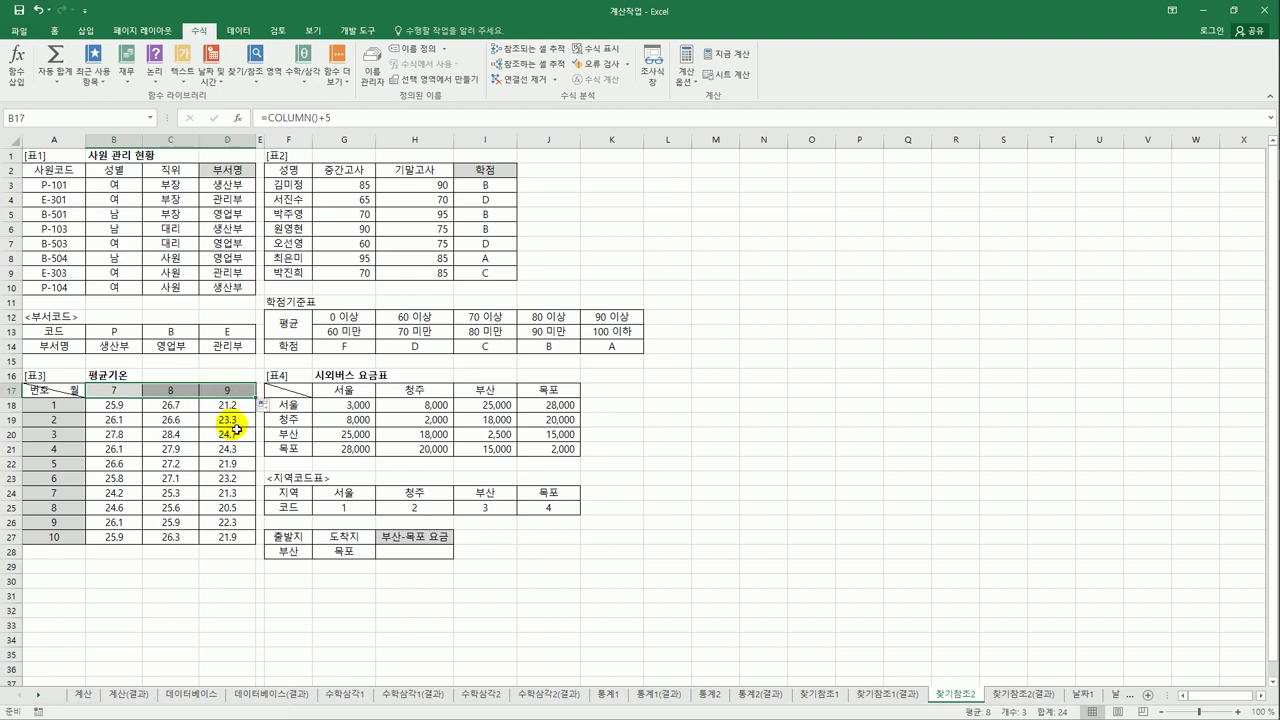
Append the text 월 to the B17 formula as =COLUMN()+5&"월" and refill the month headers across to D17
left_click(130, 390)
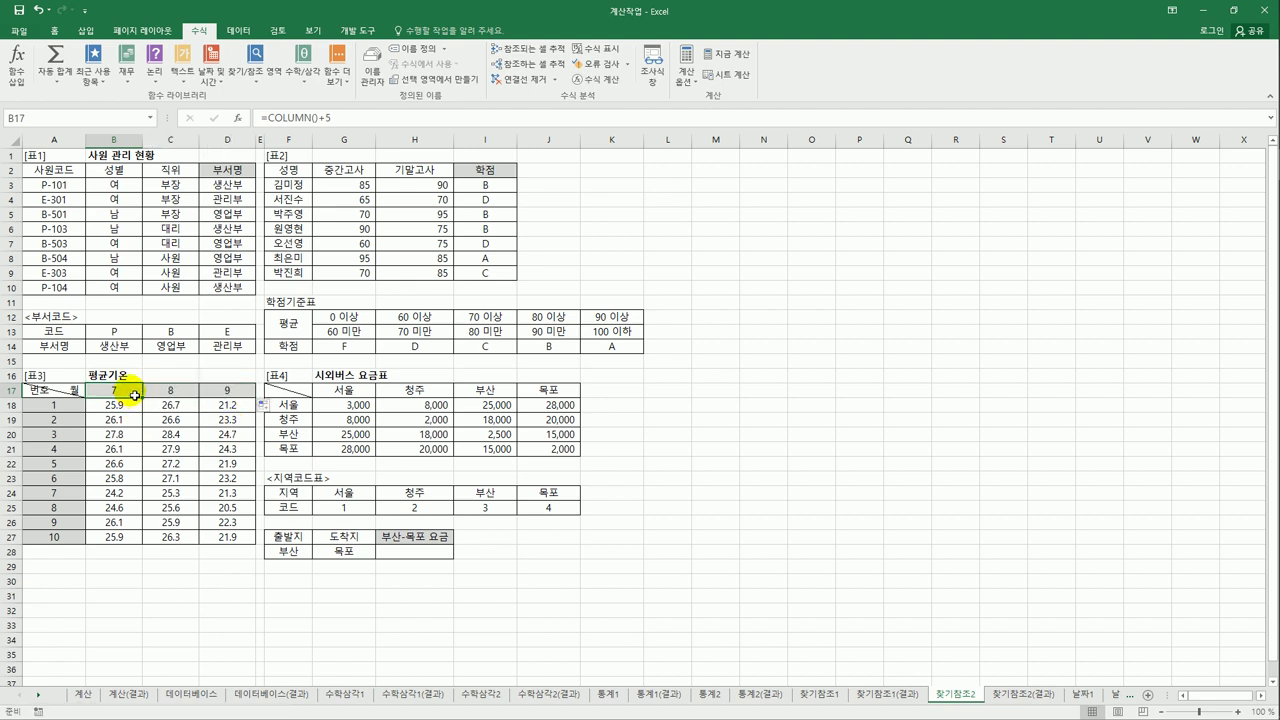
left_click(345, 123)
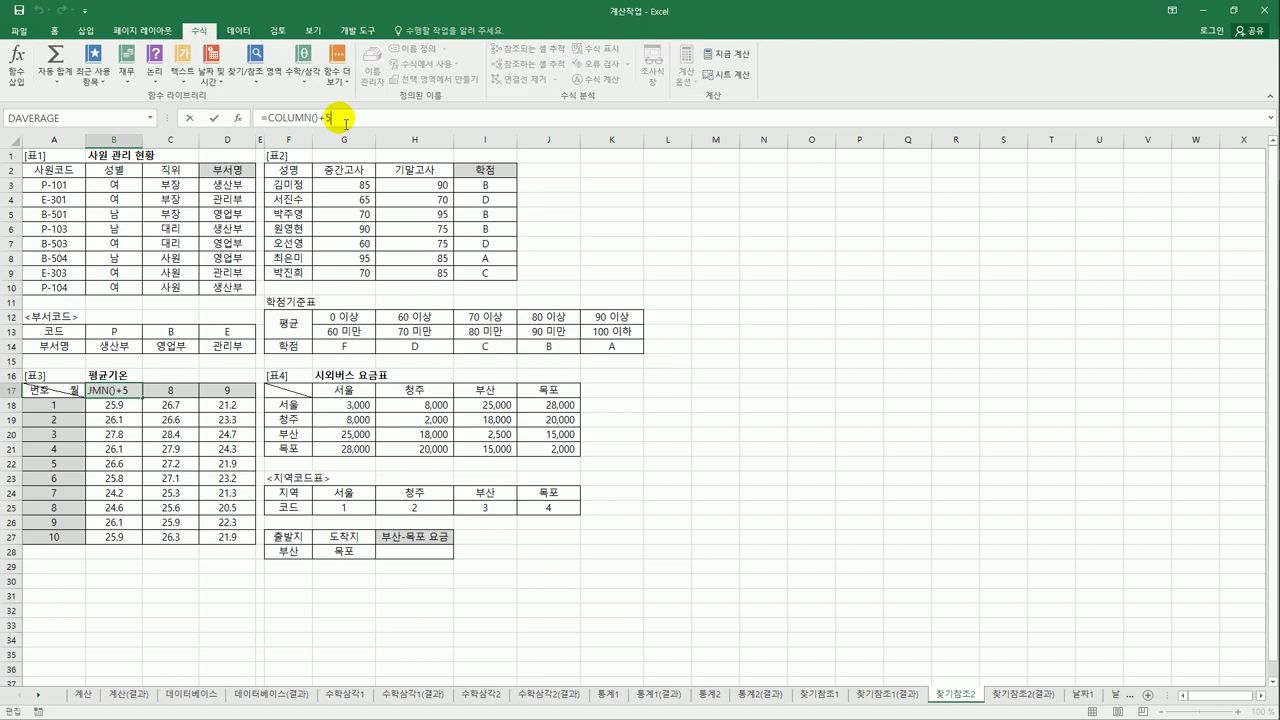
type("&")
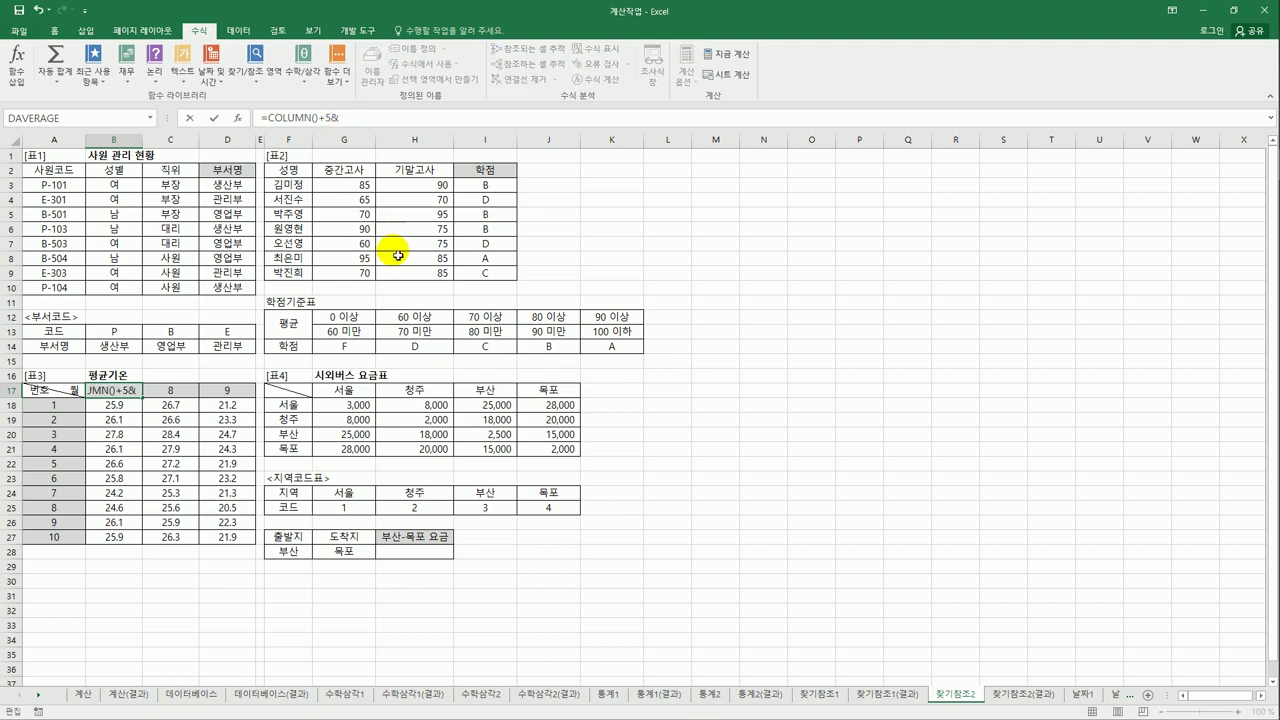
type("\"d")
key("BackSpace")
type("월\"")
key("Return")
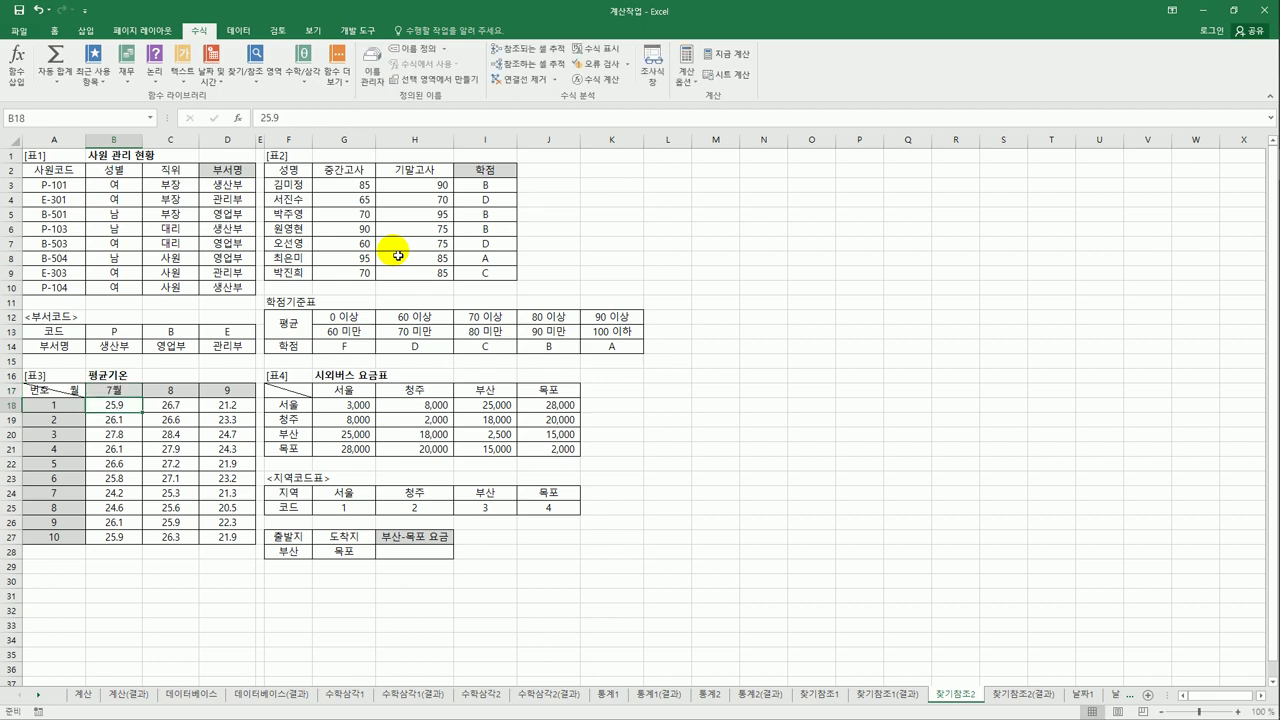
left_click(122, 391)
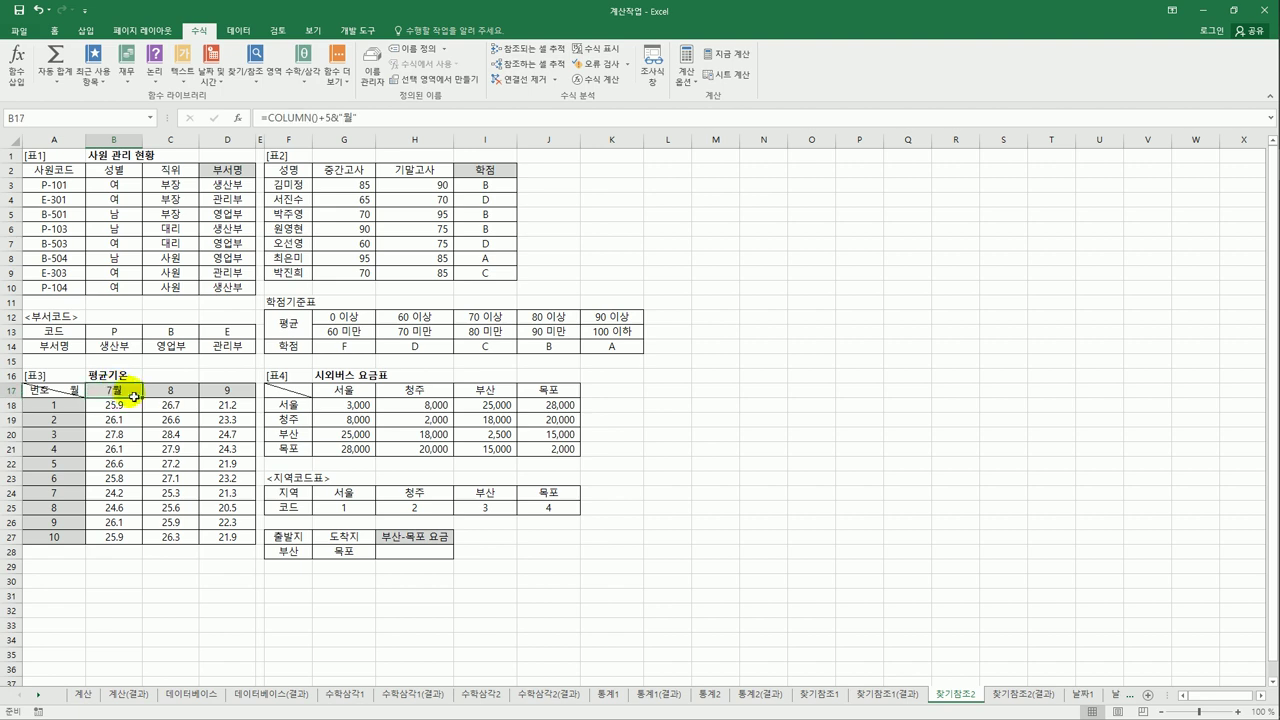
left_click_drag(133, 397, 230, 400)
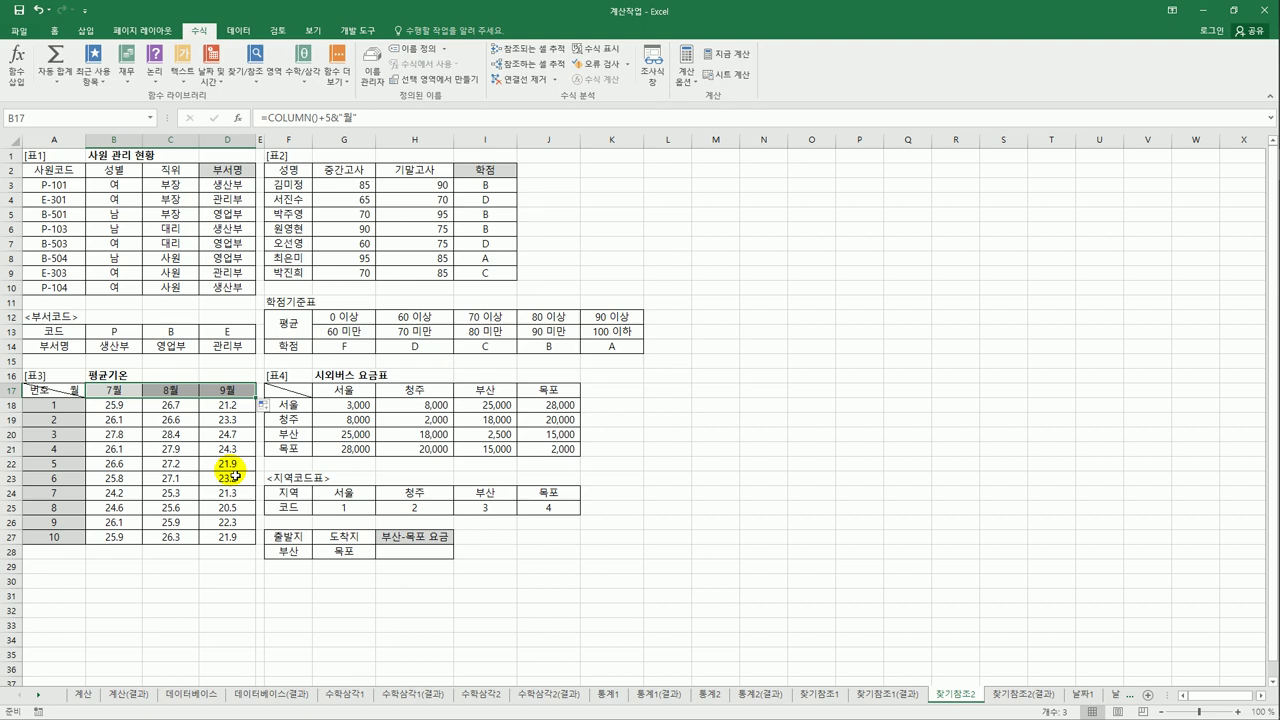
Examine how the 지역코드표 codes map to rows and columns of the 표4 fare table for the 부산 to 목포 trip
left_click(340, 492)
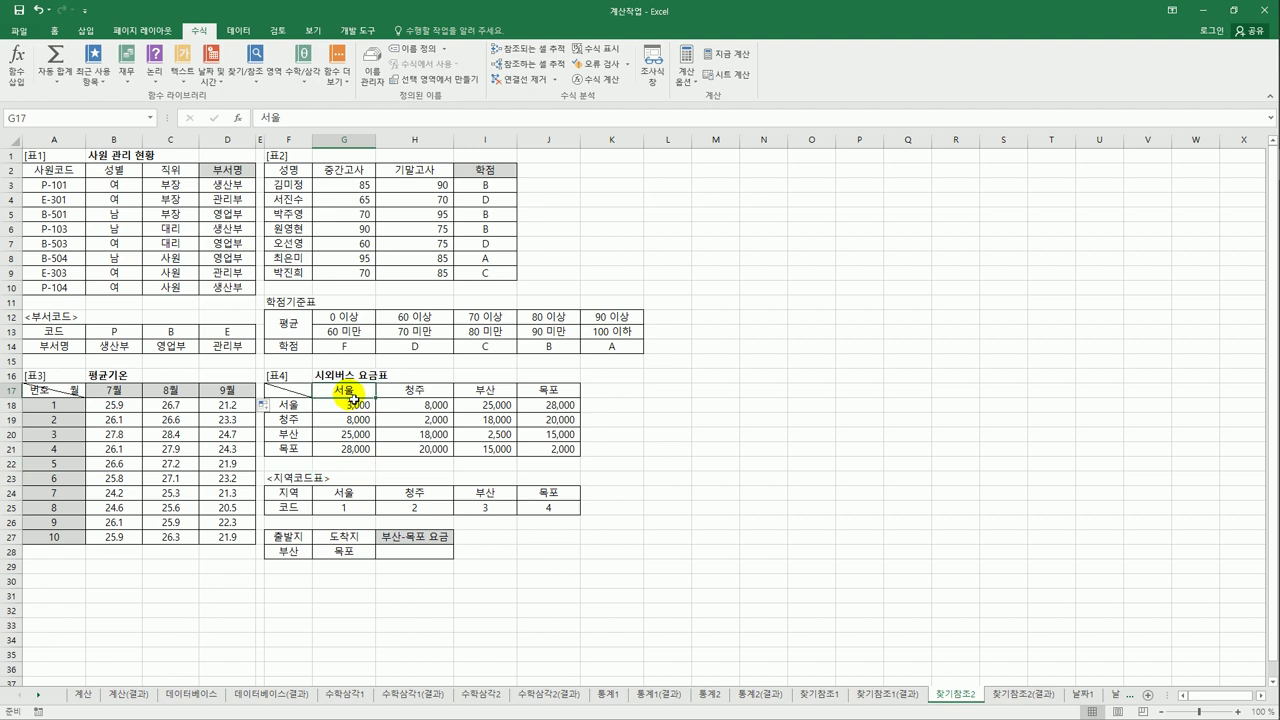
left_click_drag(355, 406, 528, 452)
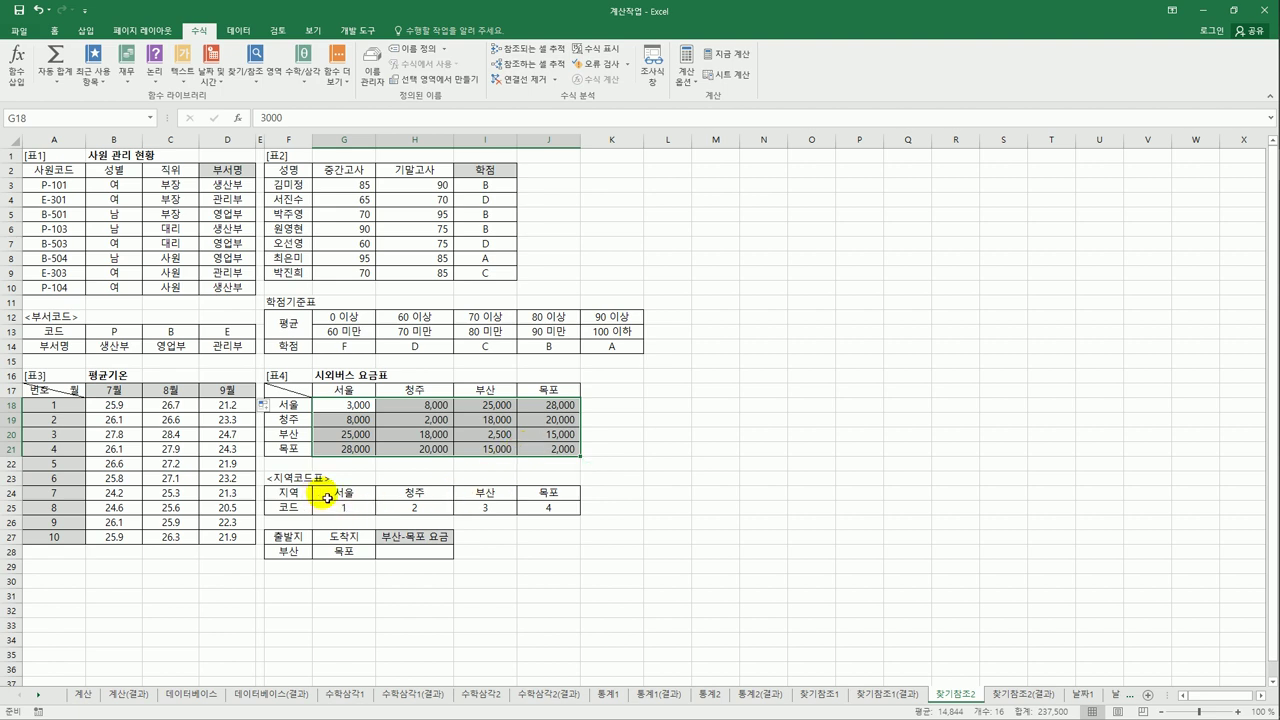
left_click_drag(327, 498, 543, 512)
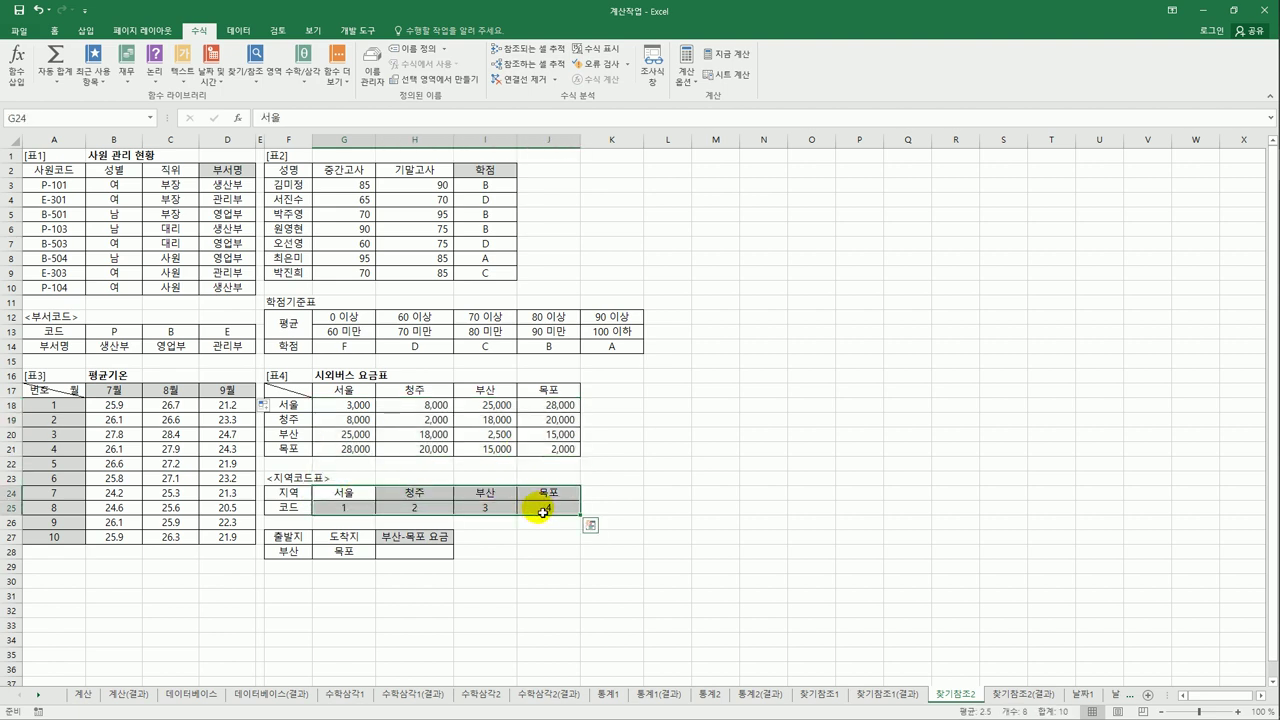
left_click(306, 552)
left_click(340, 557)
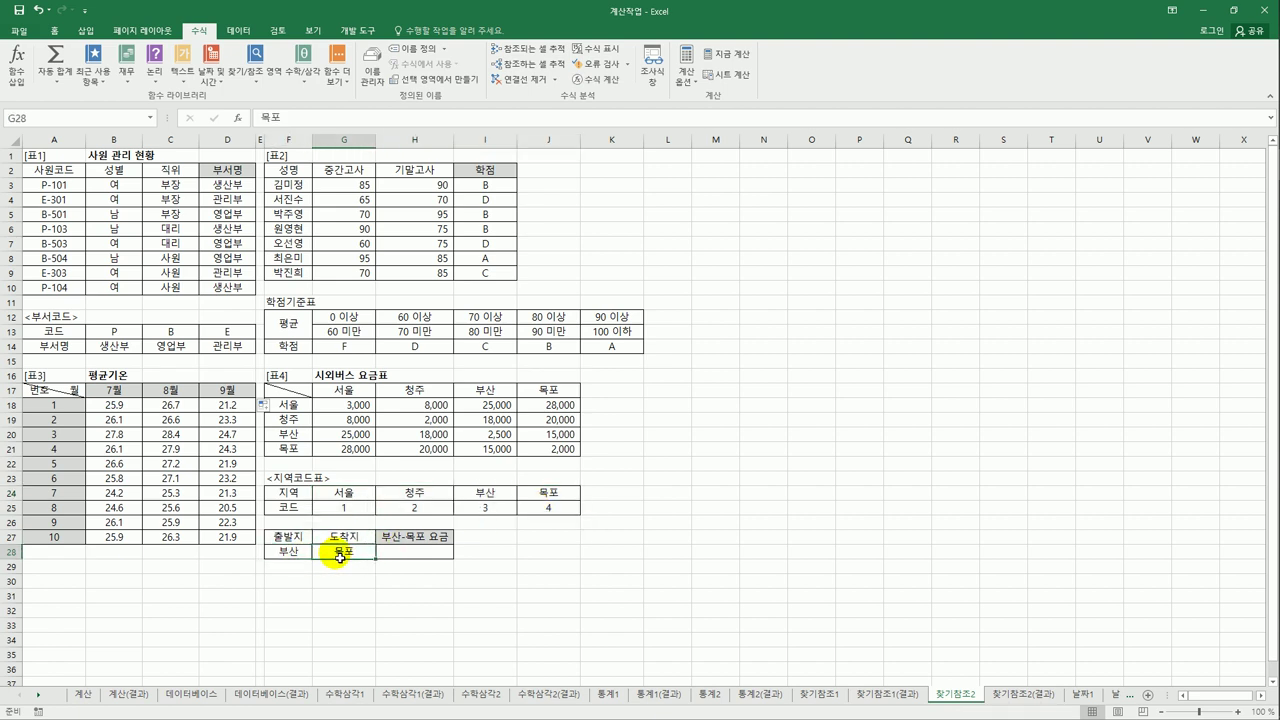
left_click(422, 557)
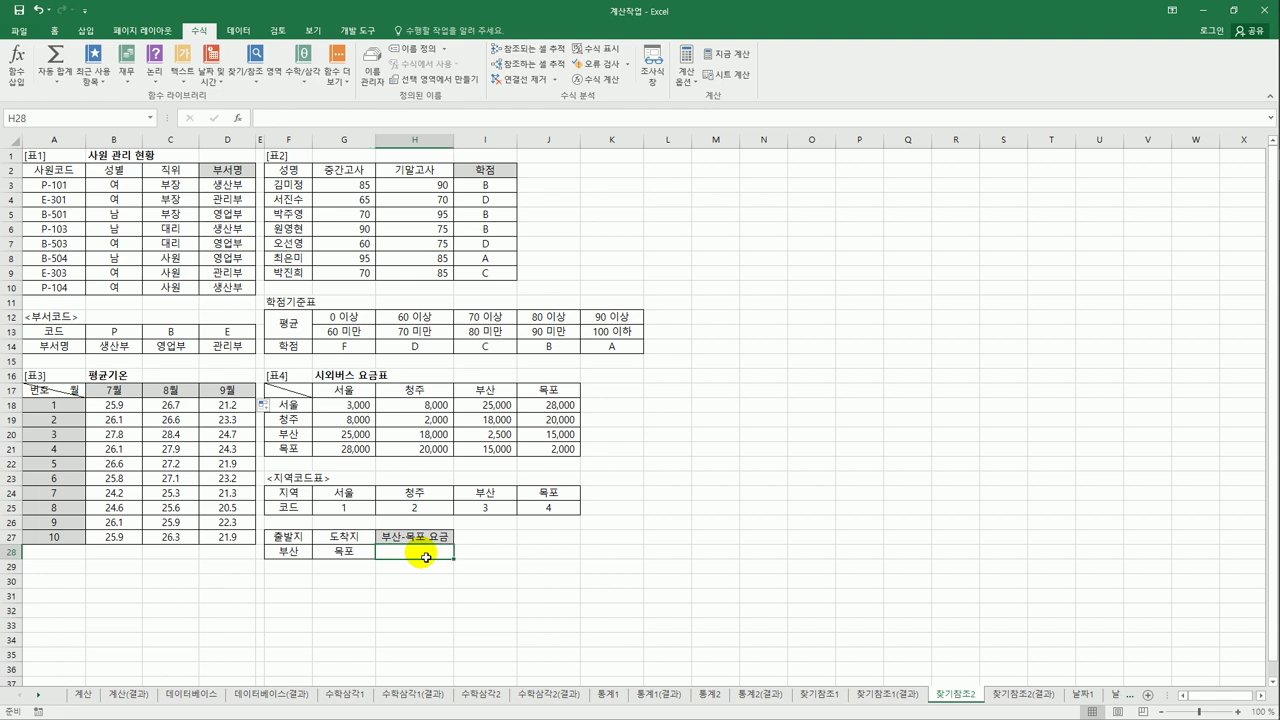
left_click_drag(354, 403, 546, 464)
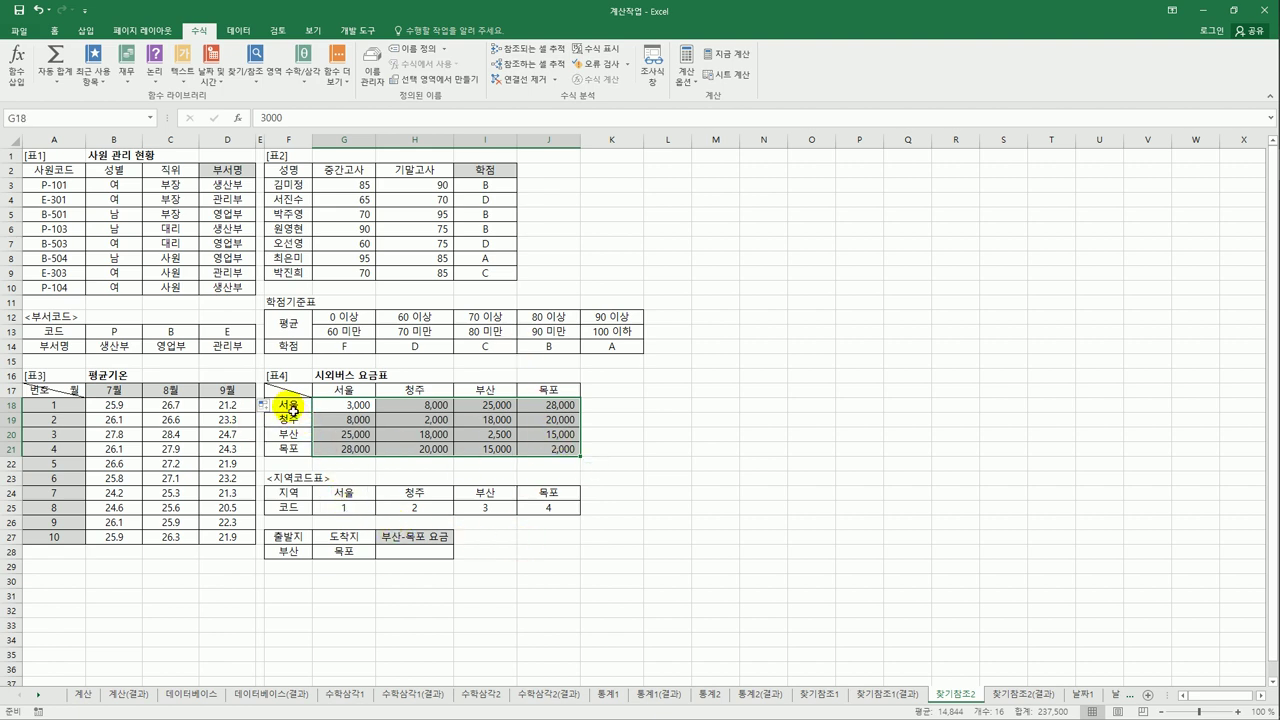
left_click(342, 405)
left_click(420, 508)
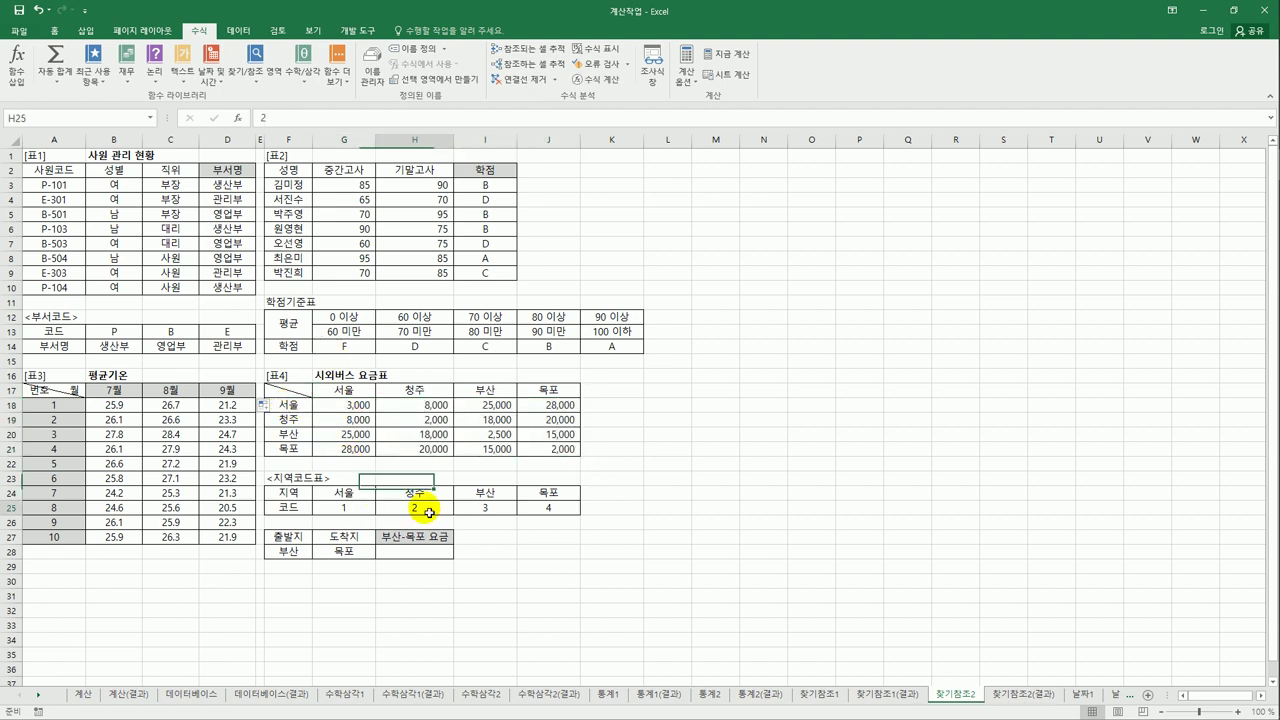
left_click_drag(283, 421, 417, 414)
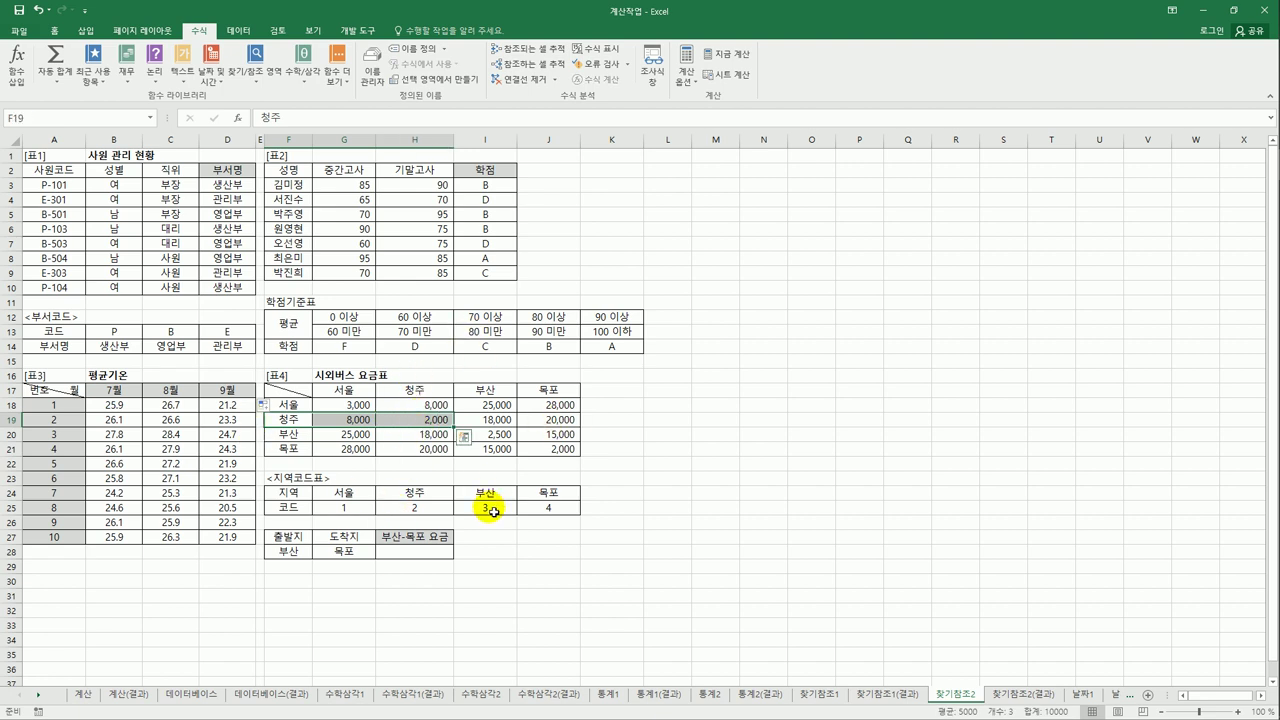
left_click(290, 553)
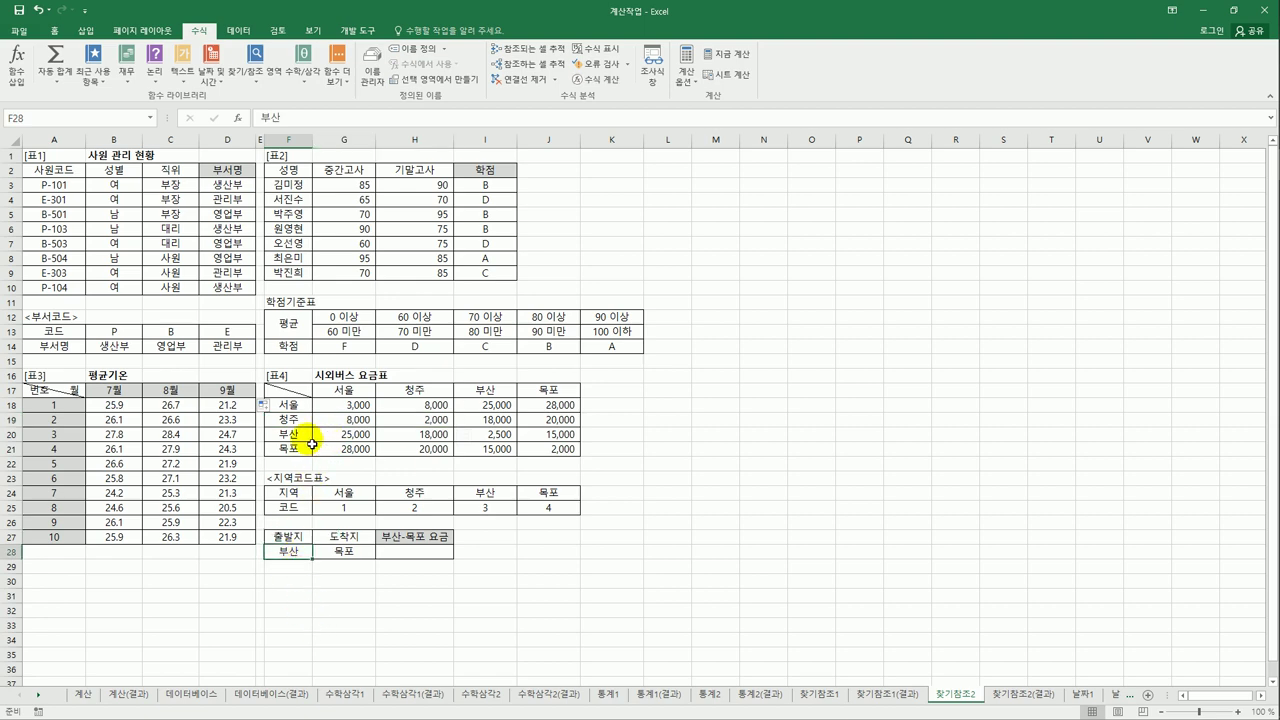
left_click_drag(329, 437, 576, 440)
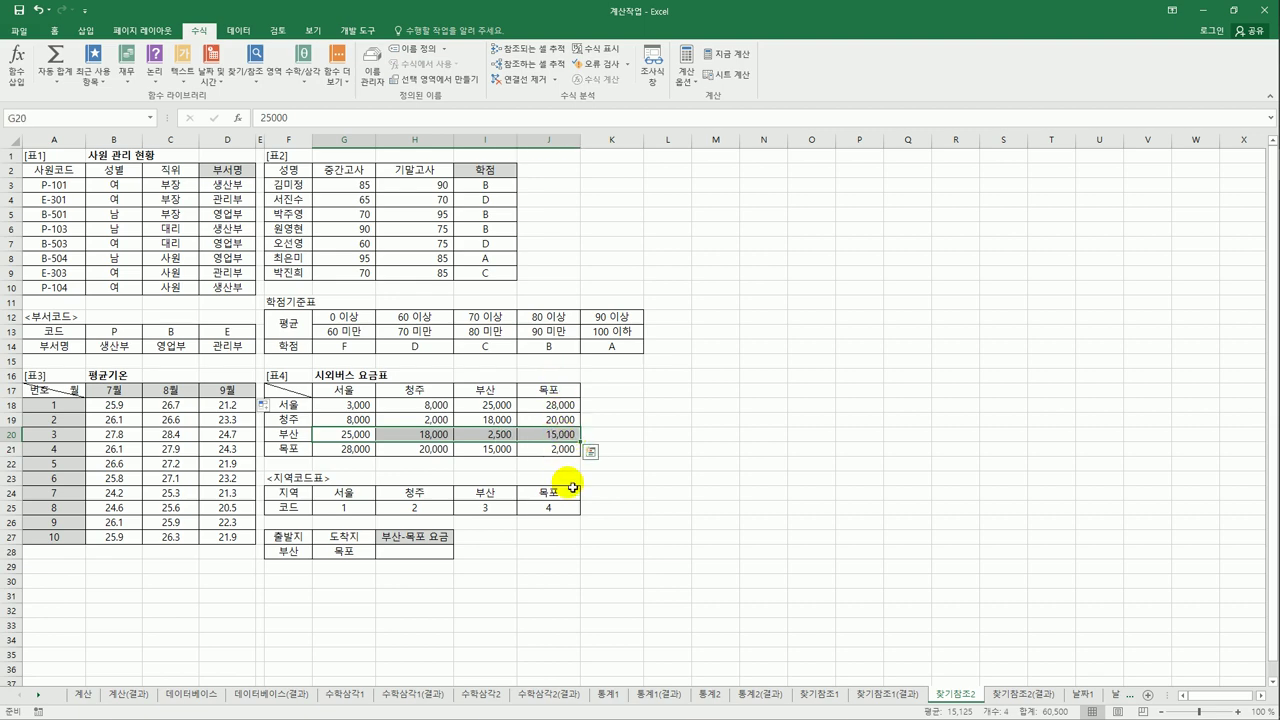
left_click(563, 434)
Begin an INDEX formula in H28 under 부산-목포 요금, using the 표4 fares G18:J21 as a relative array reference
left_click(414, 552)
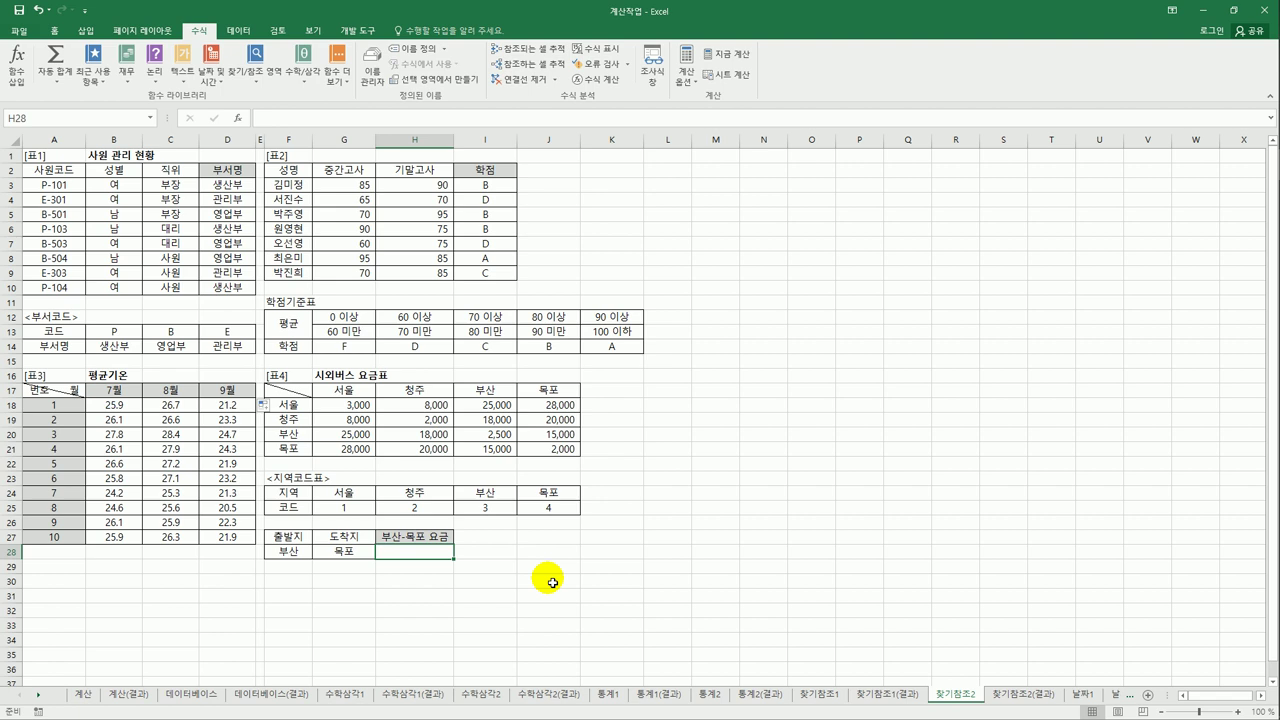
type("=")
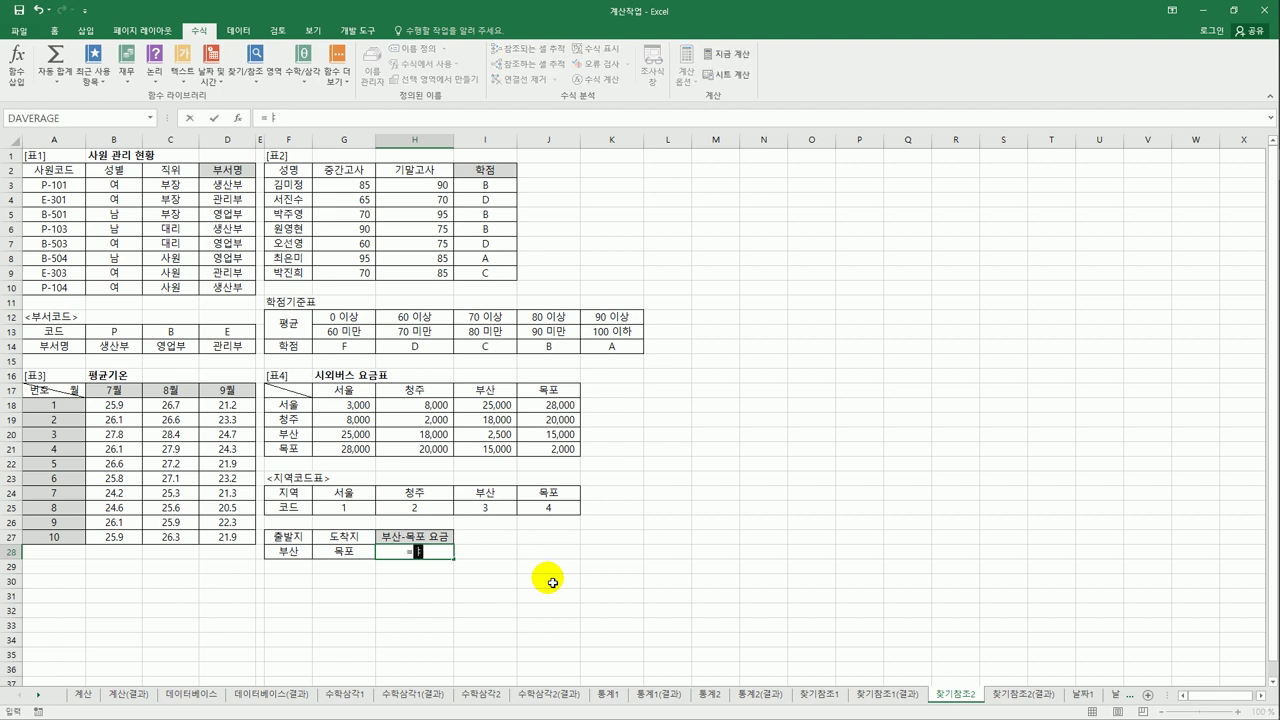
type("in")
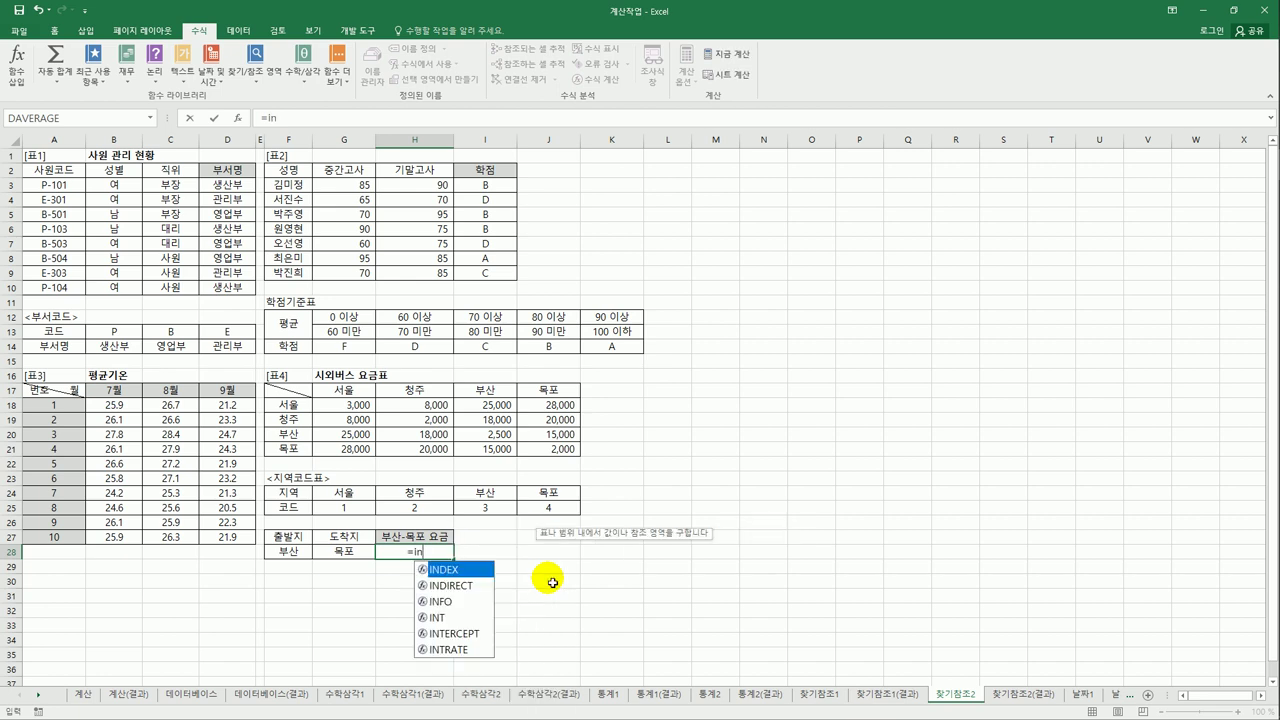
key("Tab")
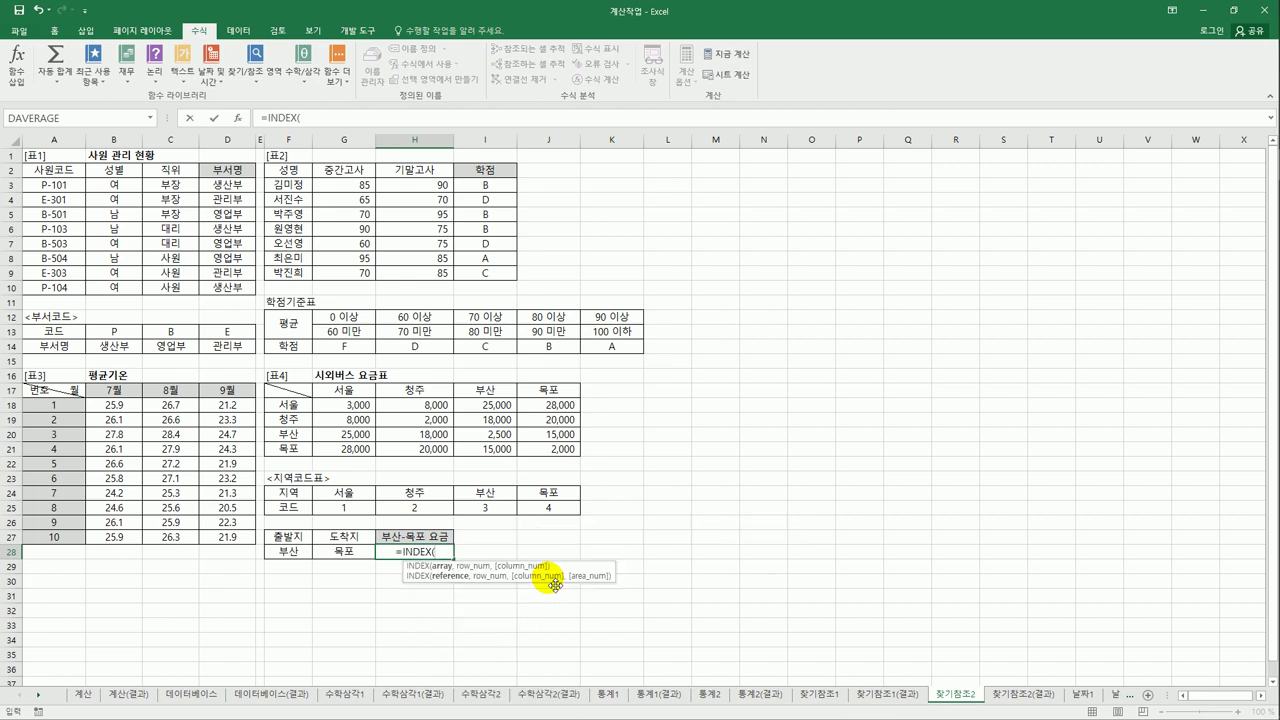
left_click_drag(343, 406, 562, 451)
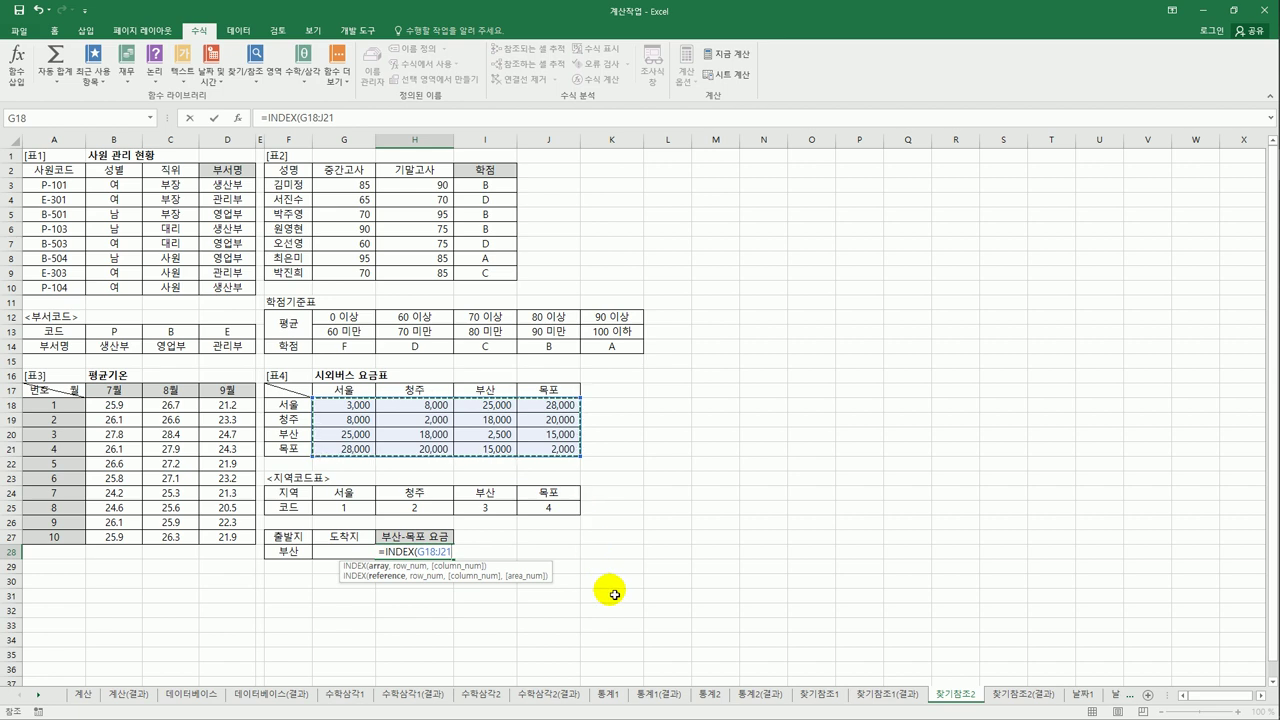
key("F4")
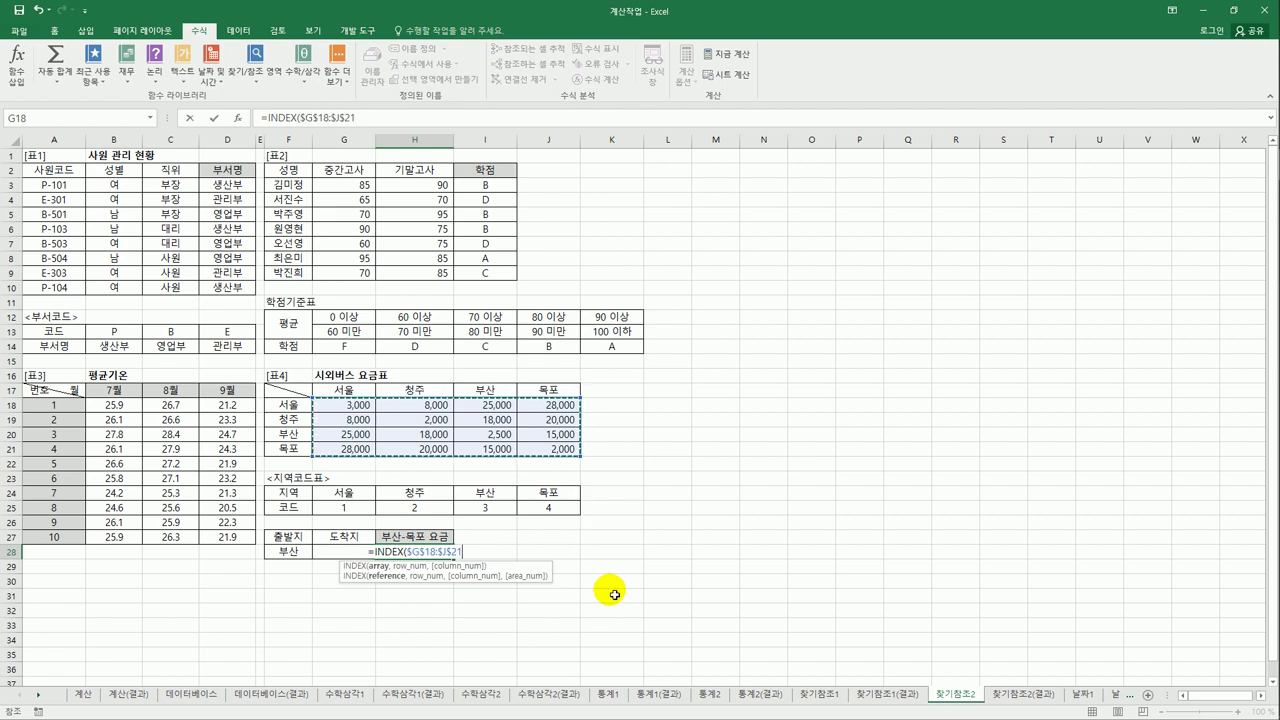
key("F4")
key("F4")
key("F4")
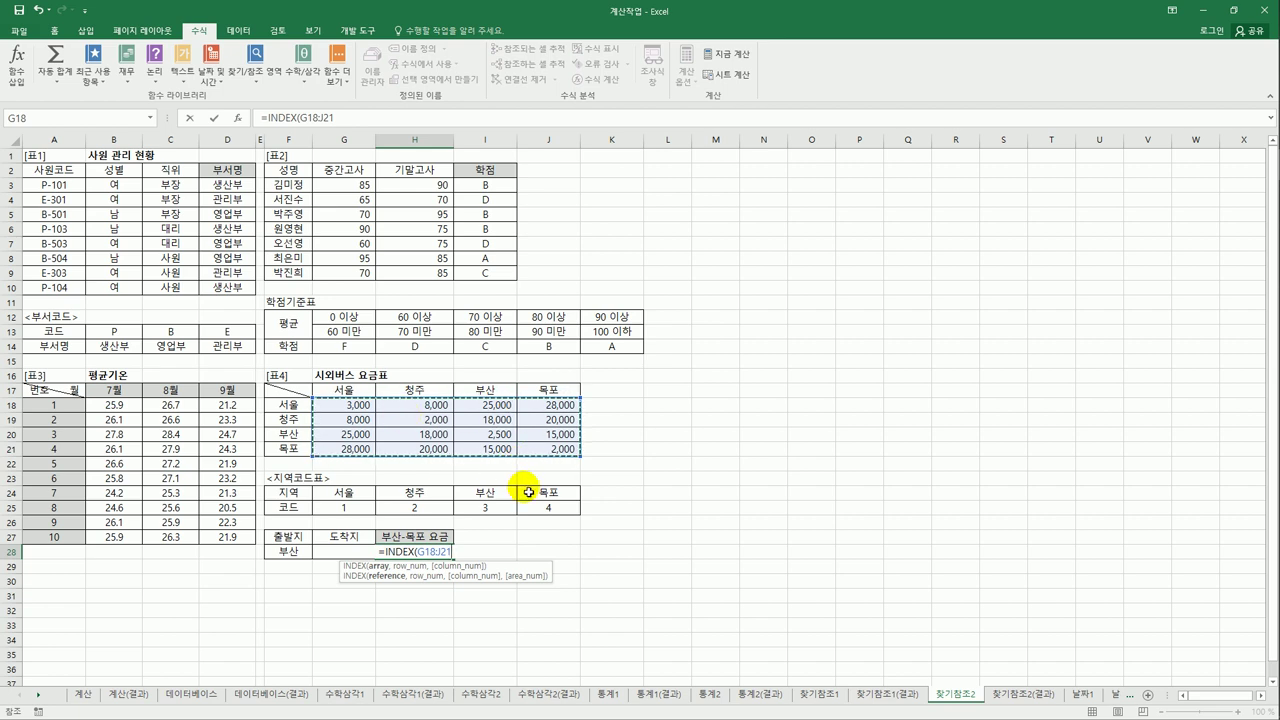
type(",")
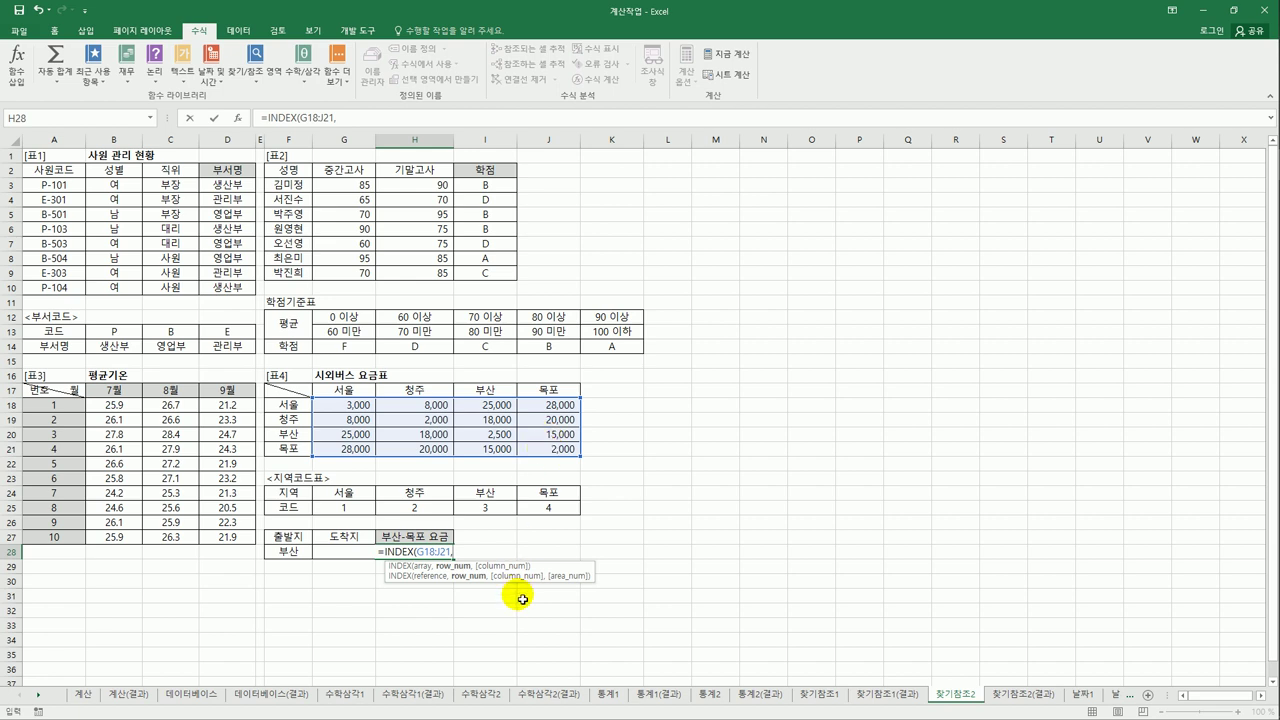
In the H28 fare formula, start an HLOOKUP as the INDEX row number, with departure cell F28 as the lookup value
type("hl")
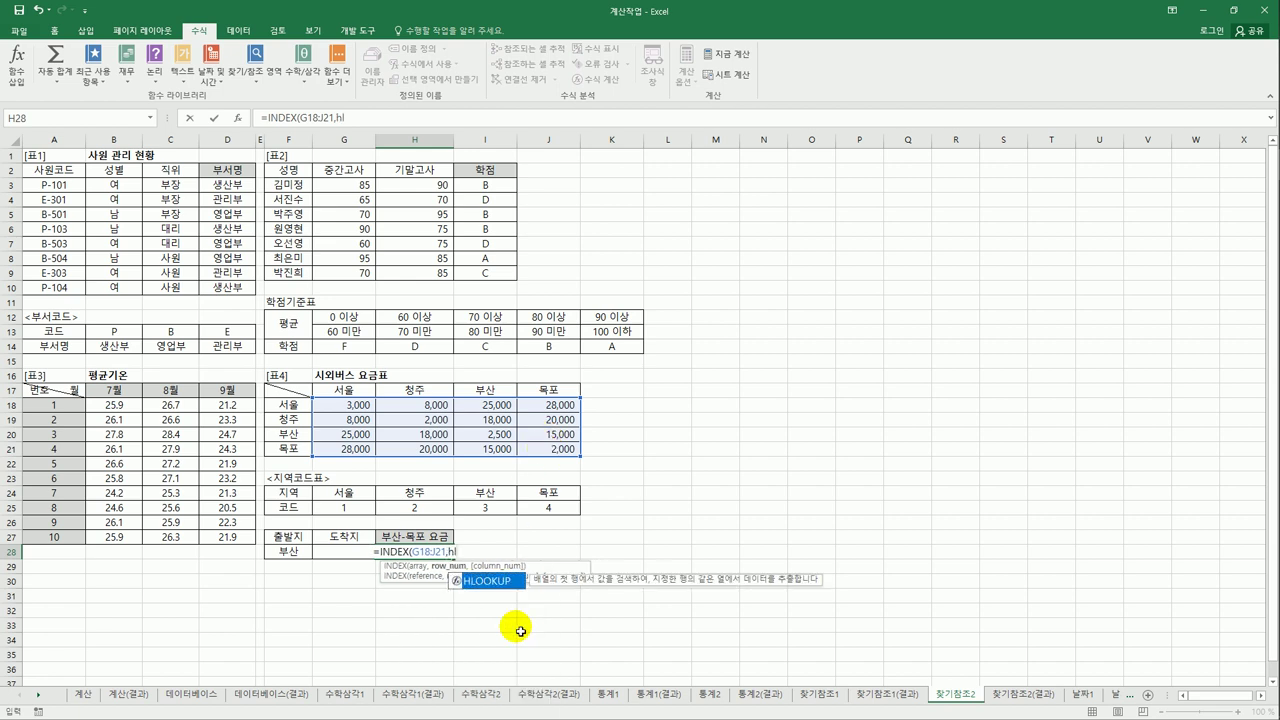
double_click(495, 581)
left_click(291, 555)
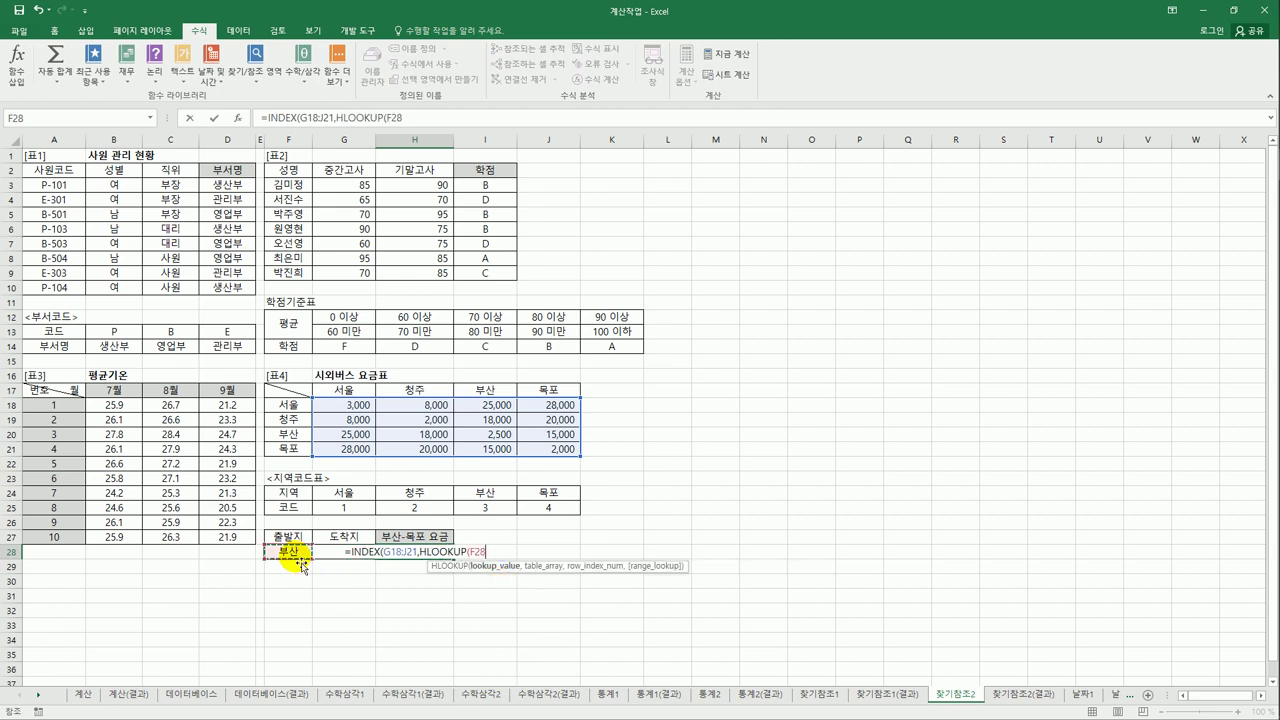
left_click_drag(343, 492, 548, 506)
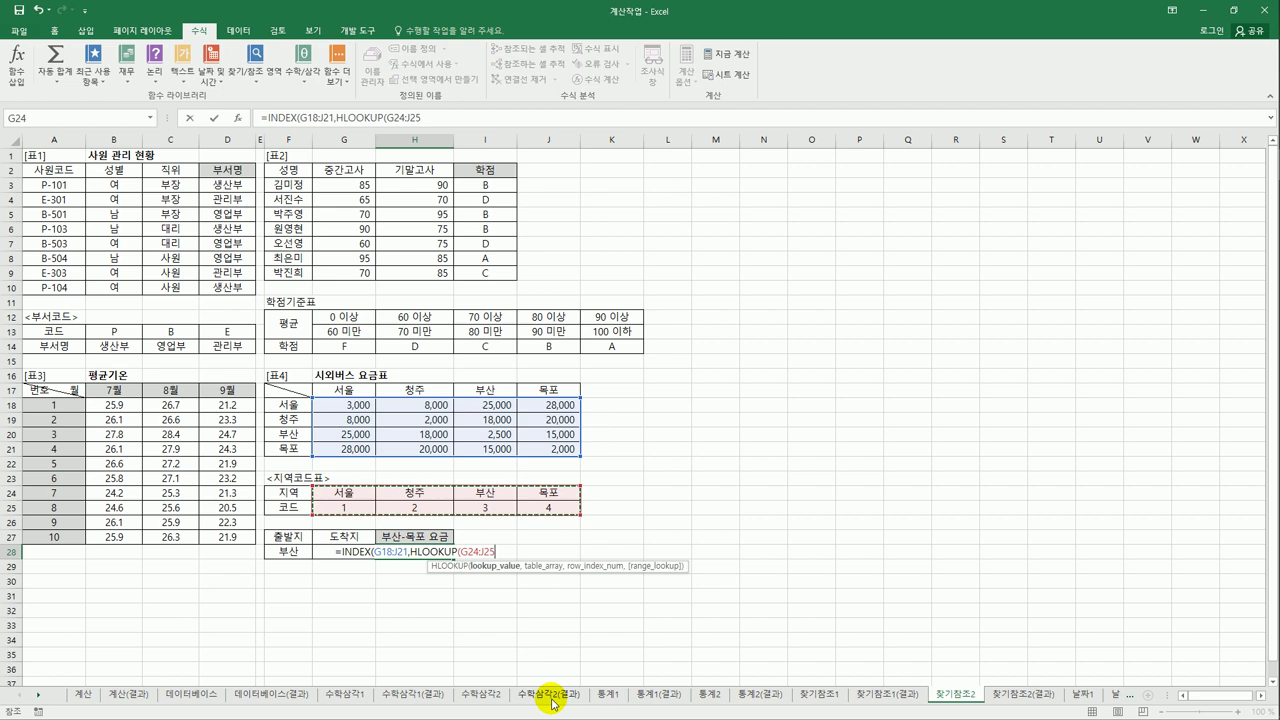
double_click(472, 553)
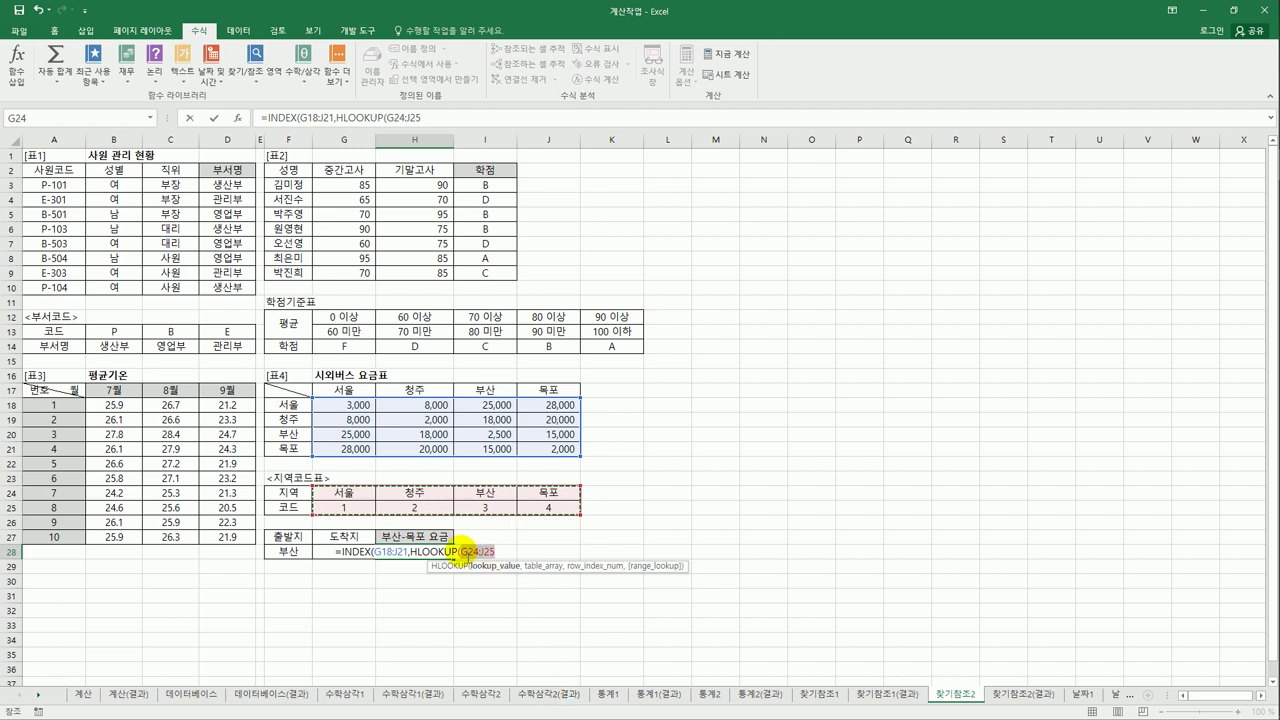
left_click(306, 558)
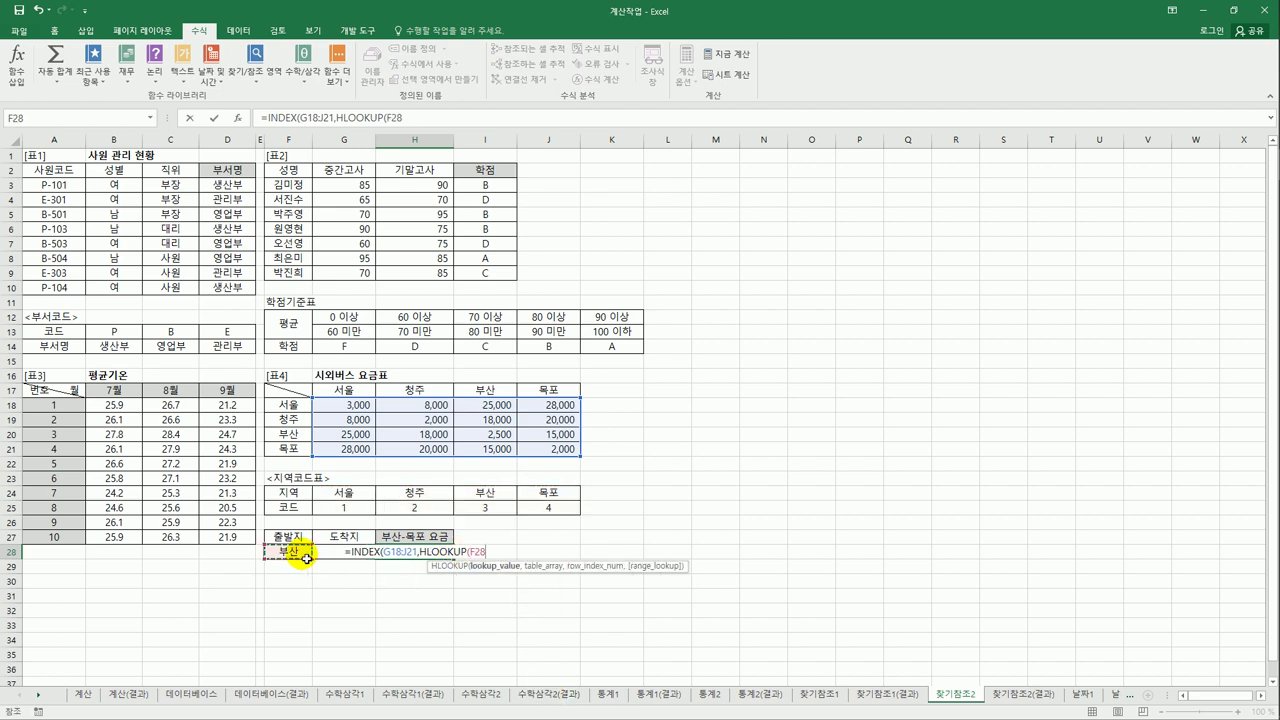
type(",")
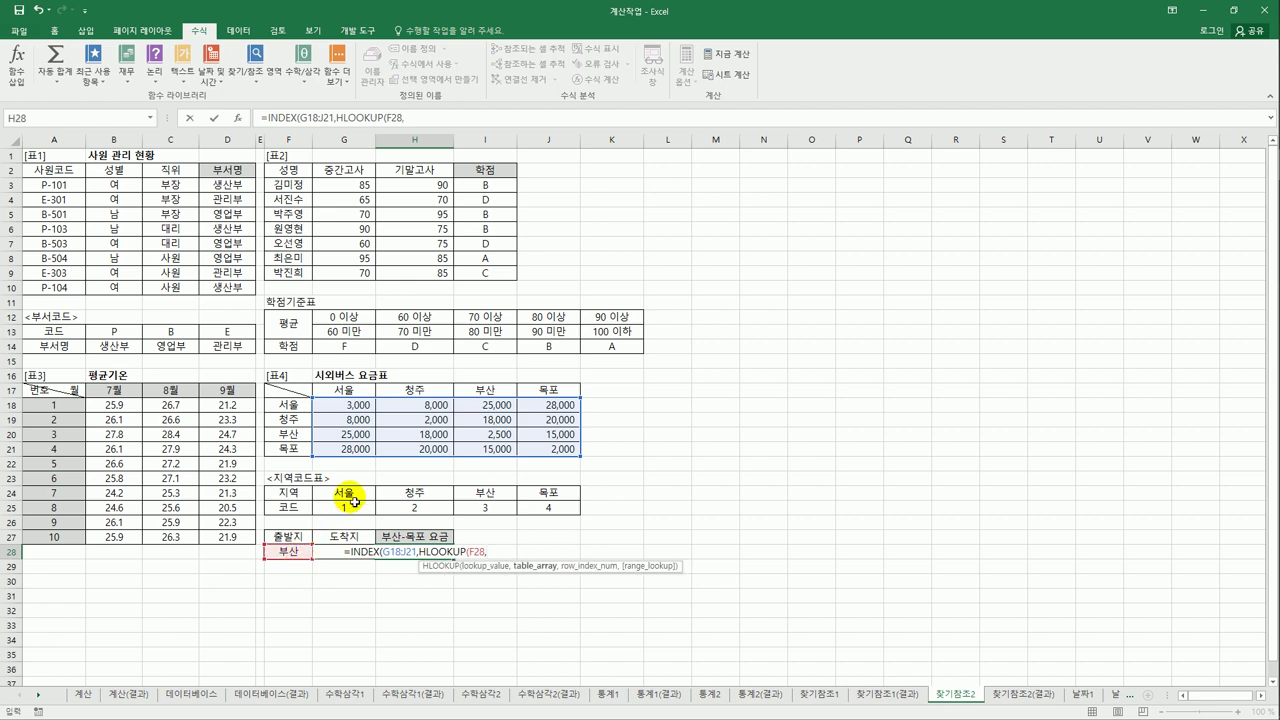
Complete the row-number HLOOKUP with the absolute region code range $G$24:$J$25, row index 2 and exact match FALSE
left_click_drag(336, 492, 528, 520)
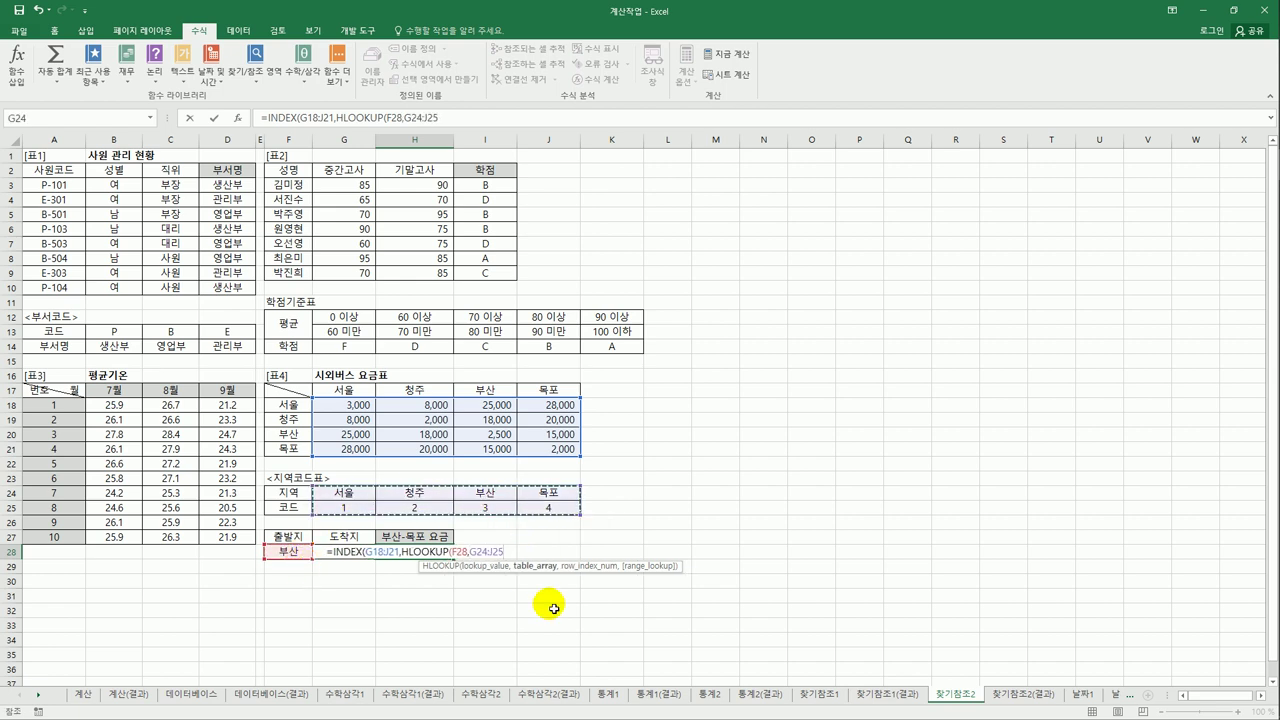
key("F4")
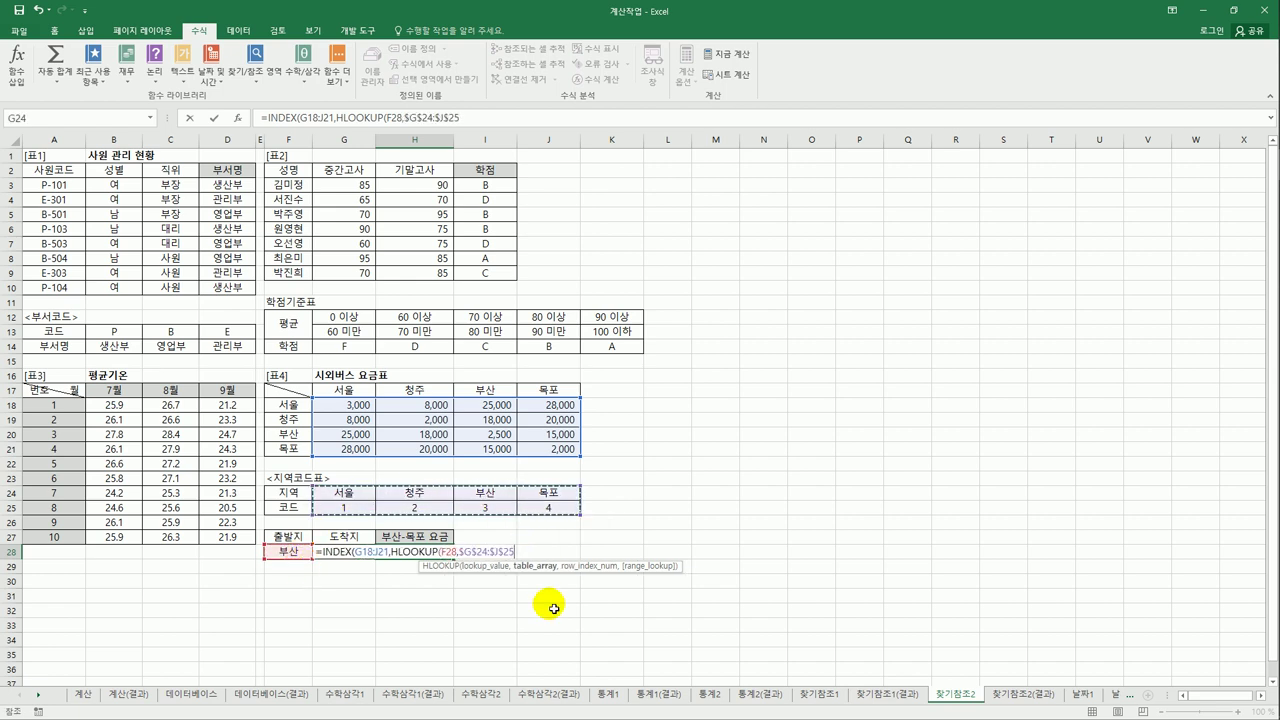
type(",")
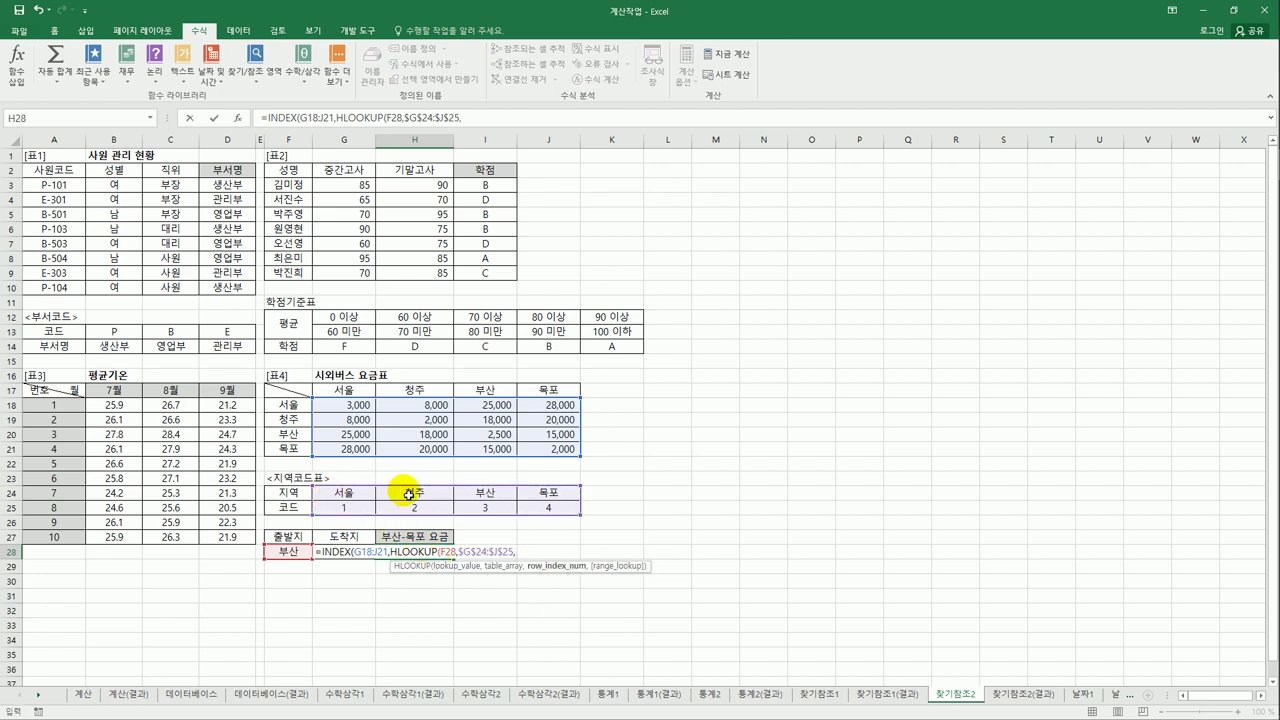
type("2")
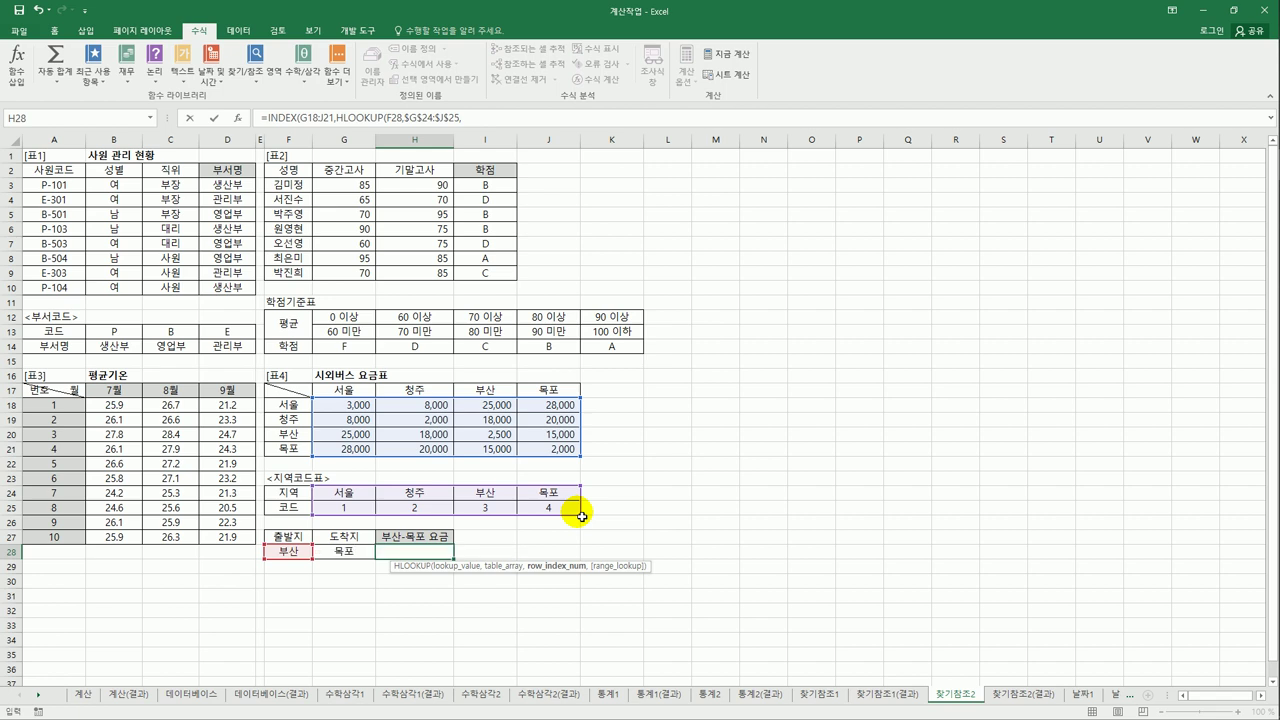
type(",")
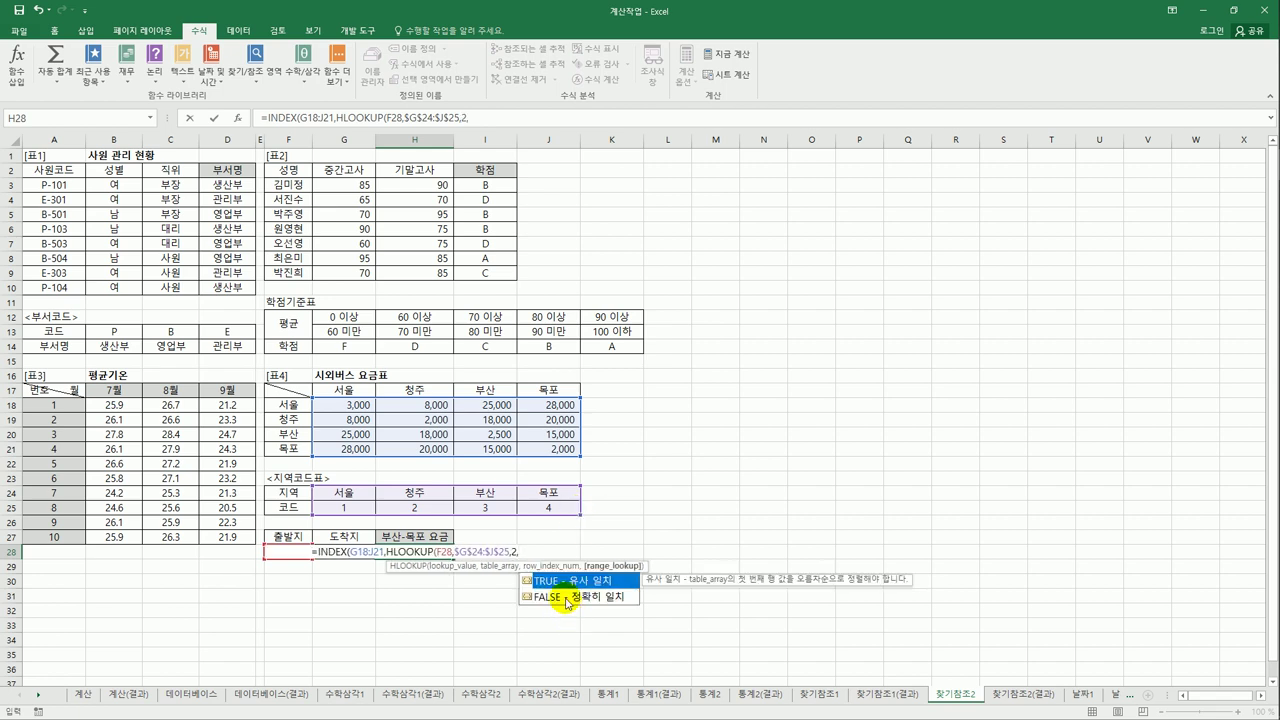
left_click(566, 598)
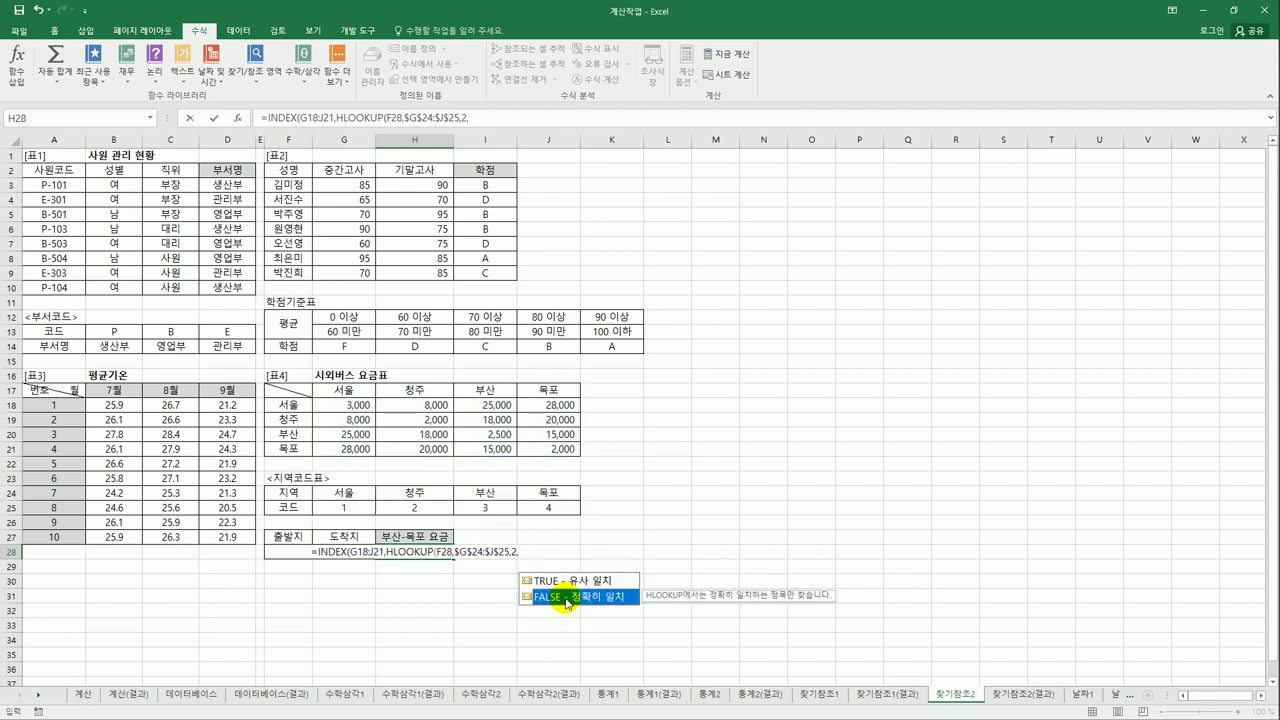
double_click(566, 598)
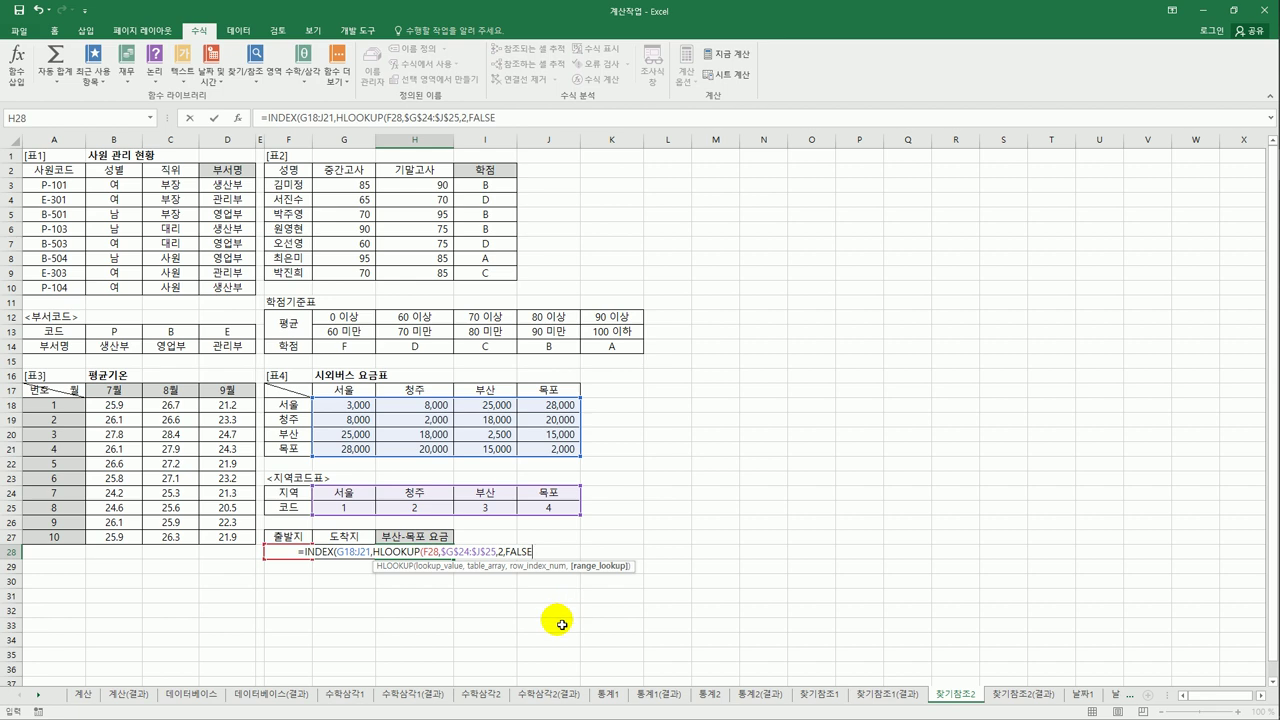
type(")")
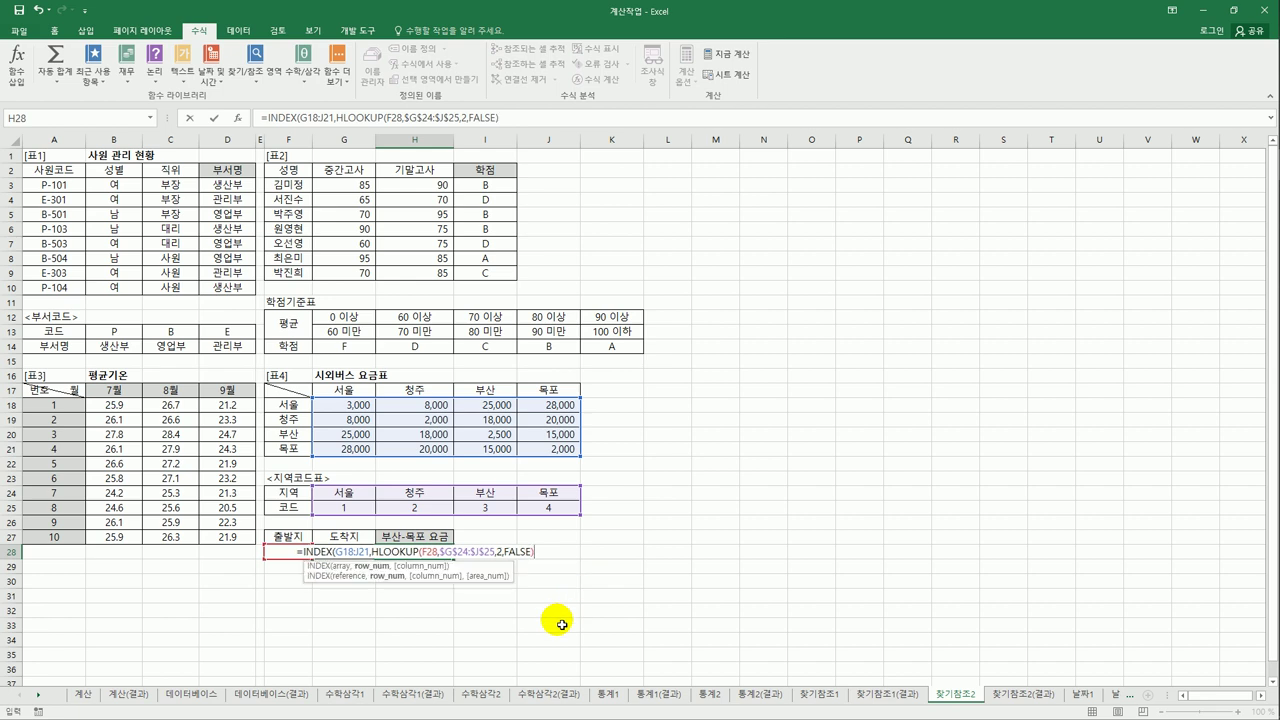
Add HLOOKUP(G28,$G$24:$J$25,2,0) as the INDEX column number and enter the completed formula in H28
type(",hl")
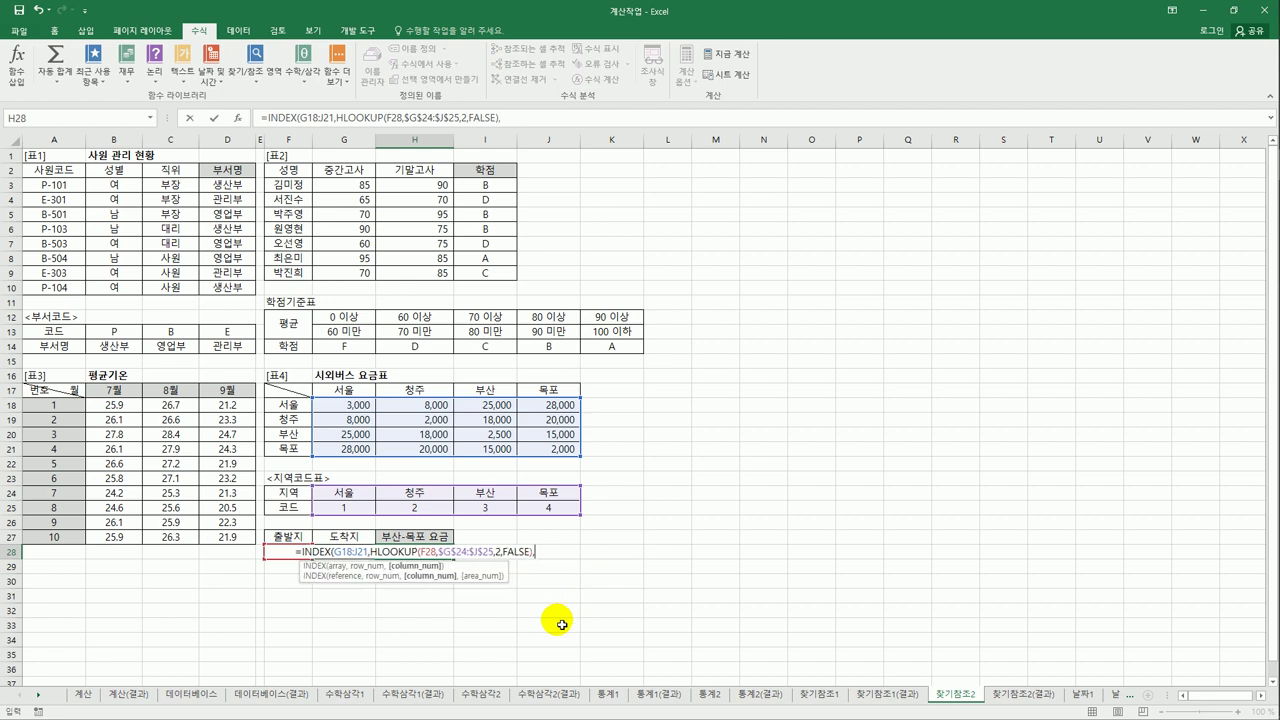
key("Tab")
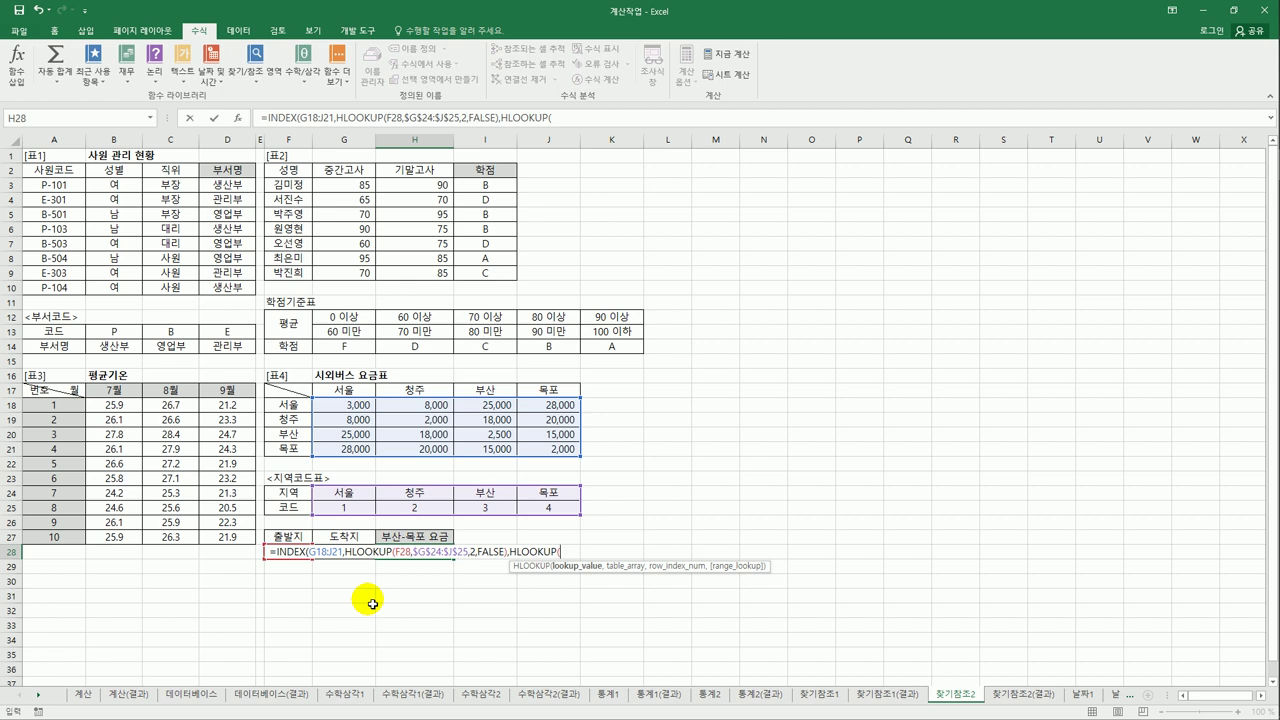
key("Left")
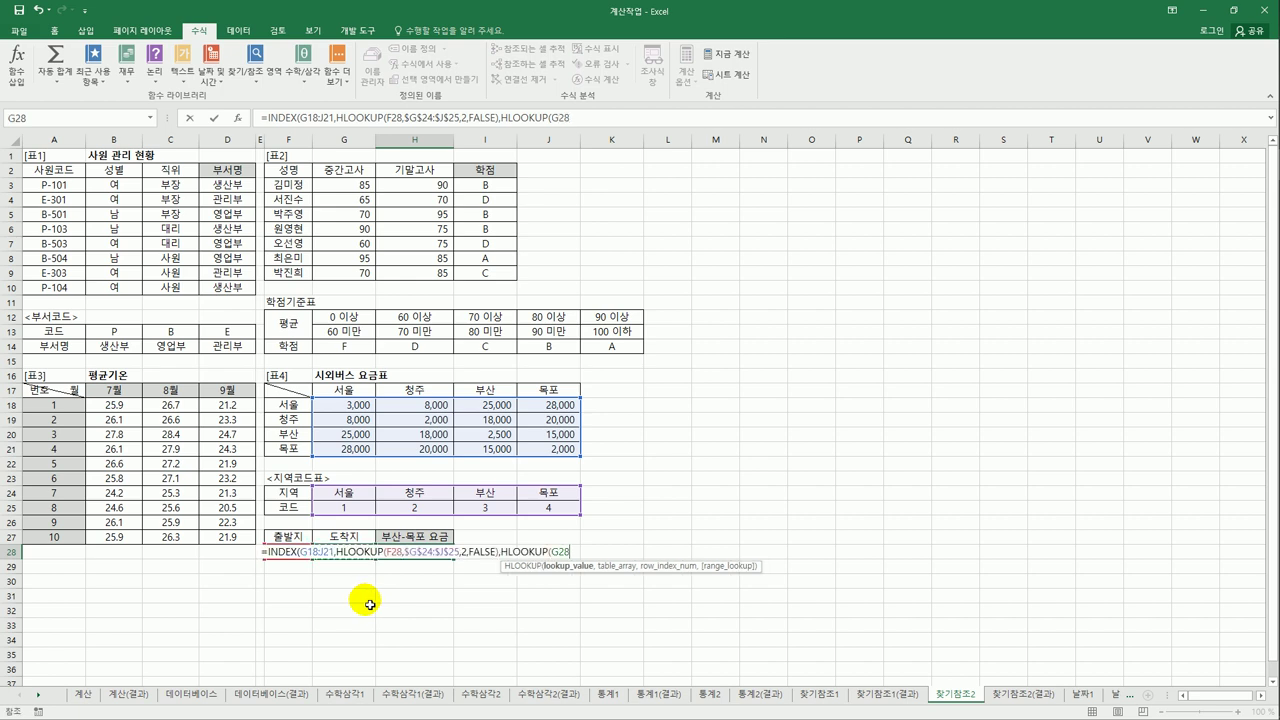
type(",")
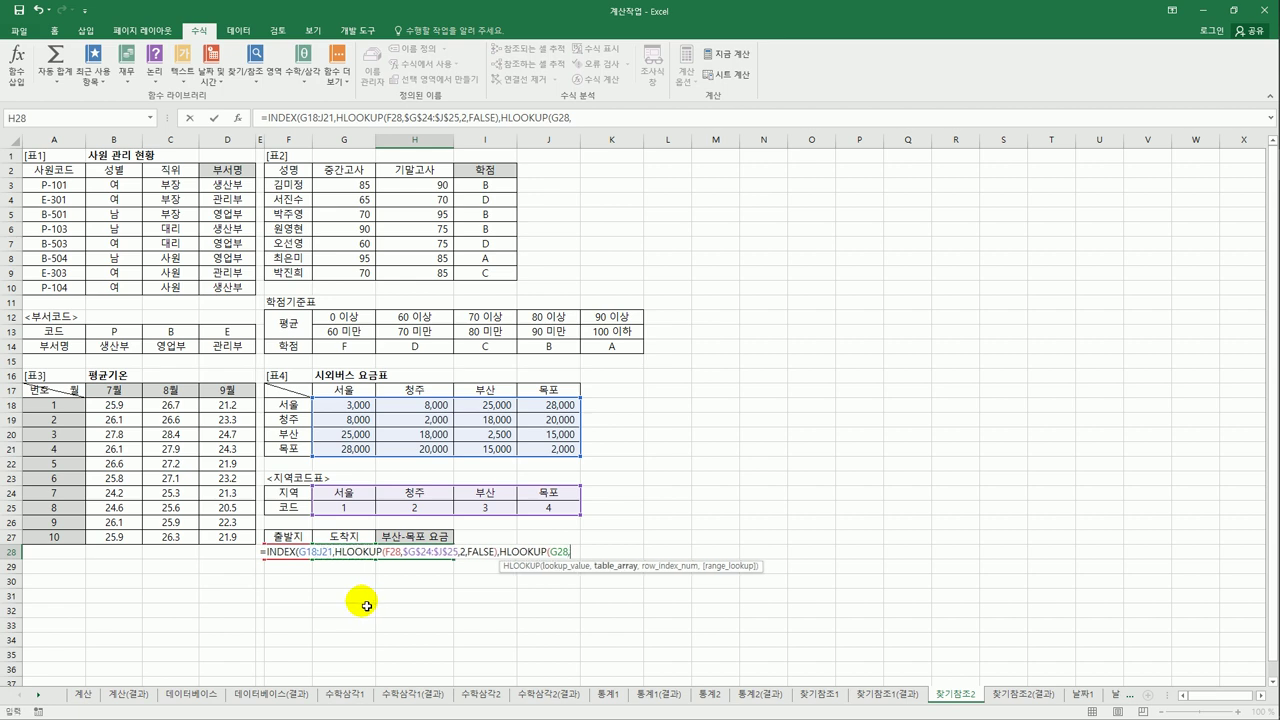
left_click_drag(350, 492, 559, 516)
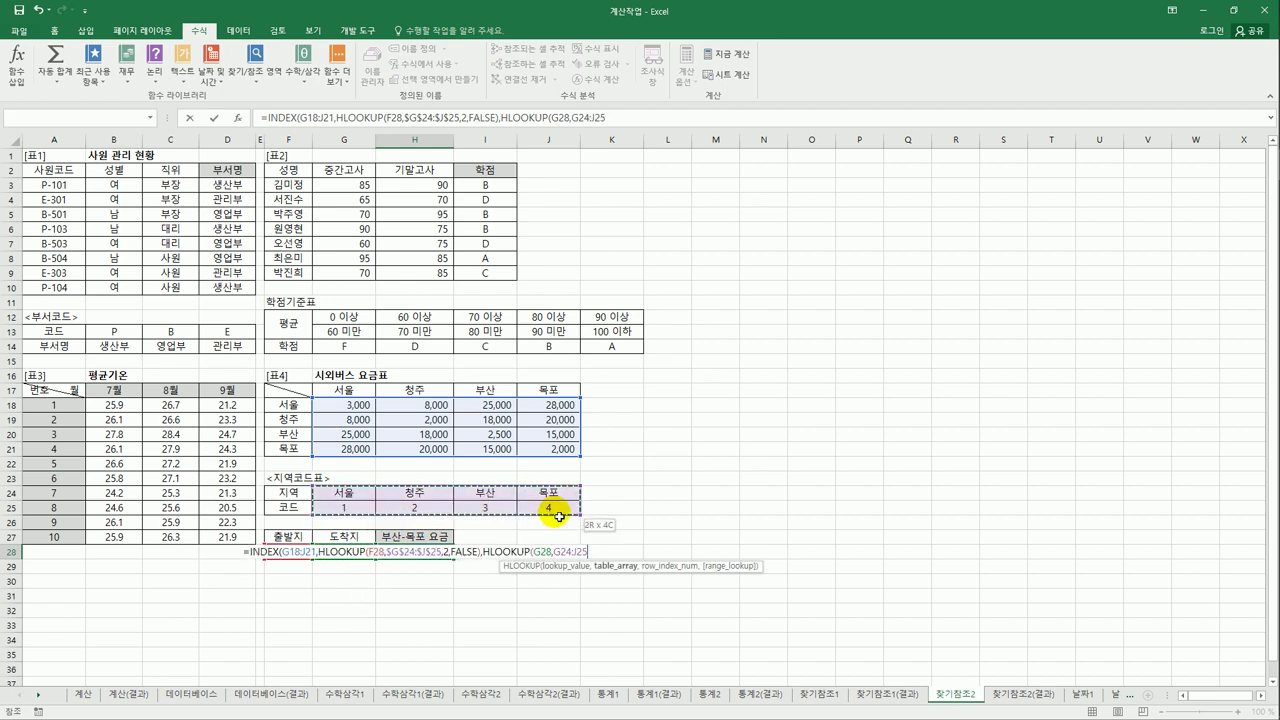
key("F4")
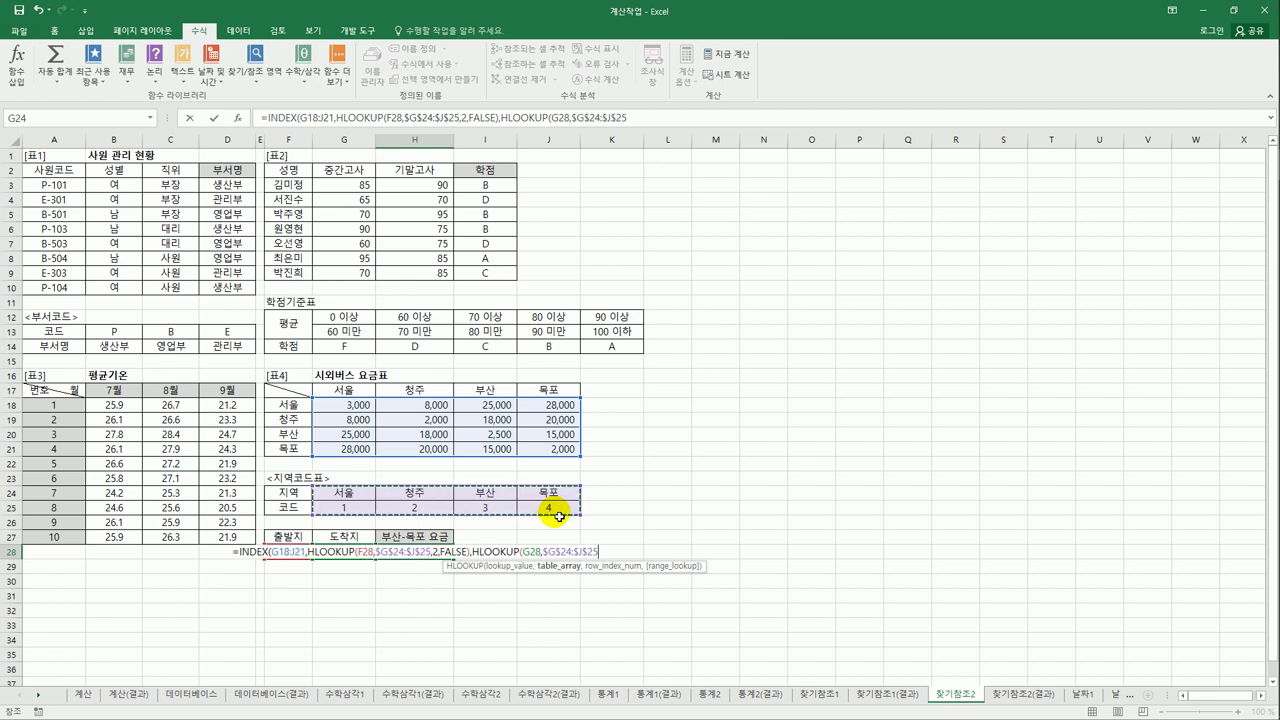
type(",2,0")
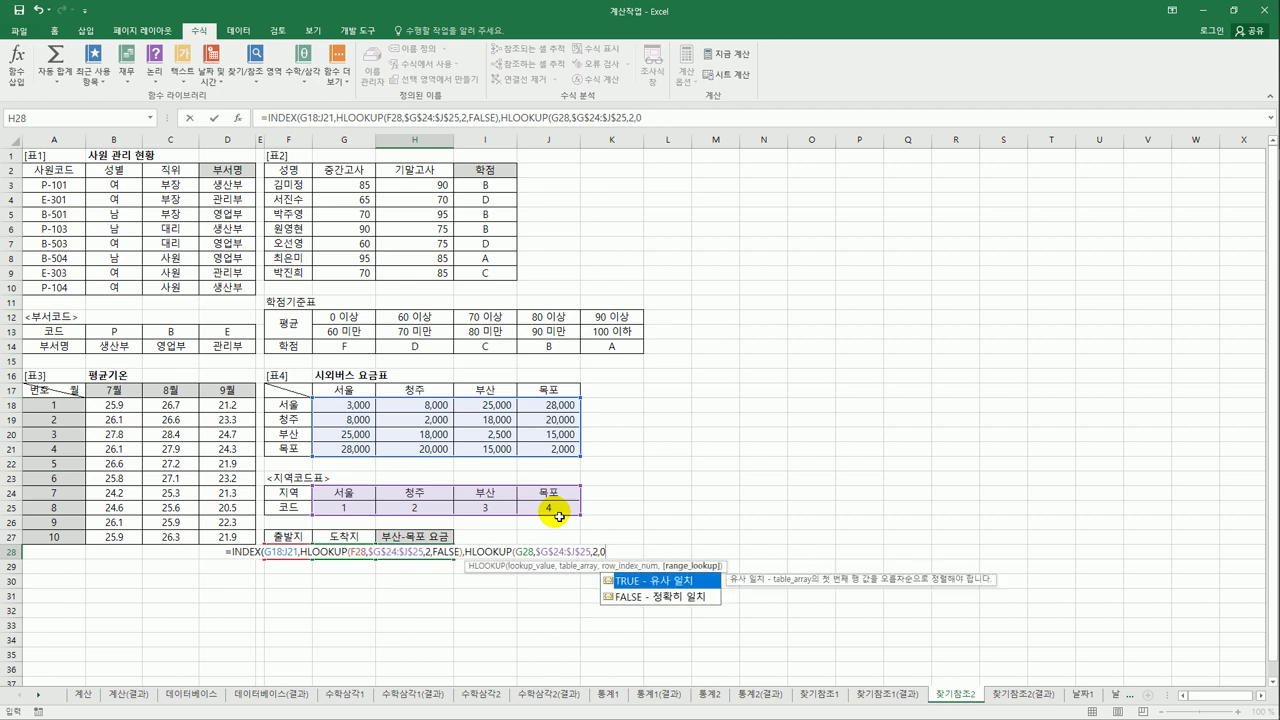
type(")")
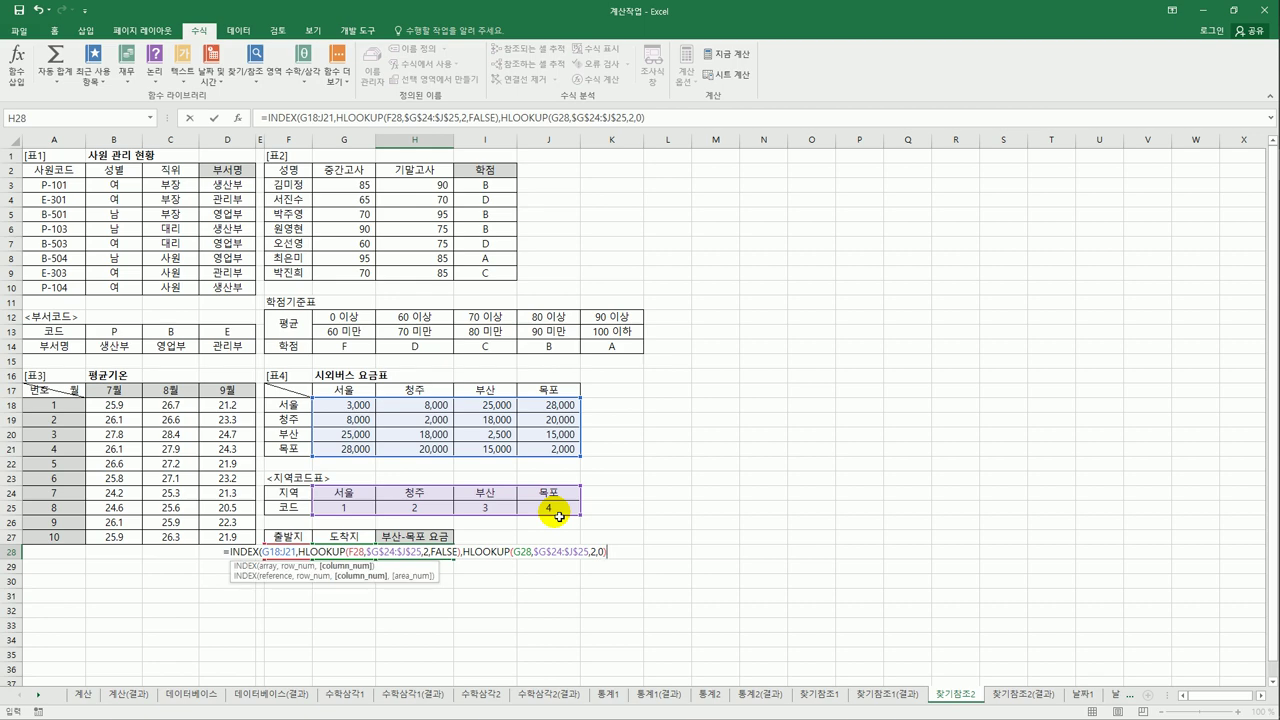
type(")")
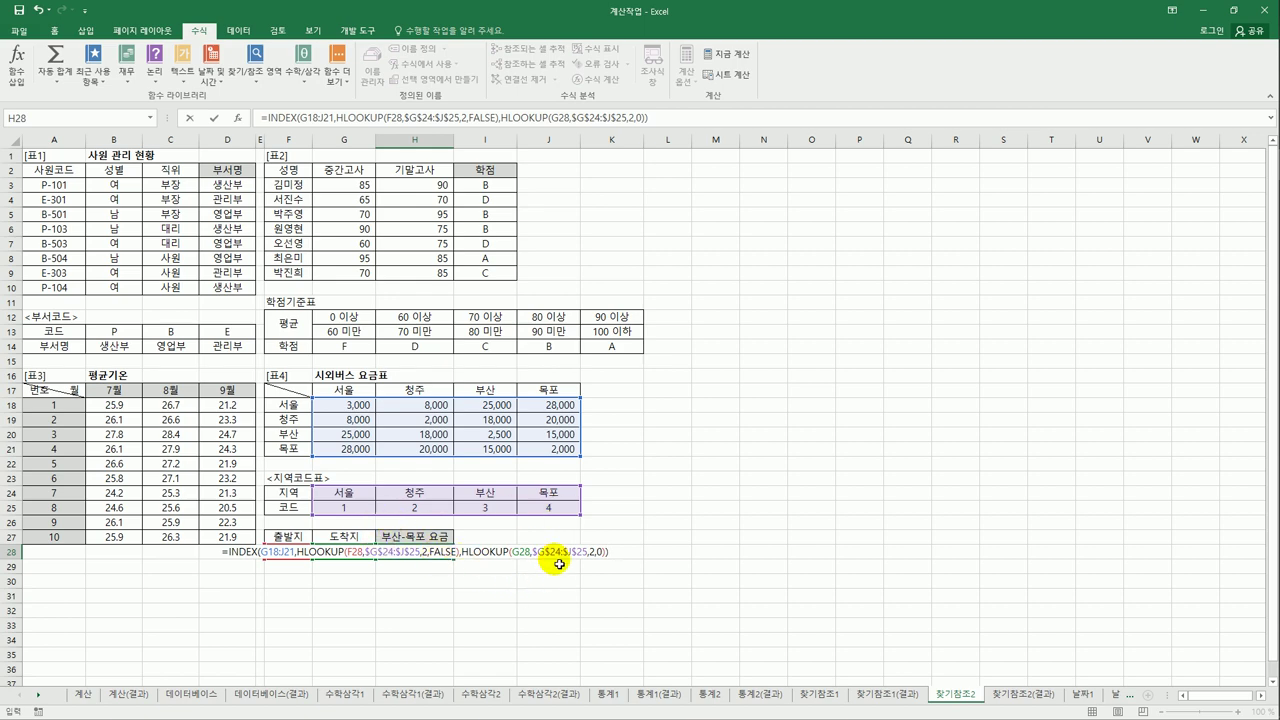
key("Return")
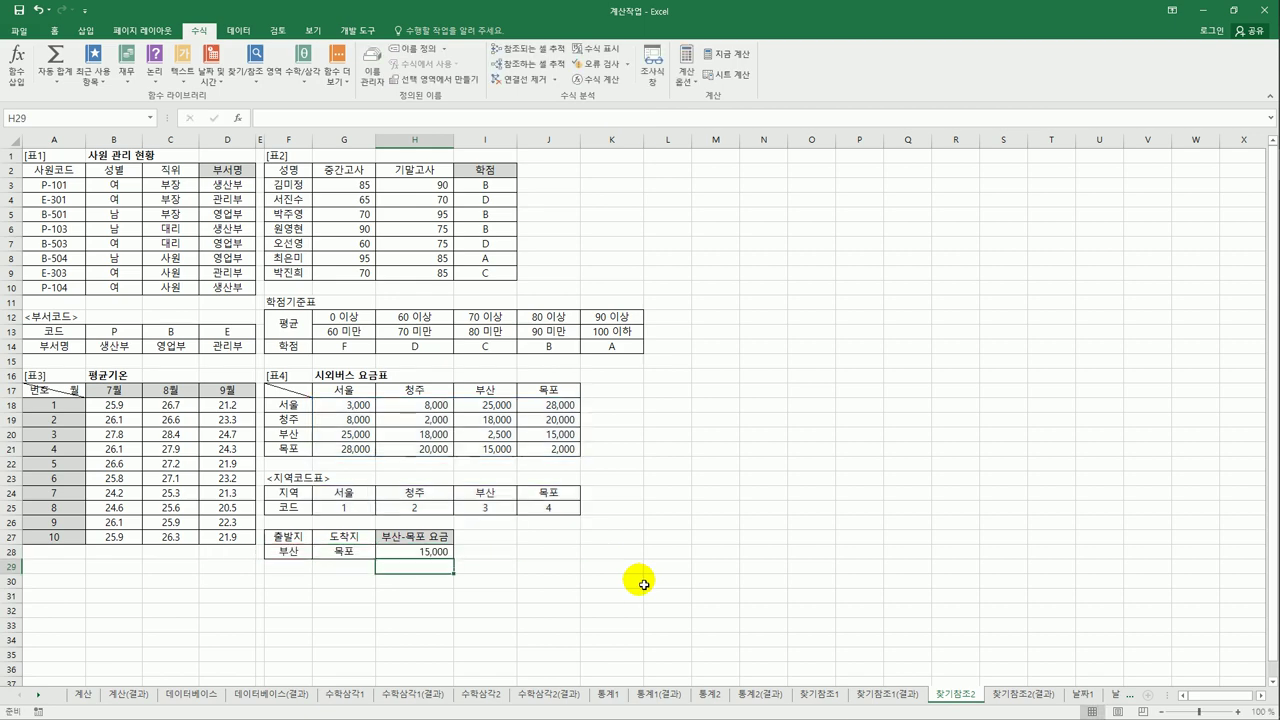
Check the H28 fare against the 부산-목포 and 목포-부산 entries in the 시외버스 요금표
left_click(432, 552)
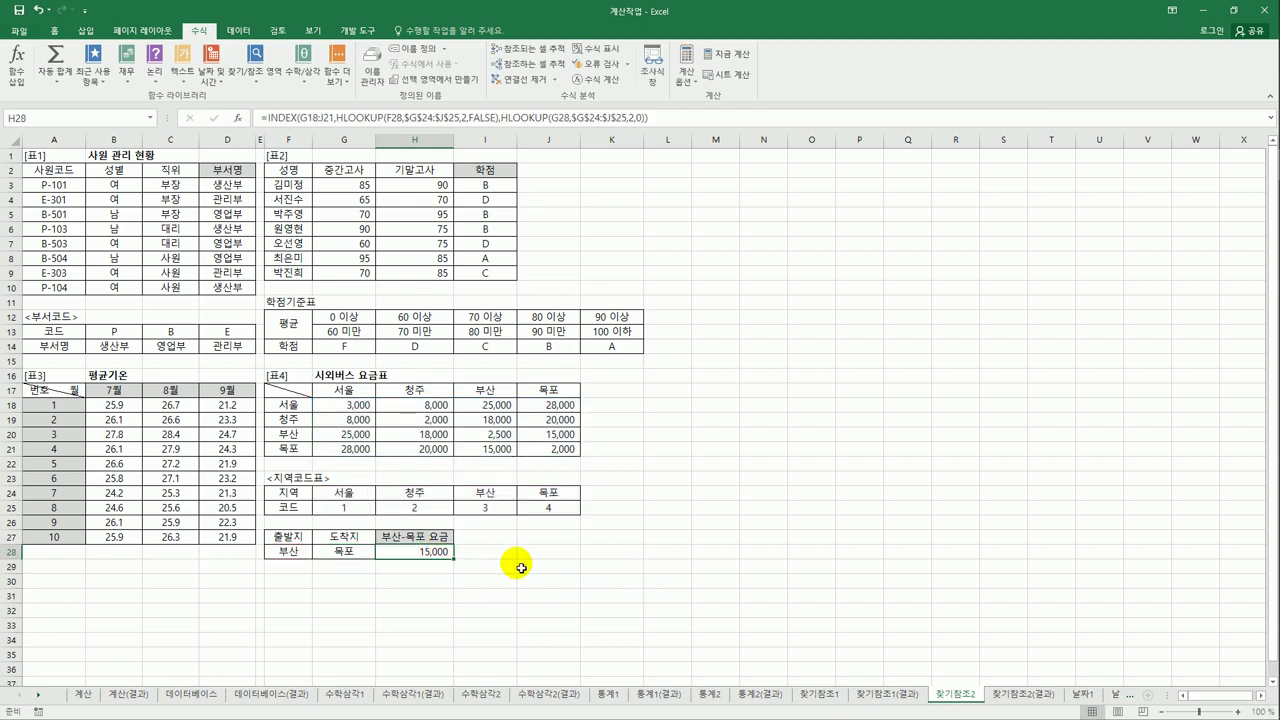
left_click(288, 434)
left_click(560, 435, "shift")
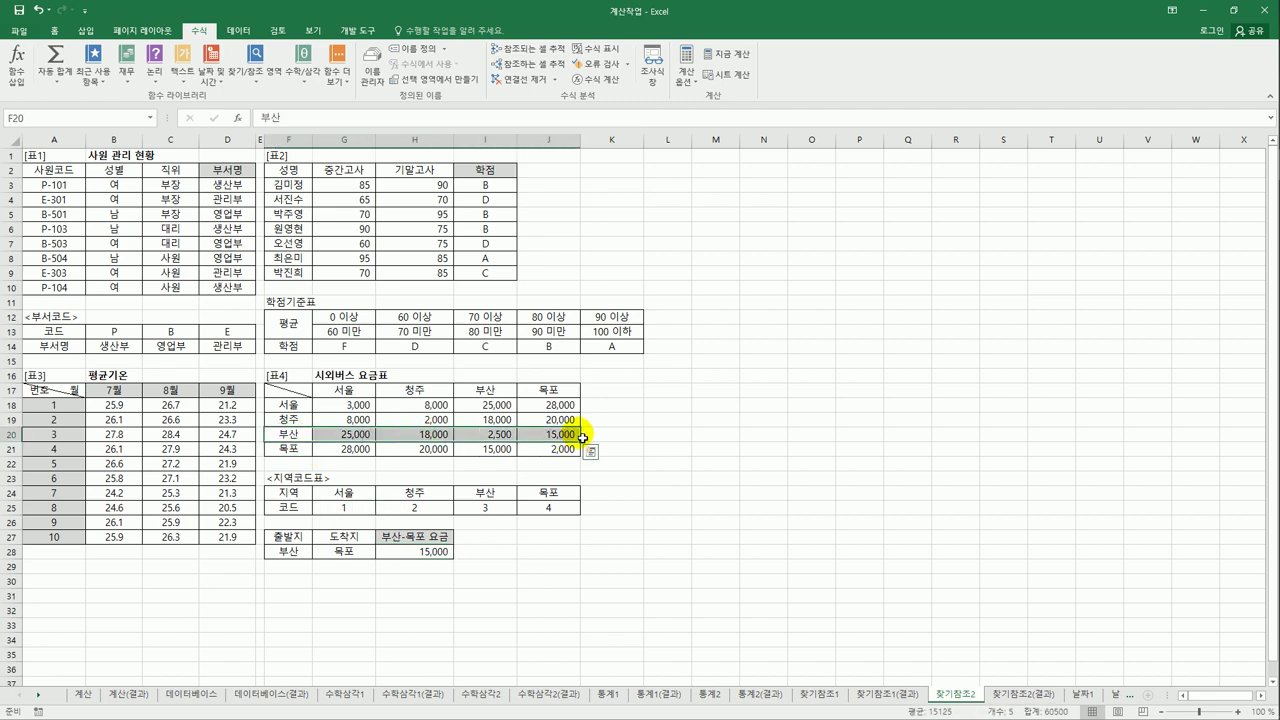
left_click(558, 437)
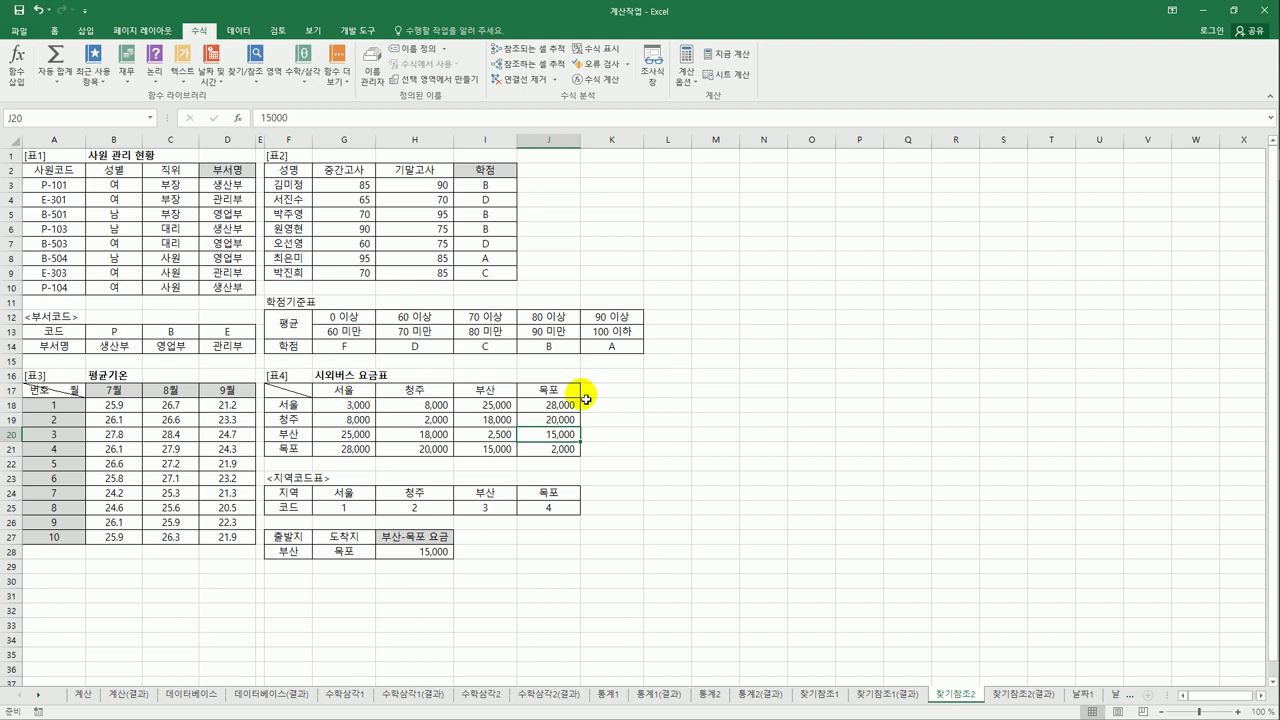
left_click(340, 551)
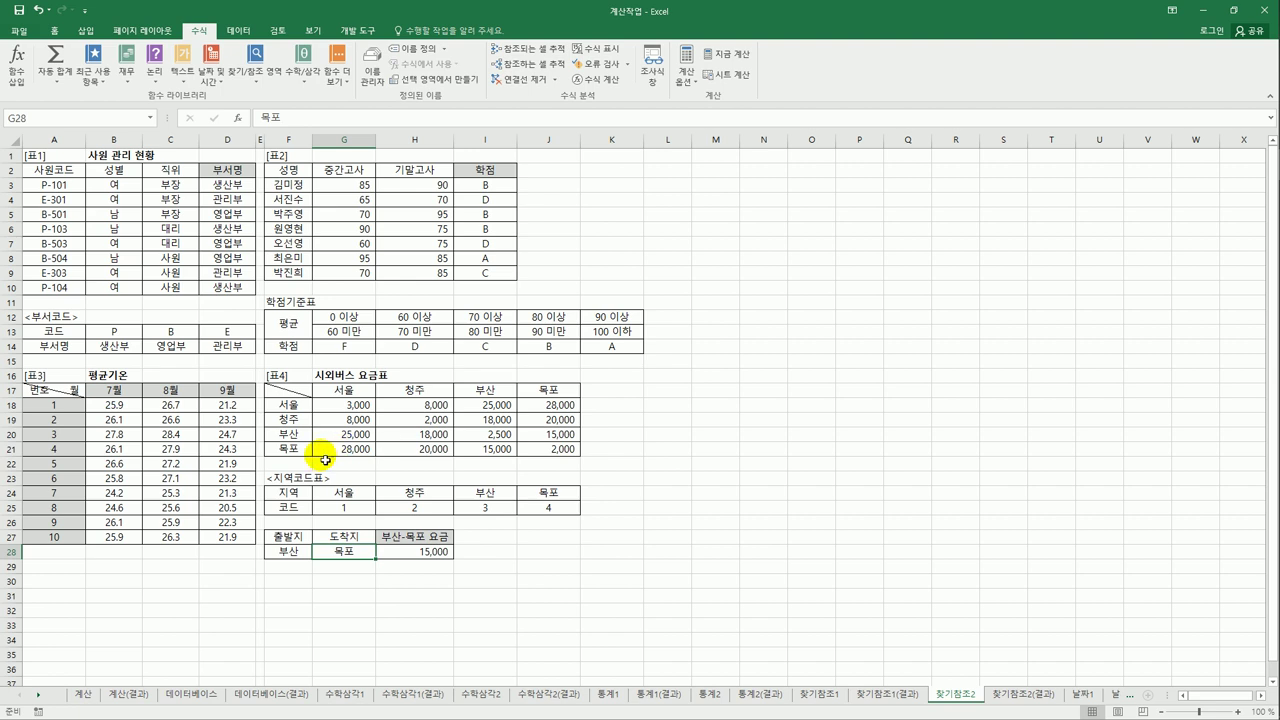
left_click_drag(288, 449, 552, 449)
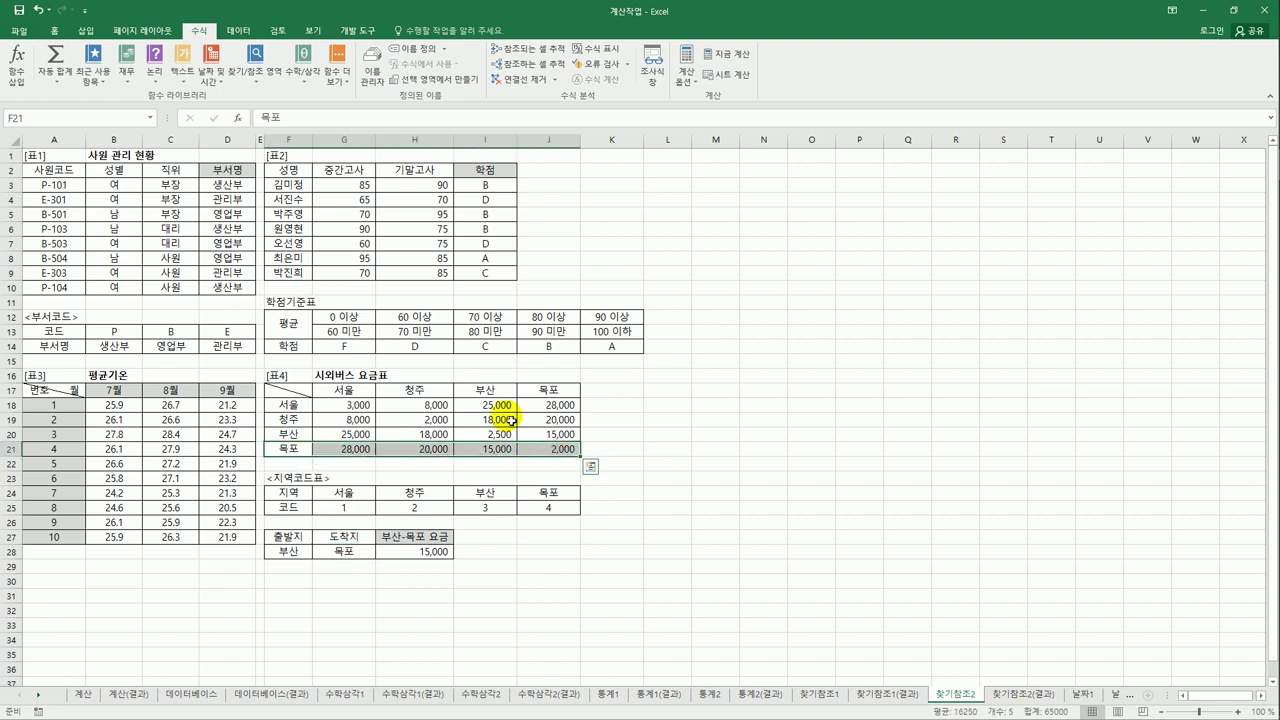
left_click_drag(488, 405, 490, 449)
left_click(490, 449)
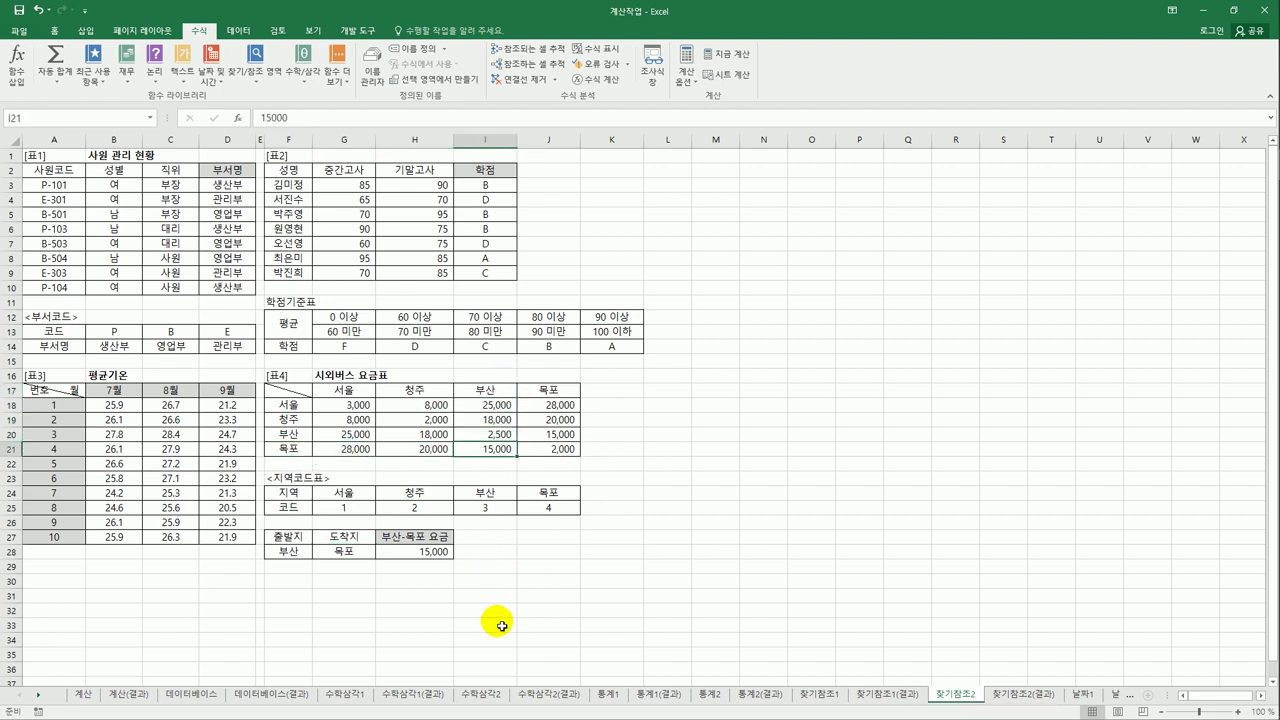
left_click(413, 551)
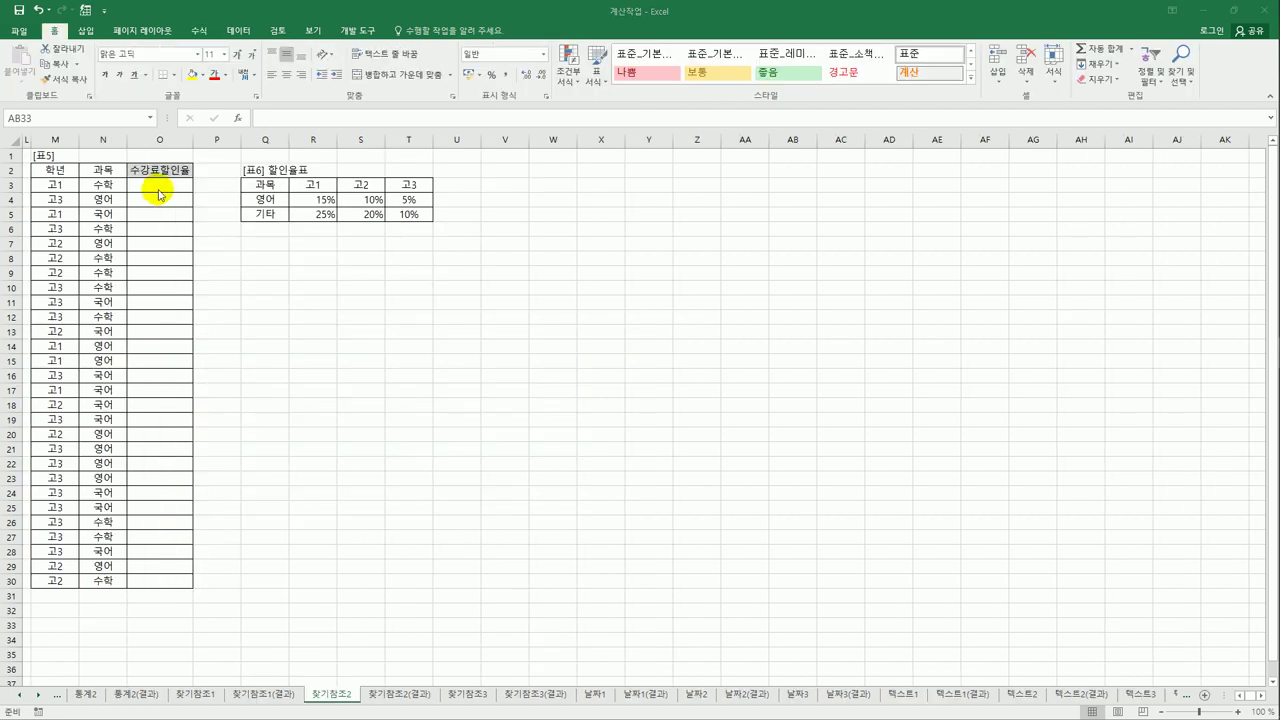
Examine how the 학년 and 과목 values in 표5 map to the discount rates in the 표6 할인율표
left_click(162, 190)
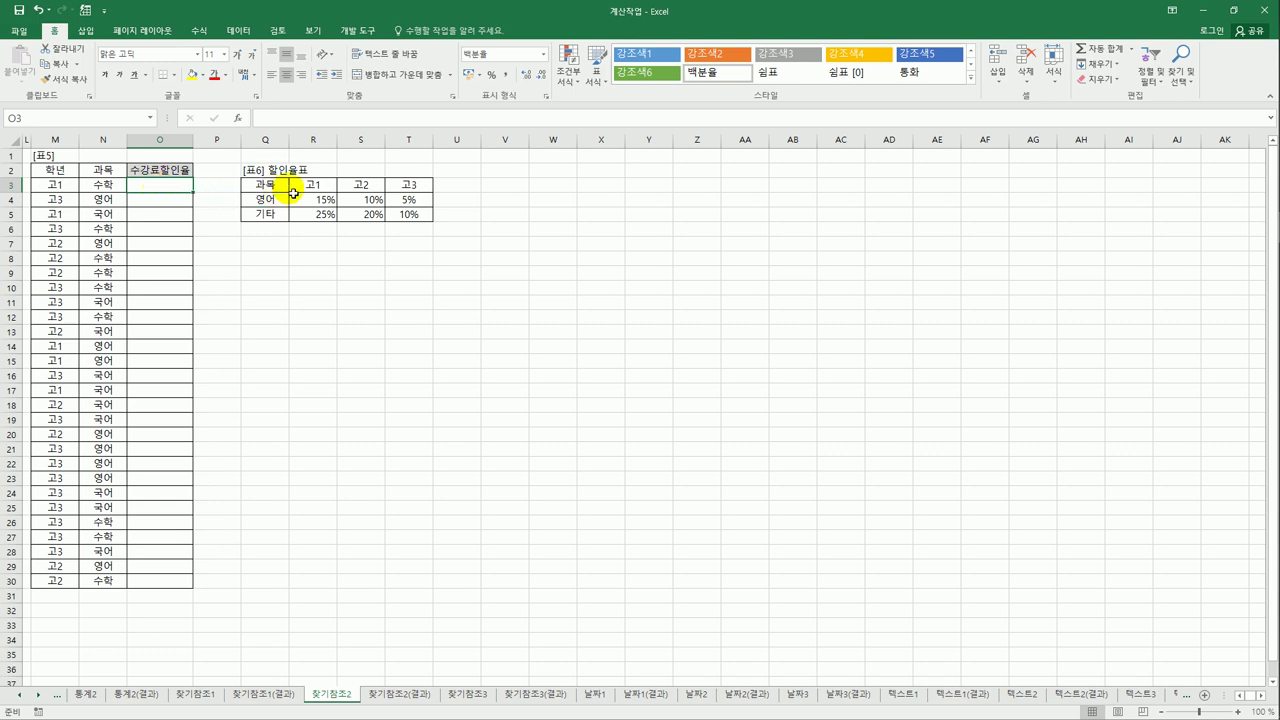
left_click_drag(322, 202, 398, 219)
left_click_drag(314, 213, 401, 207)
left_click(182, 191)
left_click(55, 188)
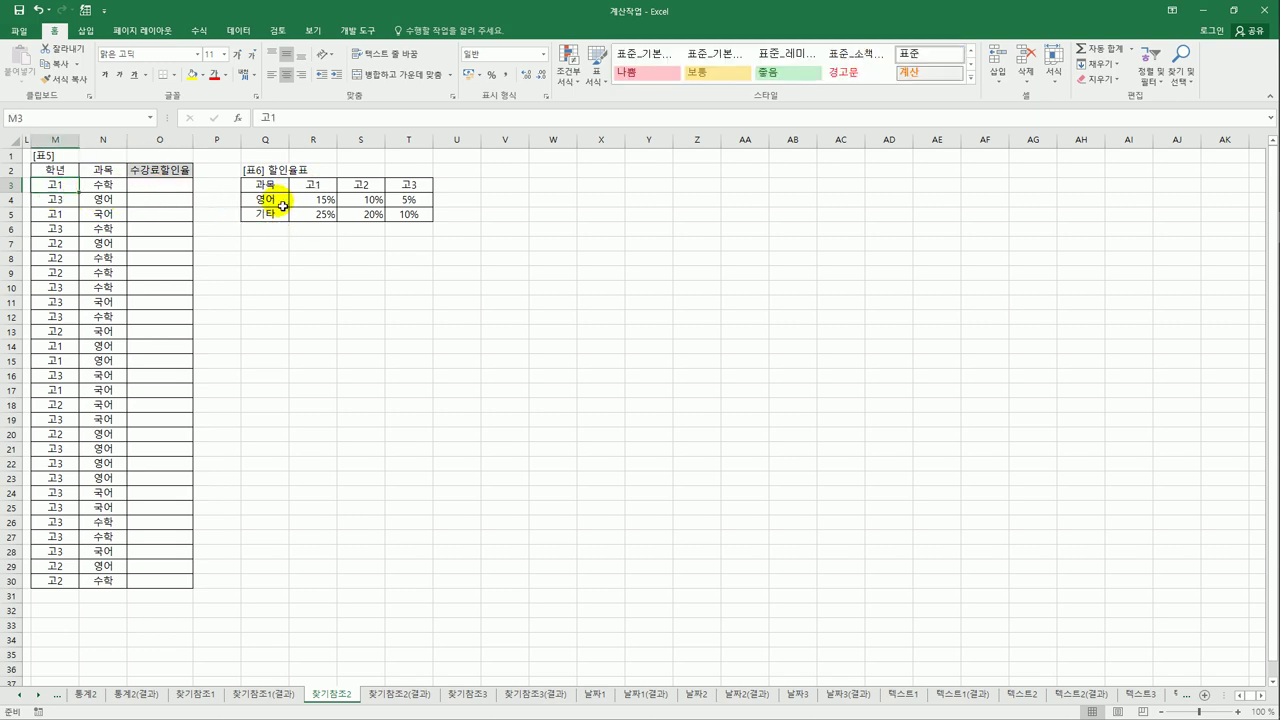
left_click(324, 215)
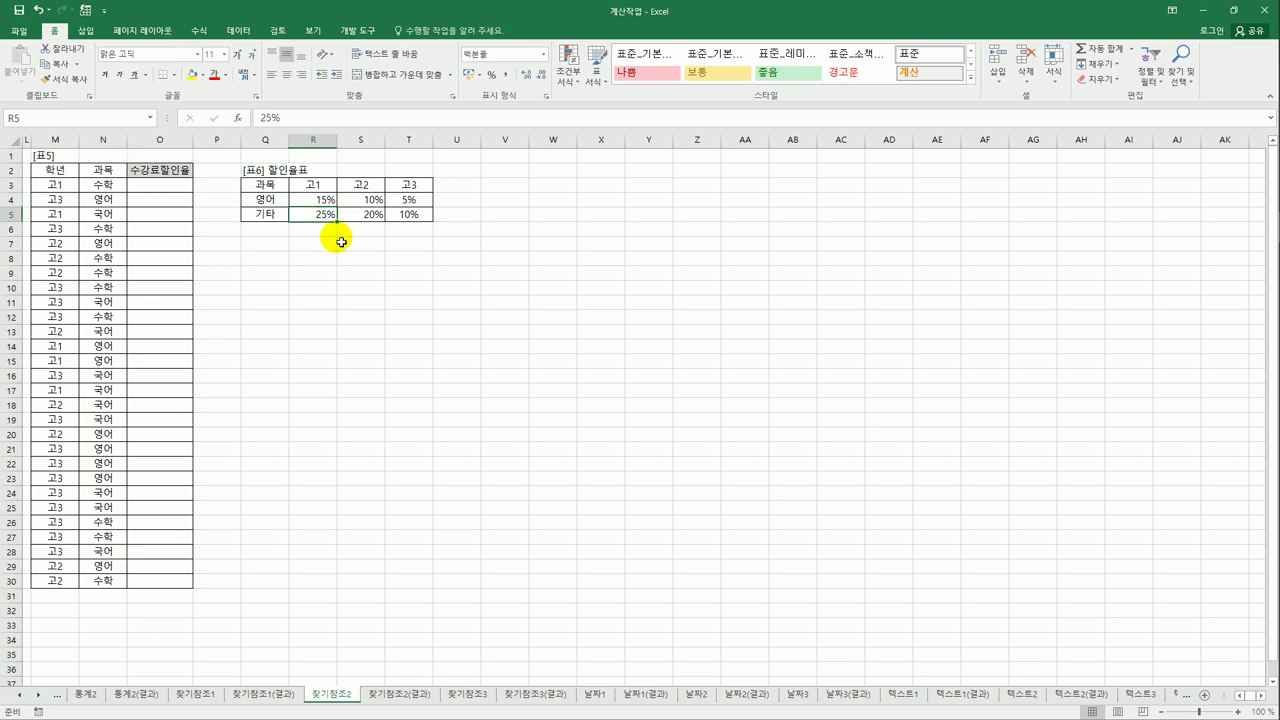
left_click(174, 188)
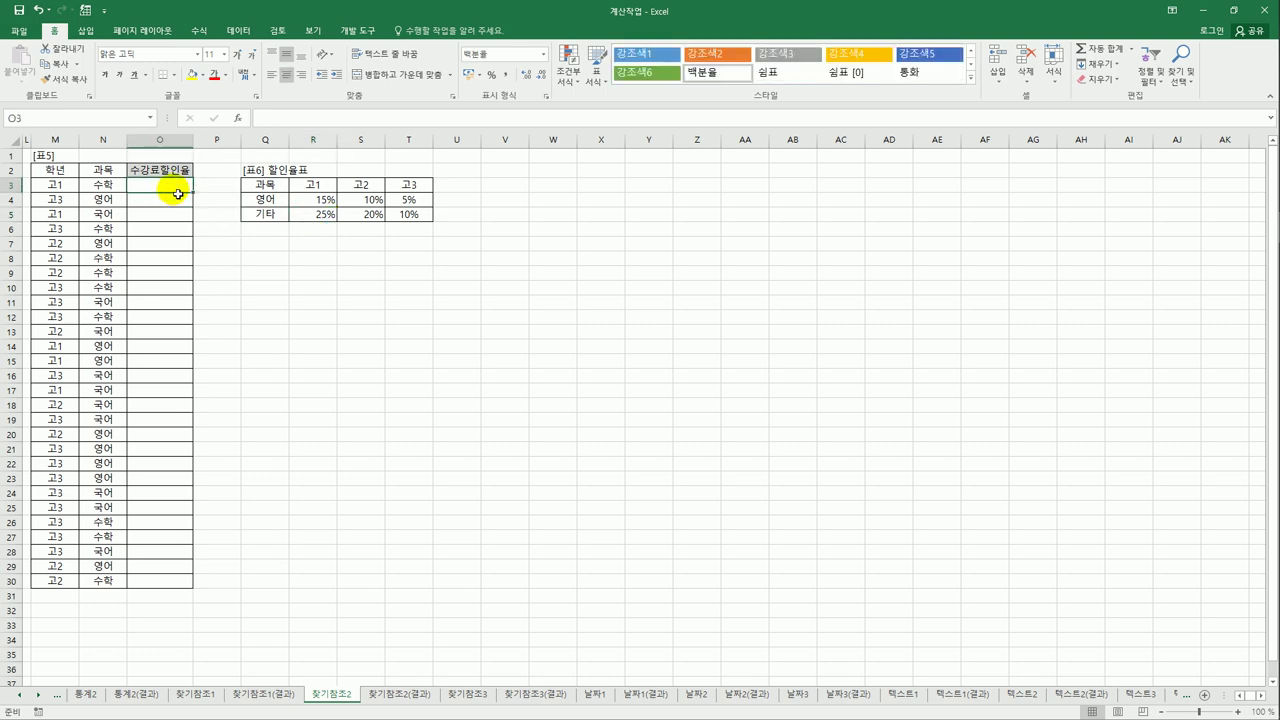
Trace the 고3 영어 row of 표5 to its rate in 표6, then review the grade headings and 영어 row
left_click(62, 200)
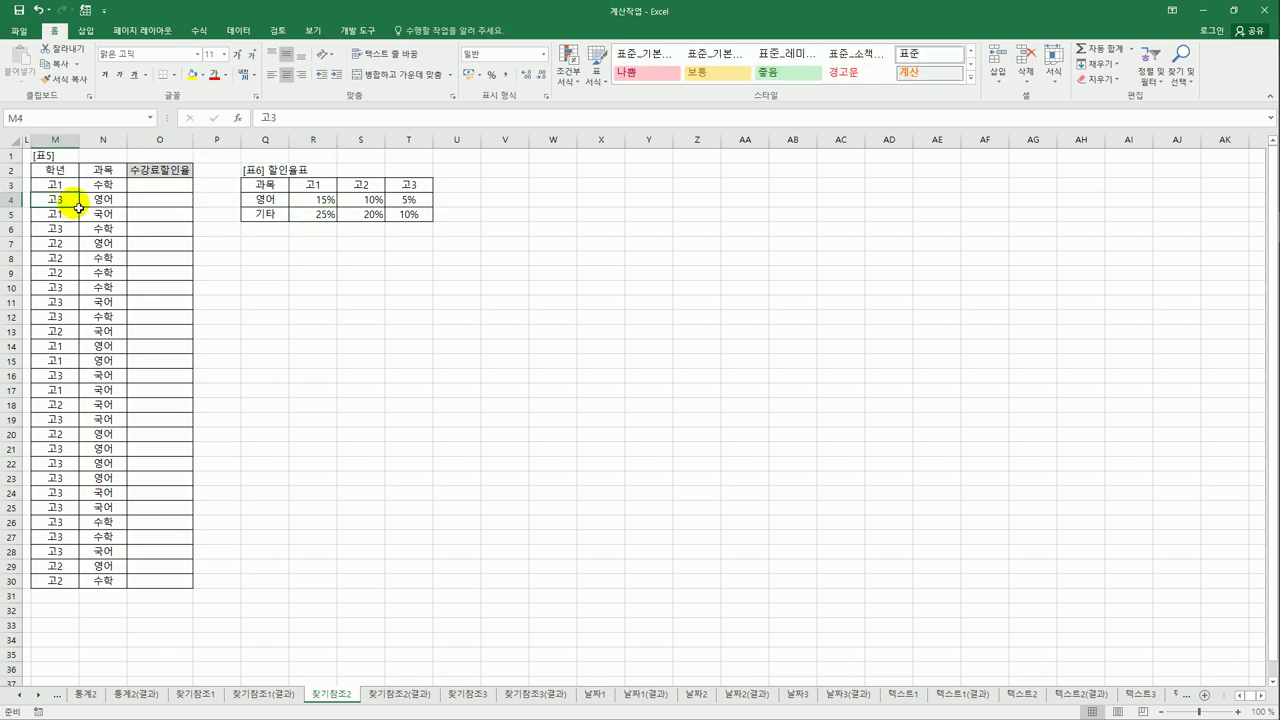
left_click(412, 201)
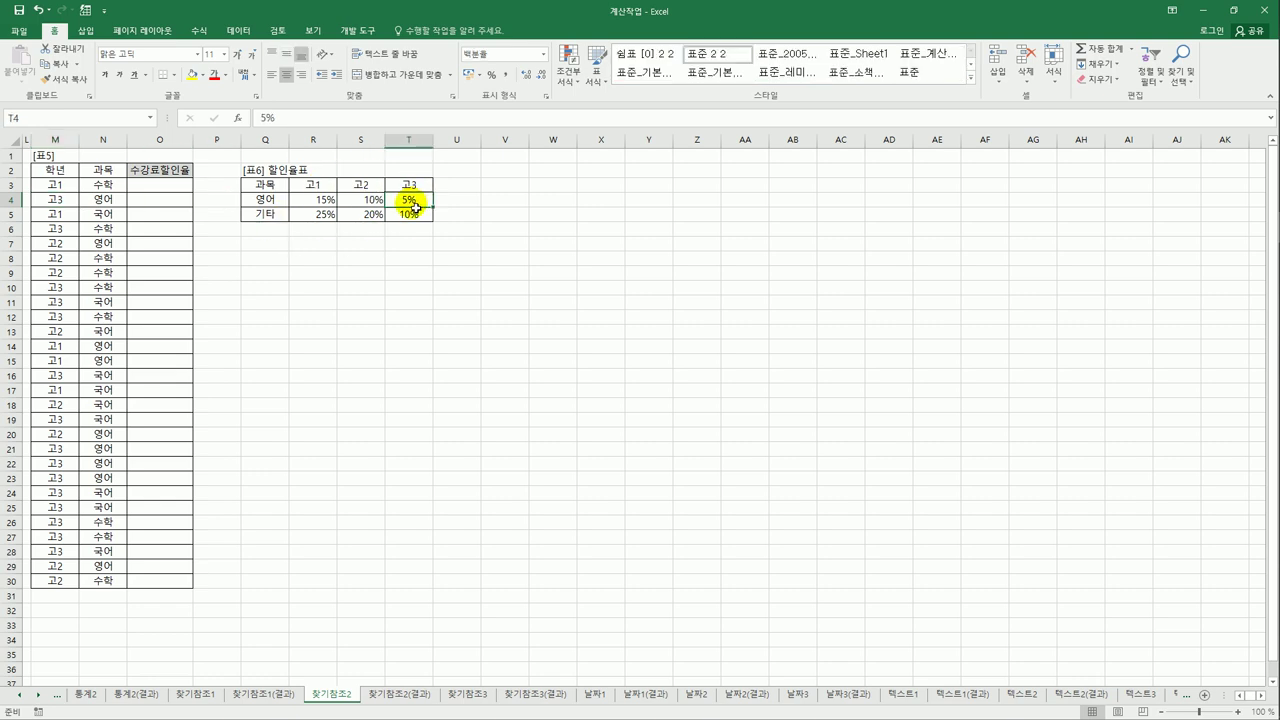
left_click(182, 191)
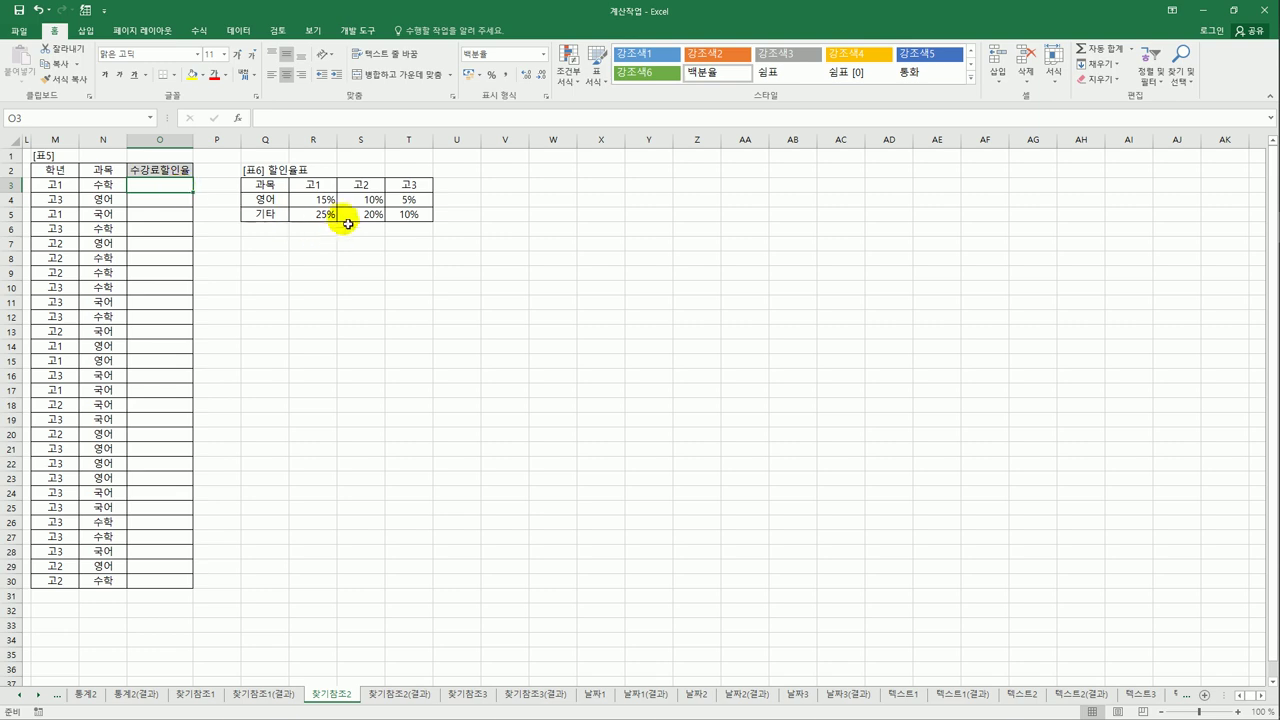
left_click_drag(320, 182, 406, 203)
left_click(270, 200)
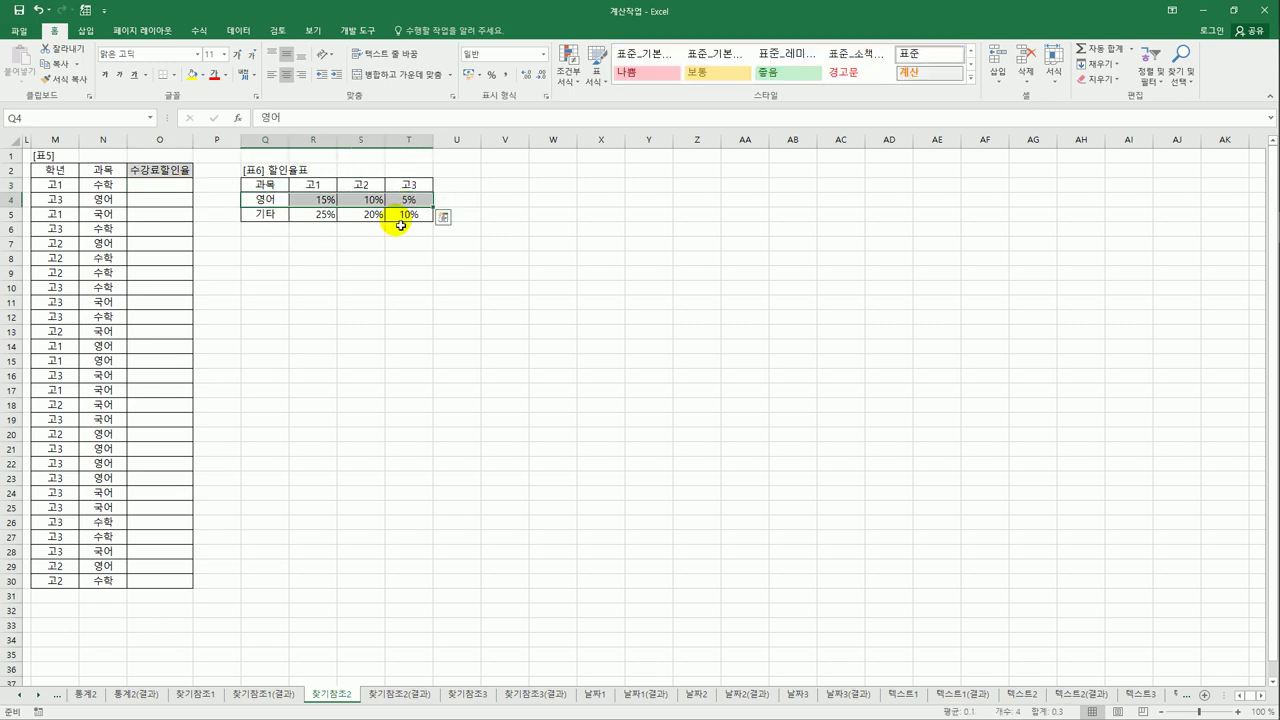
left_click(185, 189)
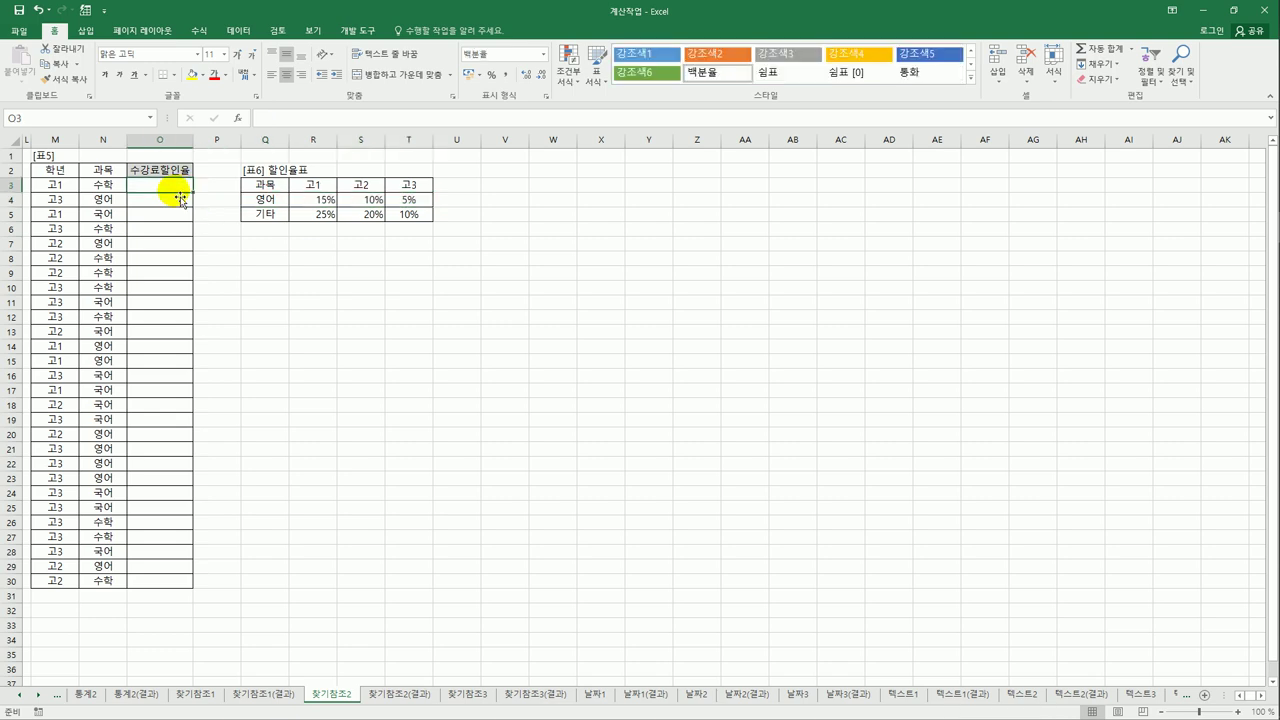
type("=")
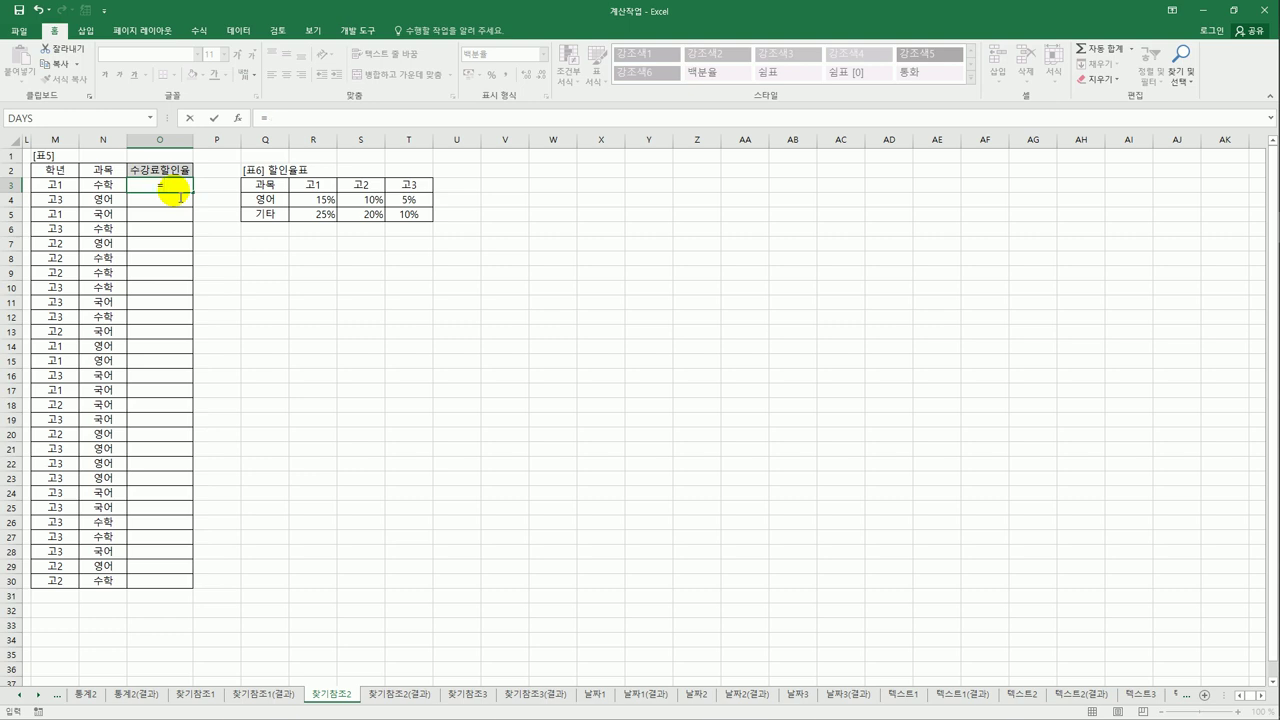
type("hl")
key("Tab")
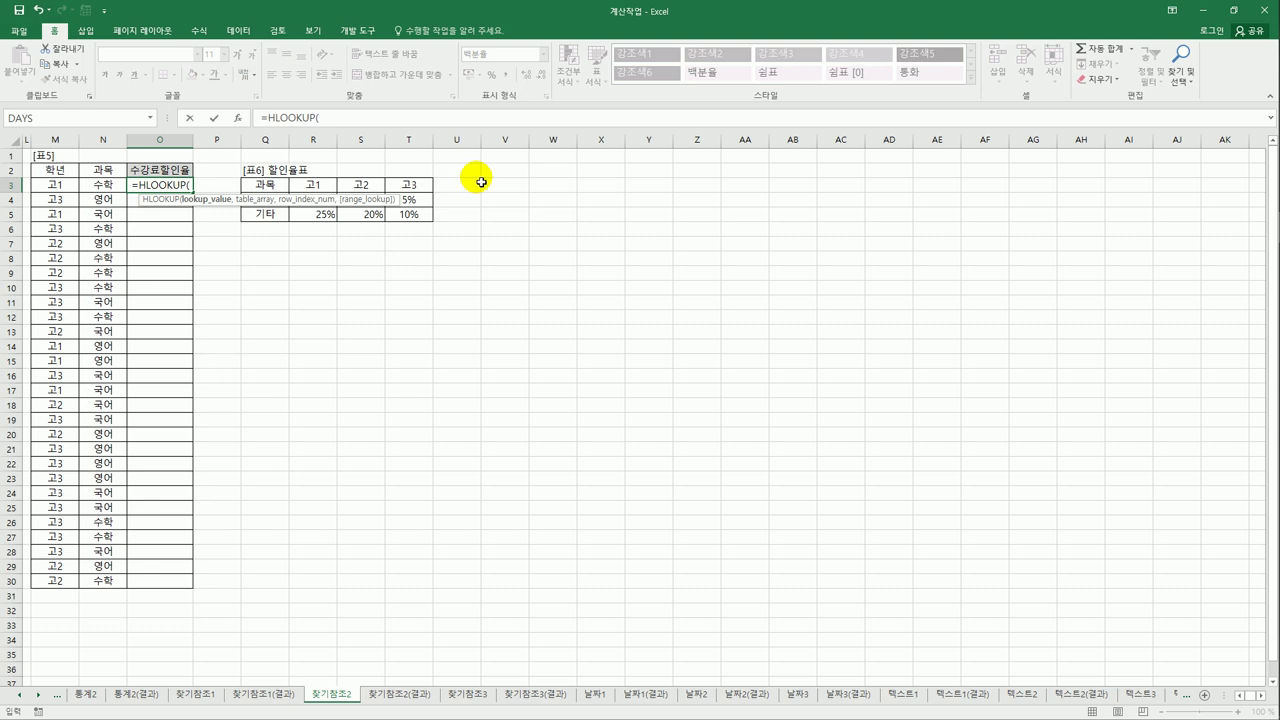
left_click(60, 187)
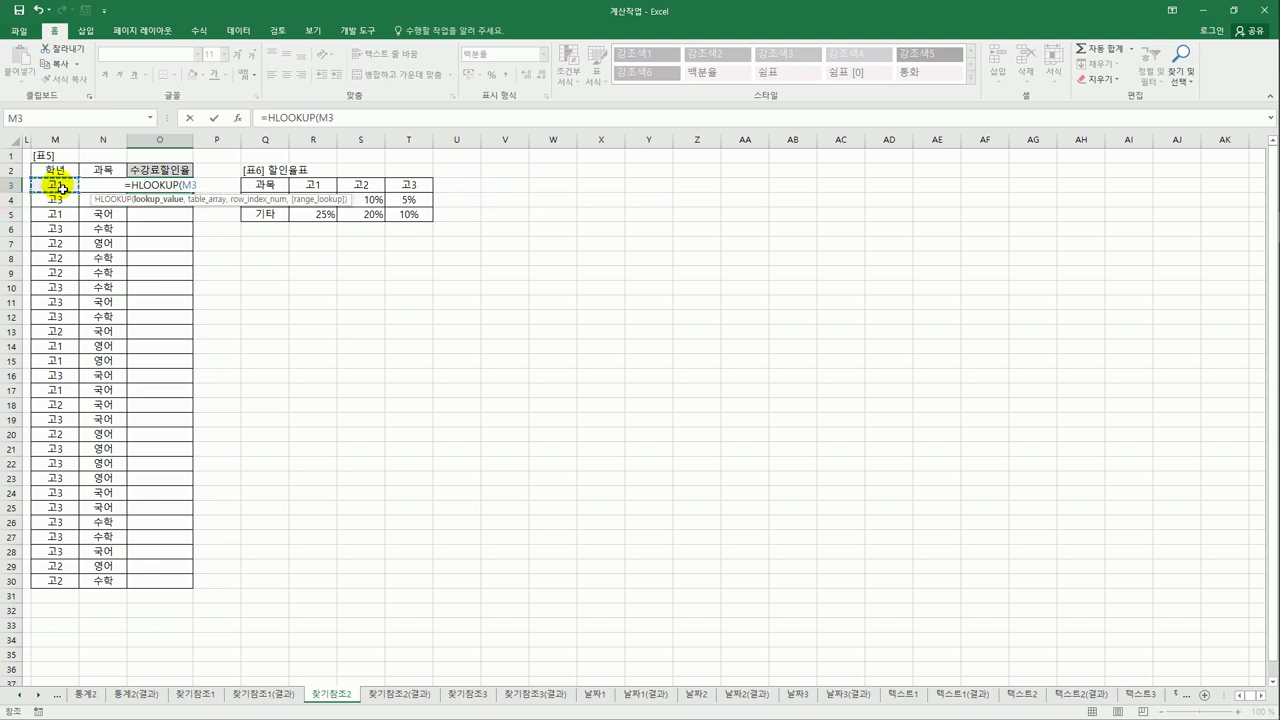
type(",")
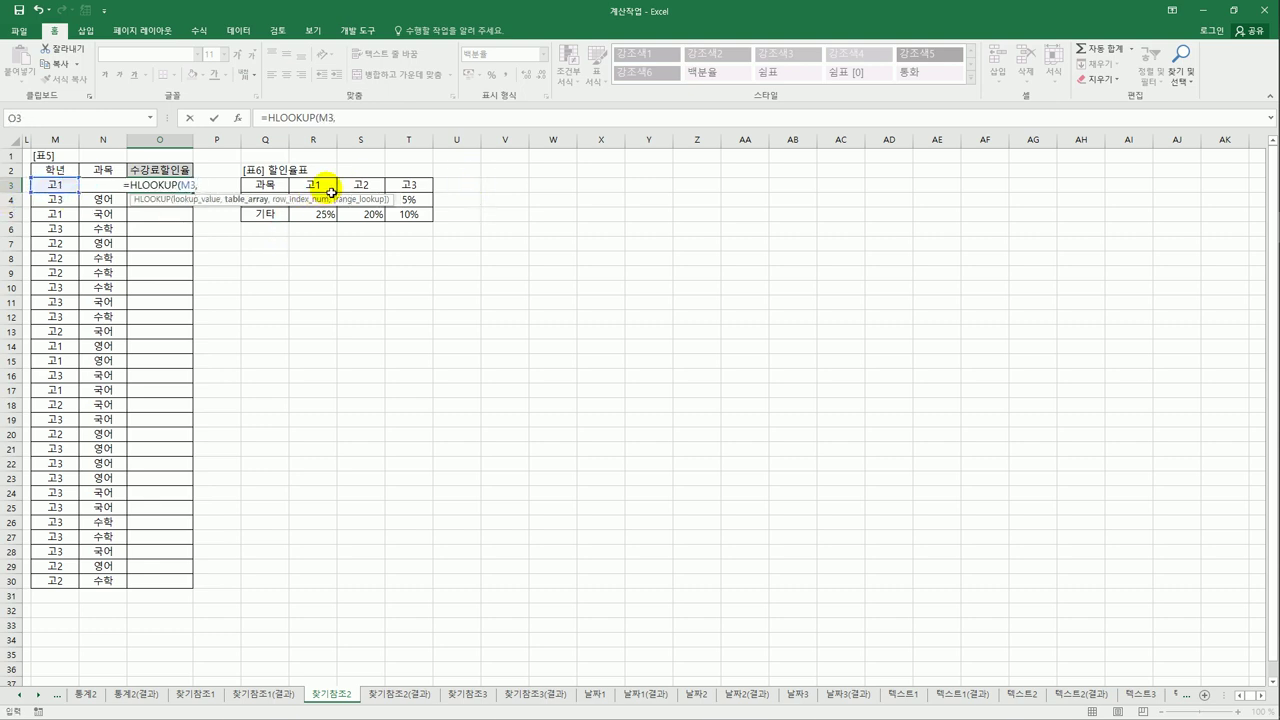
left_click_drag(331, 192, 406, 218)
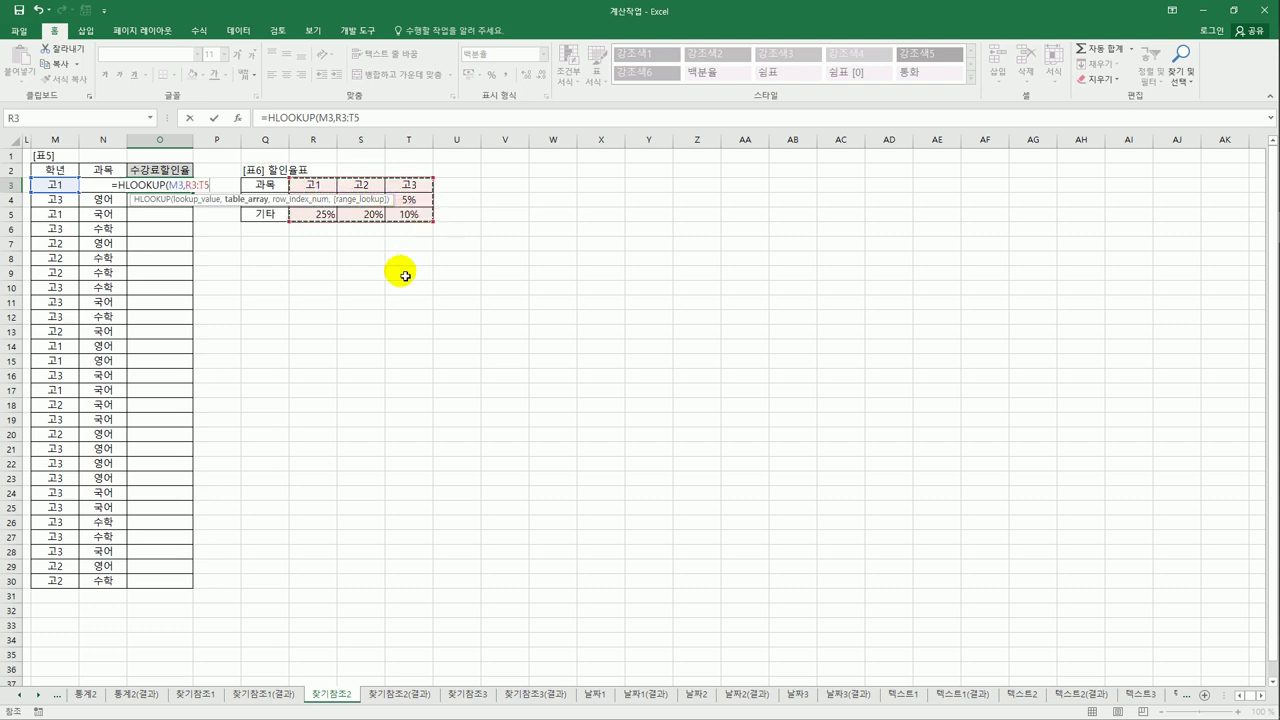
key("F4")
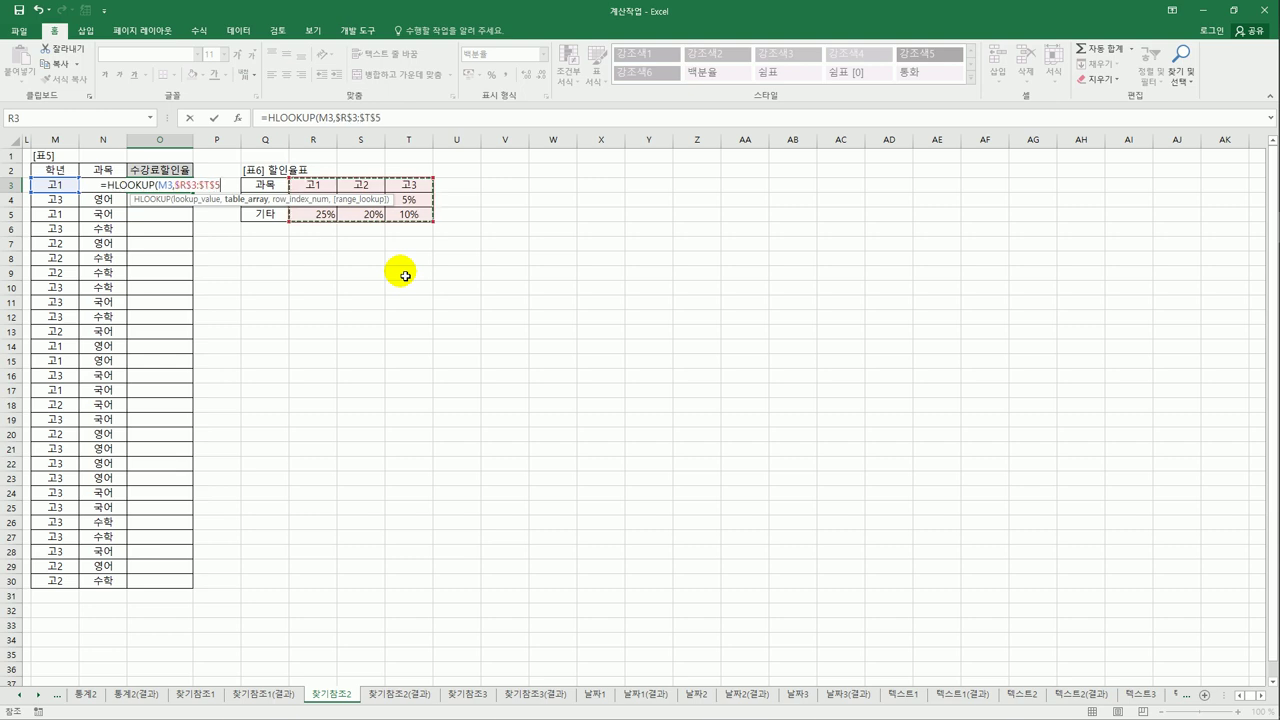
type(",")
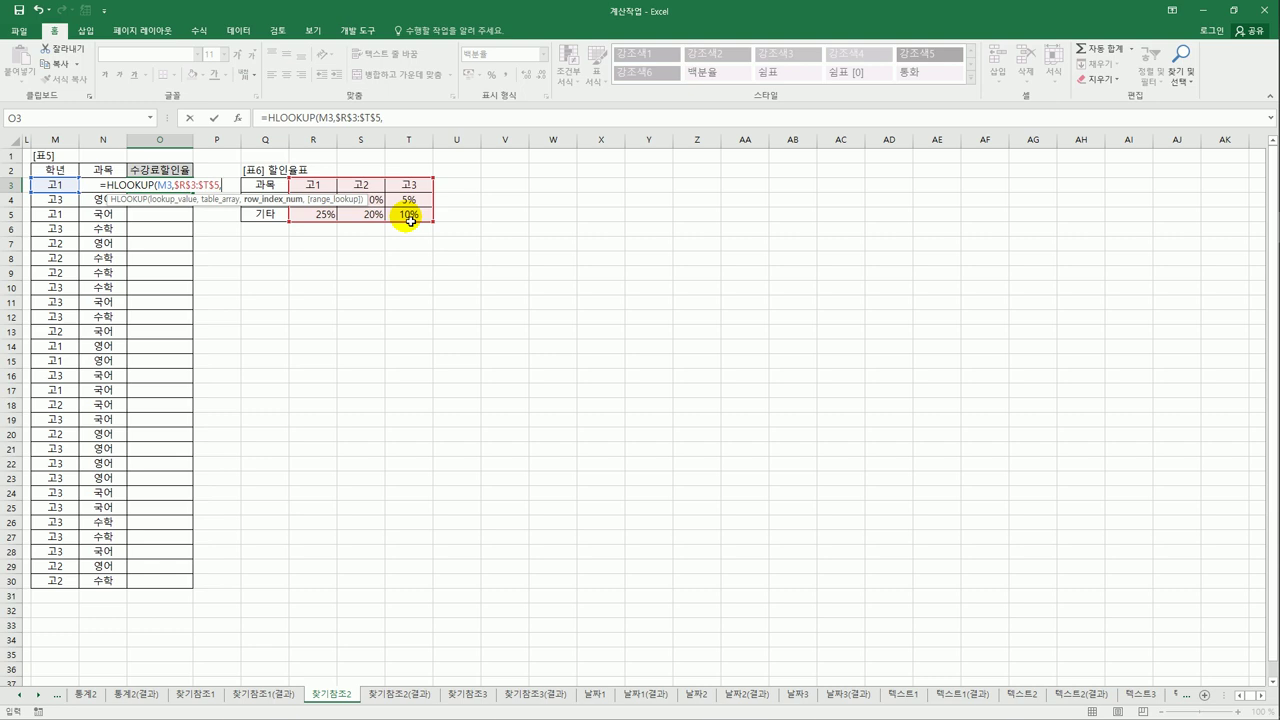
type("mat")
key("Tab")
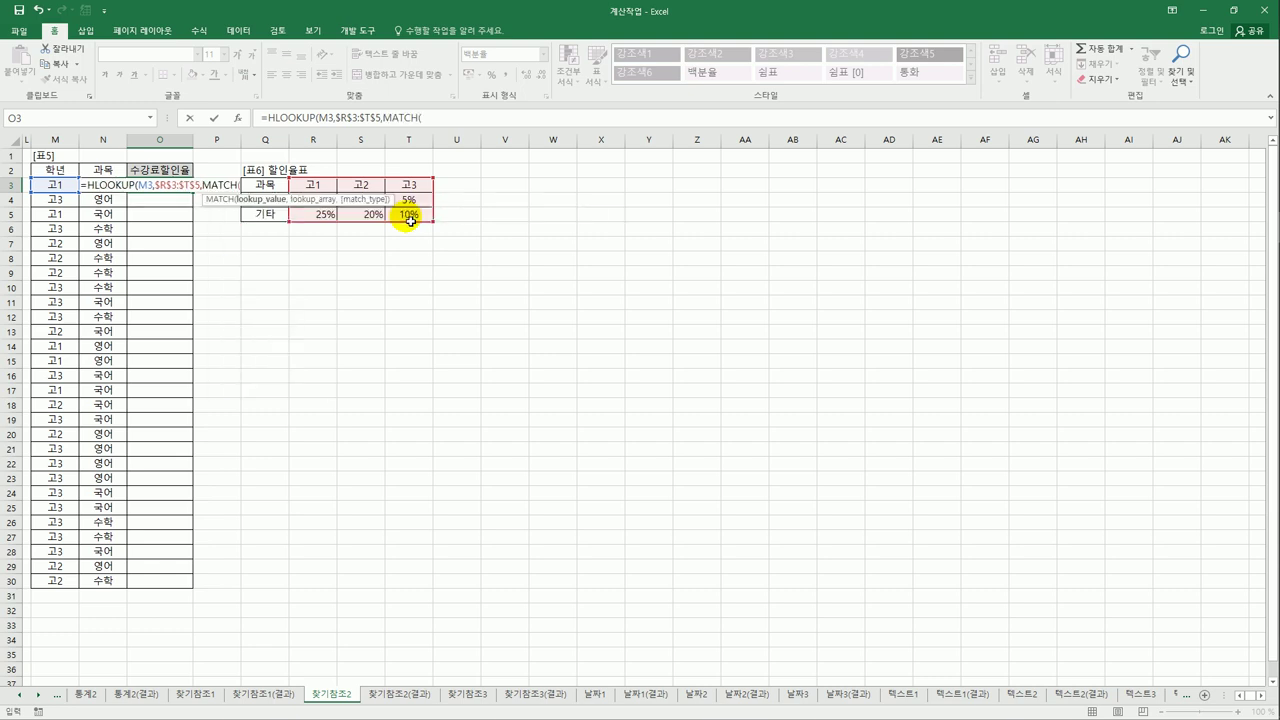
key("Left")
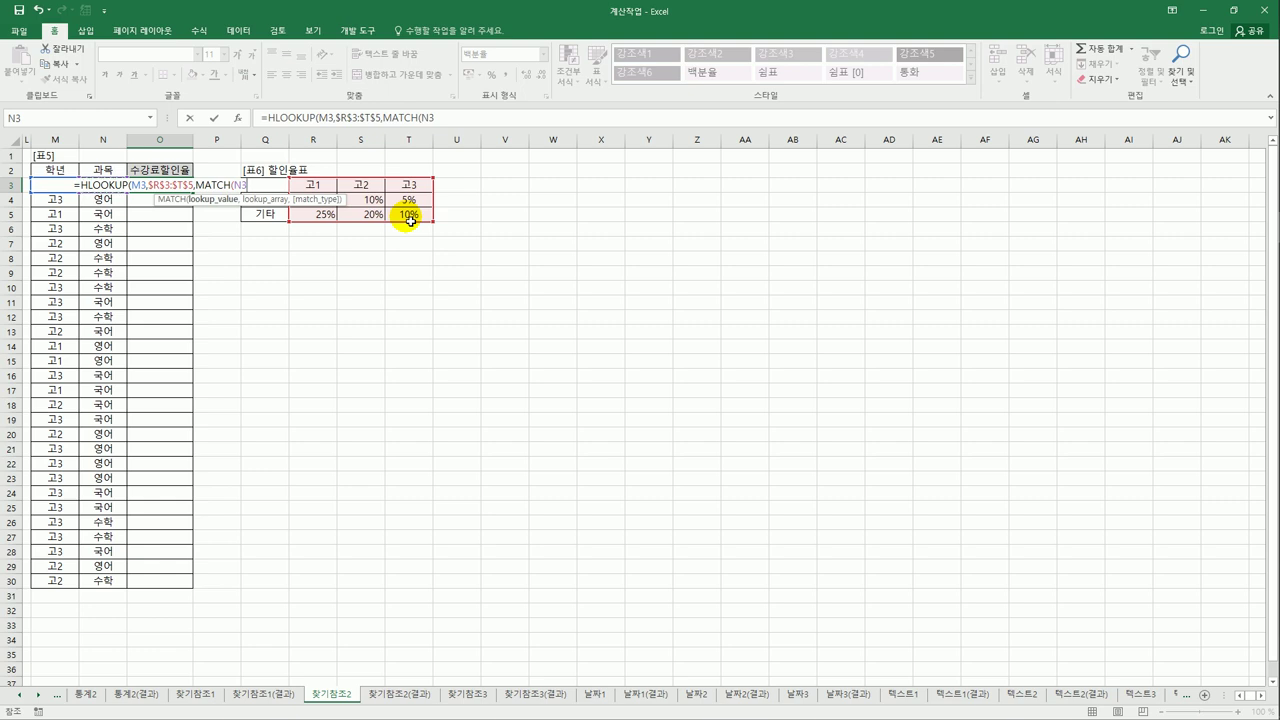
type(",")
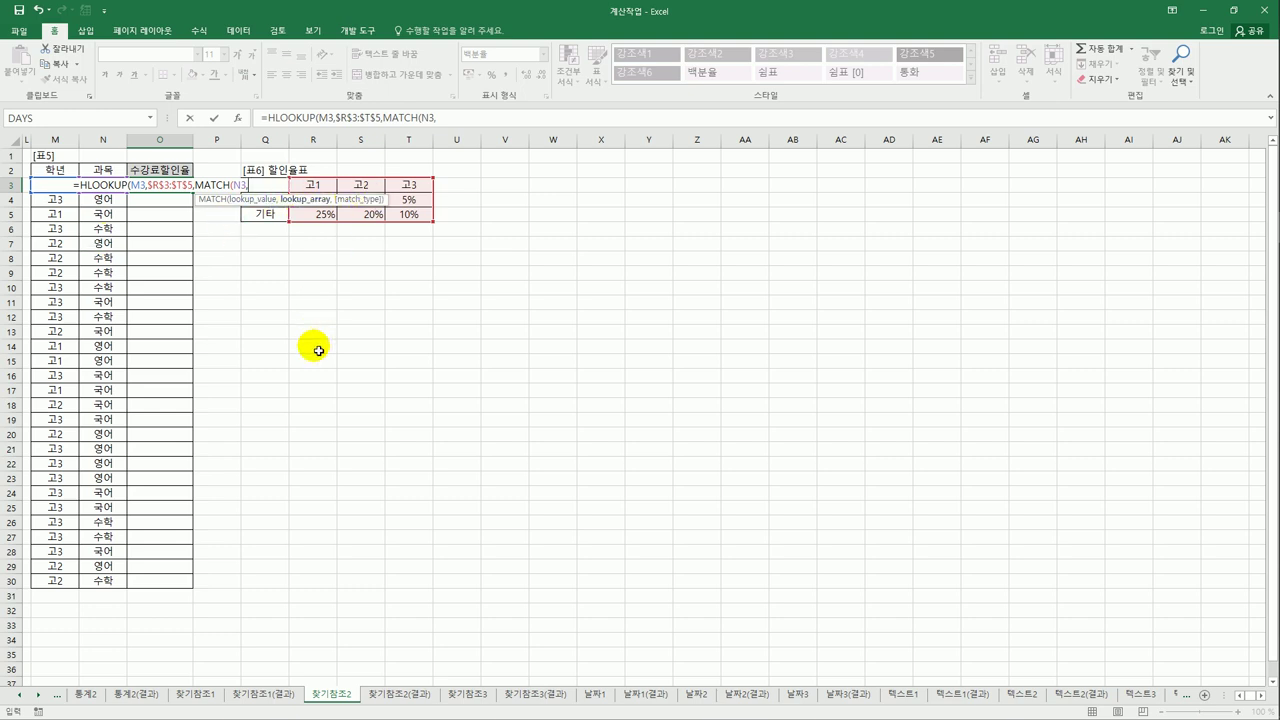
key("Escape")
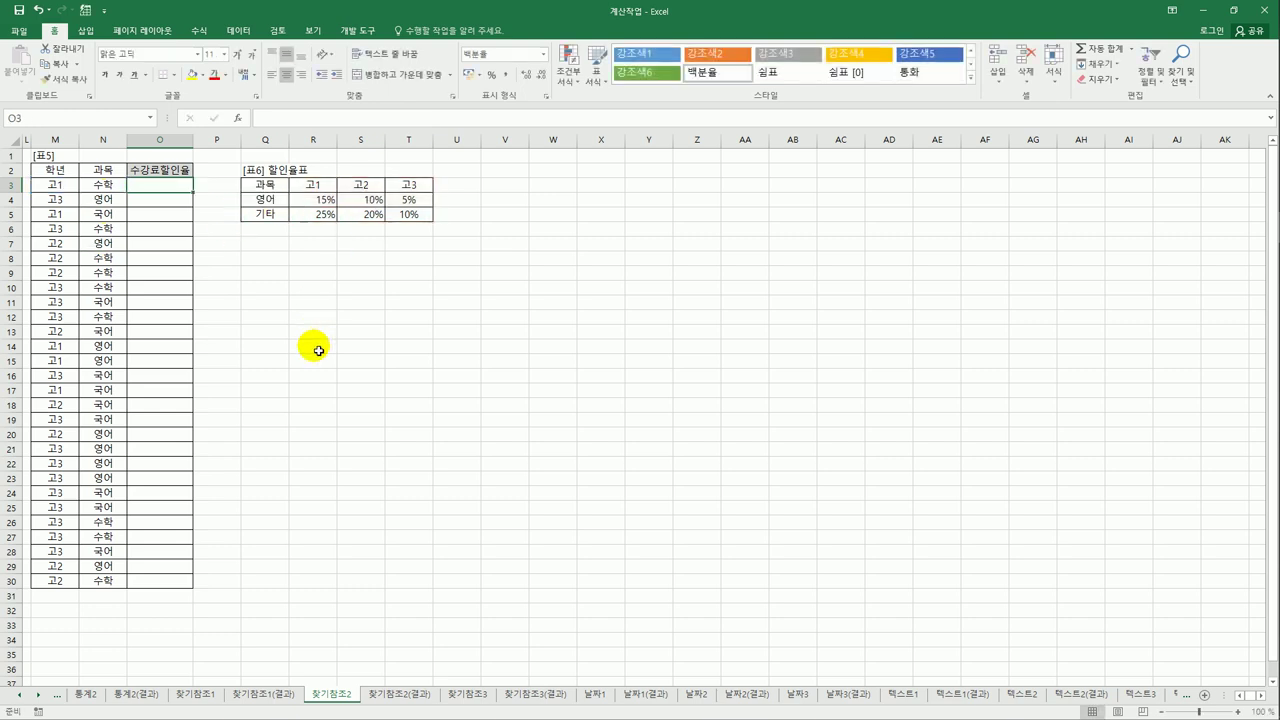
Examine the 영어 and 기타 entries in the 과목 column of 표6
left_click_drag(265, 200, 274, 216)
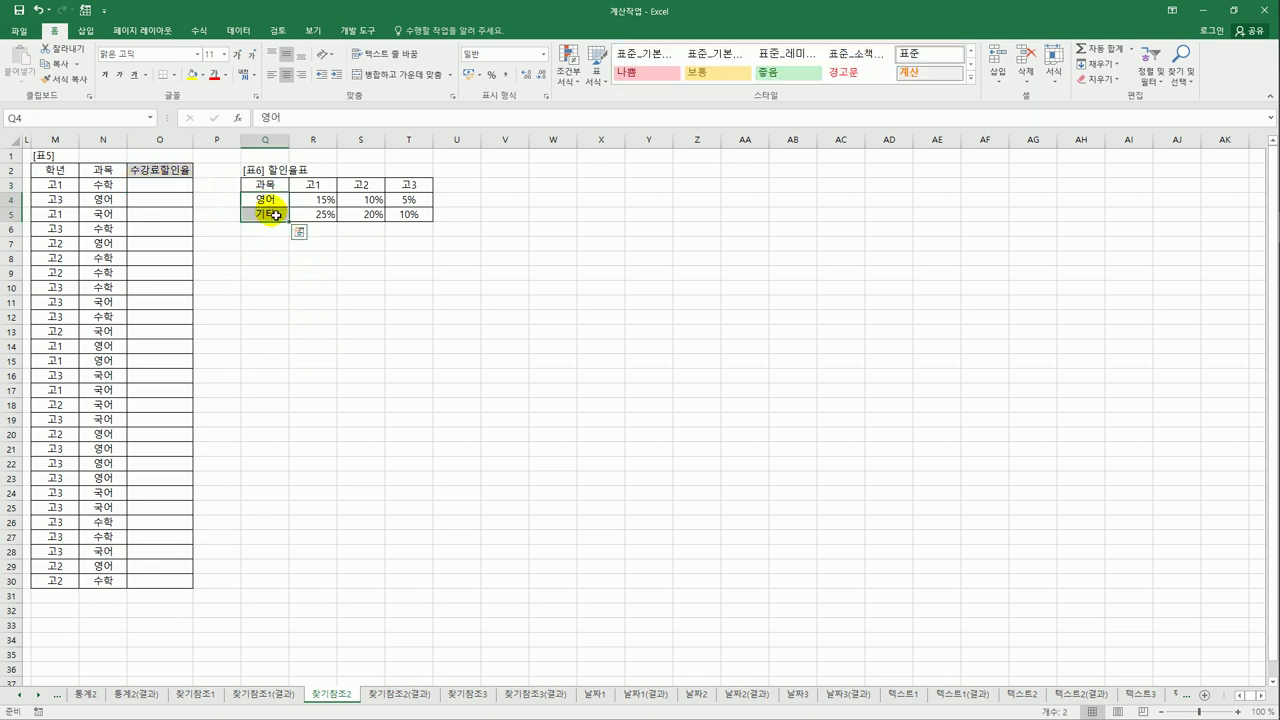
left_click(264, 198)
left_click(272, 214)
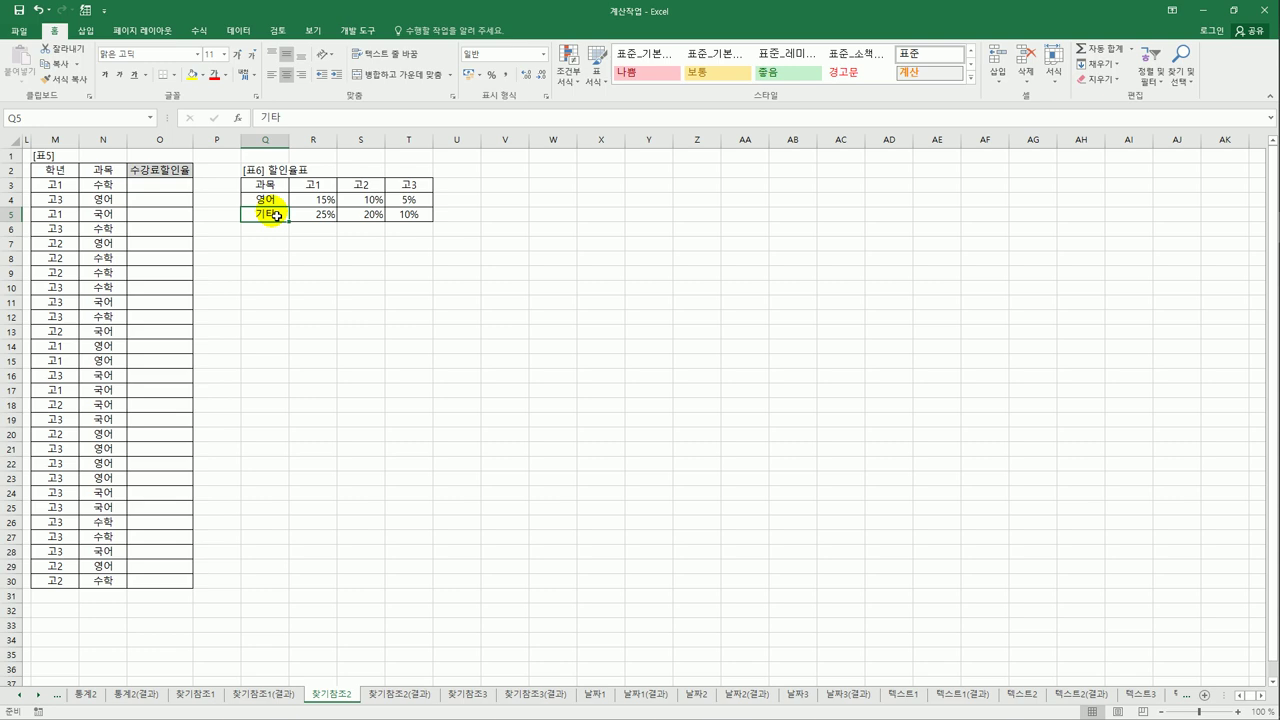
Enter the subjects 국어, 영어 and 수학 one per row in R11:R13, below 표6
left_click(330, 303)
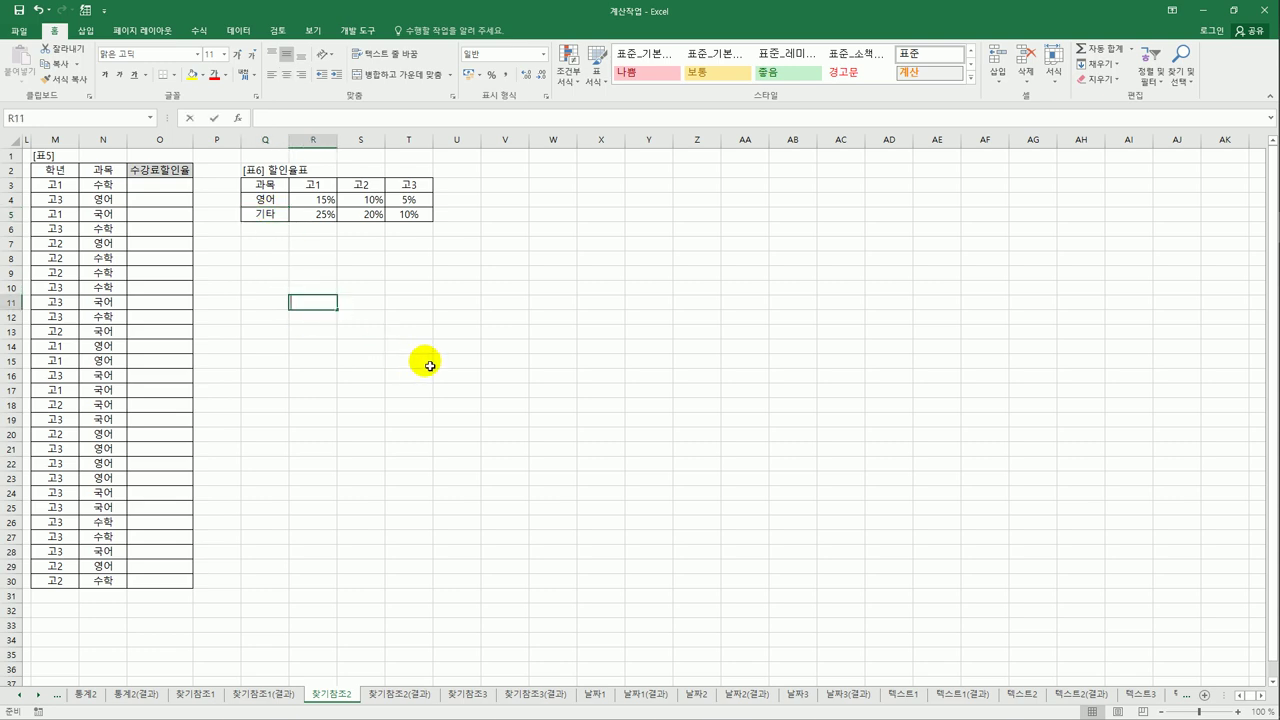
type("=hl")
key("BackSpace")
key("BackSpace")
key("BackSpace")
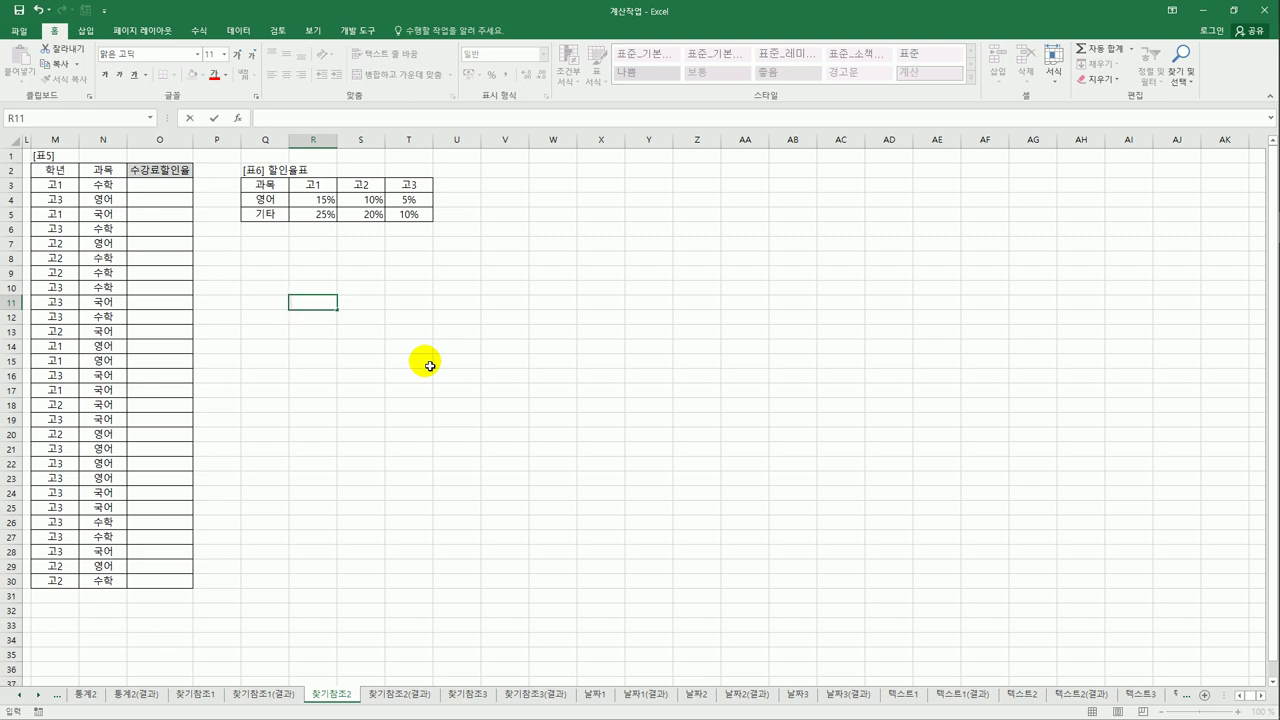
type("국어")
key("Return")
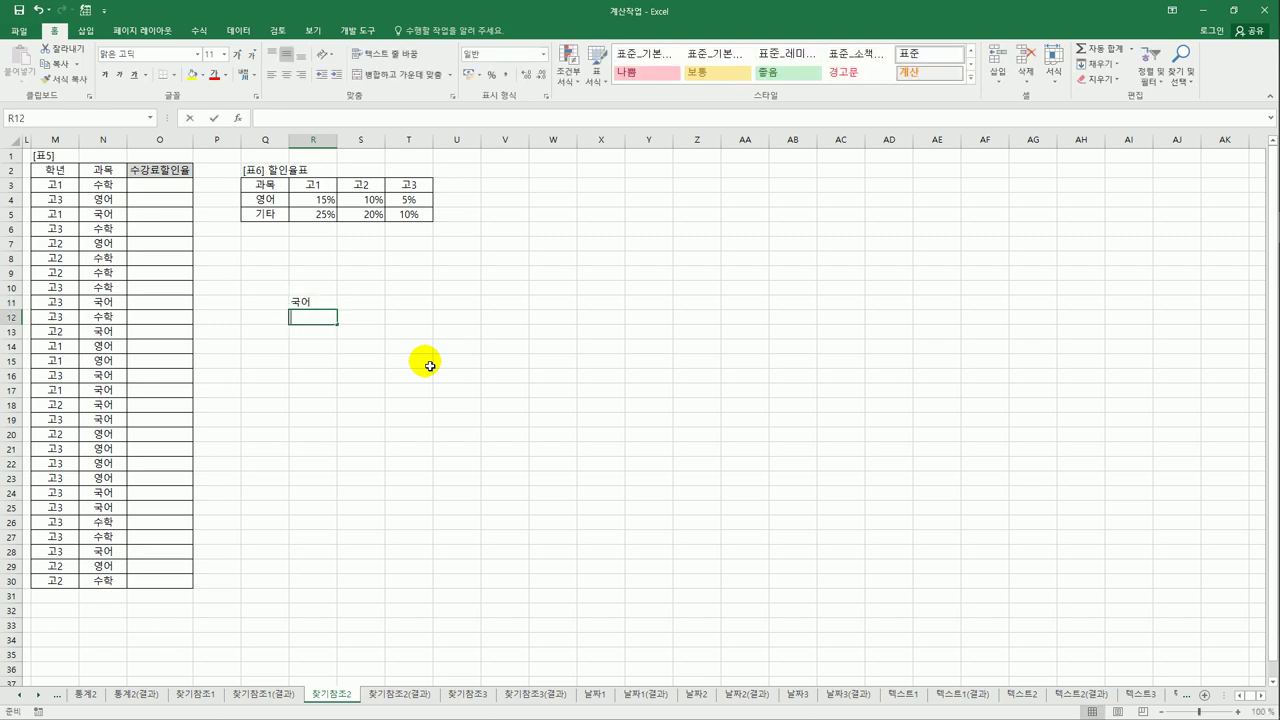
type("영어")
key("Return")
type("수학")
key("Return")
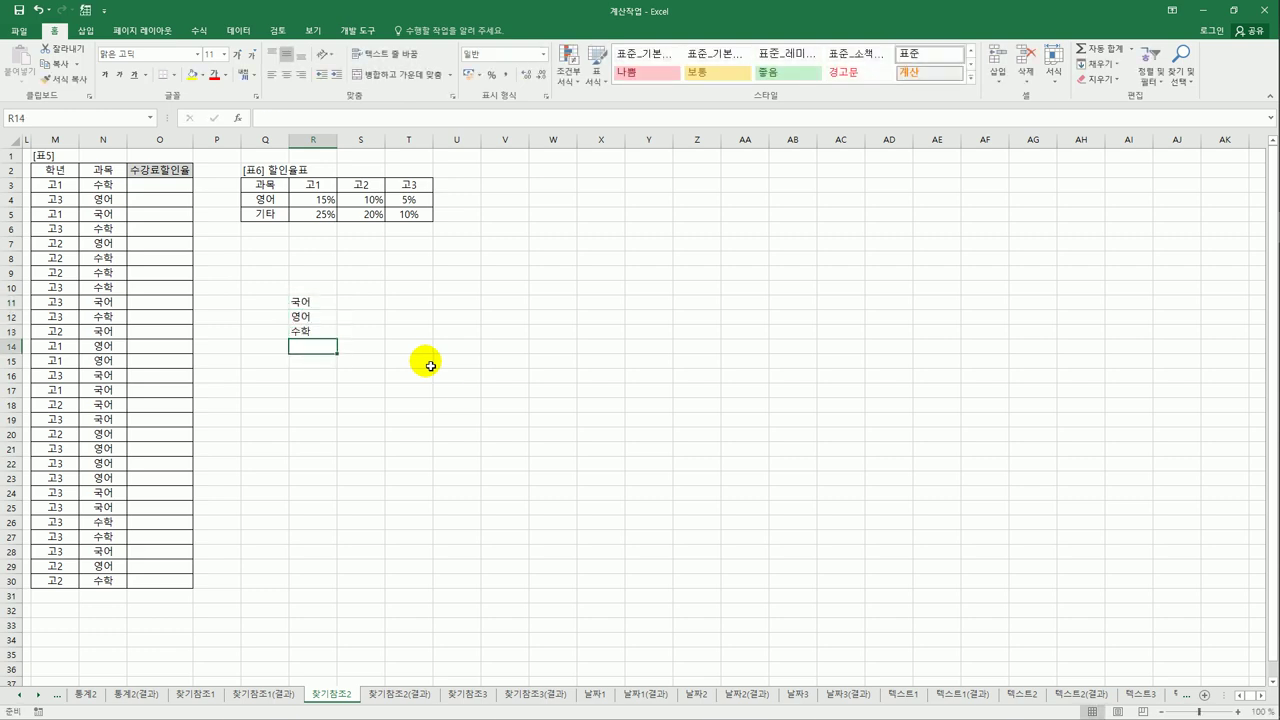
Sort the subject list in R11:R13 in descending order
left_click(266, 203)
left_click(313, 302)
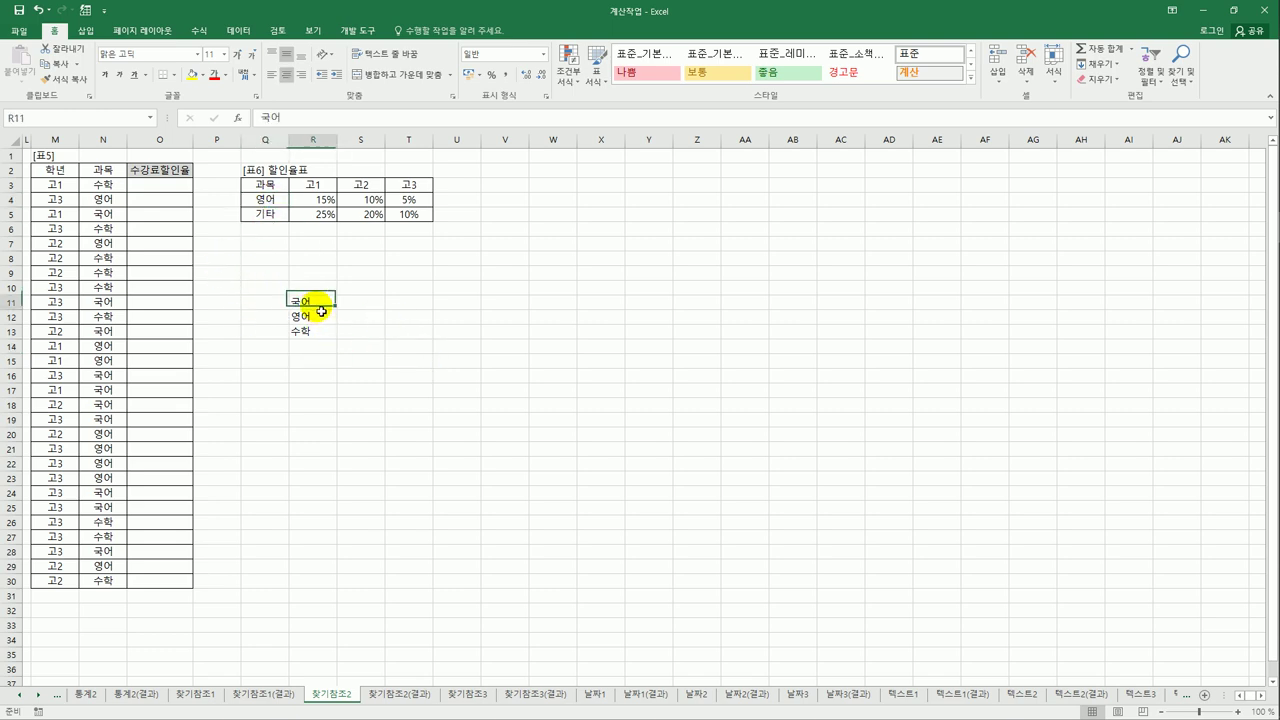
left_click(321, 333)
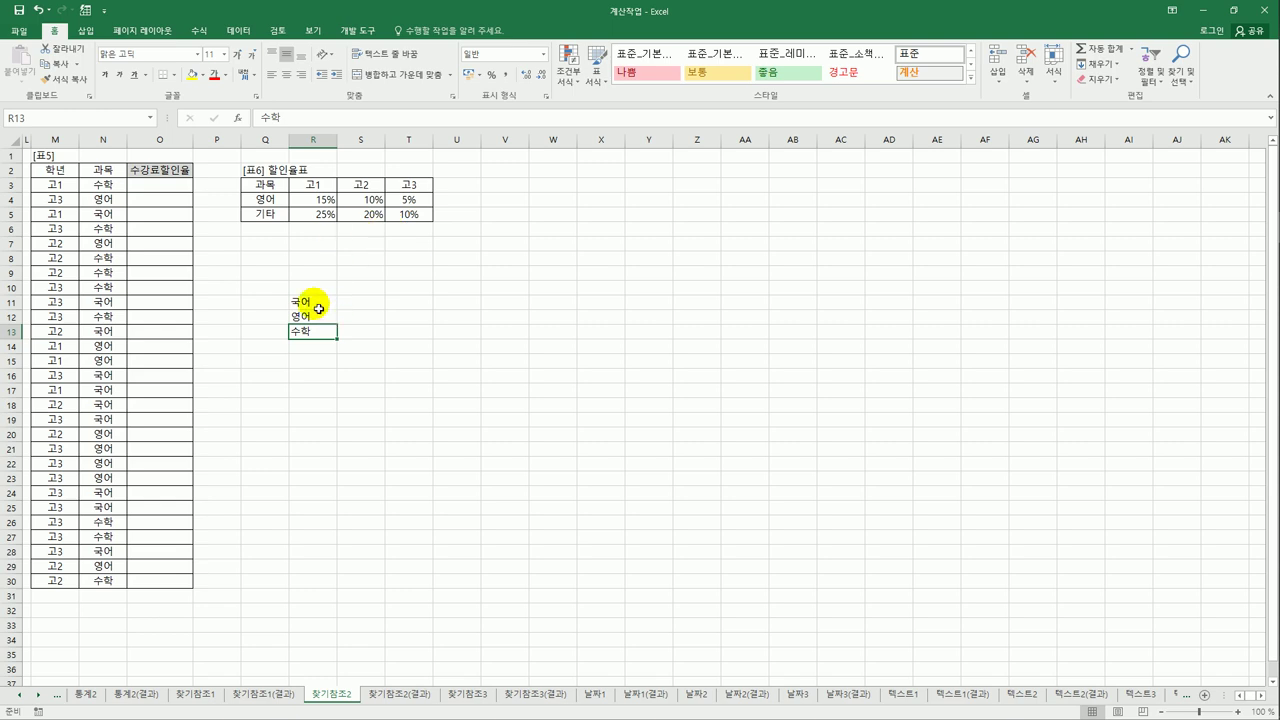
left_click_drag(318, 309, 320, 333)
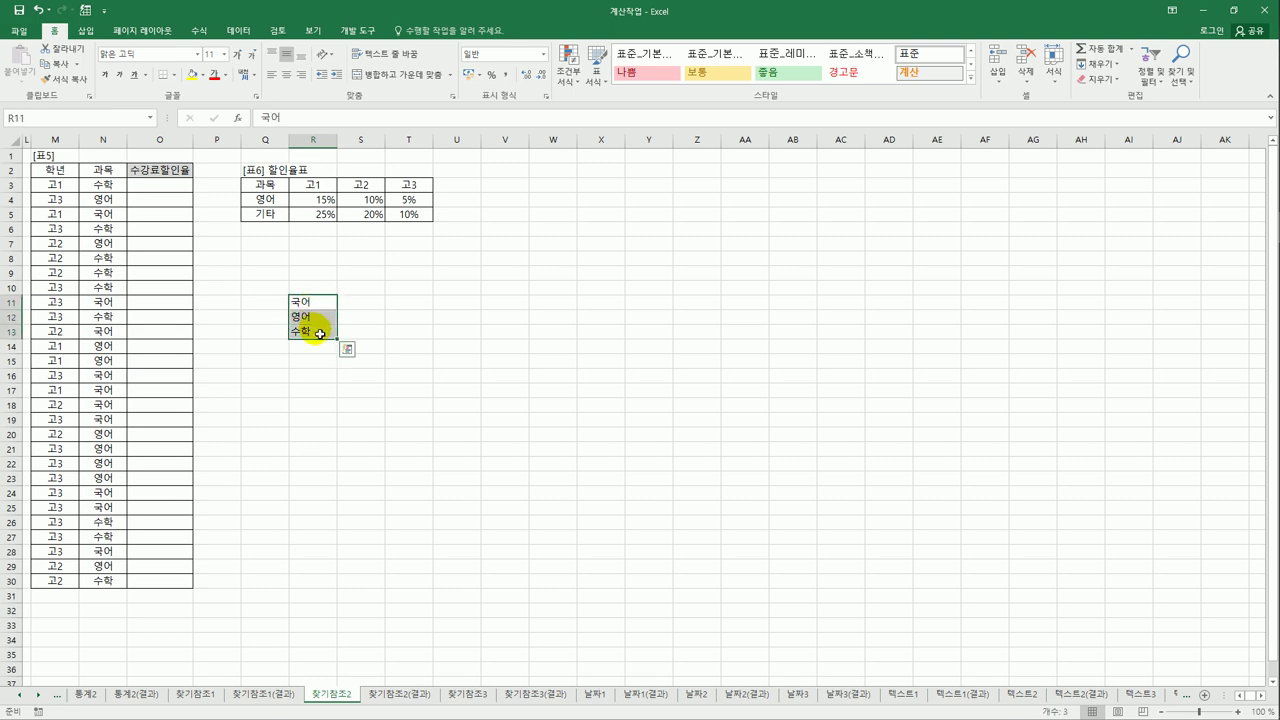
left_click(237, 31)
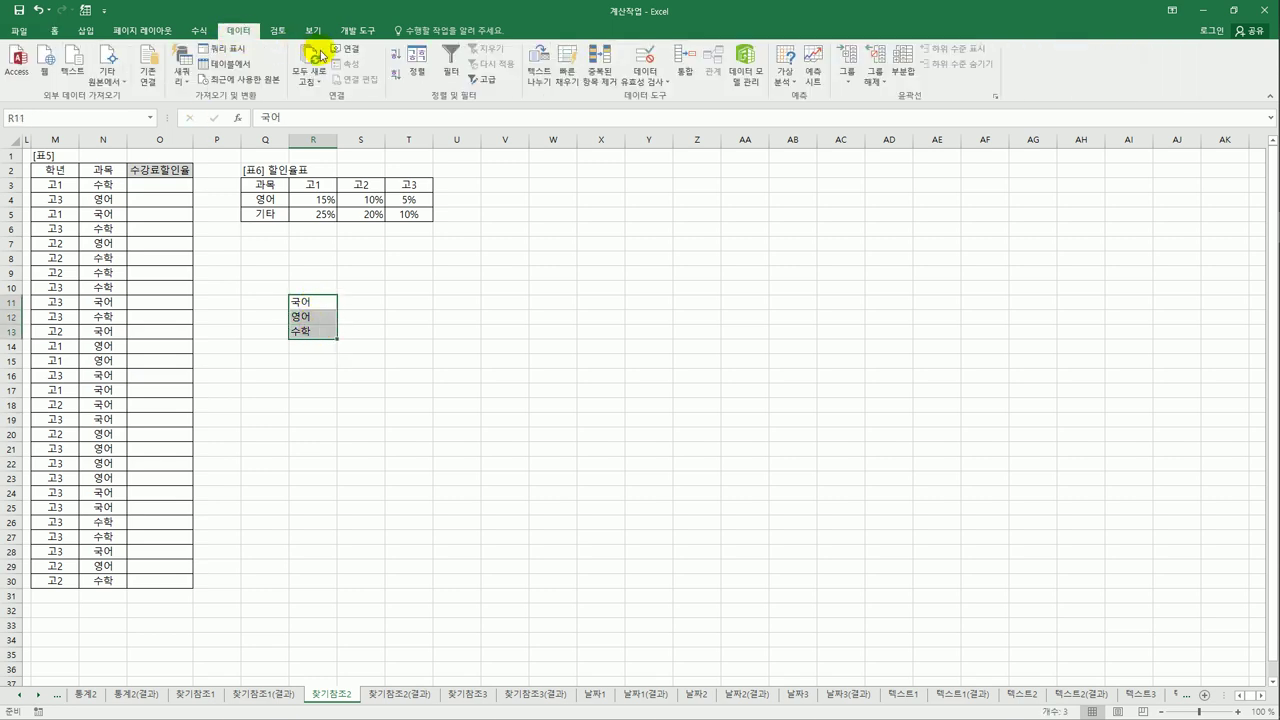
left_click(394, 75)
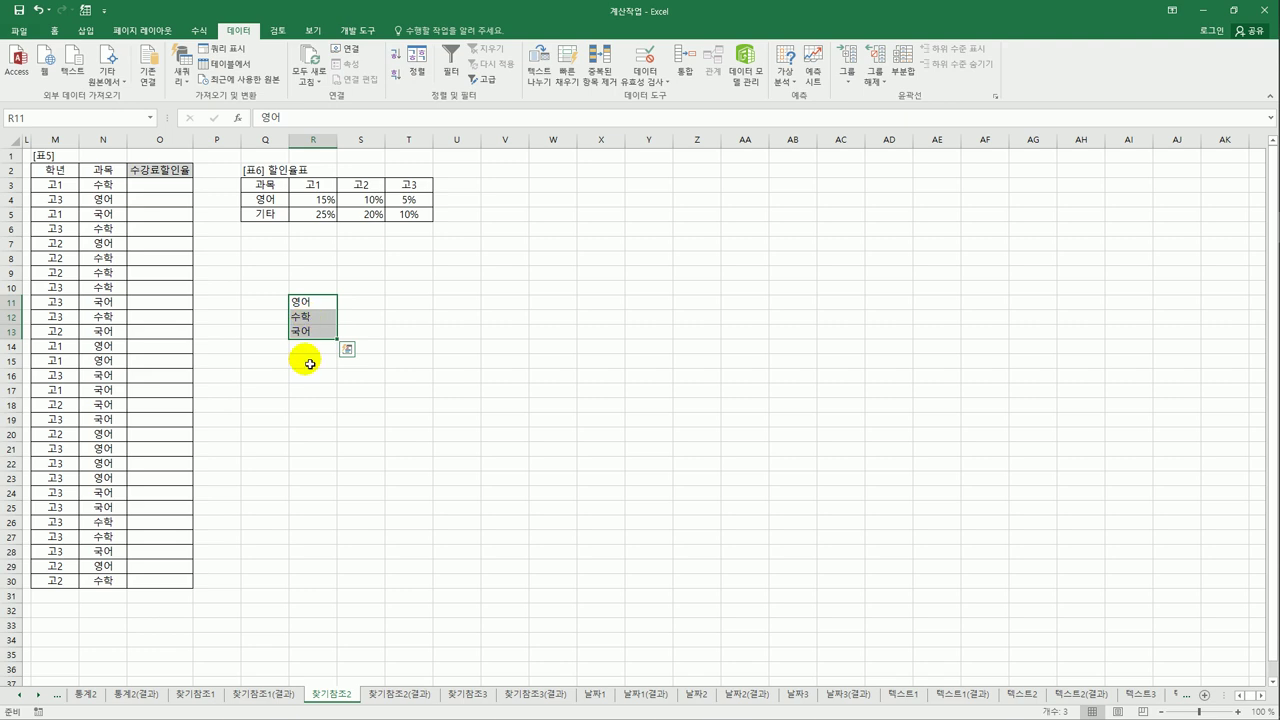
Examine the position of each subject in the descending list in R11:R13
left_click(313, 317)
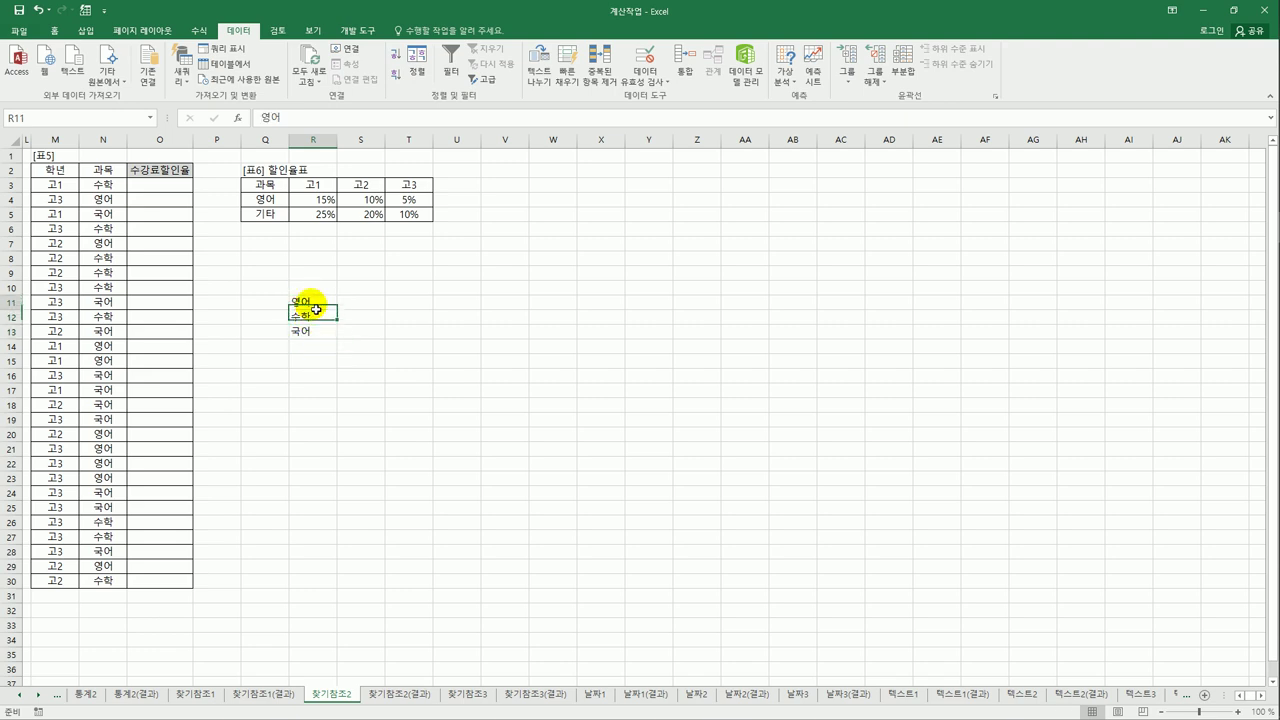
left_click_drag(316, 326, 312, 316)
left_click(318, 336)
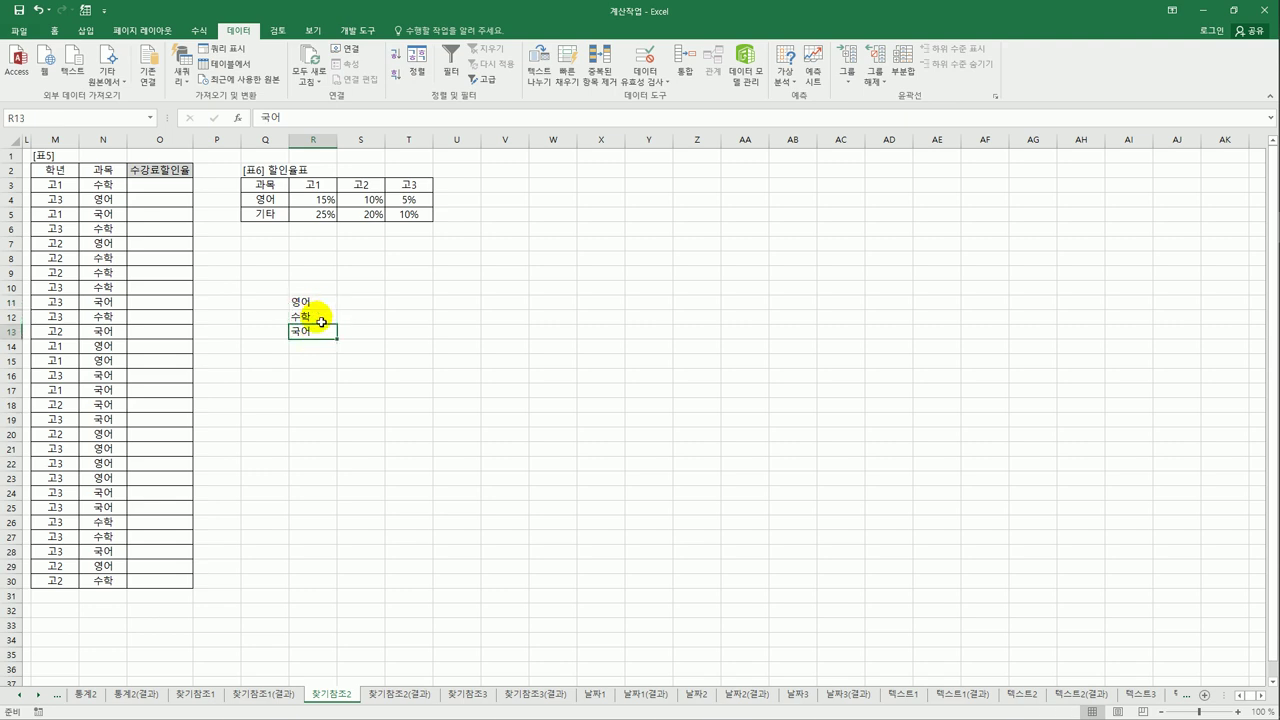
left_click(319, 316)
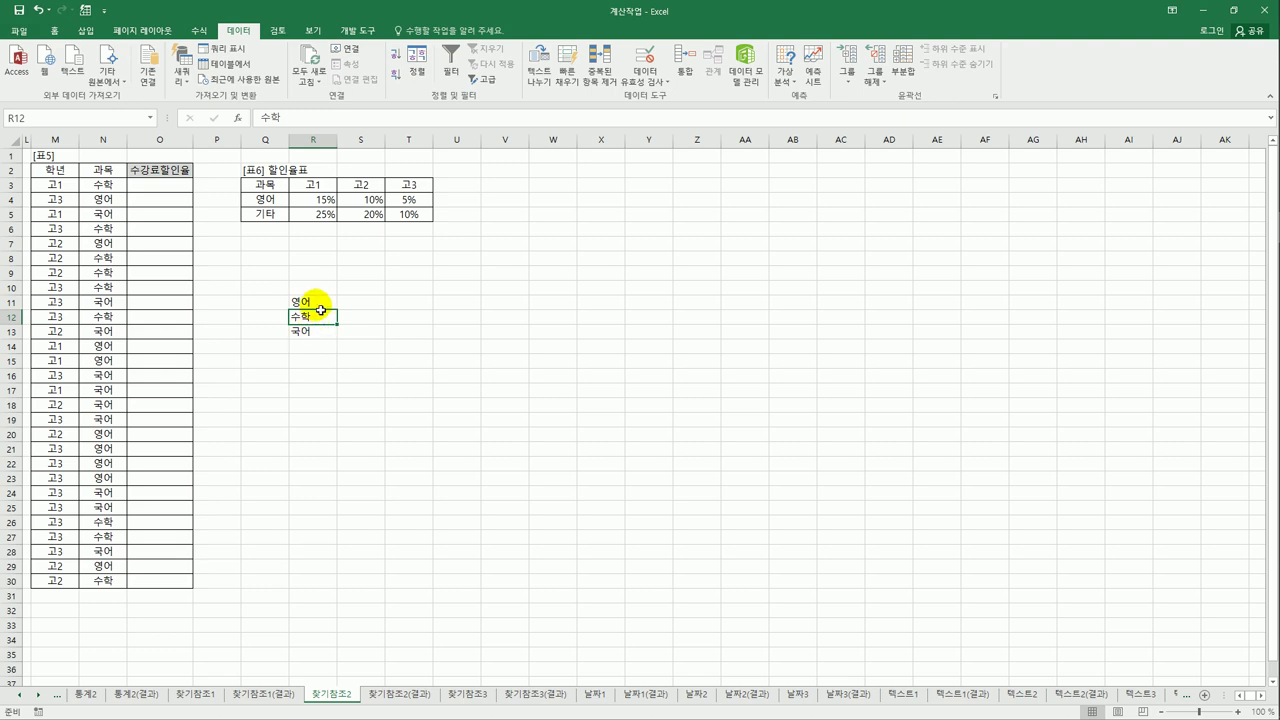
left_click_drag(321, 300, 324, 324)
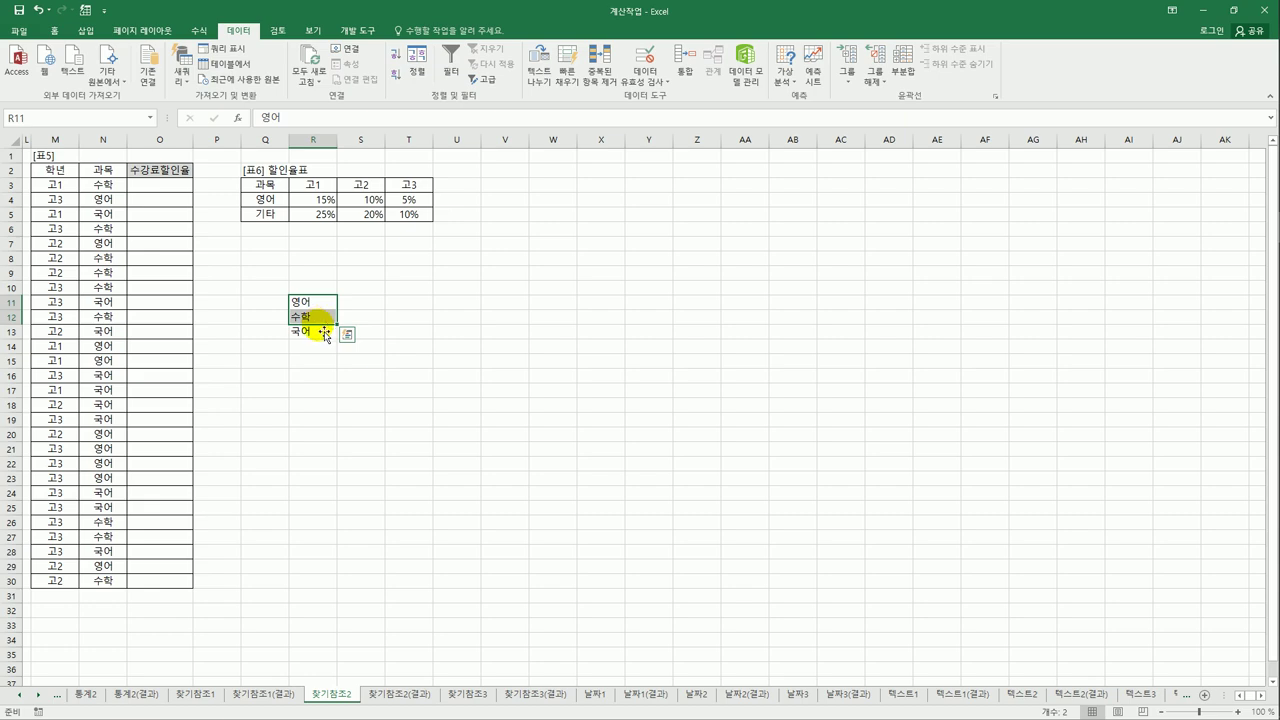
left_click(164, 186)
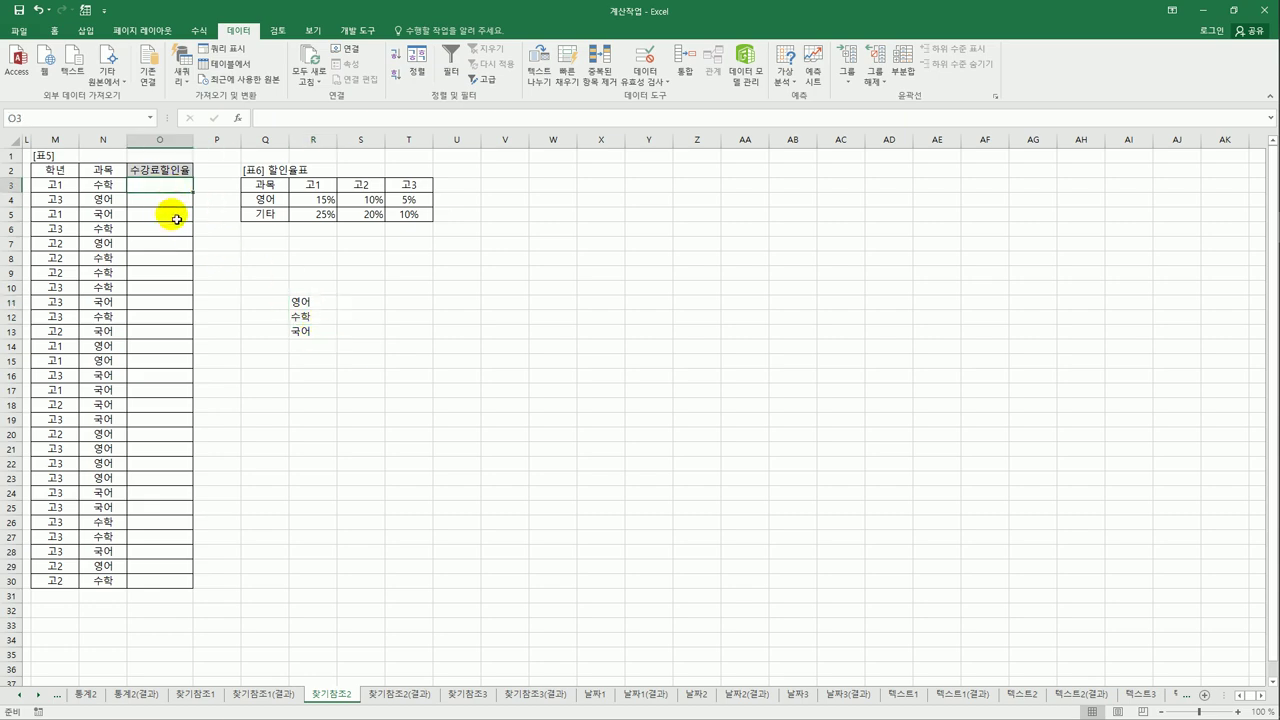
type("=")
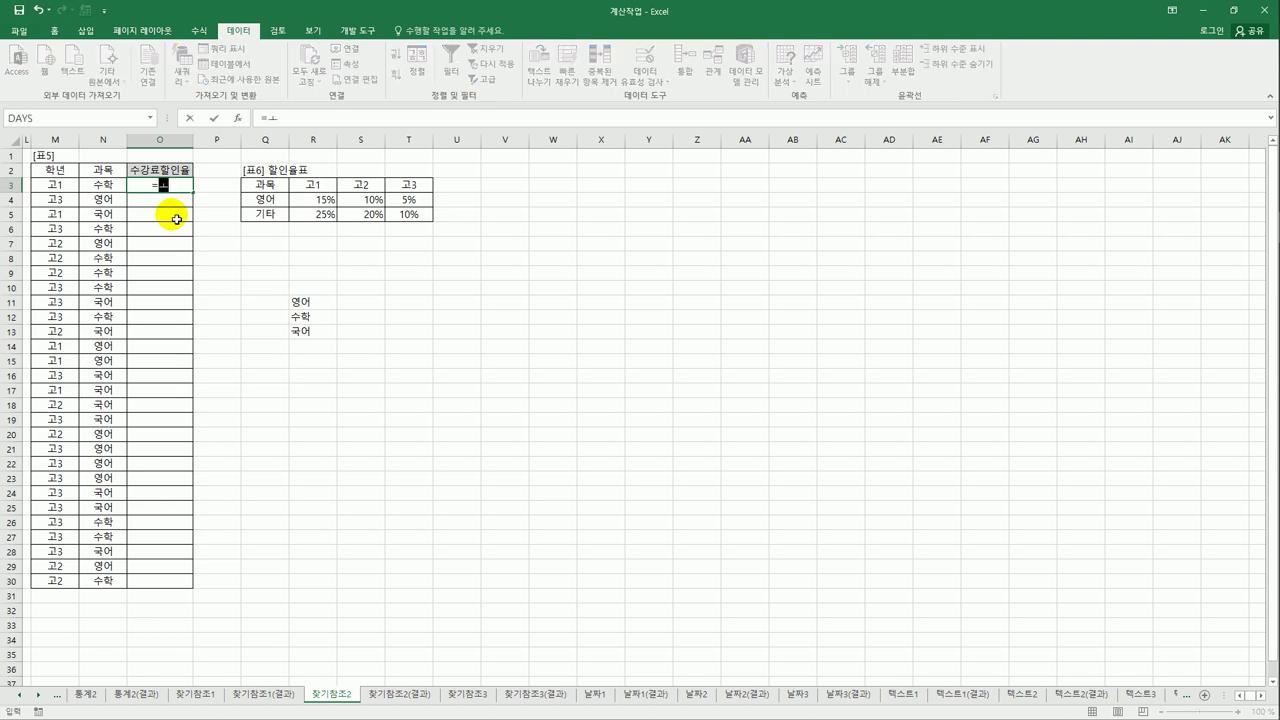
type("hlo")
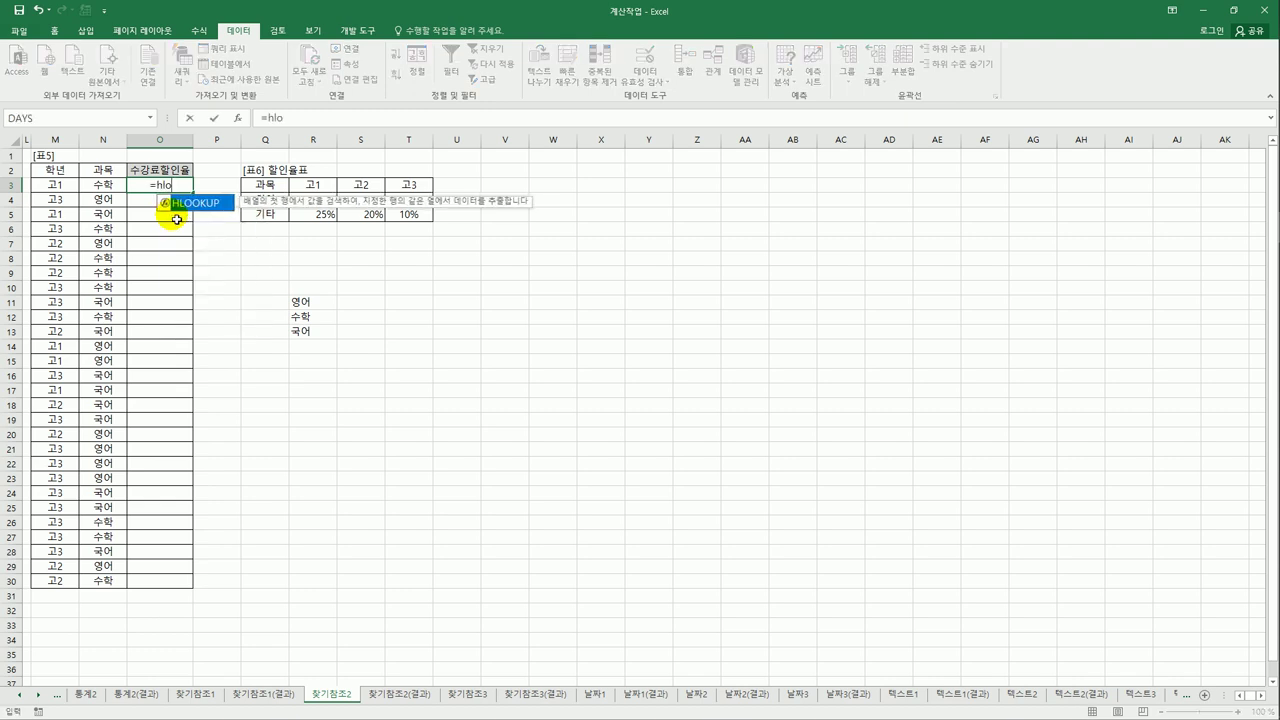
key("BackSpace")
key("BackSpace")
type("m")
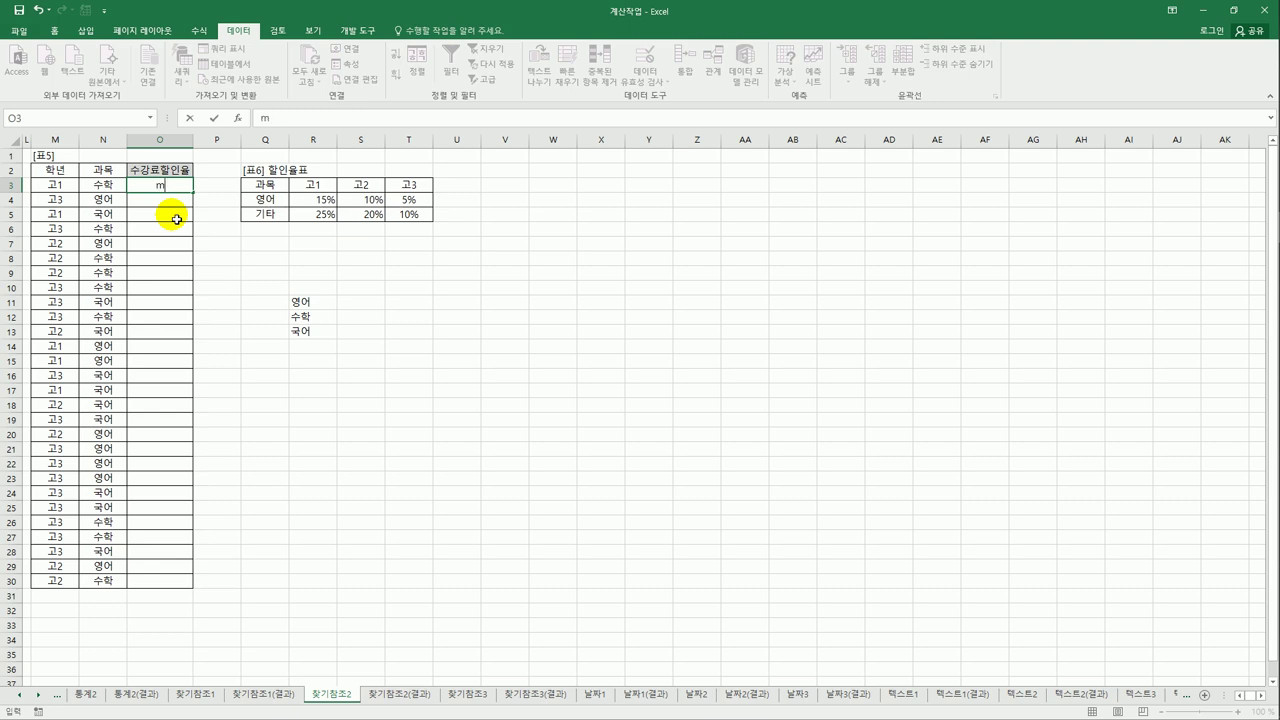
Start a MATCH formula in O3 with the subject cell N3 as the lookup value
type("ma")
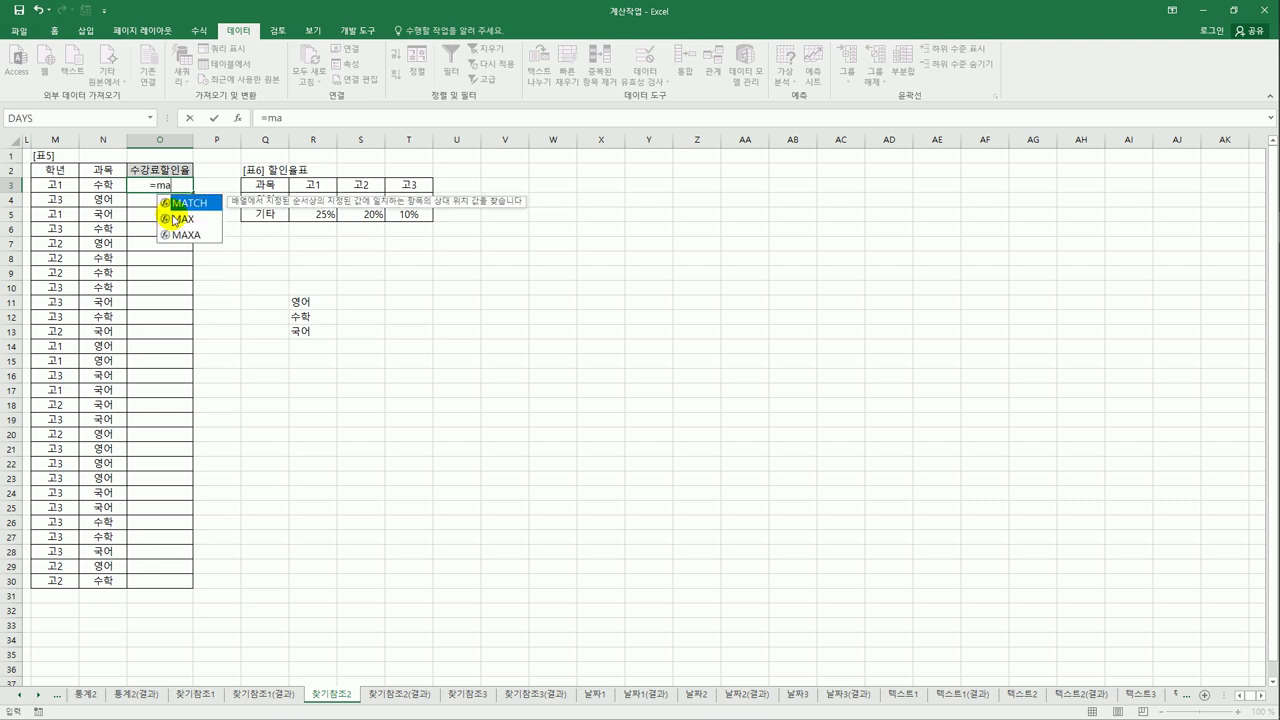
key("Tab")
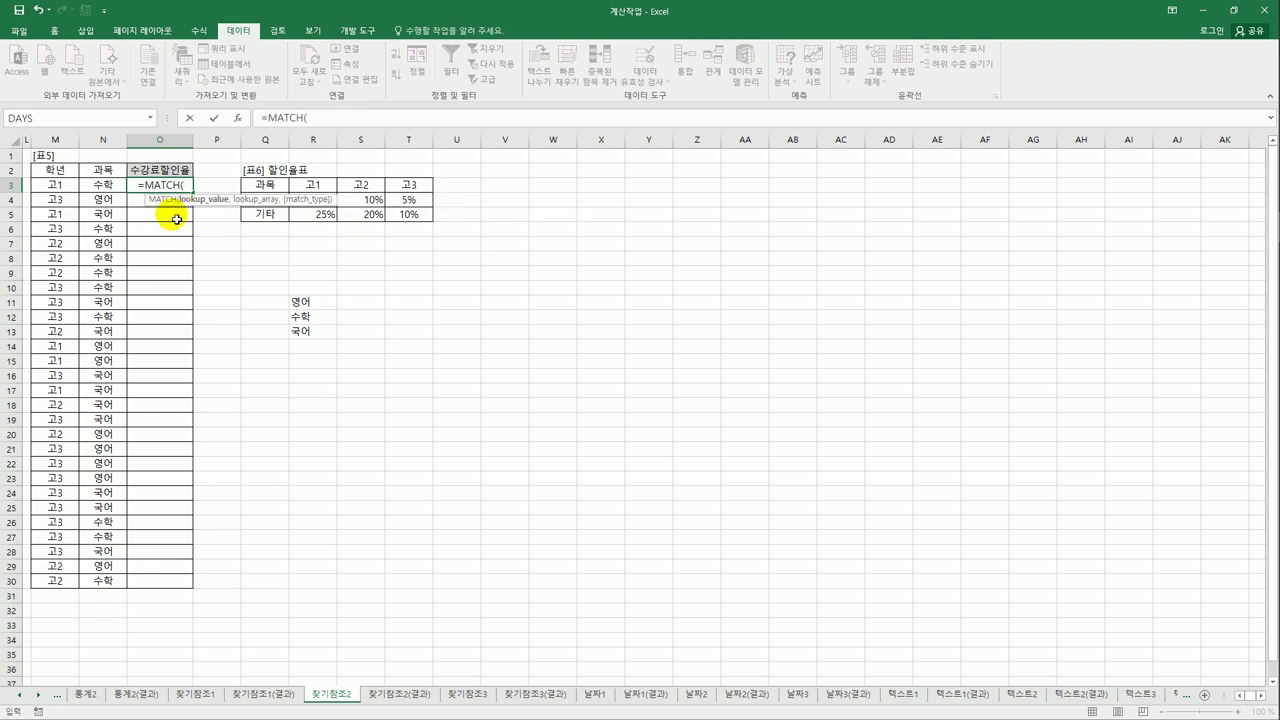
left_click(117, 189)
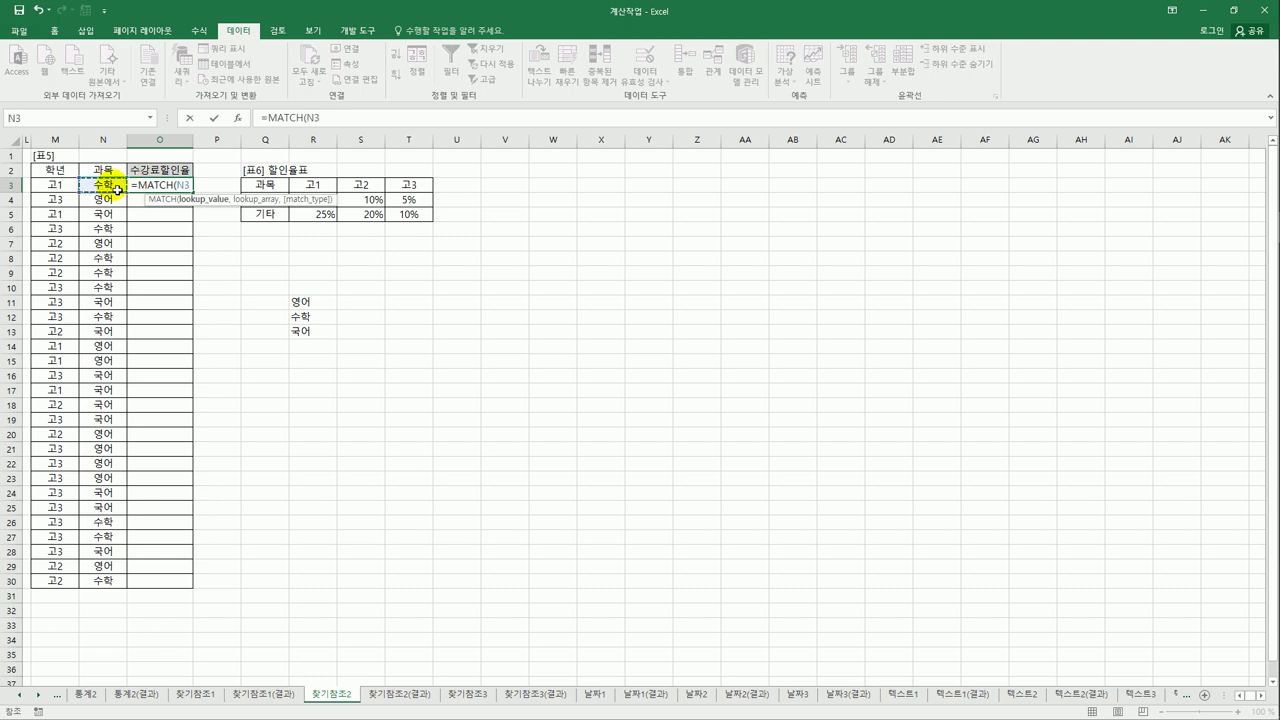
type(",")
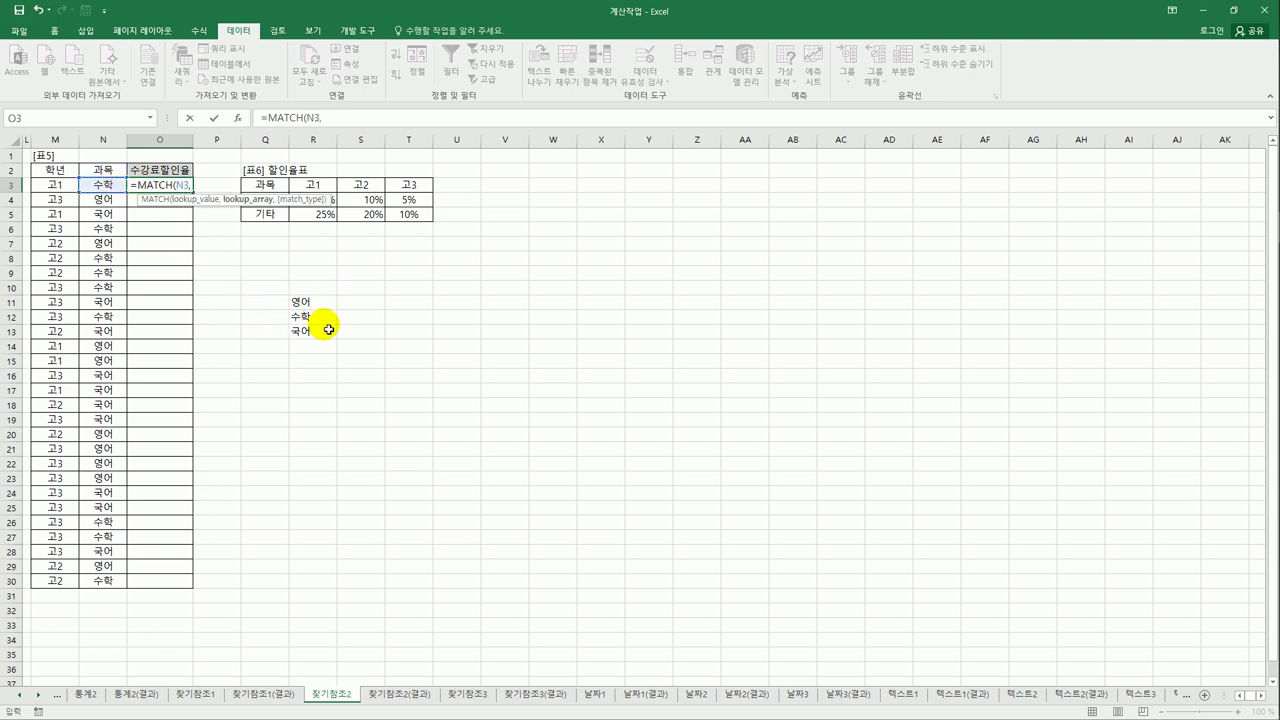
Complete O3's MATCH formula with the array constant {"영어","수학"} as lookup array and match type -1
type("{")
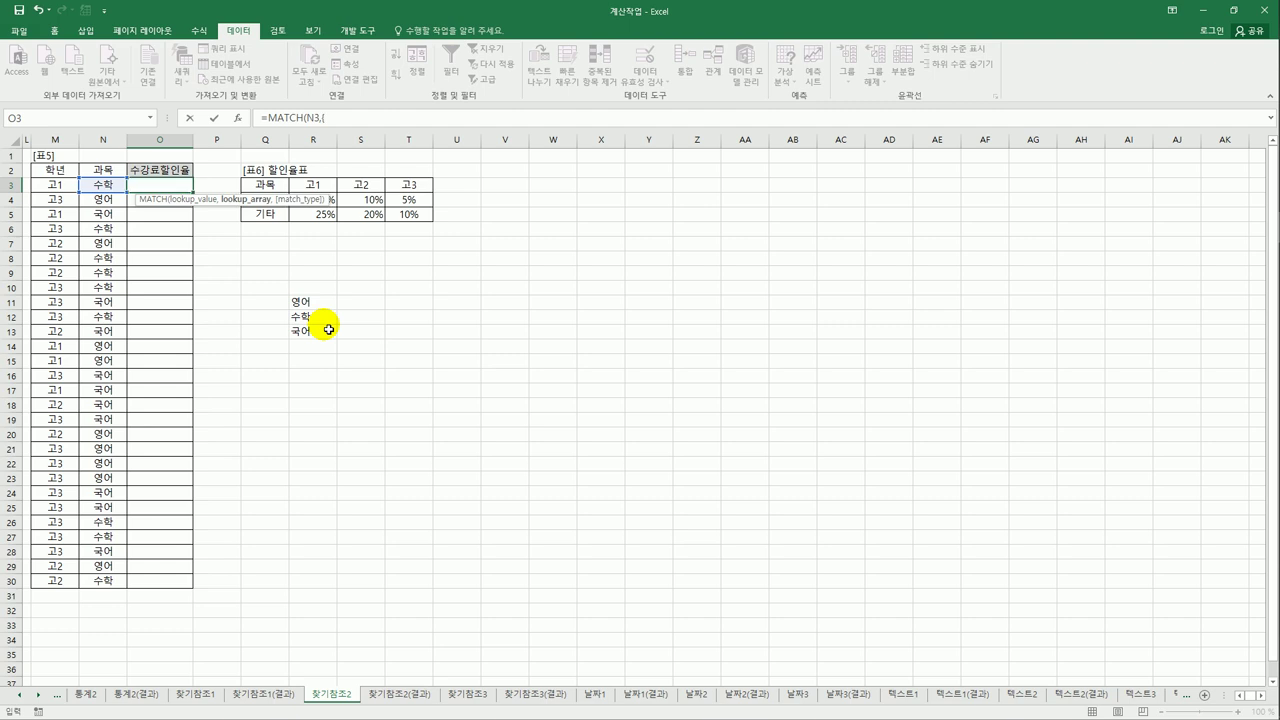
type("\"영어\",")
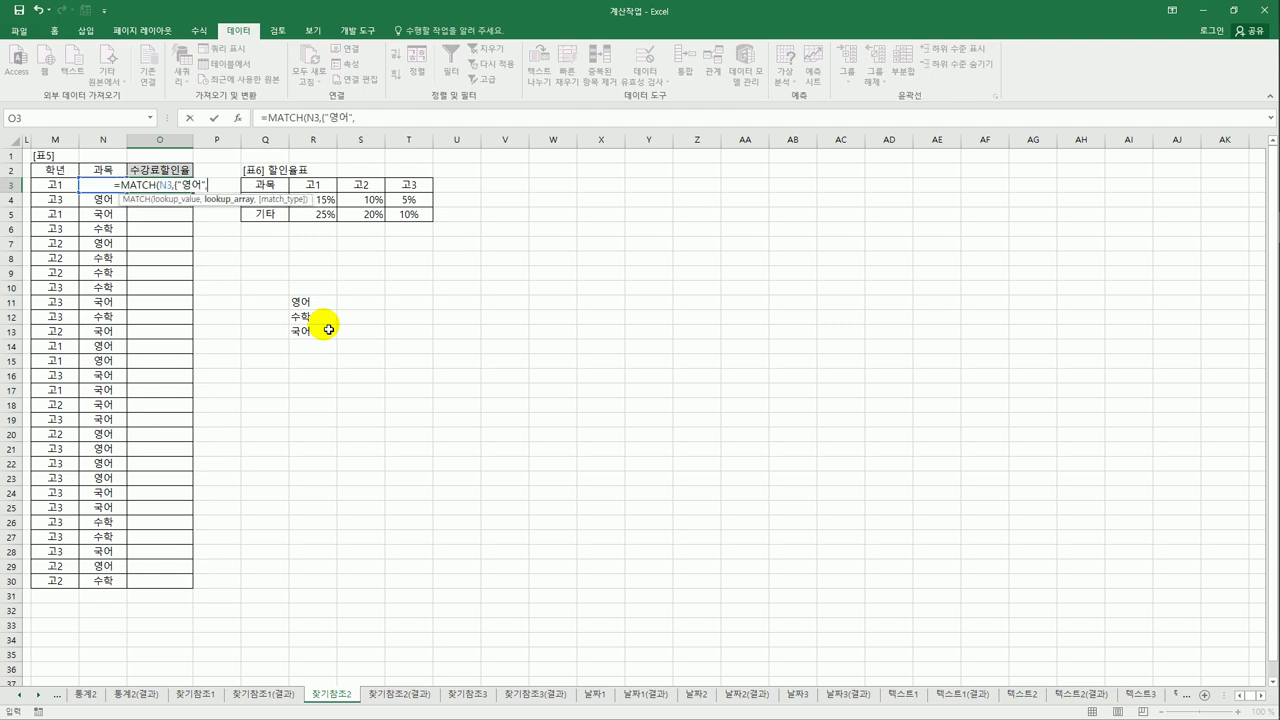
type("\"ㅅ")
type("학\"")
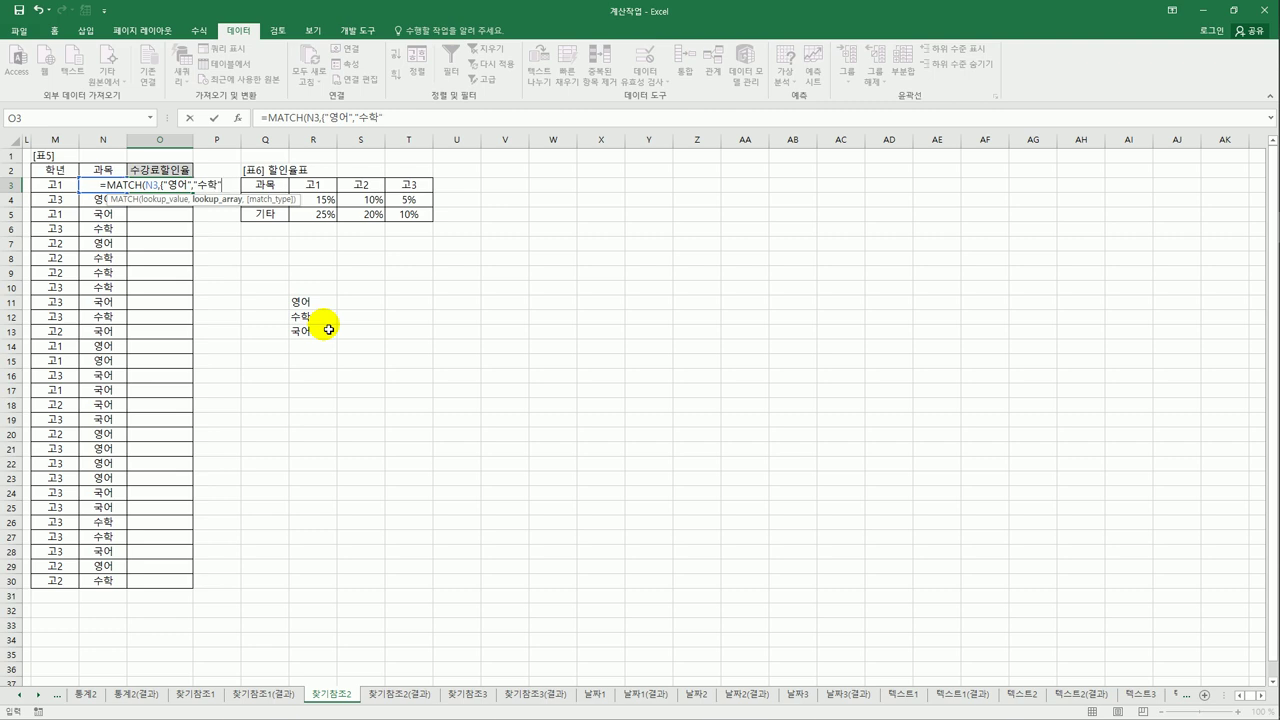
type("}")
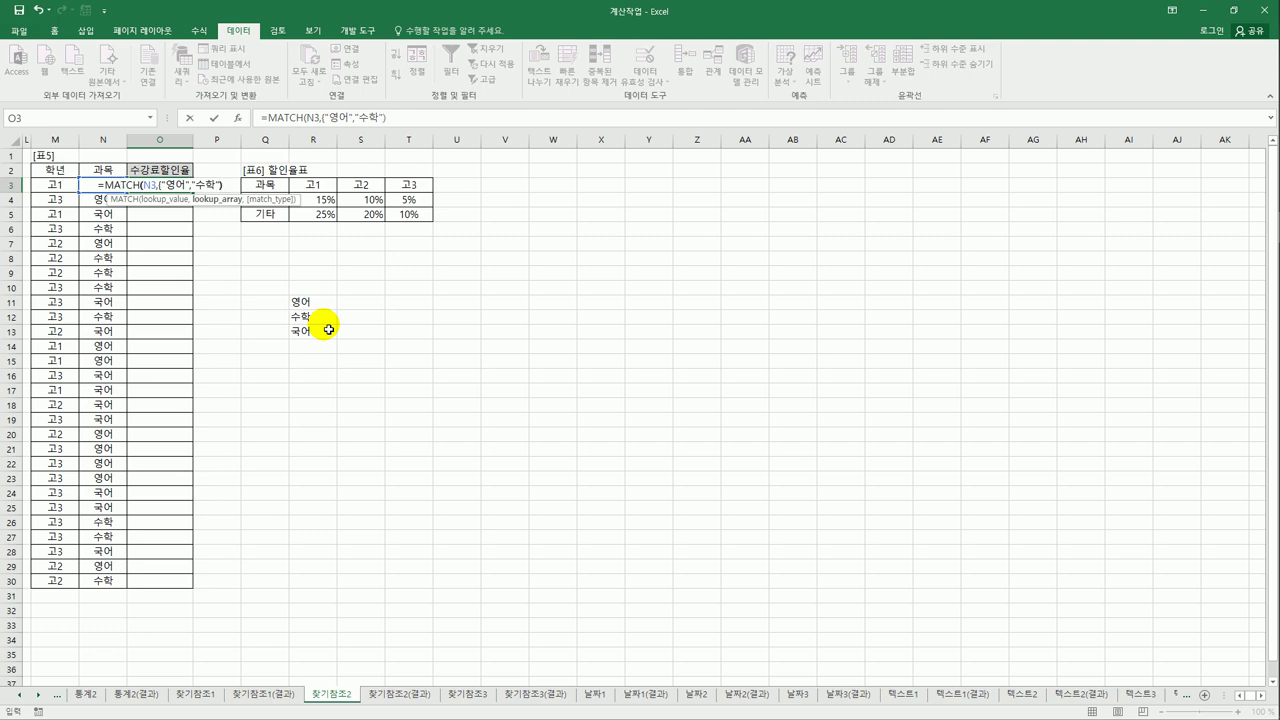
key("BackSpace")
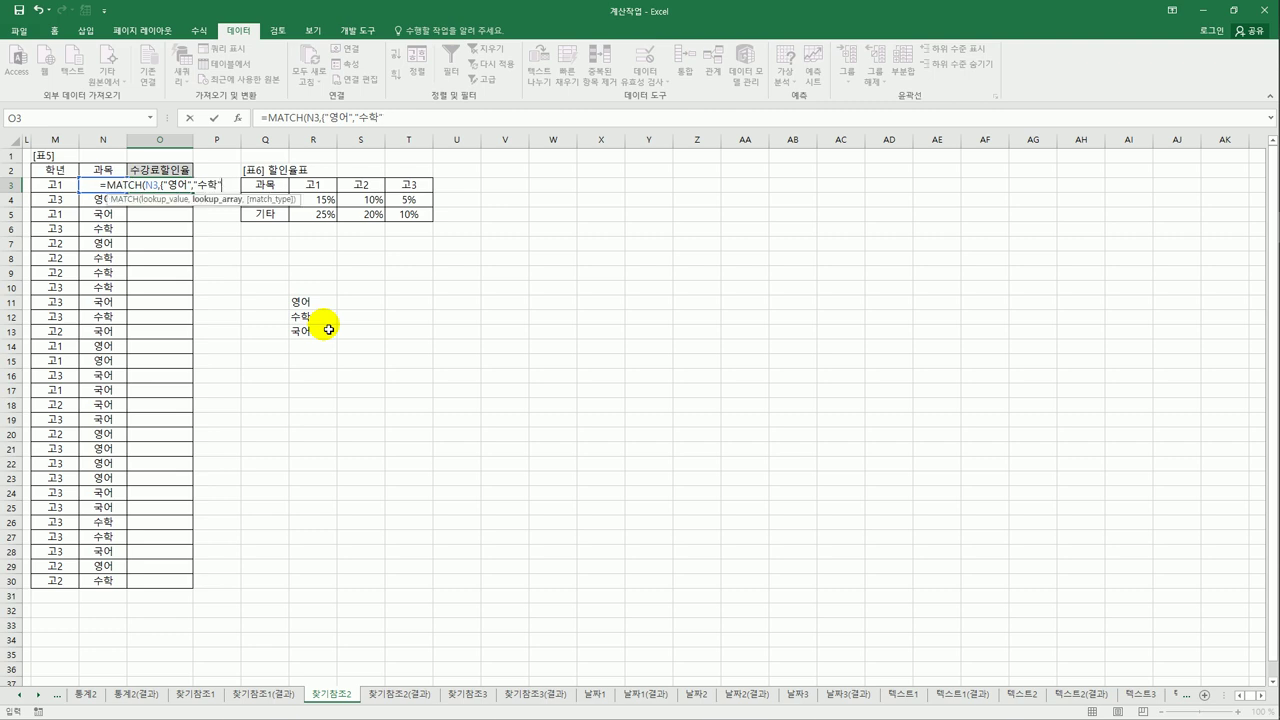
type("},")
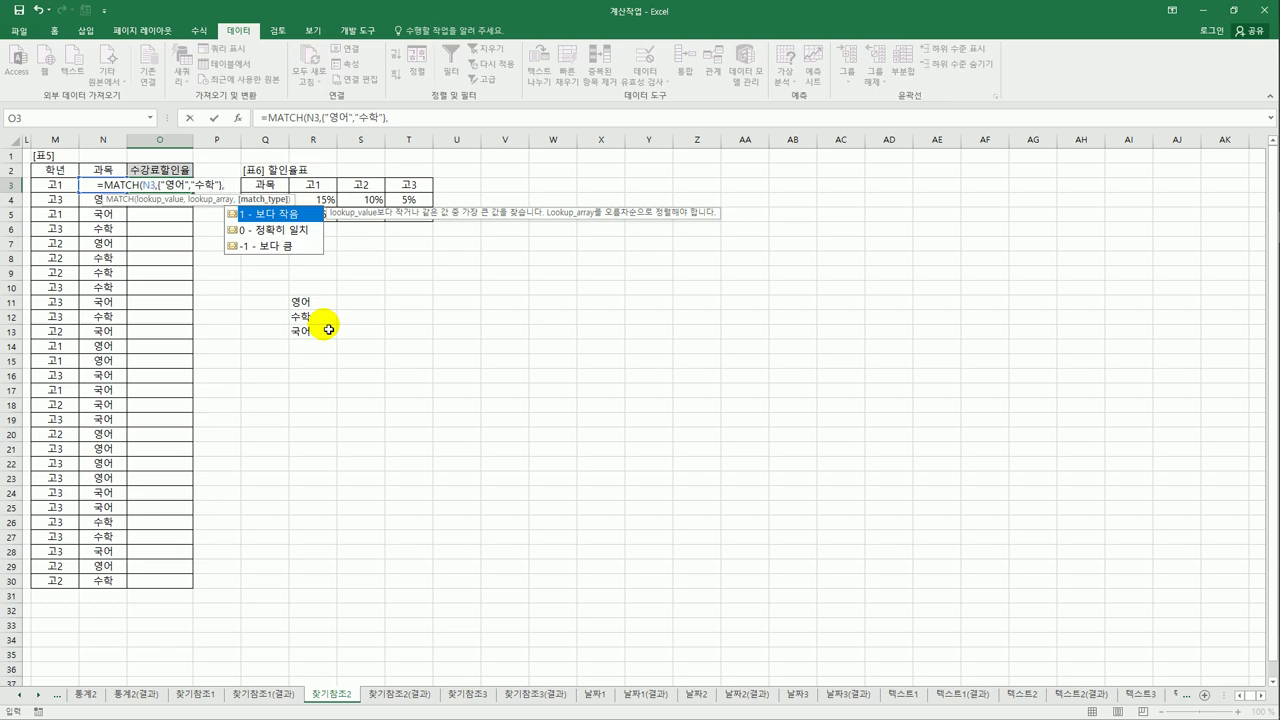
type("-1)")
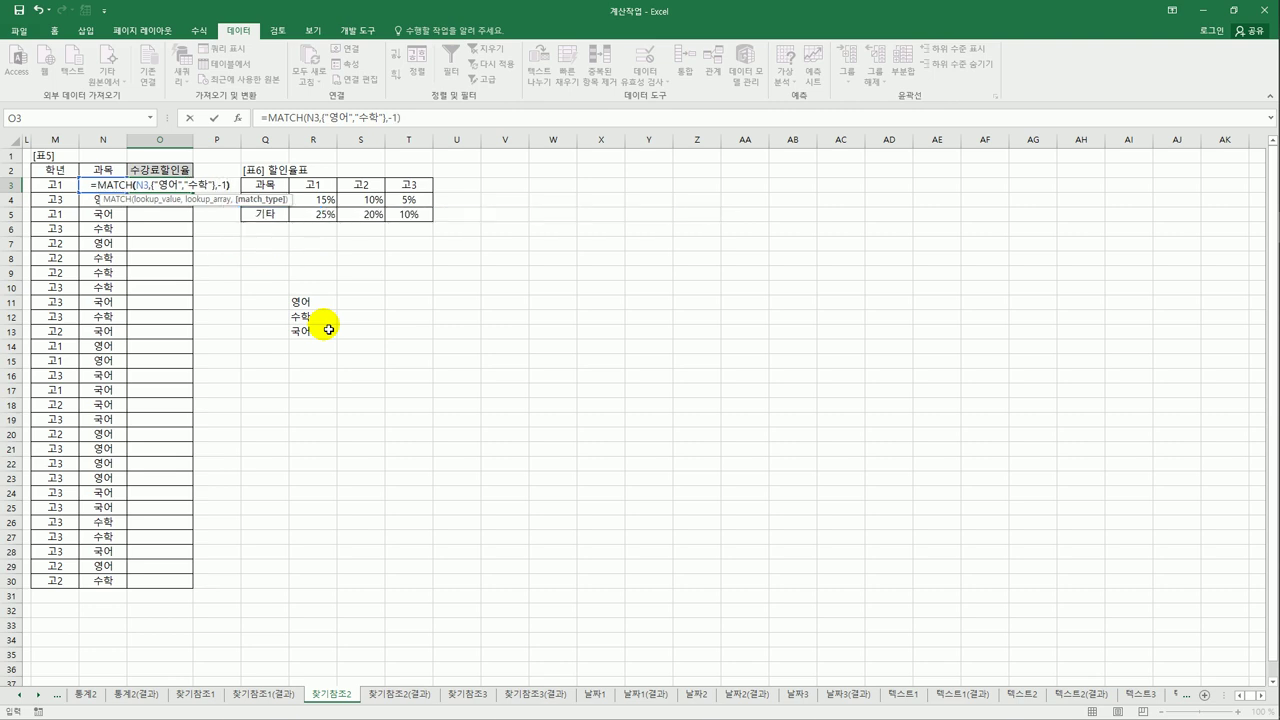
key("ctrl+Return")
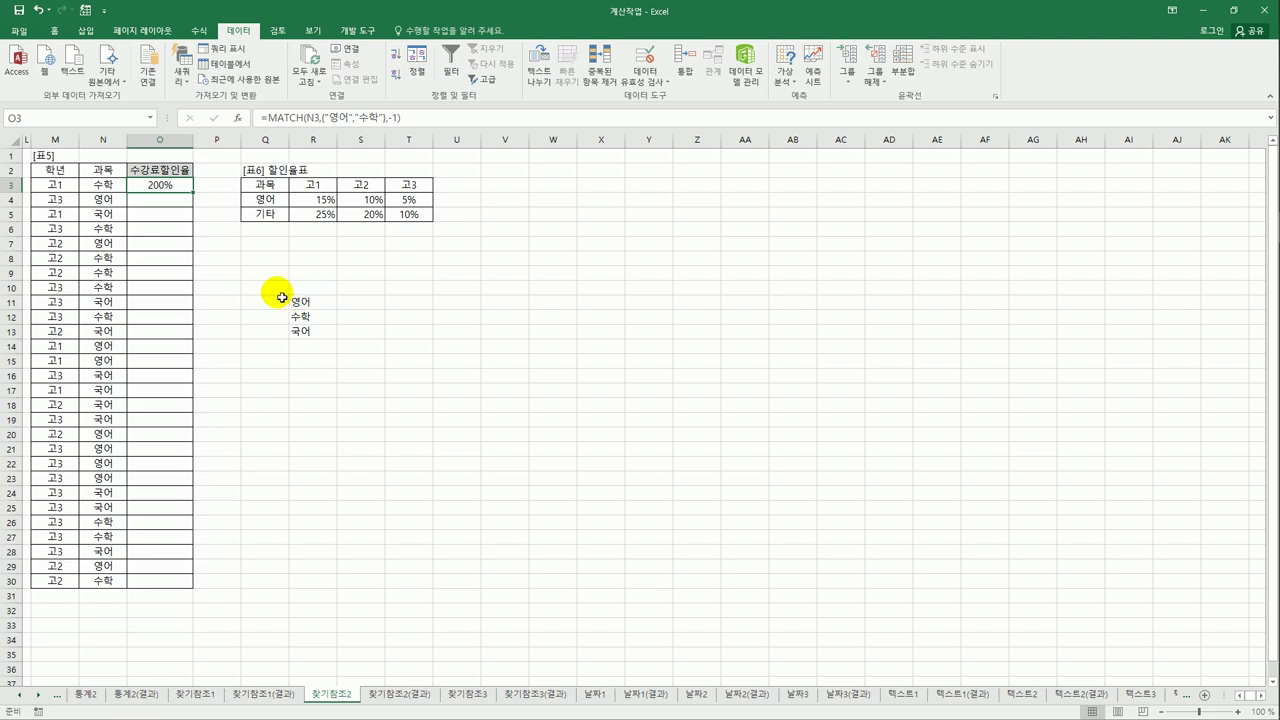
right_click(178, 192)
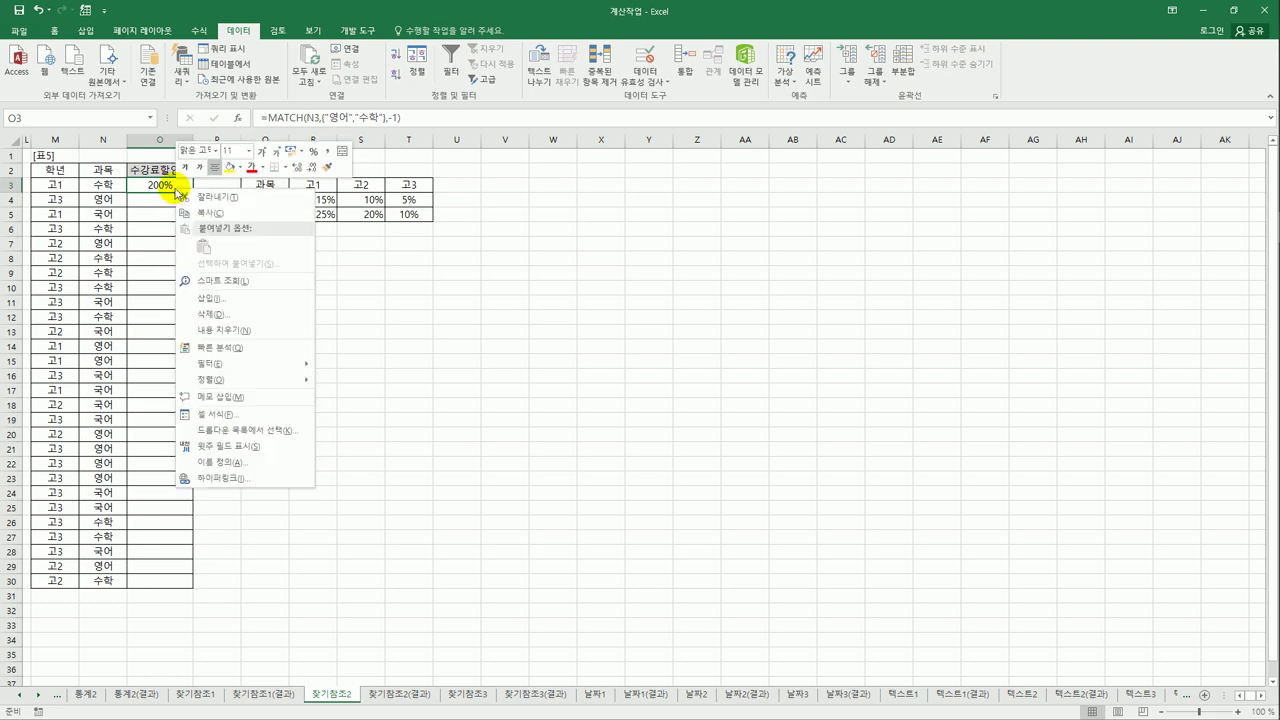
left_click(258, 416)
left_click(129, 300)
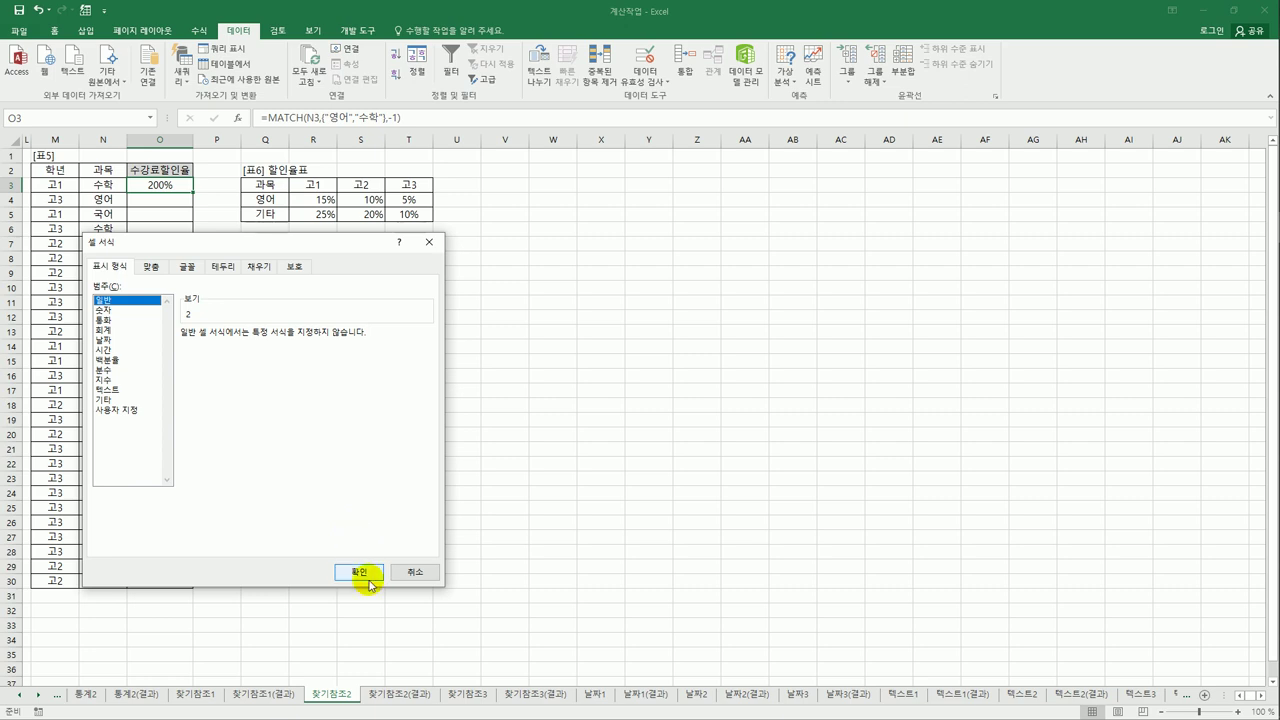
left_click(414, 575)
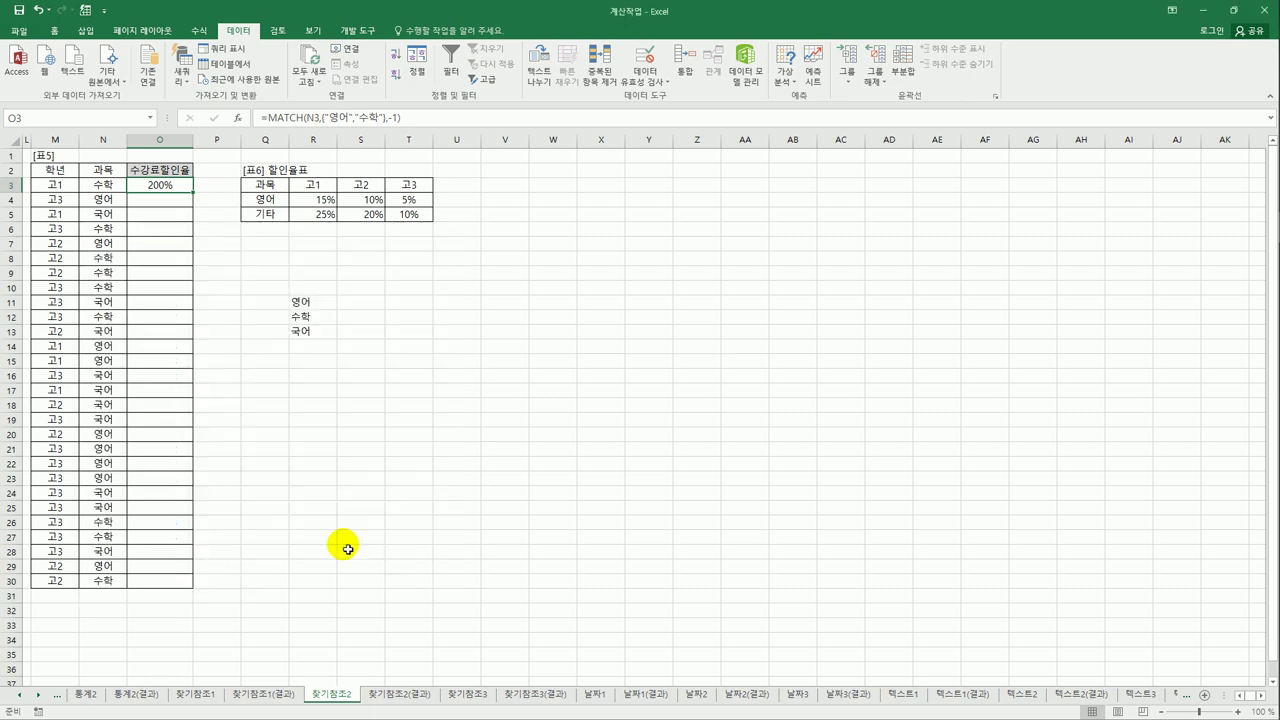
Fill the MATCH formula from O3 down to O21 and check the 영어 and 국어 rows
left_click_drag(192, 190, 179, 459)
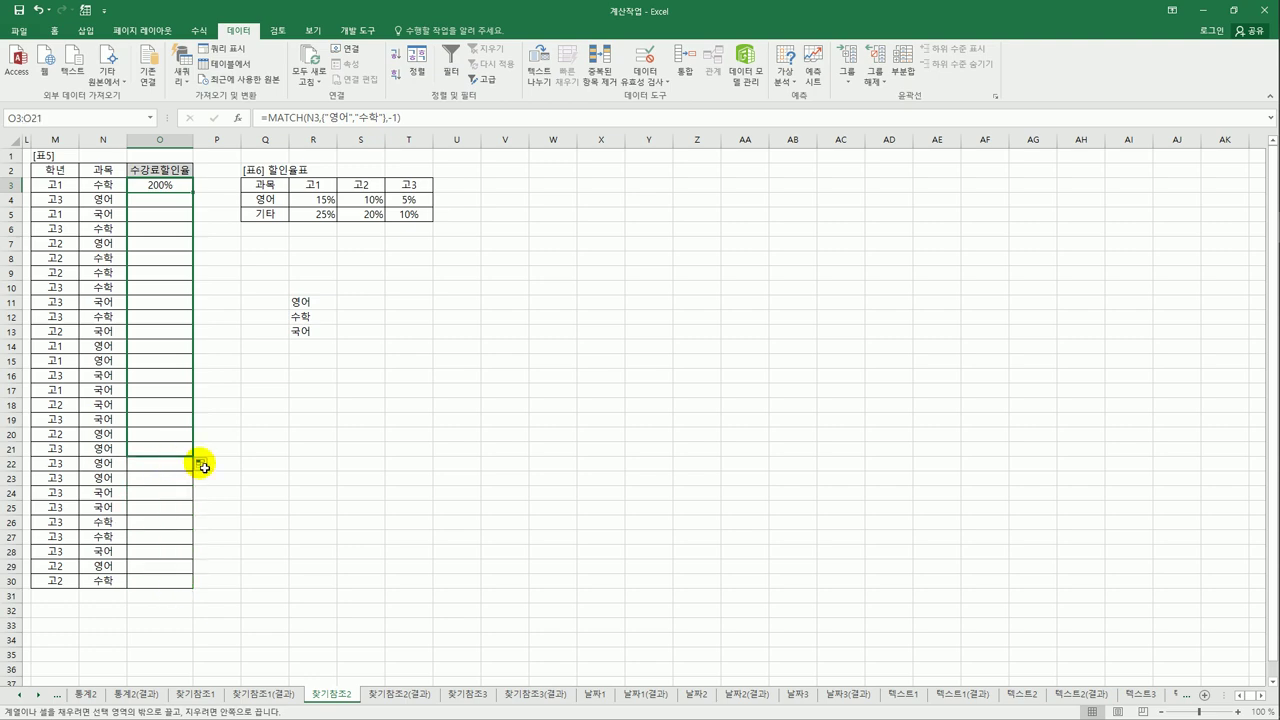
left_click(103, 200)
left_click(160, 200)
left_click(105, 213)
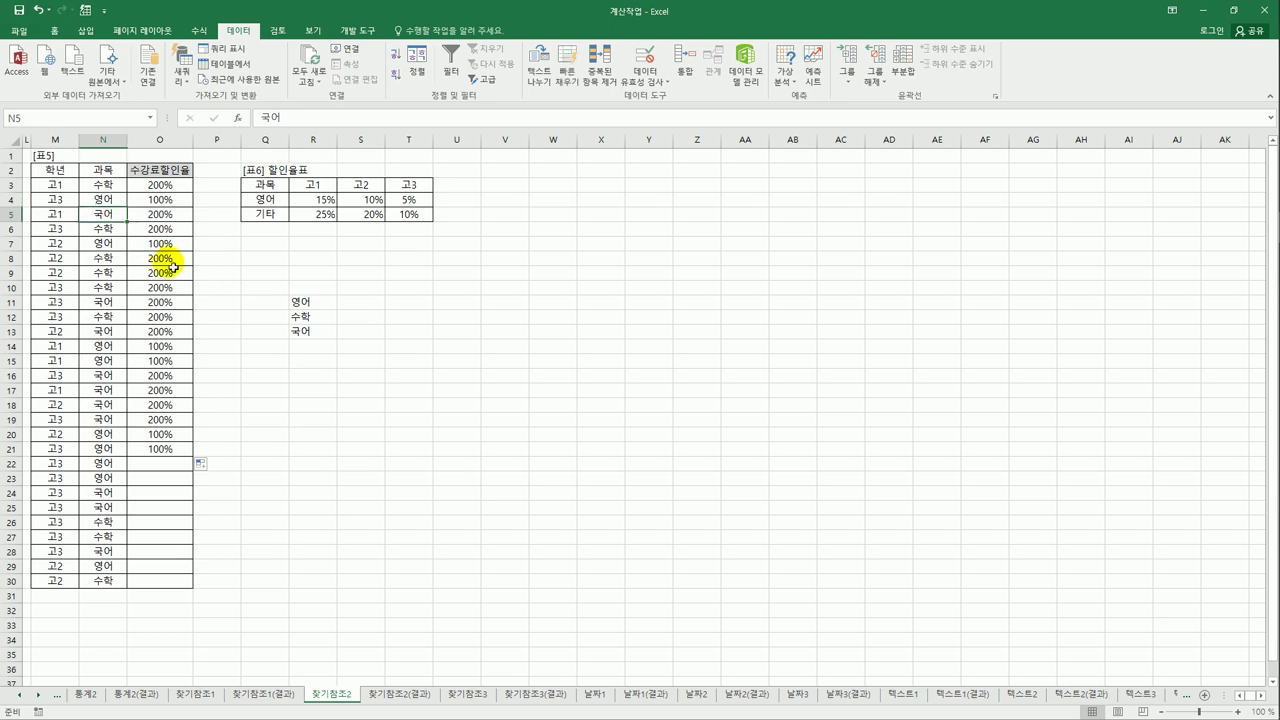
Compare the MATCH results in O3:O21 with the descending subject list in R11:R13 and the rows of 표6
left_click_drag(293, 297, 298, 320)
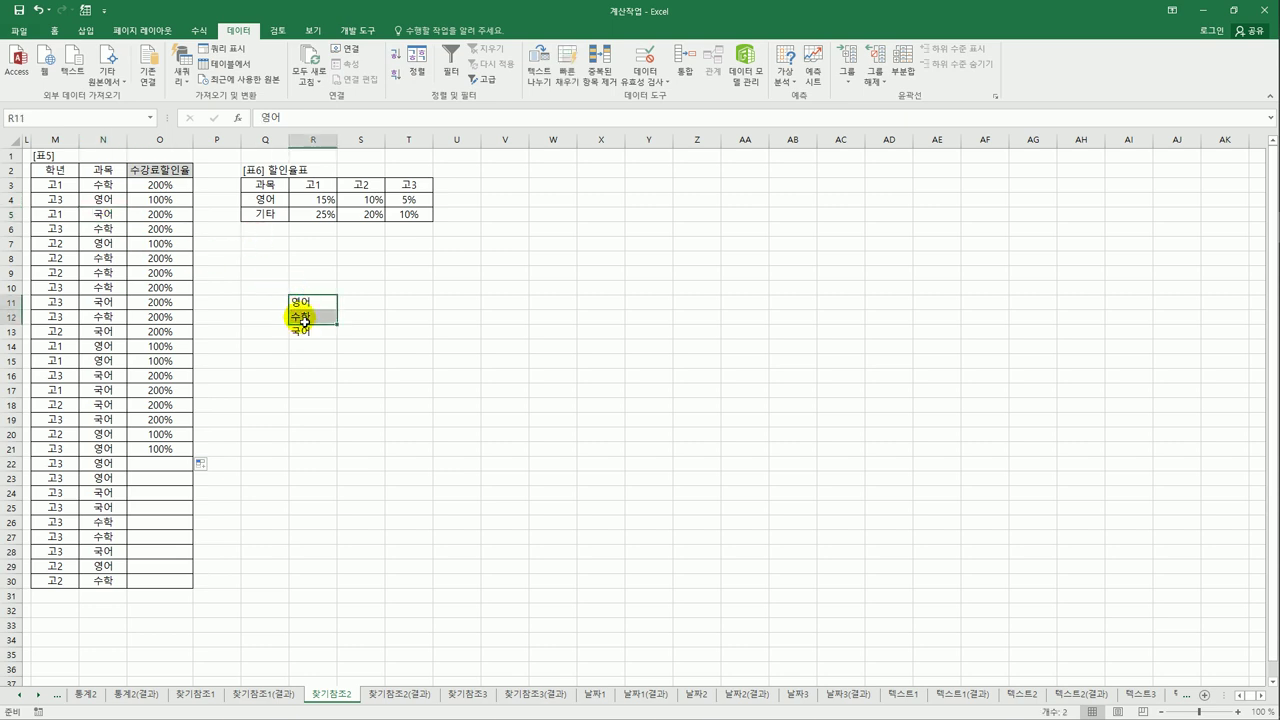
left_click(135, 213)
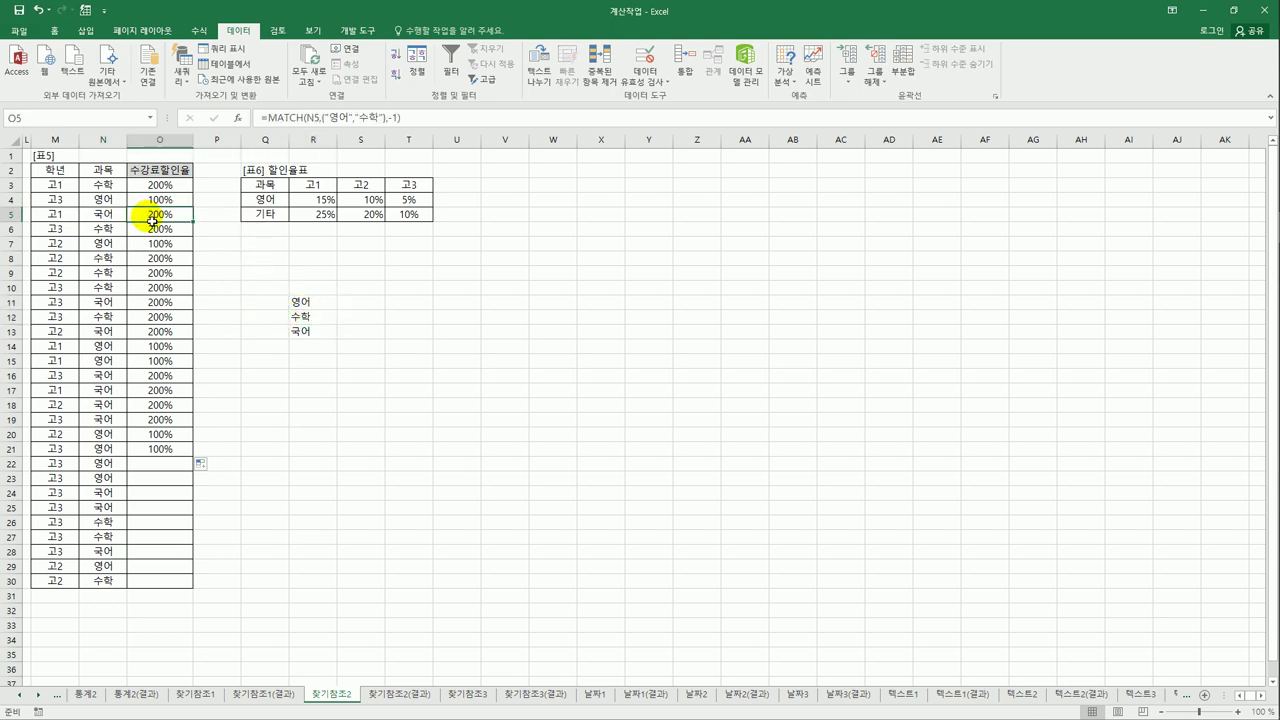
left_click(310, 318)
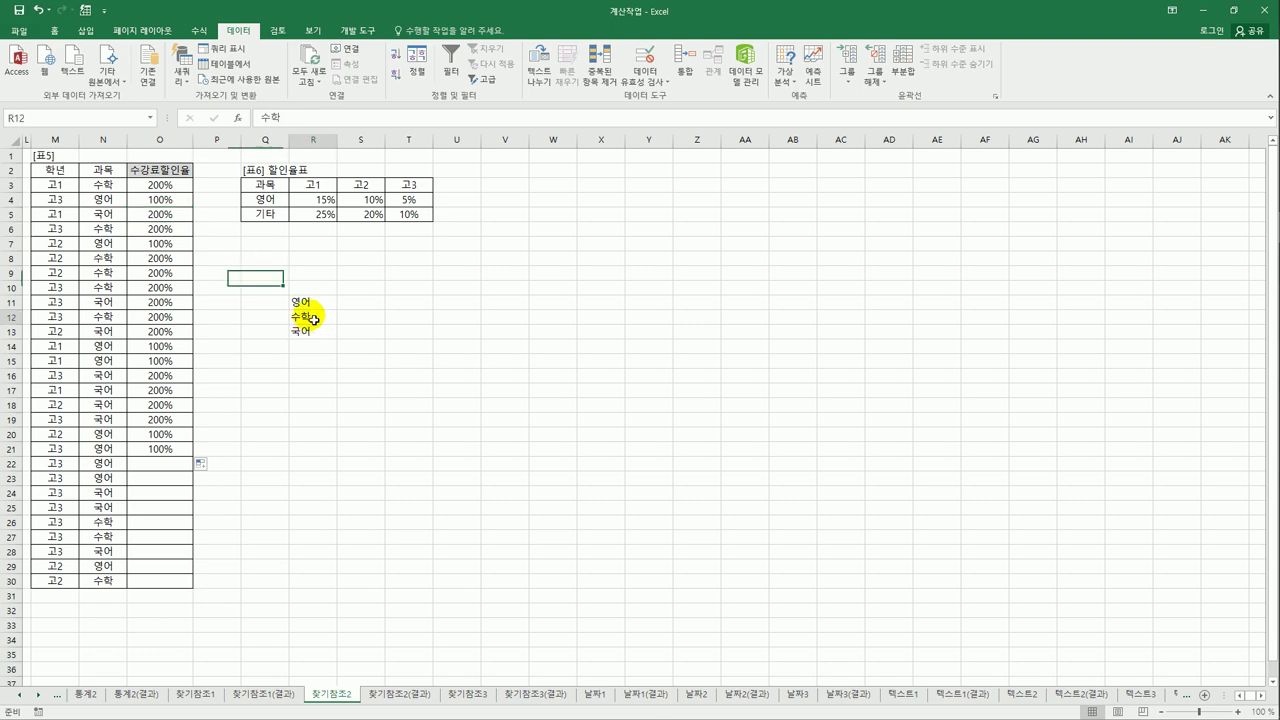
left_click(178, 230)
left_click(178, 245)
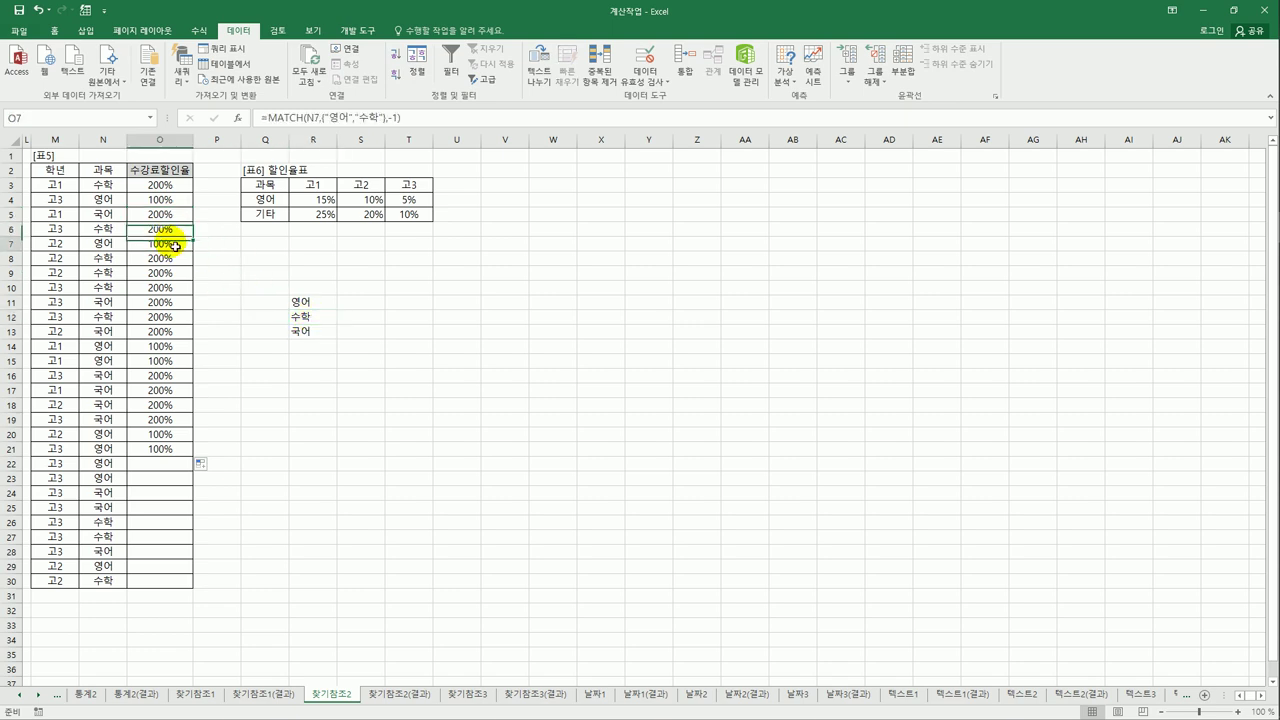
left_click(178, 259)
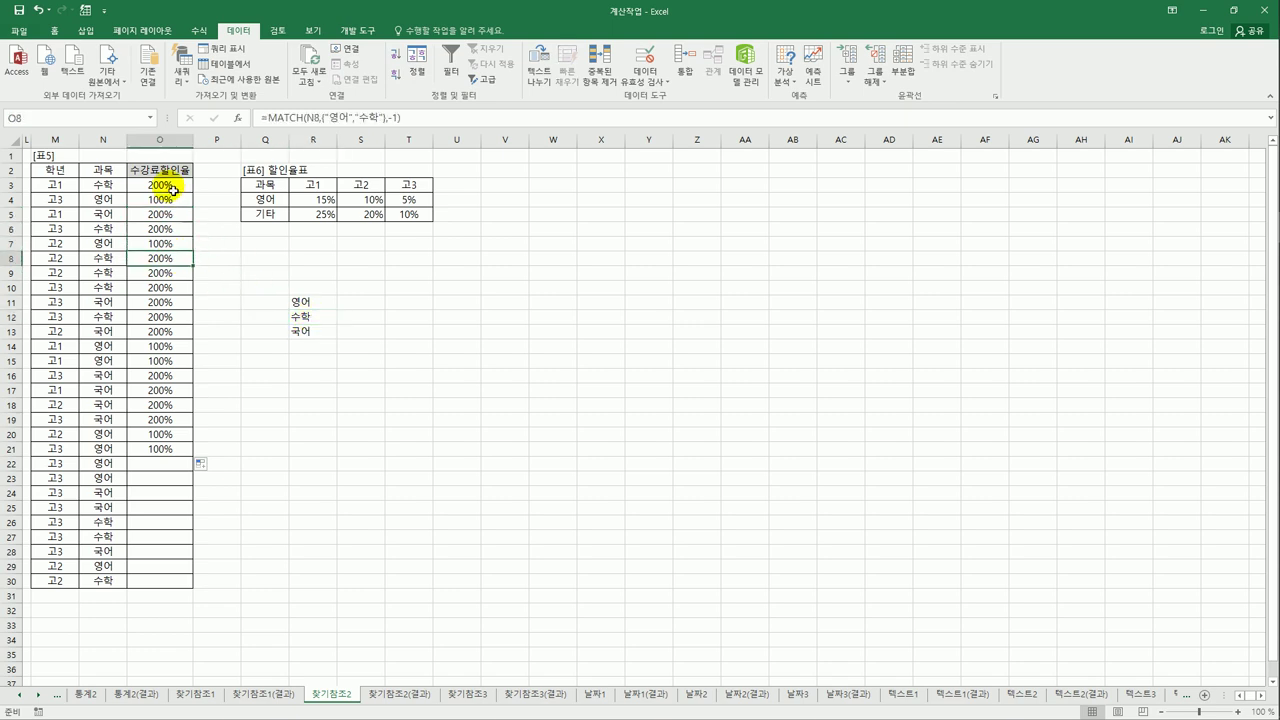
left_click_drag(176, 186, 170, 456)
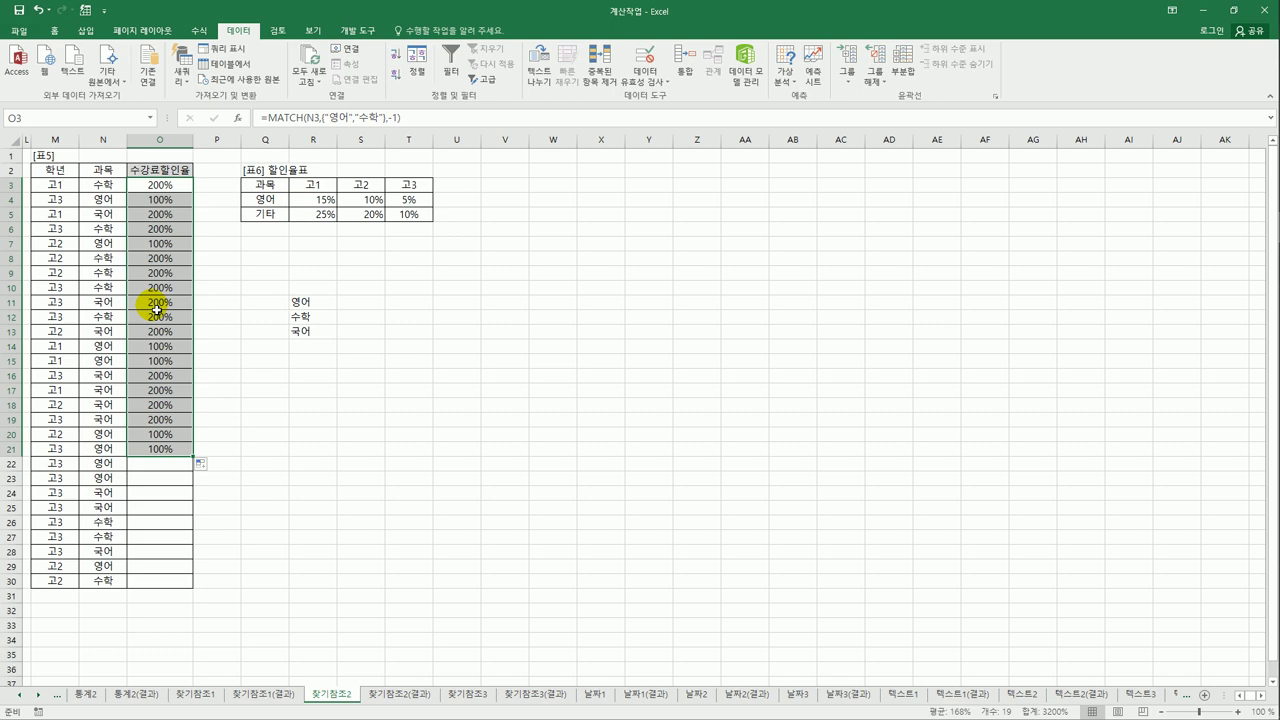
left_click_drag(263, 186, 412, 212)
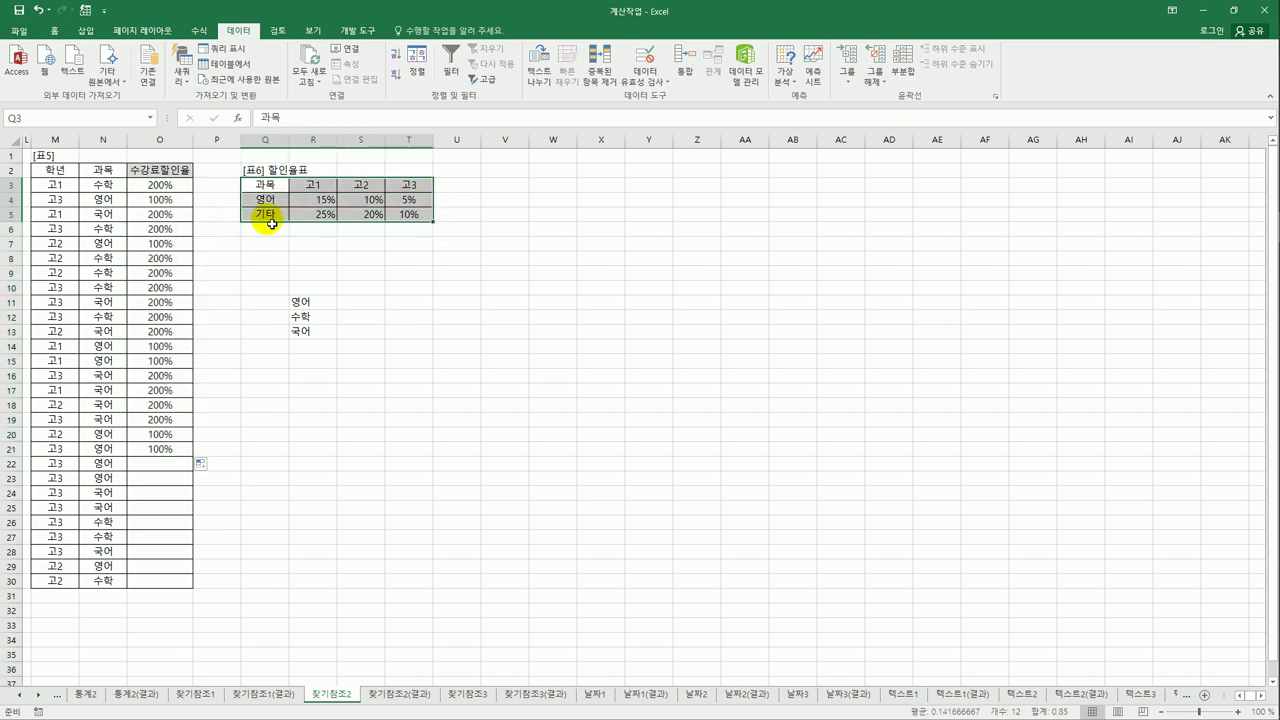
Append +1 to the end of the MATCH formula in O3
left_click(158, 192)
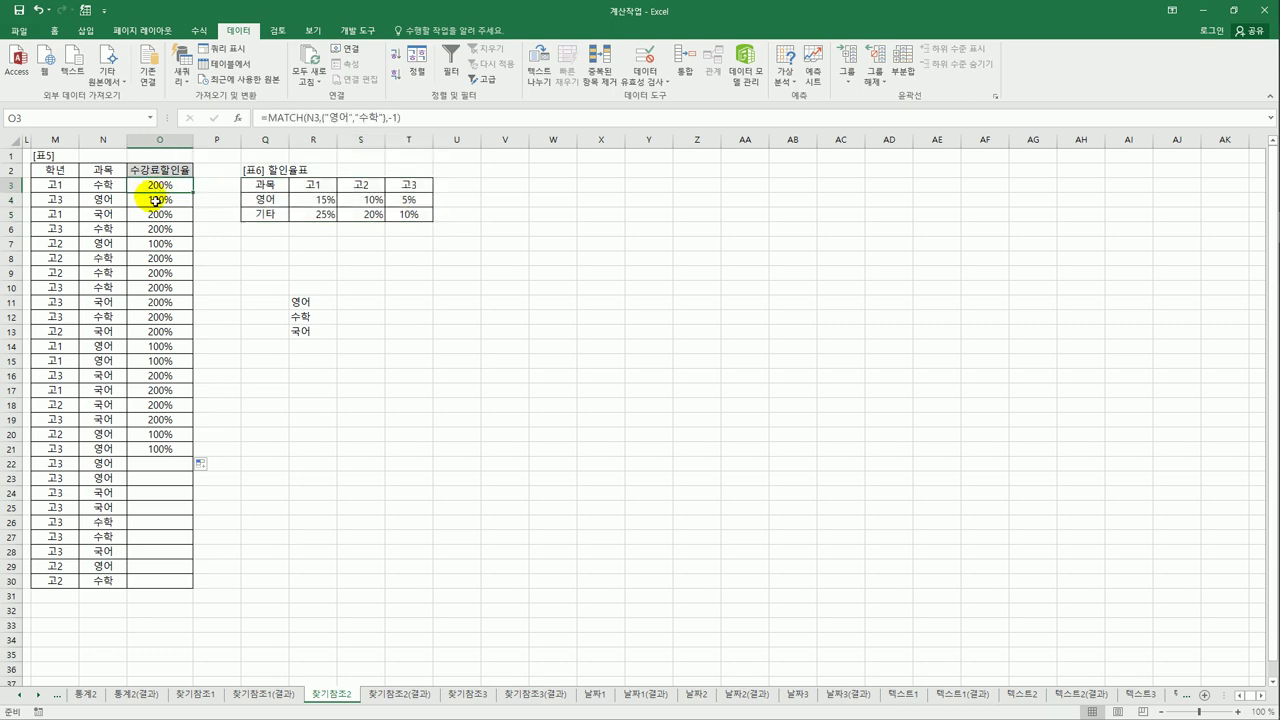
left_click(405, 118)
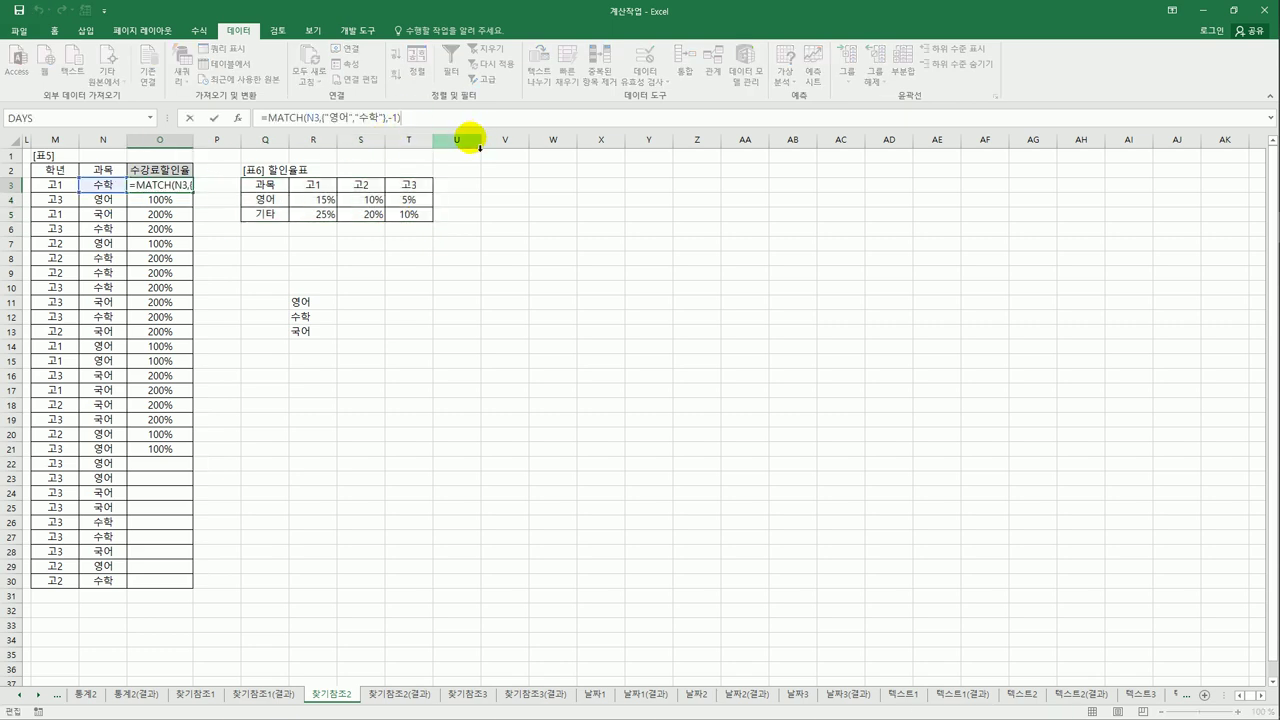
key("Return")
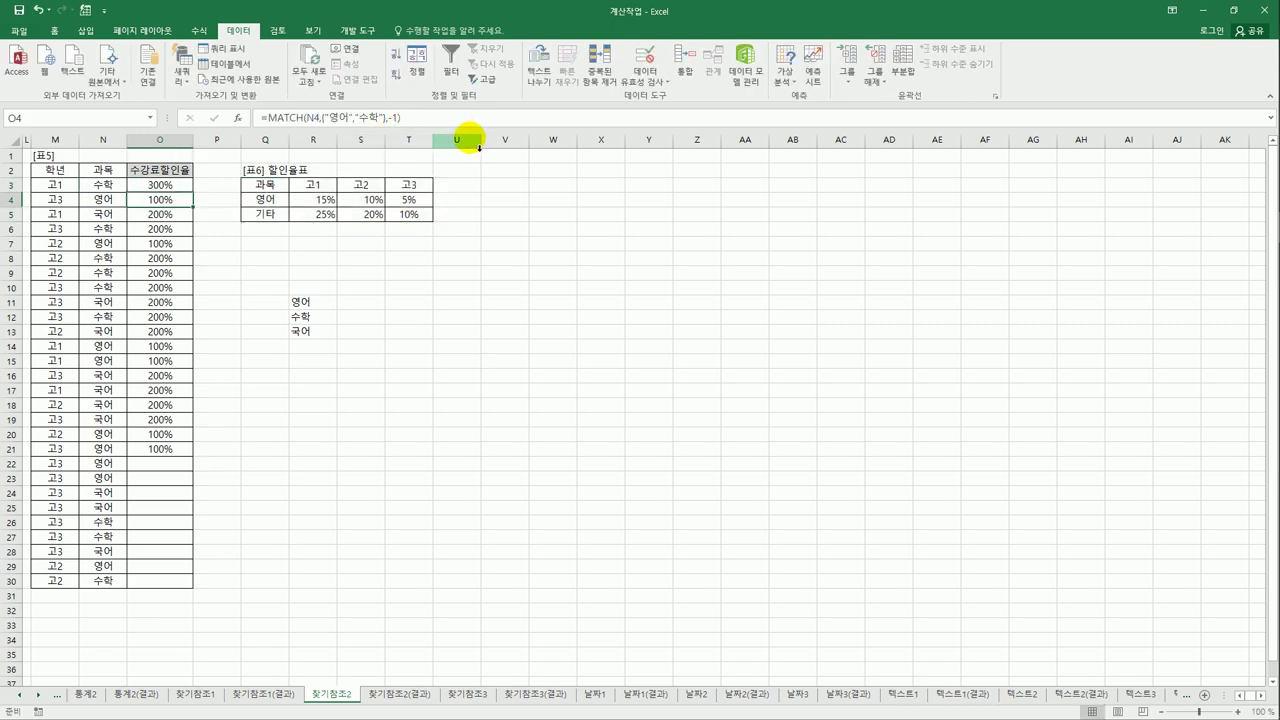
Remove the +1 from the end of the MATCH formula in O3
left_click(177, 190)
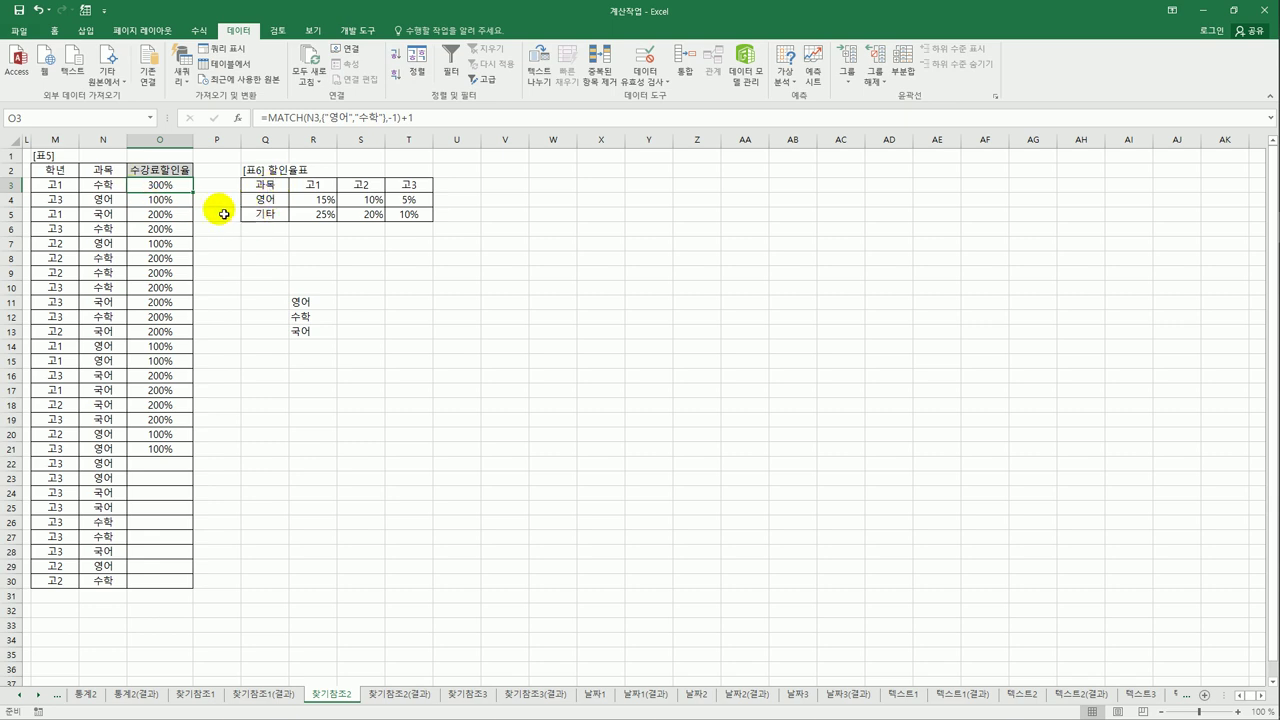
left_click(410, 120)
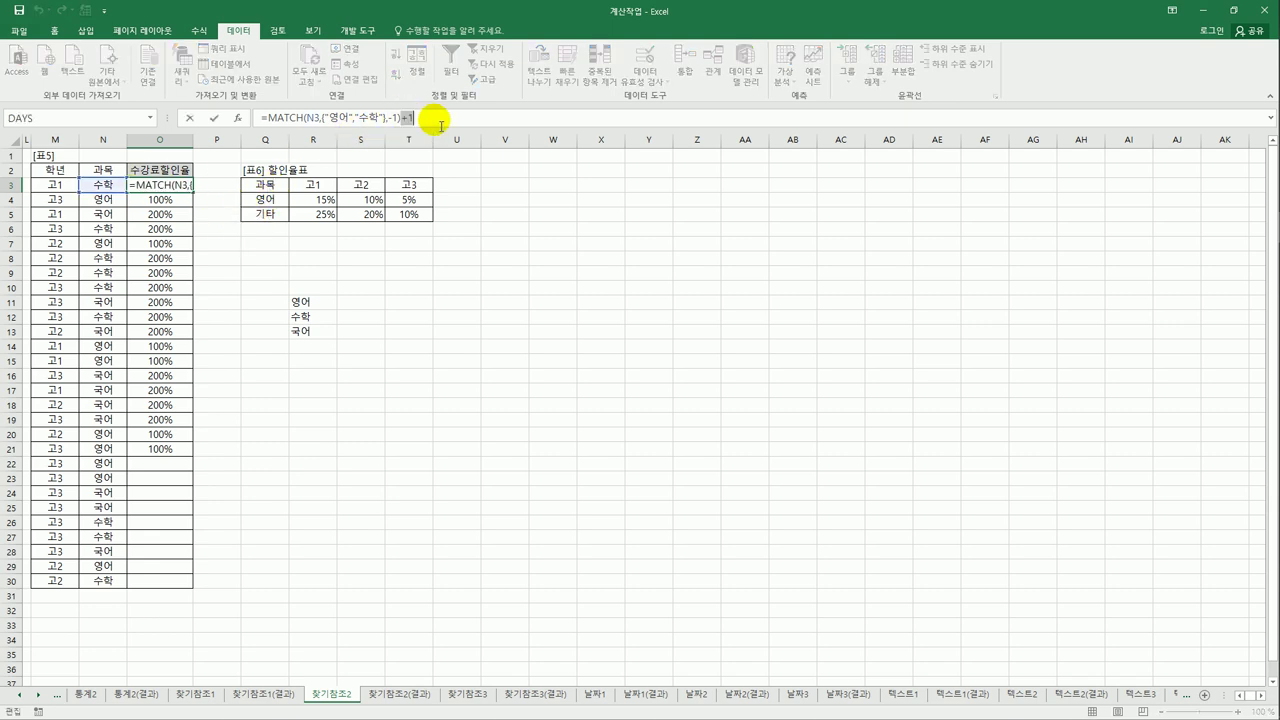
key("BackSpace")
key("BackSpace")
key("Return")
Confirm the MATCH formula in O3 without +1 and set the number format of O3:O21 to 일반
left_click(166, 186)
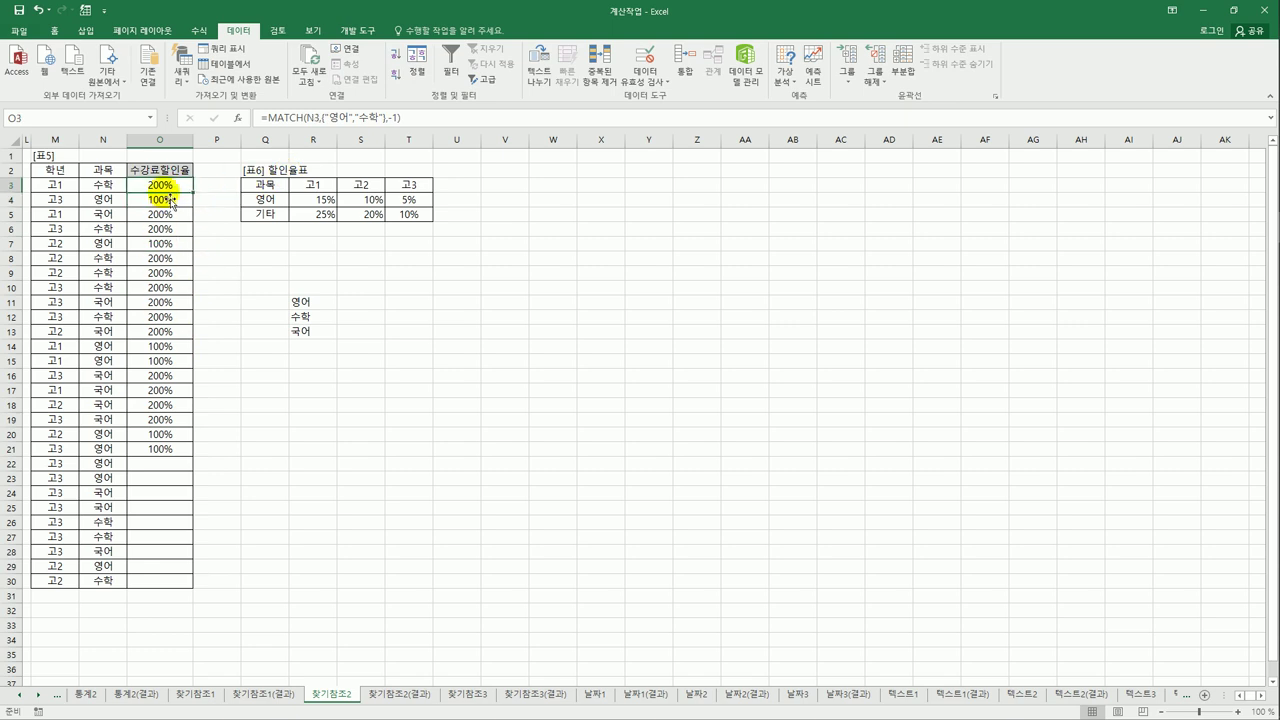
left_click_drag(171, 186, 159, 451)
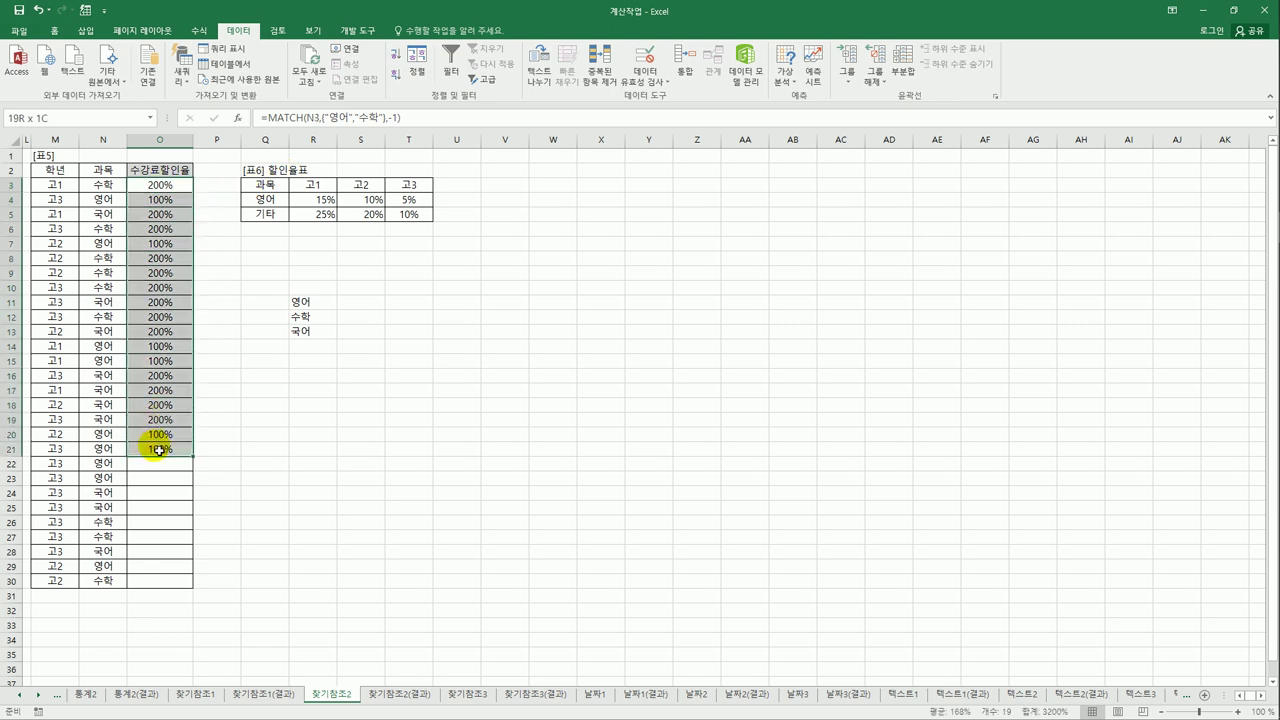
right_click(162, 357)
left_click(238, 588)
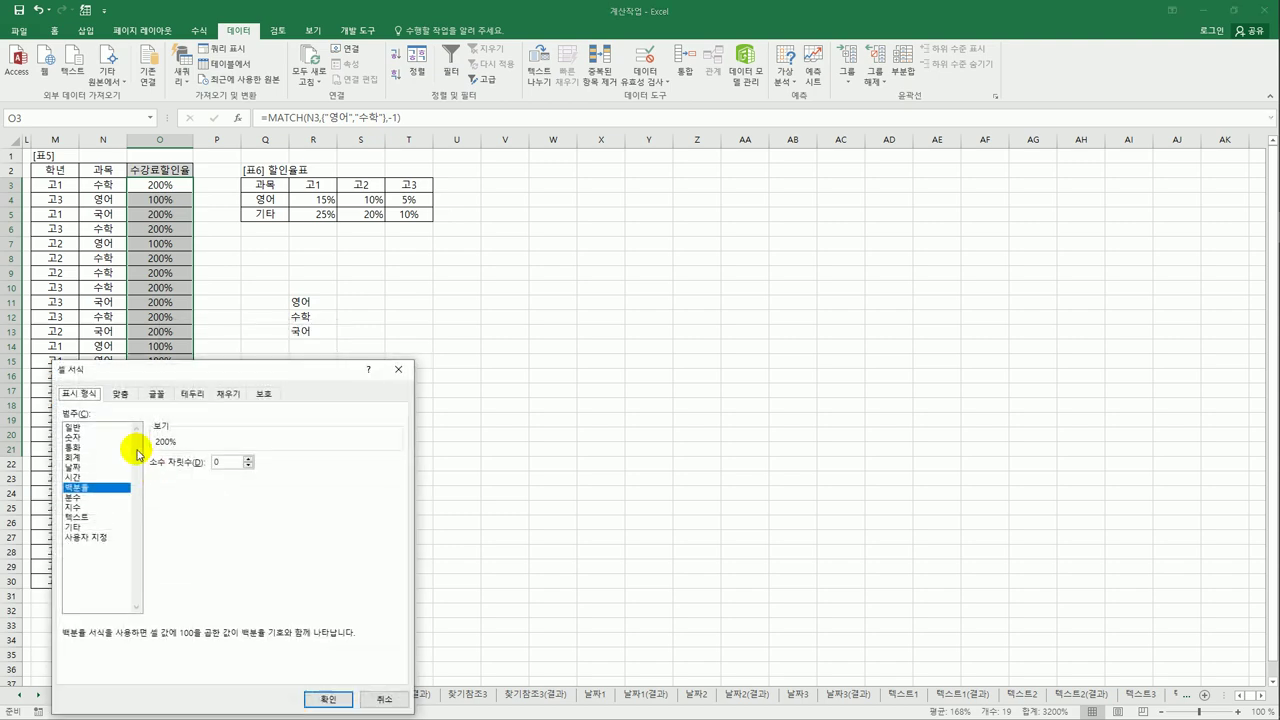
left_click(90, 427)
left_click(320, 700)
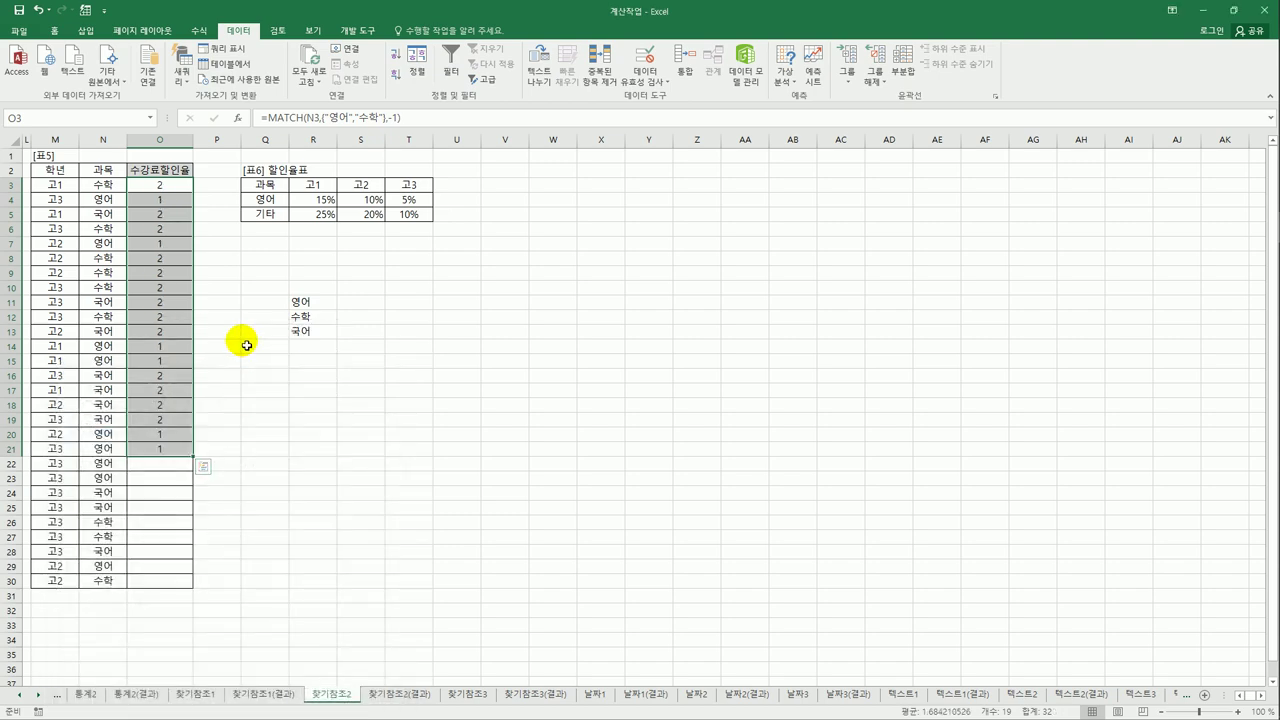
Append +1 to the MATCH formula in O3 to skip the 표6 header row, and fill it down to O21
left_click(178, 187)
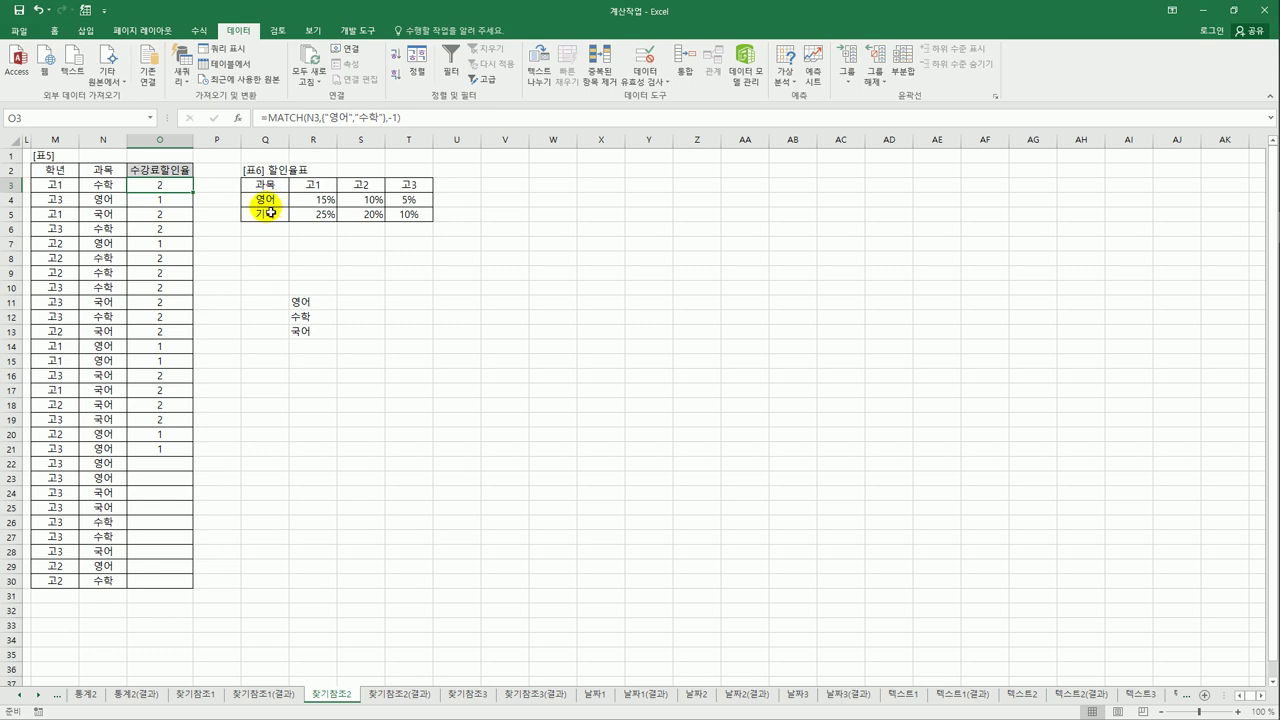
left_click_drag(265, 185, 413, 217)
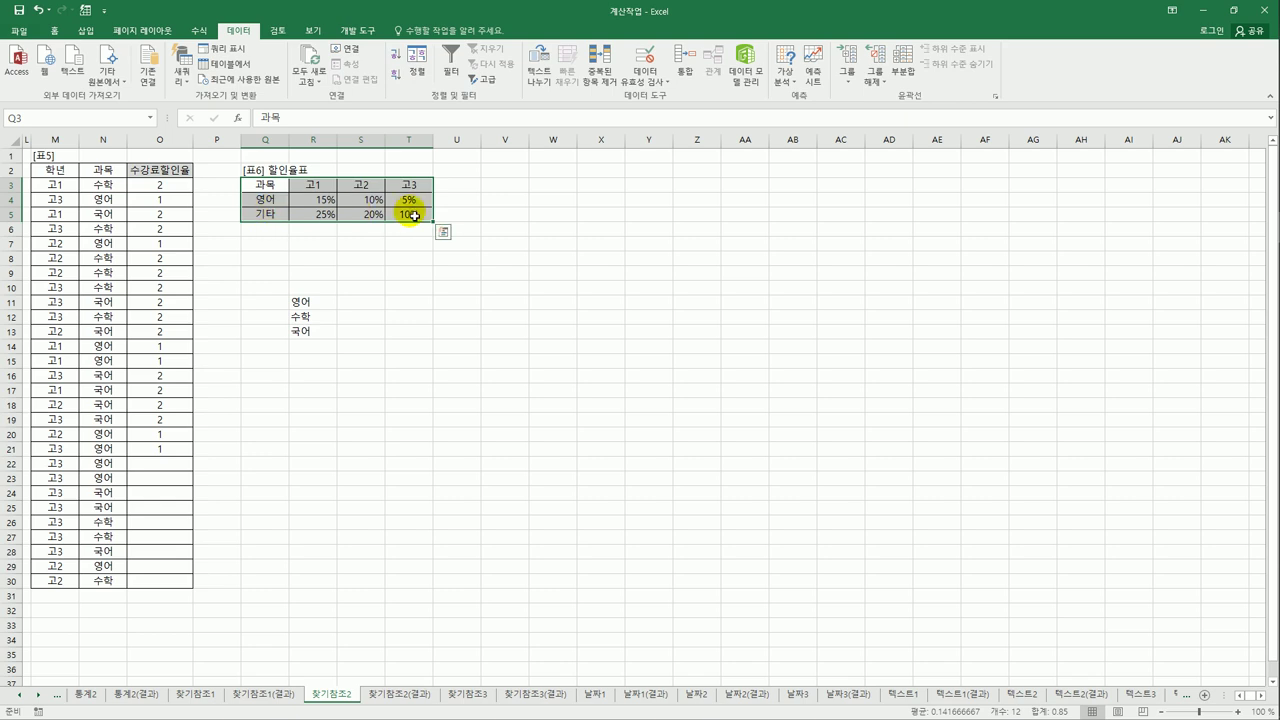
left_click(183, 188)
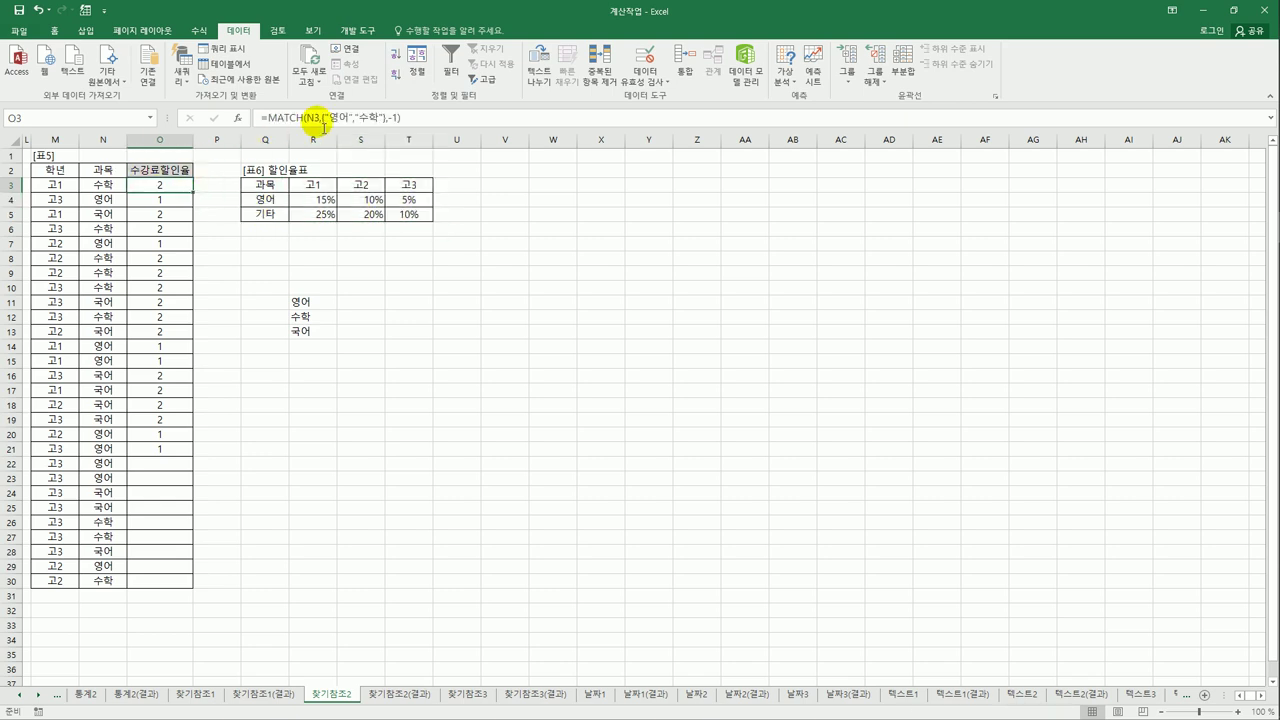
left_click(420, 118)
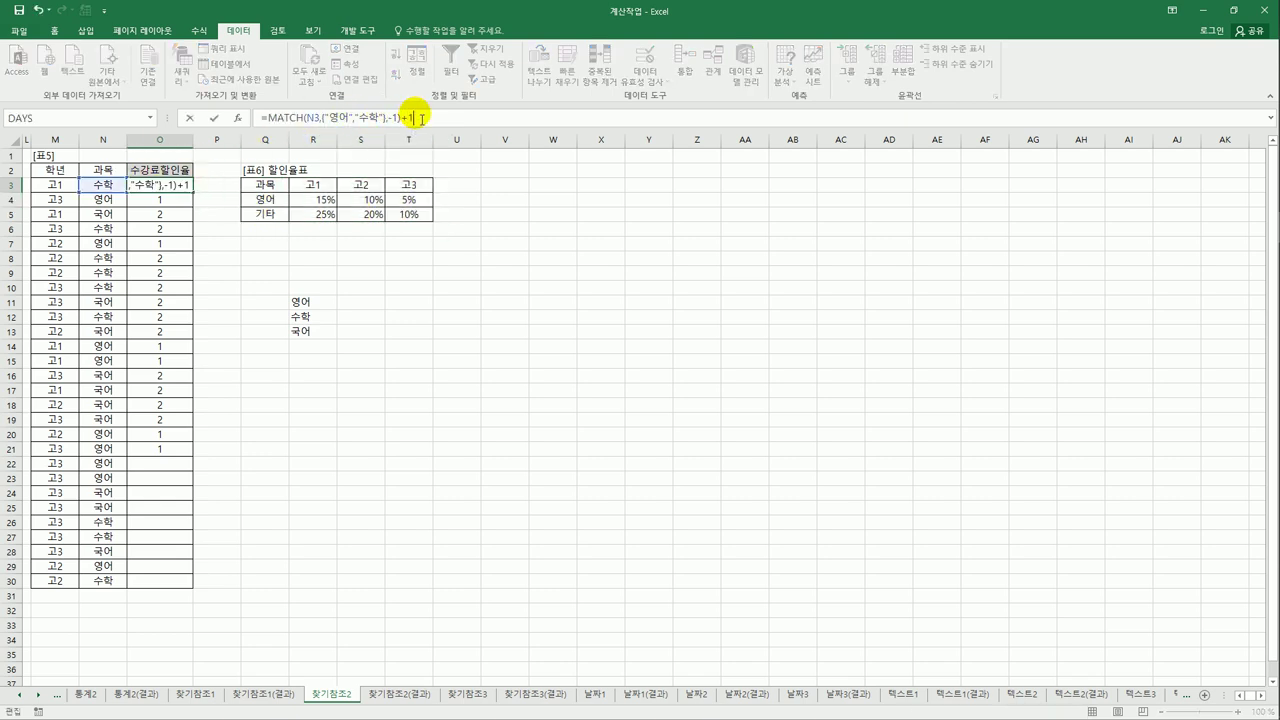
key("Return")
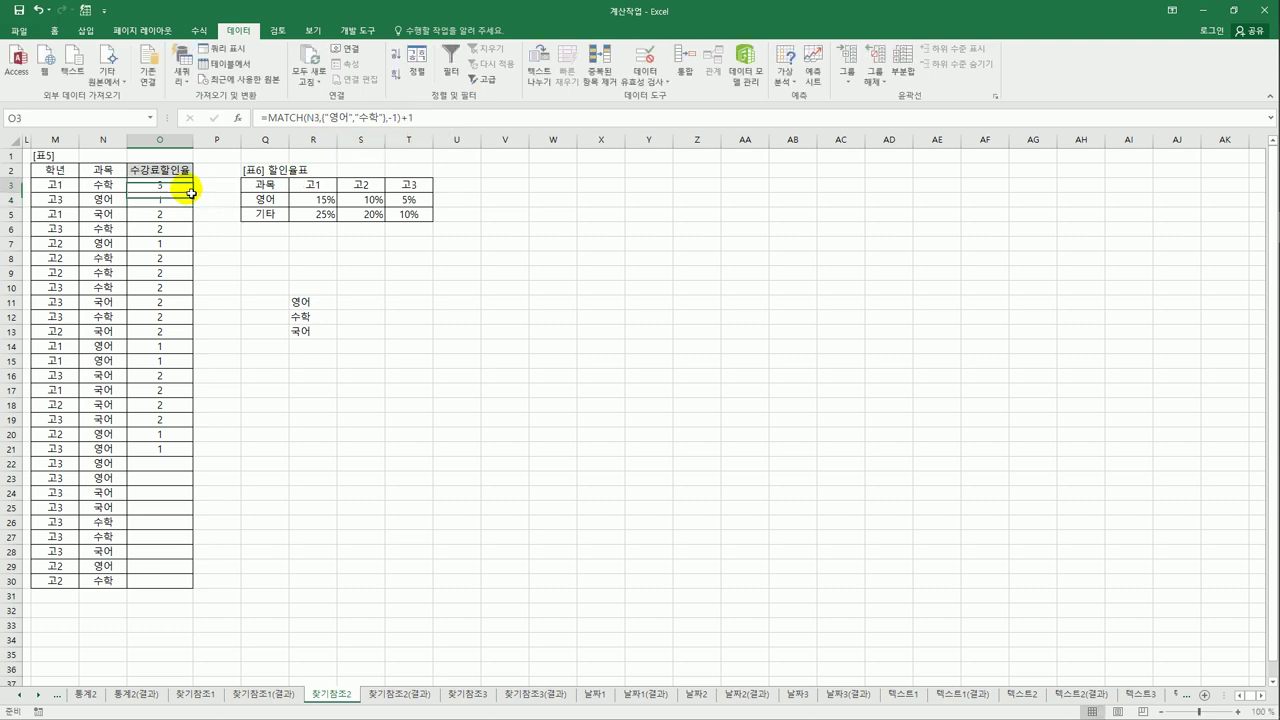
left_click(185, 188)
left_click_drag(194, 193, 198, 461)
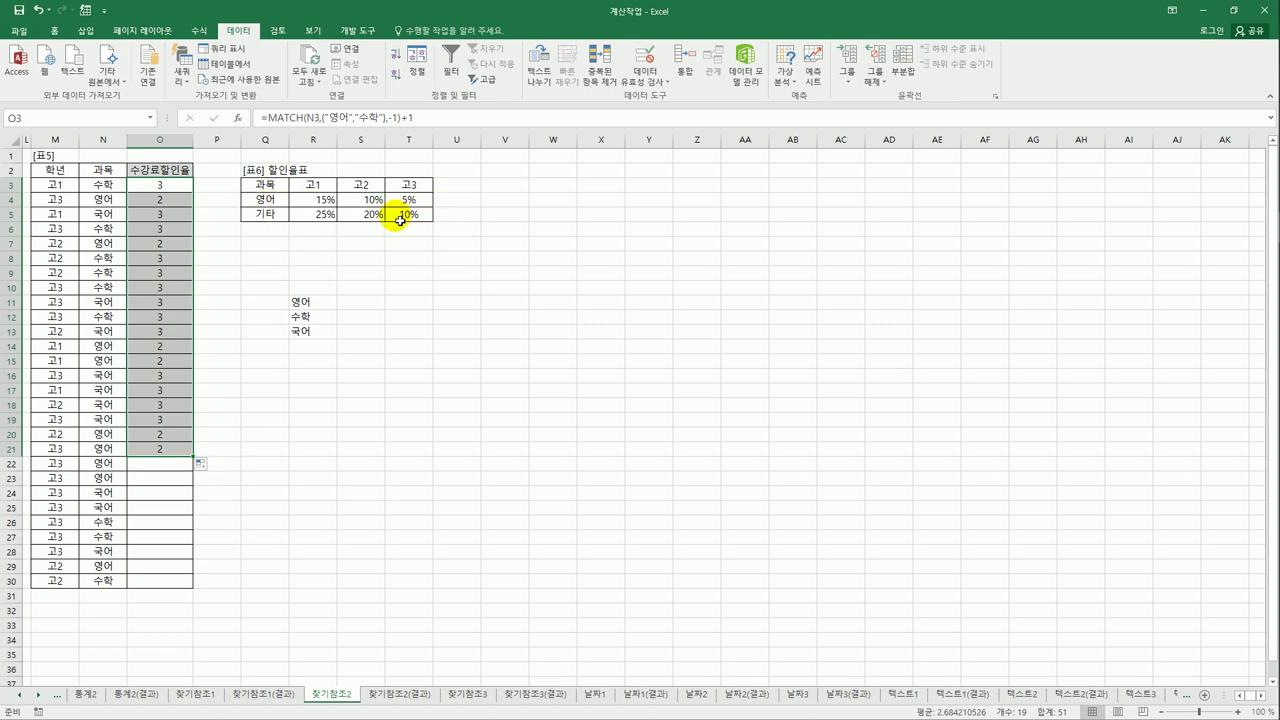
Insert HLOOKUP in front of the MATCH expression in O3, with M3 as the lookup value
left_click(165, 186)
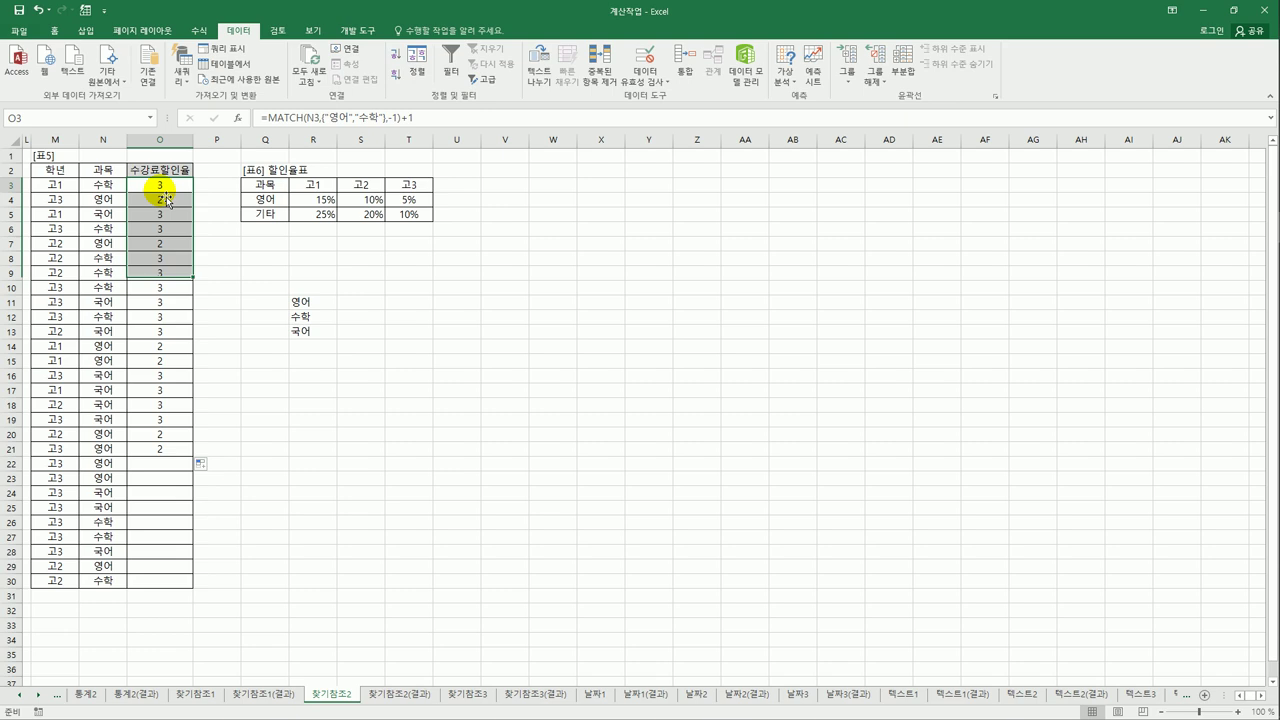
left_click(266, 117)
key("shift+Right")
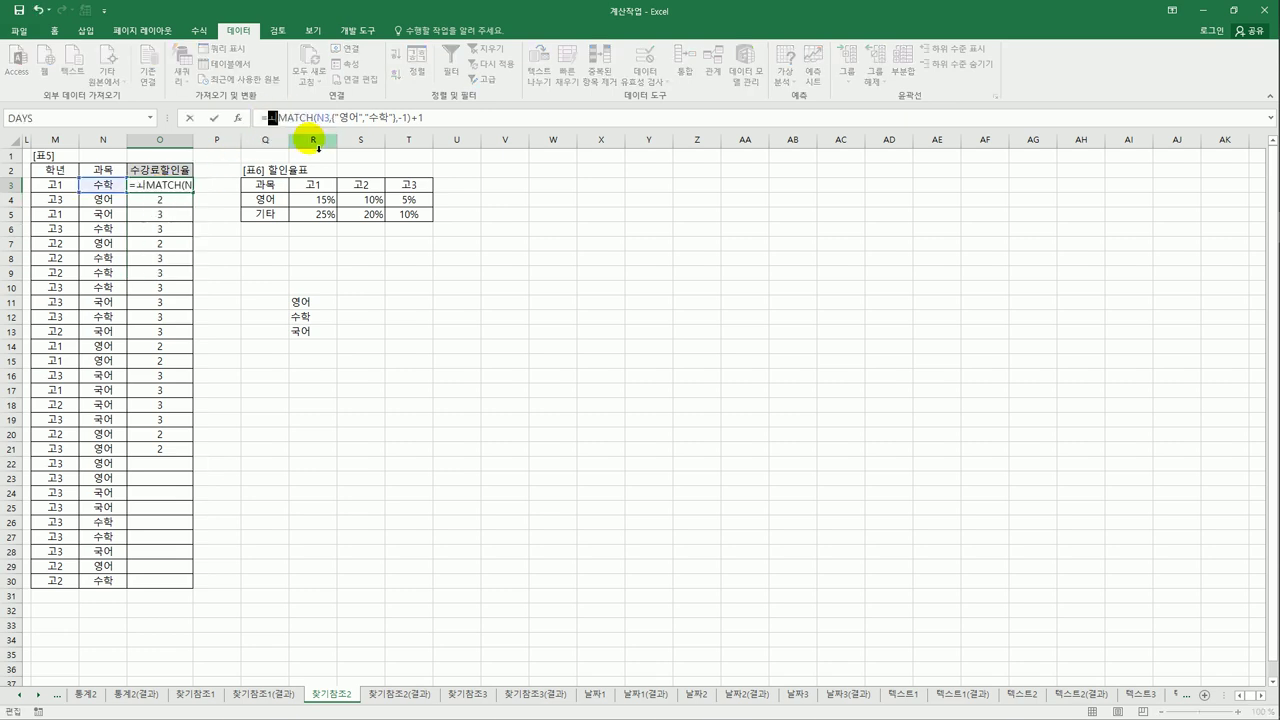
type("hlo")
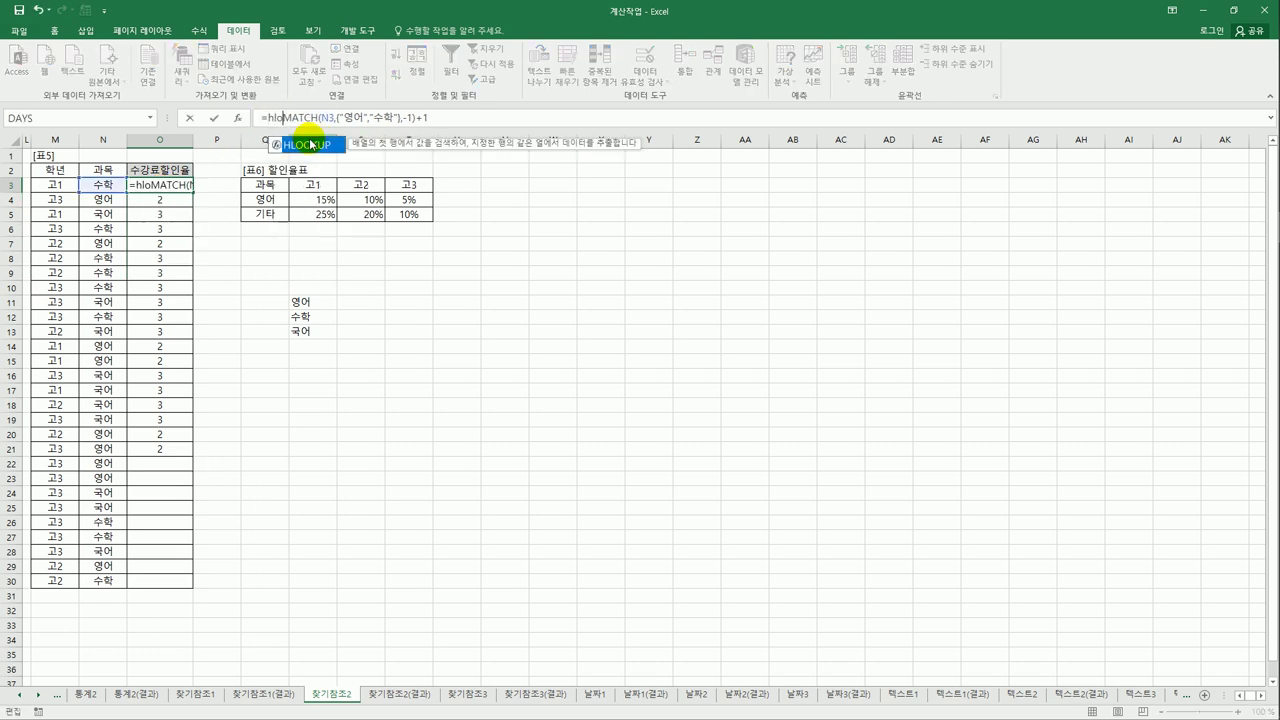
double_click(316, 145)
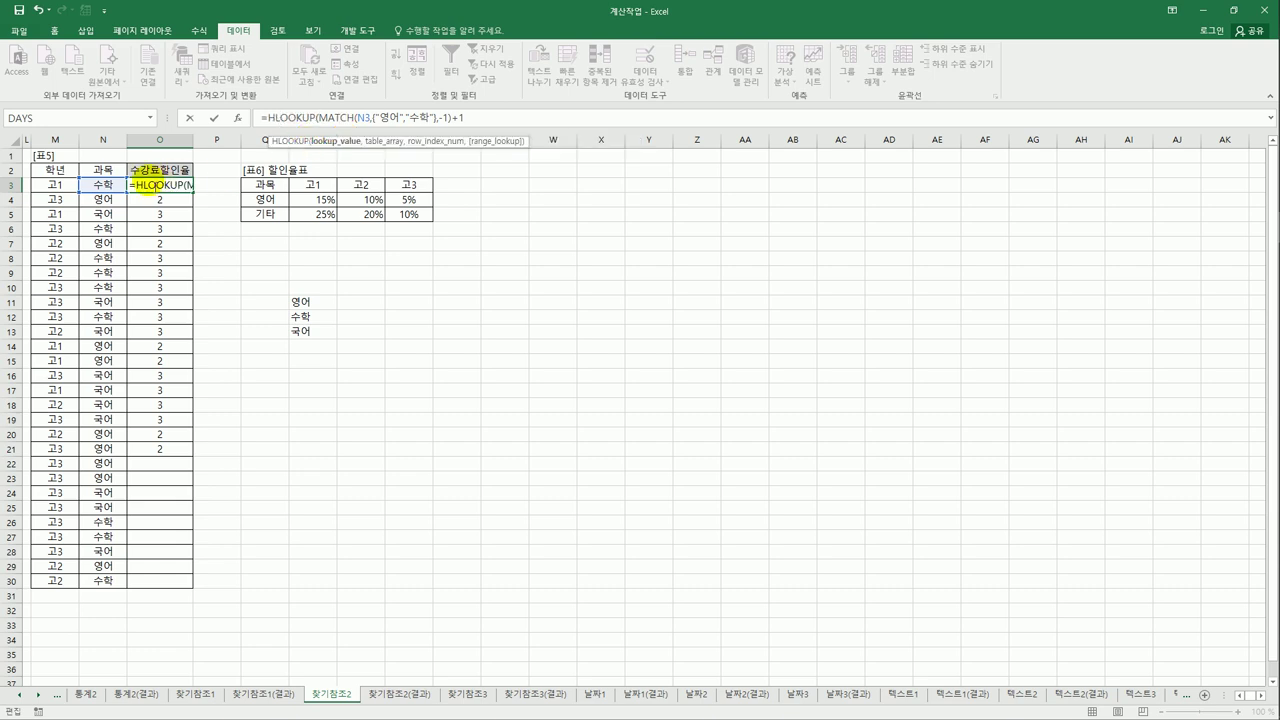
left_click(57, 186)
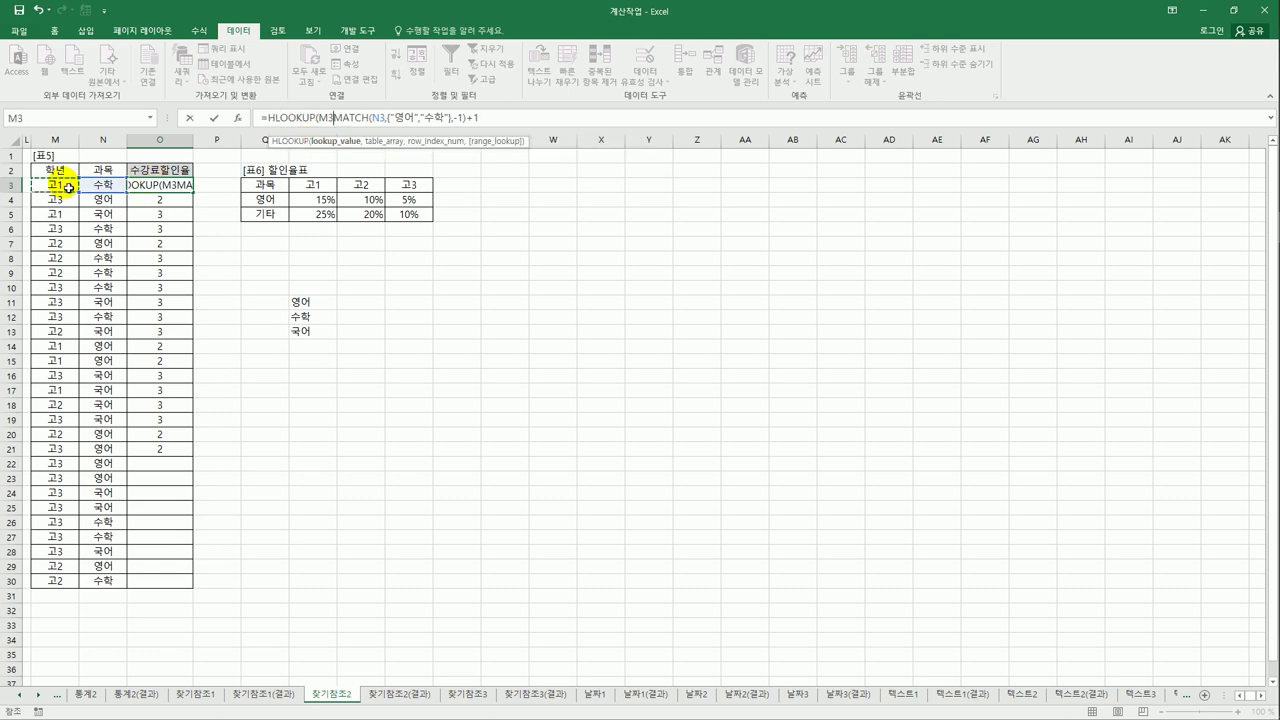
type(",")
Set $R$3:$T$5 as the HLOOKUP table, keep MATCH(...)+1 as the row index, and complete the formula in O3
left_click_drag(314, 186, 398, 221)
key("F4")
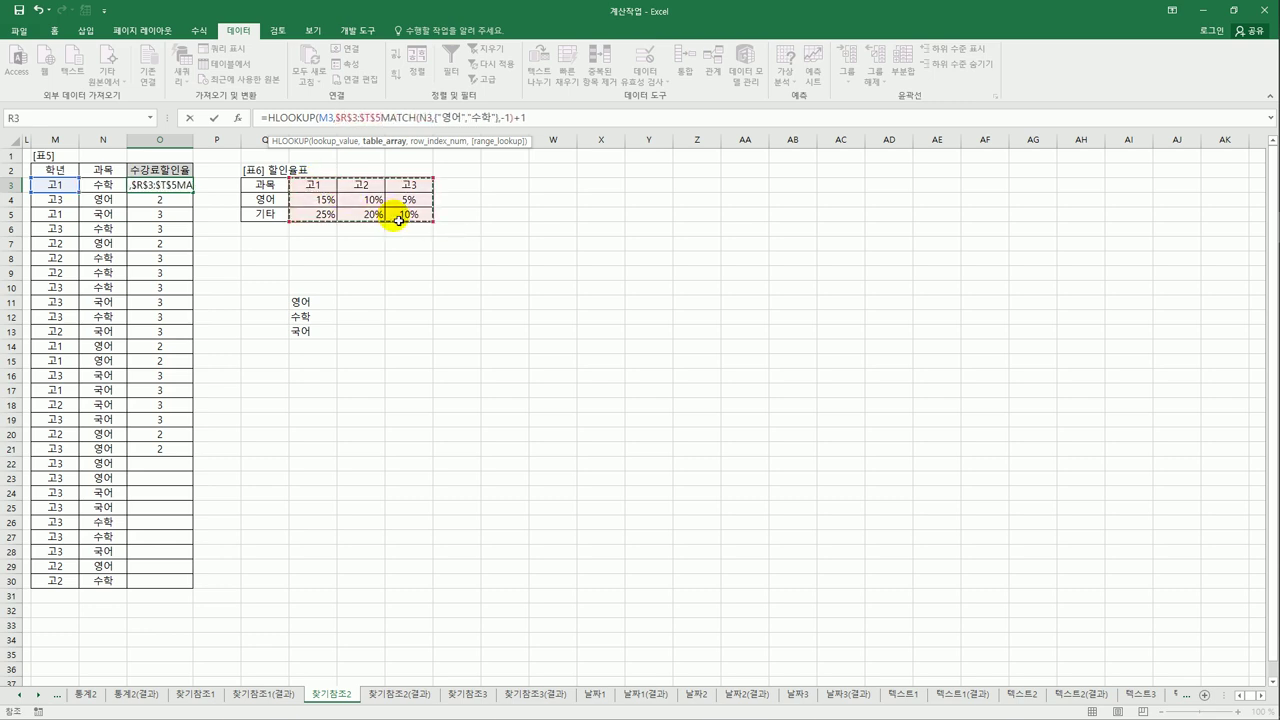
type(",")
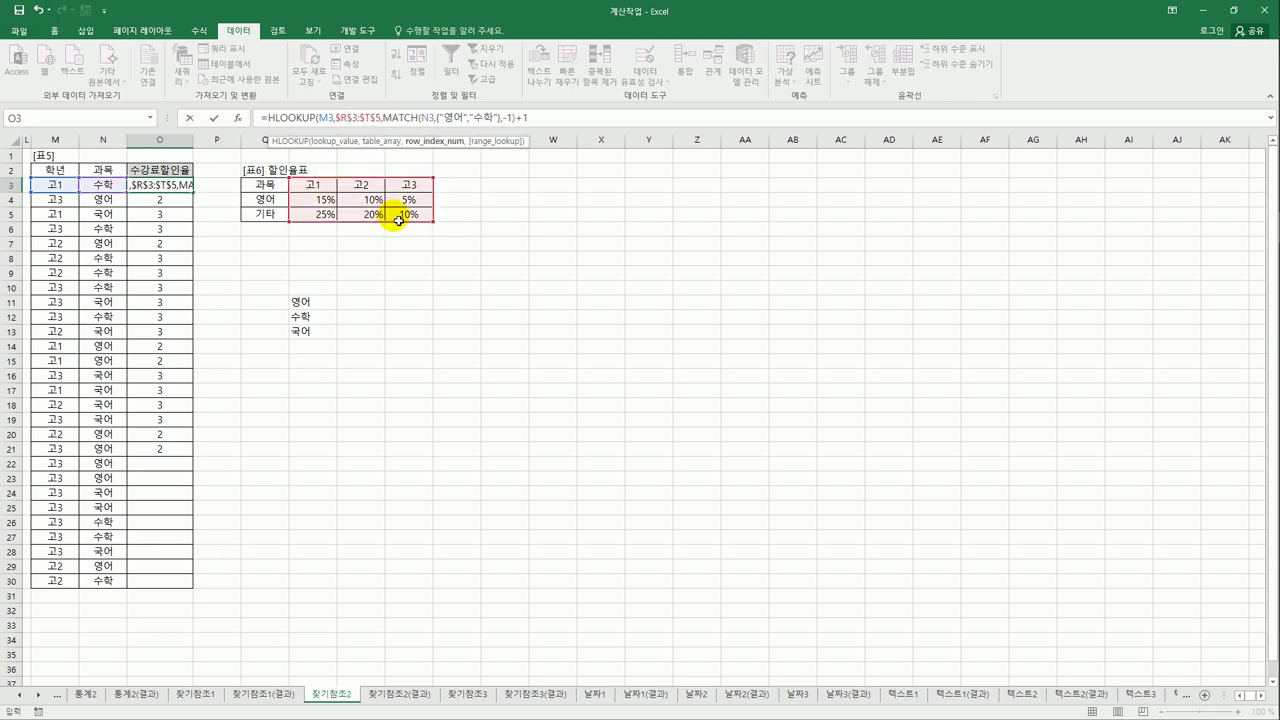
left_click(547, 122)
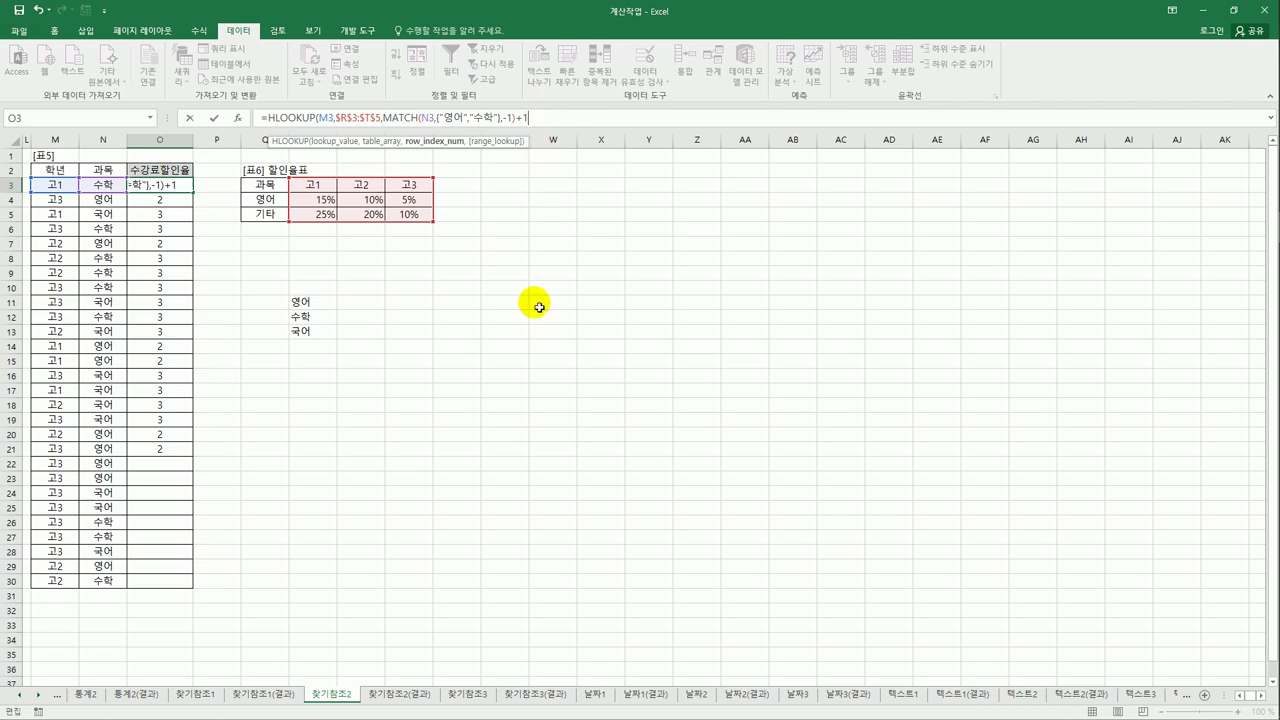
key("Return")
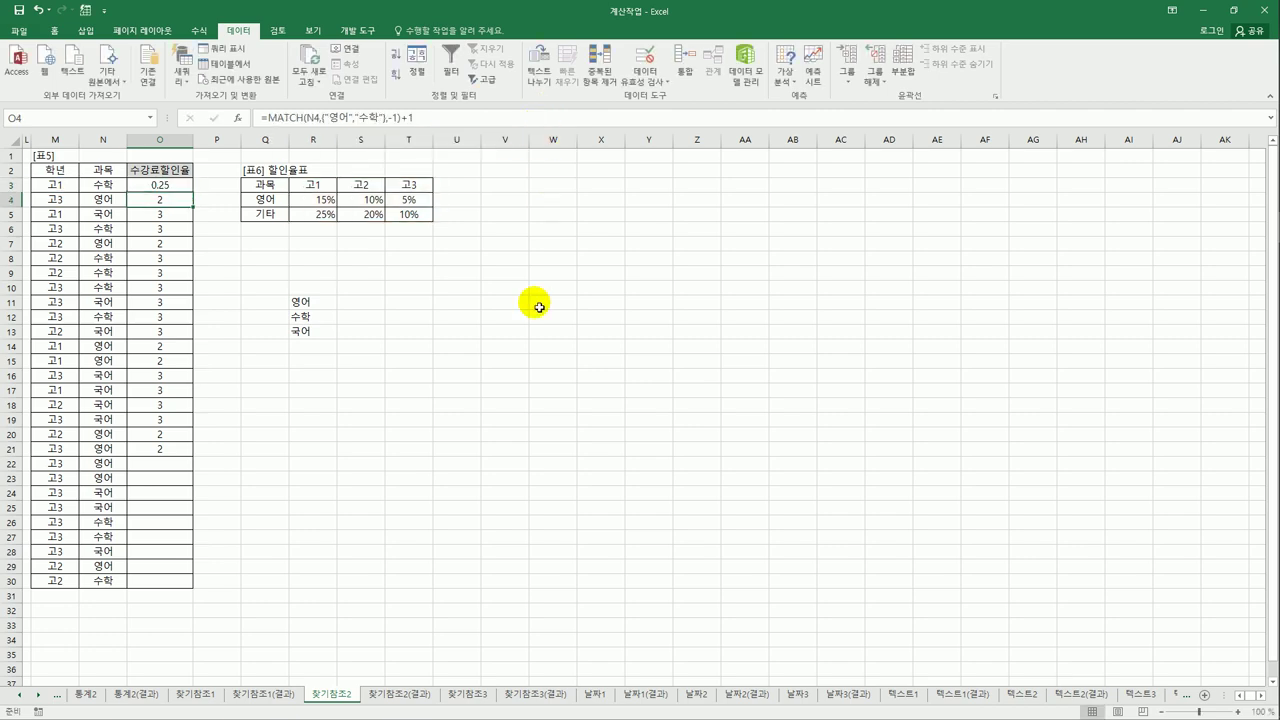
key("Up")
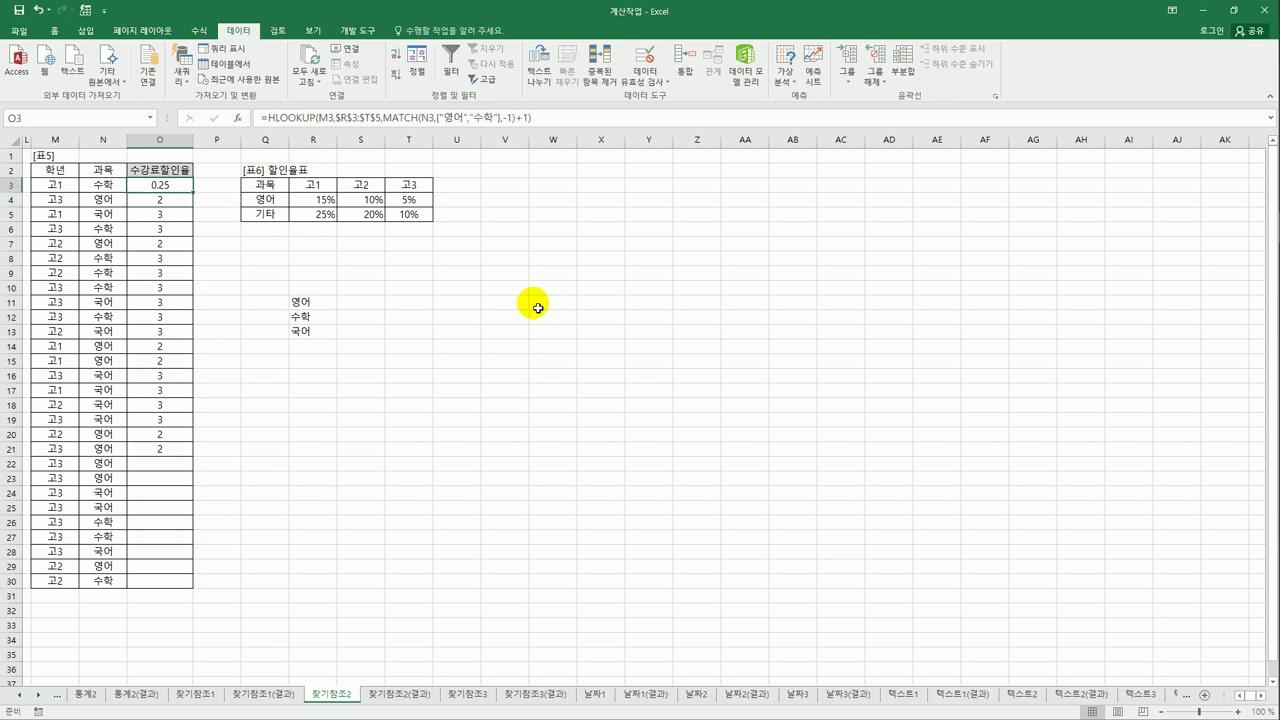
Format O3 as 백분율 with 0 decimal places and fill its HLOOKUP formula down to O30
left_click(179, 482)
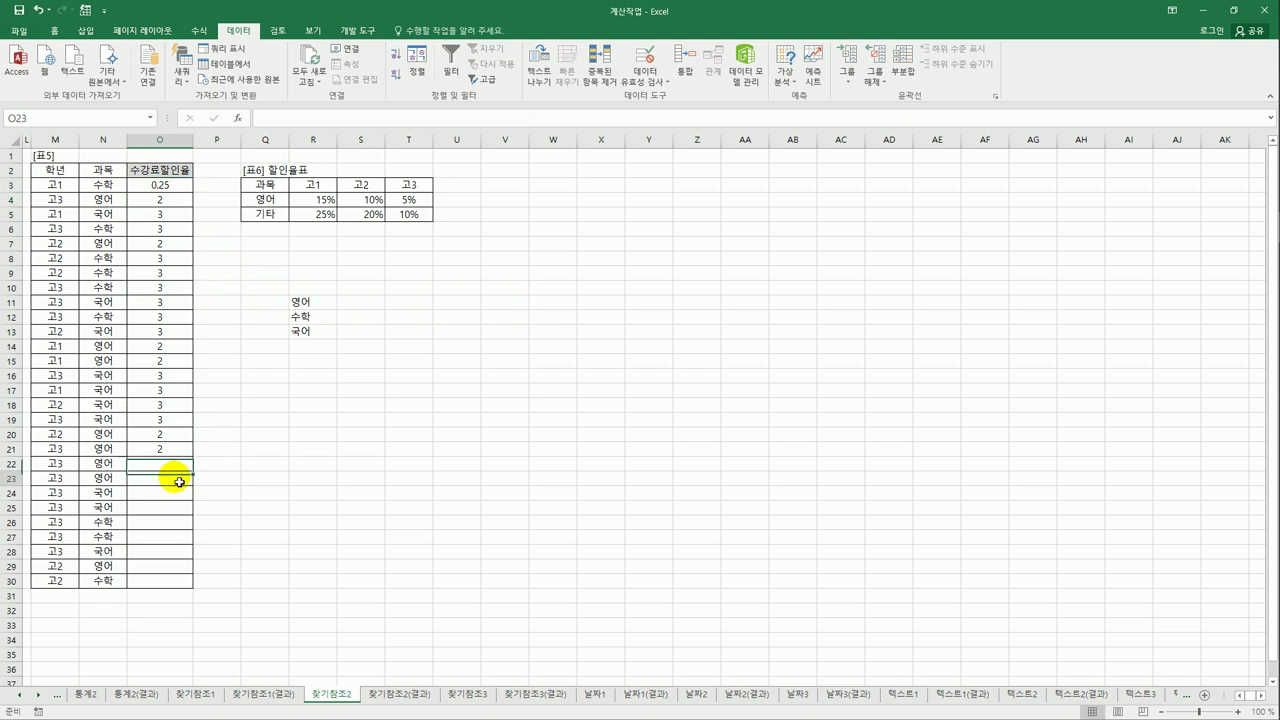
left_click(180, 190)
right_click(155, 185)
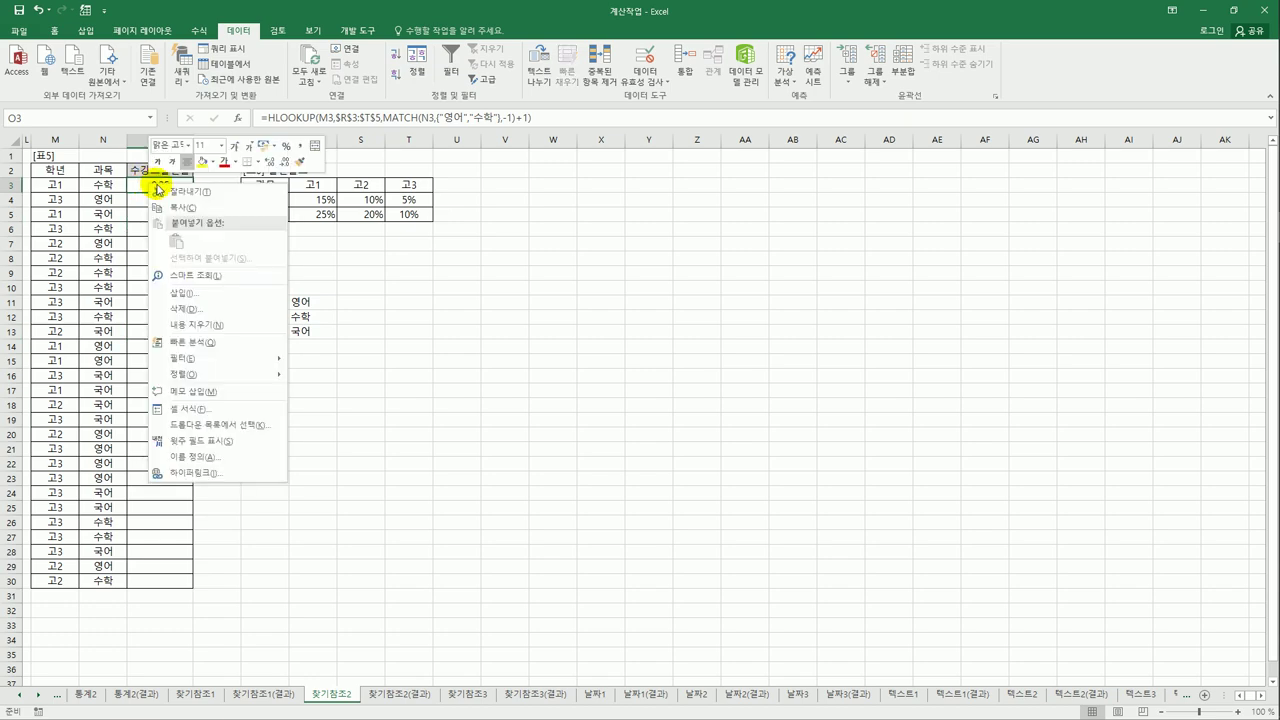
left_click(207, 408)
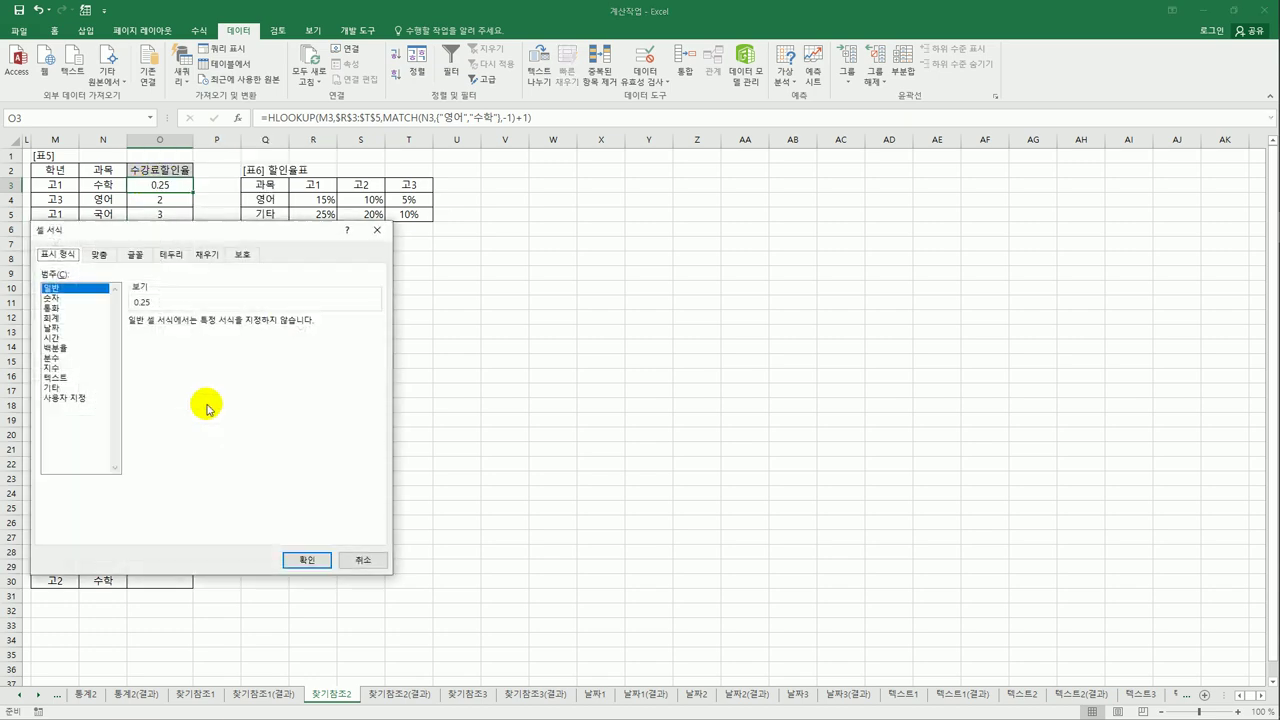
left_click(66, 348)
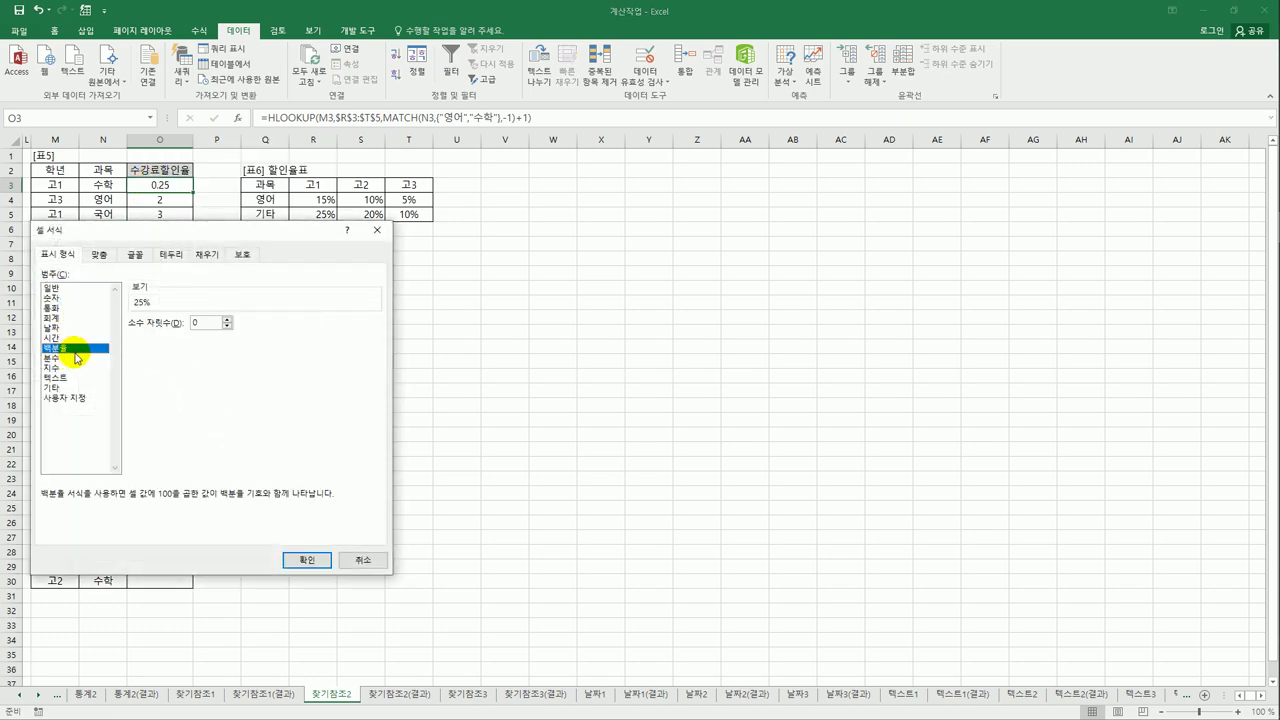
left_click(300, 559)
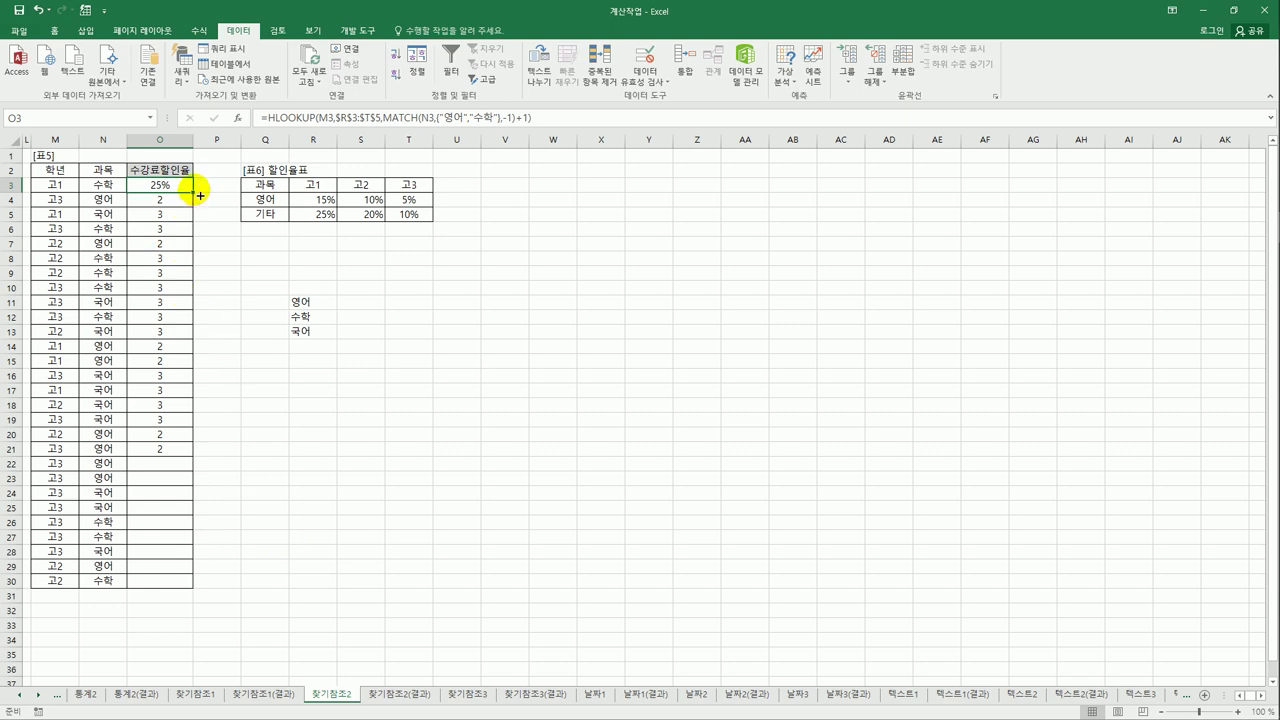
left_click_drag(200, 195, 195, 596)
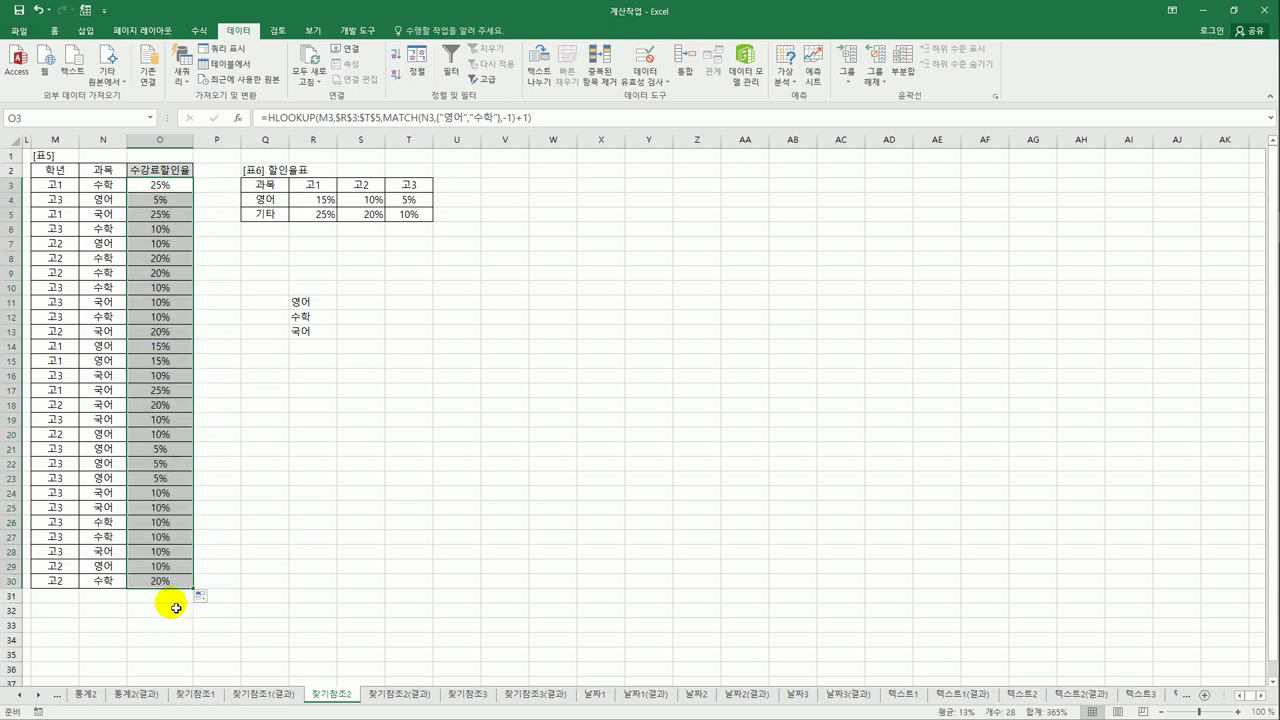
Compare the subject list in R11:R13 with the 영어 and 기타 rows of 표6 and the formula in O3
left_click(303, 300)
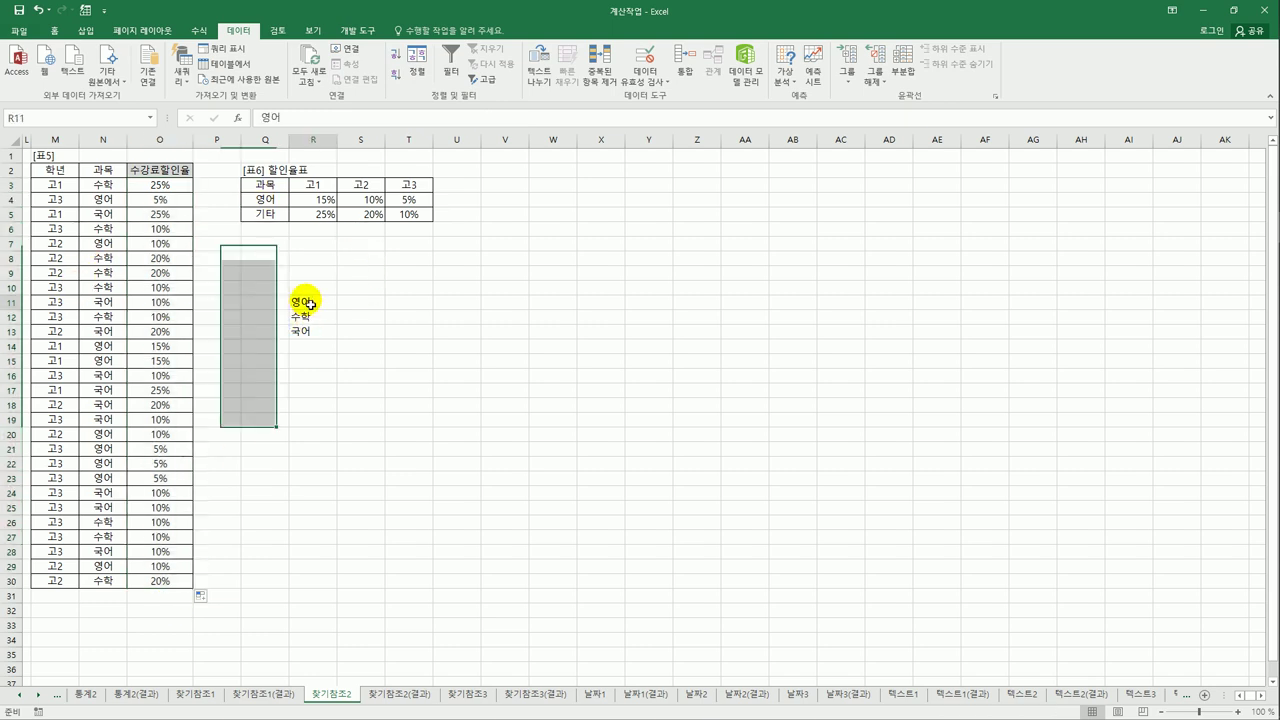
left_click_drag(310, 306, 310, 338)
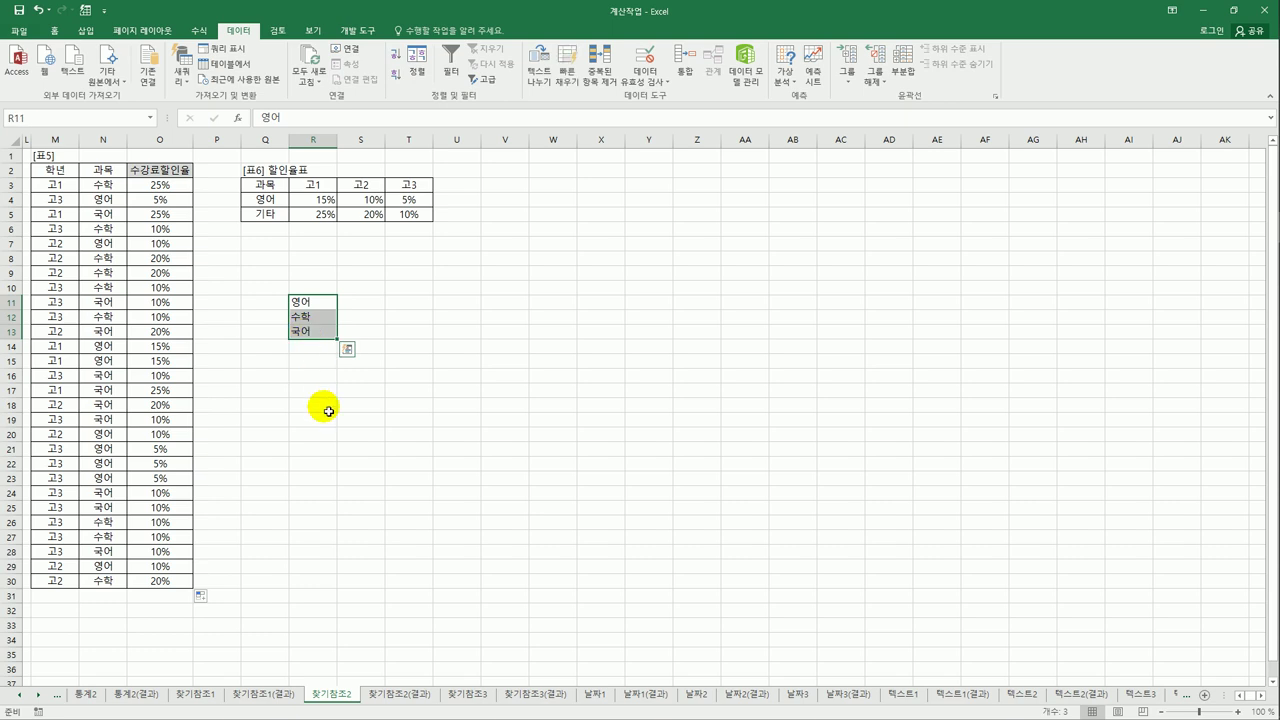
left_click(165, 186)
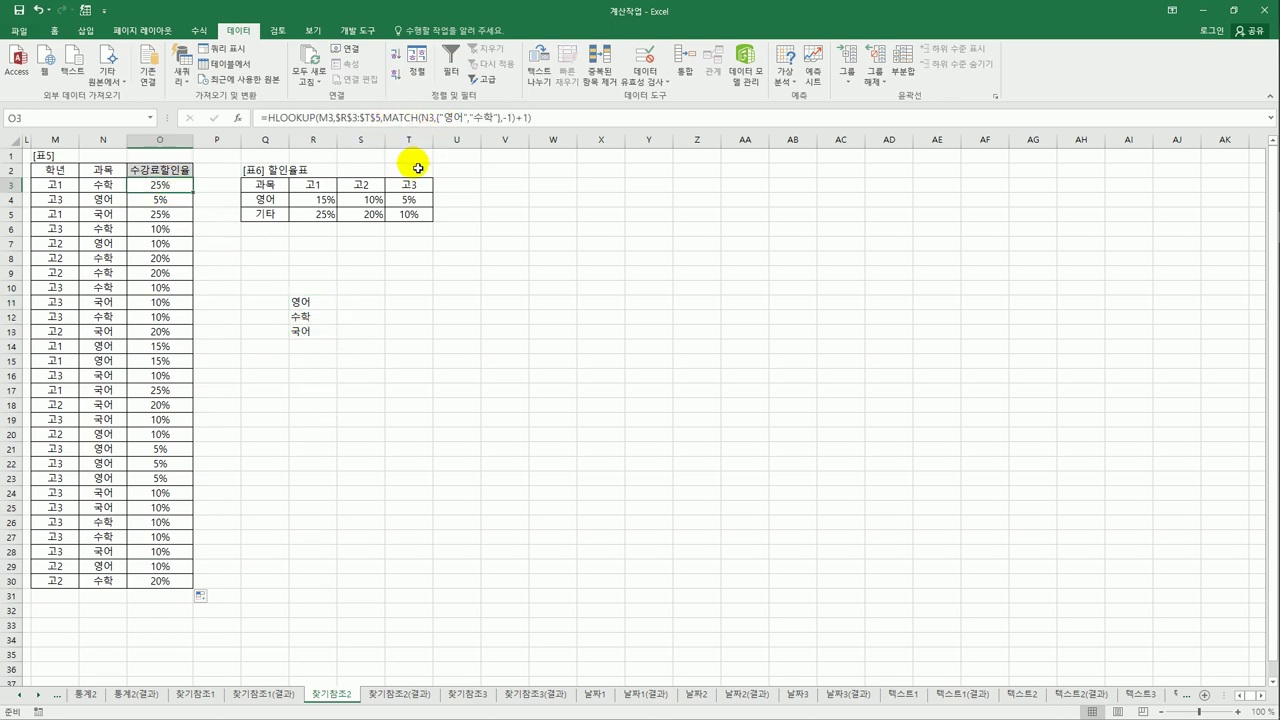
left_click_drag(266, 200, 418, 199)
left_click_drag(275, 224, 394, 214)
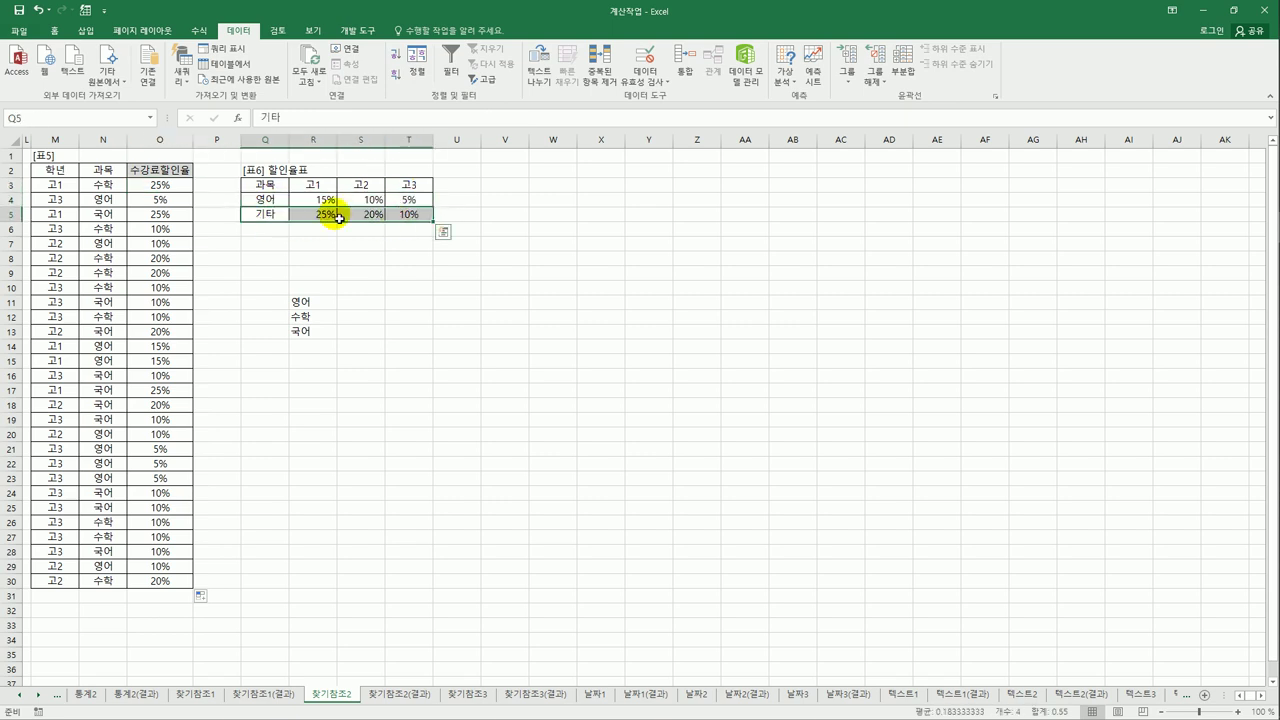
mouse_move(271, 200)
left_mouse_down()
mouse_move(402, 205)
mouse_move(275, 205)
left_mouse_up()
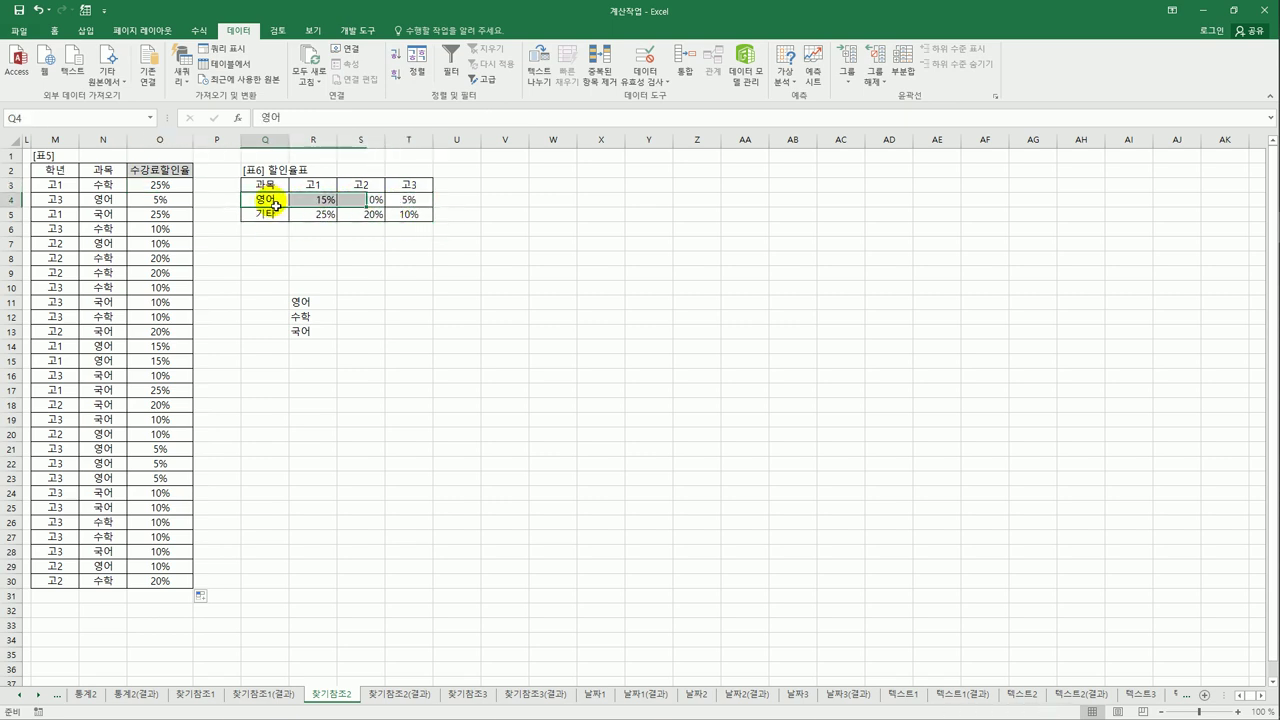
left_click(268, 215)
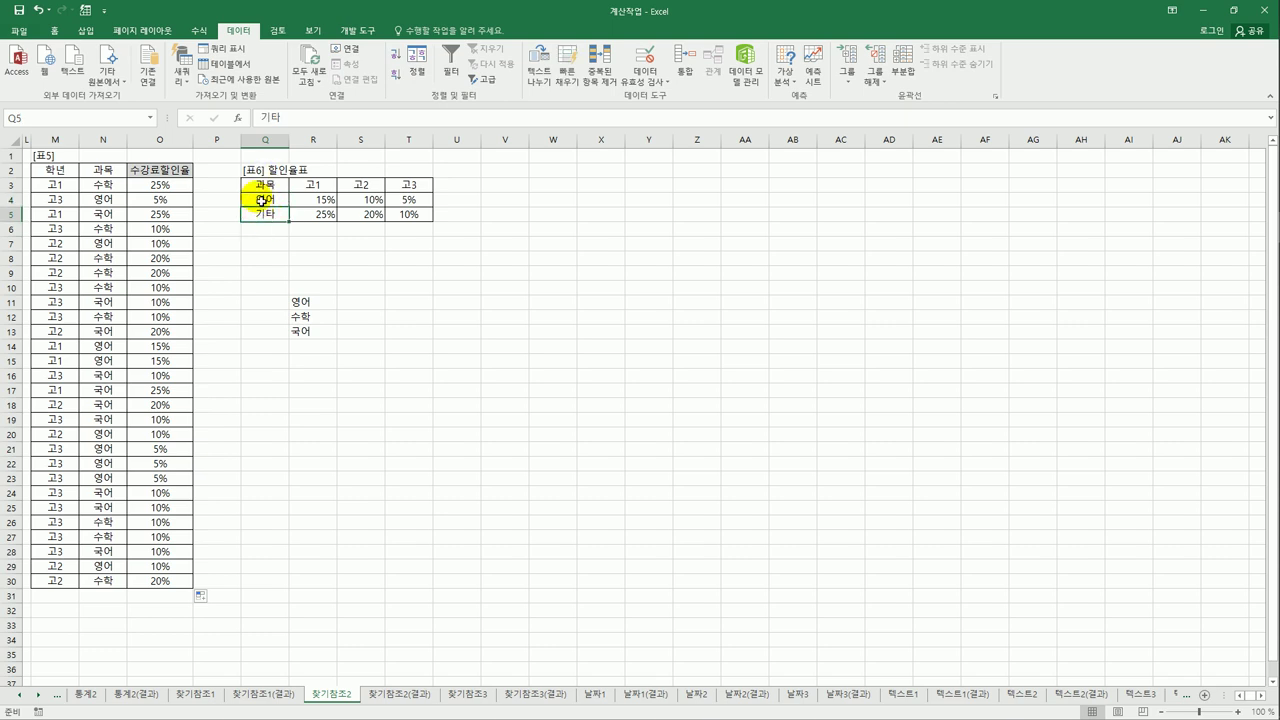
left_click(306, 303)
left_click(312, 318)
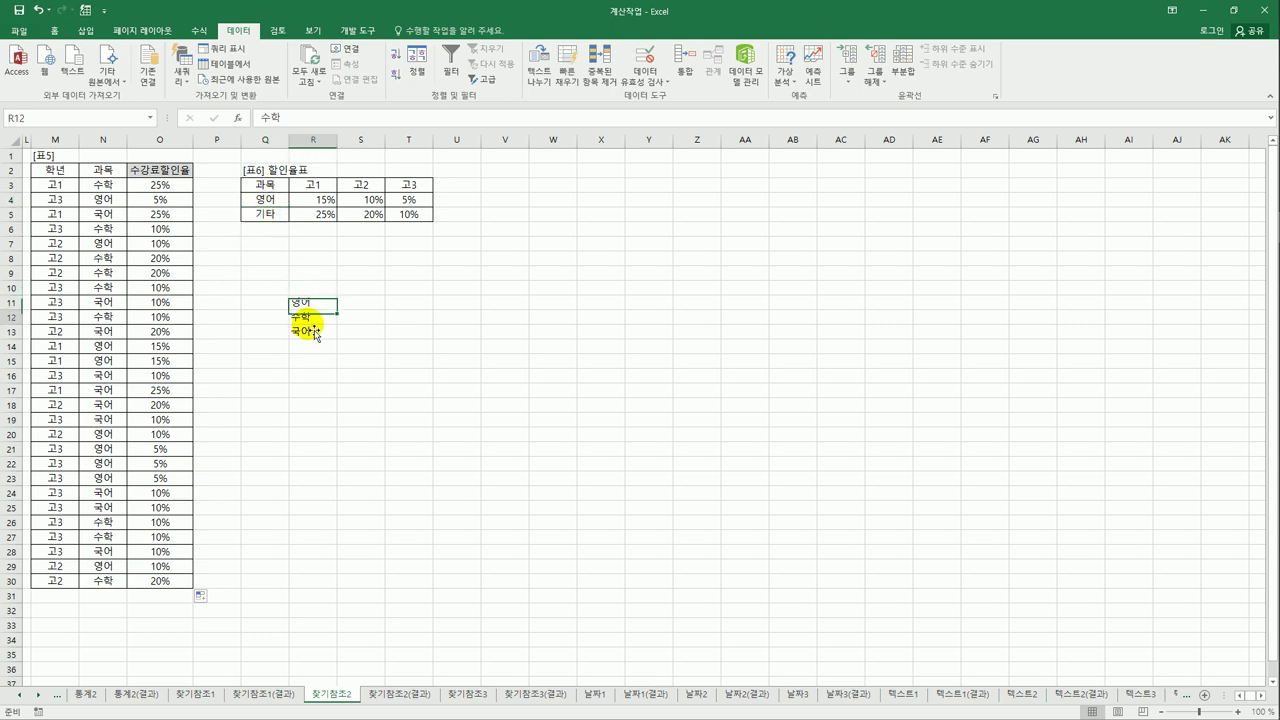
left_click(312, 318)
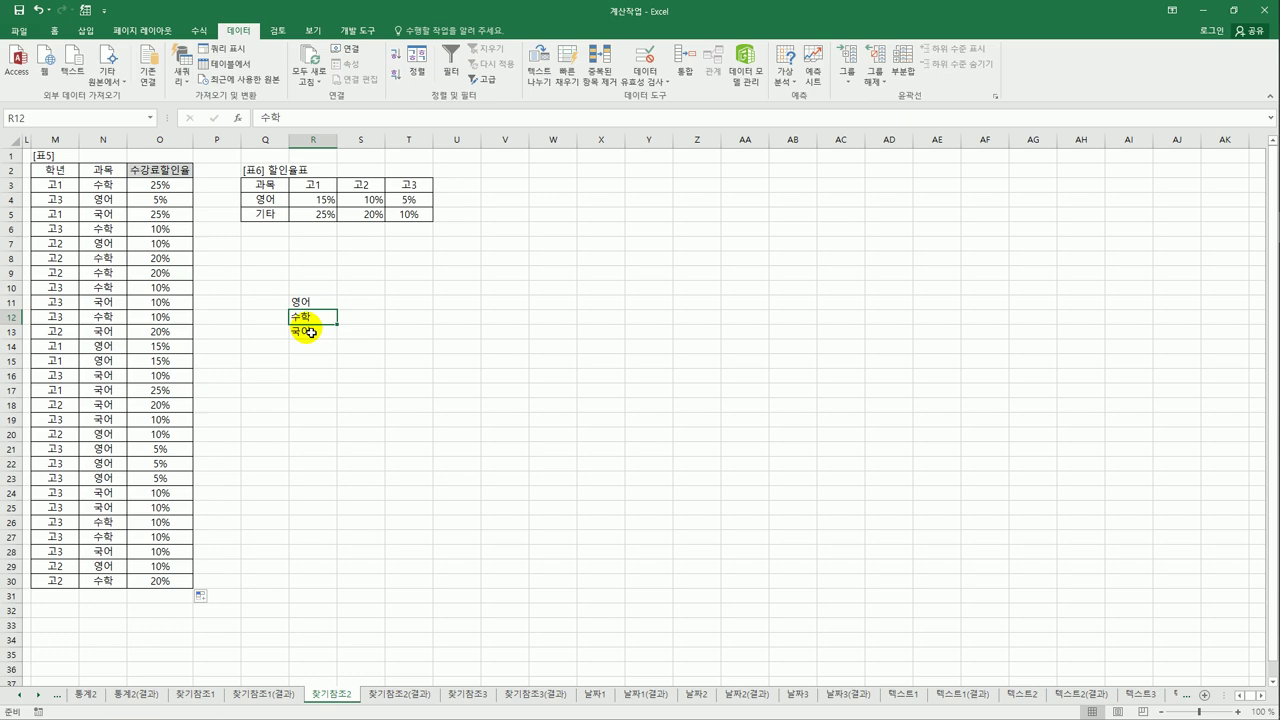
Clear the helper subject list from R11:R13
left_click_drag(297, 300, 313, 345)
key("Delete")
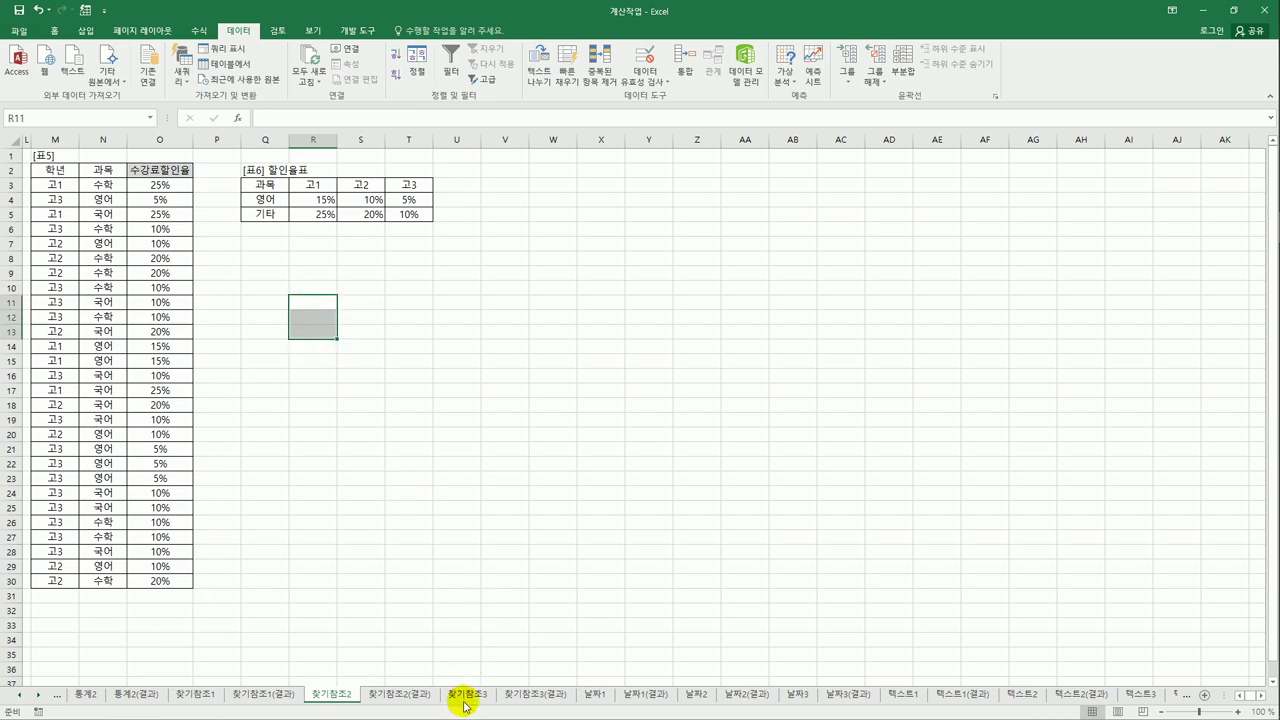
Open the 찾기참조3 sheet and examine how 지불수수료 in 표1 depends on 매출액, 결제방법, 할부기간 and the fee rates in 표2
left_click(466, 694)
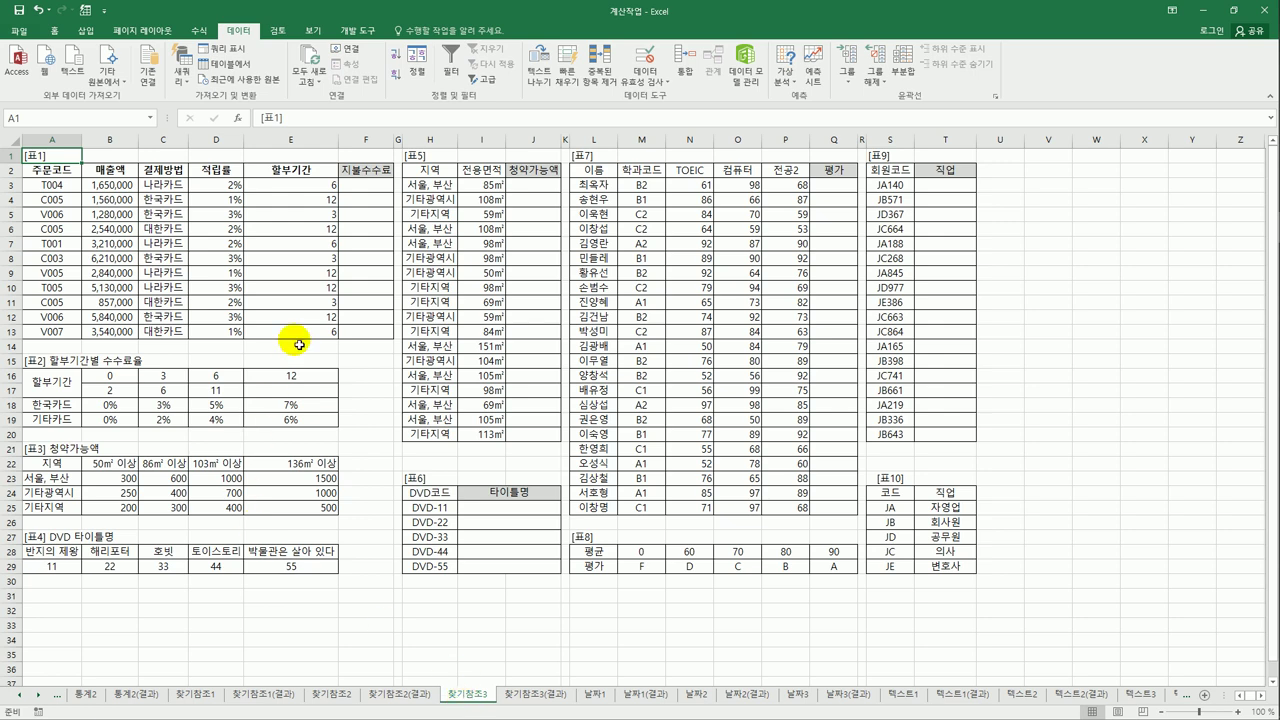
left_click(369, 193)
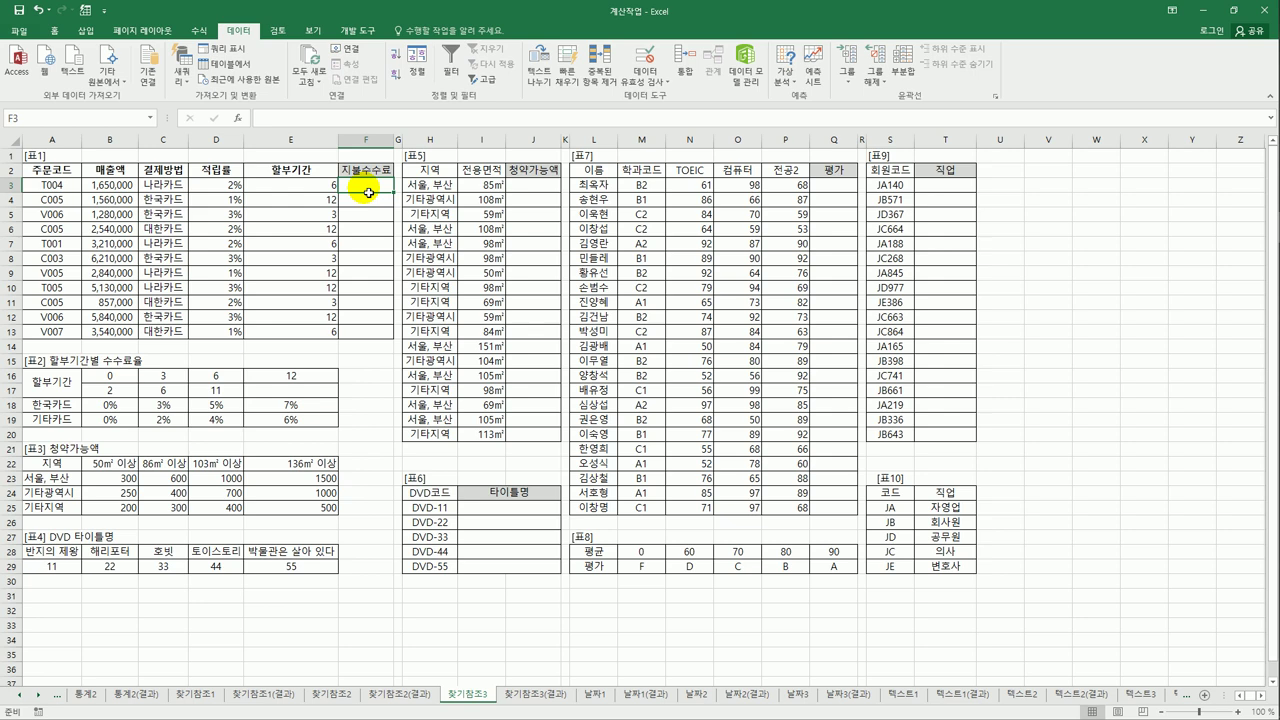
left_click(159, 188)
left_click(293, 186)
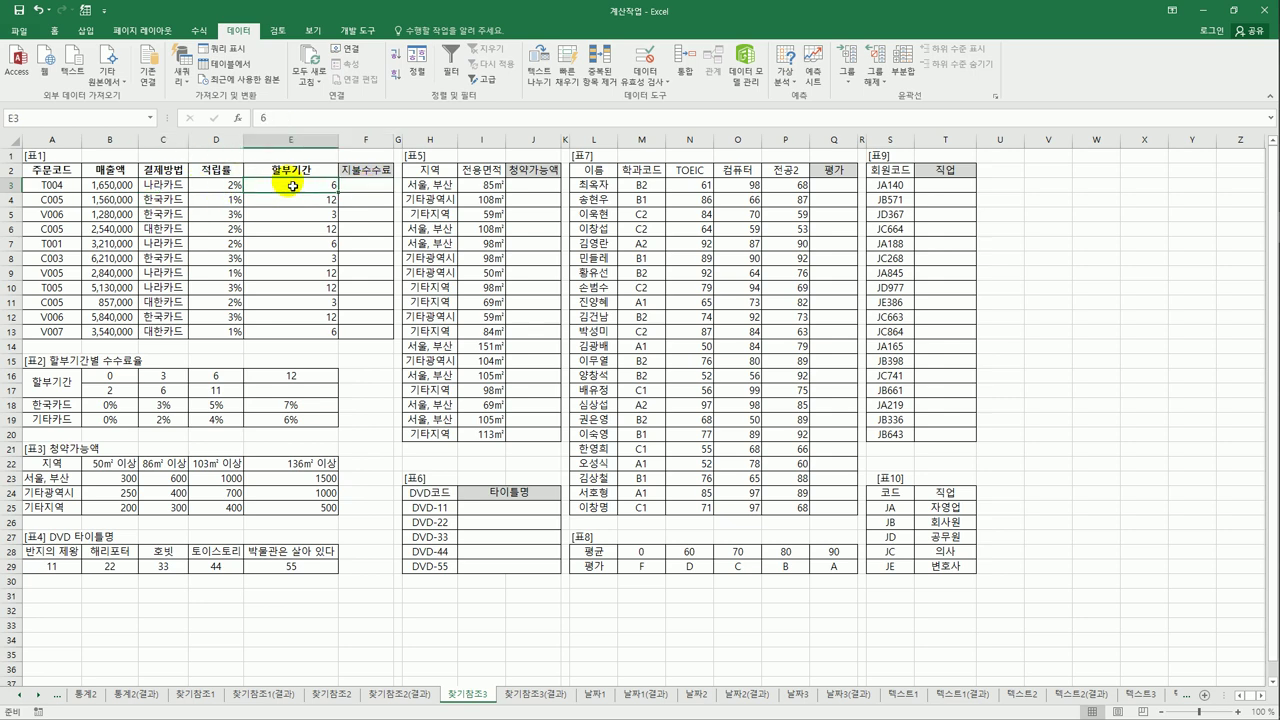
left_click_drag(57, 381, 297, 421)
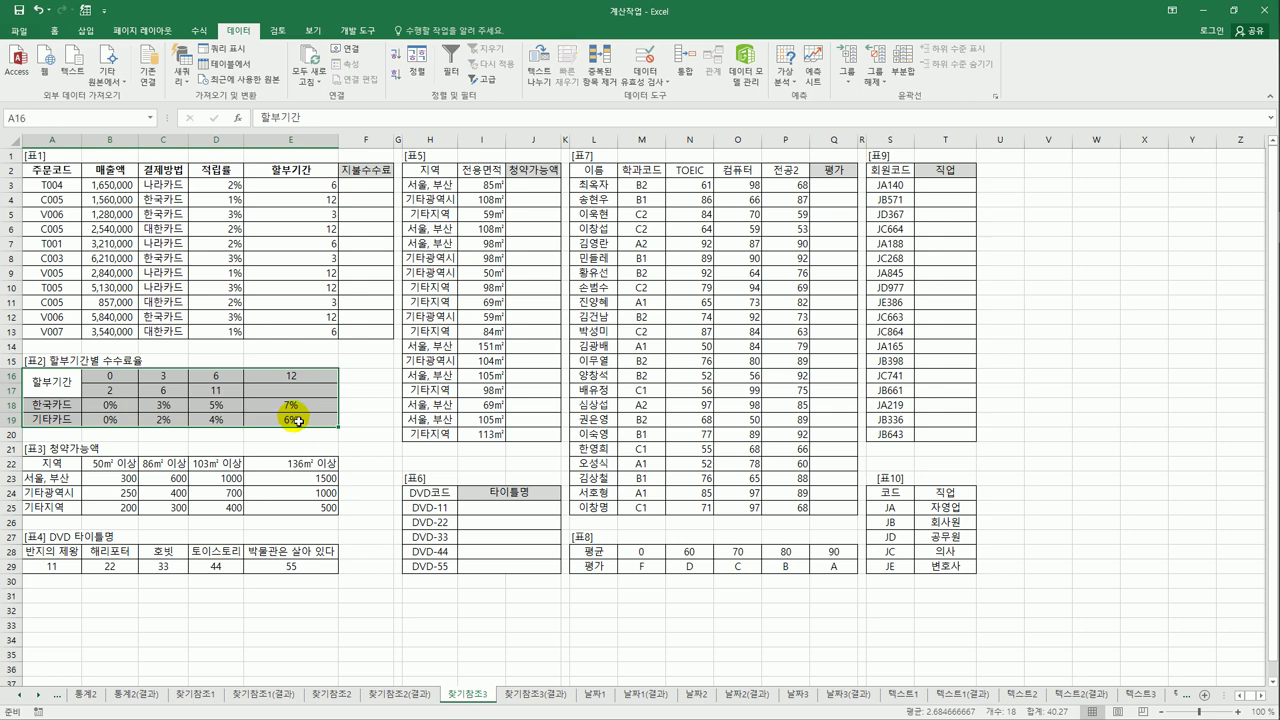
left_click(380, 192)
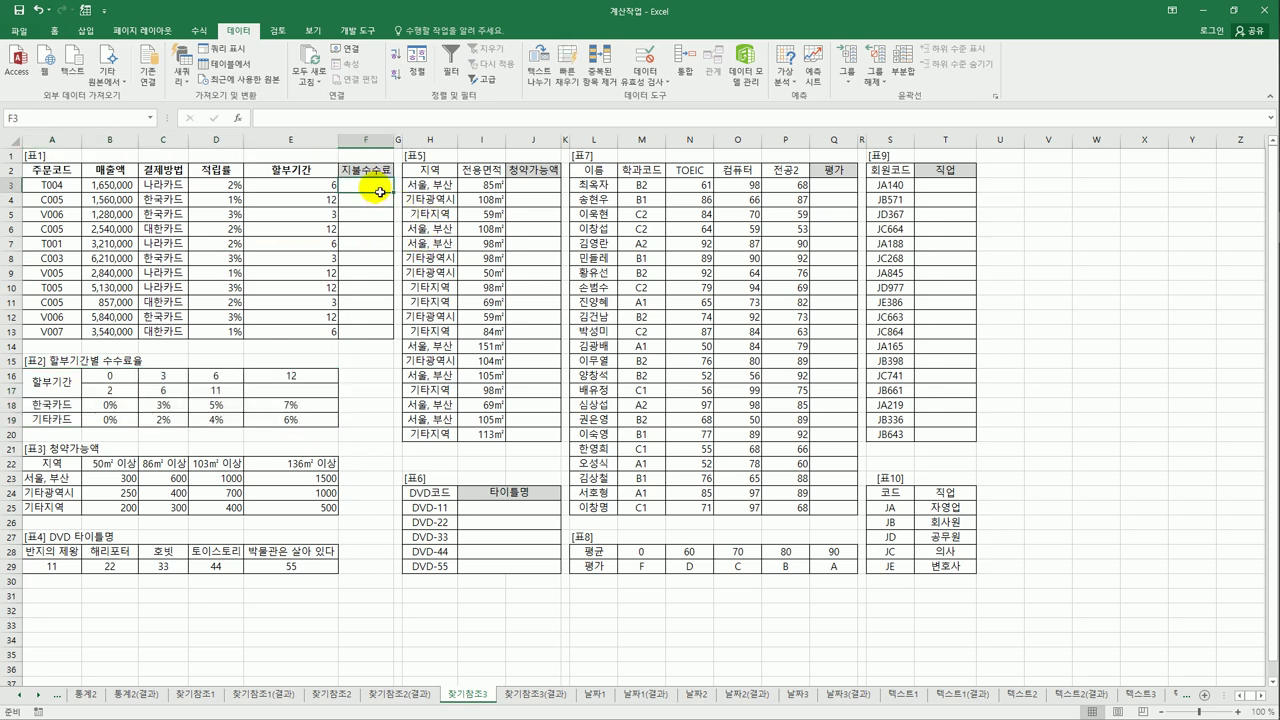
left_click(119, 190)
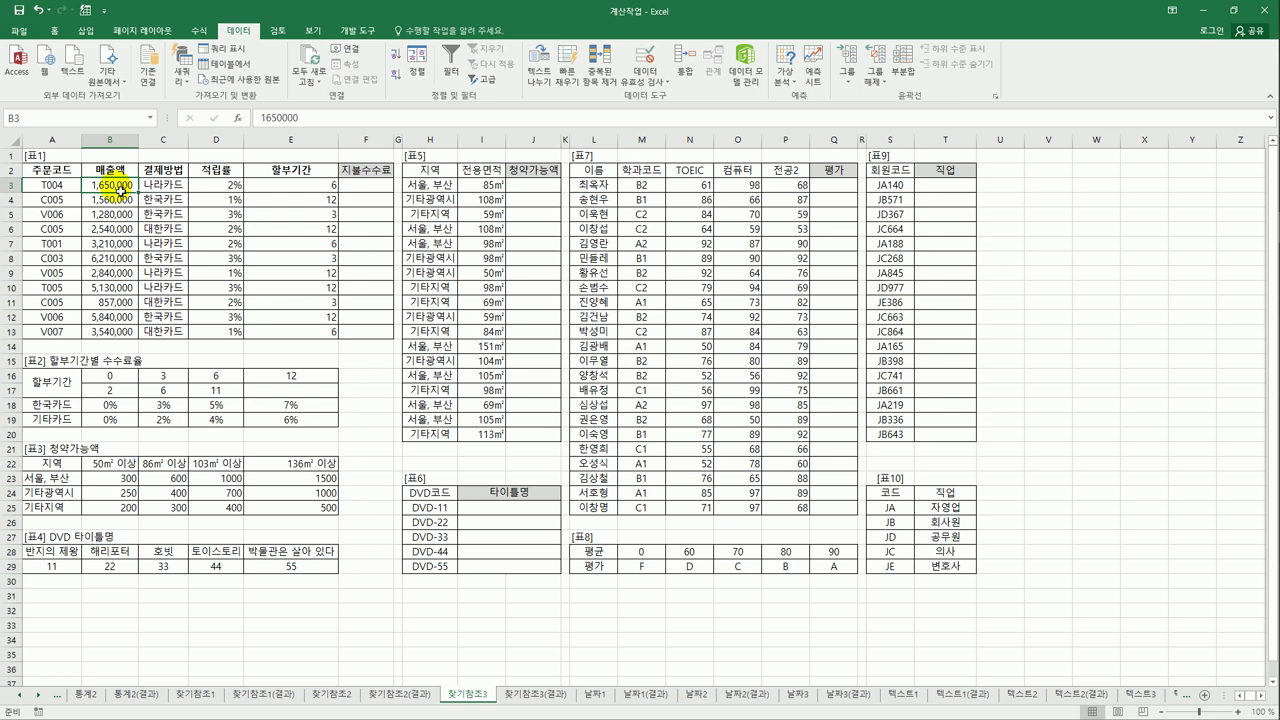
left_click(371, 188)
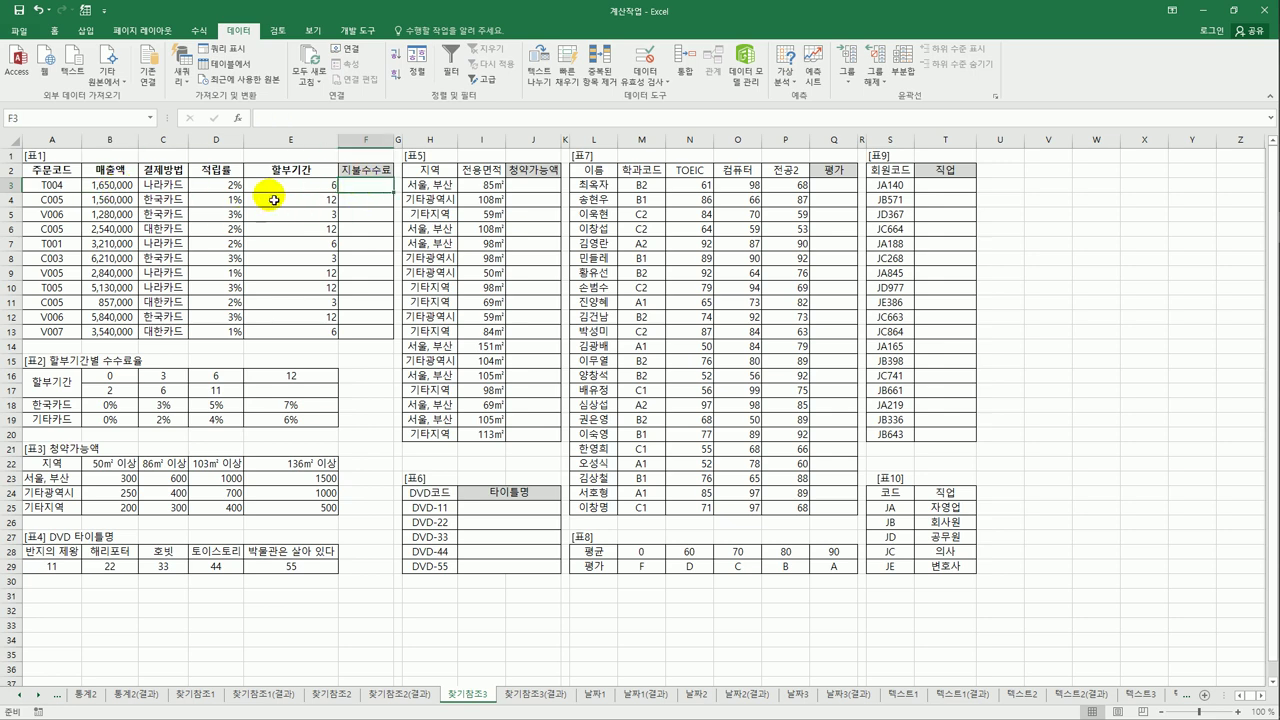
left_click_drag(50, 378, 307, 429)
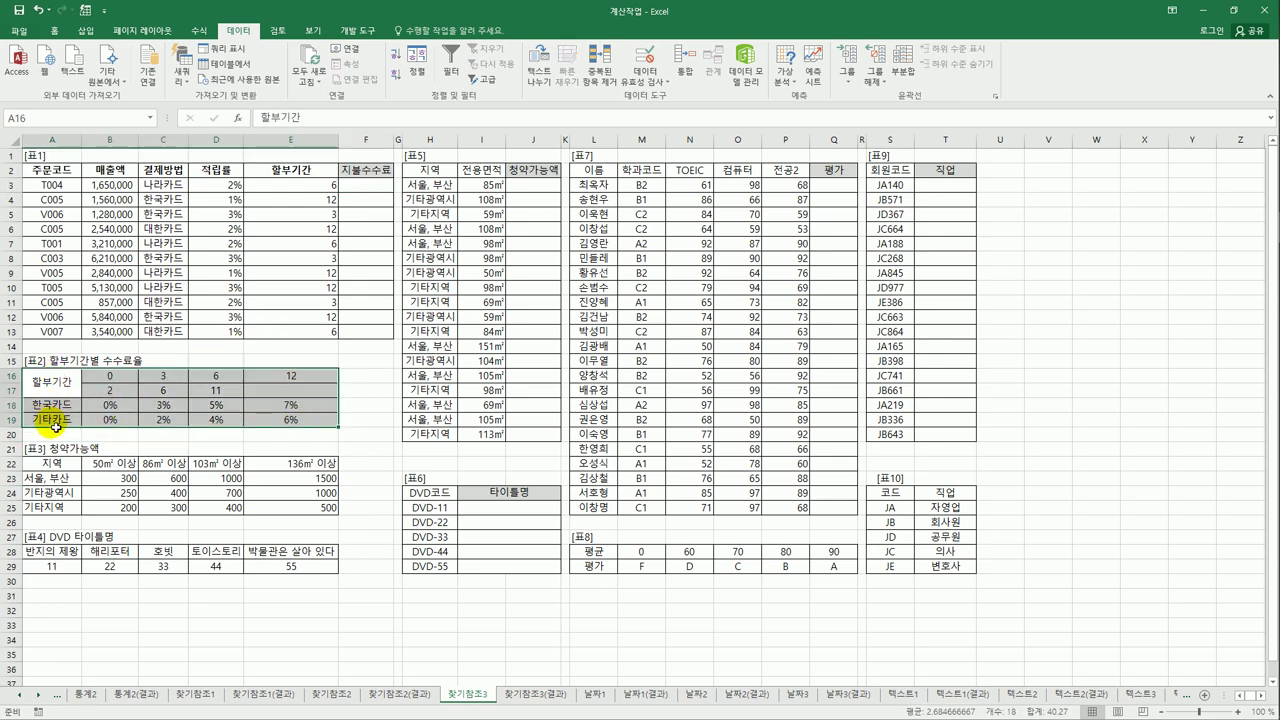
left_click(163, 200)
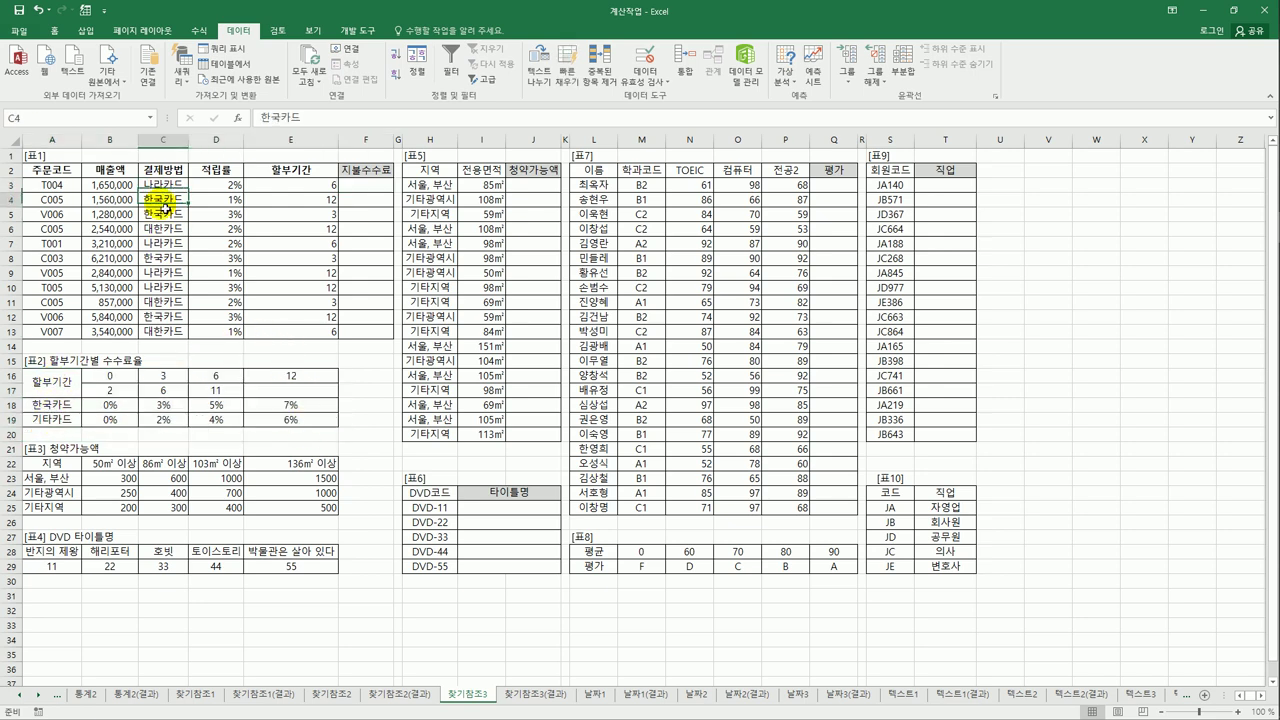
Enter a helper list of the card names 나라카드, 한국카드 and 대한카드 in E32:E34
left_click(288, 609)
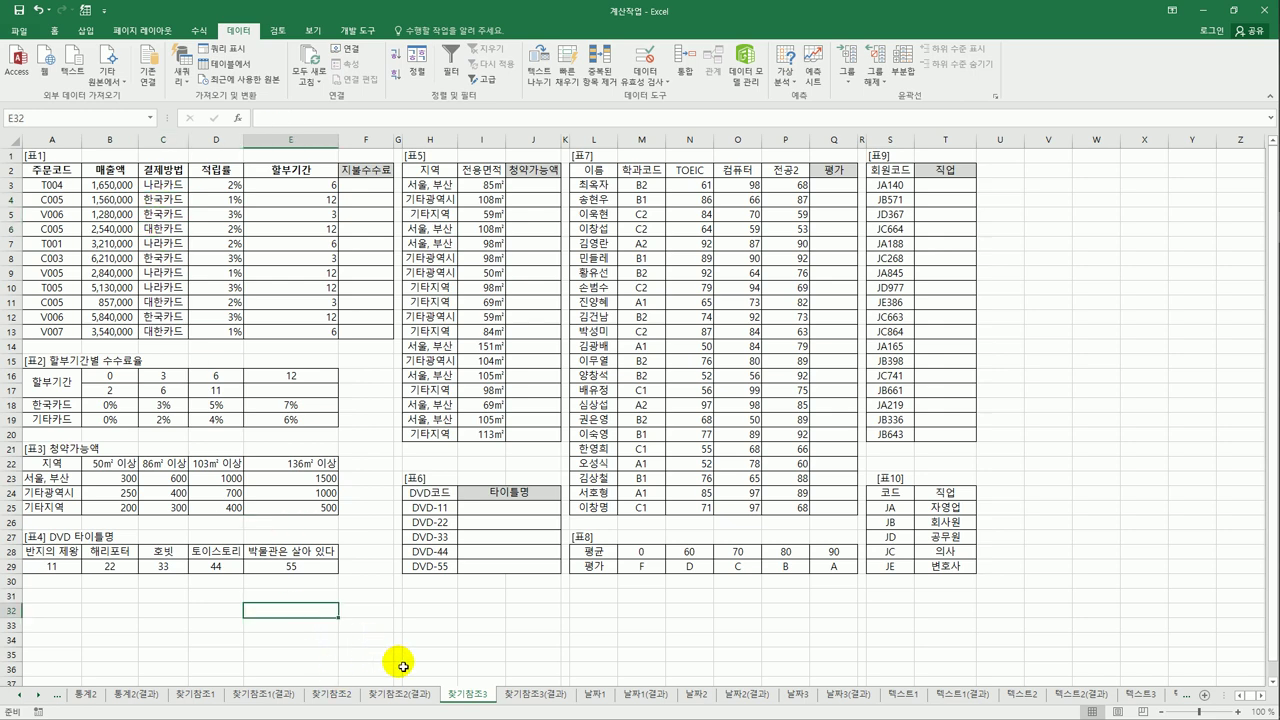
type("skf")
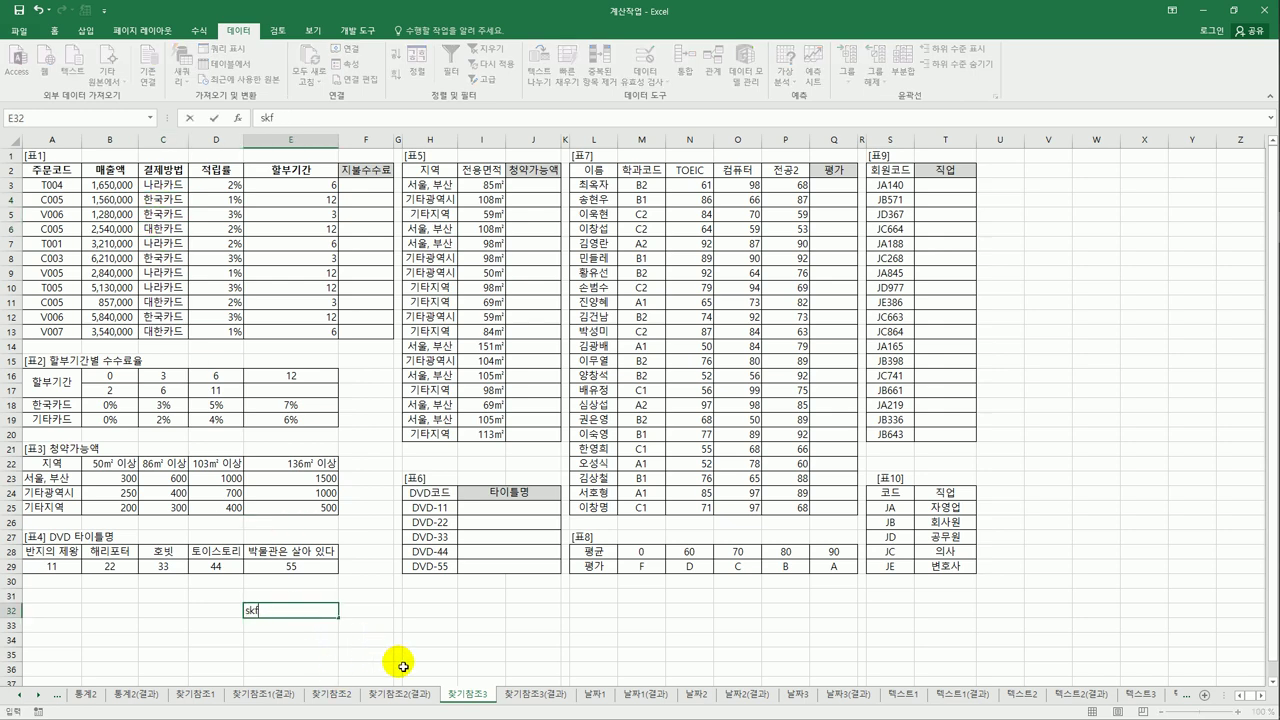
type("kkzkem")
key("Return")
type("gksrnrzke")
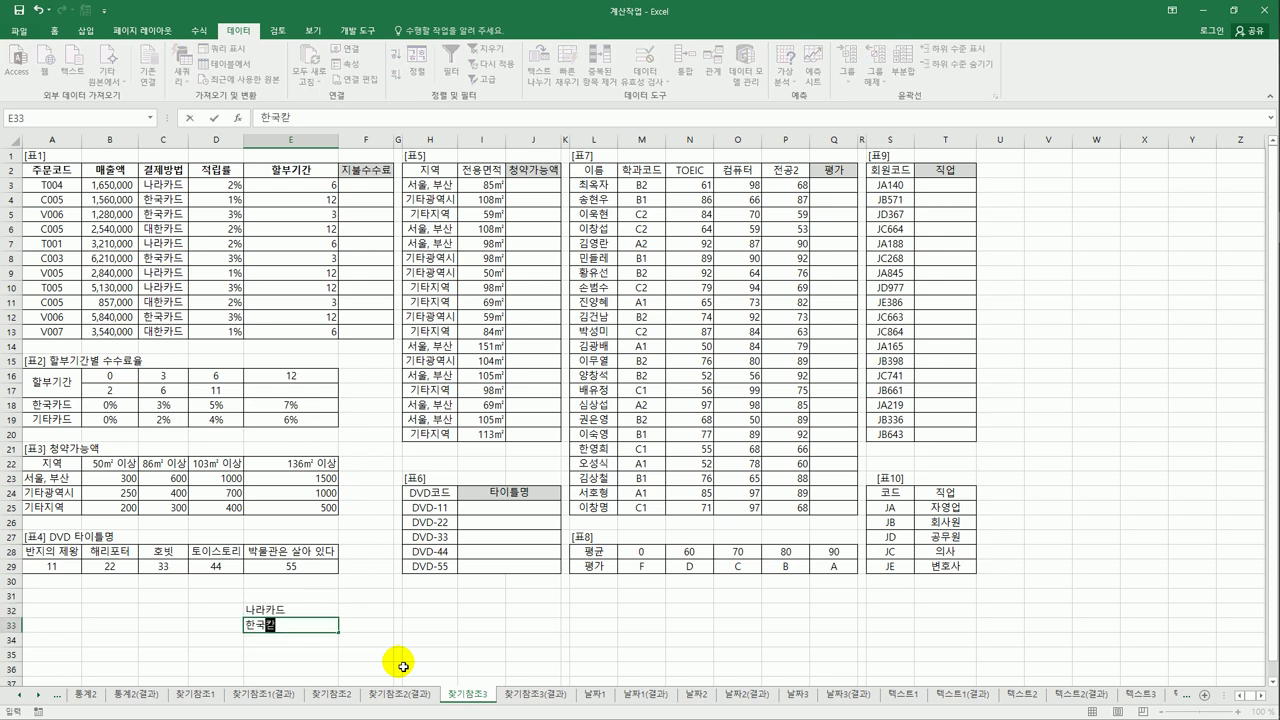
type("m")
key("Return")
type("eogkszkem")
key("Return")
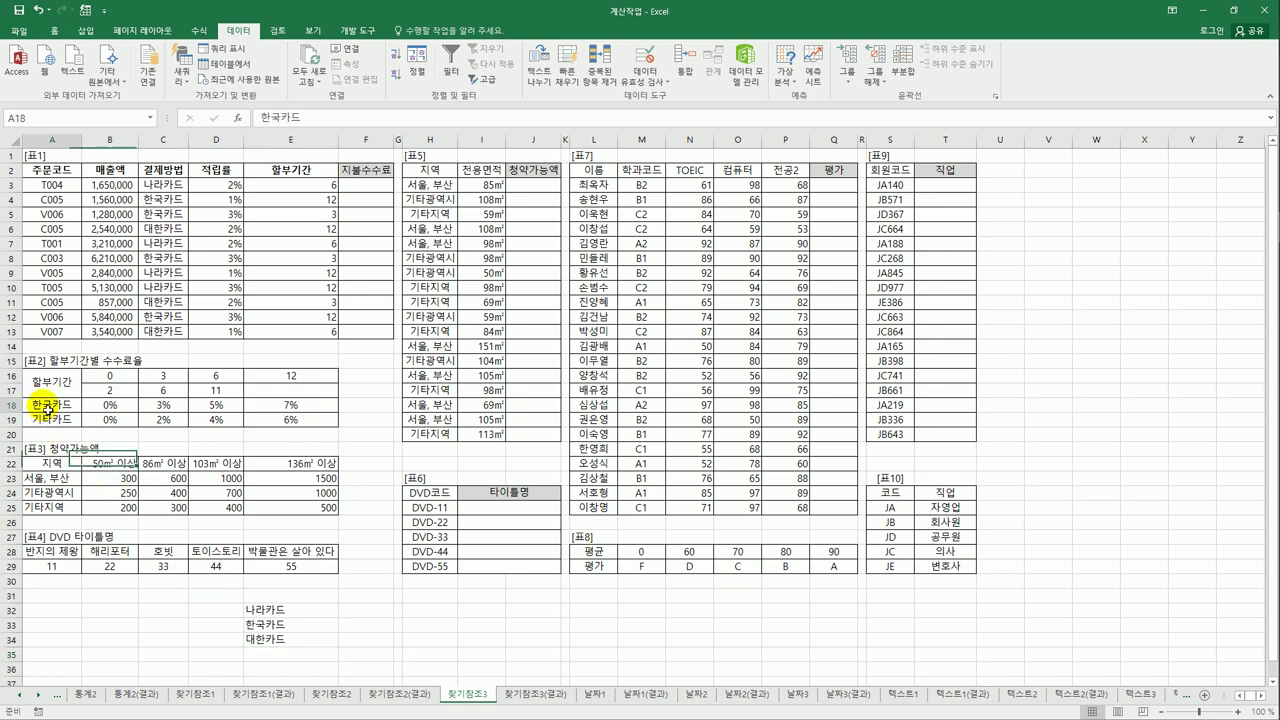
Sort the helper card list in E32:E34 in descending order
left_click(262, 625)
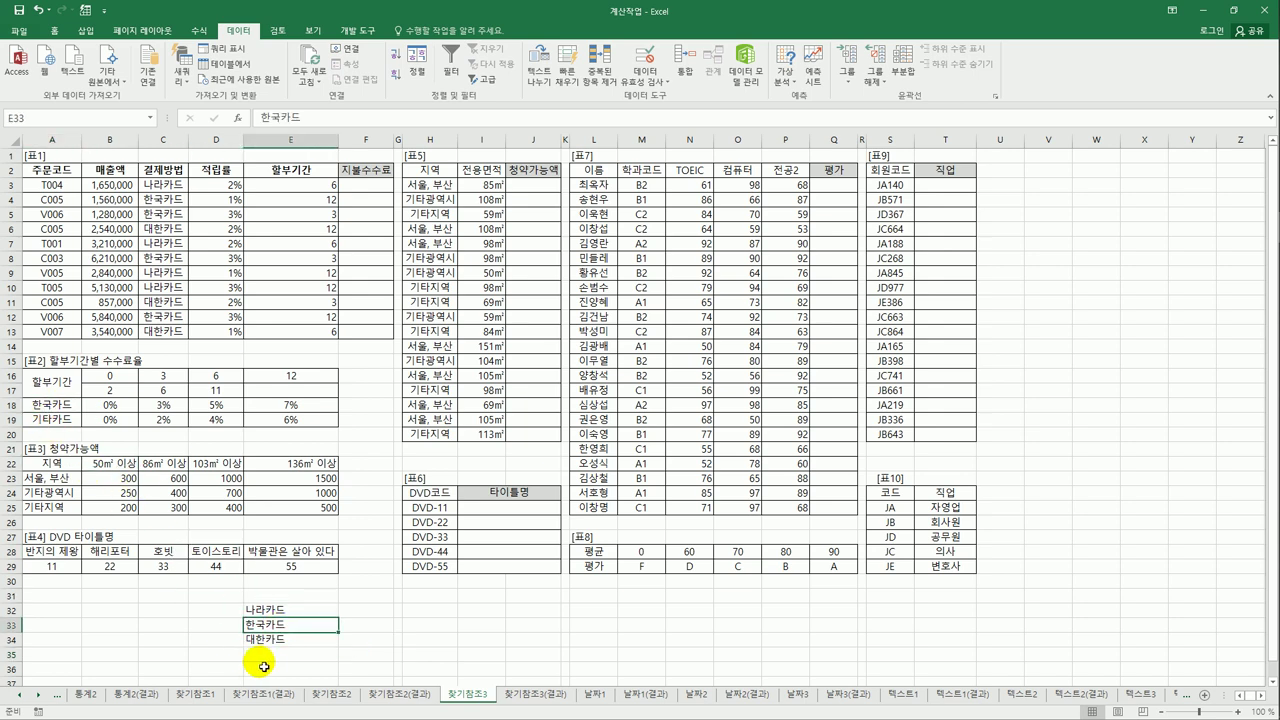
left_click(37, 405)
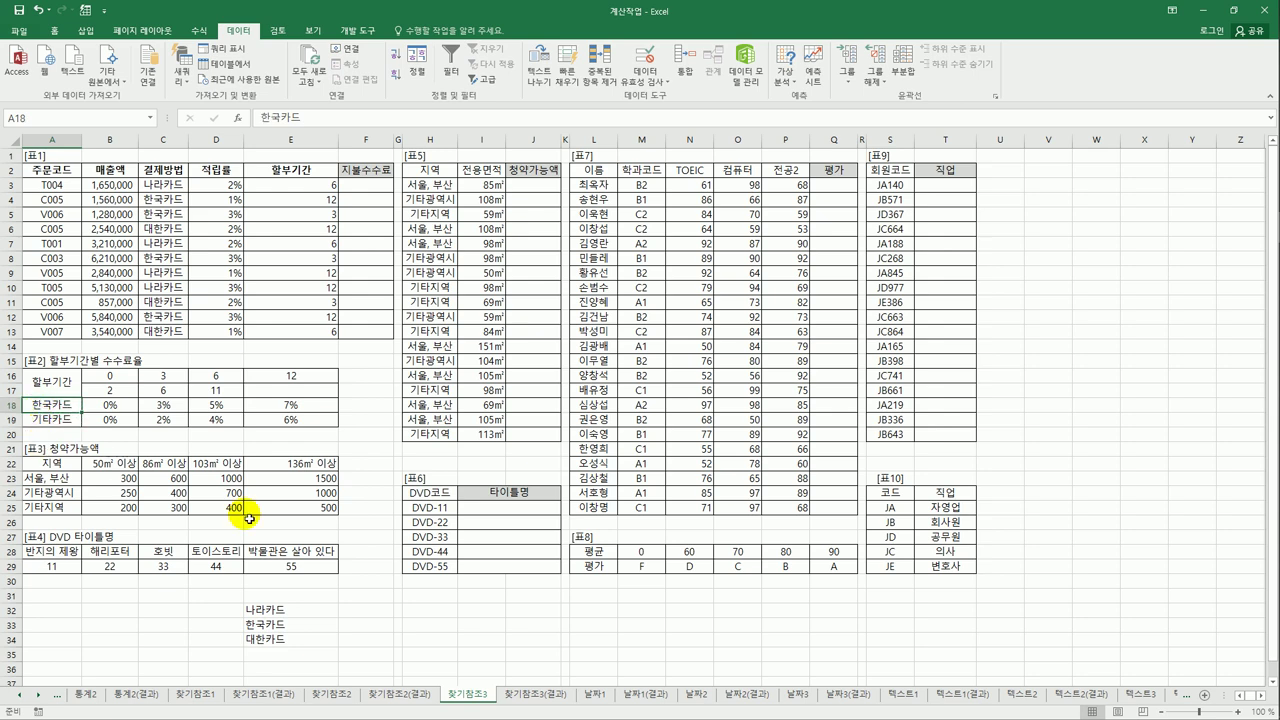
left_click_drag(305, 609, 312, 641)
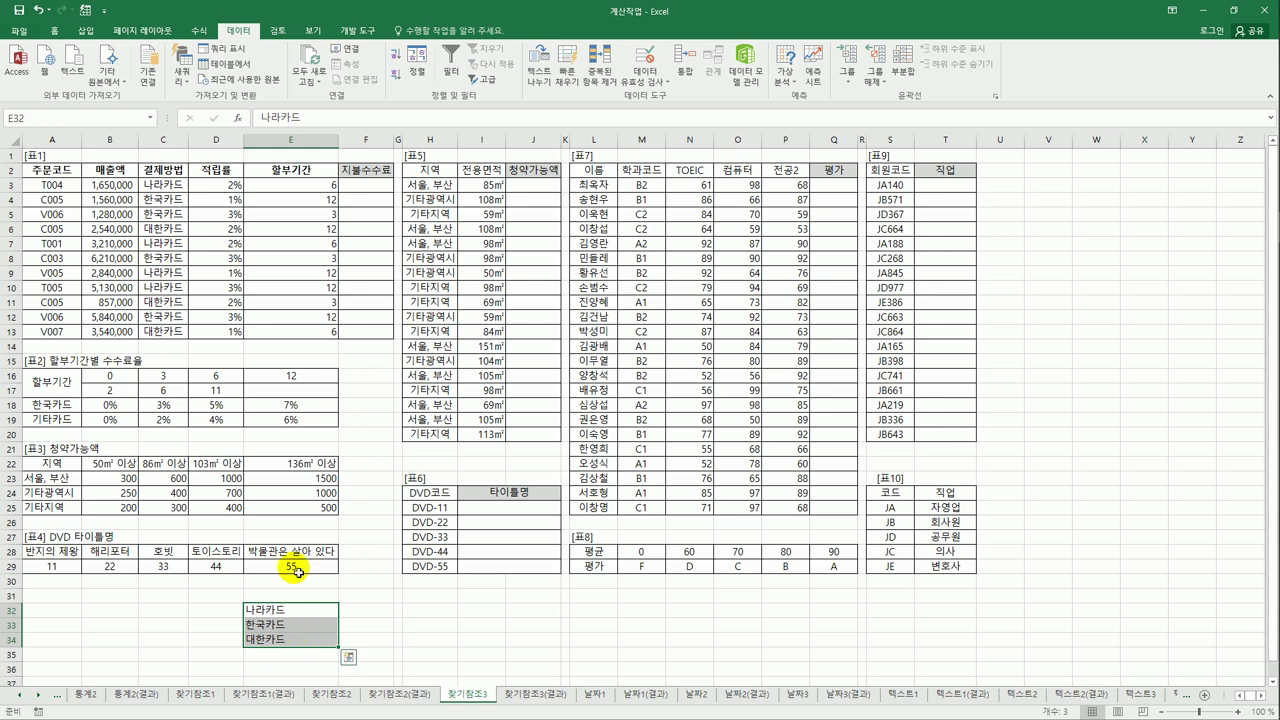
left_click(397, 77)
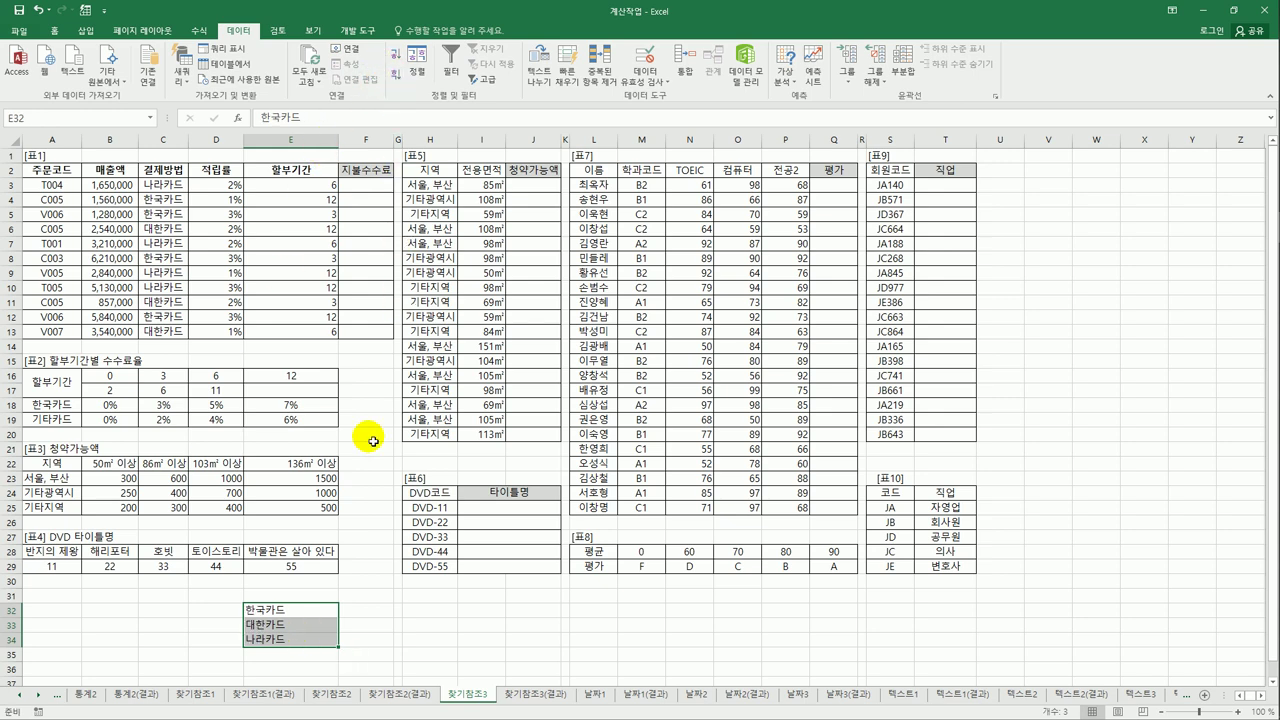
Compare the sorted helper card list with the 한국카드 and 기타카드 rows of 표2
left_click(285, 625)
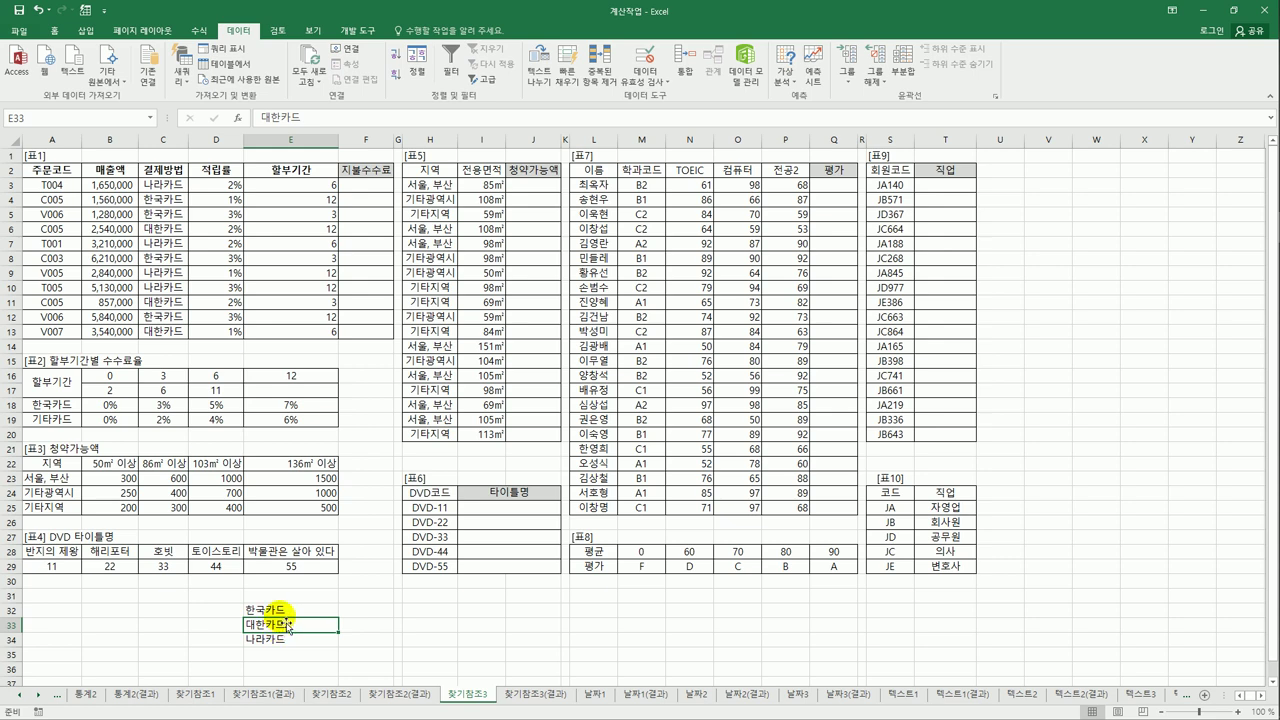
left_click(286, 612)
left_click(287, 626)
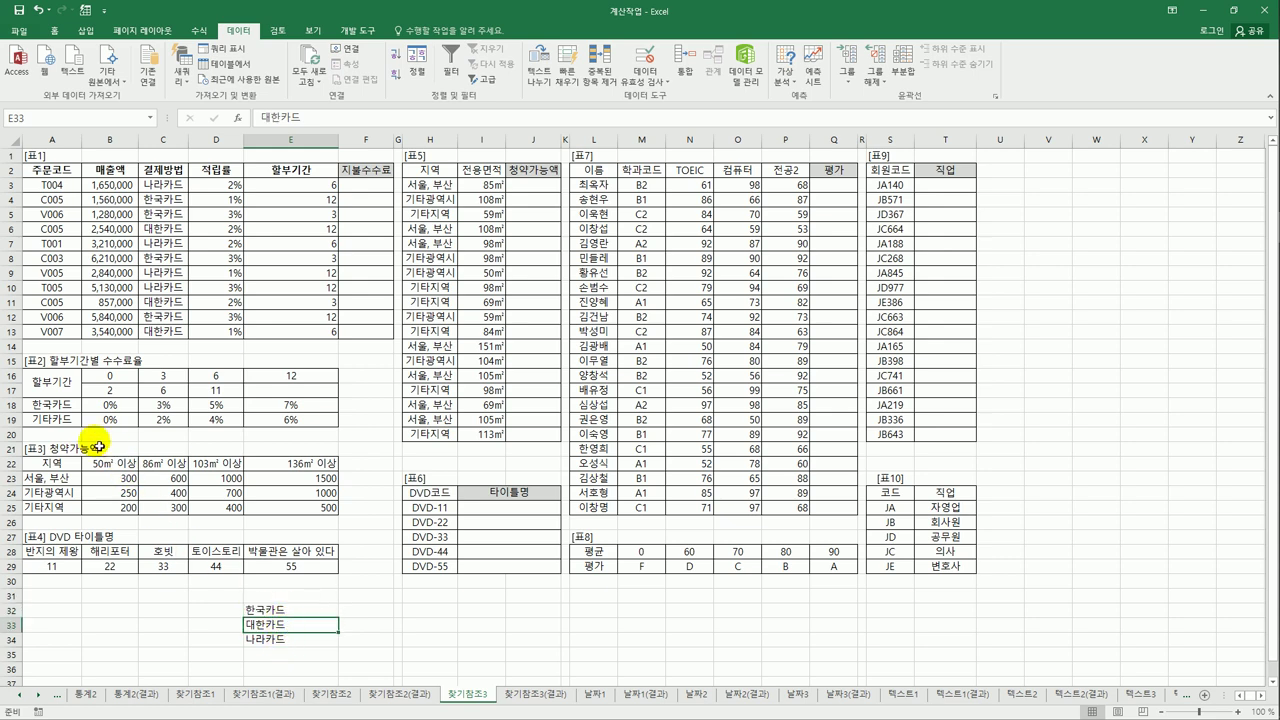
left_click_drag(52, 405, 309, 406)
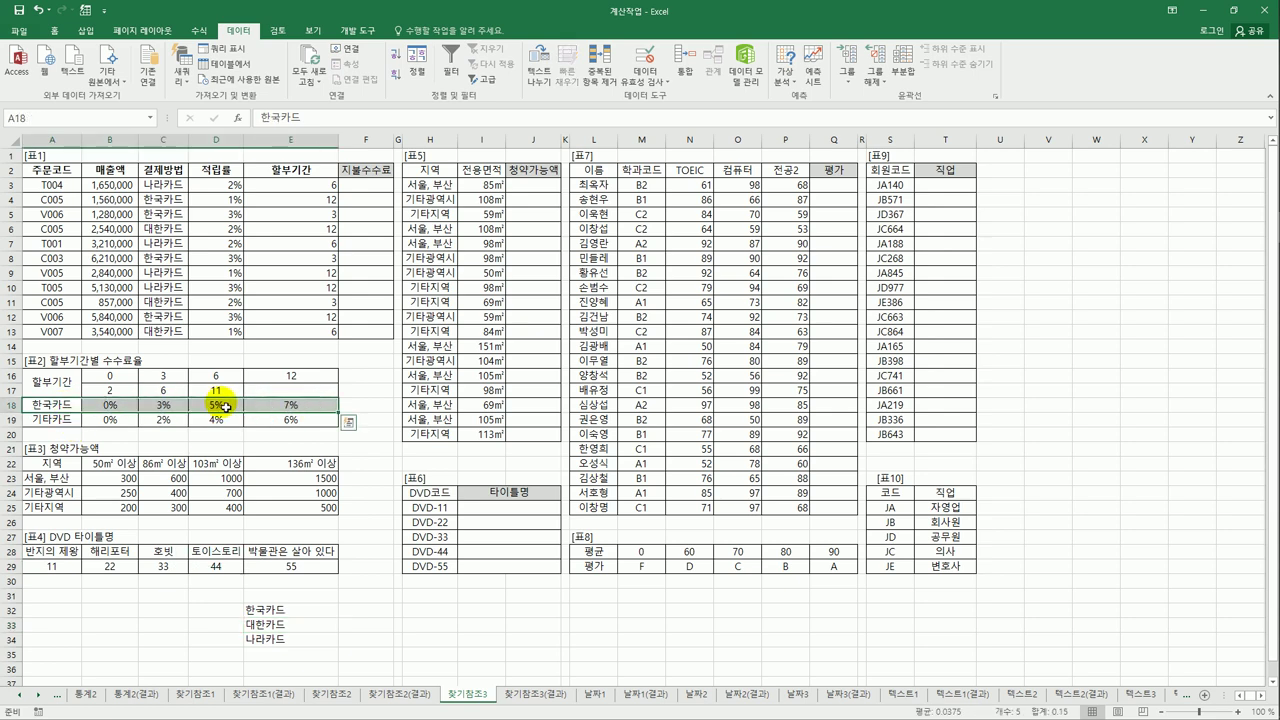
left_click_drag(57, 419, 278, 426)
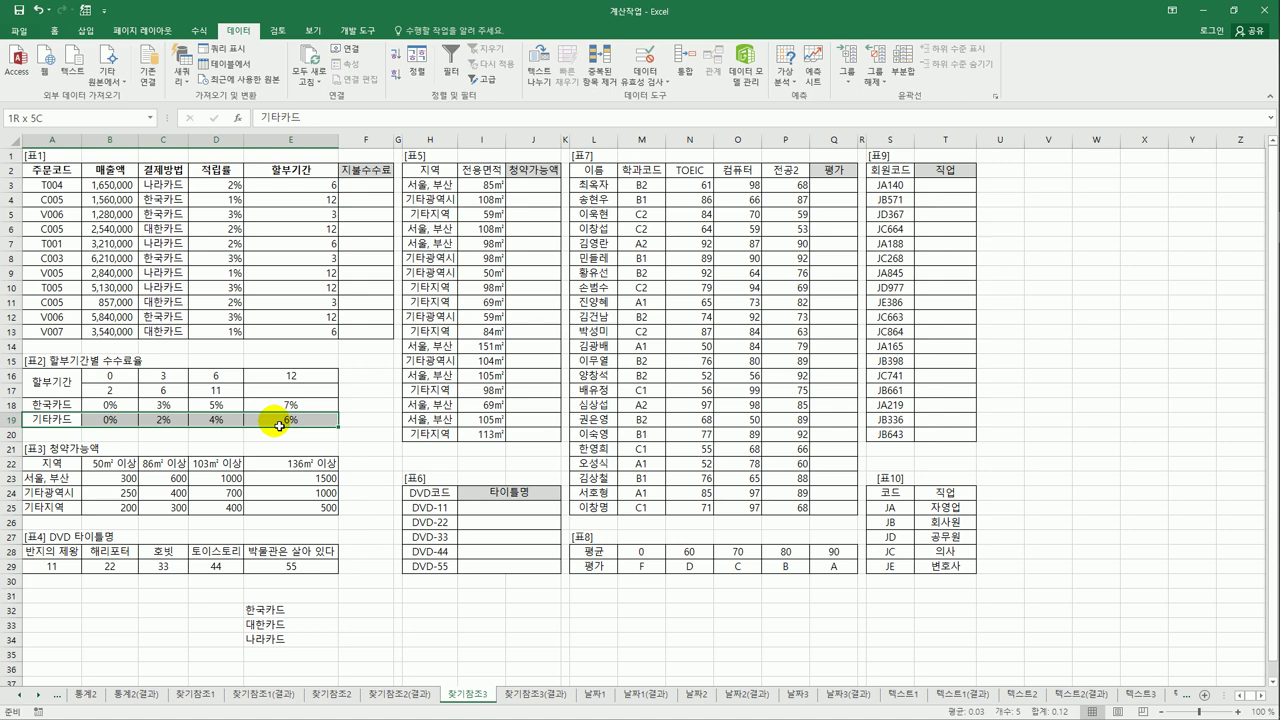
Start a MATCH formula in F3 with the payment method in C3 as the lookup value
left_click(355, 185)
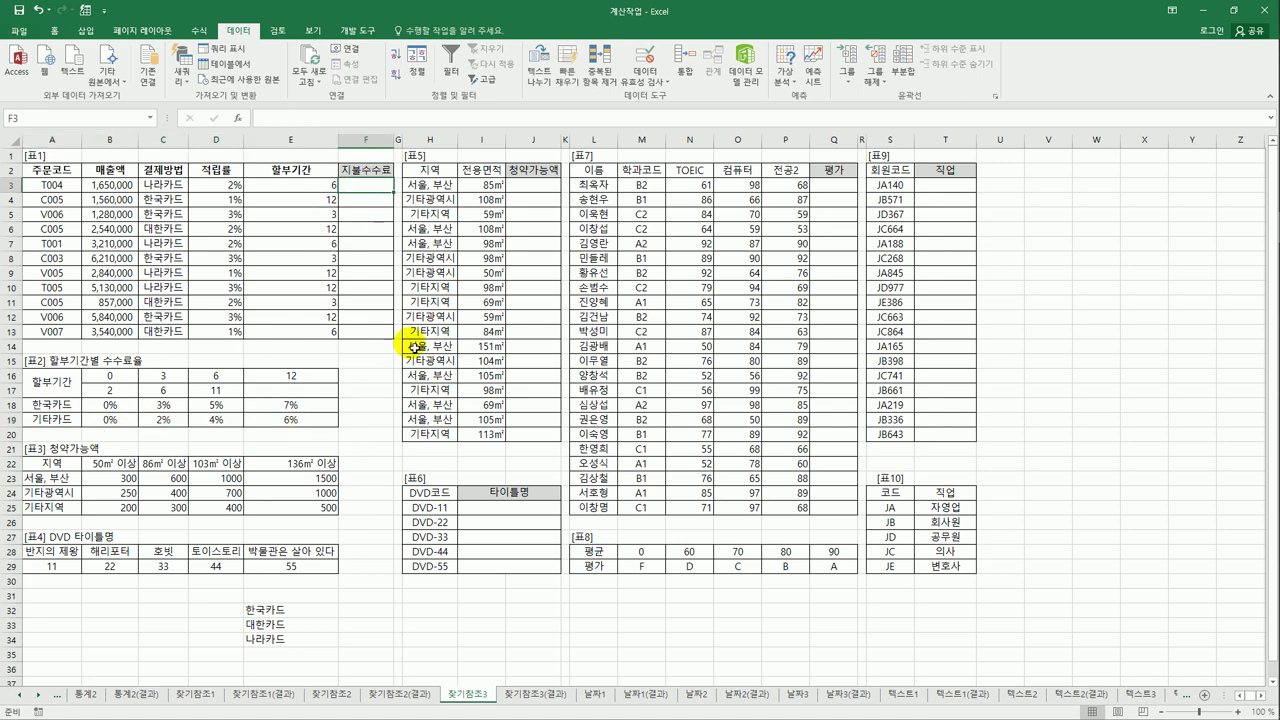
type("=")
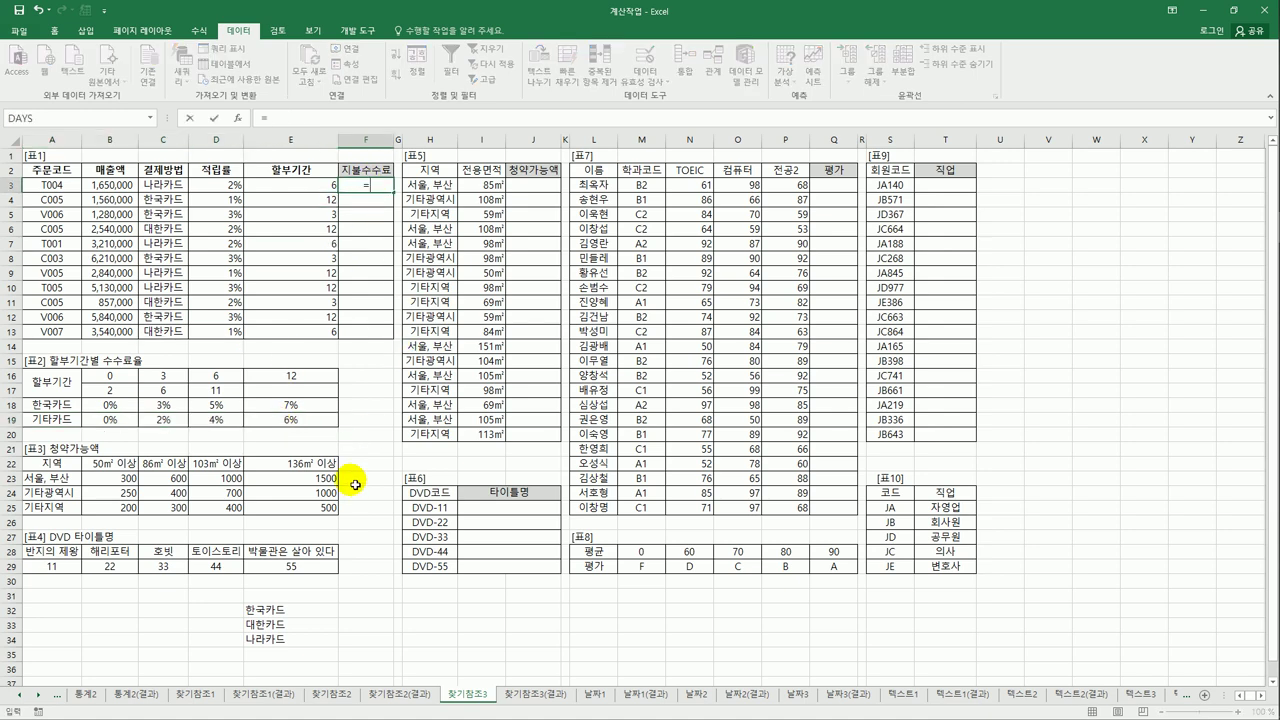
type("MATCH(")
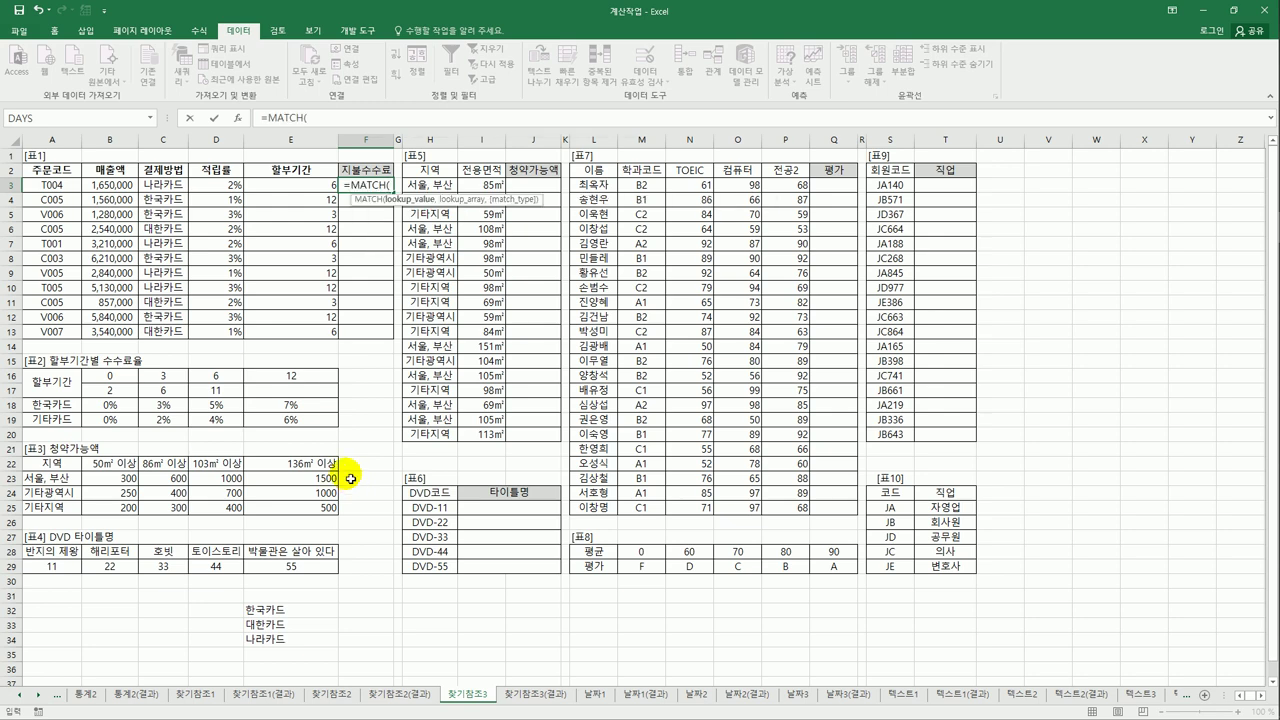
left_click(165, 190)
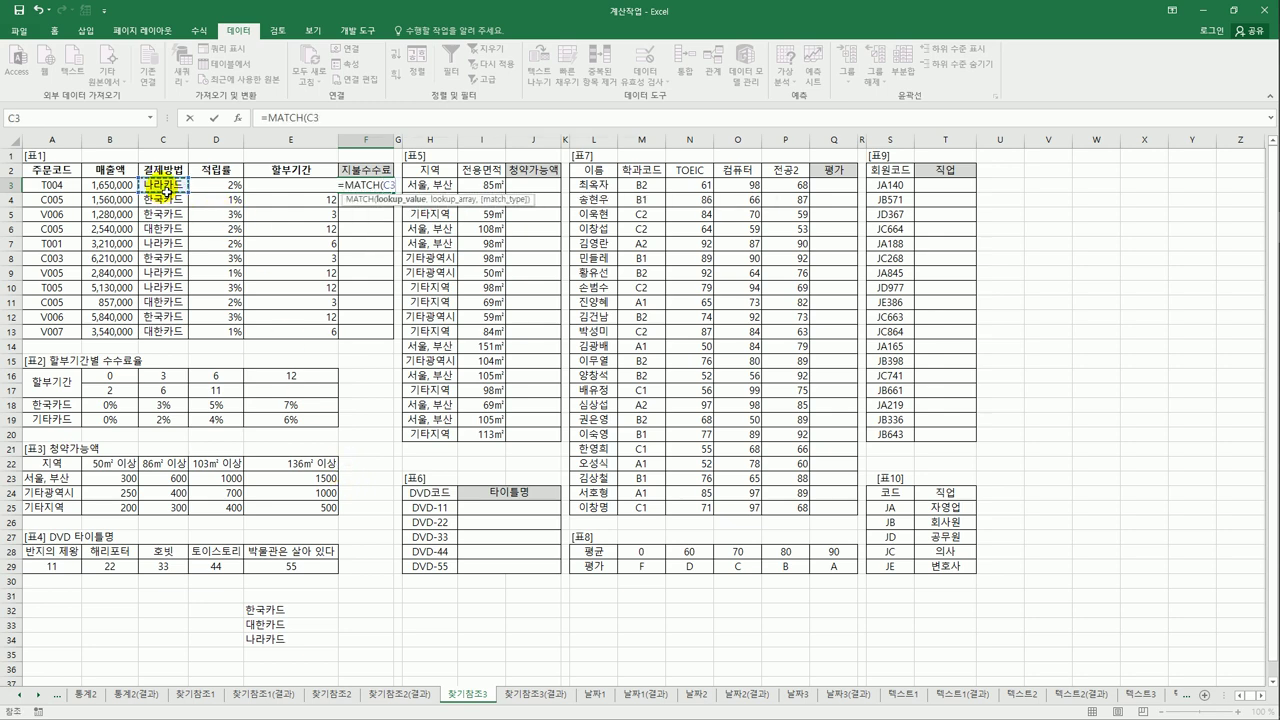
type(",")
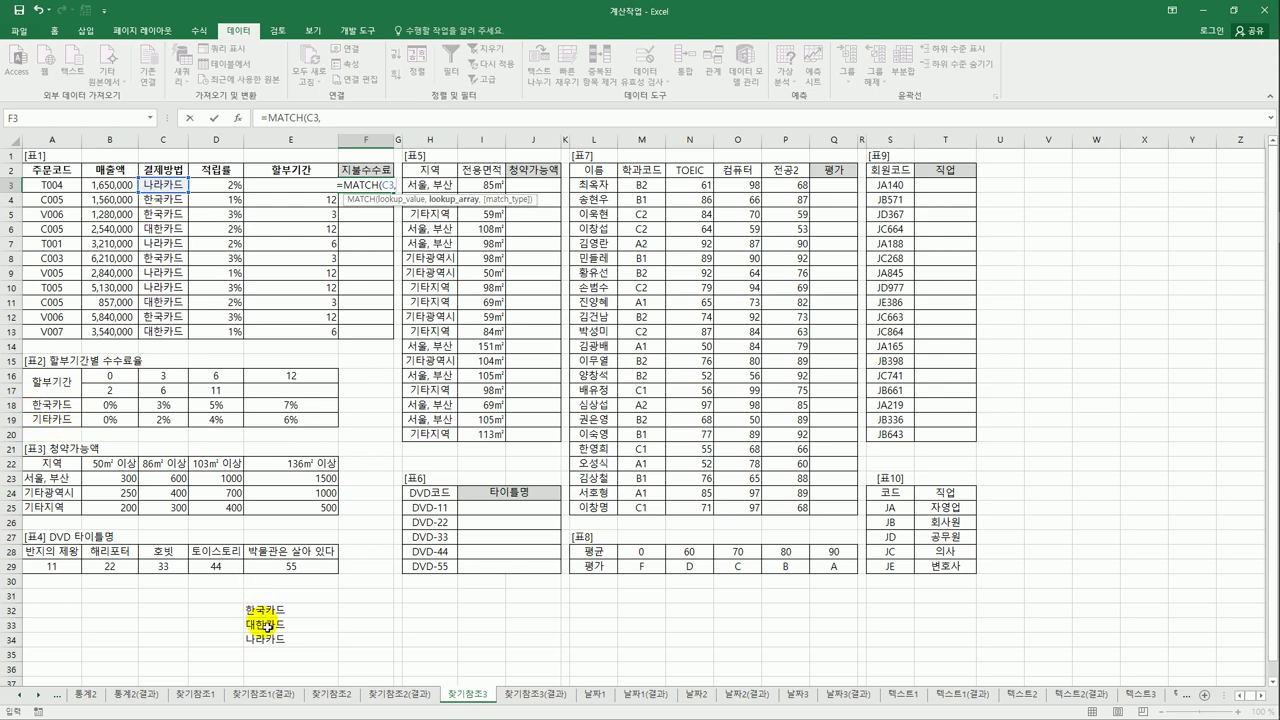
Complete the MATCH formula in F3 with the array {"한국카드","대한카드"} and match type -1, keeping F3 selected
type("{\"gk")
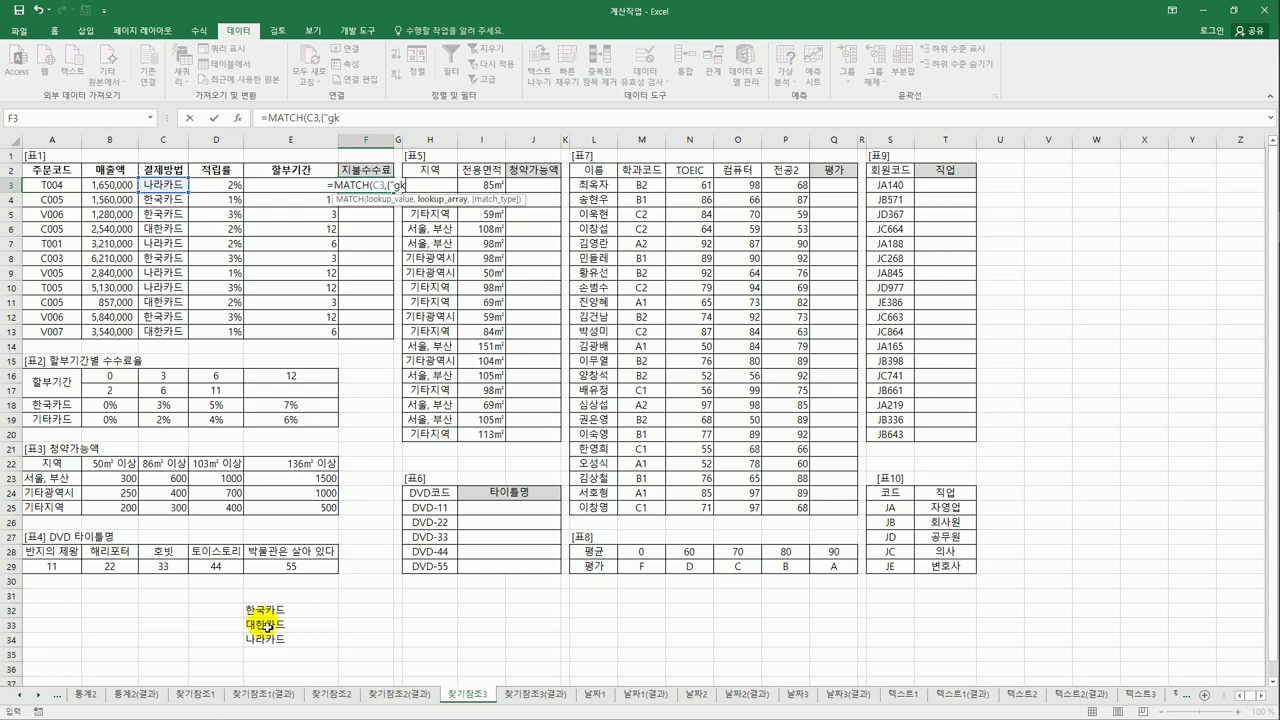
key("BackSpace")
key("BackSpace")
key("BackSpace")
type("한국")
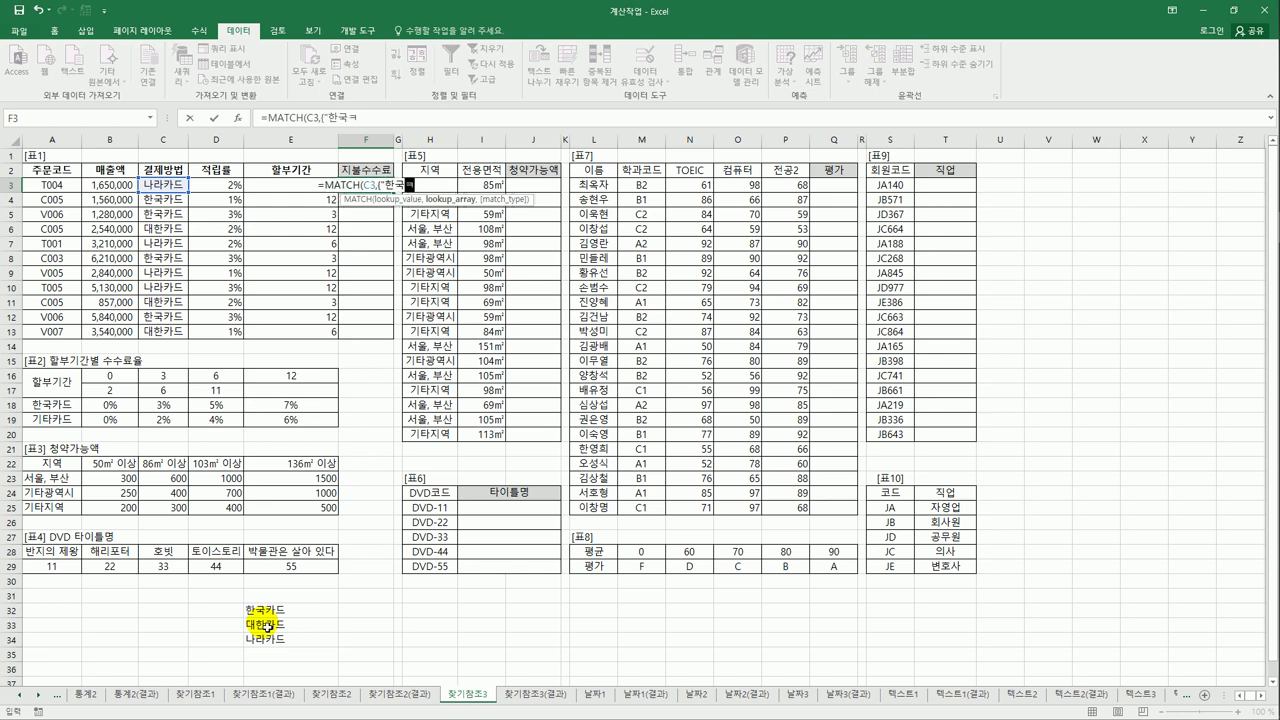
type("카드\",\"댕")
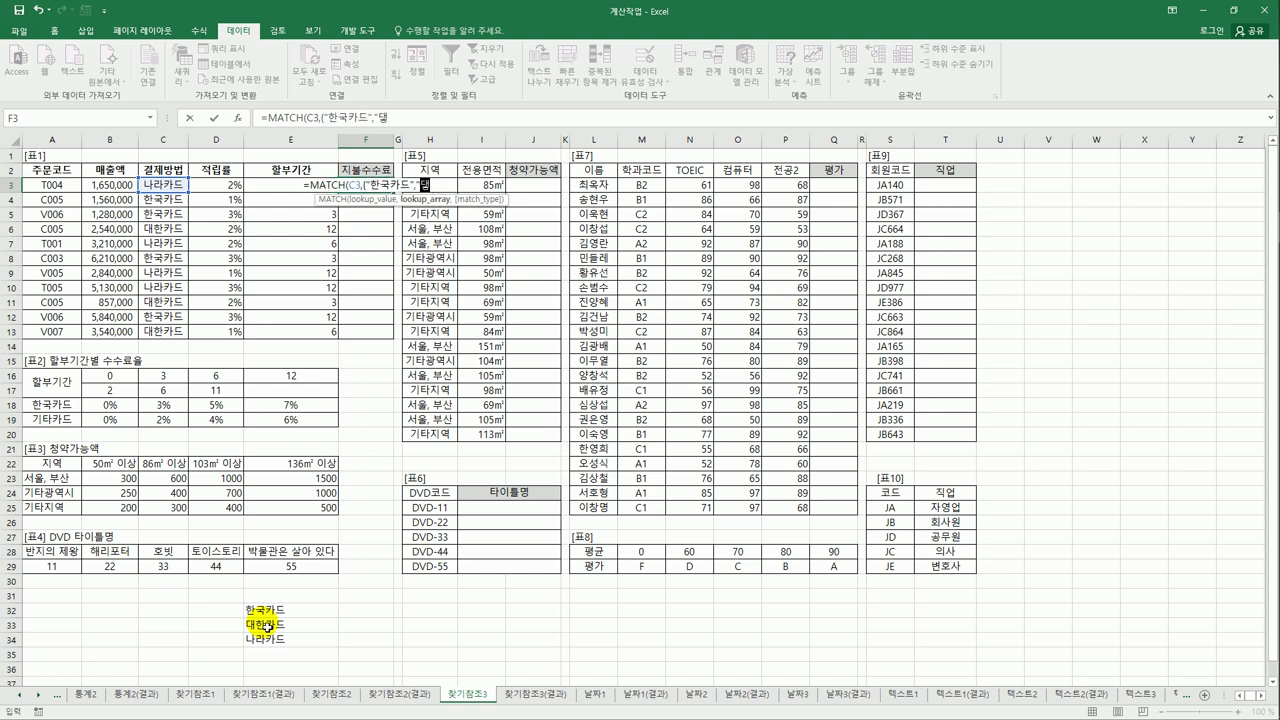
type("한카드\"")
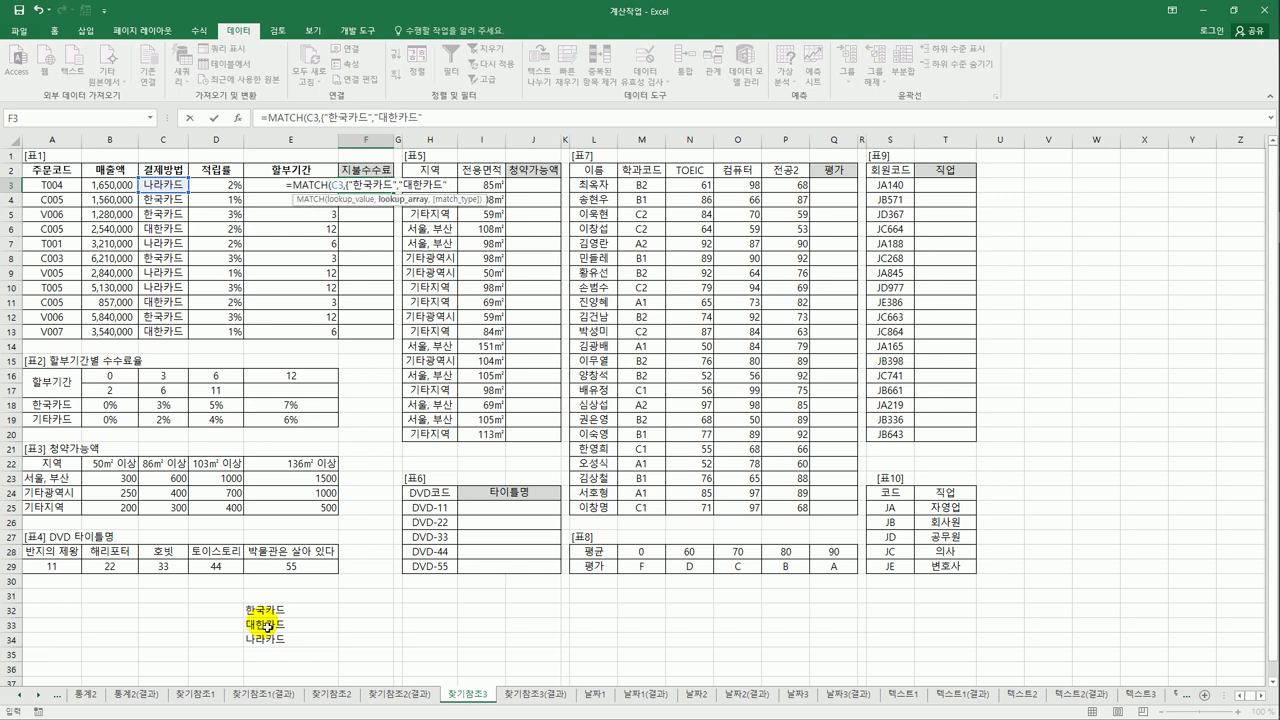
type("},")
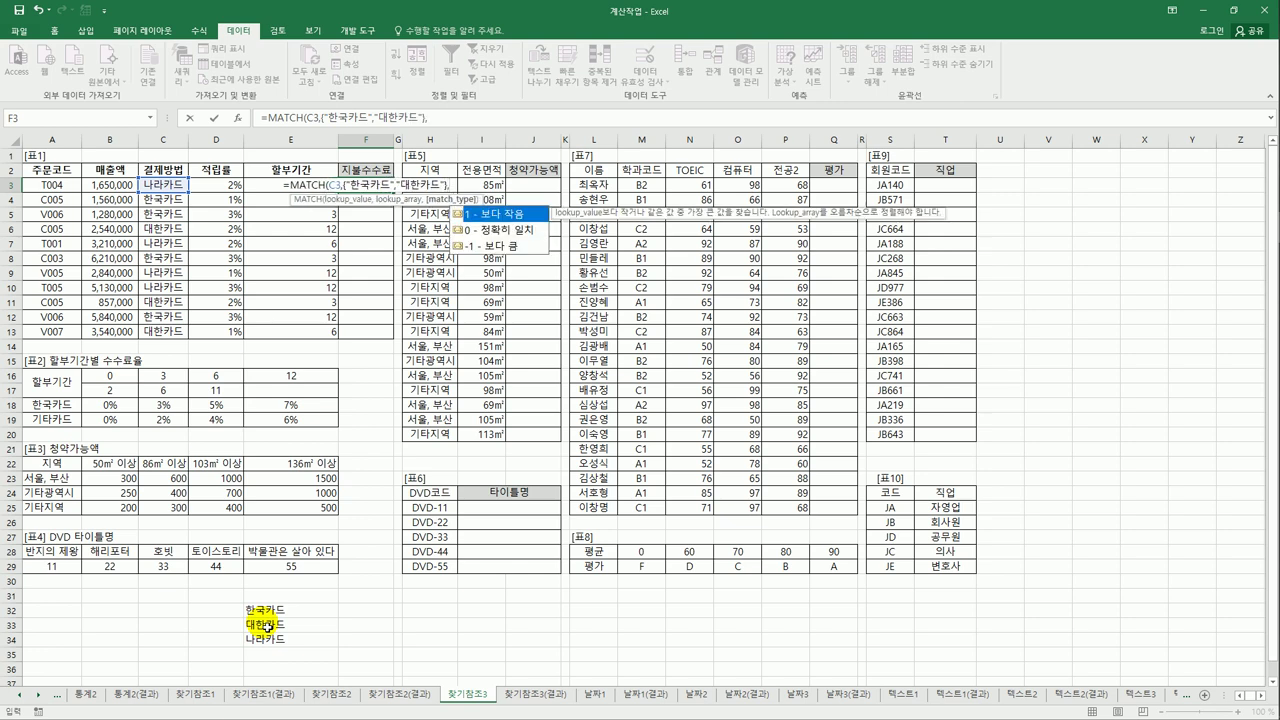
type("-1")
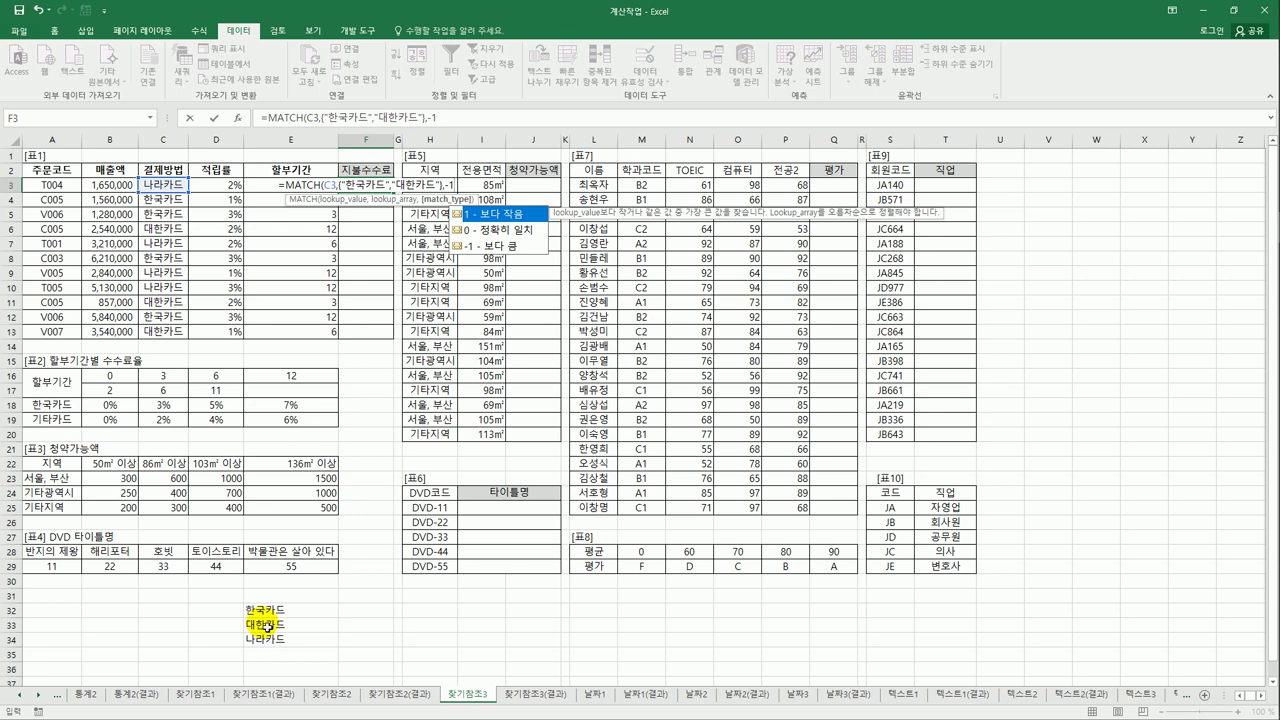
type(")")
key("ctrl+Return")
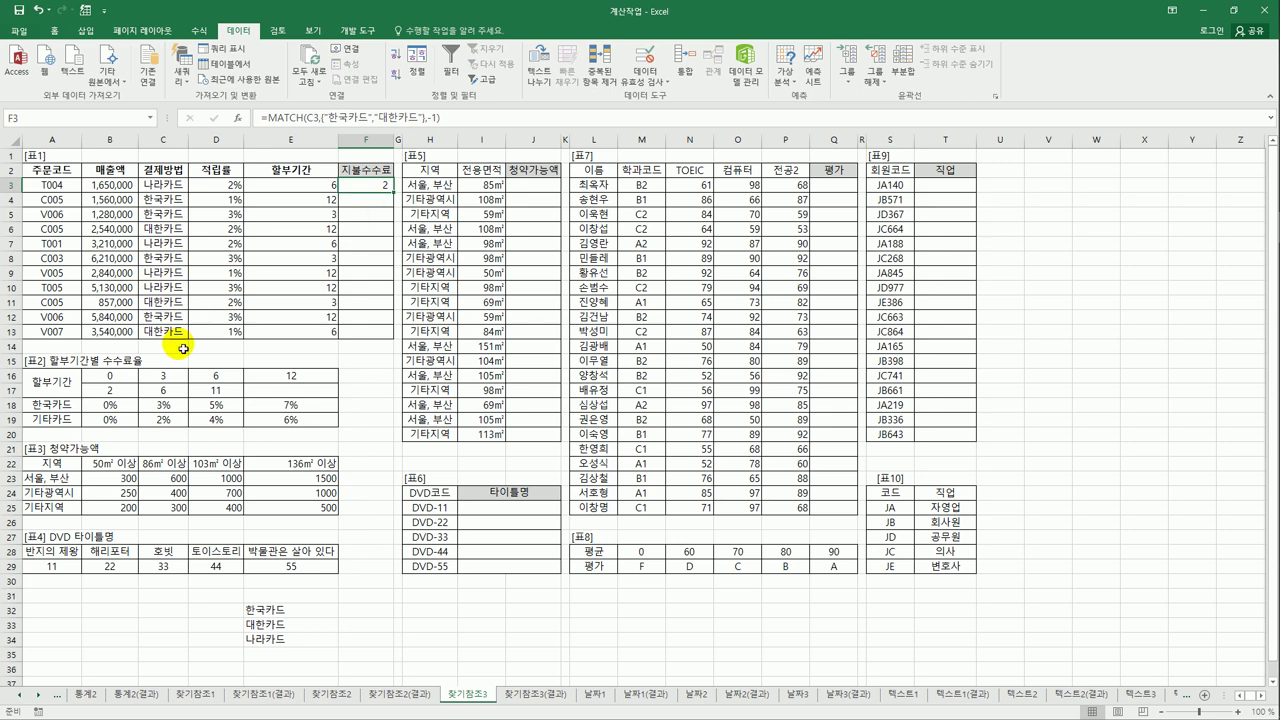
Check the MATCH result in F3 against the 한국카드 and 기타카드 rows and the fee rate range of 표2
left_click_drag(52, 404, 302, 413)
left_click_drag(38, 420, 299, 428)
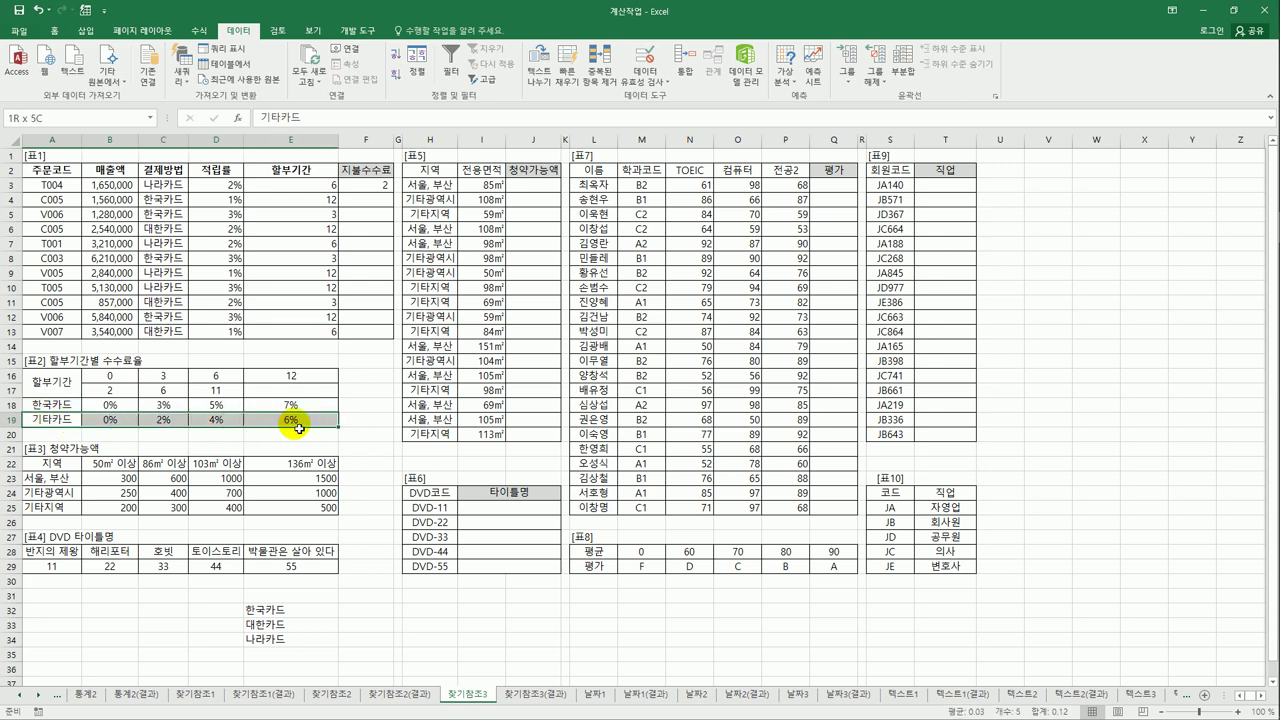
left_click_drag(117, 377, 296, 412)
left_click(384, 184)
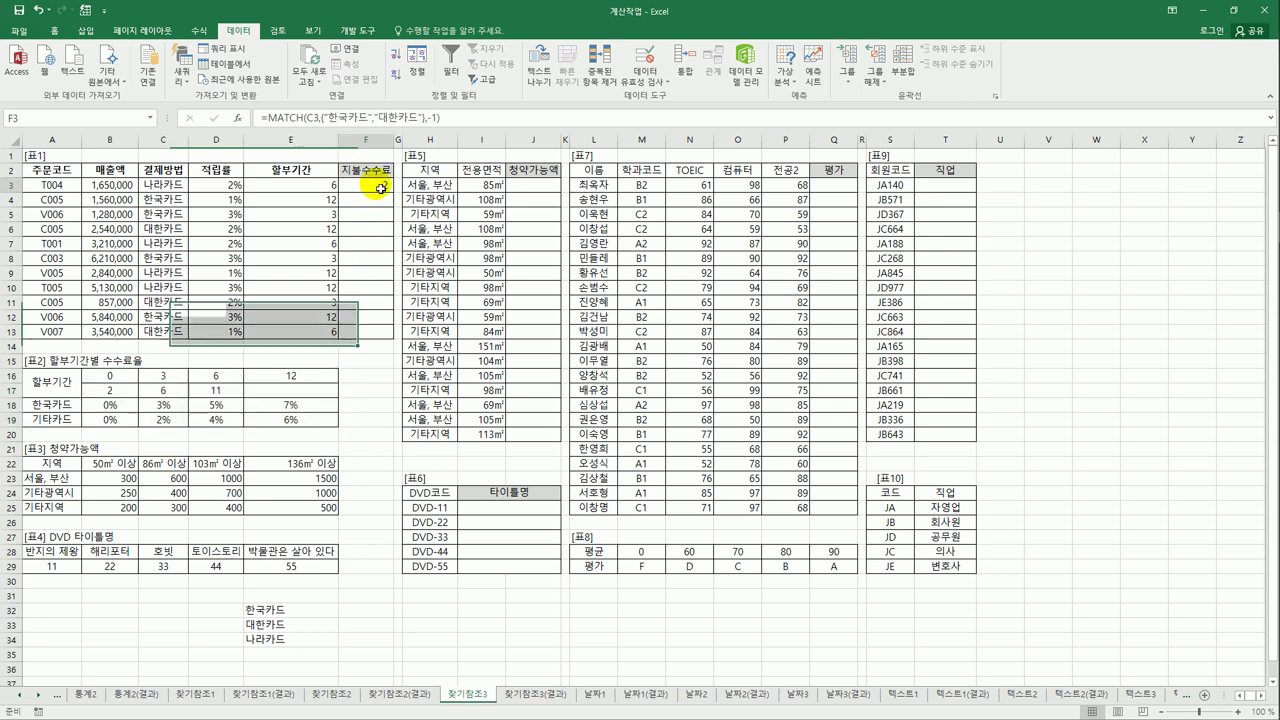
Add 2 to the MATCH formula in F3 and keep the cell selected
left_click(450, 119)
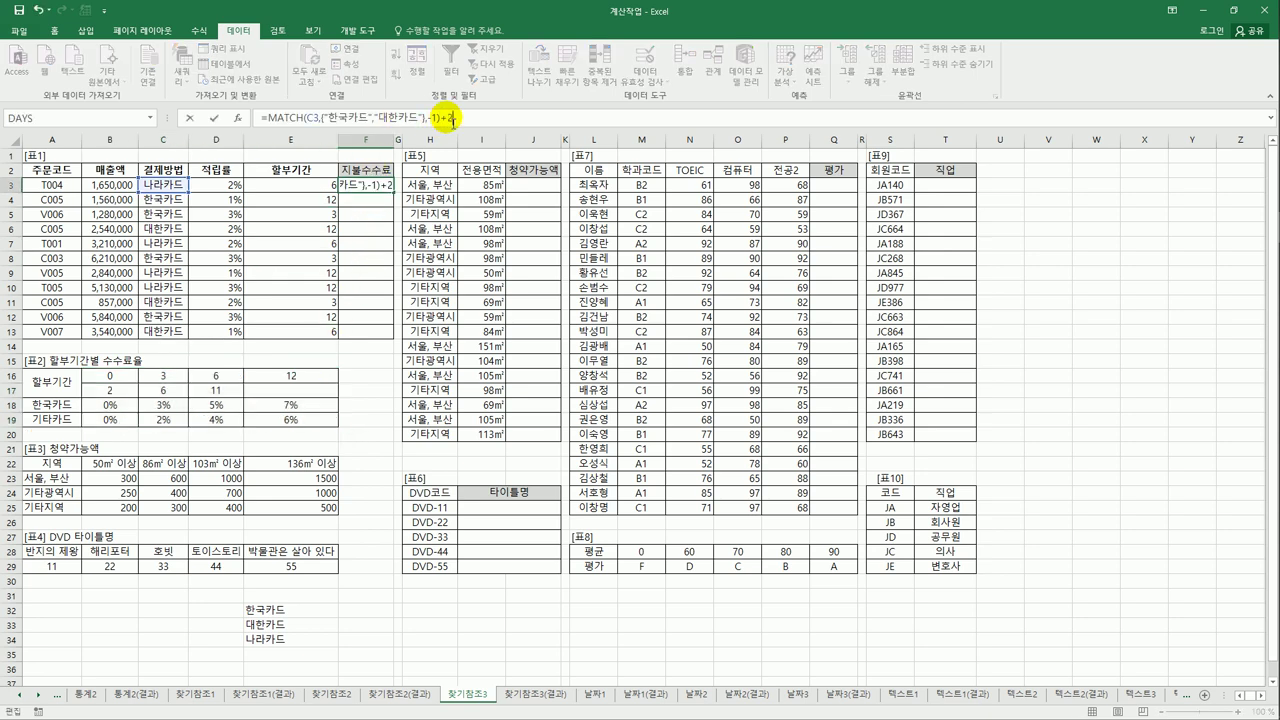
key("Return")
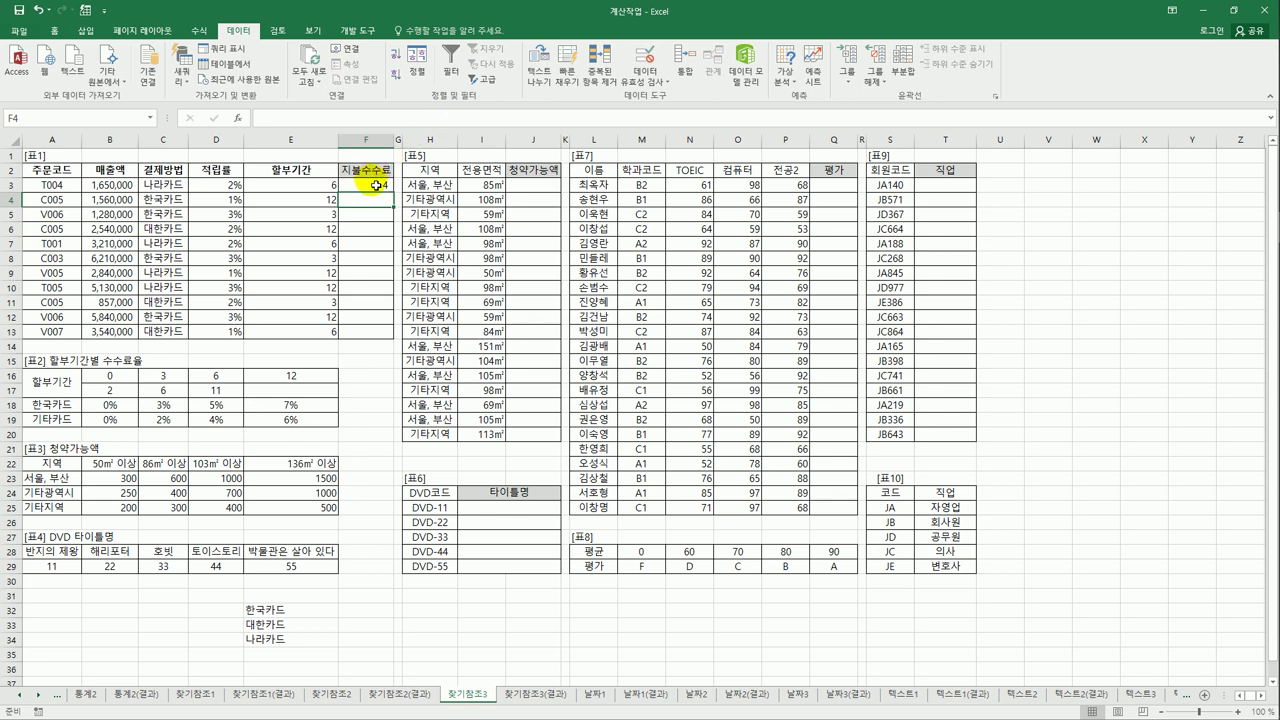
left_click(376, 185)
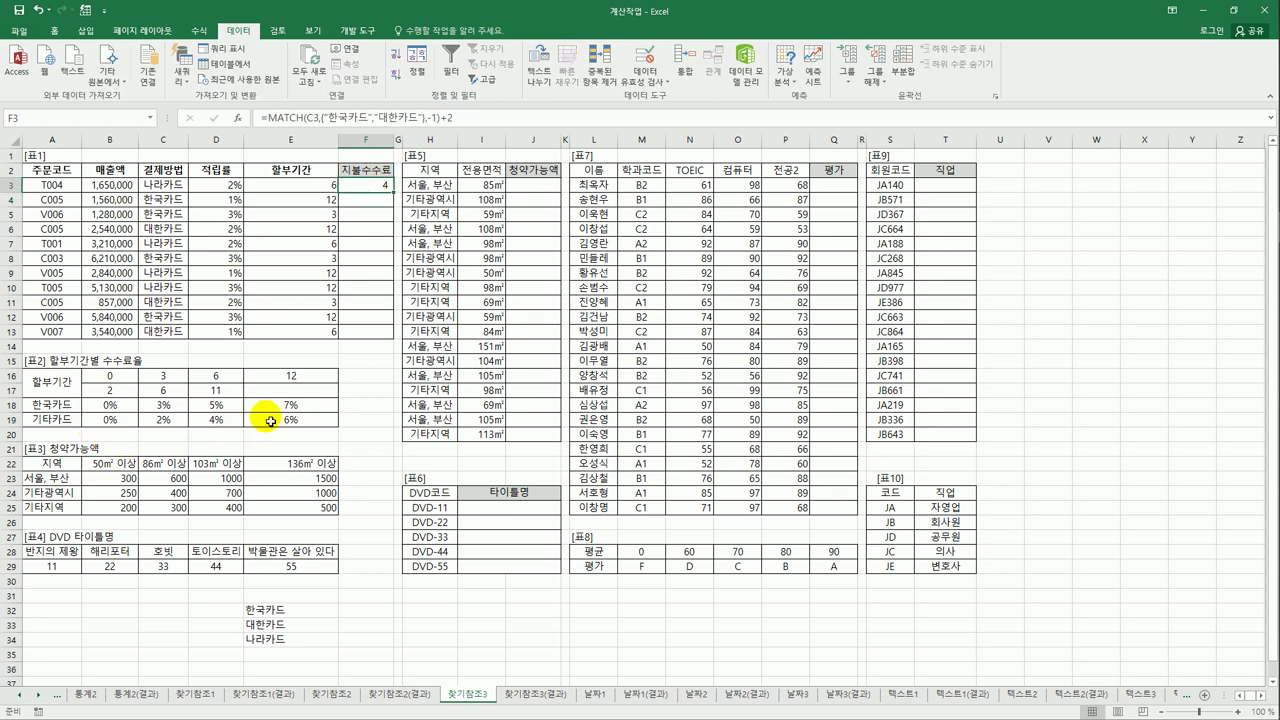
Wrap the F3 formula in HLOOKUP with E3 as lookup value, $B$16:$E$19 as table, and the MATCH expression plus 2 as row index
left_click(277, 120)
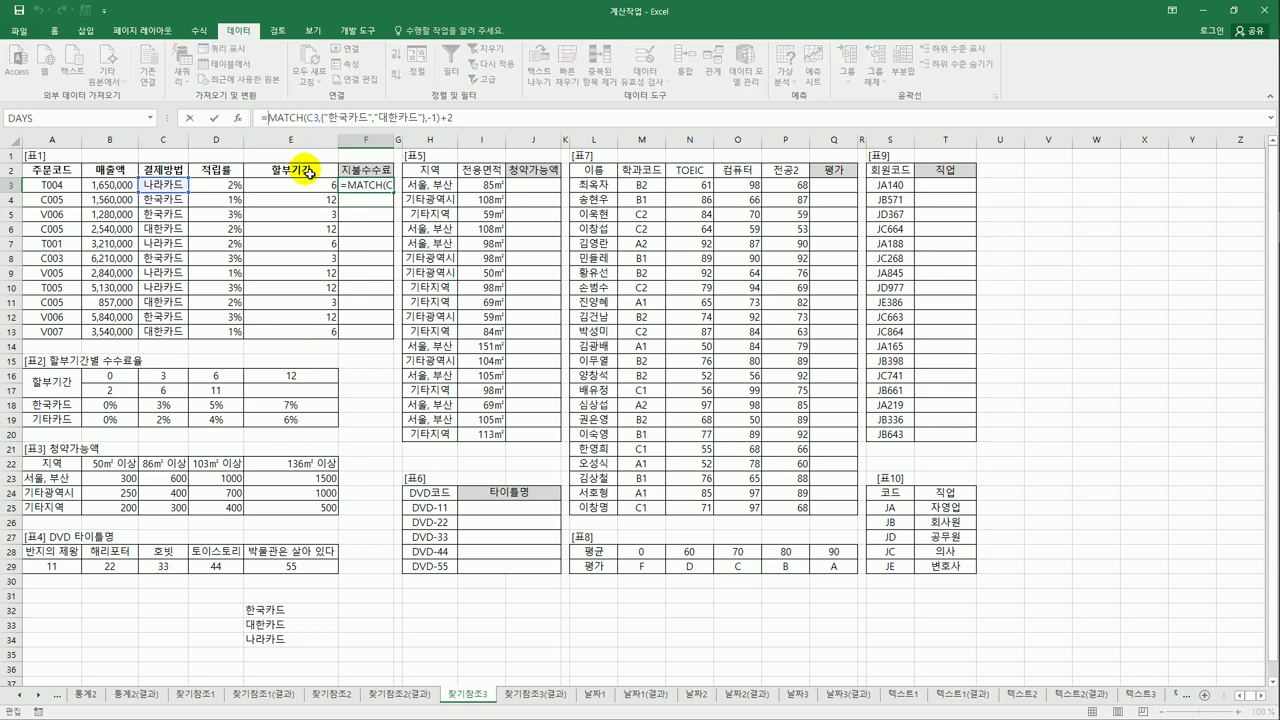
key("Insert")
type("HLOOKUP(")
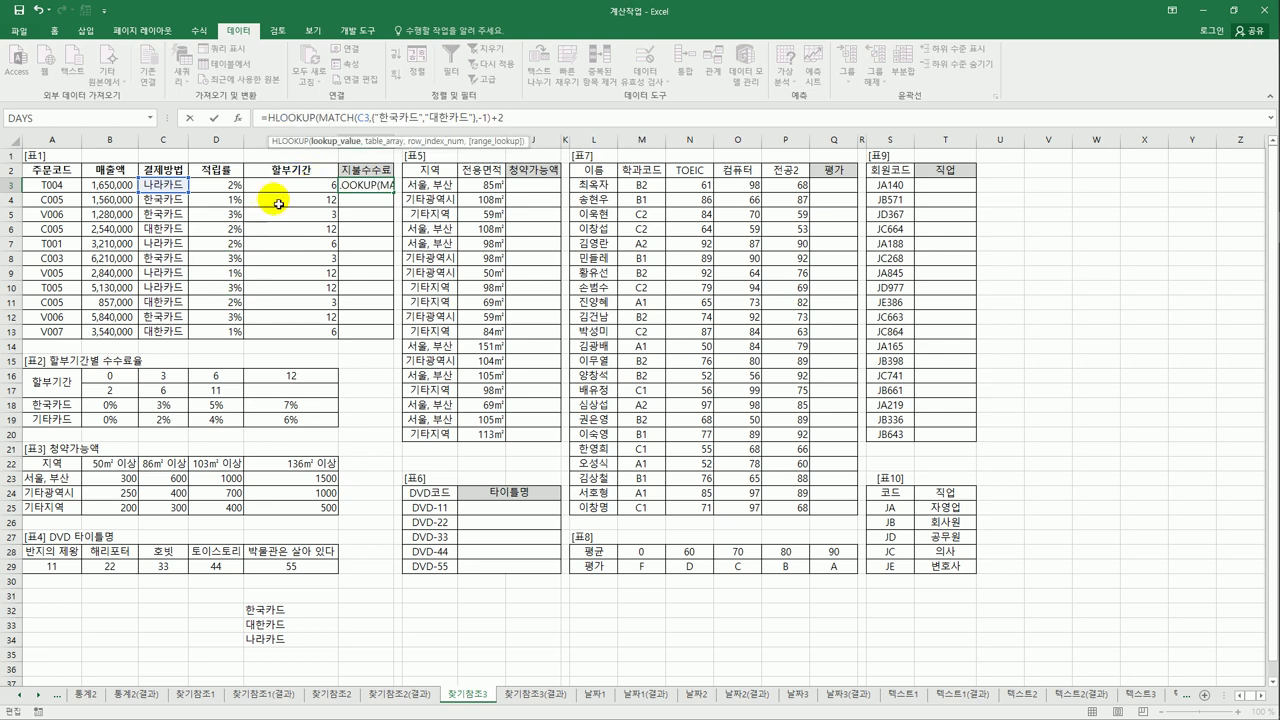
left_click(284, 186)
type(",")
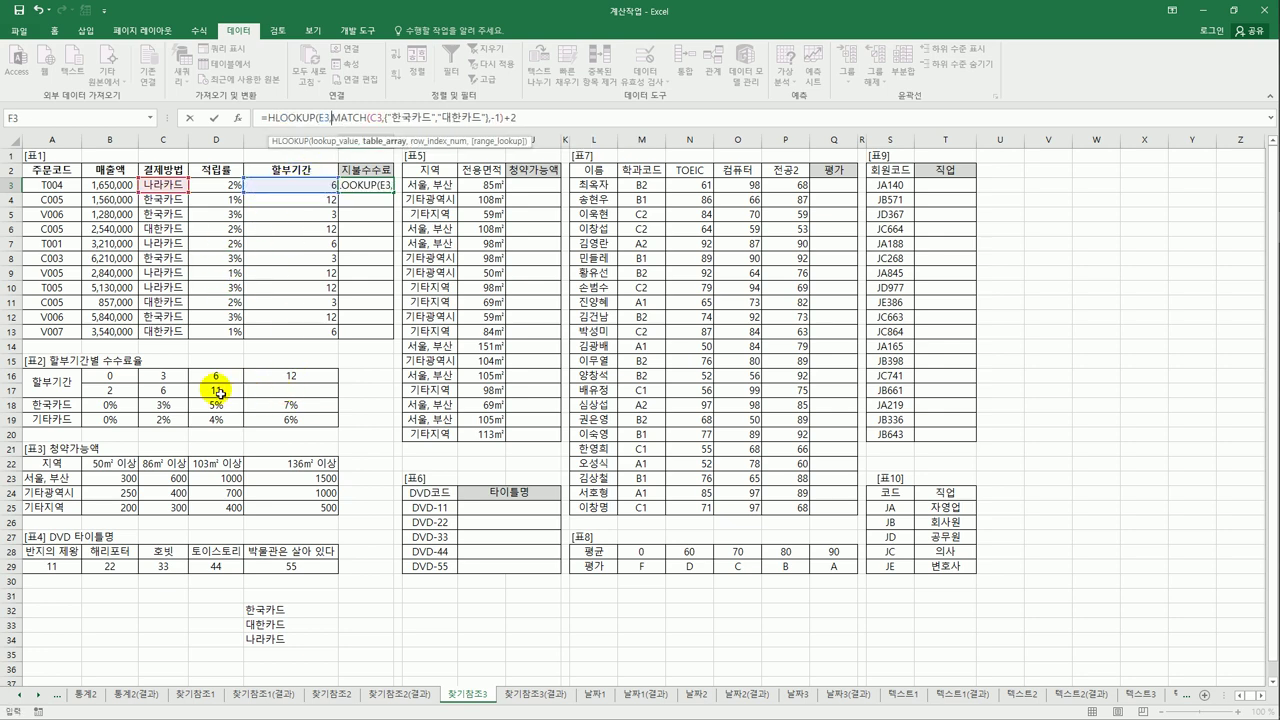
left_click_drag(122, 376, 276, 419)
key("F4")
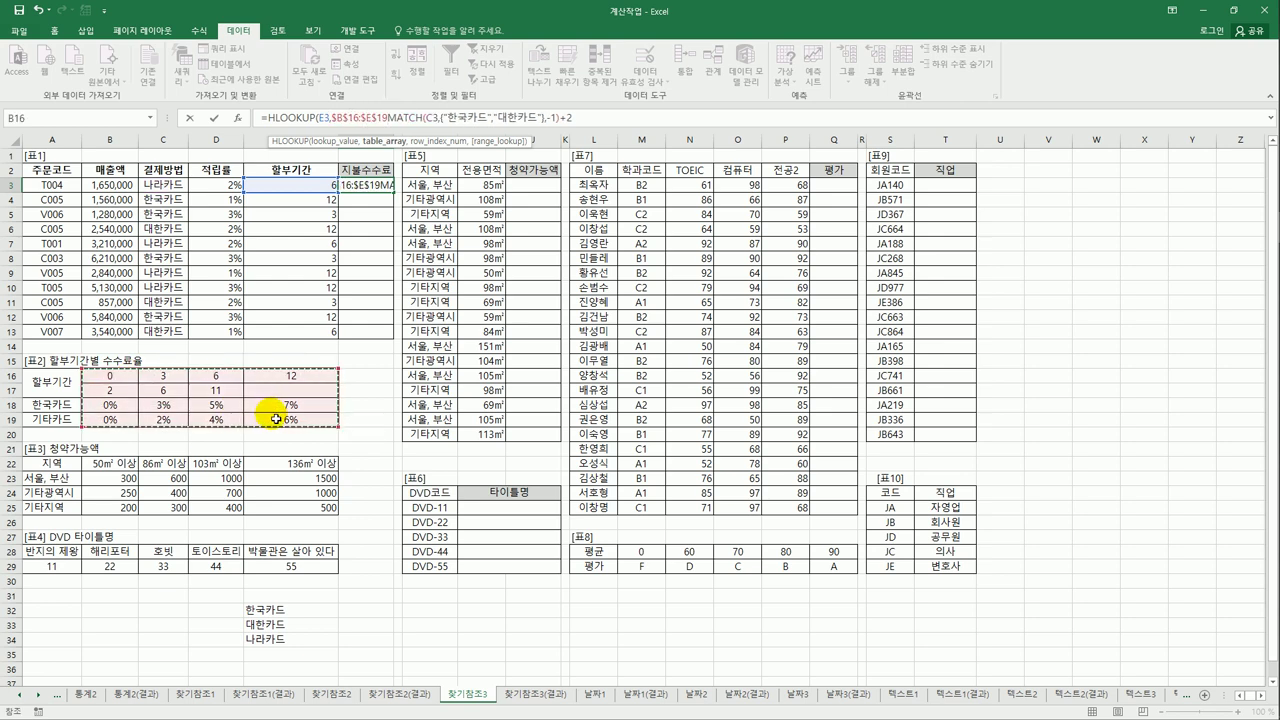
type(",")
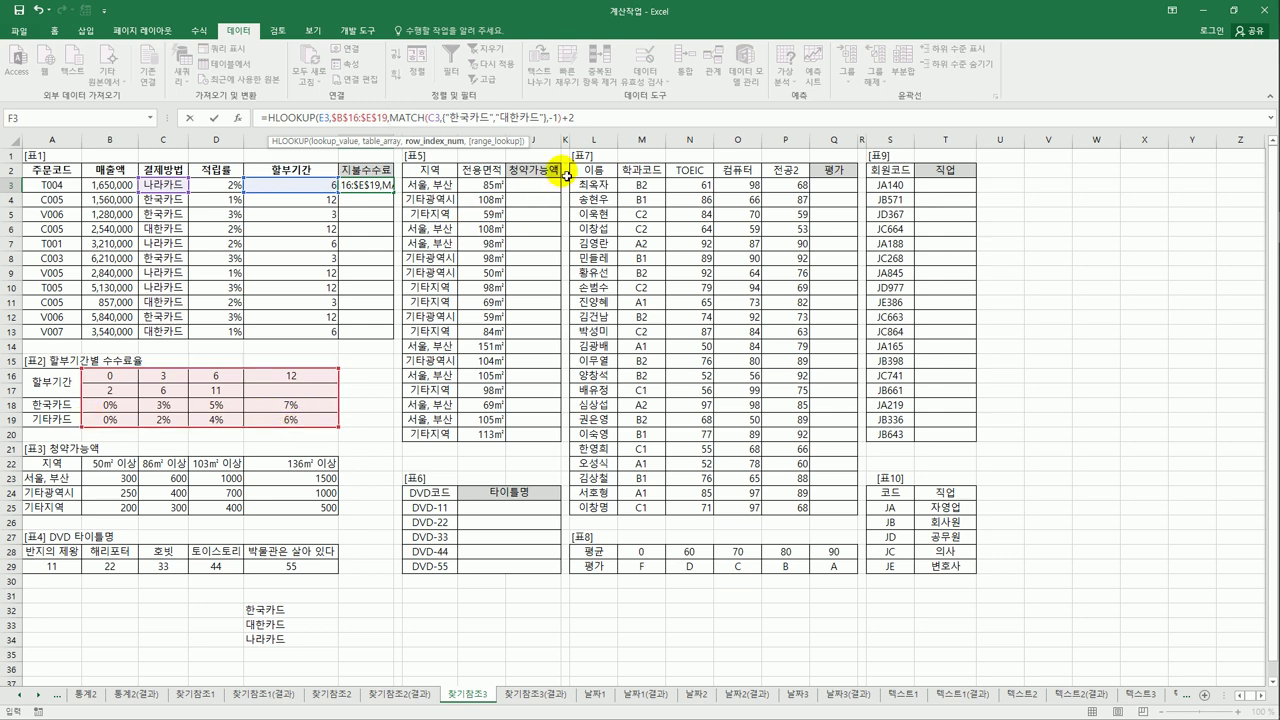
left_click(574, 118)
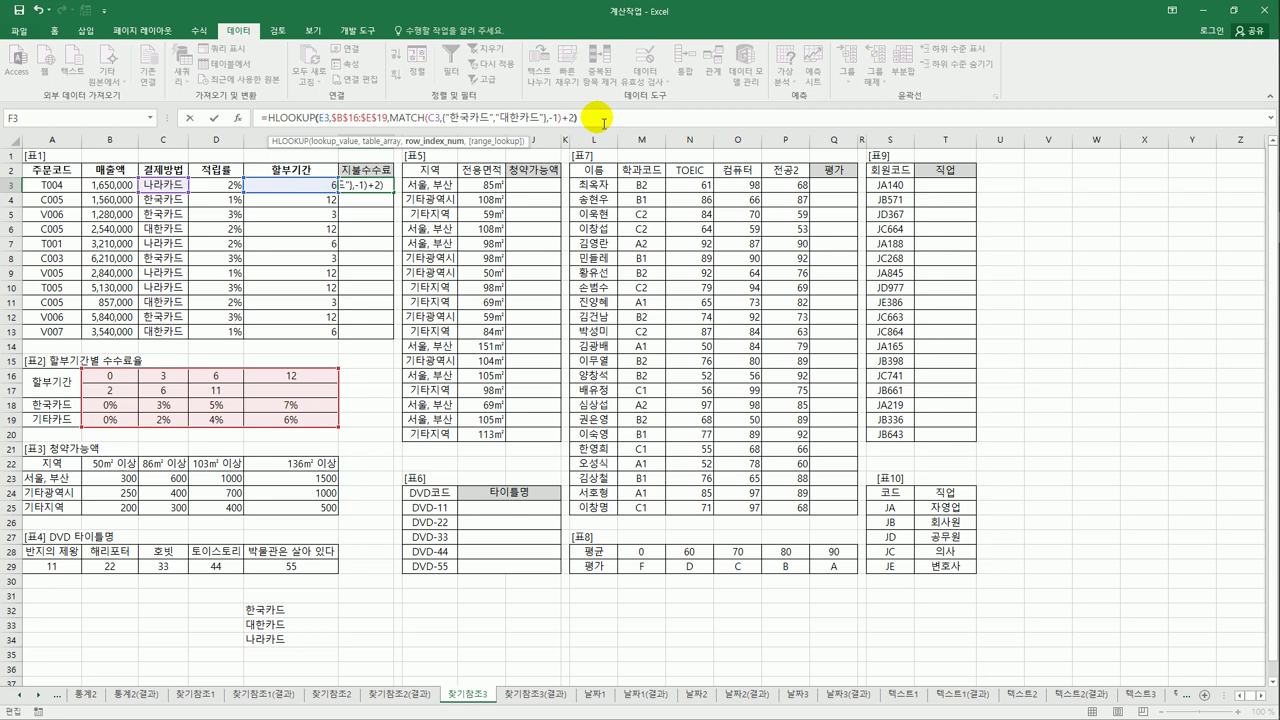
key("ctrl+Return")
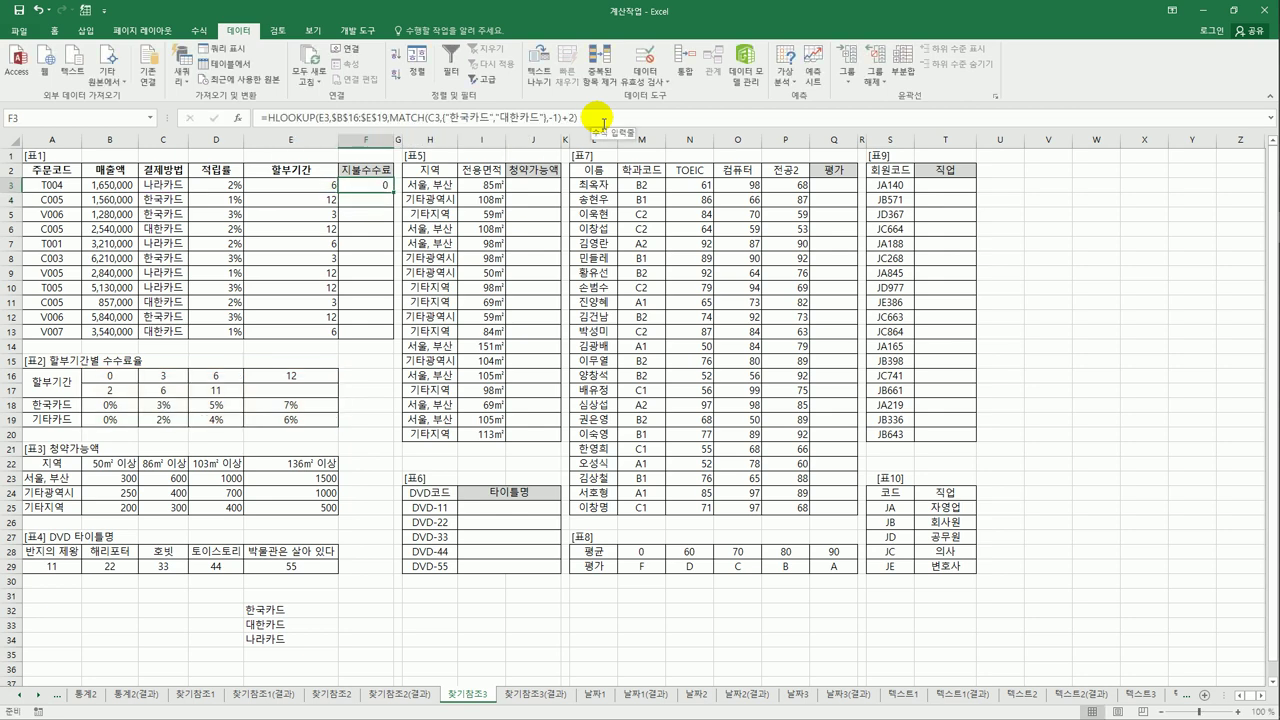
left_click(370, 246)
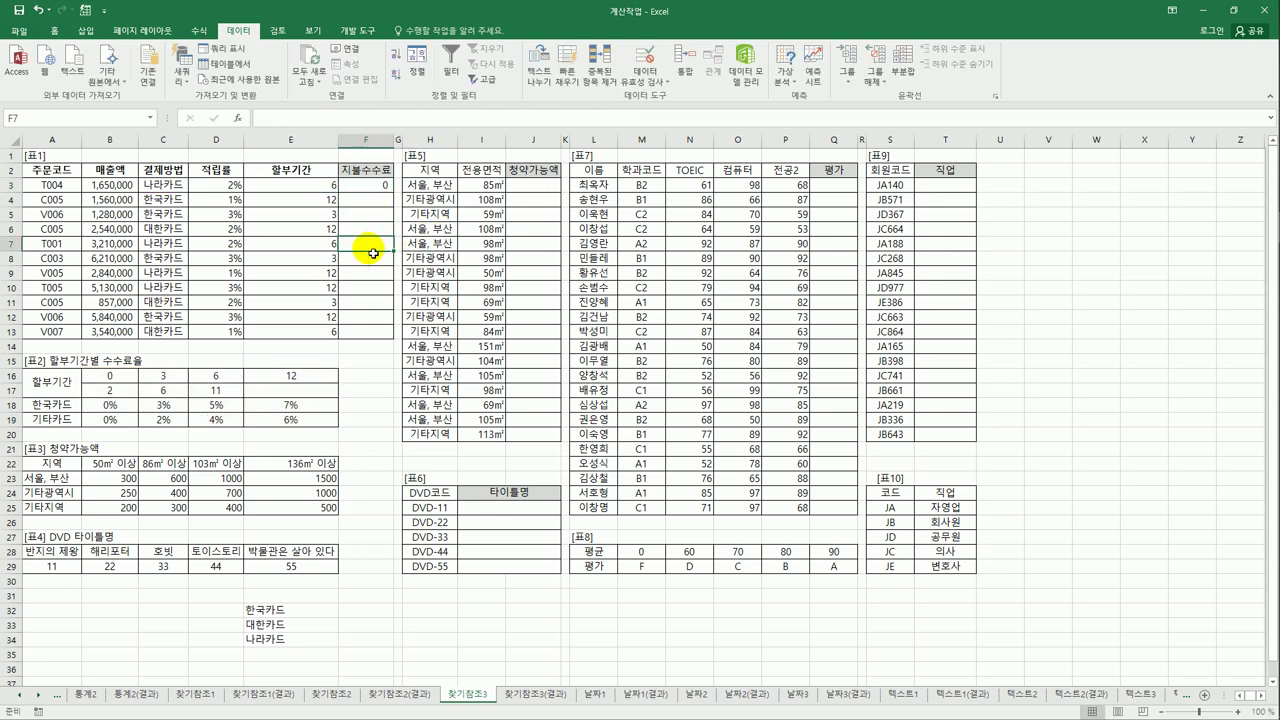
right_click(368, 250)
left_click(410, 475)
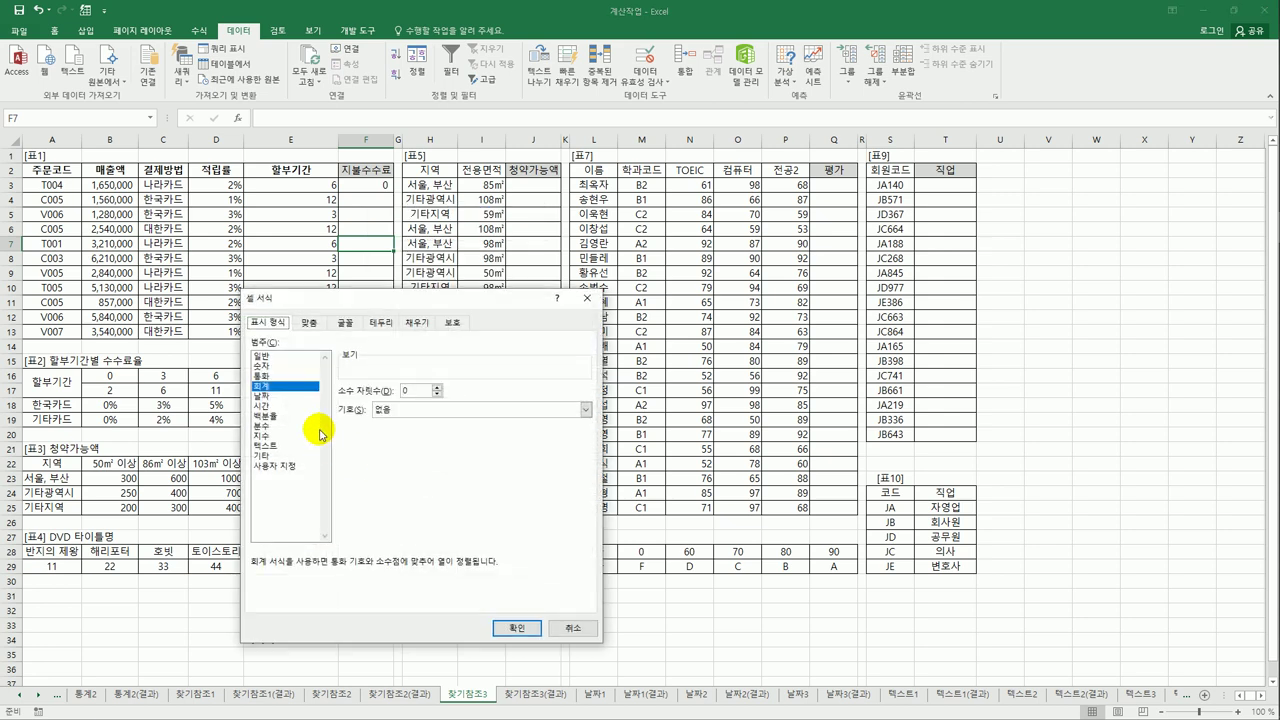
left_click(314, 386)
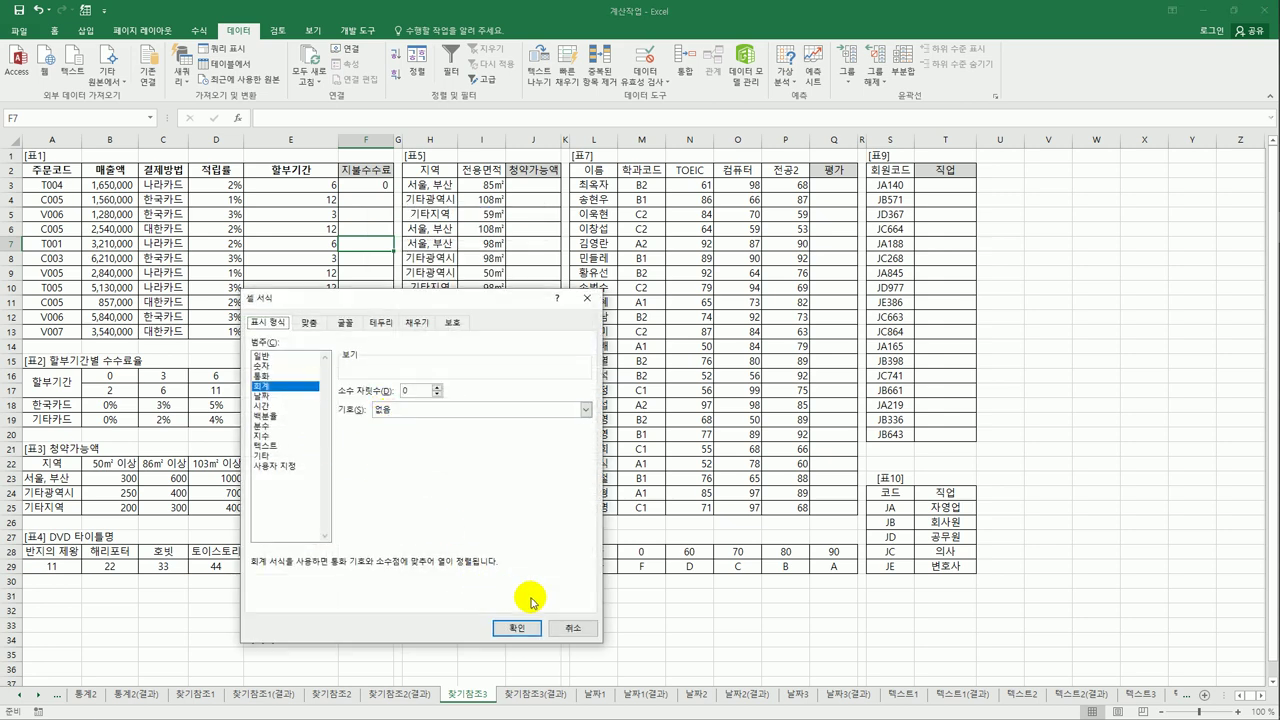
left_click(558, 628)
Format the HLOOKUP result in F3 as a percentage (백분율) with 0 decimal places
left_click(365, 186)
right_click(367, 185)
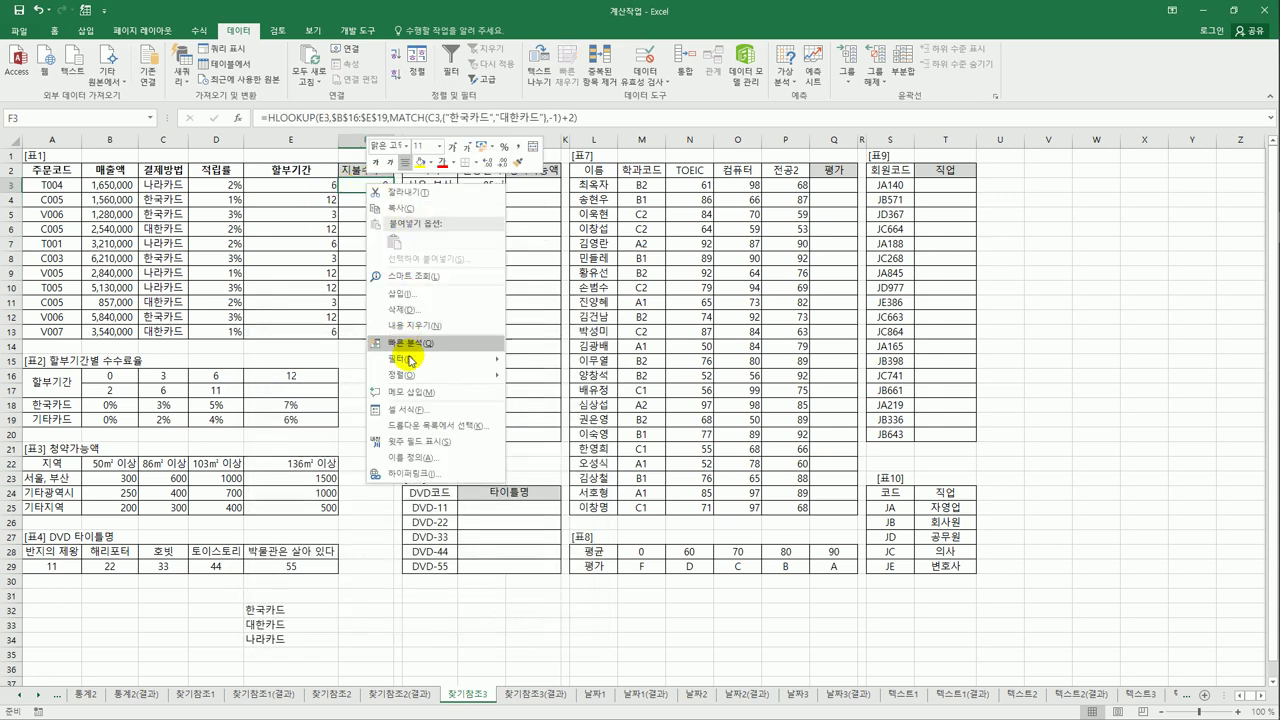
left_click(418, 408)
left_click(278, 287)
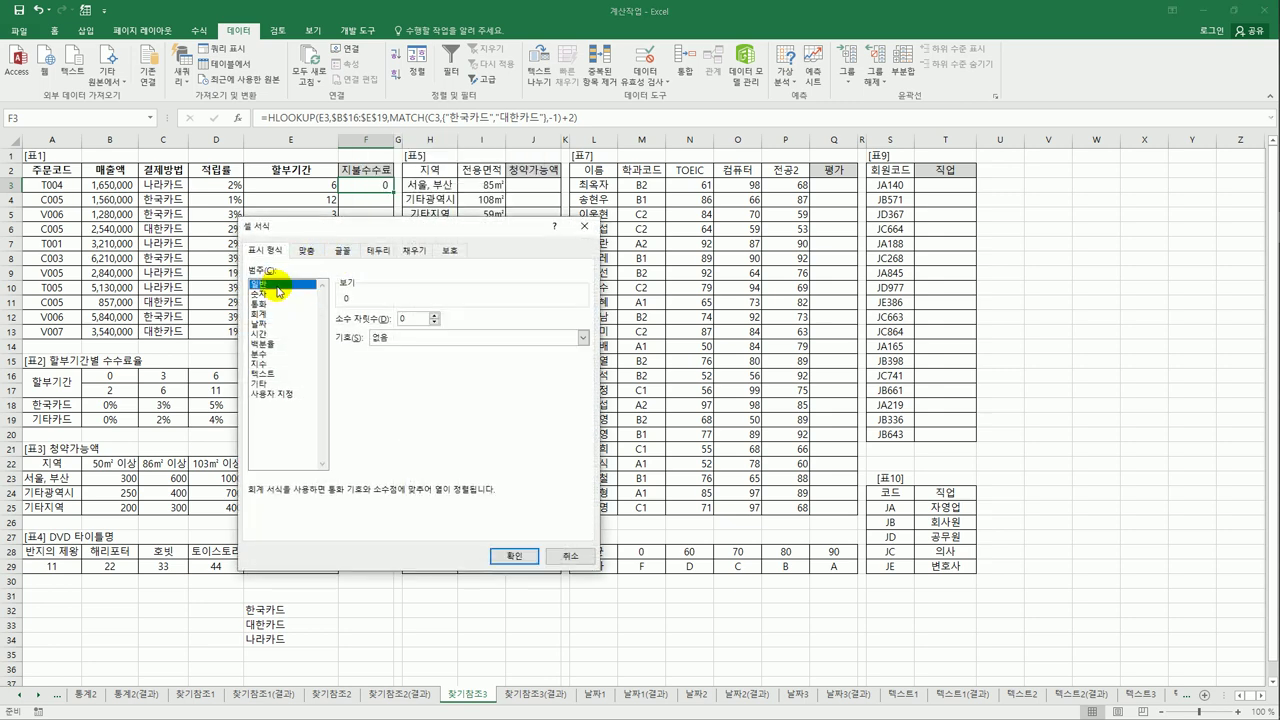
left_click(285, 343)
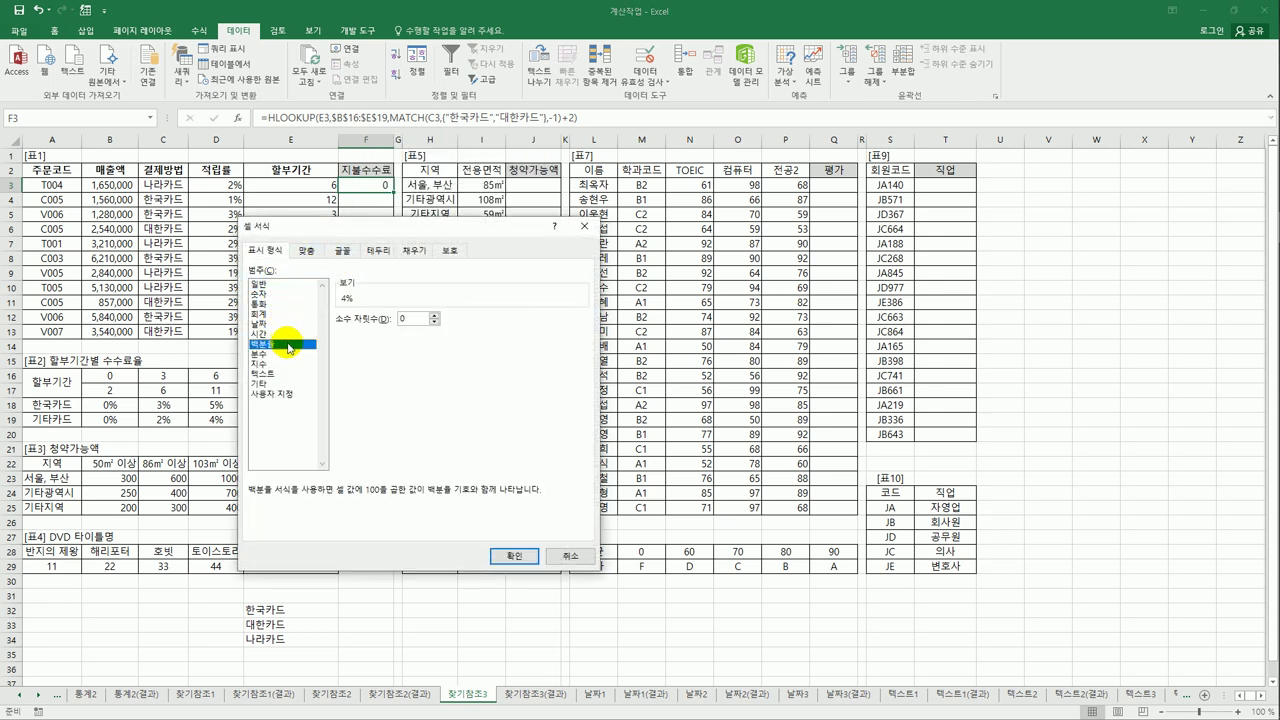
left_click(513, 556)
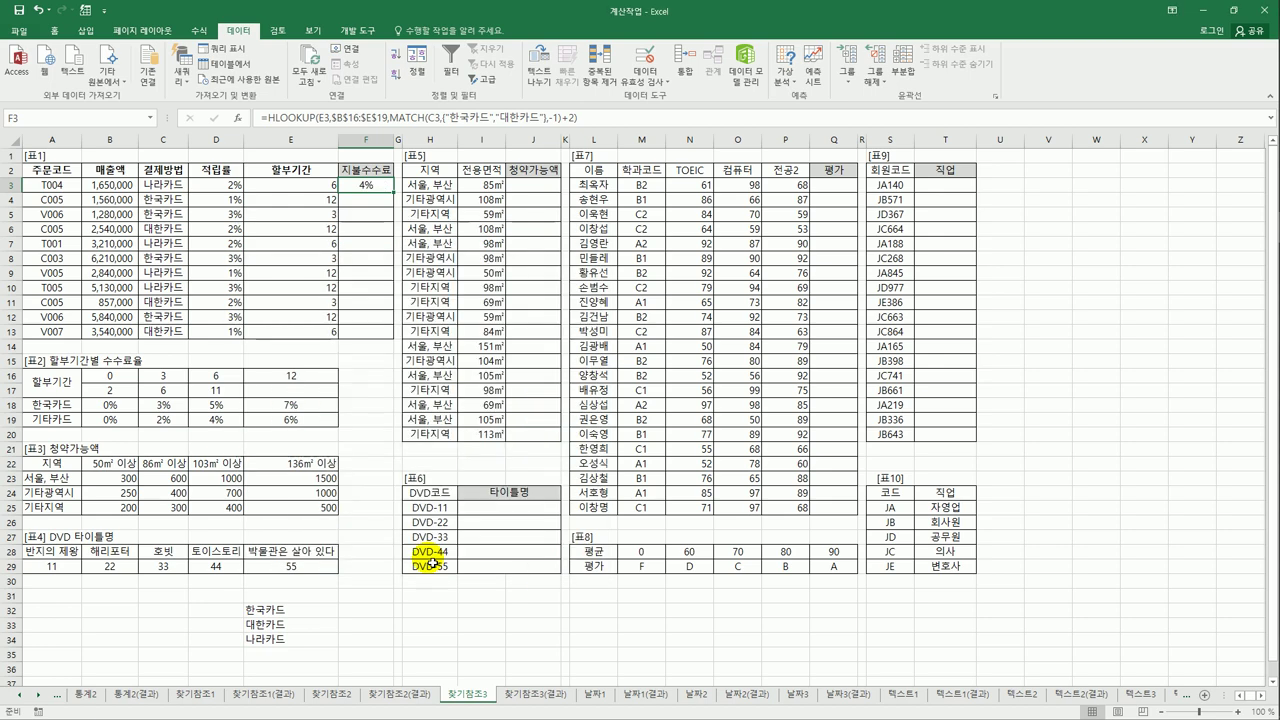
Check the rate in F3 against C3 and the 6-month 기타카드 rate in 표2, and undo the percentage format
left_click(165, 186)
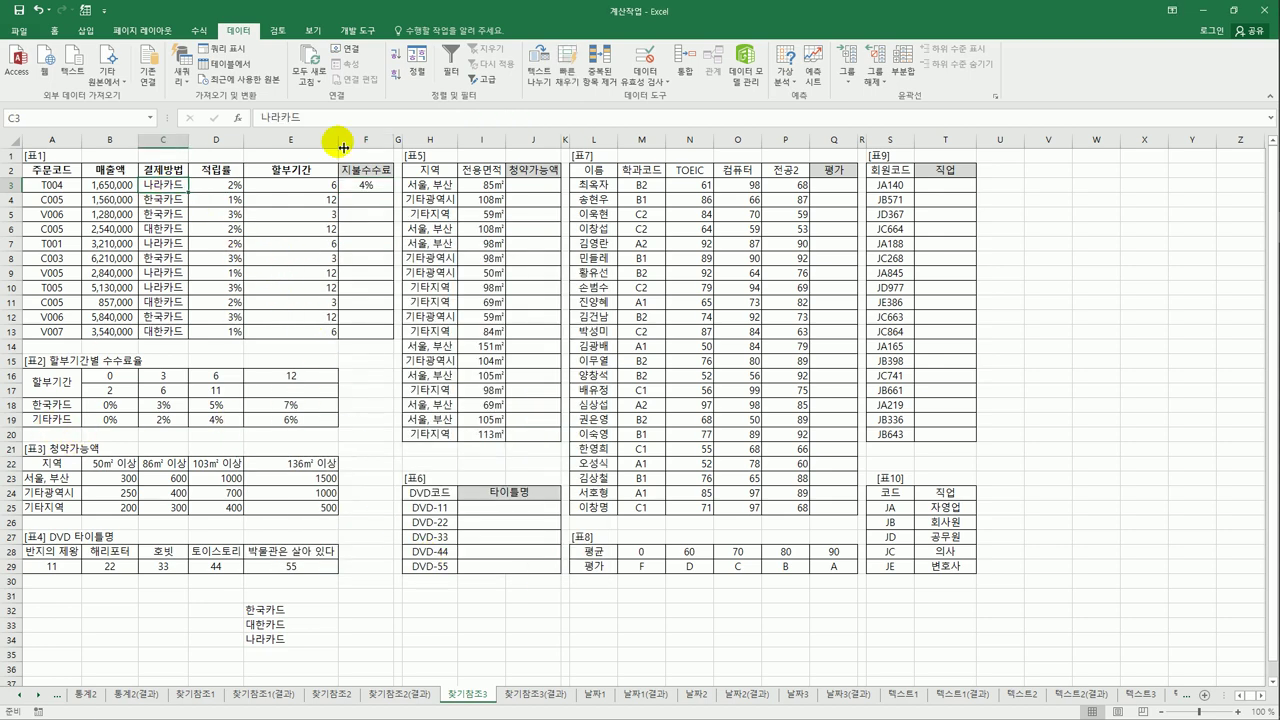
left_click(226, 376)
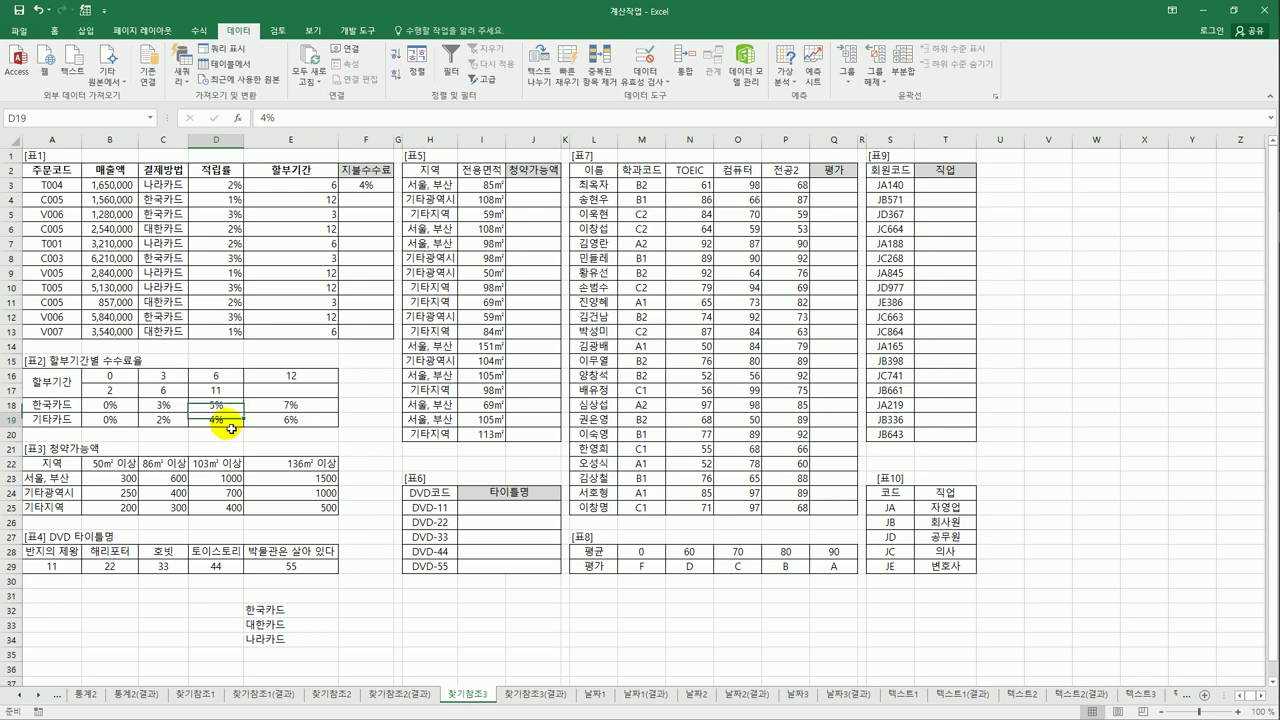
left_click(225, 419)
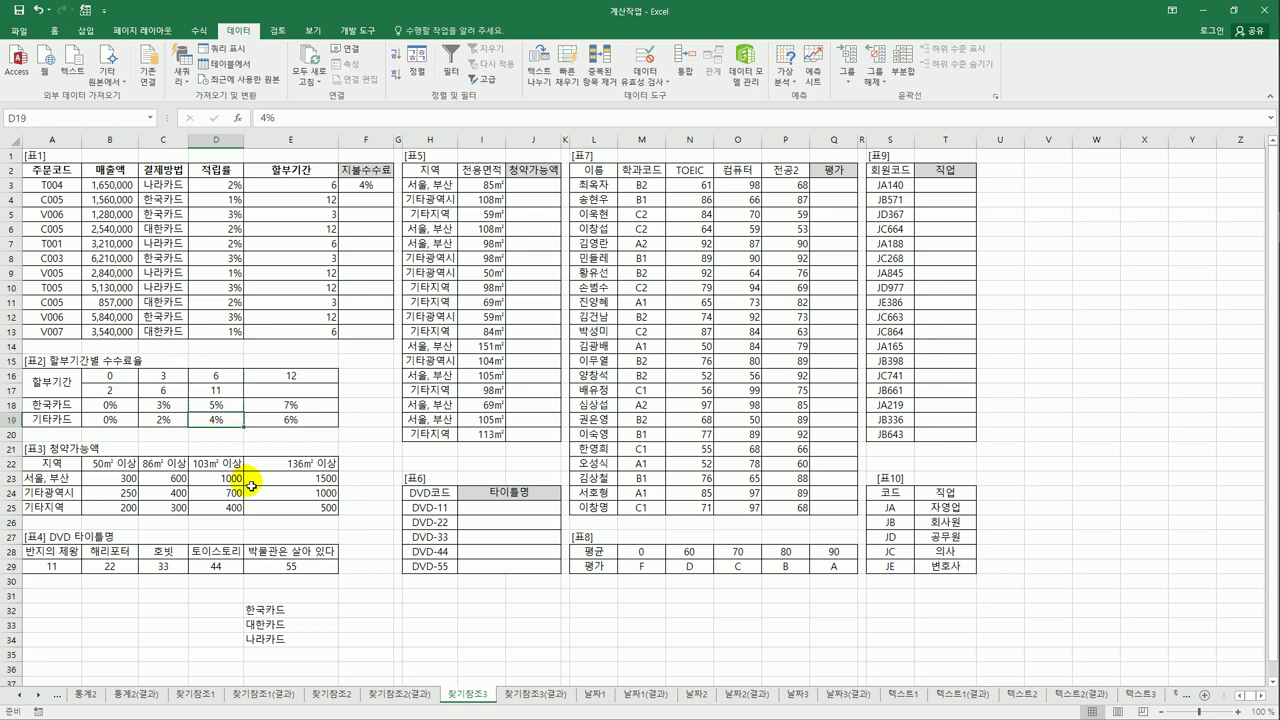
left_click(365, 185)
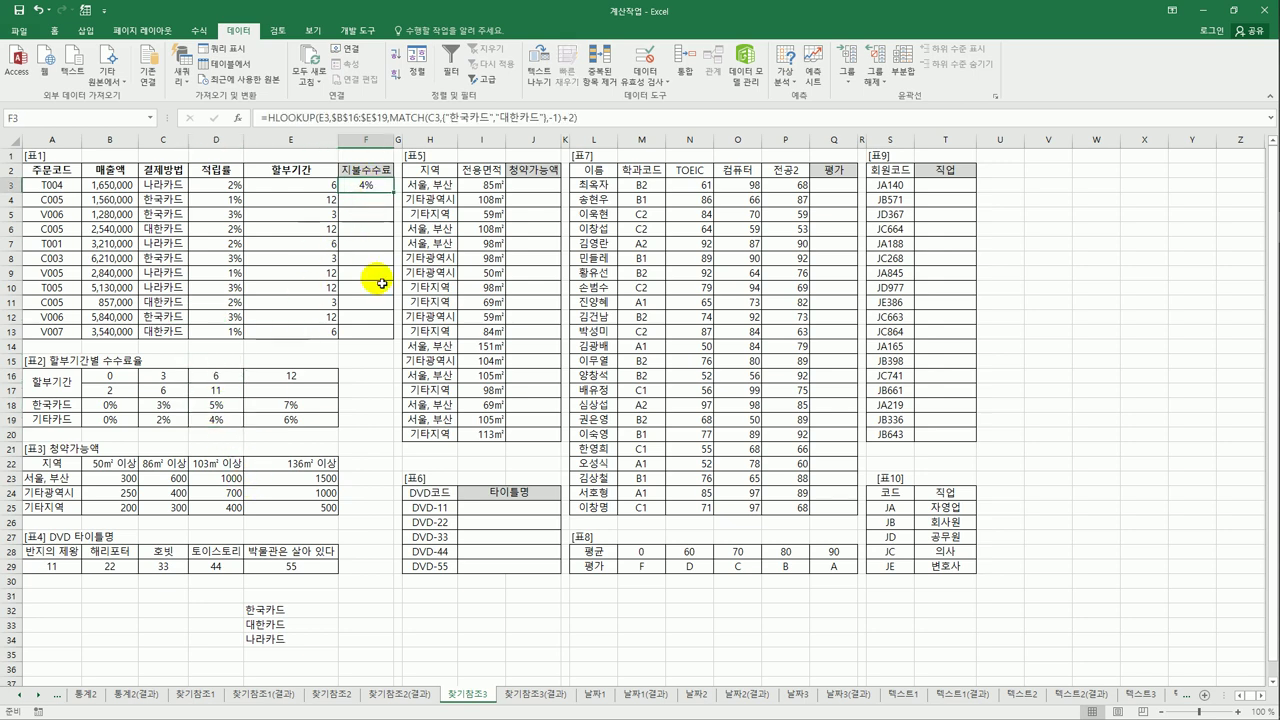
left_click(38, 12)
Multiply the HLOOKUP formula in F3 by the 매출액 in B3 and fill it down through F13
left_click(266, 119)
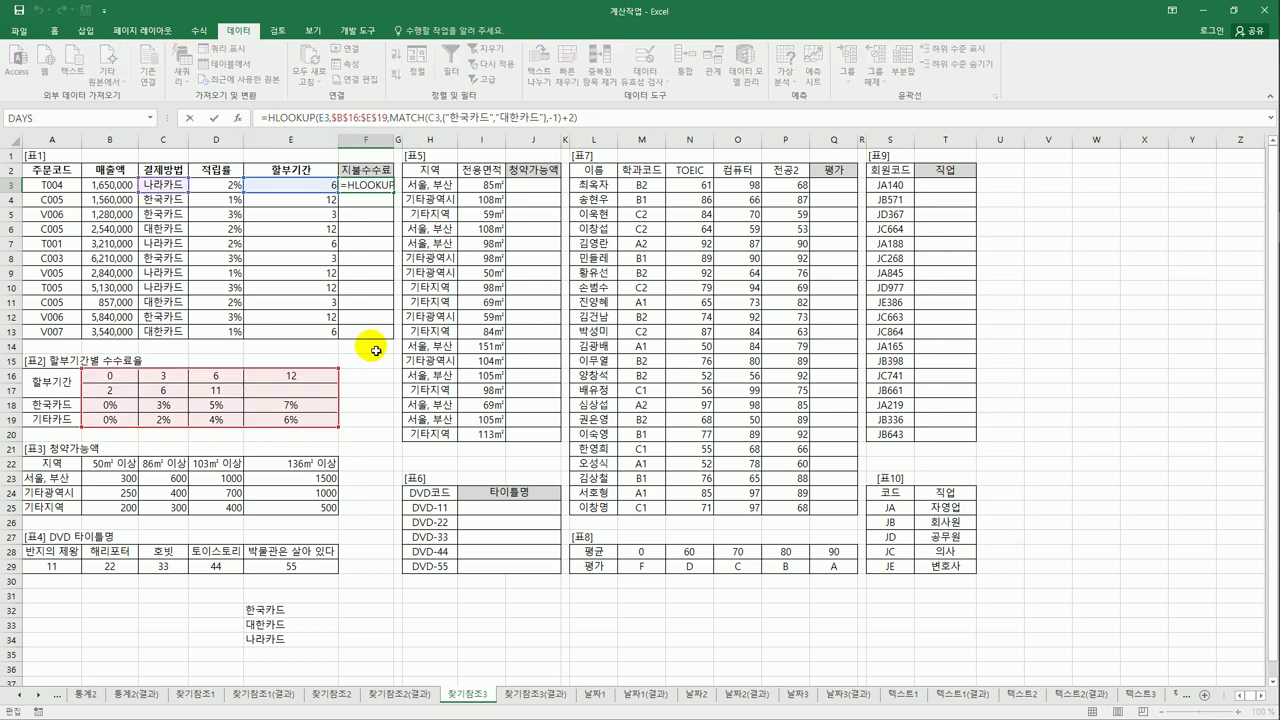
left_click(130, 186)
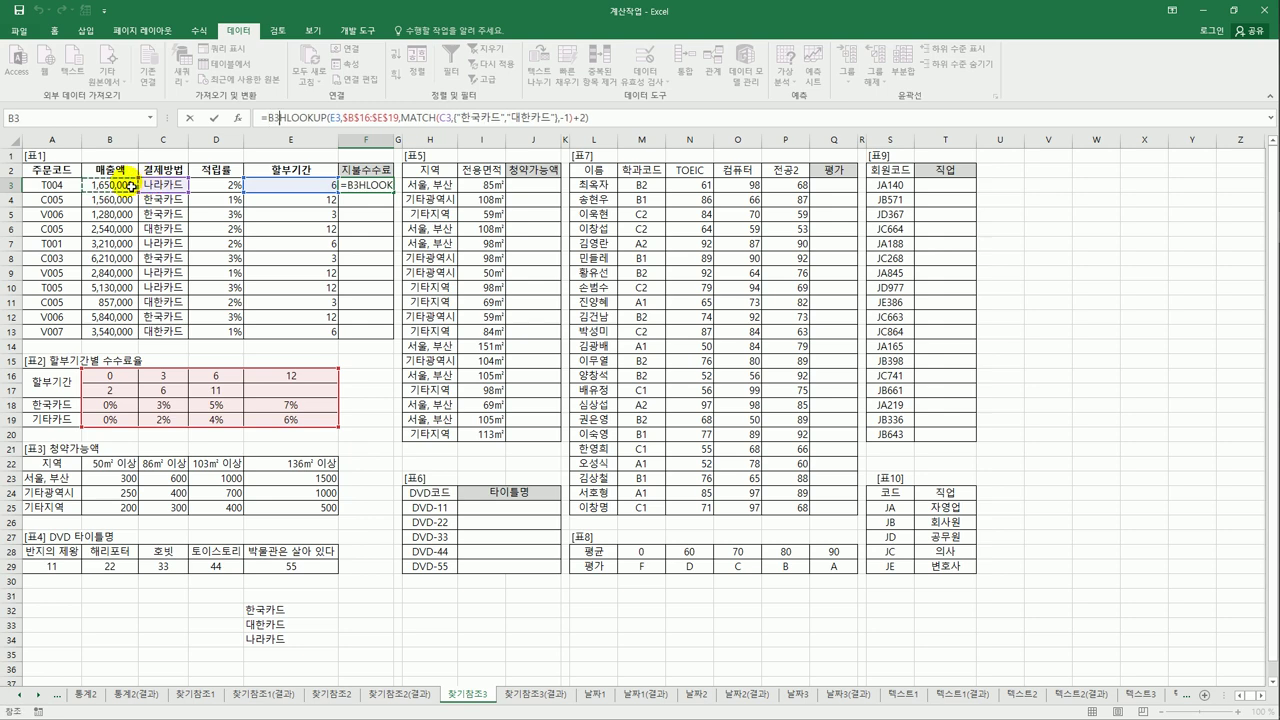
type("*")
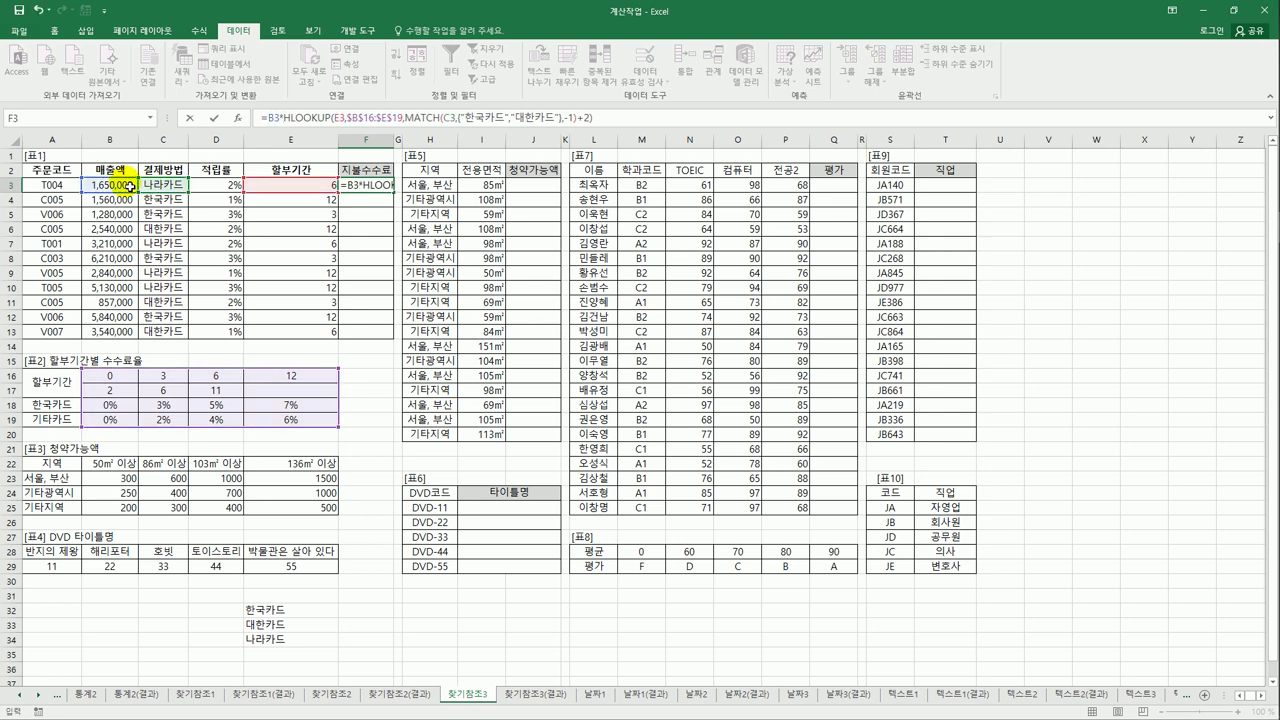
key("ctrl+Return")
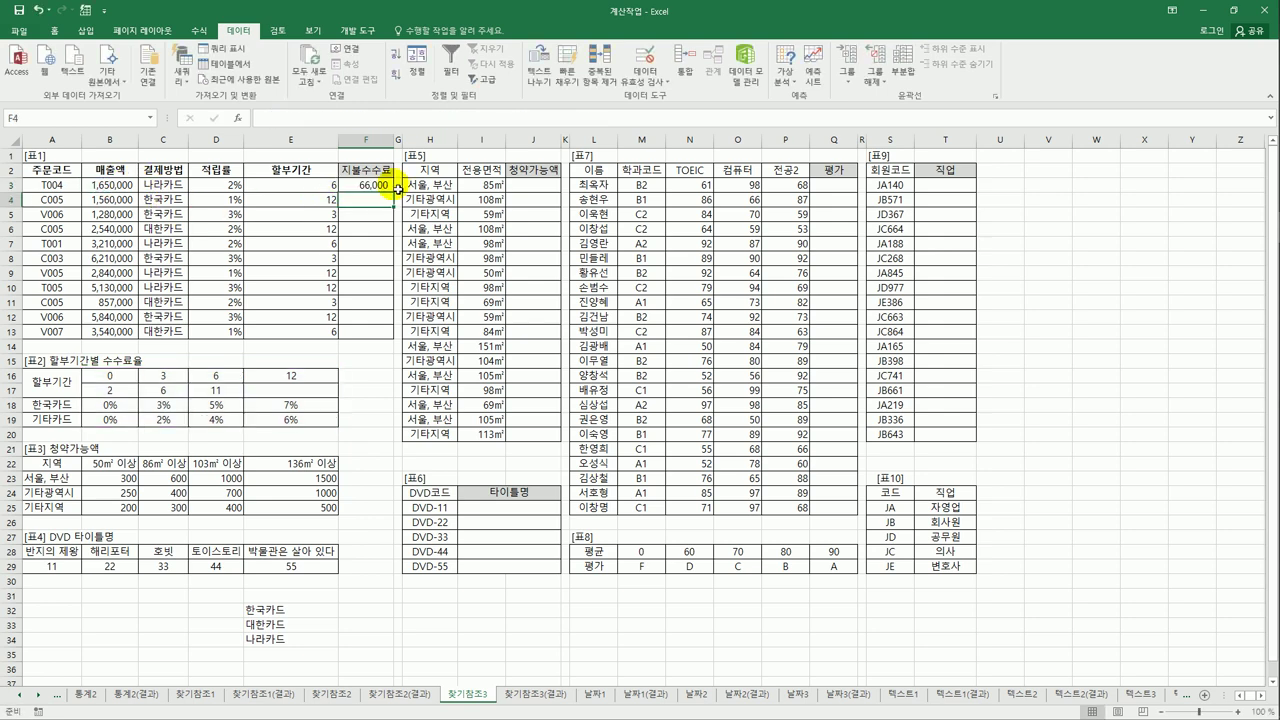
left_click_drag(392, 192, 385, 340)
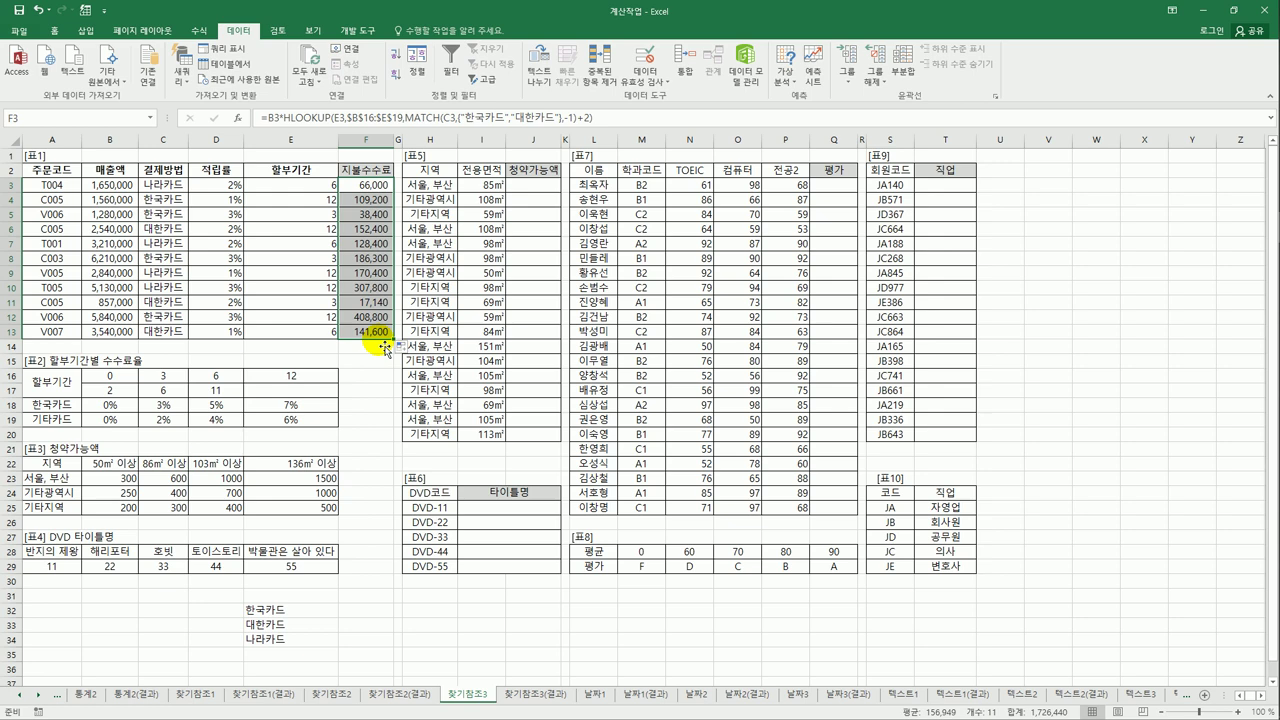
Start an INDEX formula in J3 with the 표3 amounts $B$23:$E$25 as the absolute array
left_click(533, 186)
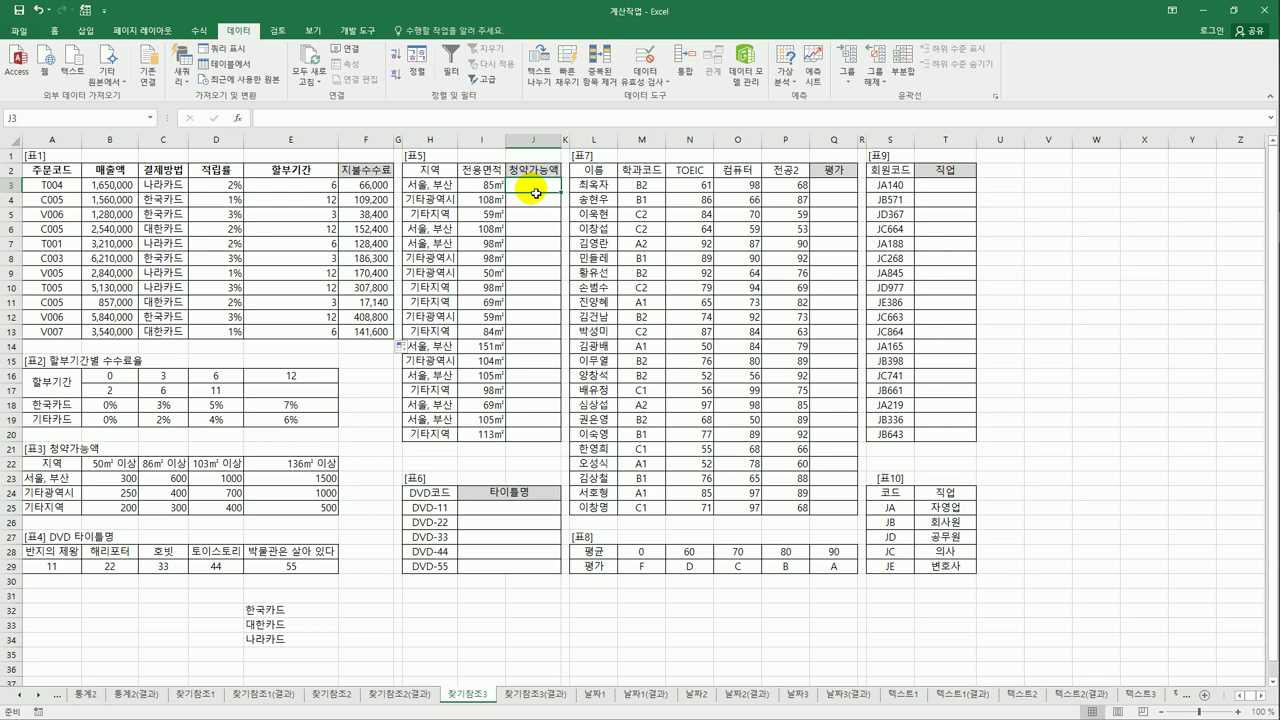
type("=ind")
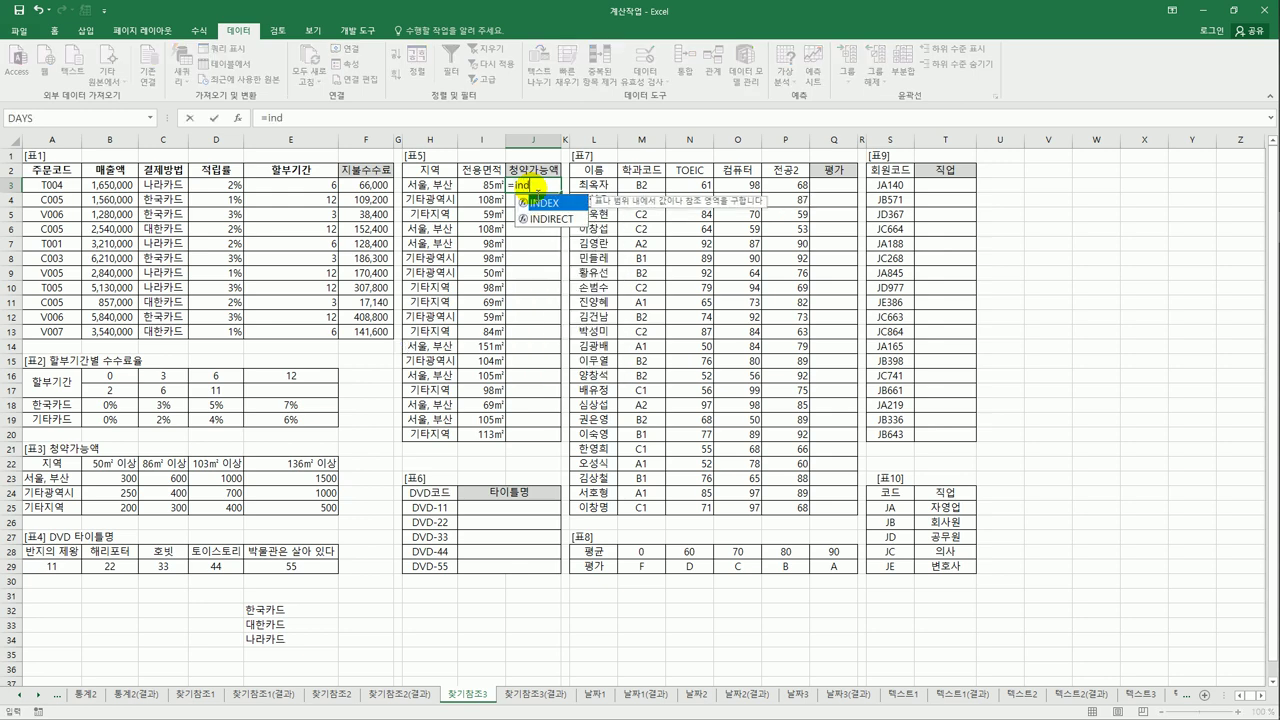
key("Tab")
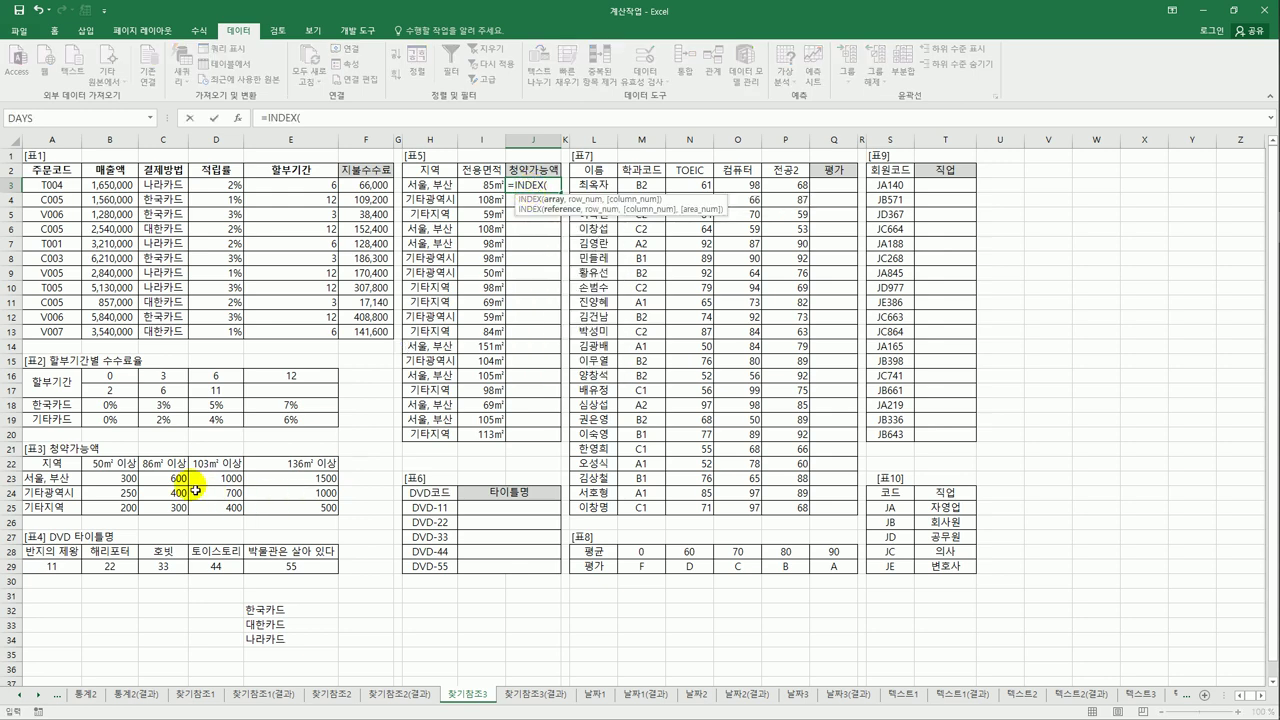
left_click_drag(136, 479, 290, 511)
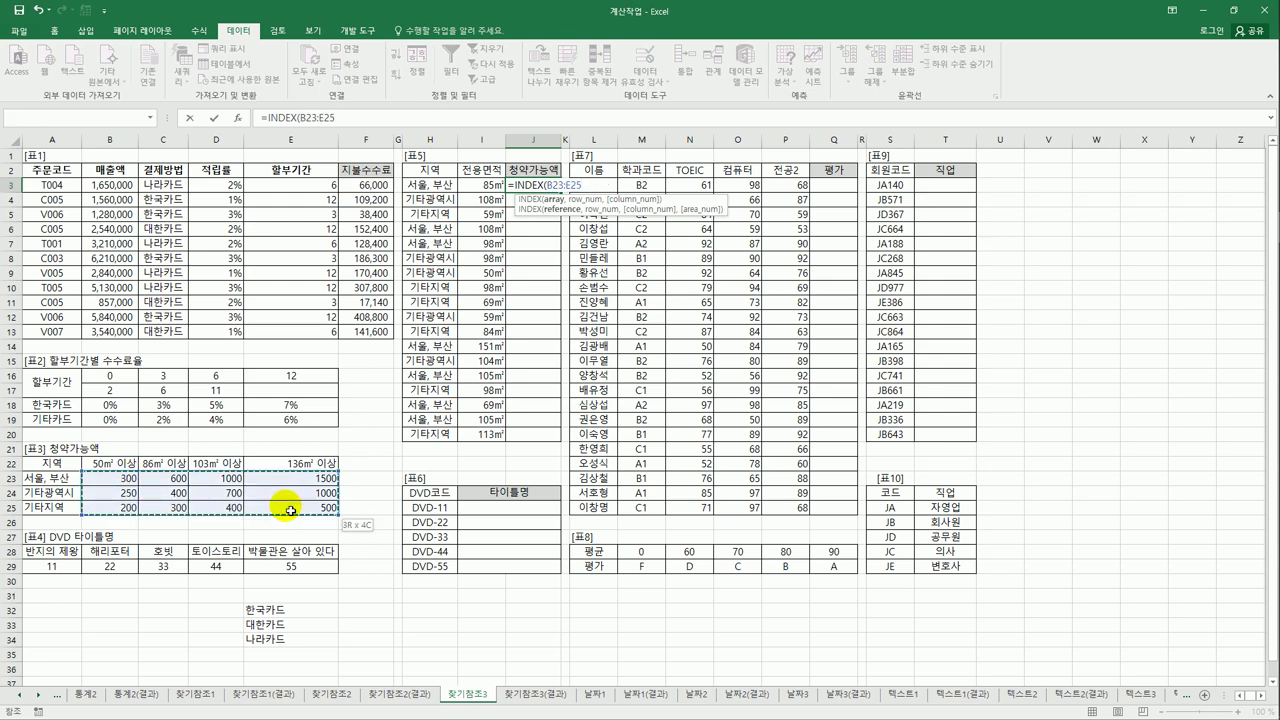
key("F4")
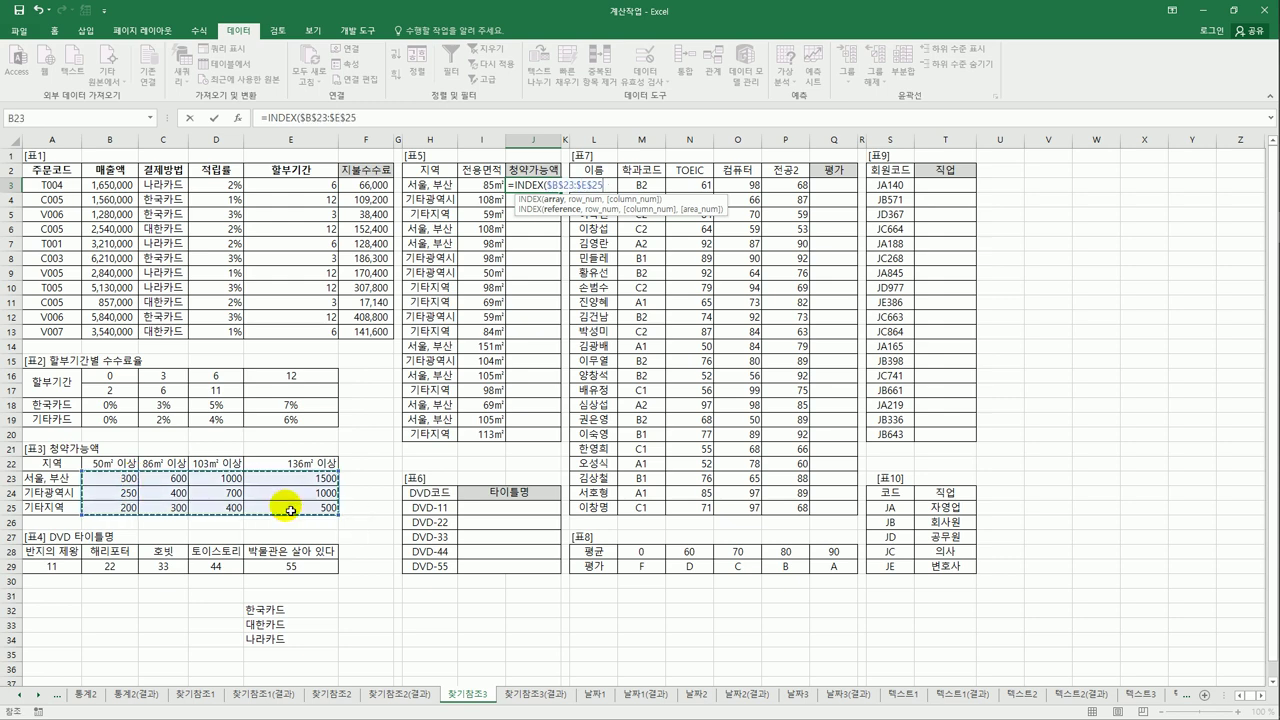
type(",")
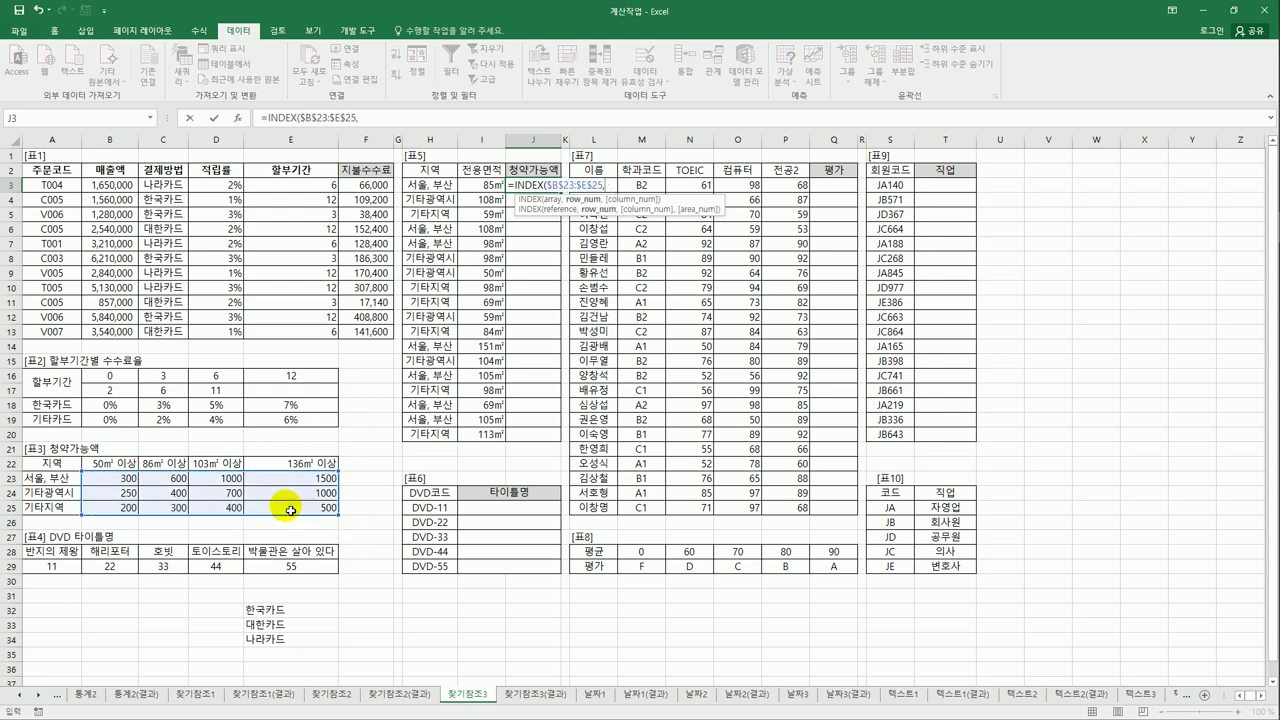
Add MATCH(H3,$A$23:$A$25,0) as the row number of the INDEX formula in J3 to find the 지역 exactly
type("ma")
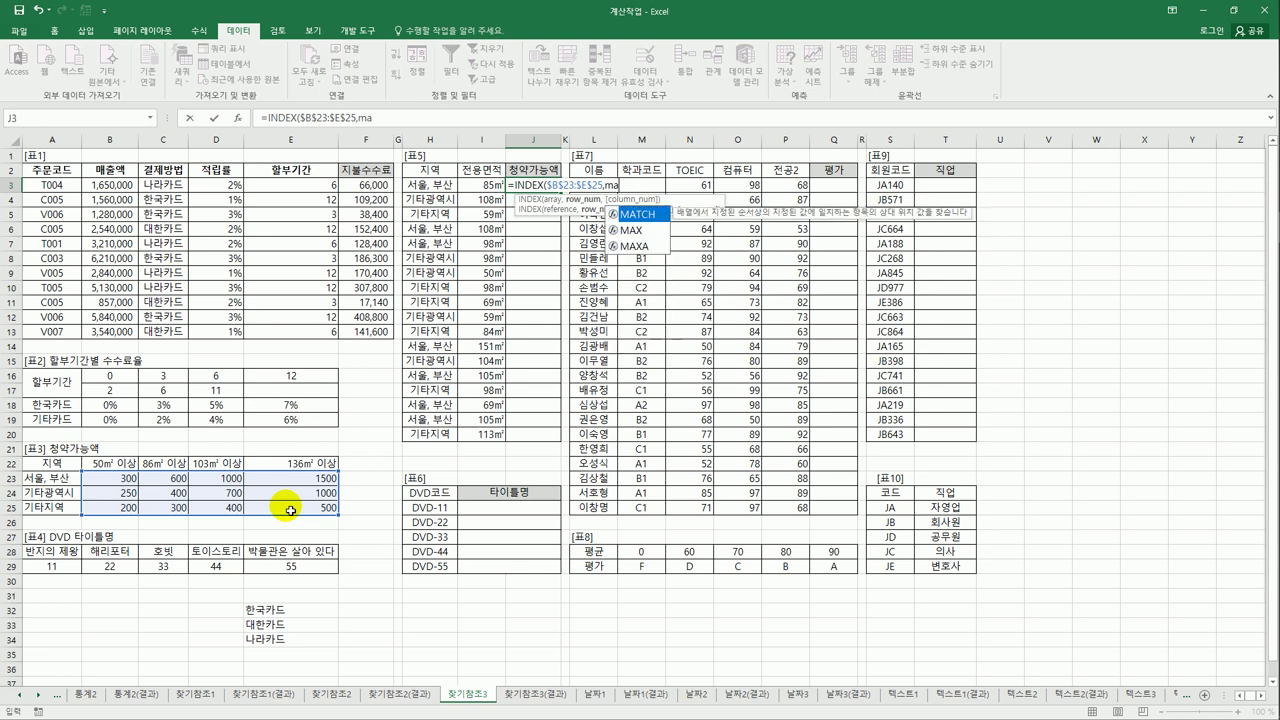
type("t")
key("Tab")
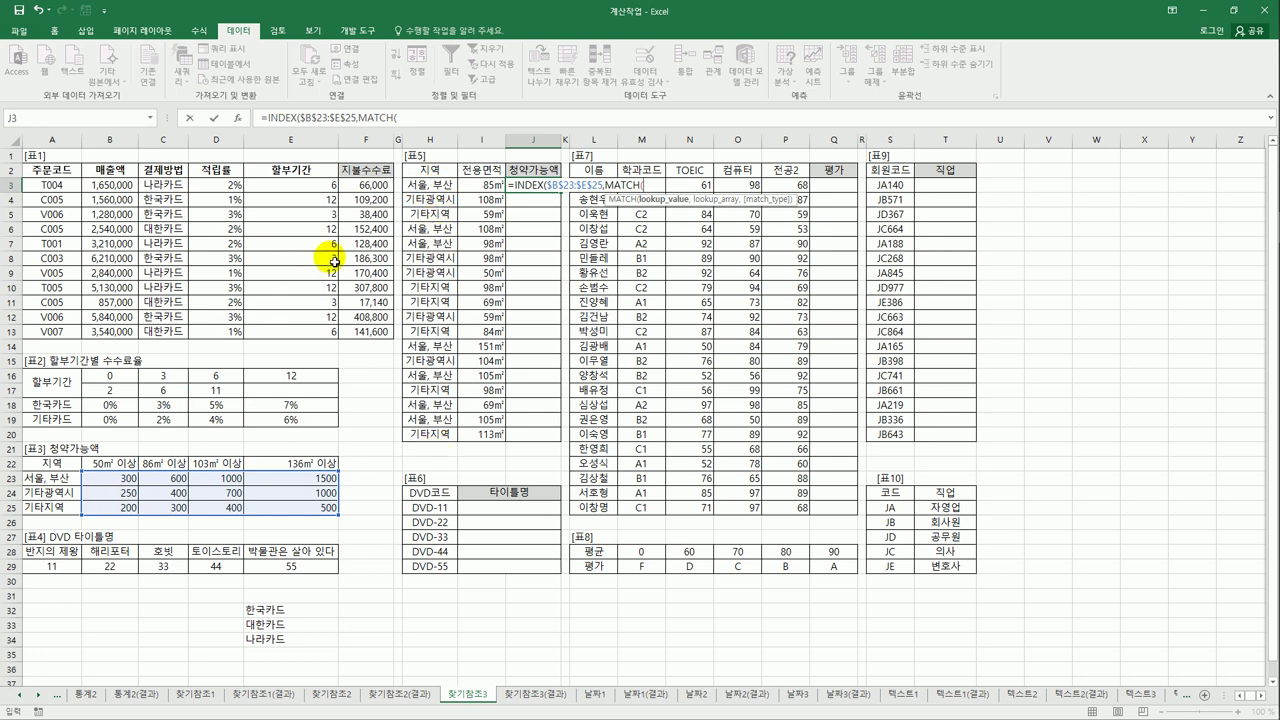
left_click(428, 186)
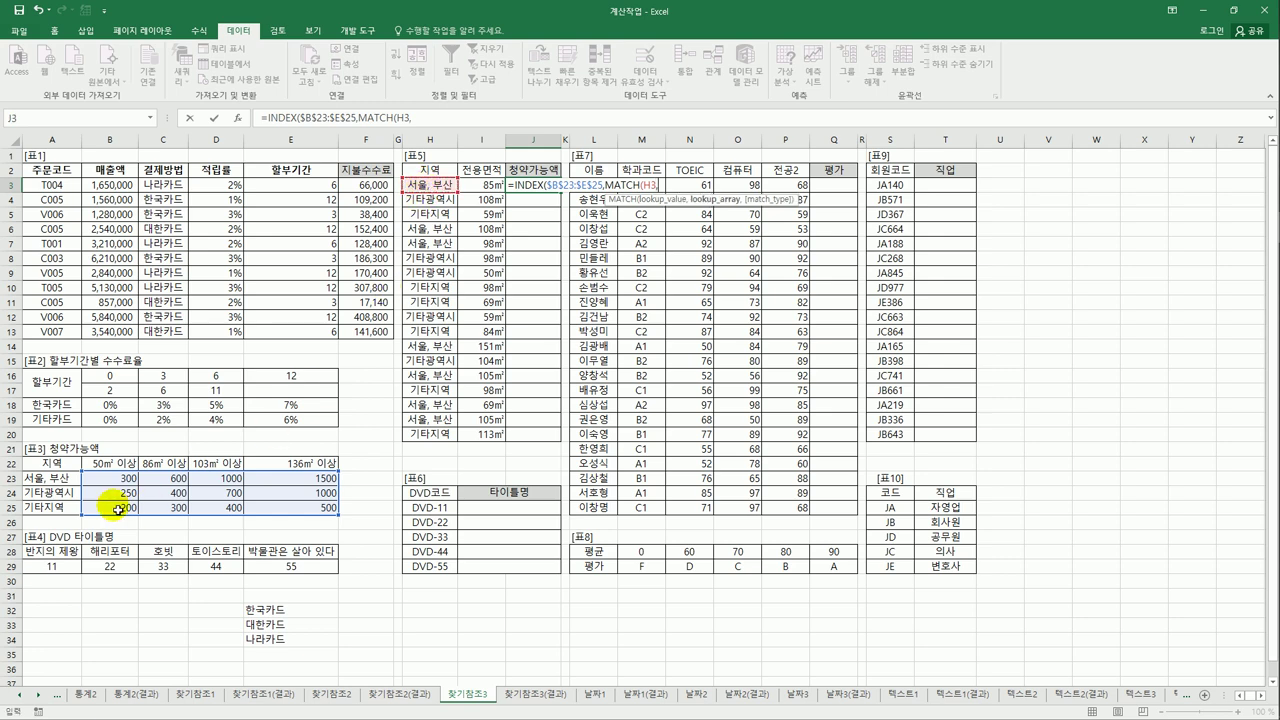
type(",")
left_click_drag(38, 480, 40, 510)
key("F4")
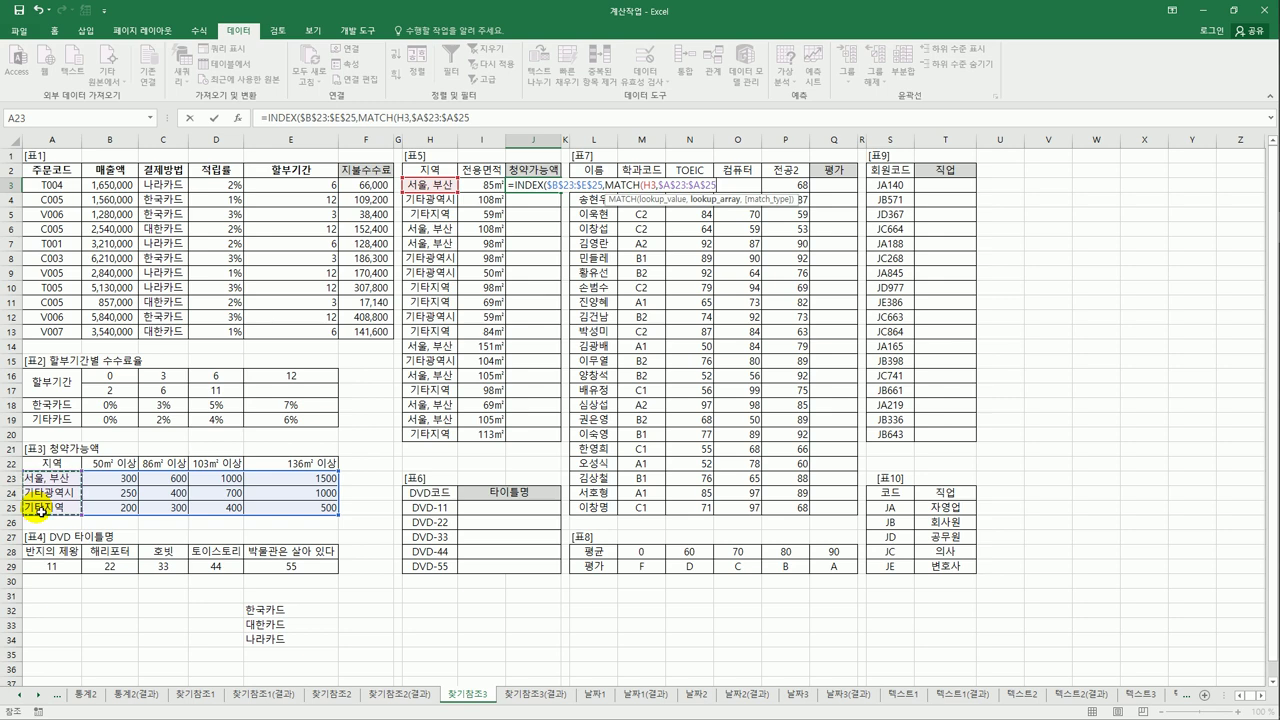
type(",0")
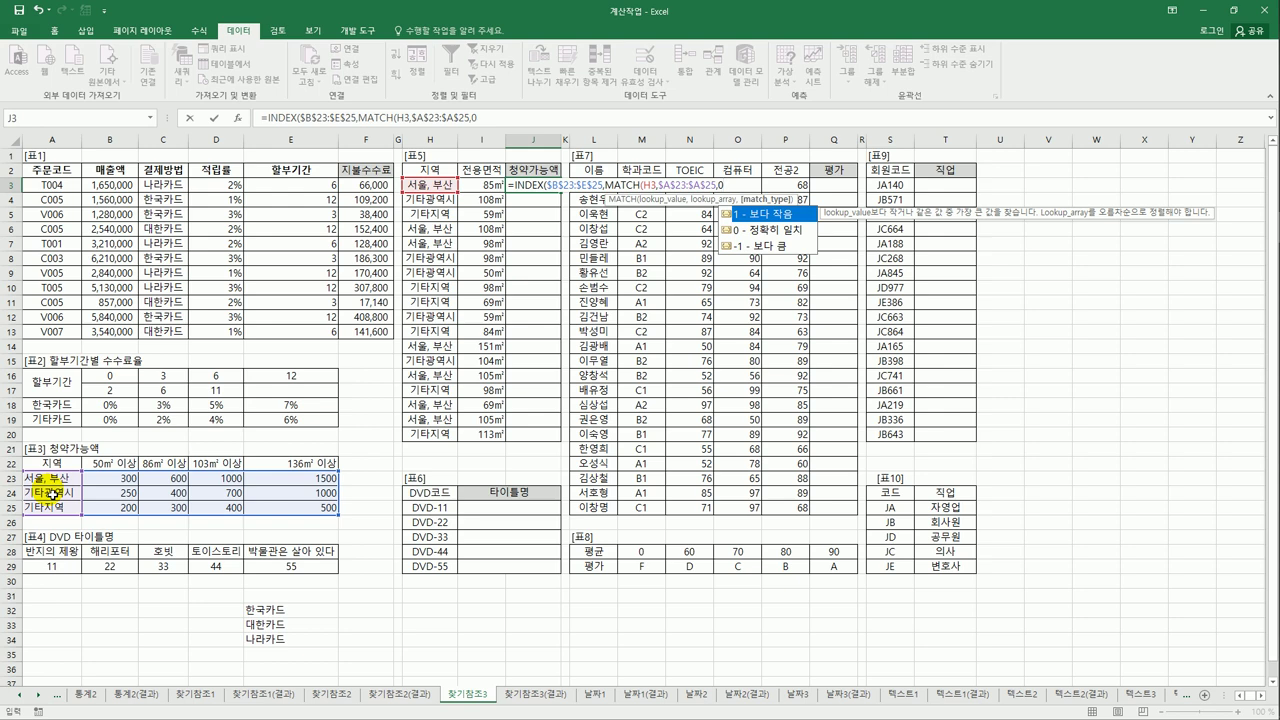
type(")")
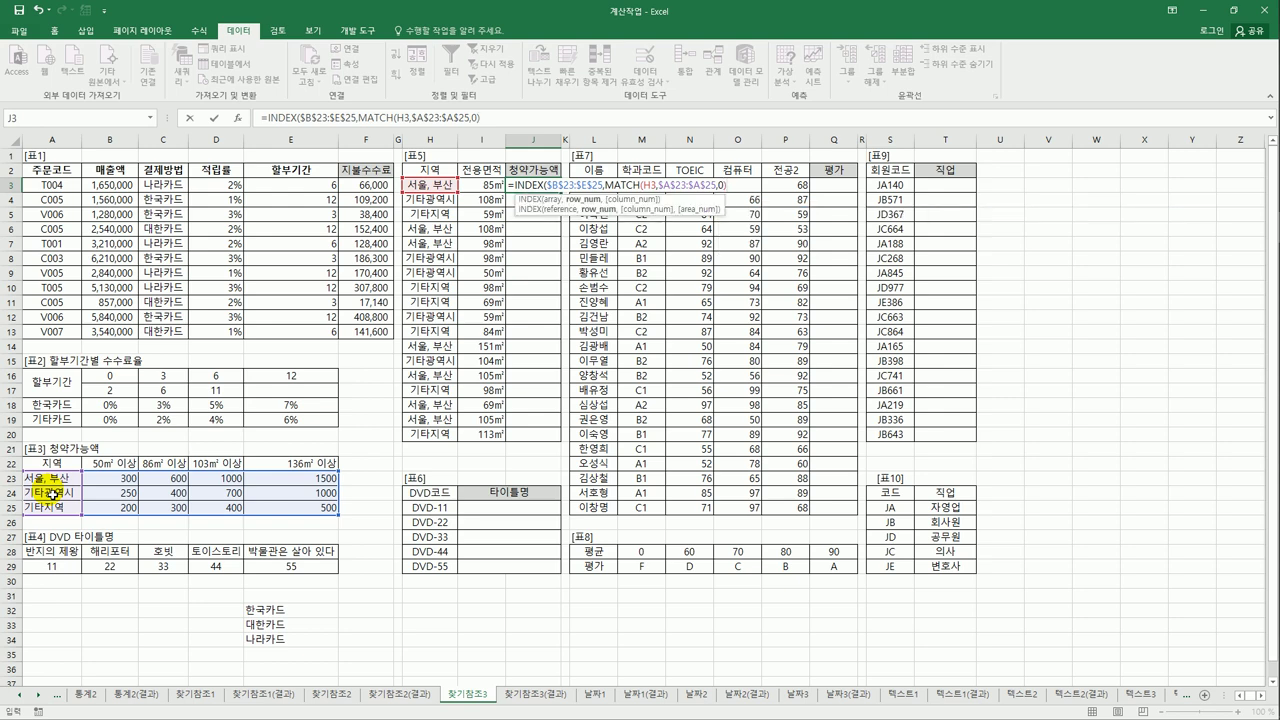
type(",")
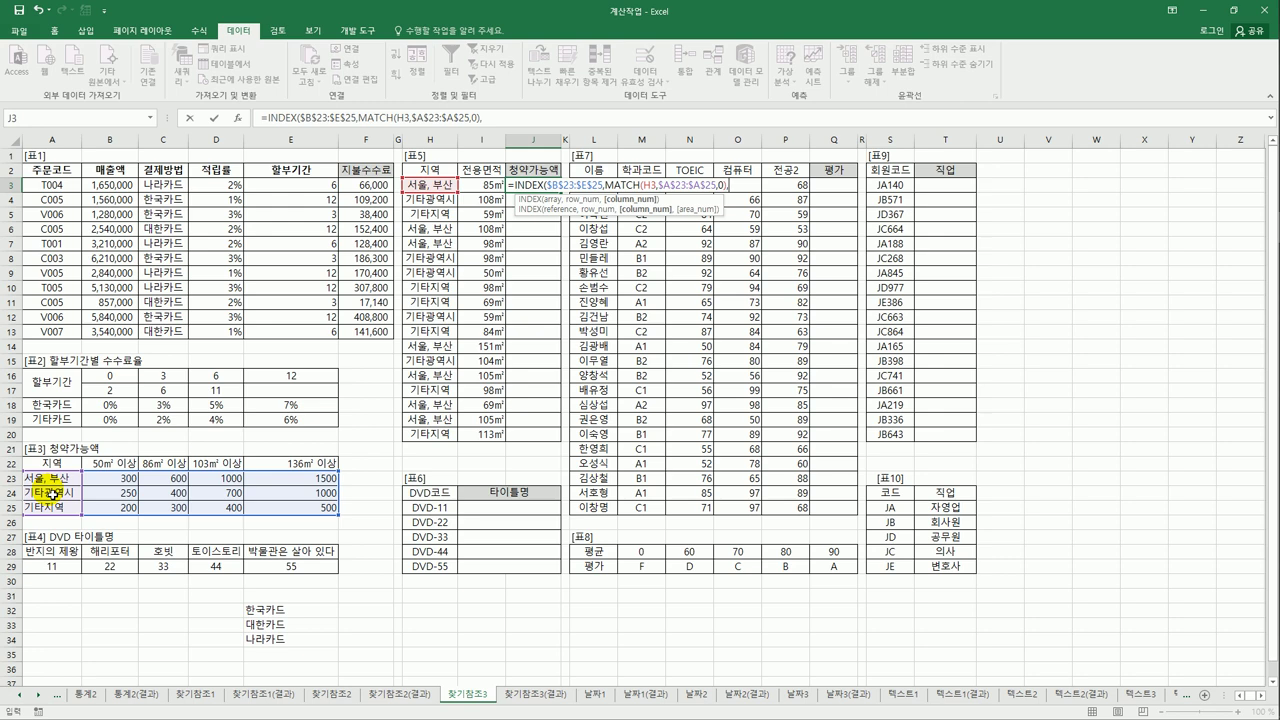
Add MATCH(I3,$B$22:$E$22,1) as the INDEX column number in J3, and fill the completed formula down through J20
type("MATCH(")
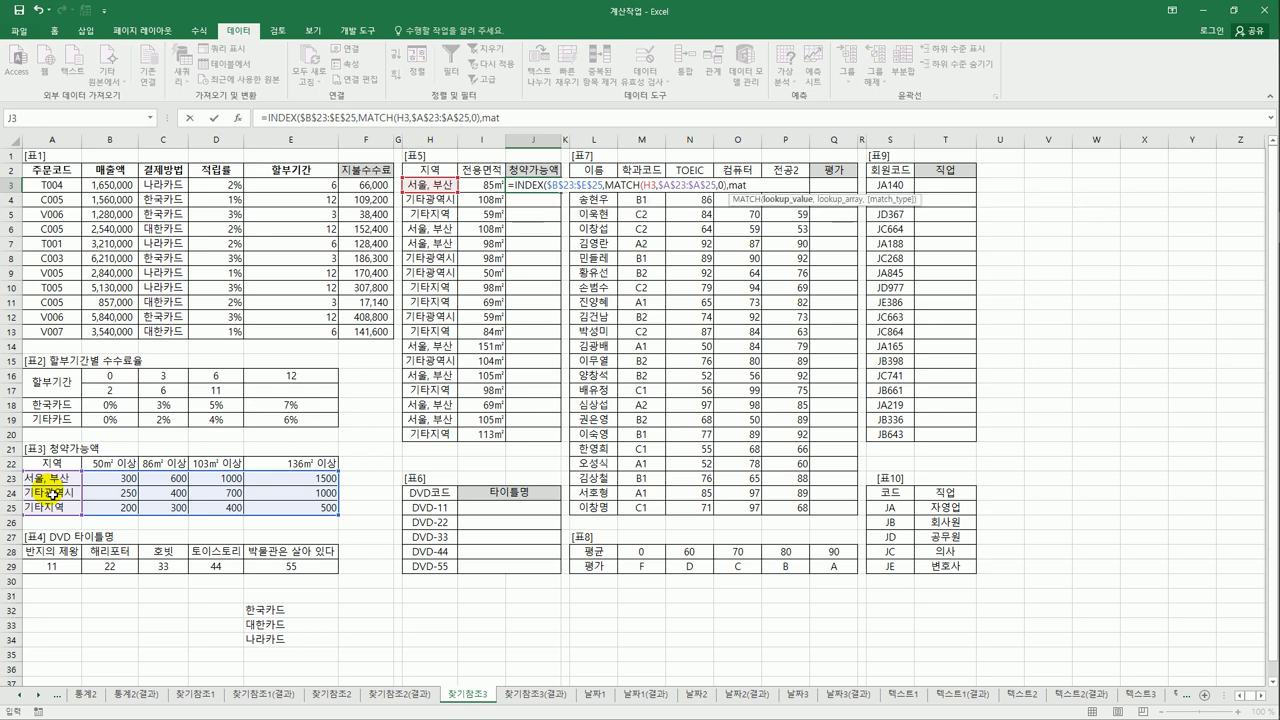
left_click(474, 190)
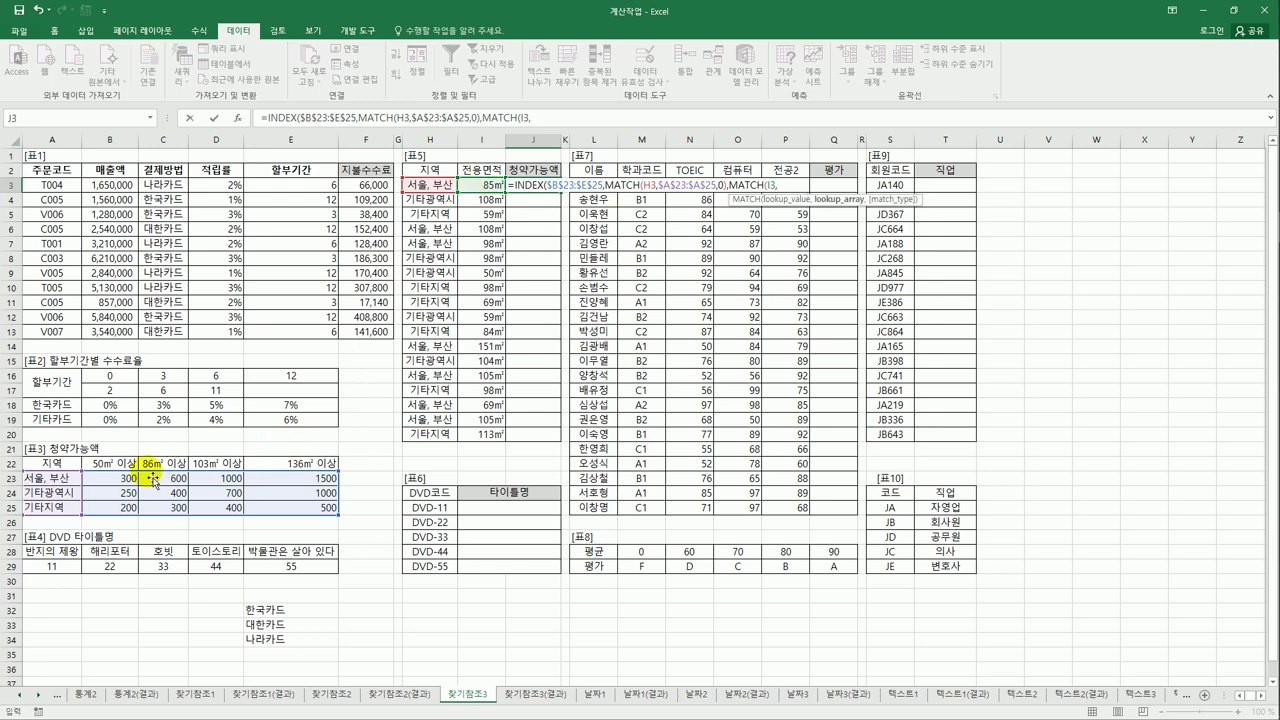
type(",")
left_click_drag(112, 463, 278, 471)
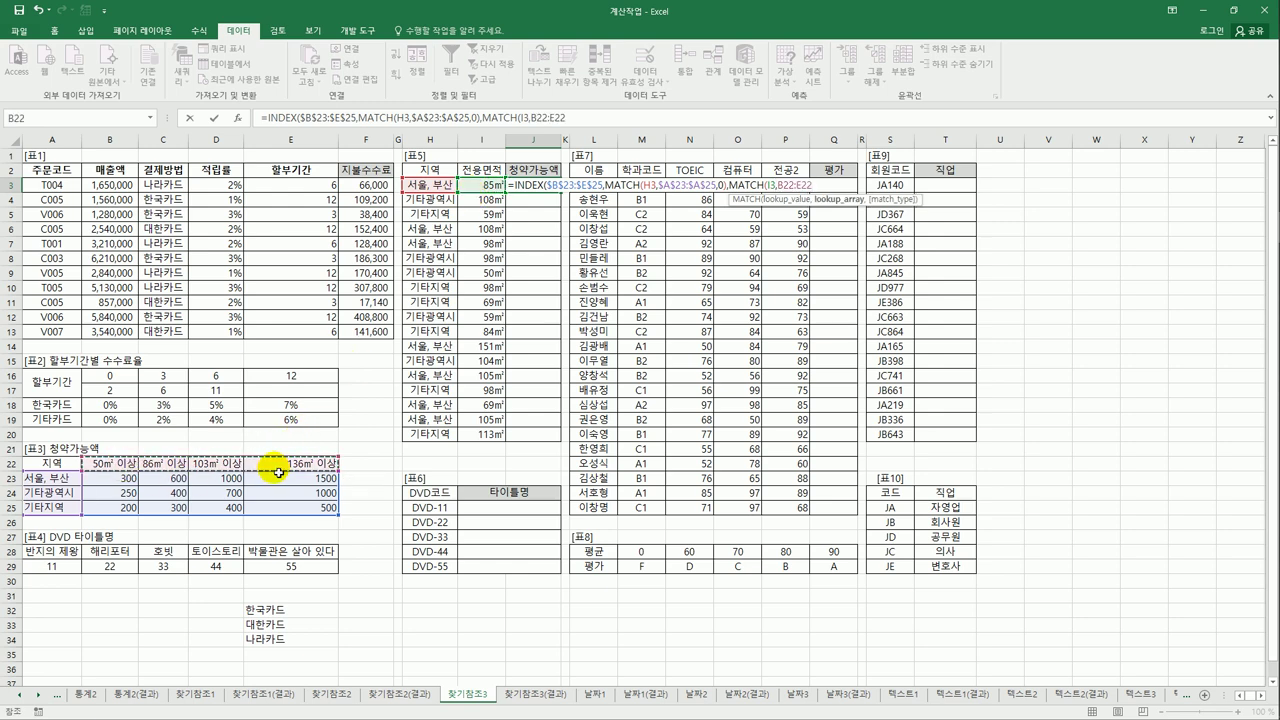
key("F4")
type(",")
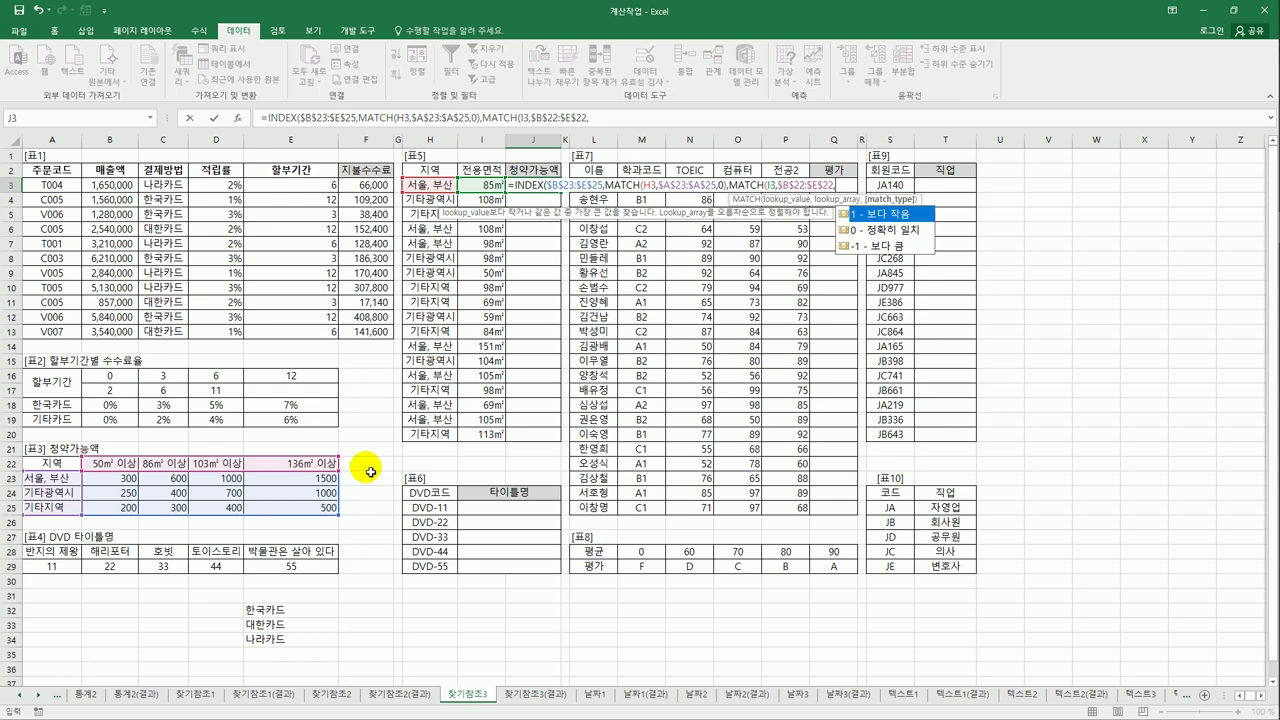
type("1))")
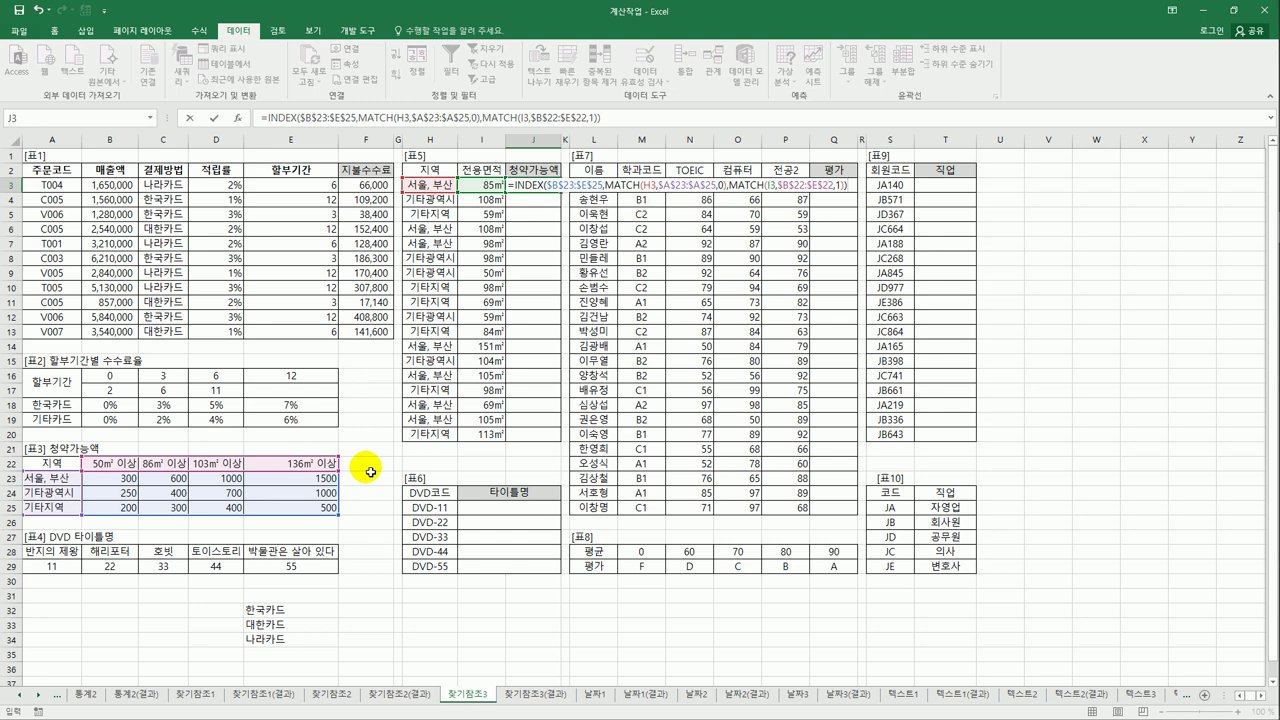
key("ctrl+Return")
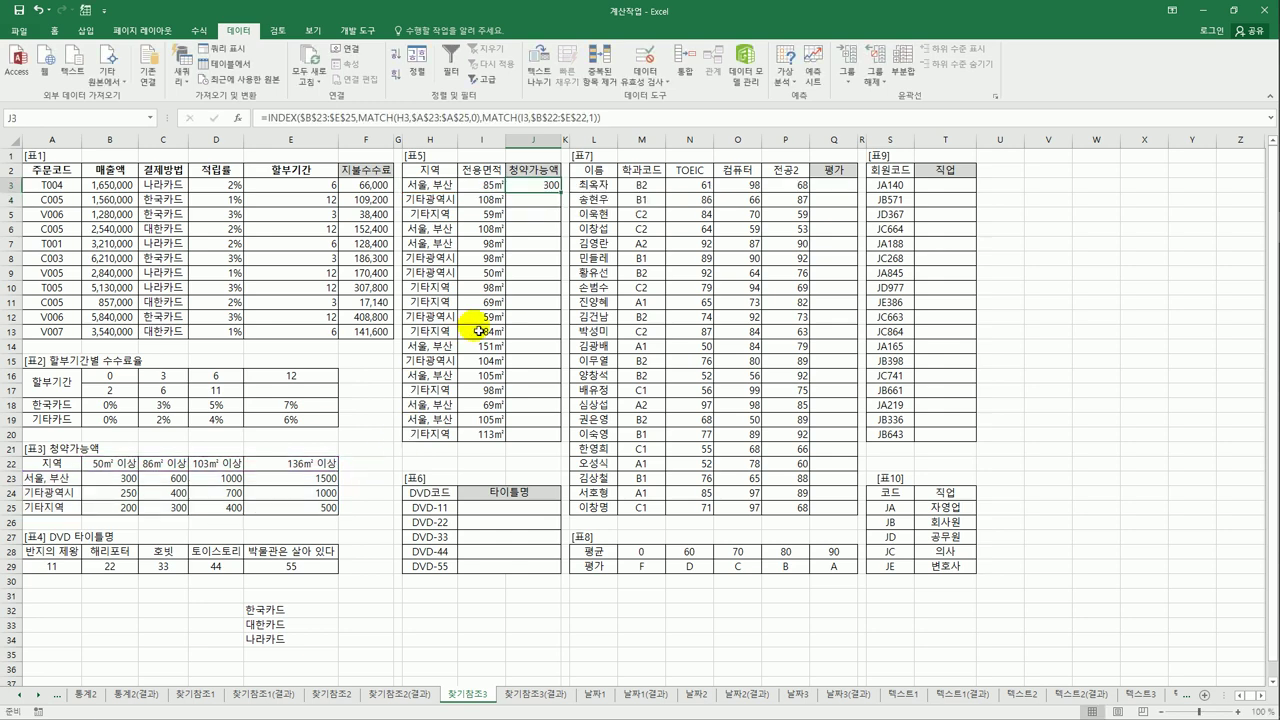
left_click_drag(560, 192, 548, 441)
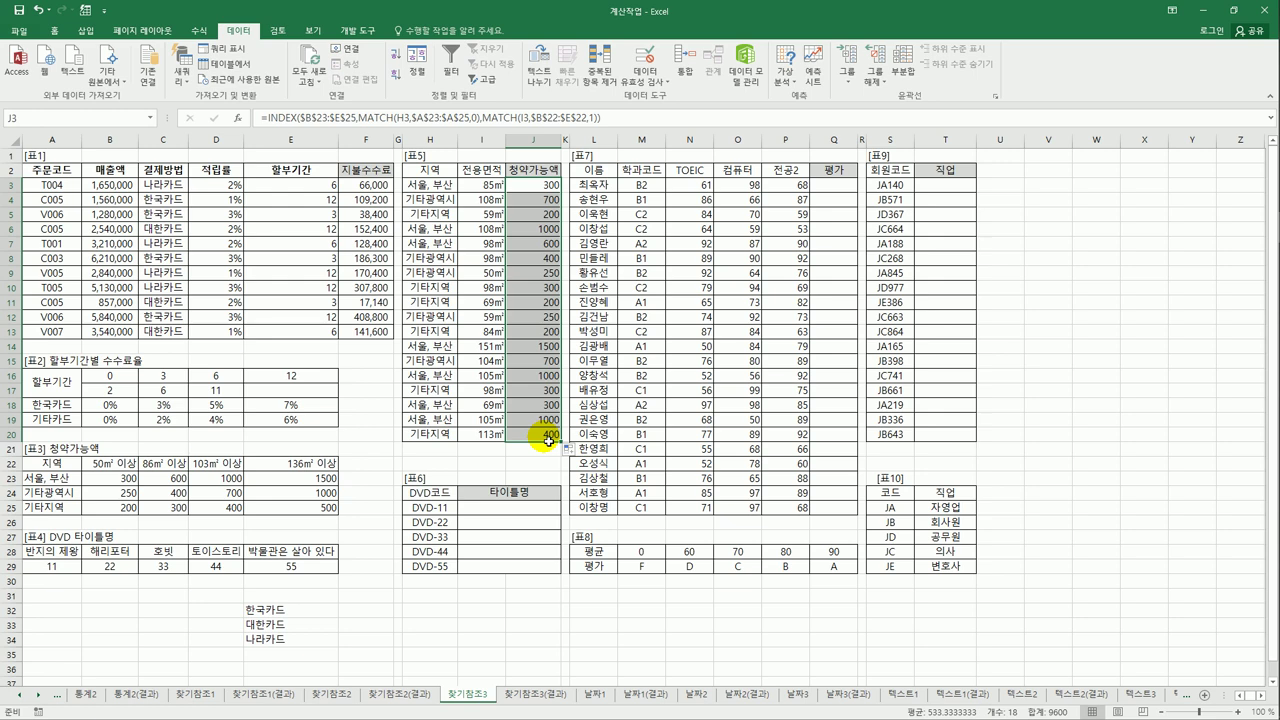
Compare the 표6 DVD codes with the 표4 numbers, and enter =RIGHT(H25,2) in I25 to extract the code's last two characters
left_click(518, 511)
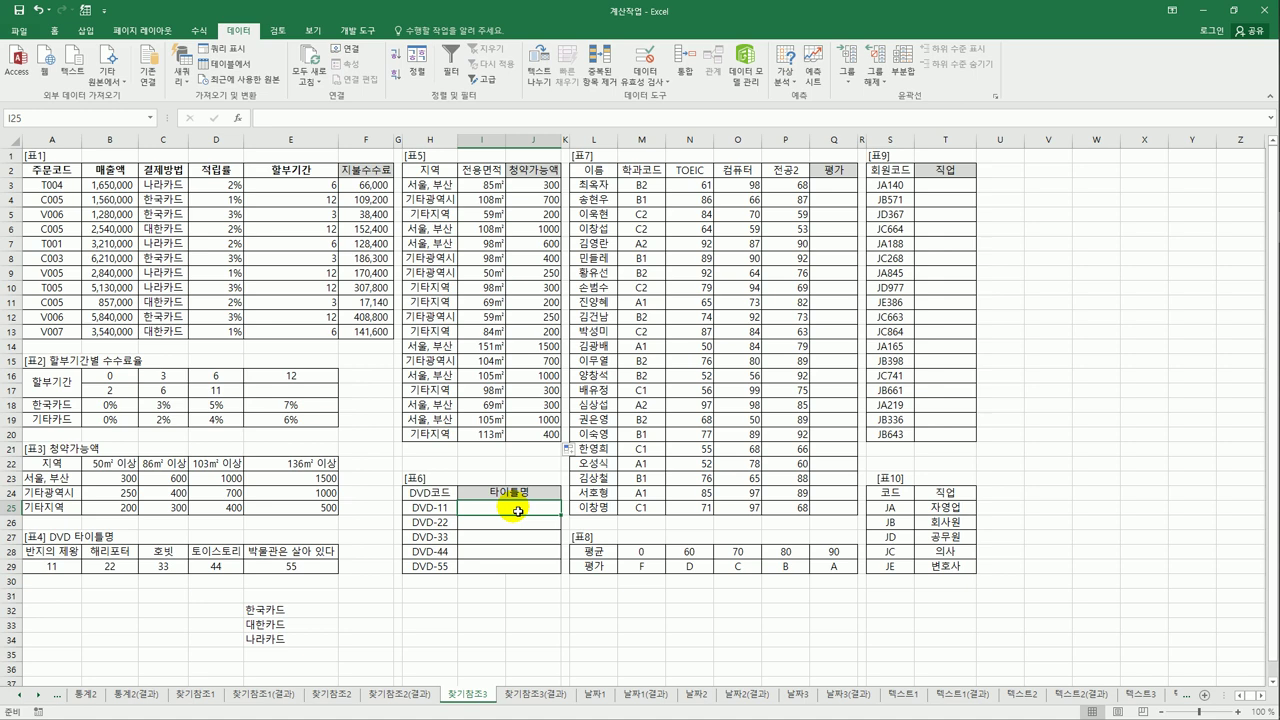
left_click_drag(443, 510, 449, 569)
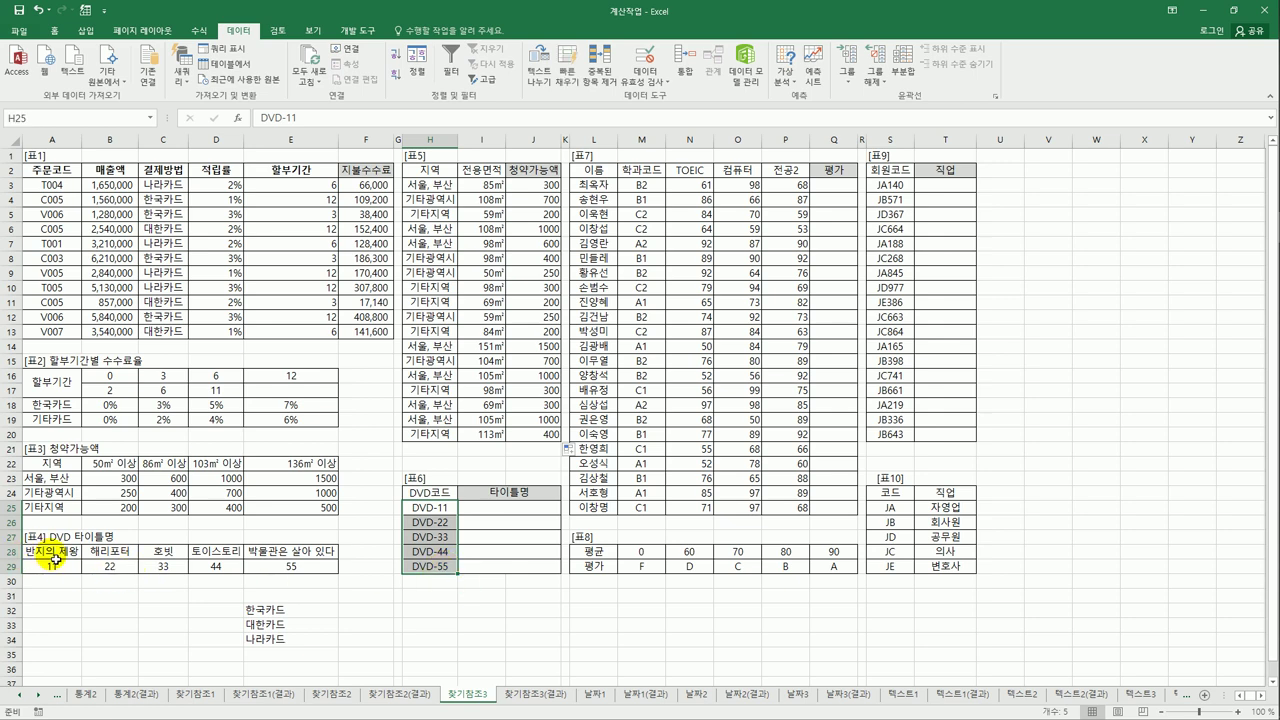
left_click_drag(52, 552, 268, 567)
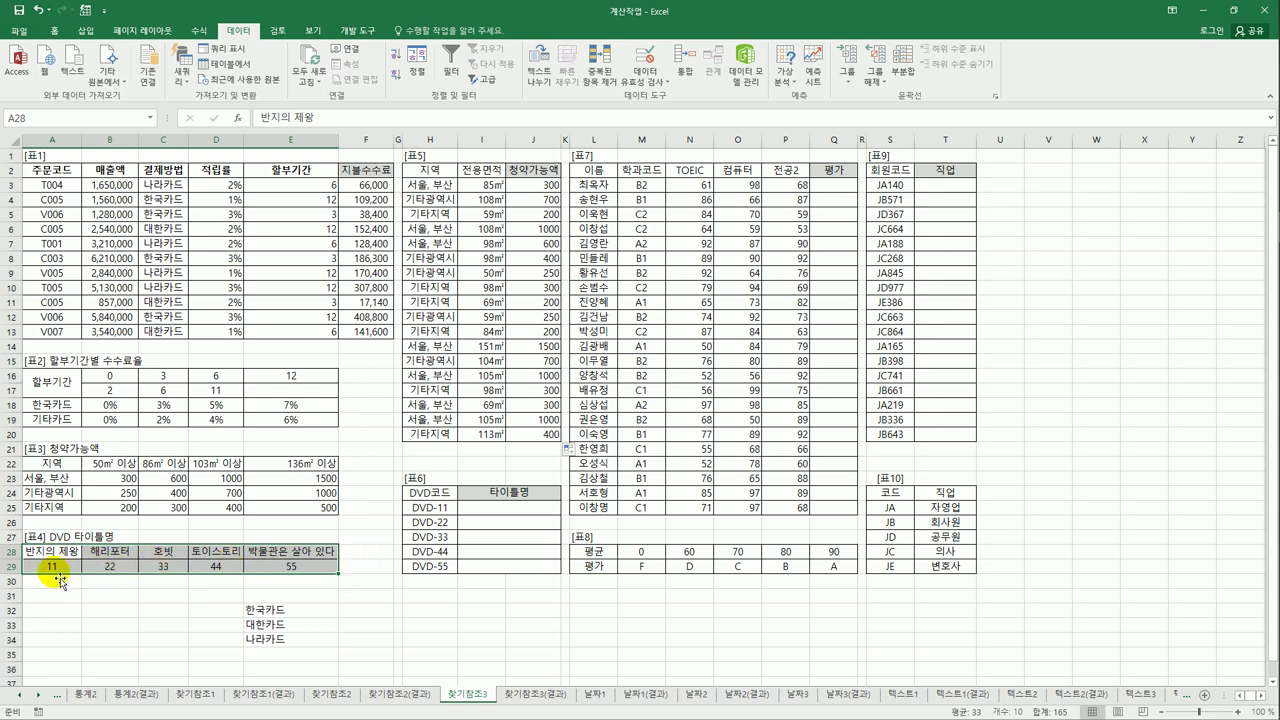
left_click_drag(57, 566, 290, 573)
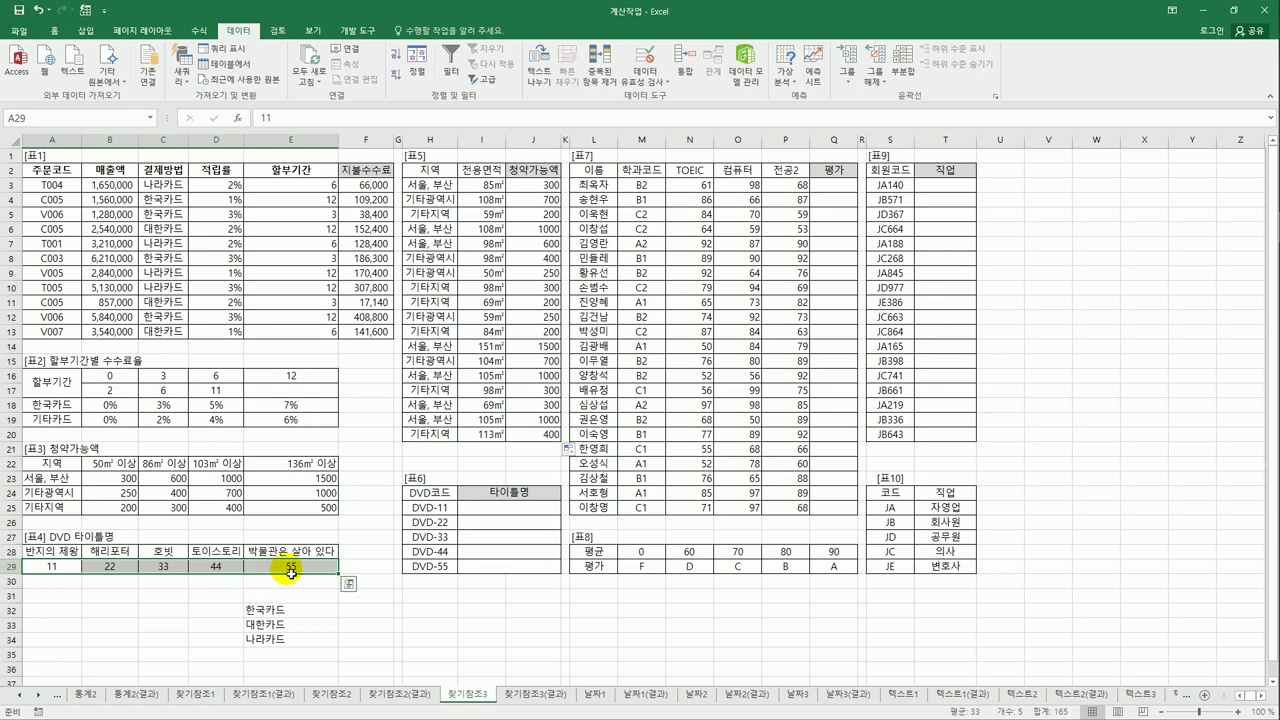
left_click(469, 515)
type("=ri")
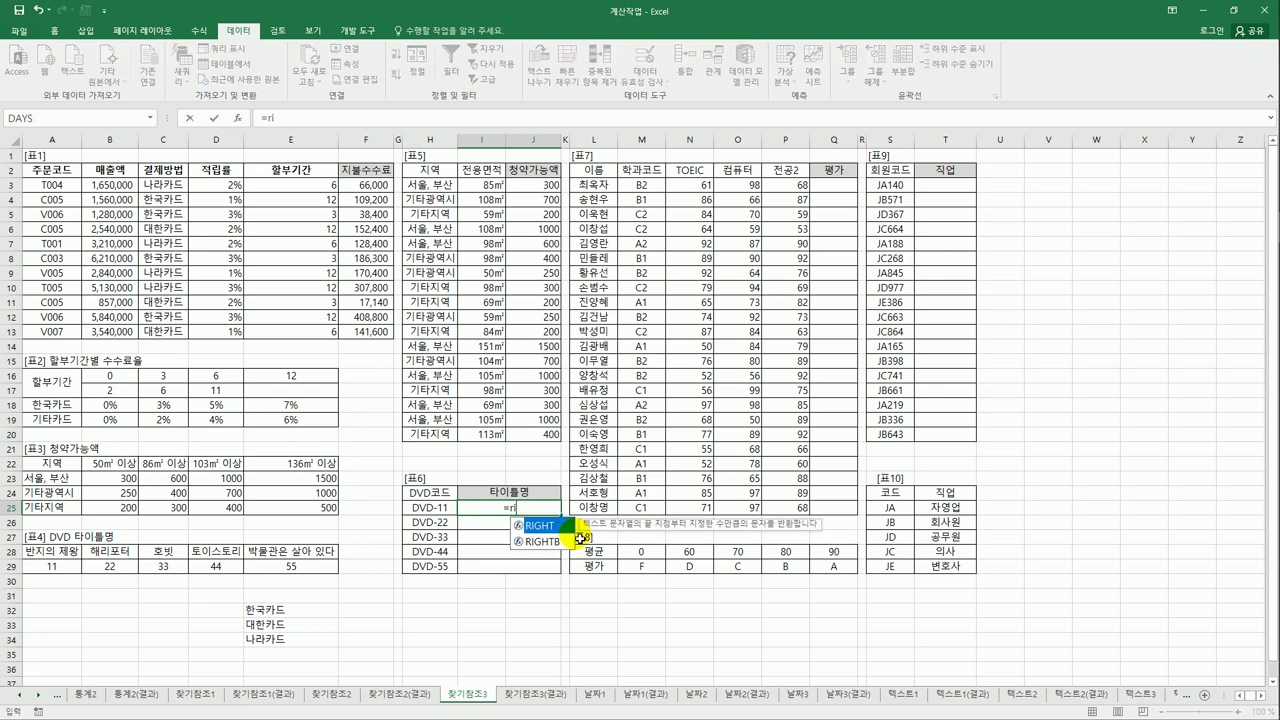
key("Tab")
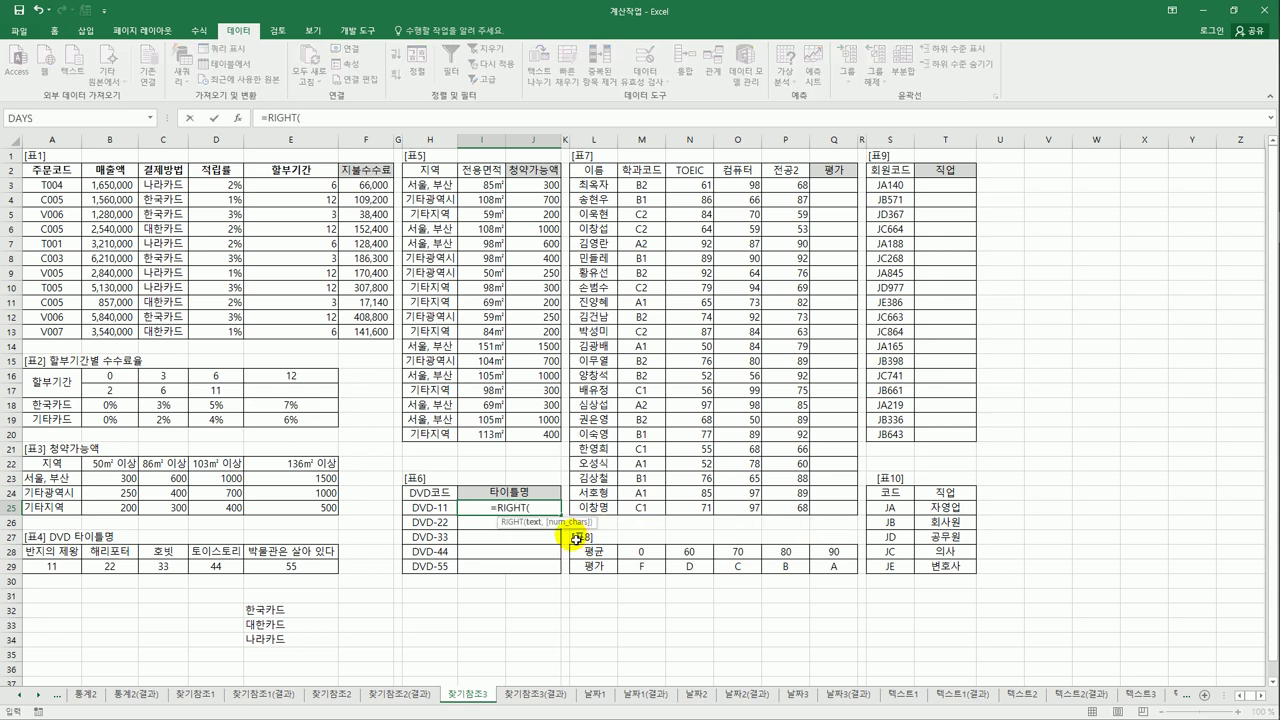
left_click(451, 511)
type(",2")
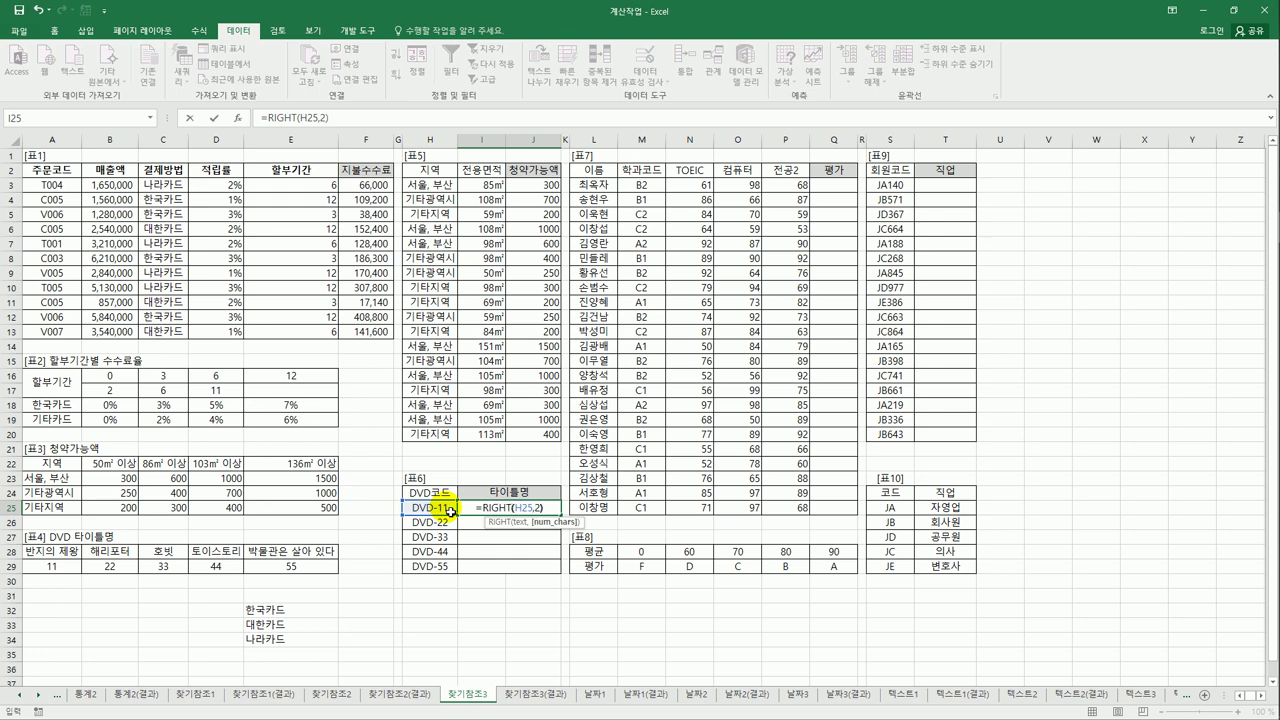
key("Return")
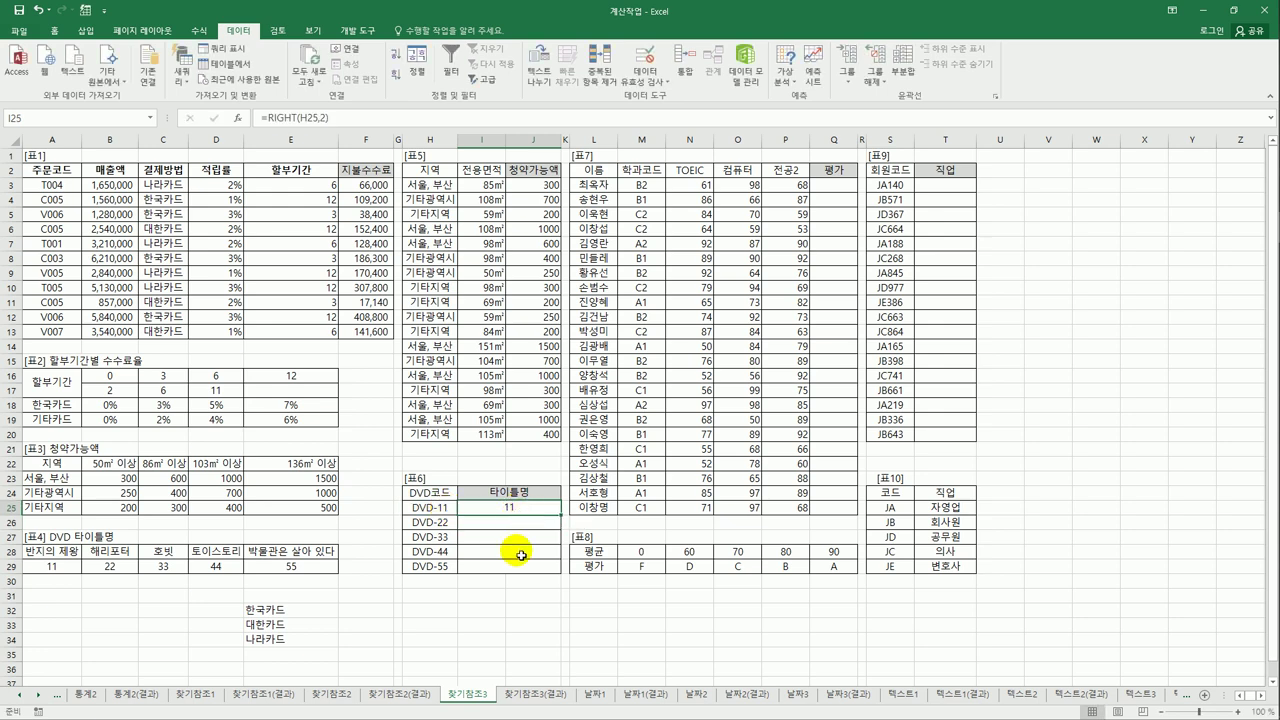
Wrap the RIGHT formula in I25 in a LOOKUP function, using RIGHT(H25,2) as the lookup value
left_click_drag(70, 567, 288, 570)
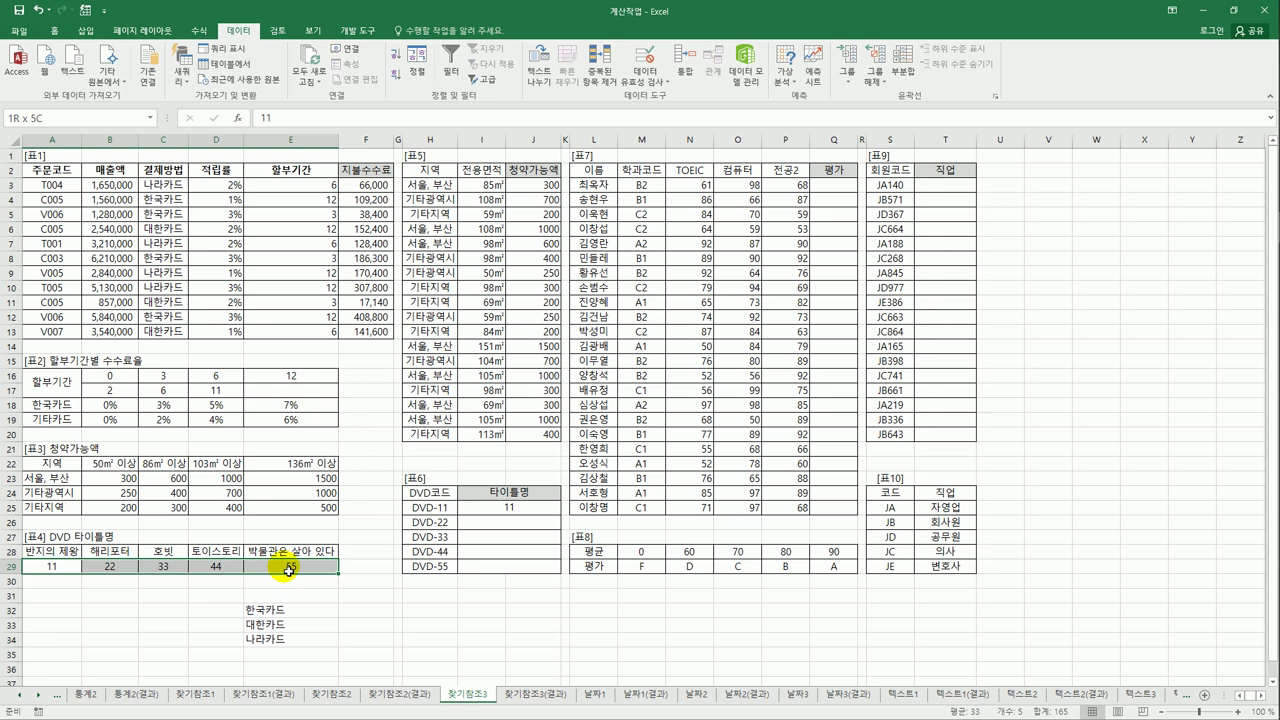
left_click_drag(60, 554, 296, 557)
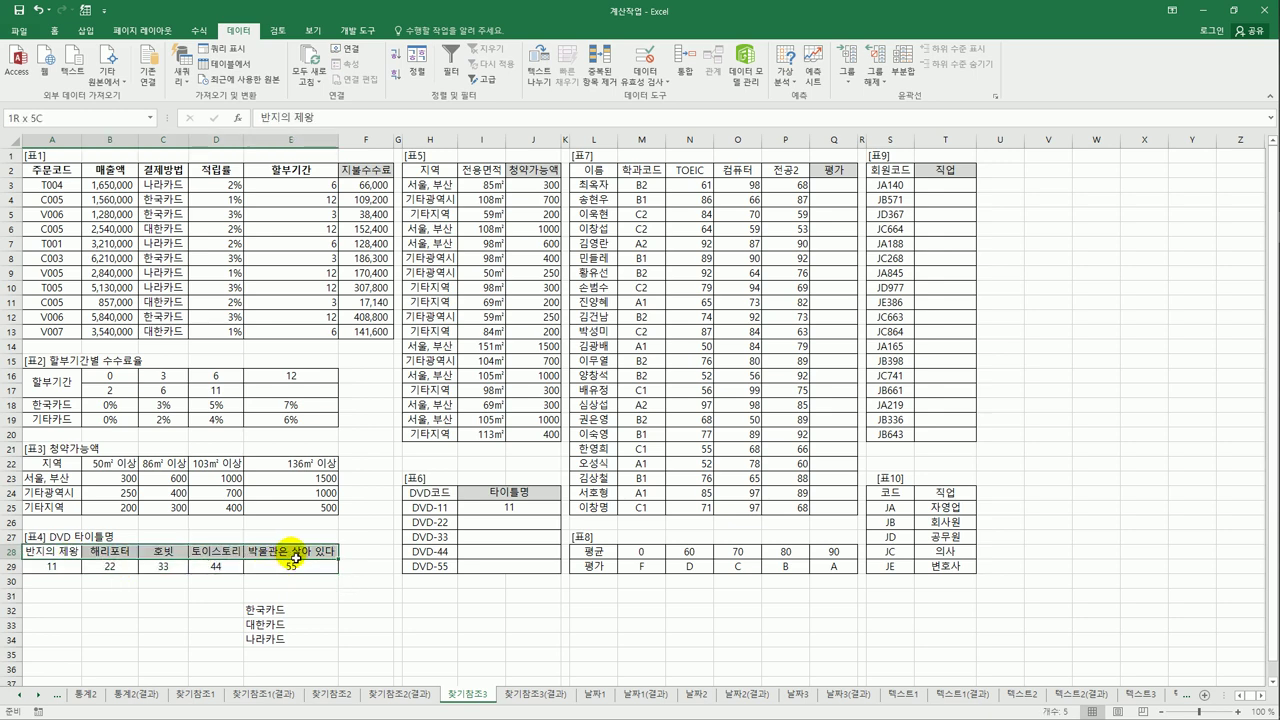
left_click(506, 507)
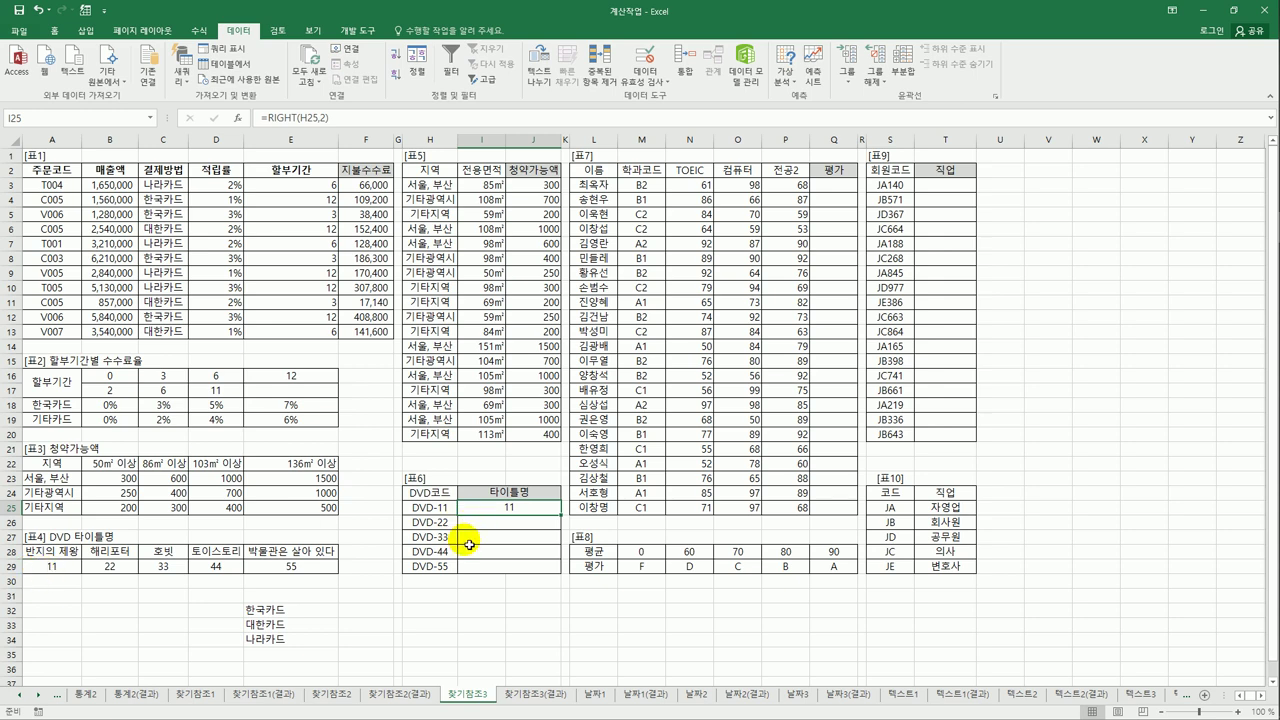
left_click(282, 121)
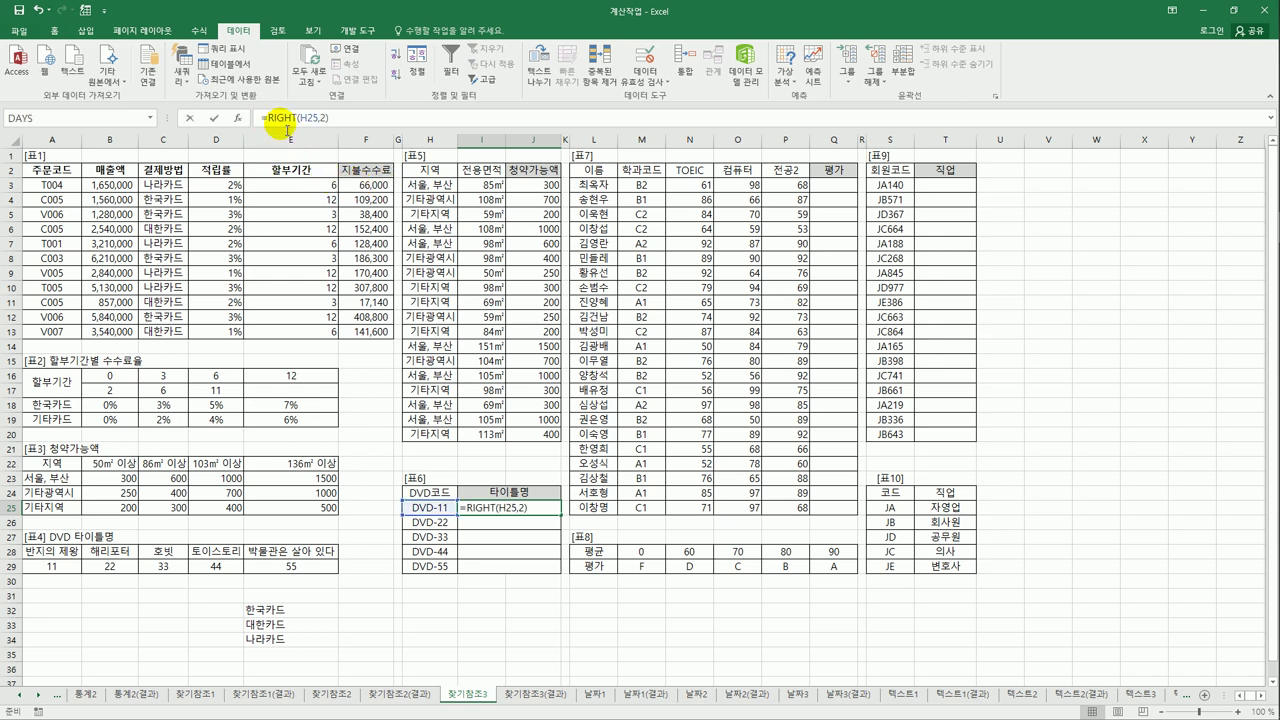
type("look")
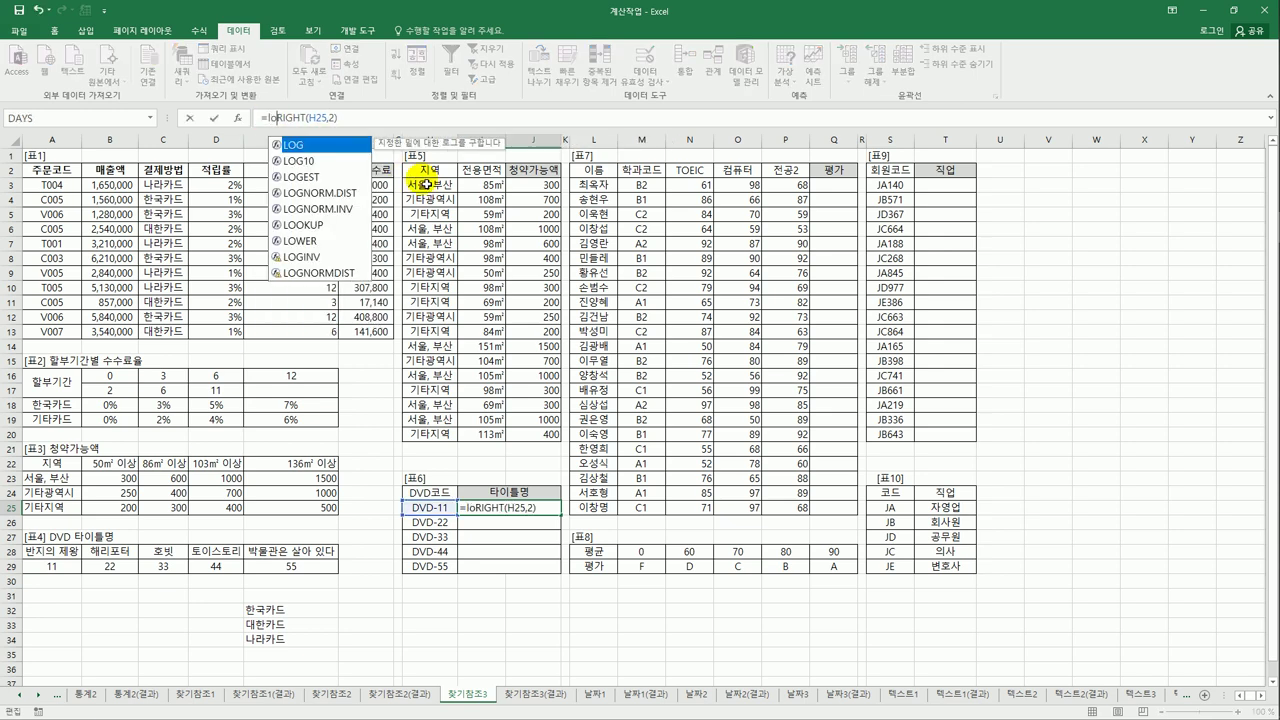
key("Tab")
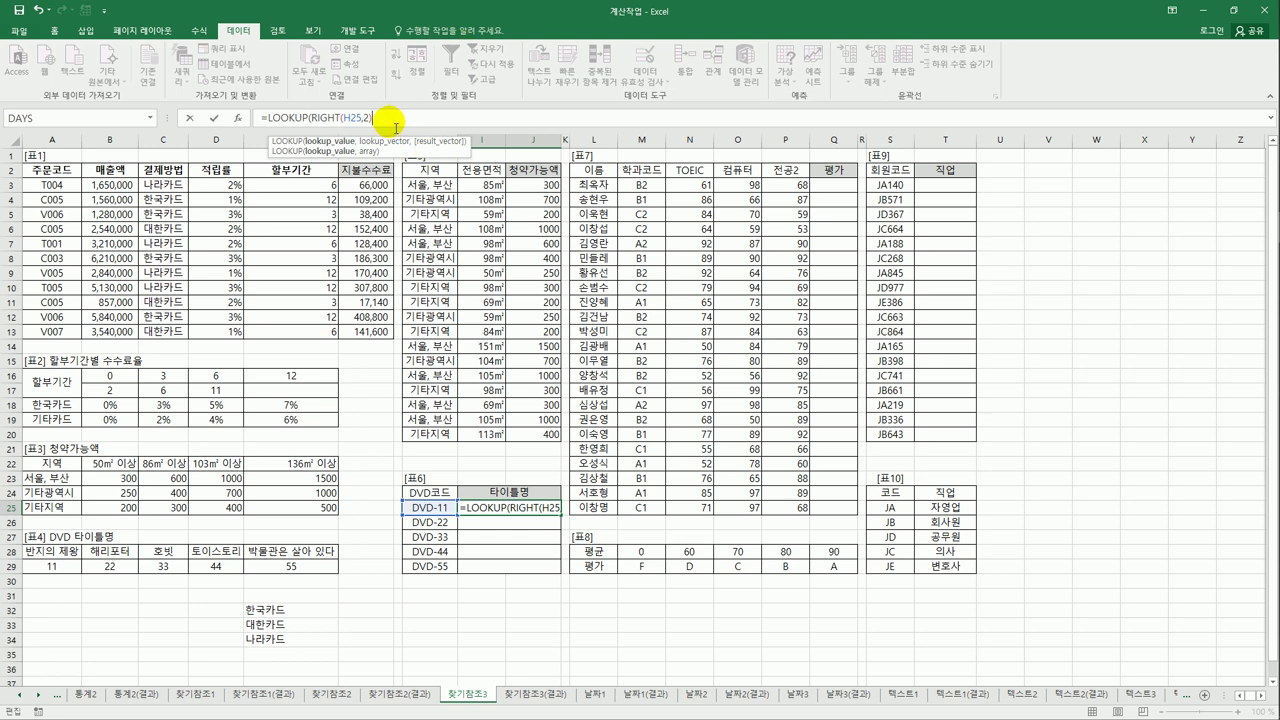
type(",")
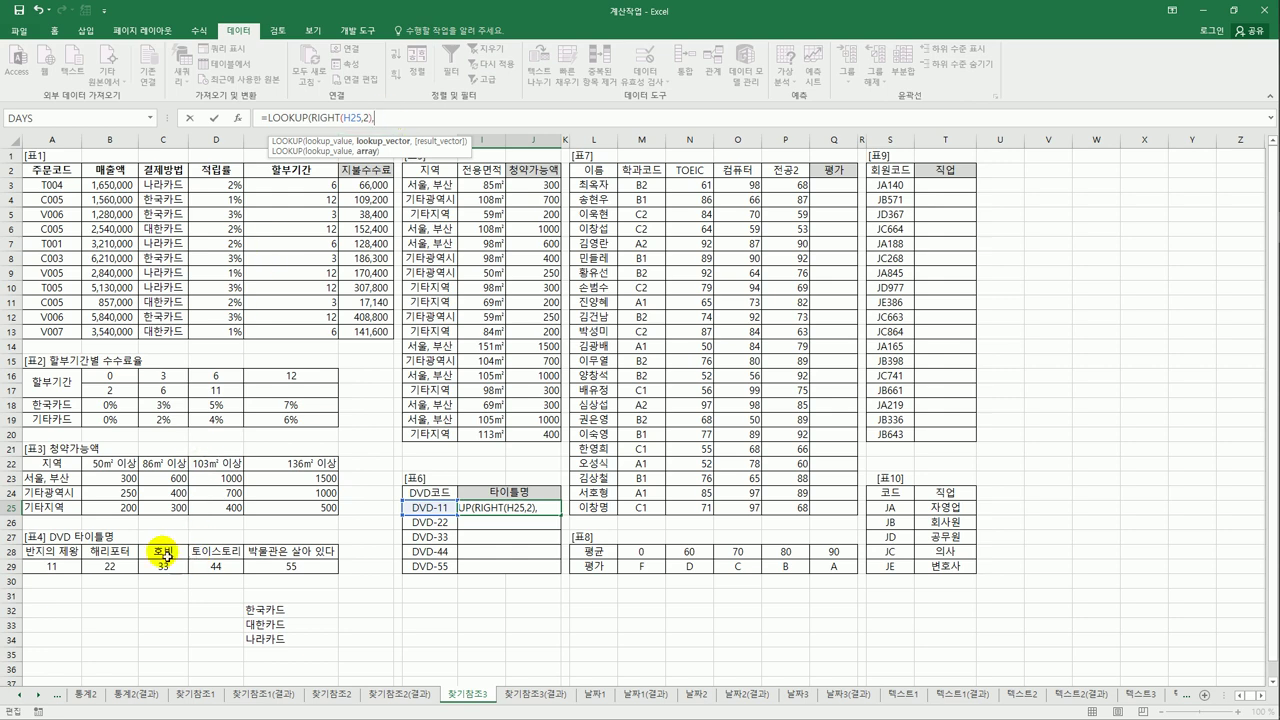
Complete the LOOKUP formula in I25 with $A$29:$E$29 as the lookup vector and $A$28:$E$28 as the result vector
left_click_drag(55, 566, 287, 567)
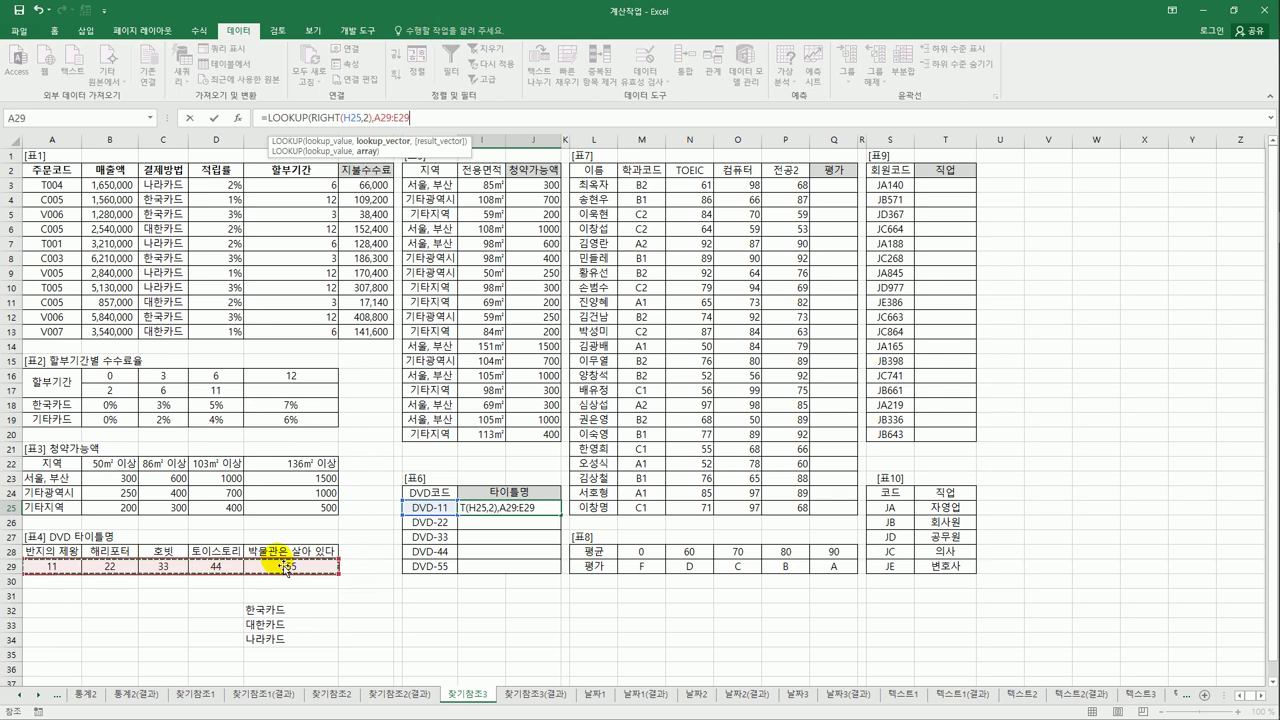
key("F4")
type(",")
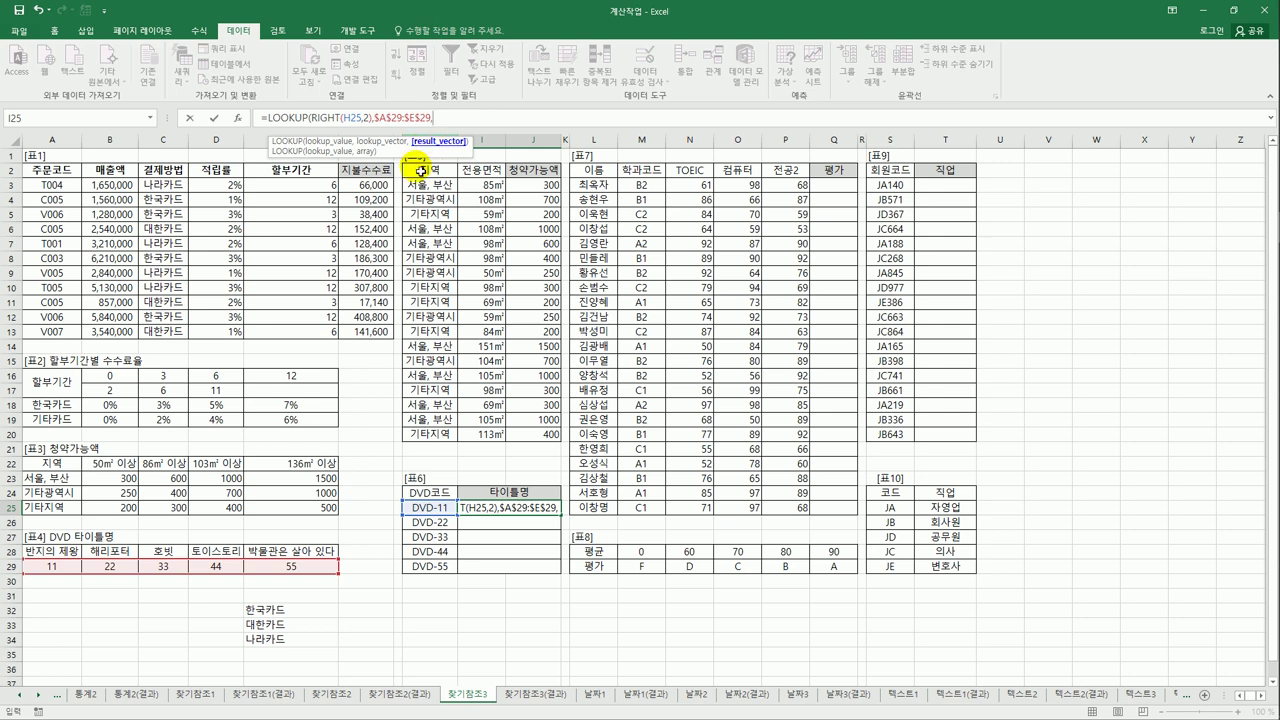
left_click_drag(68, 553, 317, 557)
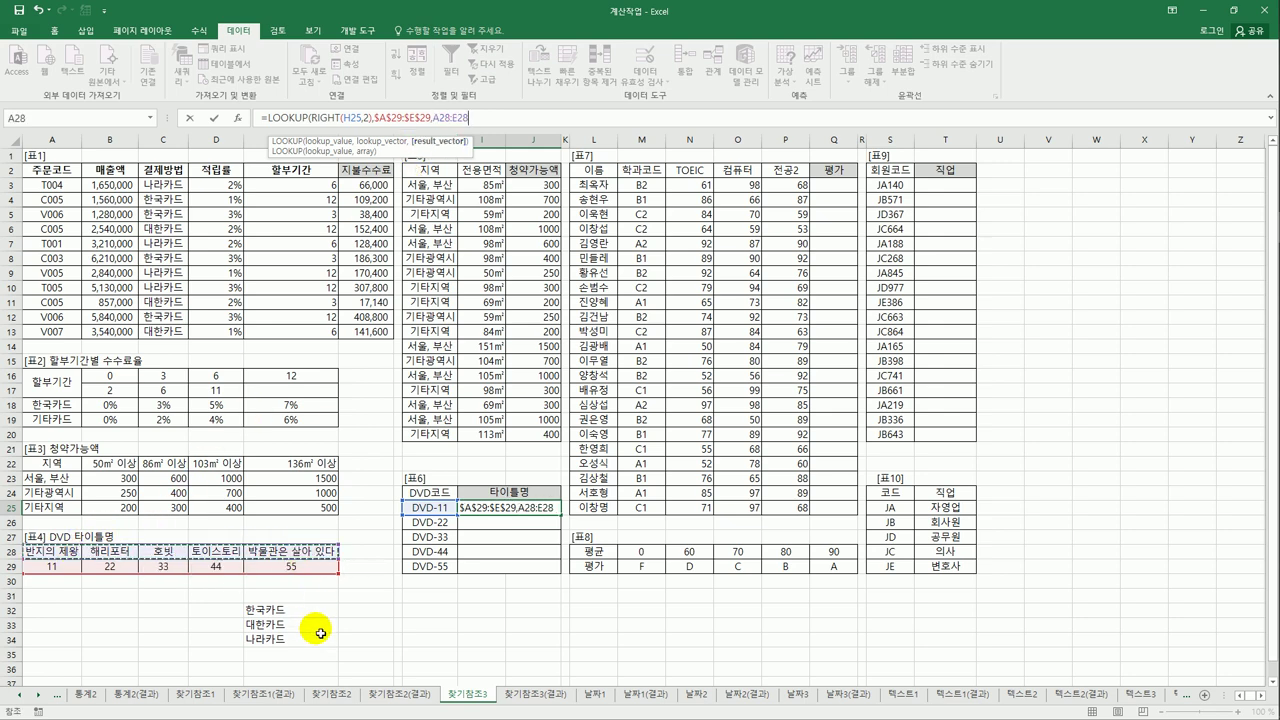
key("F4")
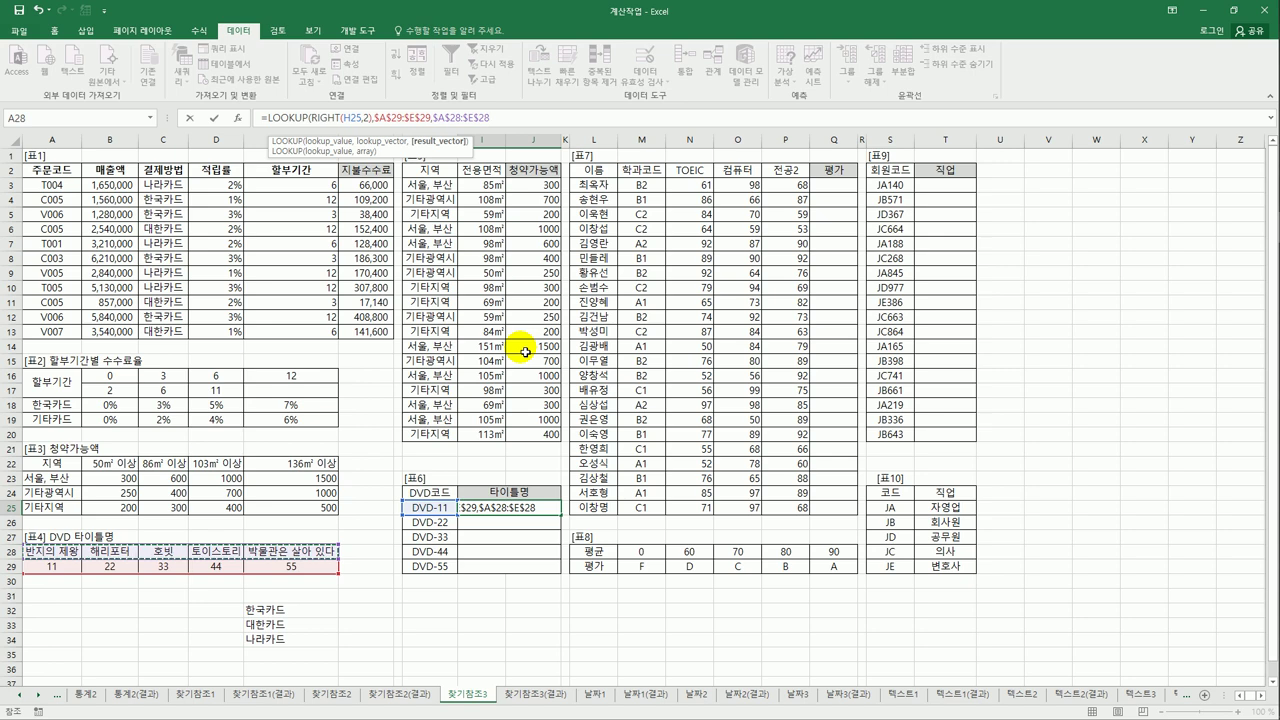
type(")")
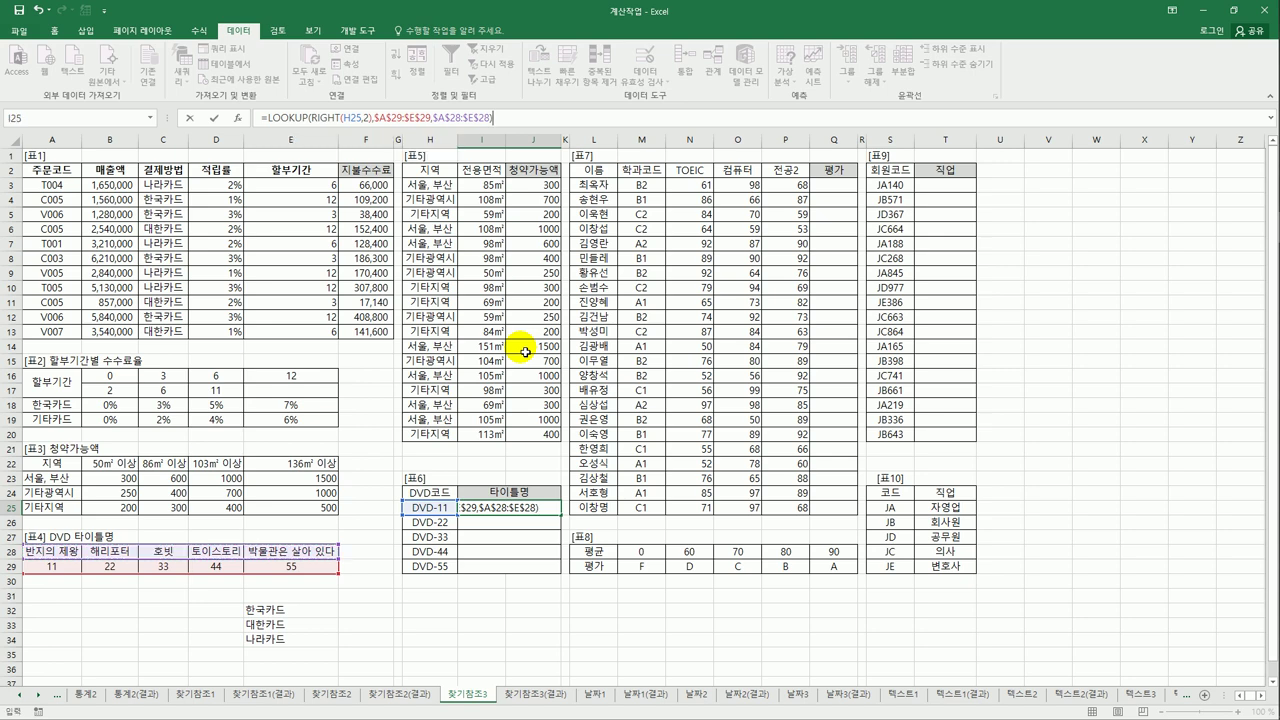
key("Return")
left_click(528, 508)
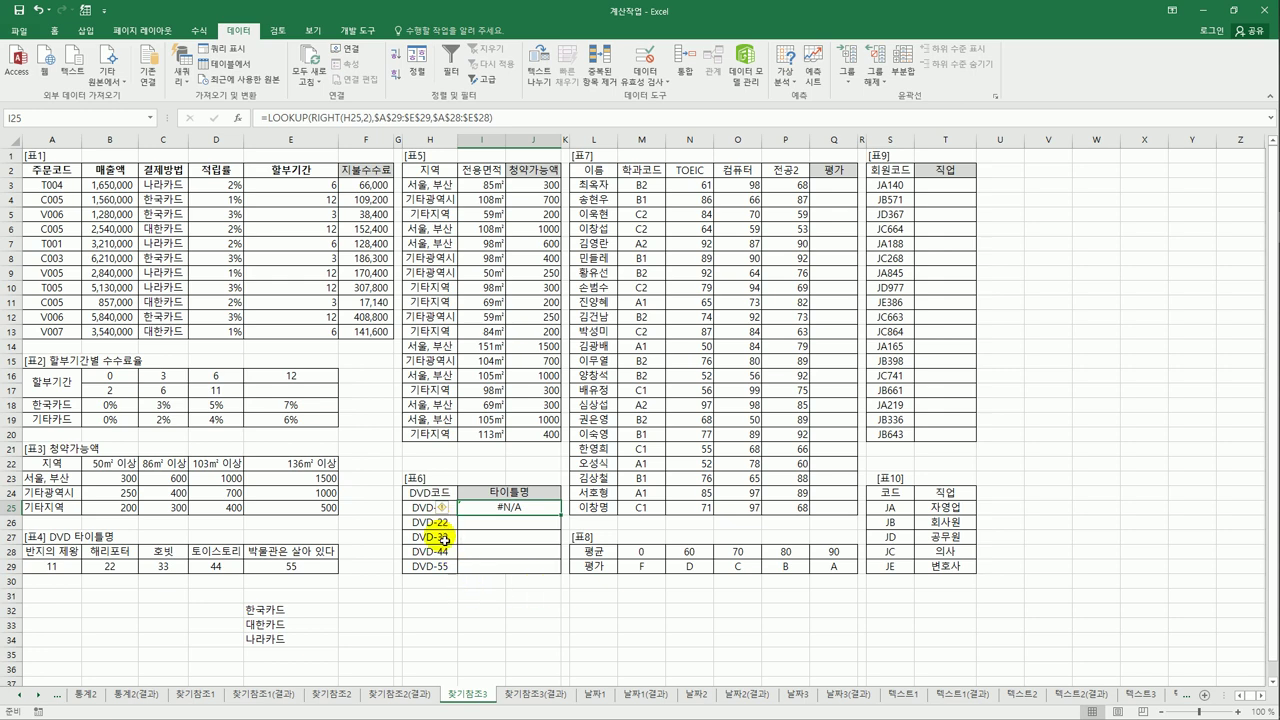
Convert the RIGHT result to a number with *1 in I25's LOOKUP formula, and fill the formula down through I29
mouse_move(436, 516)
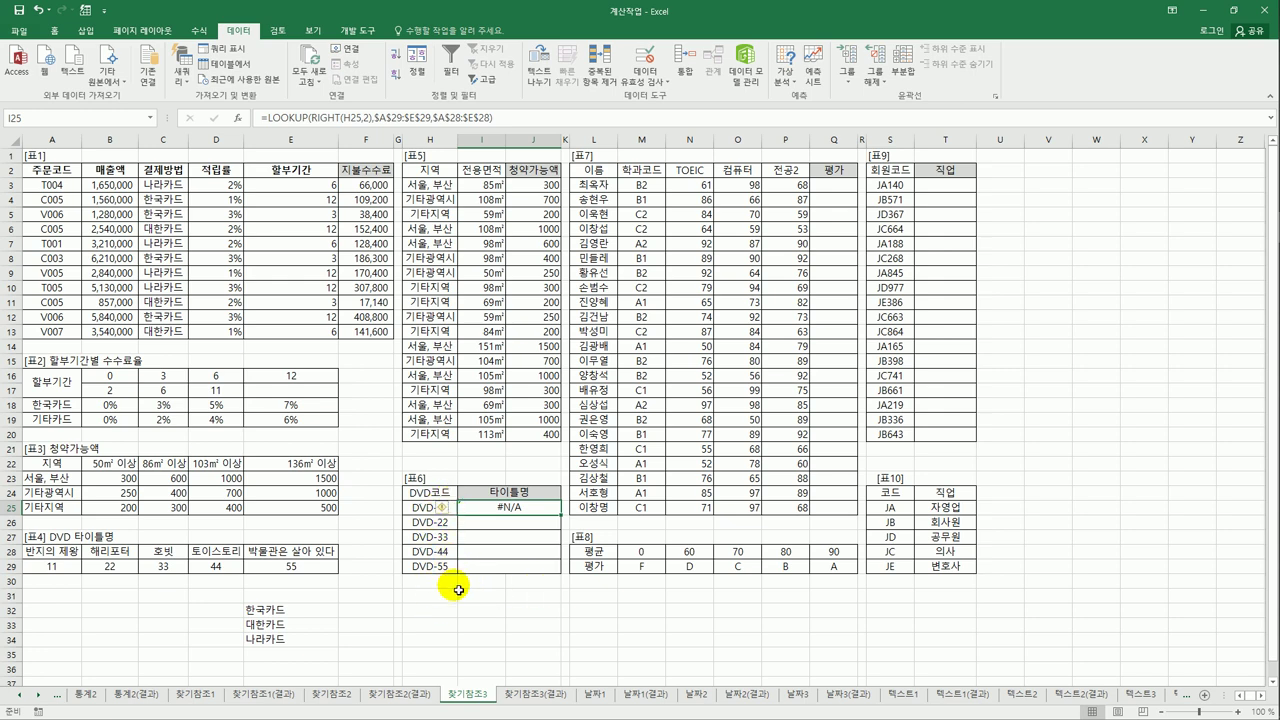
left_click(51, 570)
left_click_drag(51, 570, 309, 566)
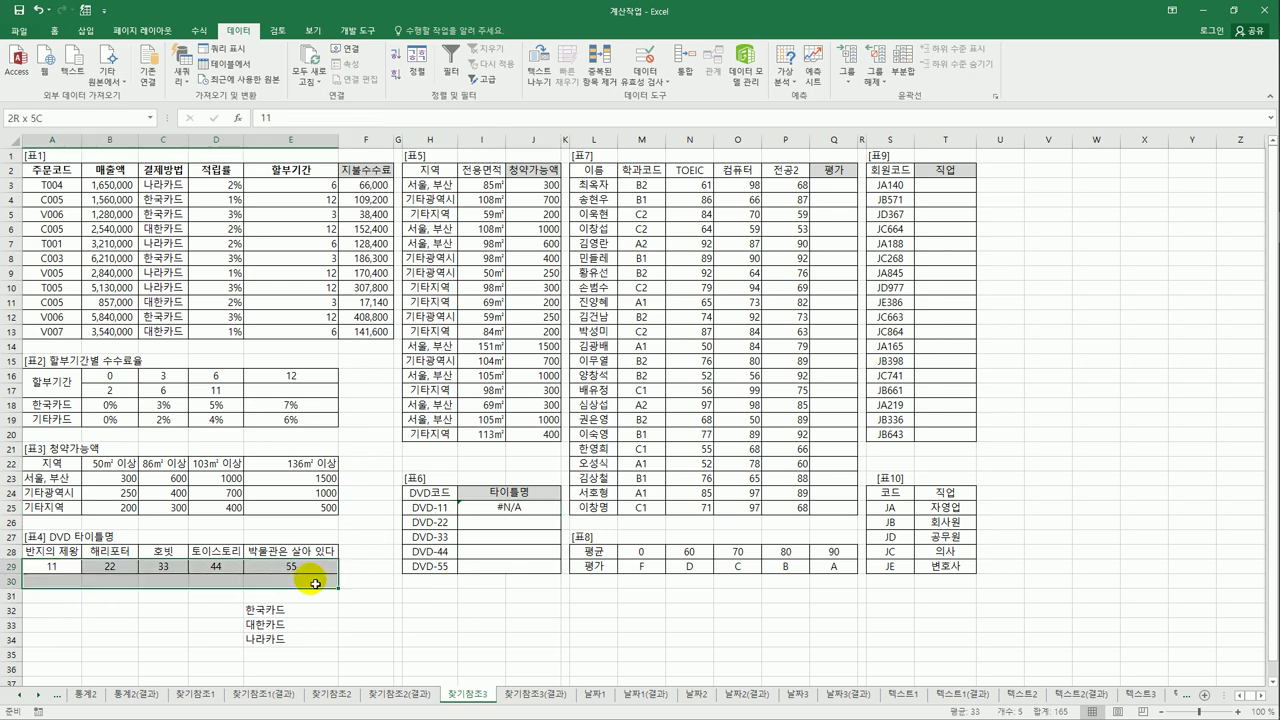
left_click(511, 510)
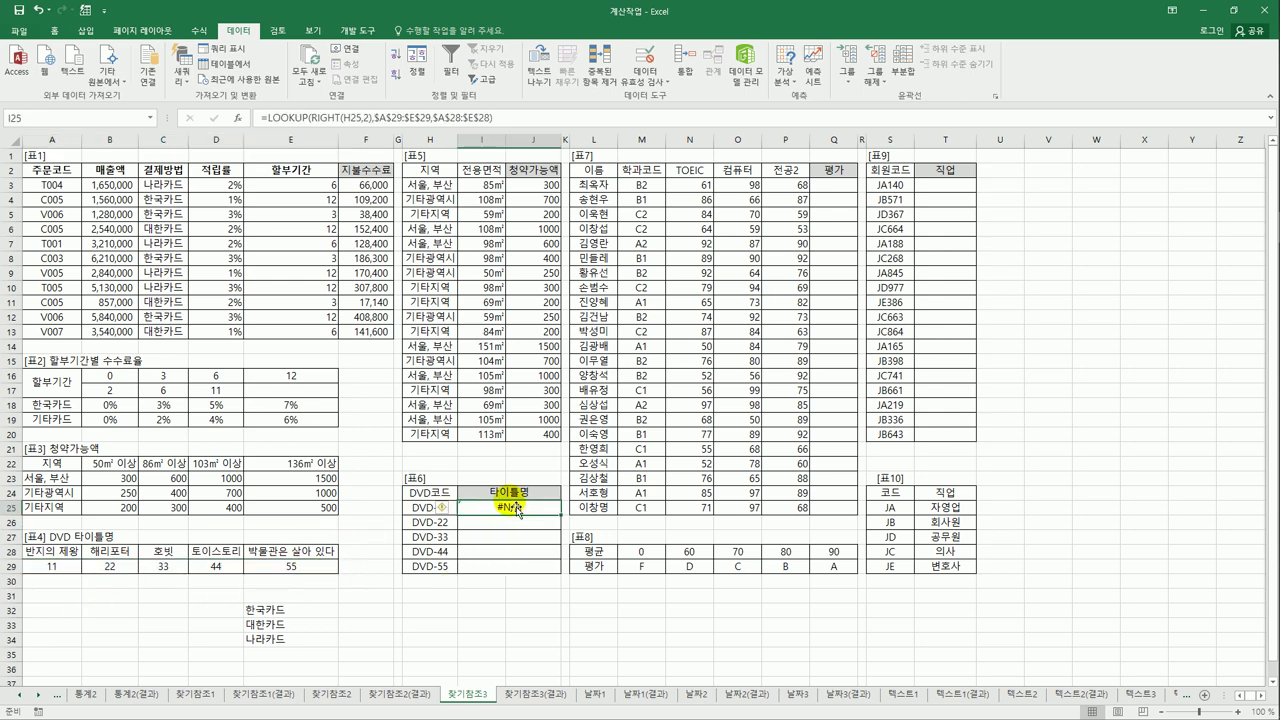
left_click(372, 117)
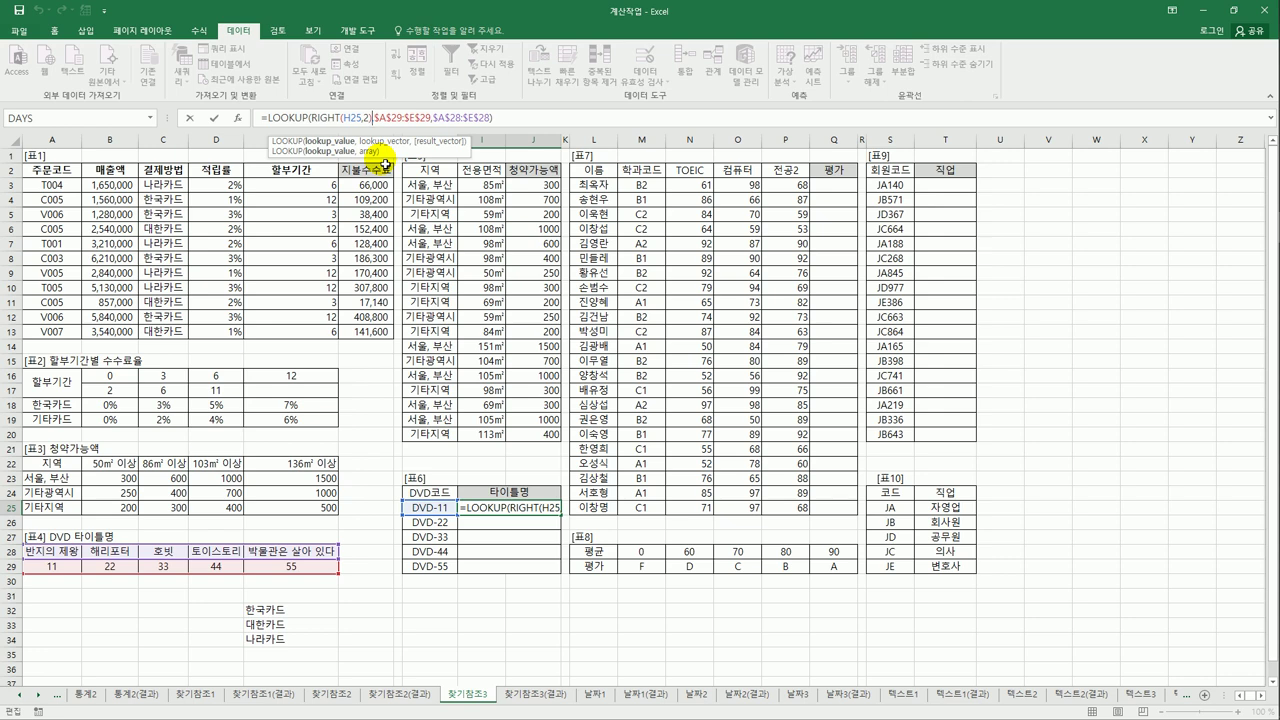
type("*")
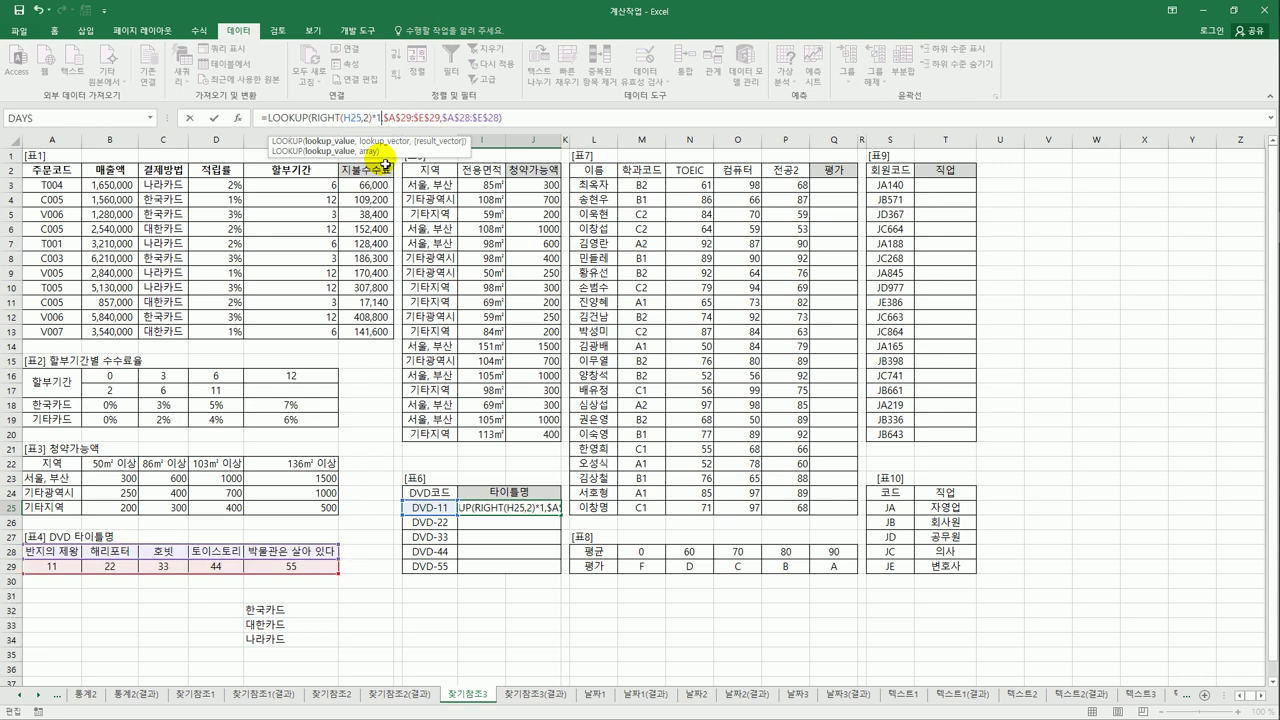
key("Return")
key("Up")
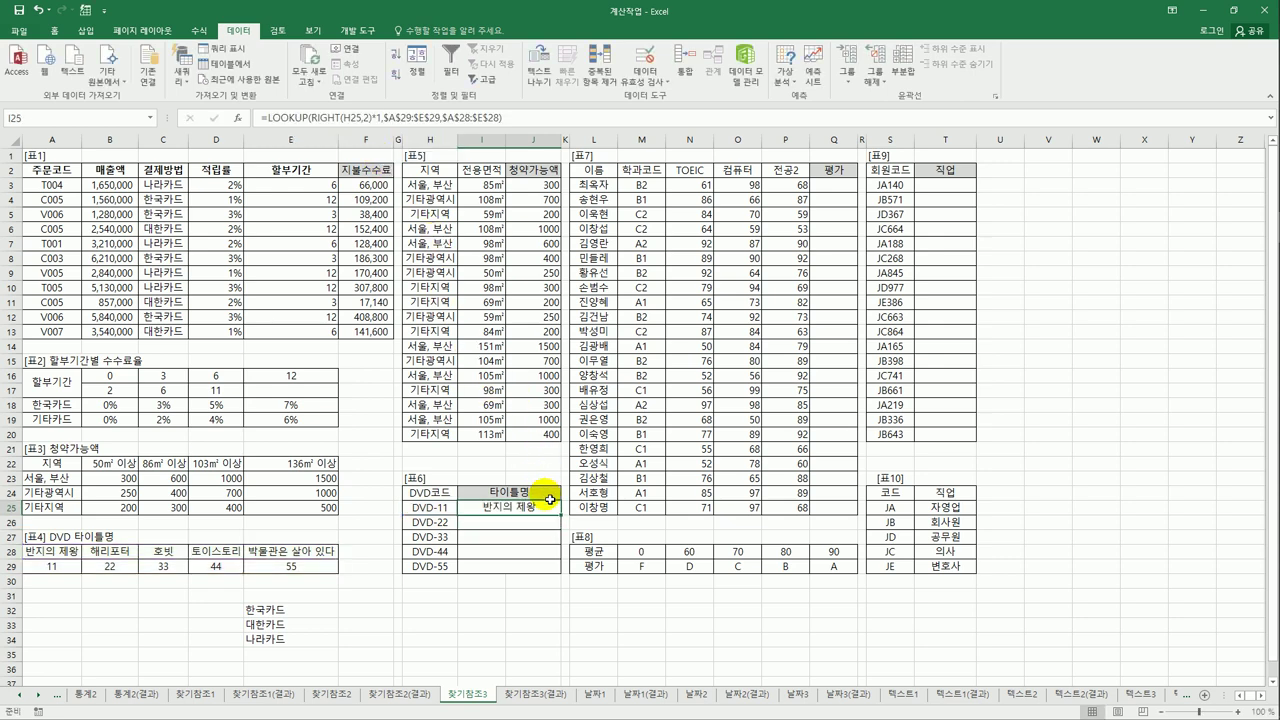
left_click_drag(567, 521, 561, 580)
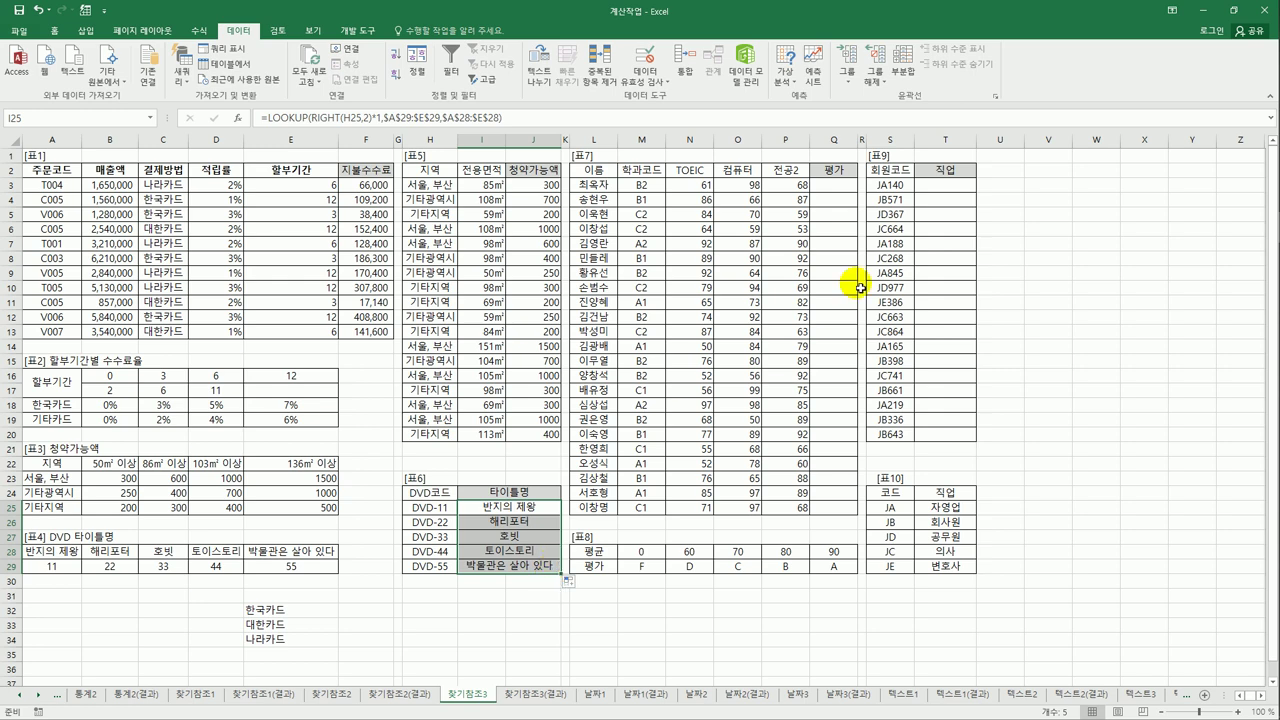
Check 표7's three scores against the 표8 averages, and start a SUMPRODUCT formula in Q3 with N3:P3 as the first array
left_click(833, 190)
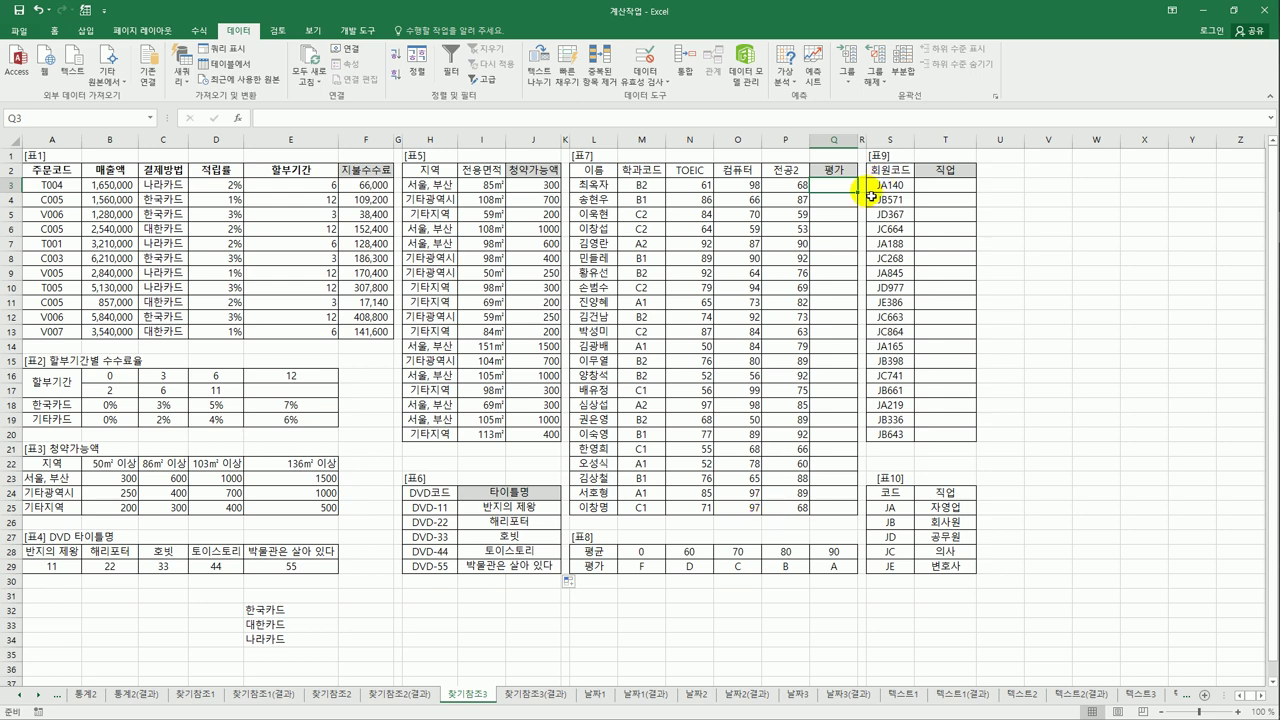
left_click(703, 188)
left_click_drag(707, 188, 786, 190)
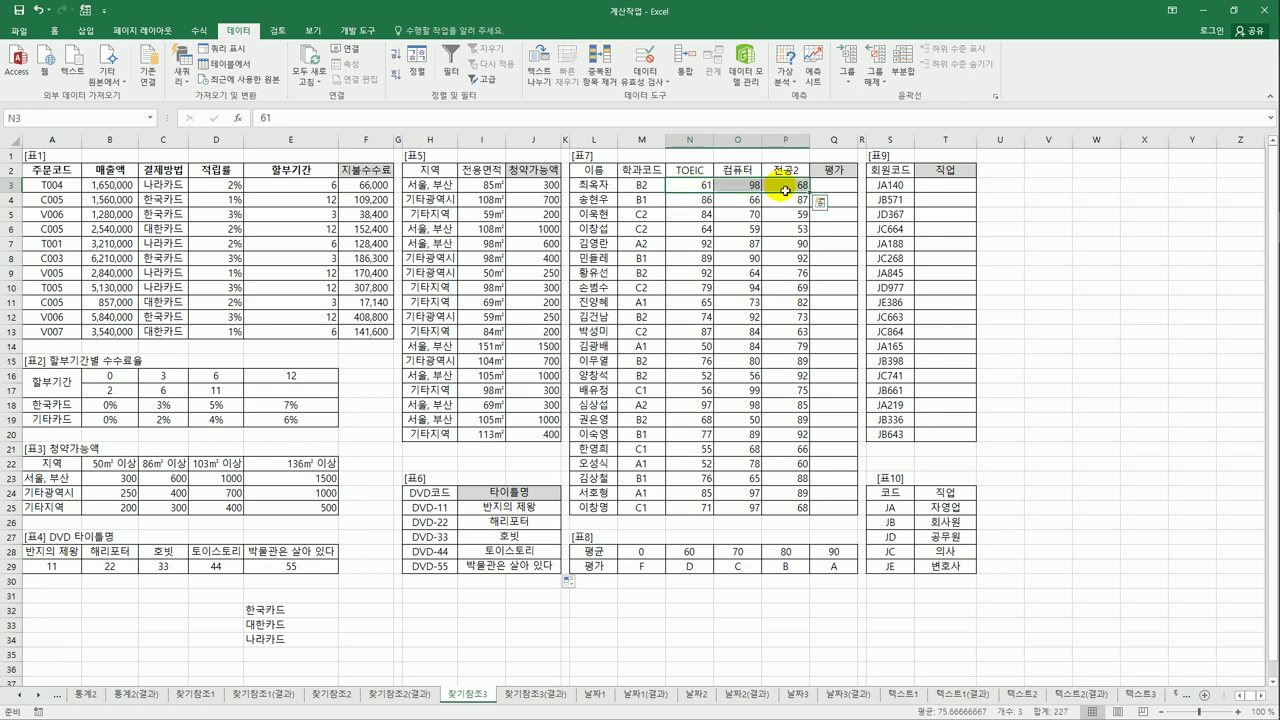
left_click_drag(643, 551, 818, 551)
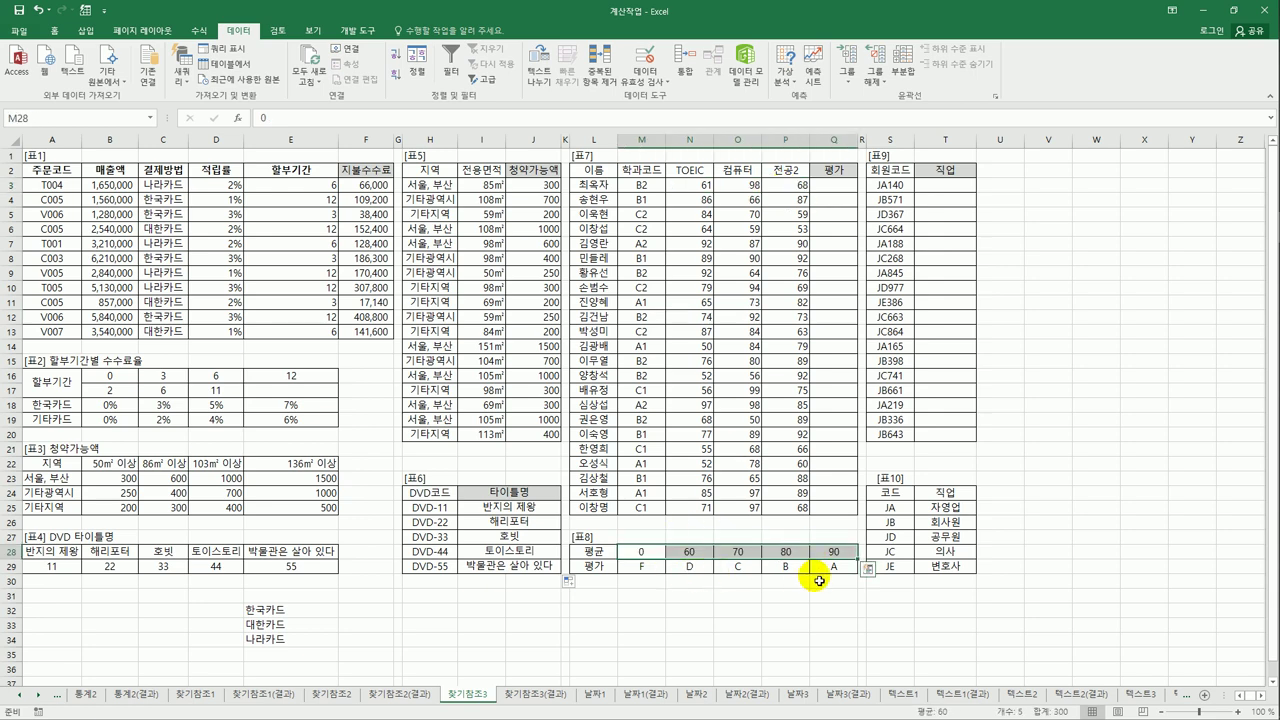
left_click(829, 187)
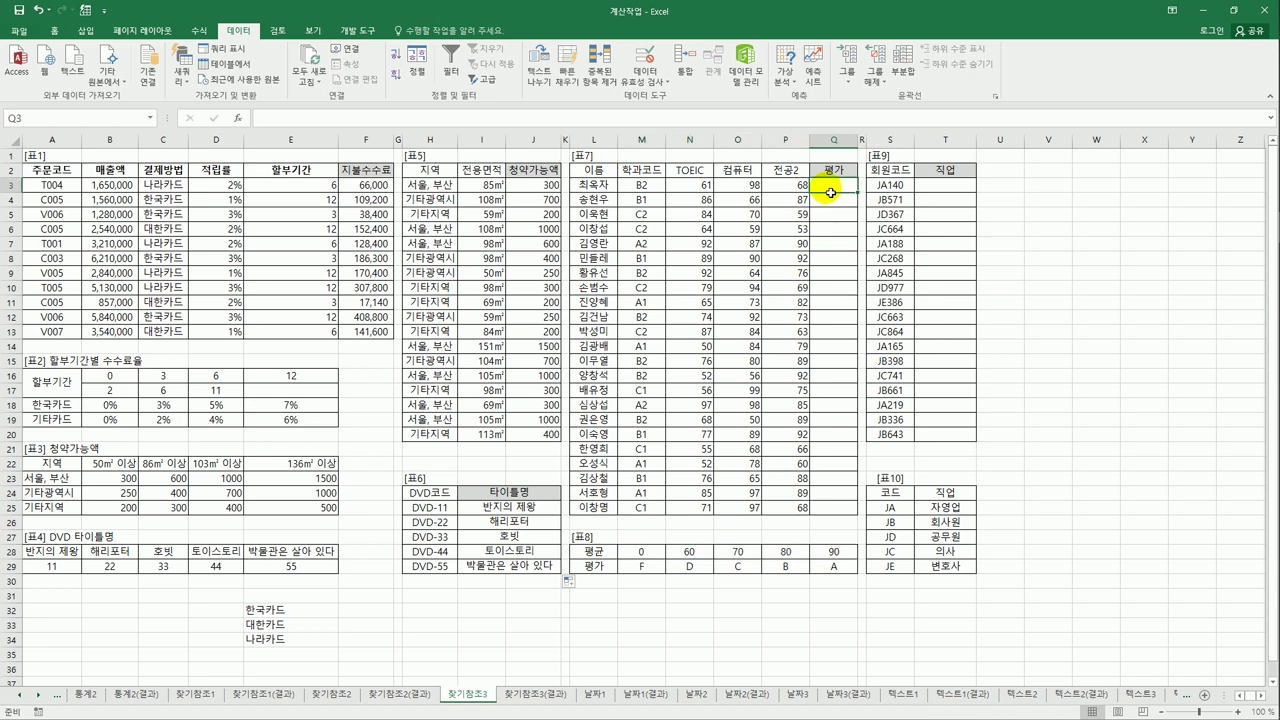
type("=su")
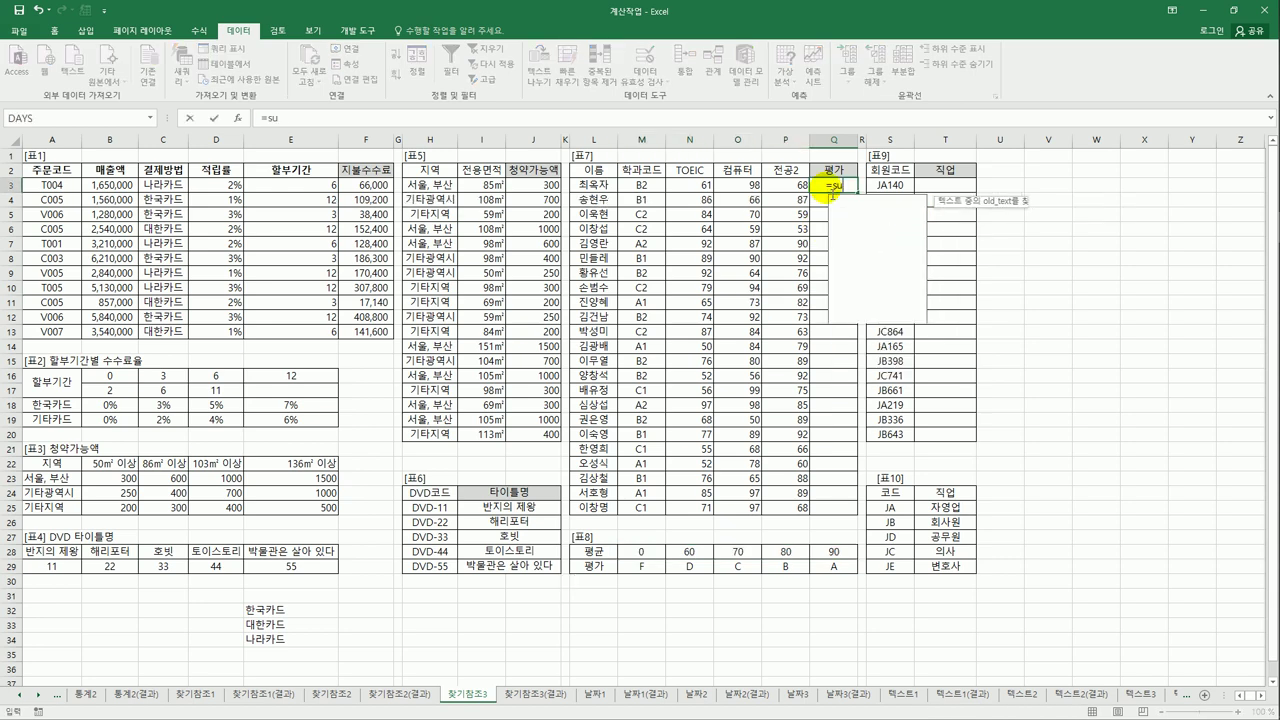
type("mp")
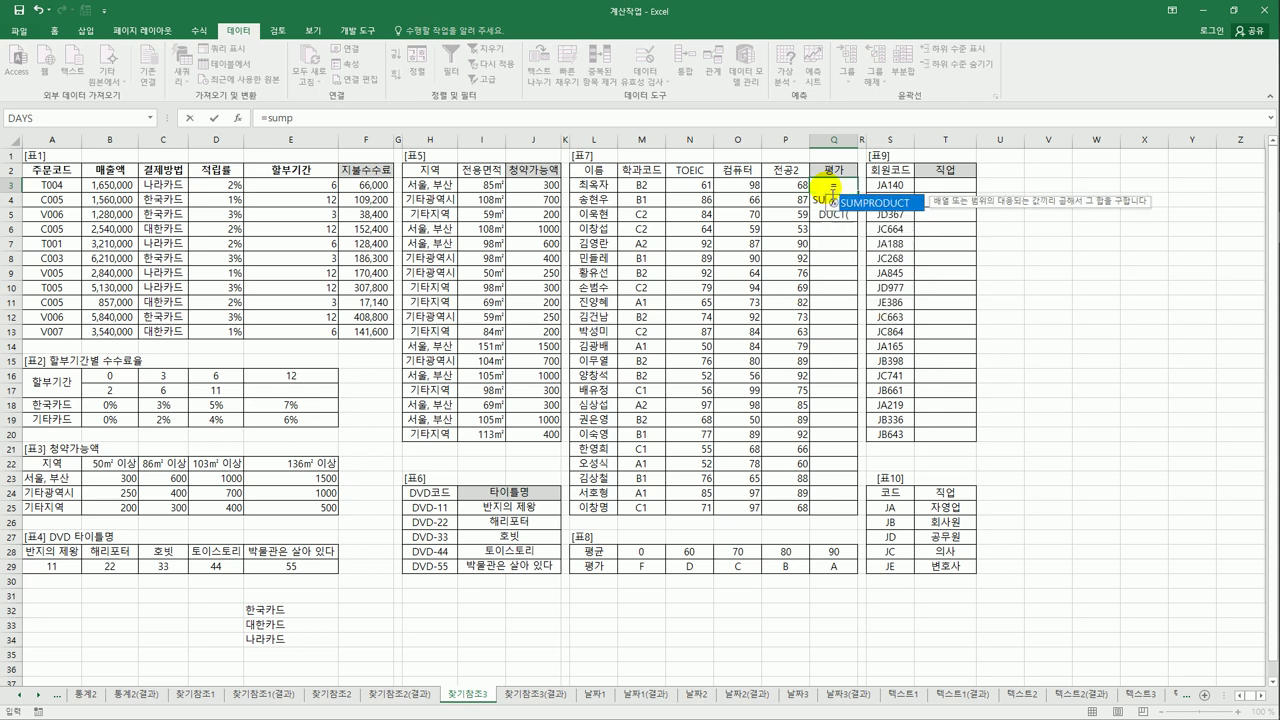
key("Tab")
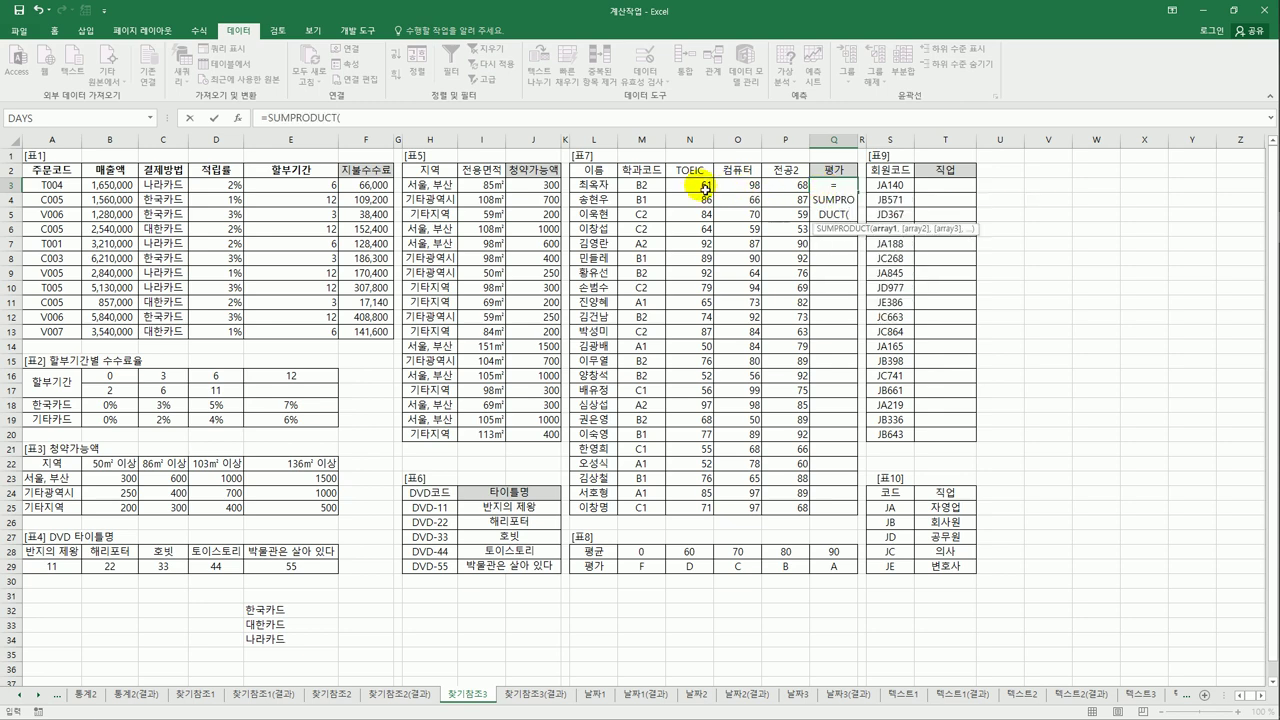
left_click_drag(690, 185, 784, 186)
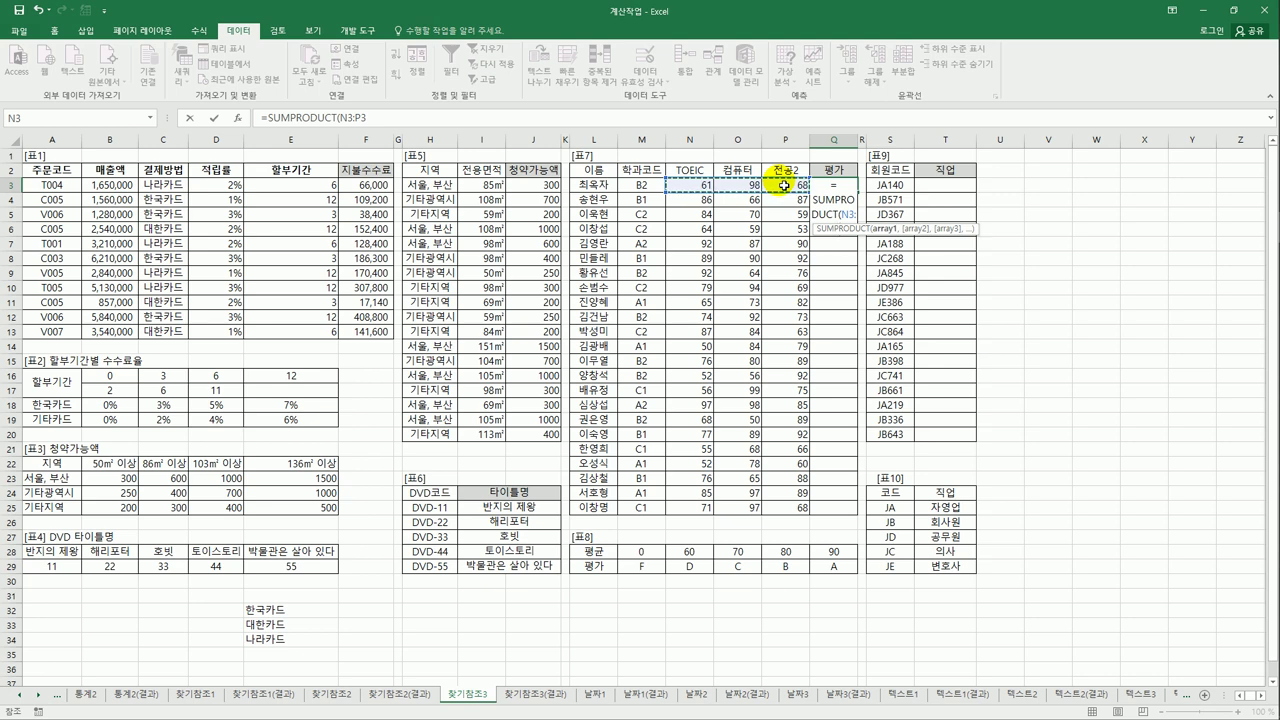
Complete the SUMPRODUCT formula in Q3 with the weights {0.3,0.2,0.5} as the second array, and fill it down through Q25
type(",{")
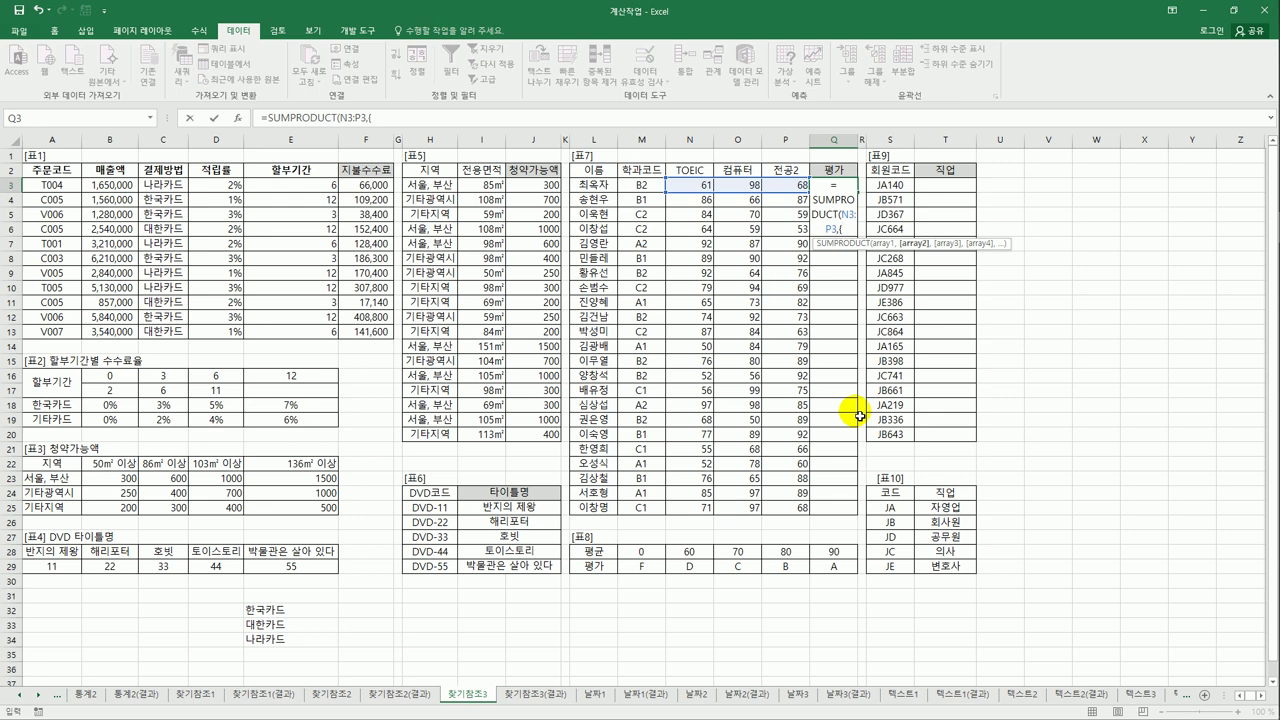
type("0.3,0.2,0.")
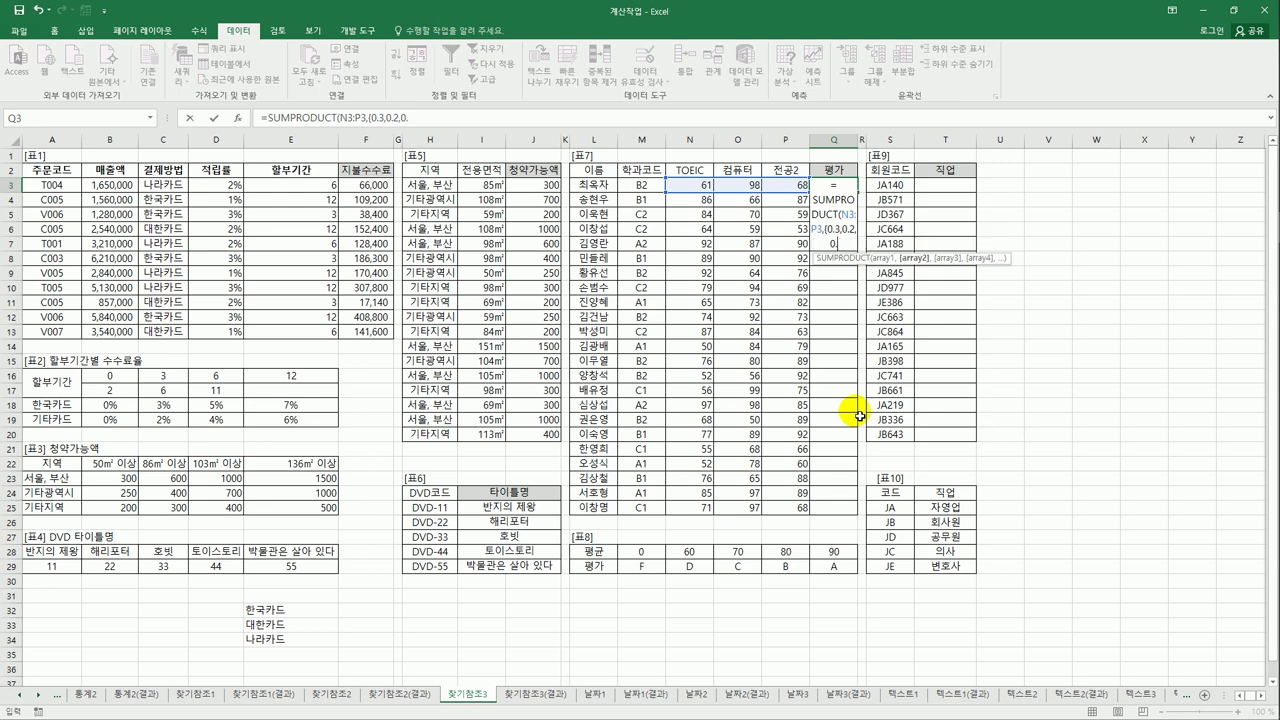
type("5})")
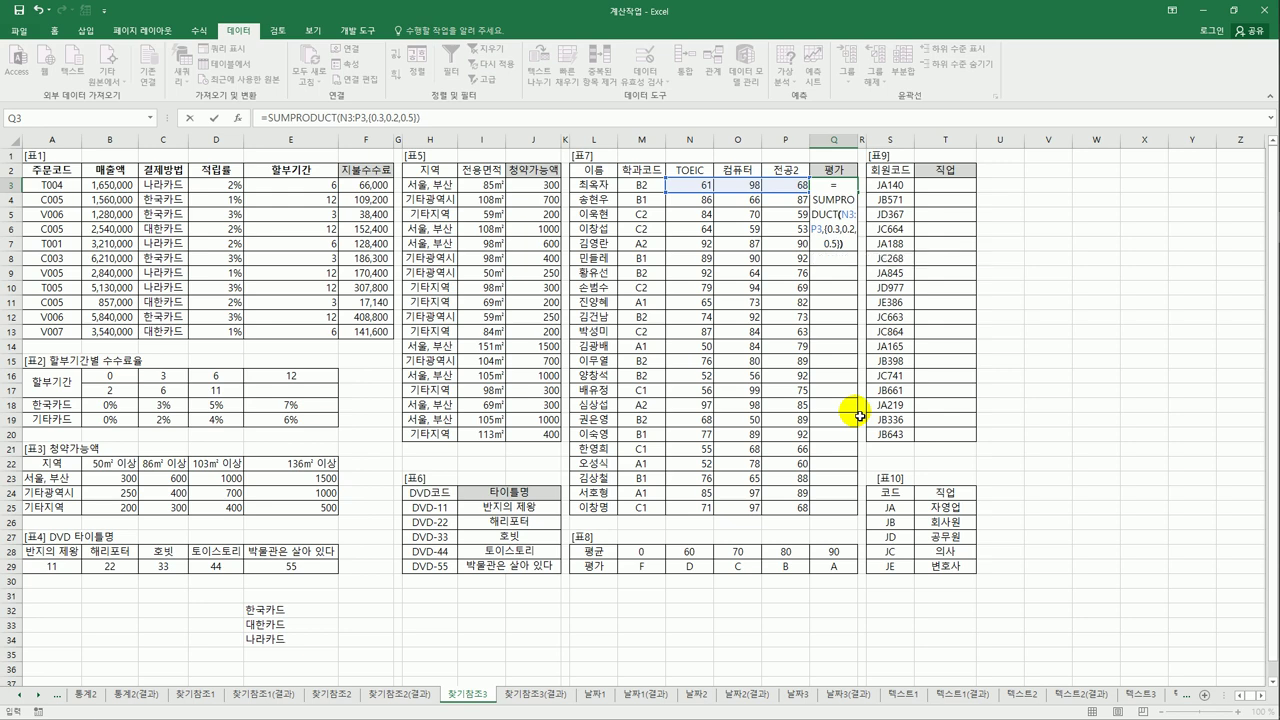
key("Return")
key("Up")
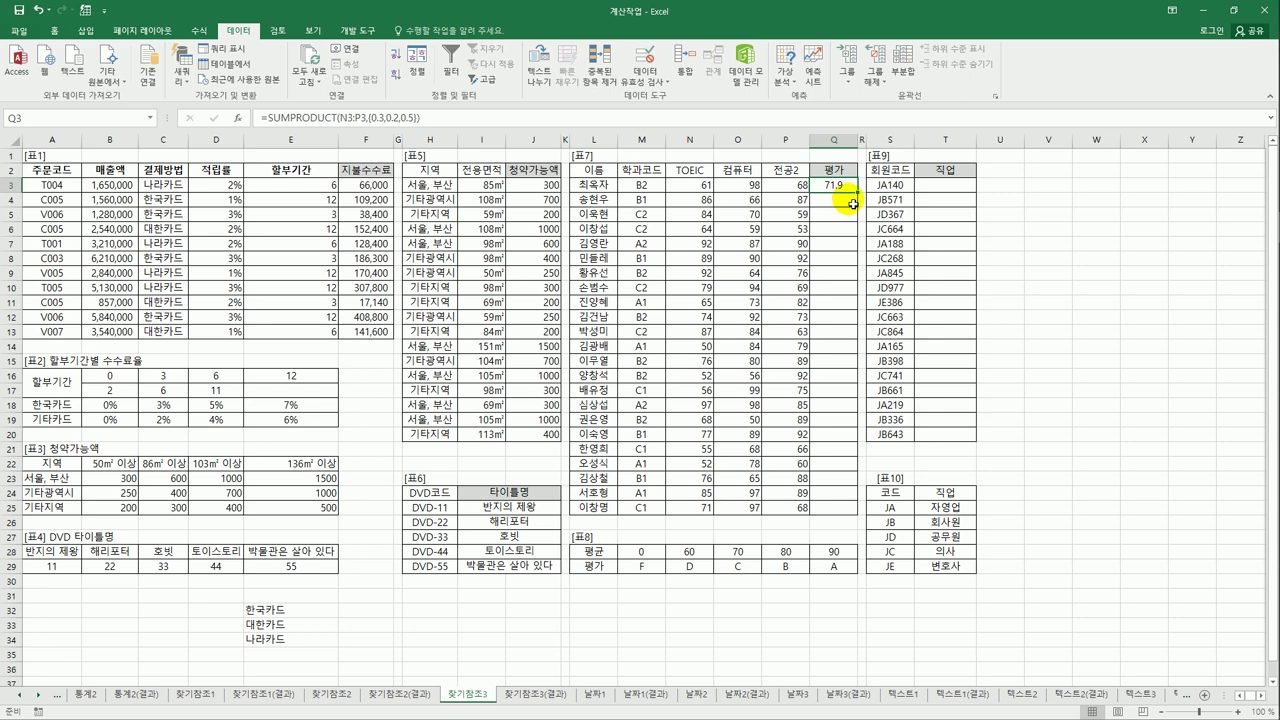
left_click_drag(860, 197, 830, 510)
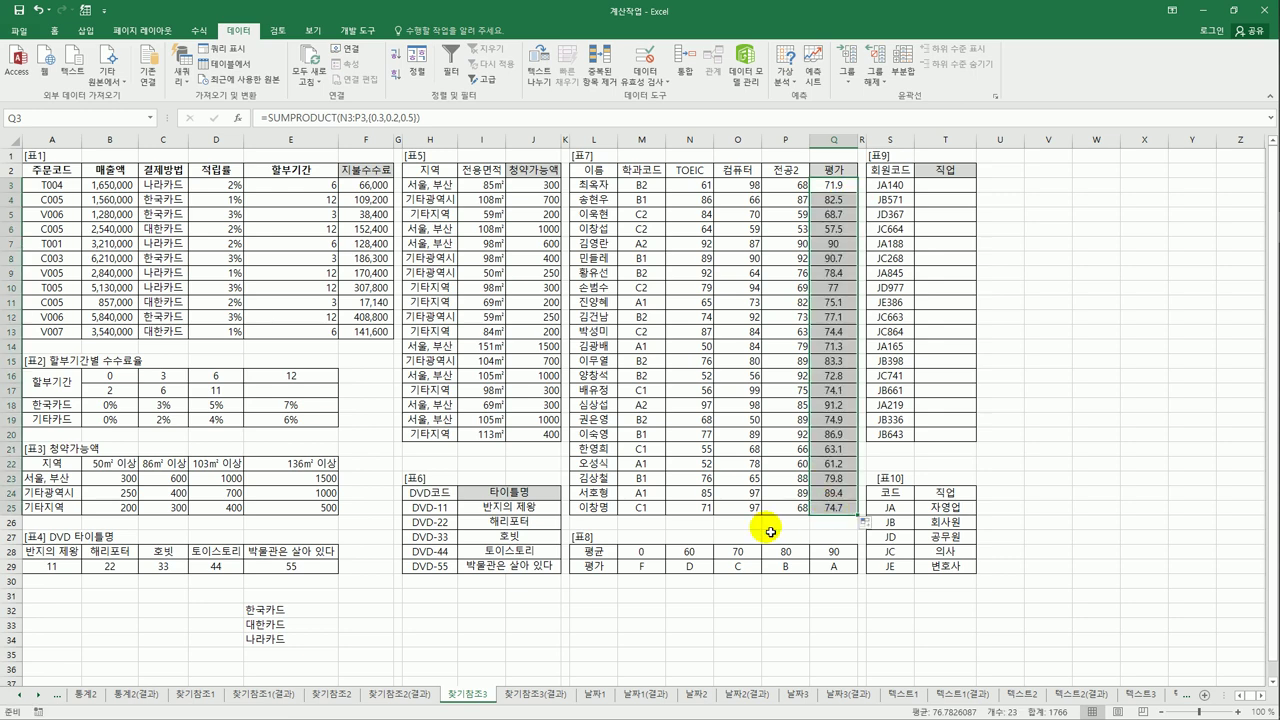
Check the 표8 grade table, and wrap the SUMPRODUCT formula in Q3 in HLOOKUP as its lookup value
left_click_drag(650, 551, 836, 562)
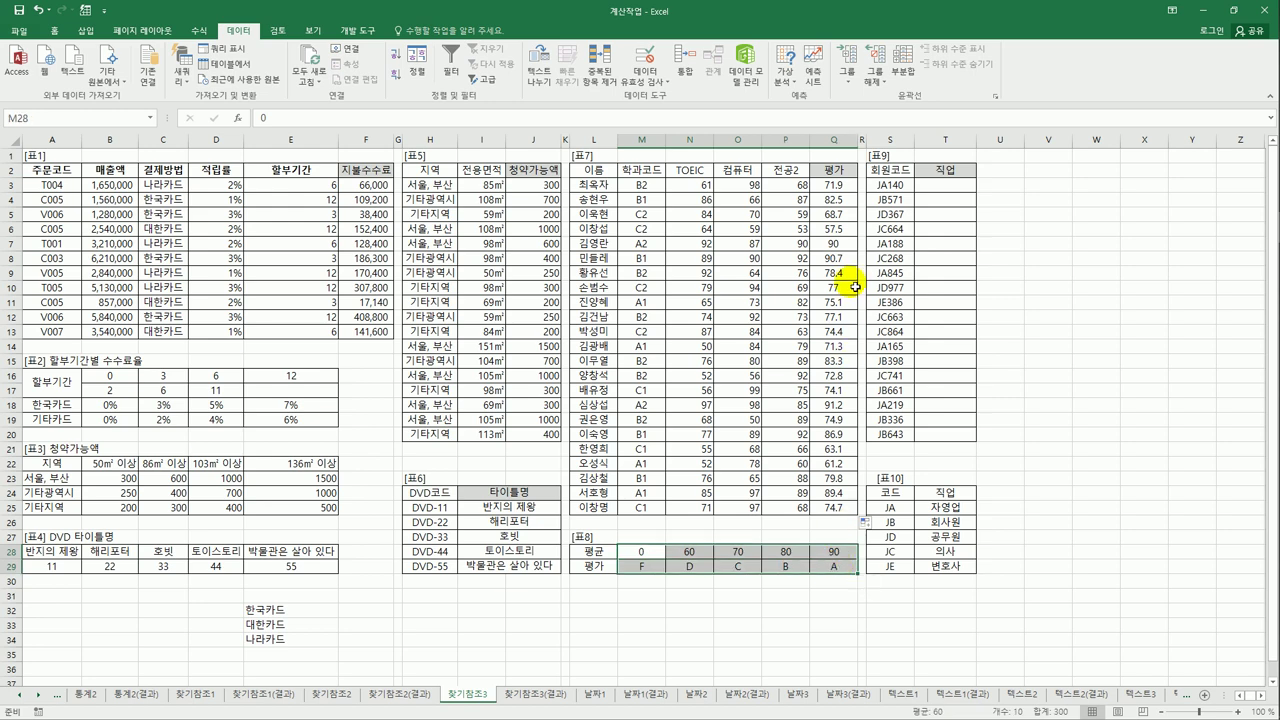
left_click(833, 188)
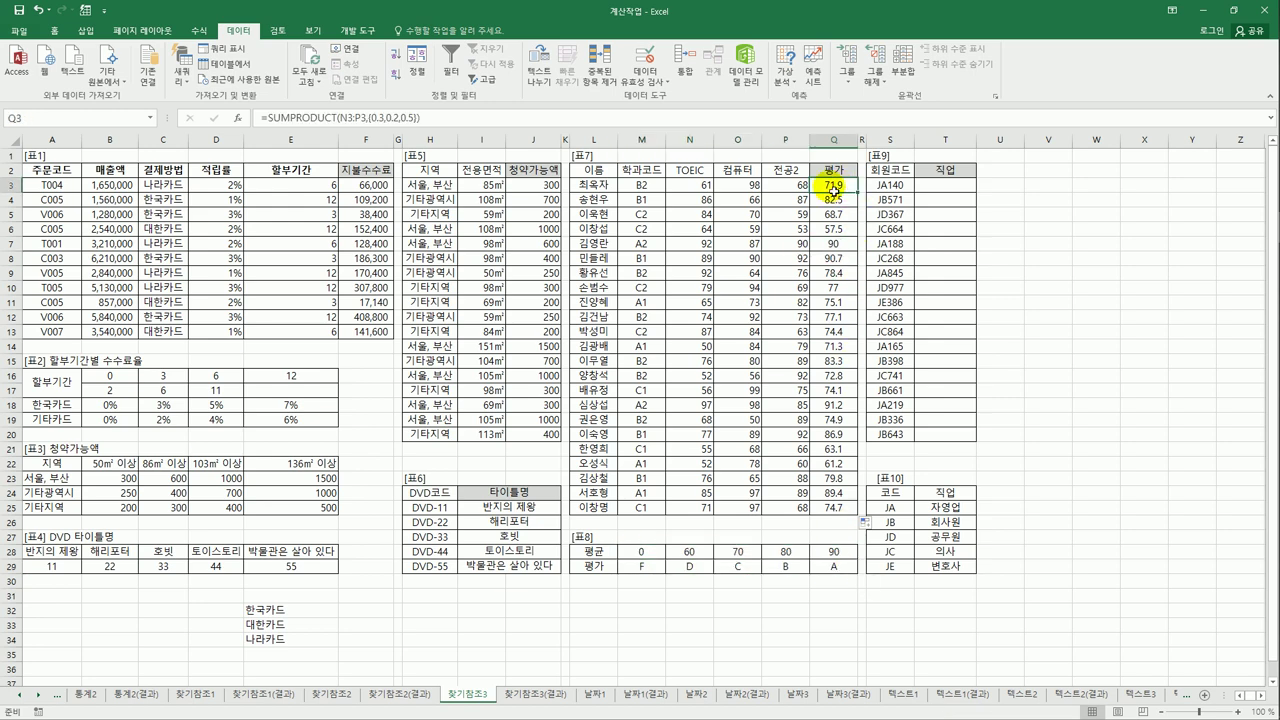
left_click(265, 118)
type("hl")
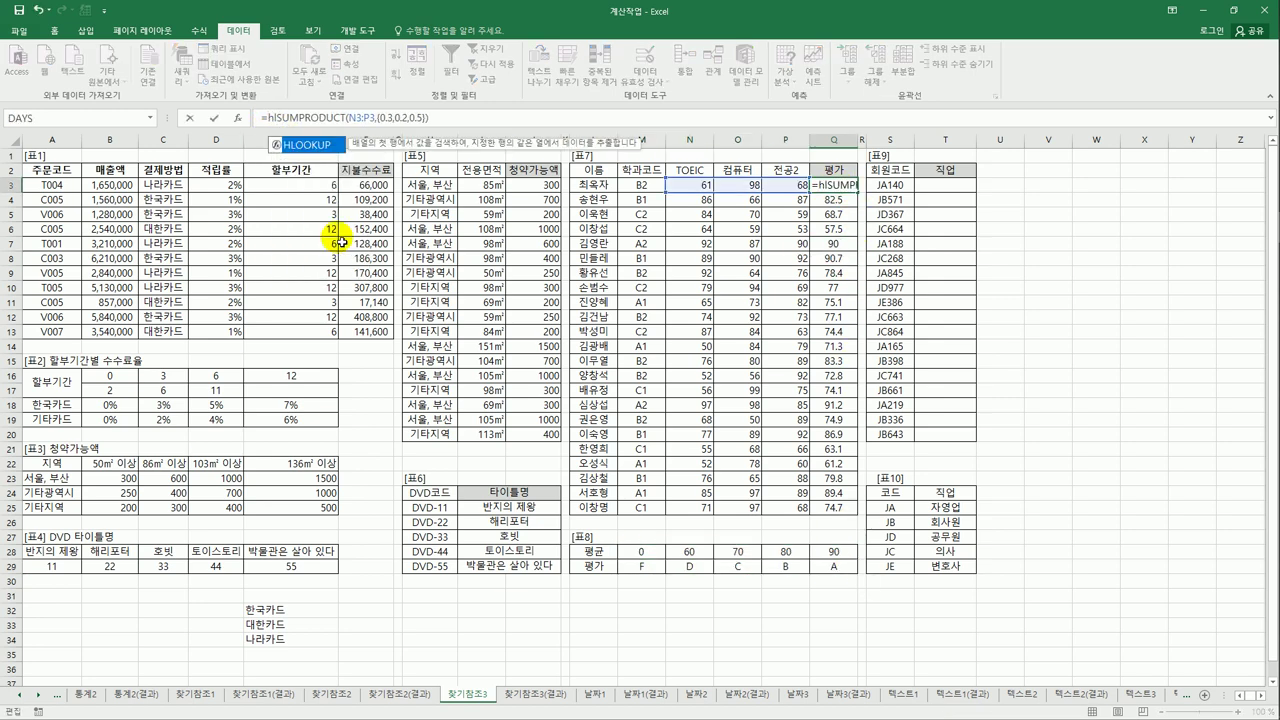
key("Tab")
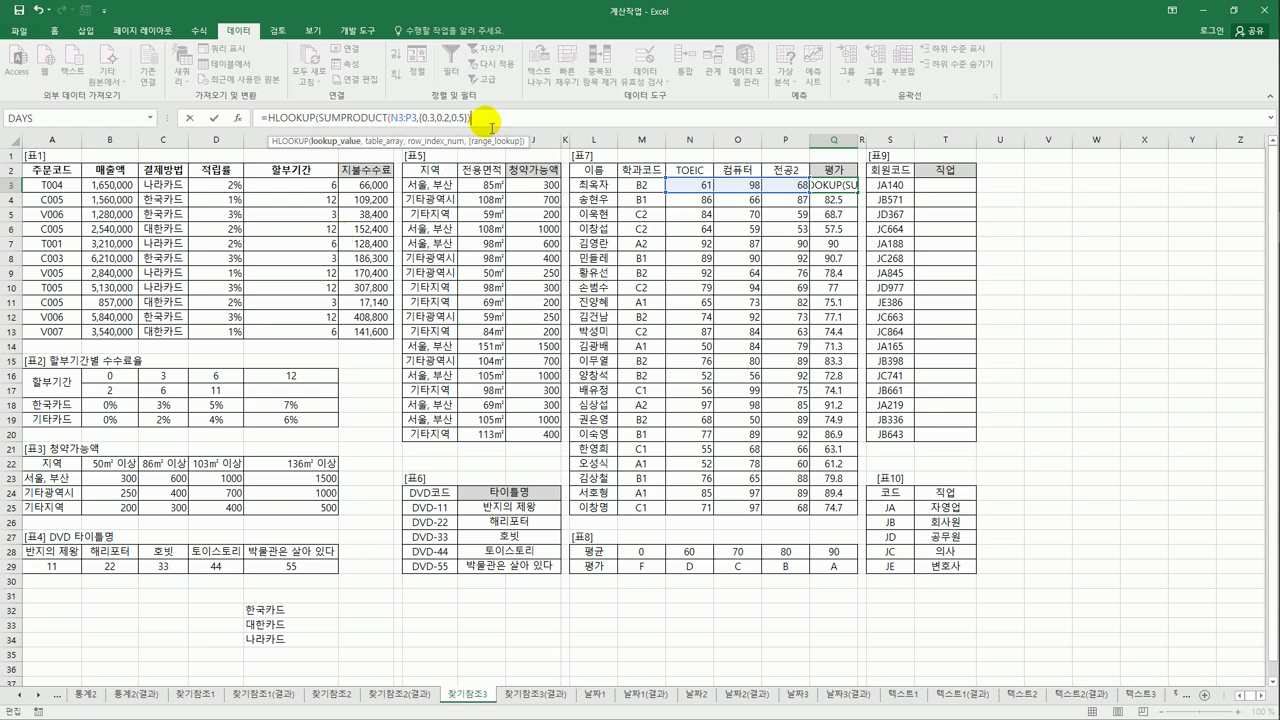
type(",")
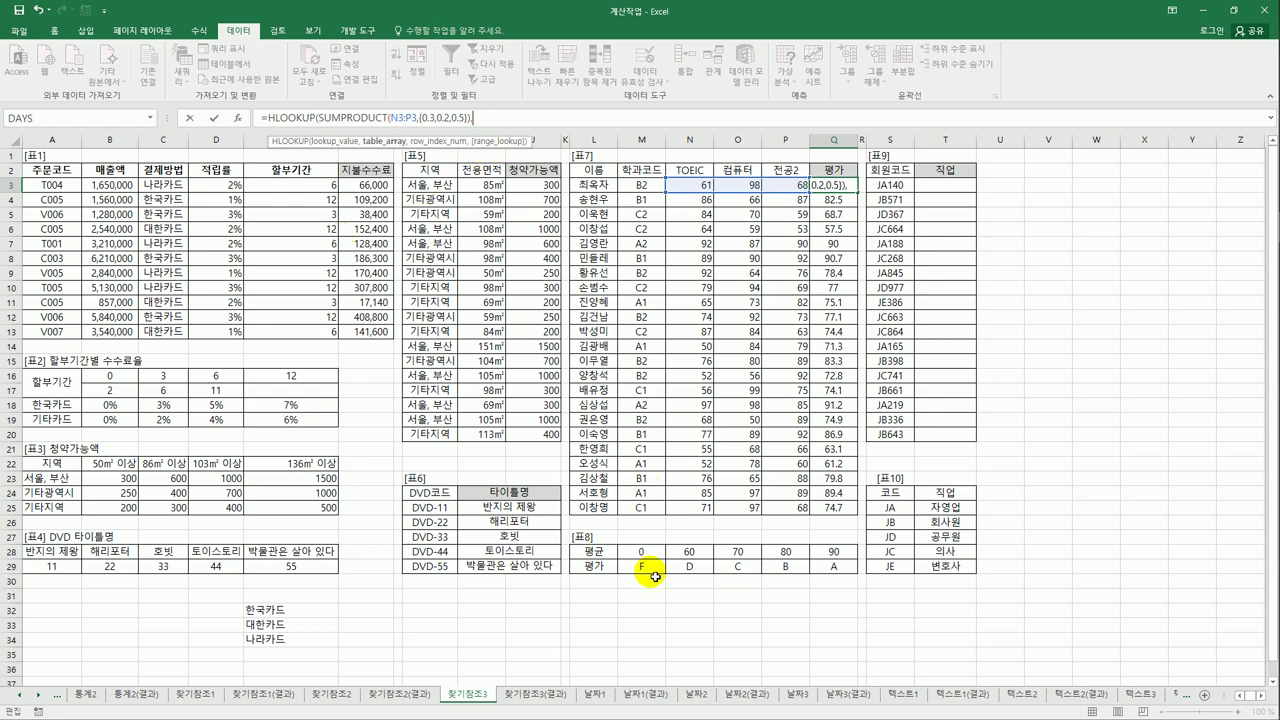
Complete the HLOOKUP in Q3 with table $M$28:$Q$29 and row index 2, and fill it down through Q25
left_click_drag(646, 557, 830, 573)
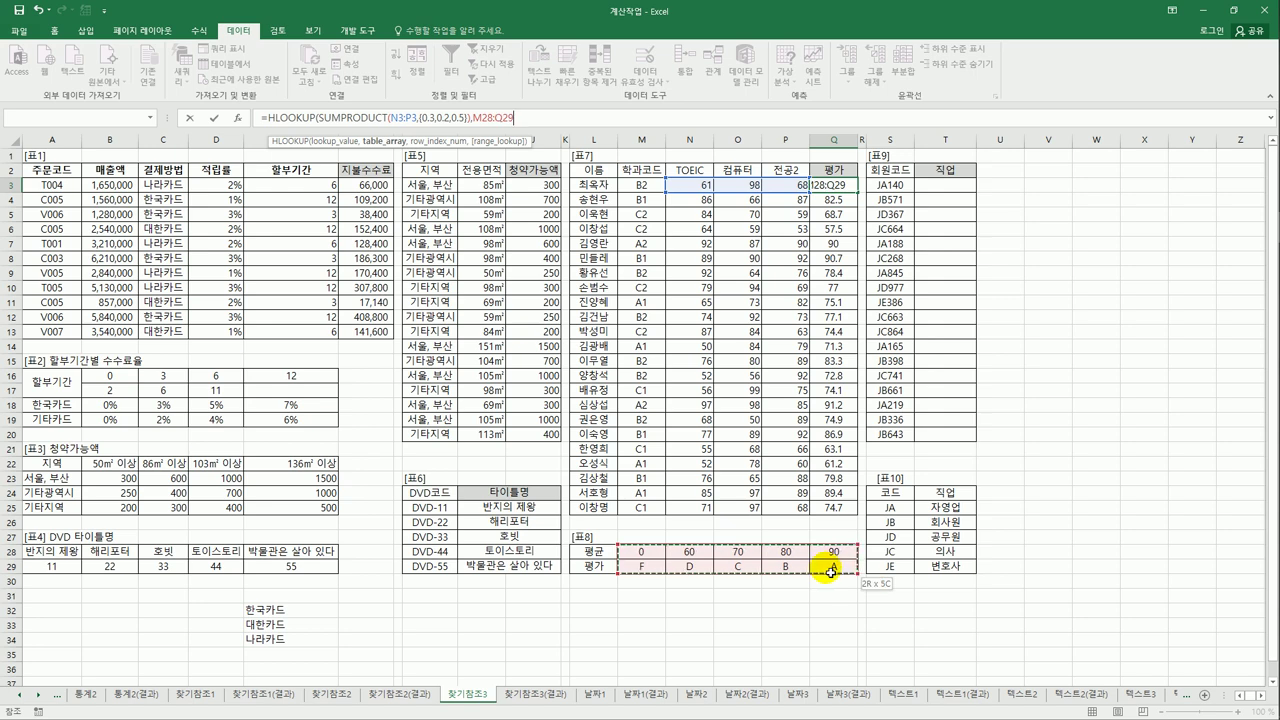
key("F4")
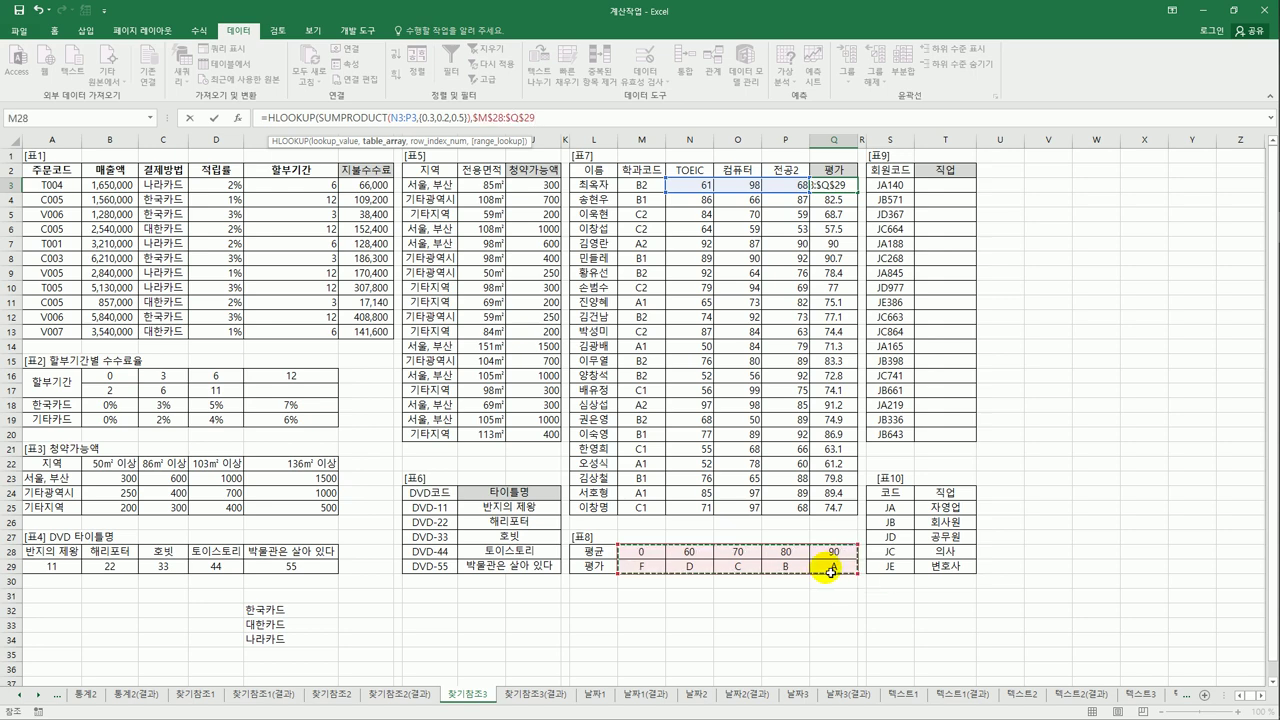
type(",")
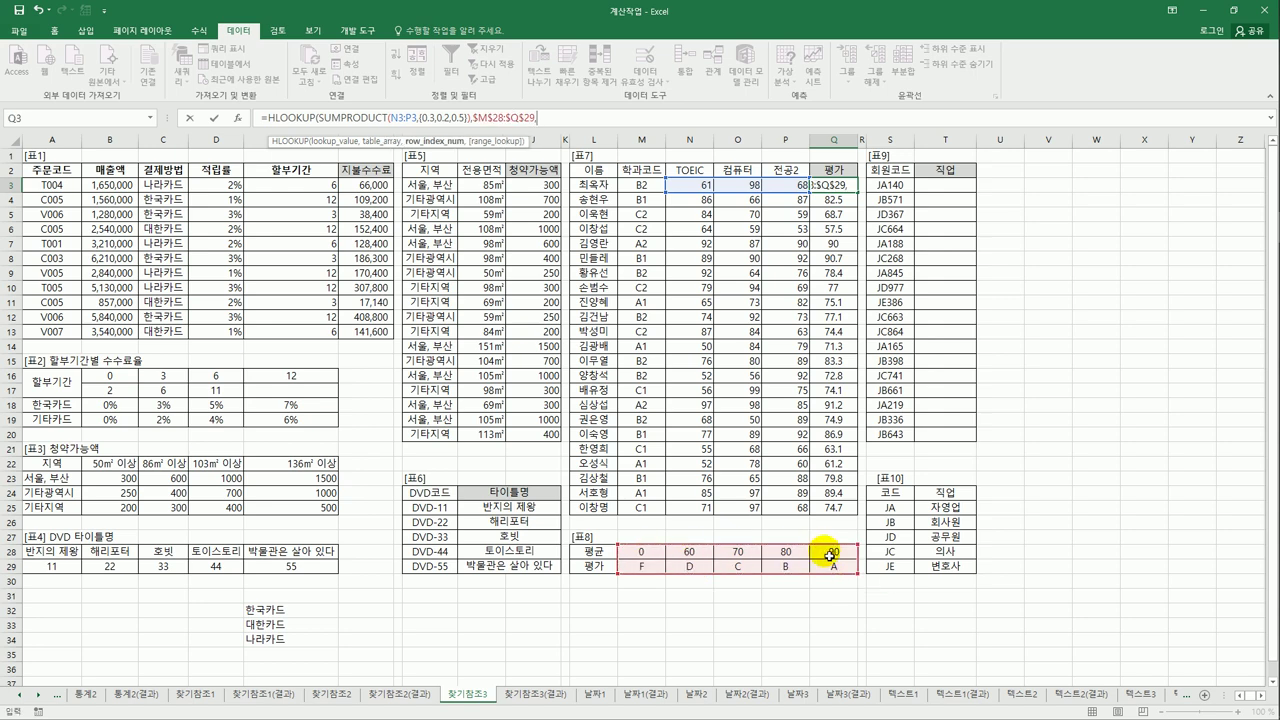
type("2")
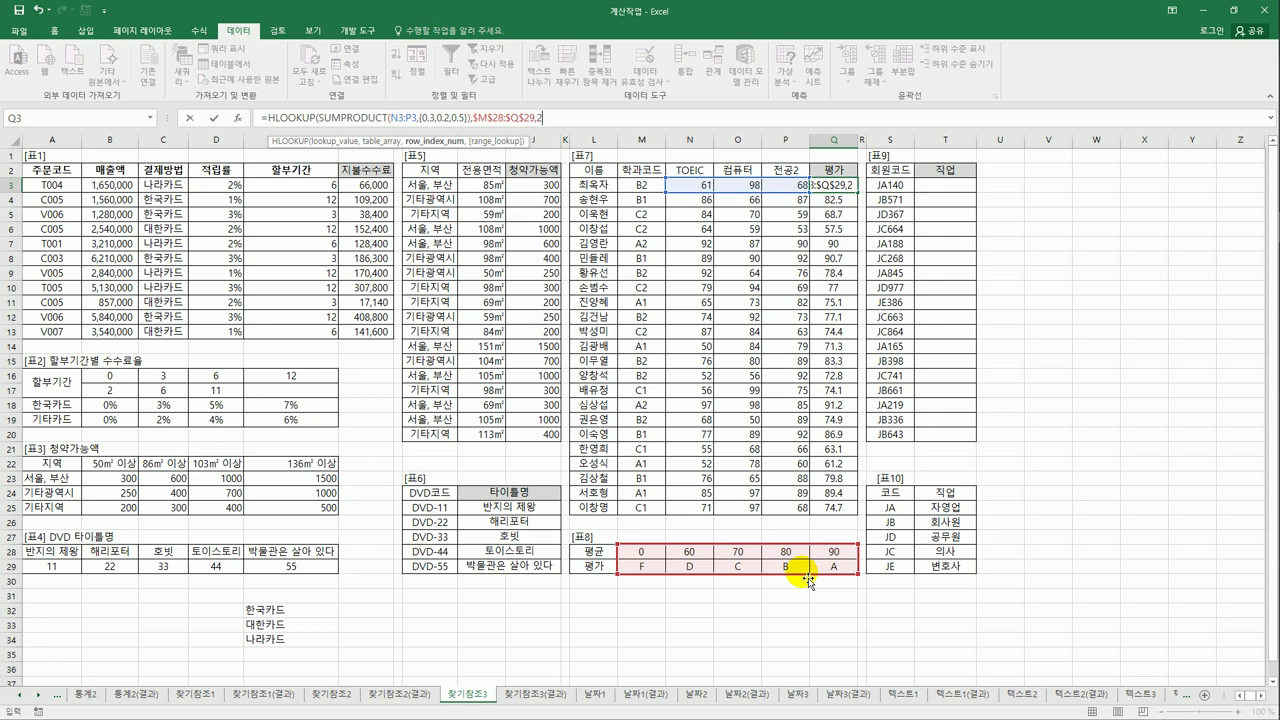
type(")")
key("ctrl+Return")
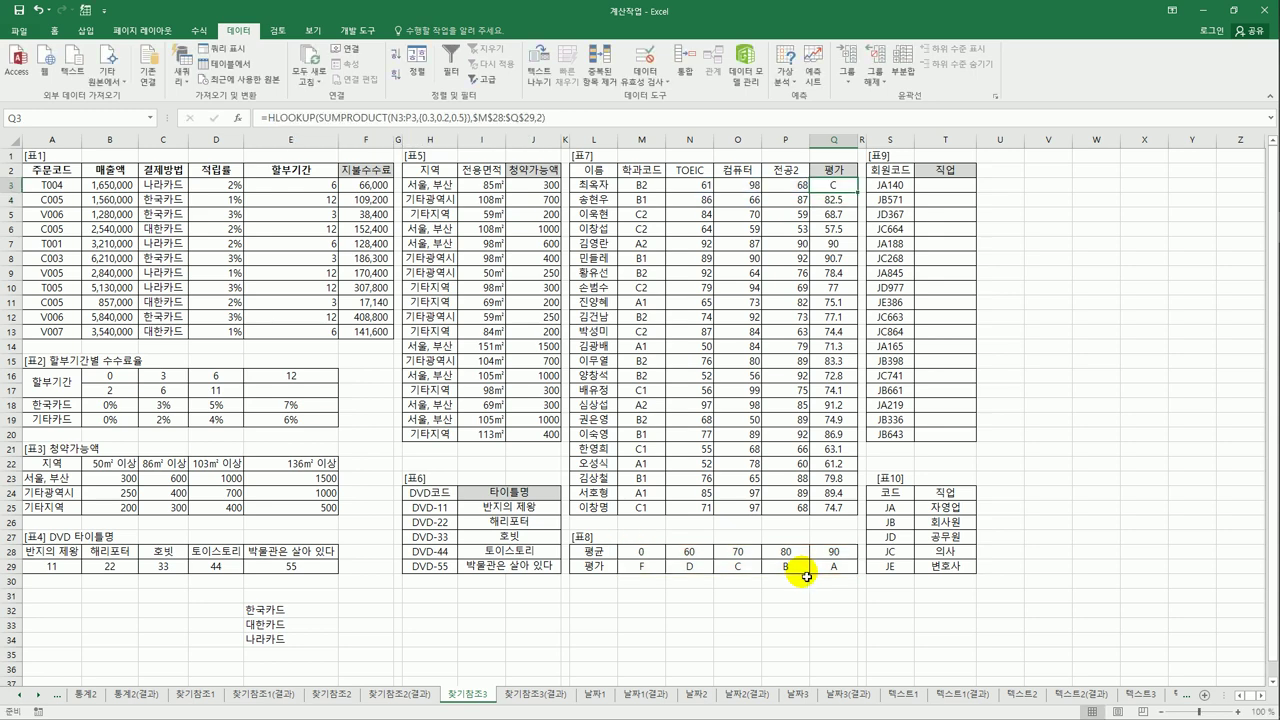
left_click_drag(857, 192, 864, 527)
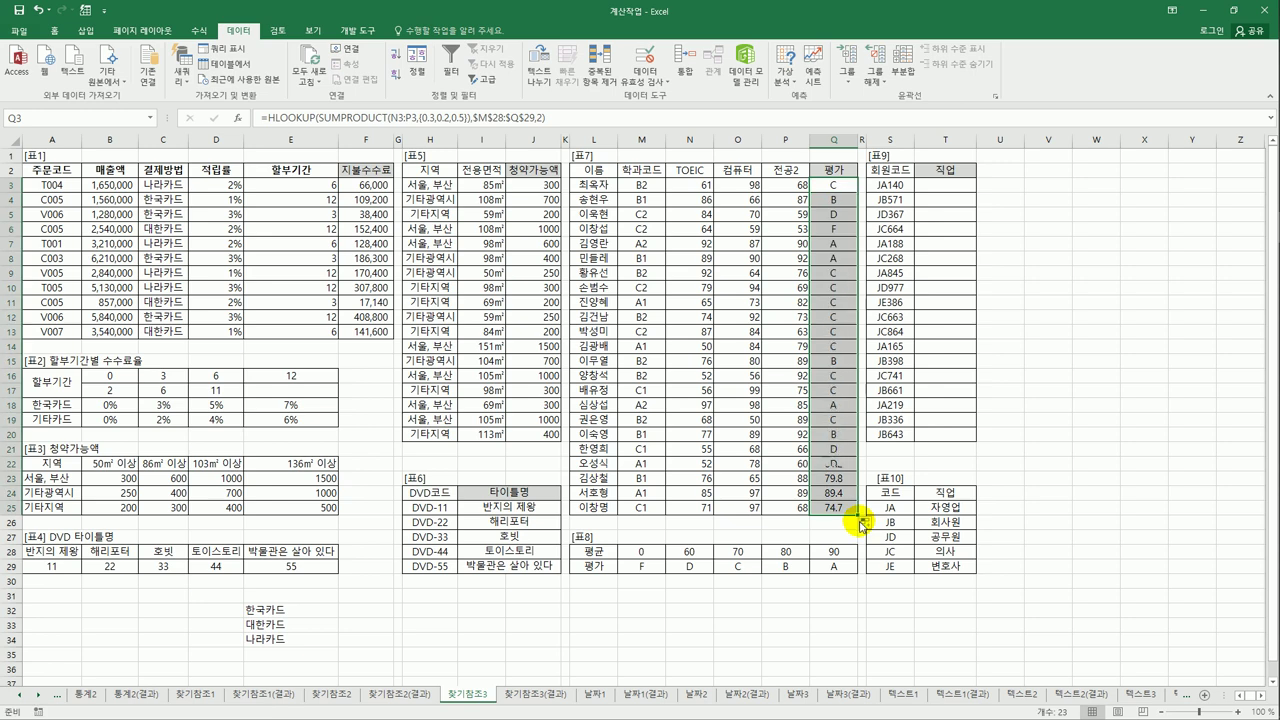
Check the 표10 job code table, and start a VLOOKUP formula in T3 with a LEFT function as its lookup value
left_click(945, 184)
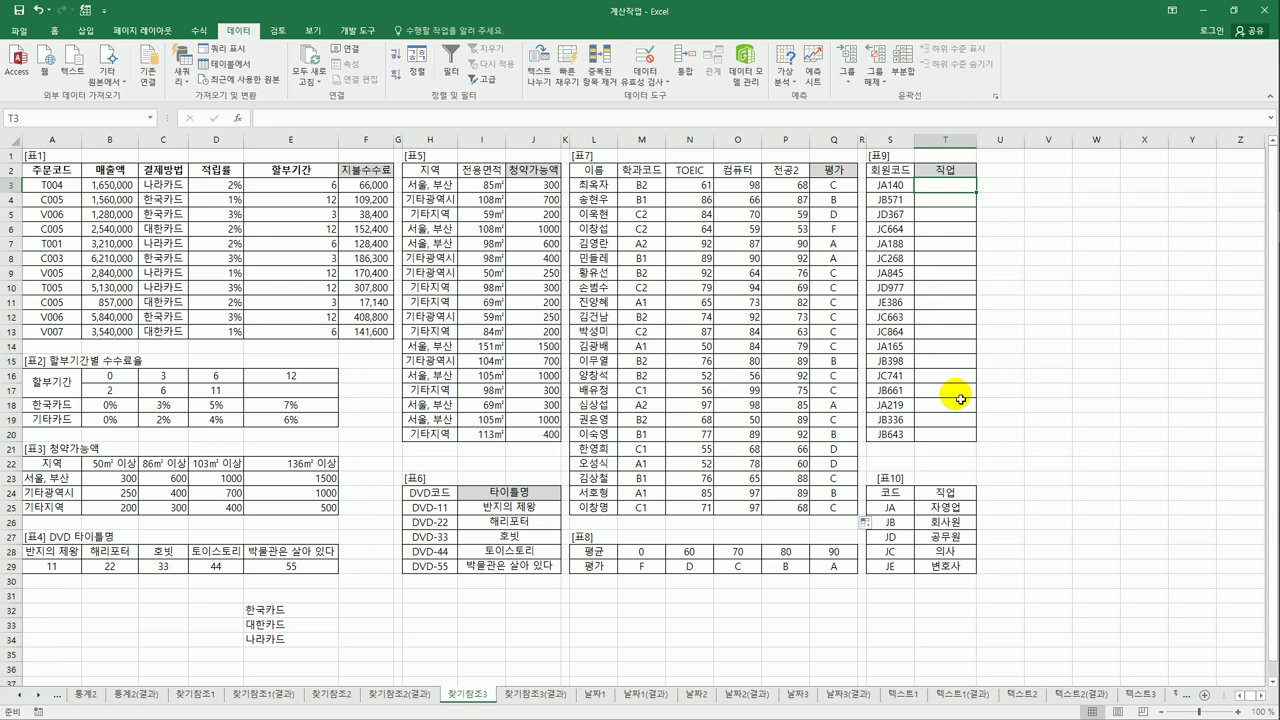
left_click_drag(890, 508, 931, 570)
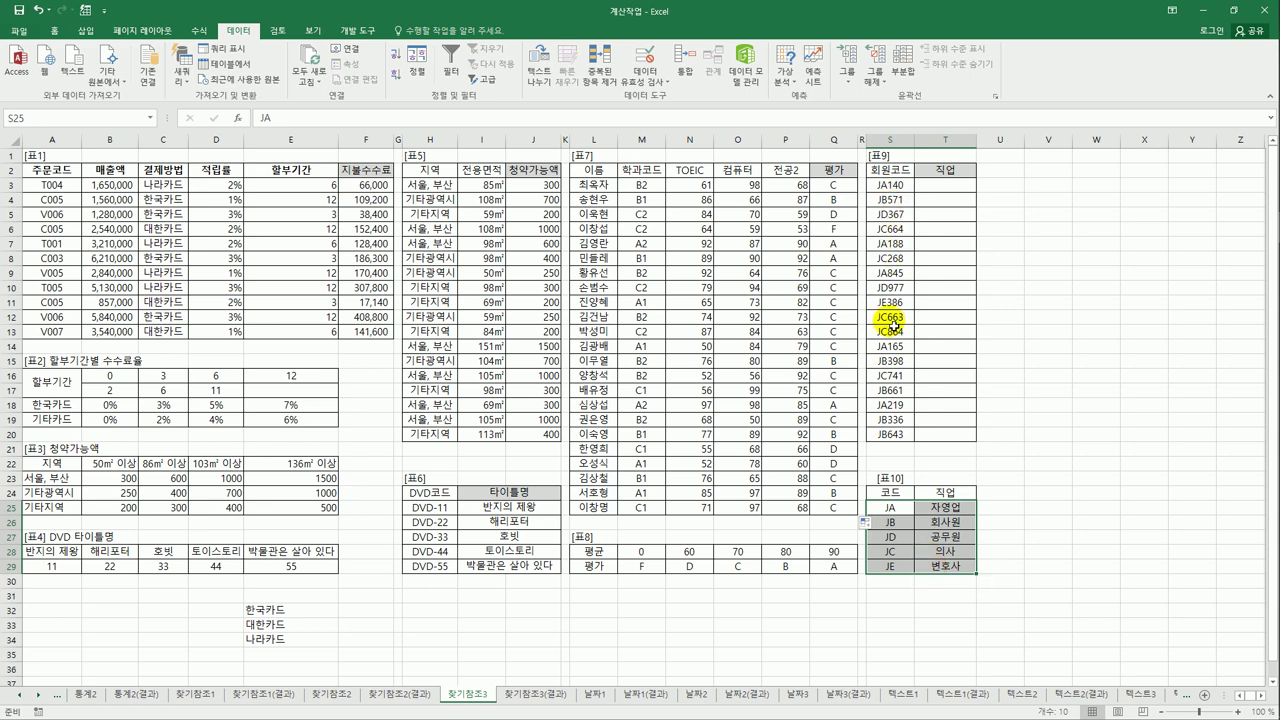
left_click(945, 185)
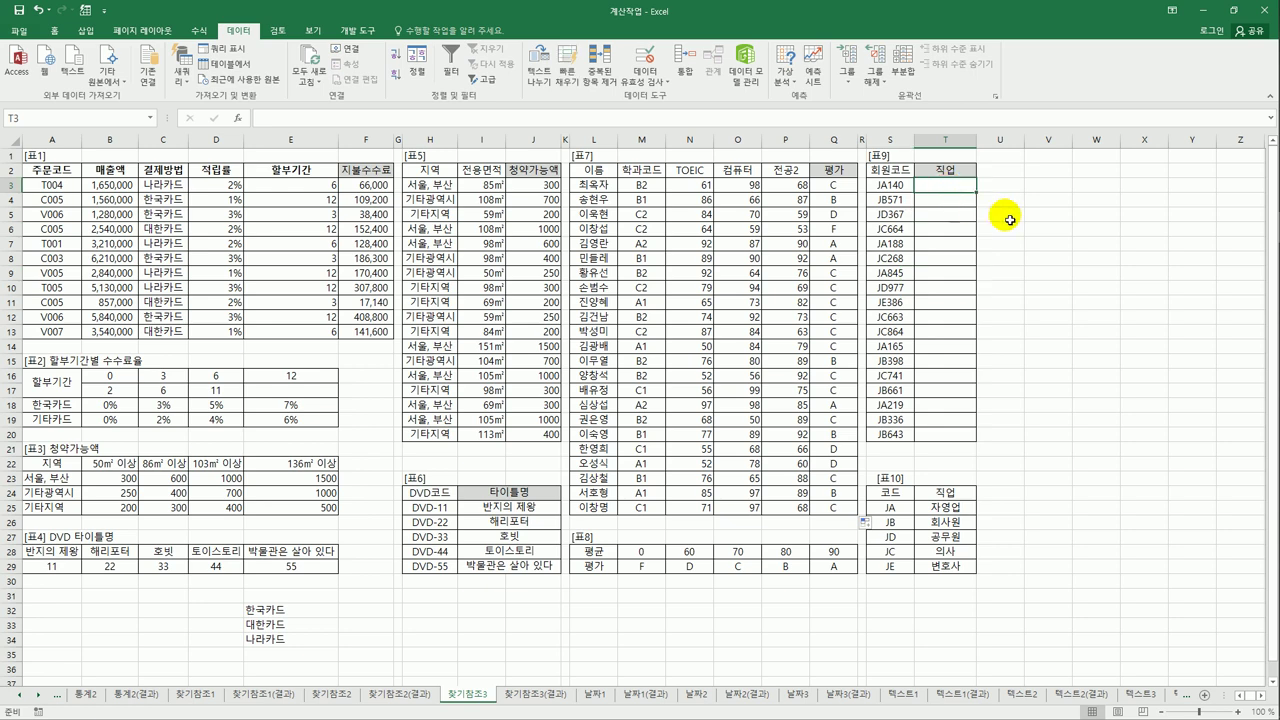
type("=vl")
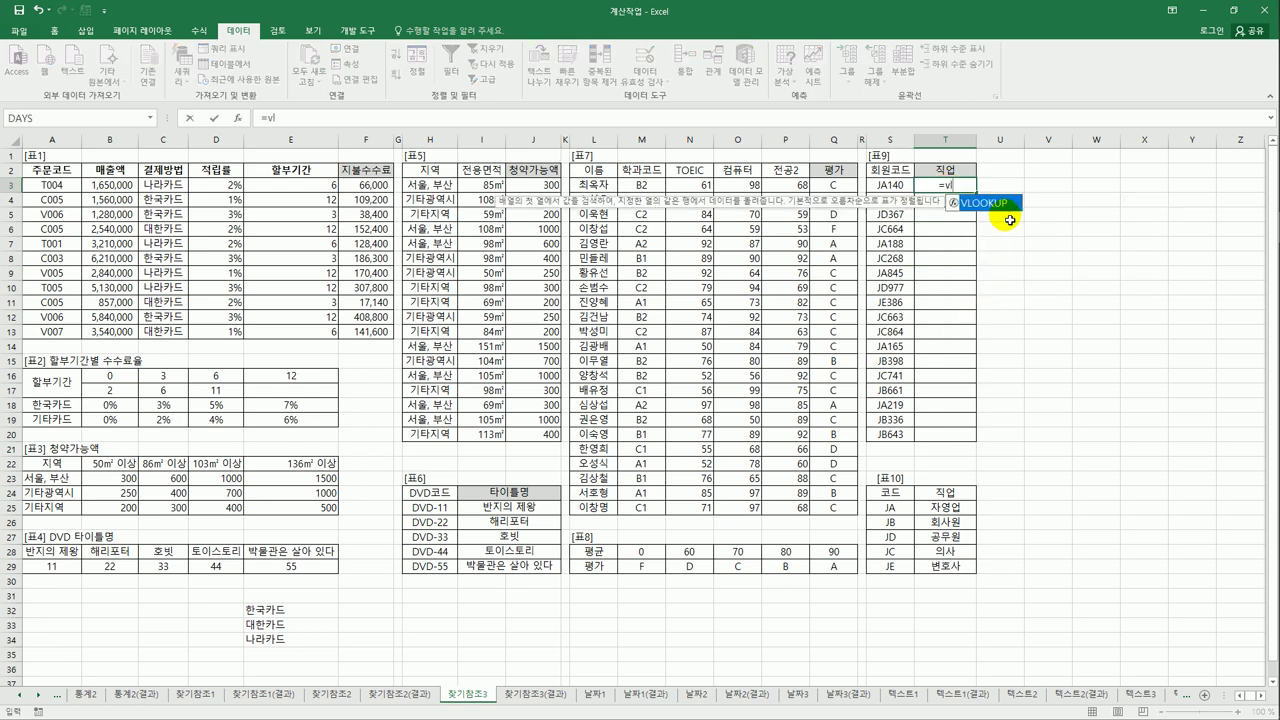
key("Tab")
type("left")
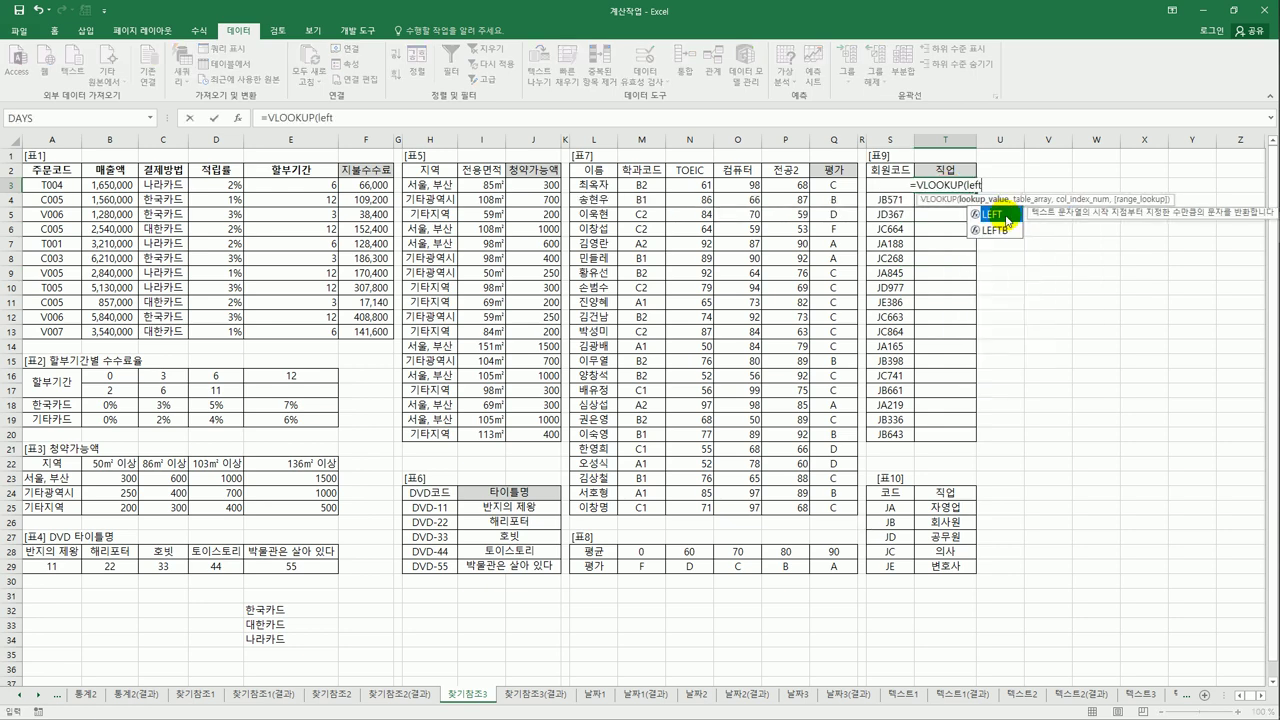
key("Return")
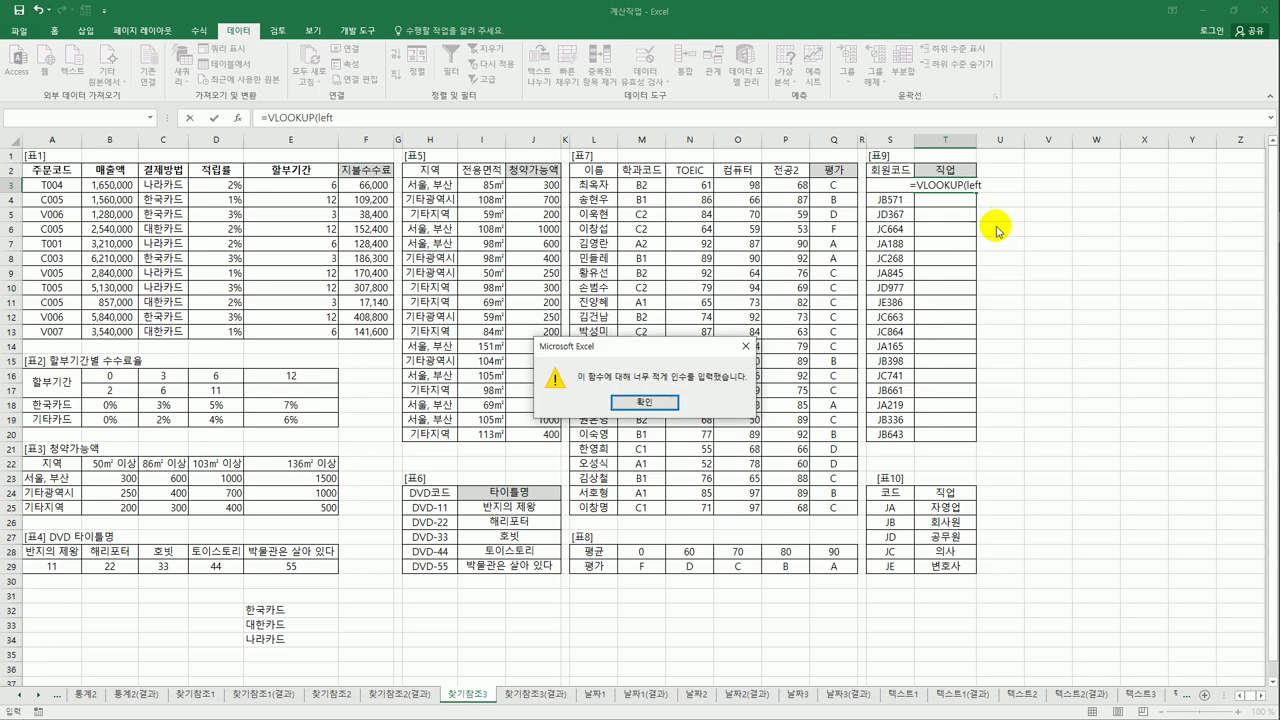
left_click(660, 403)
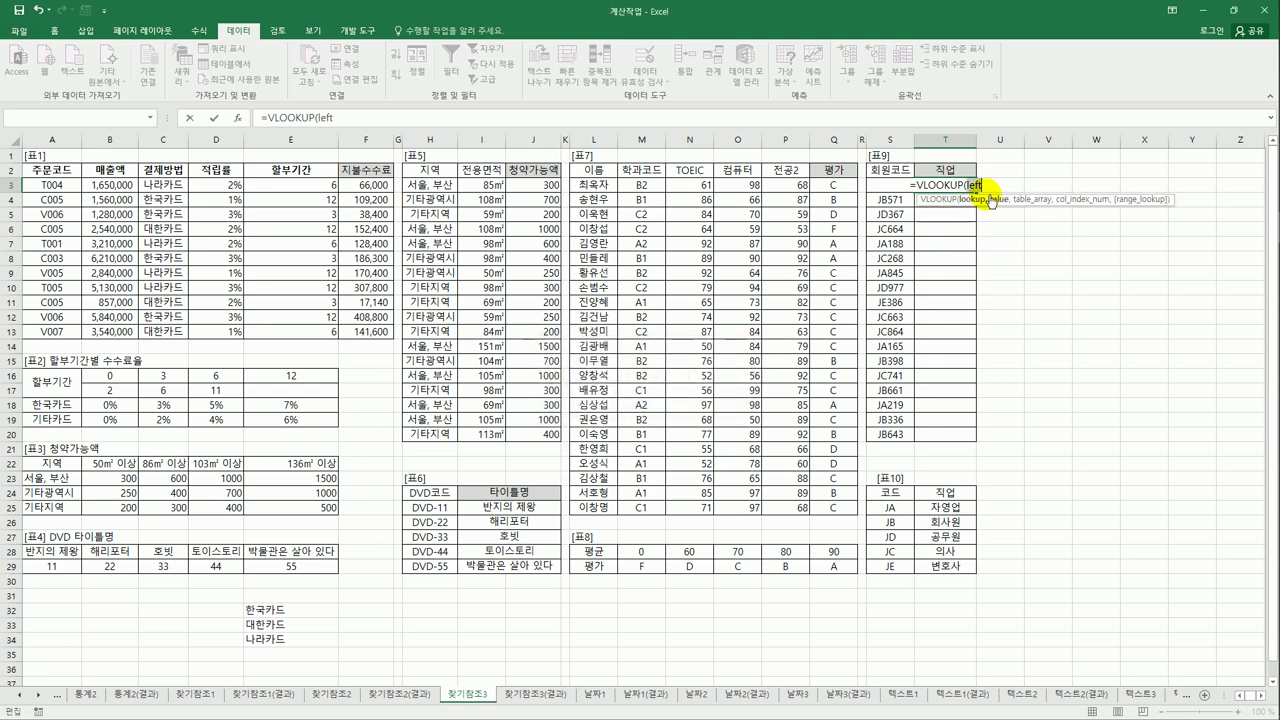
Complete the LEFT function in T3's VLOOKUP so it takes 2 characters from S3
type("(")
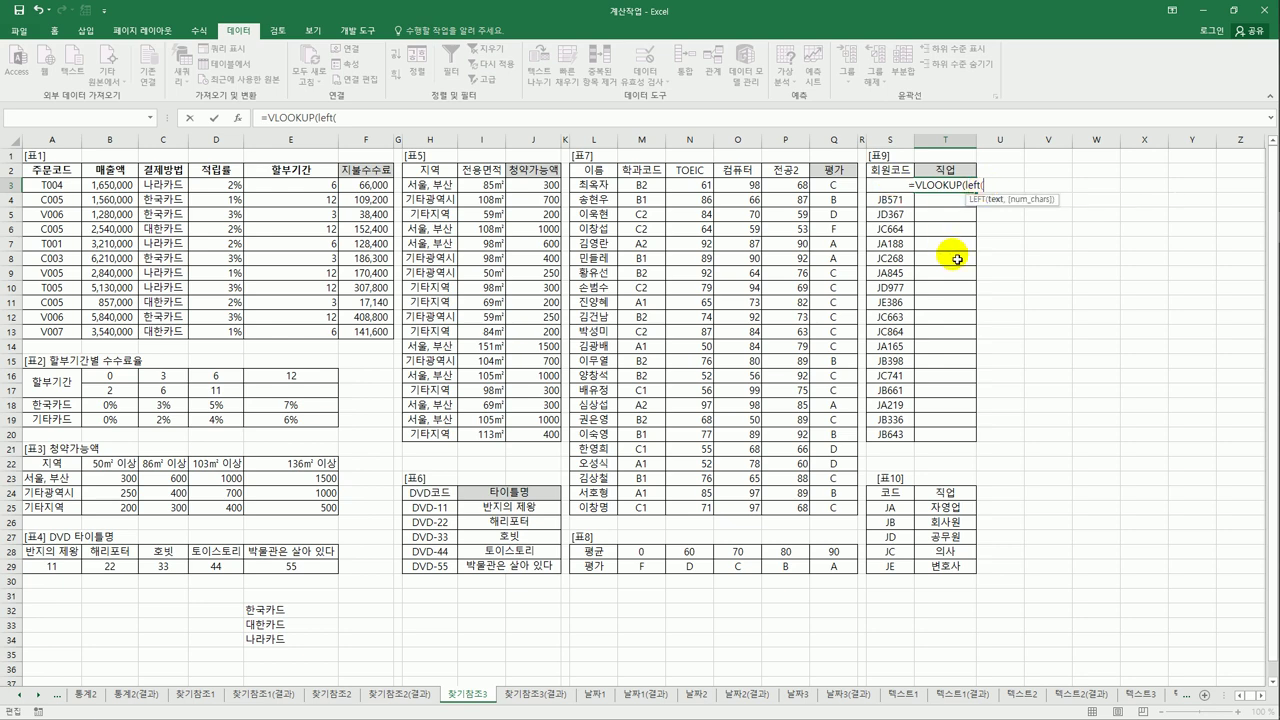
type("s")
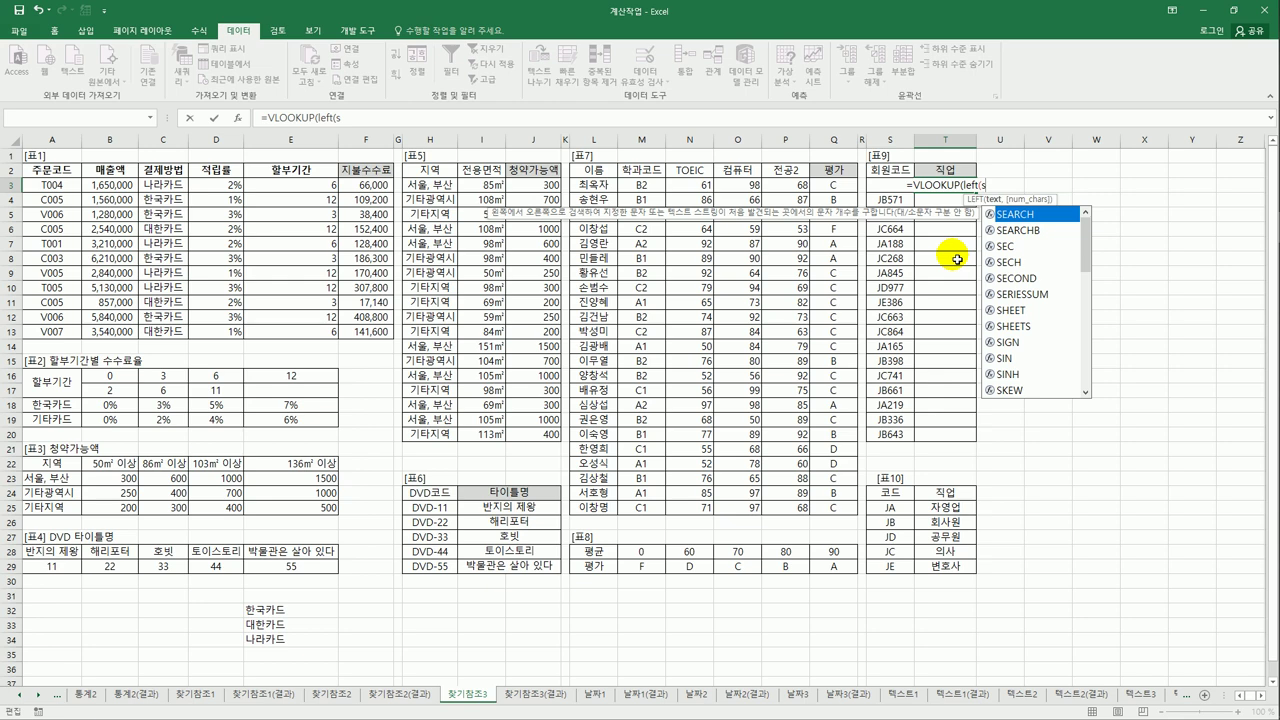
type("3")
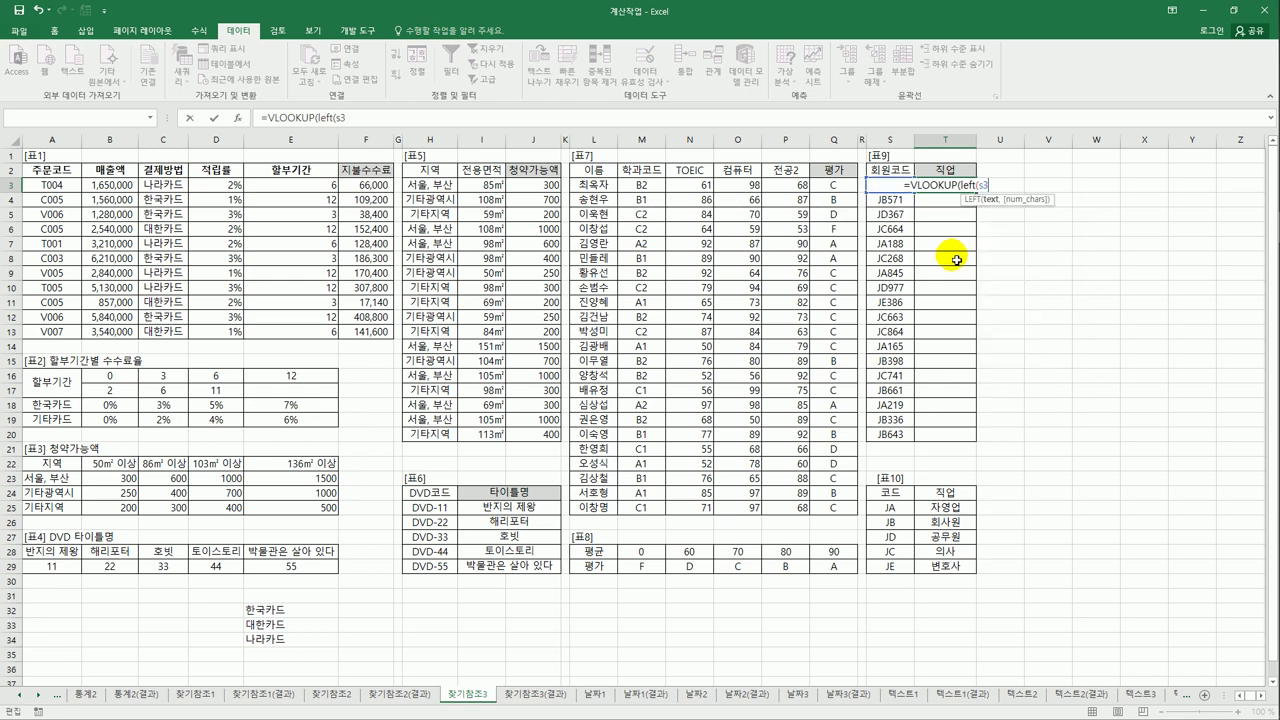
type(",2")
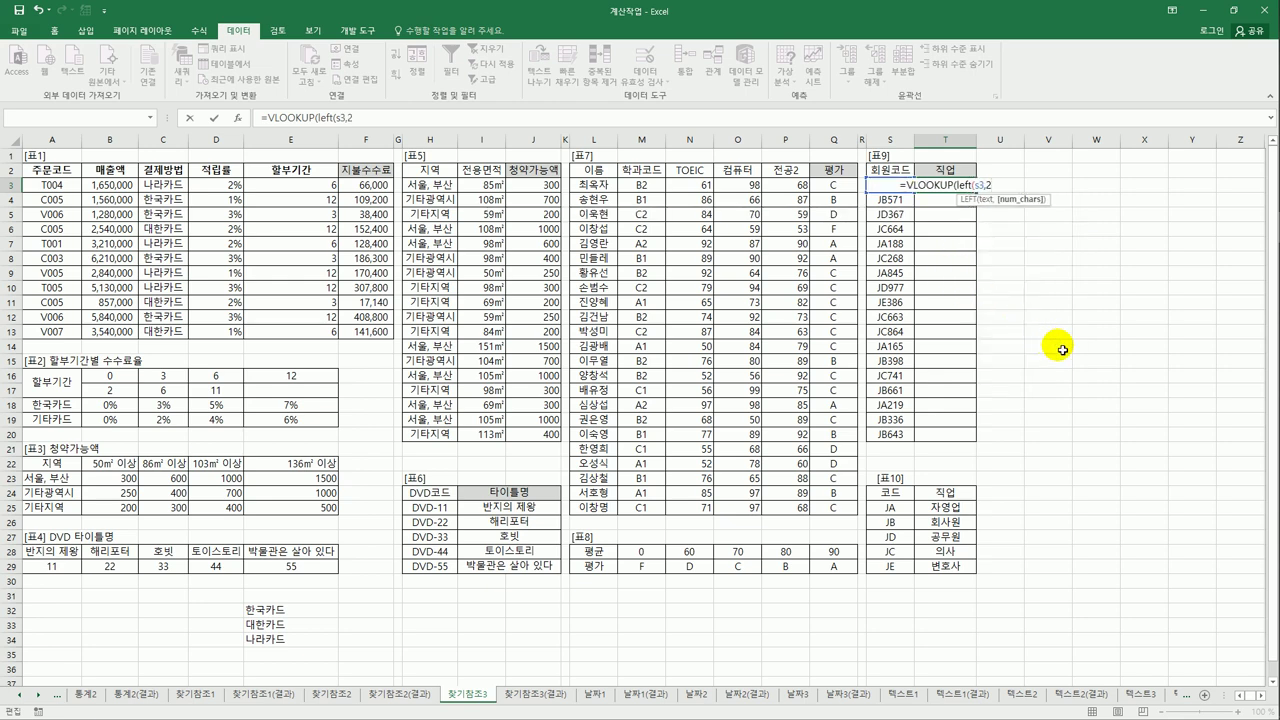
type("),")
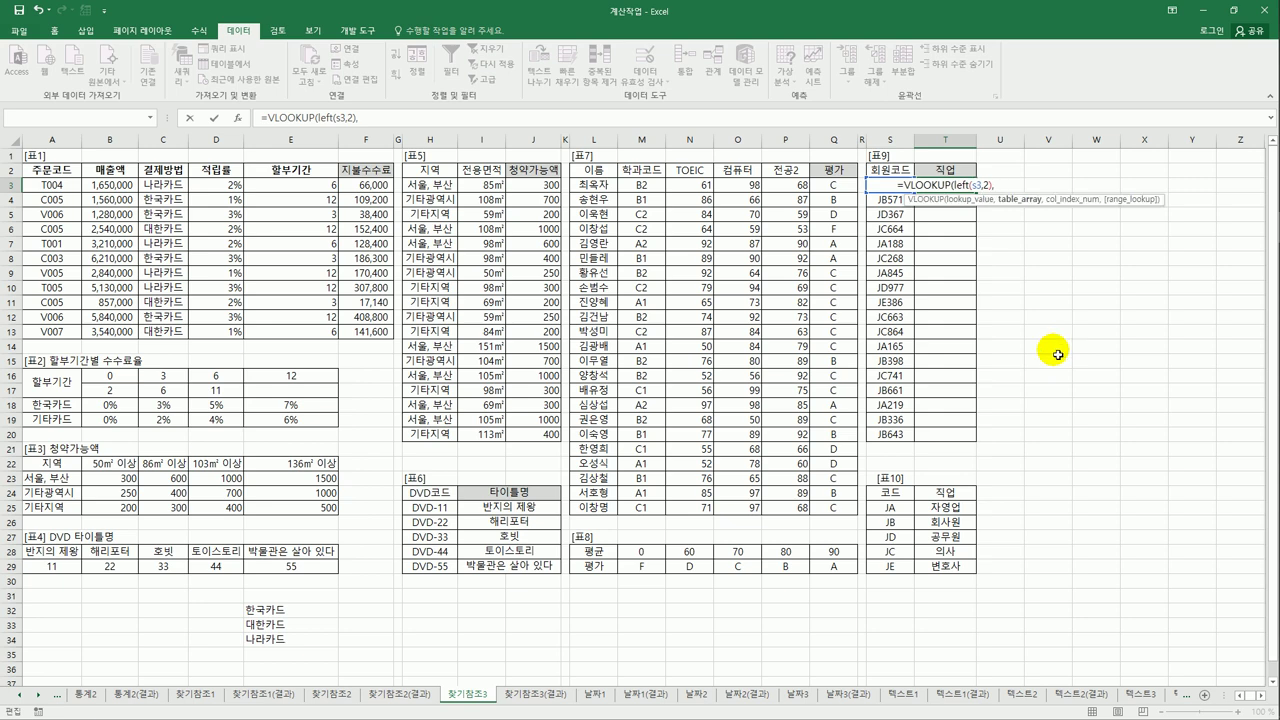
Complete the VLOOKUP in T3 with table $S$25:$T$29, column index 2 and match type 0, and fill it down through T20
left_click_drag(889, 507, 932, 566)
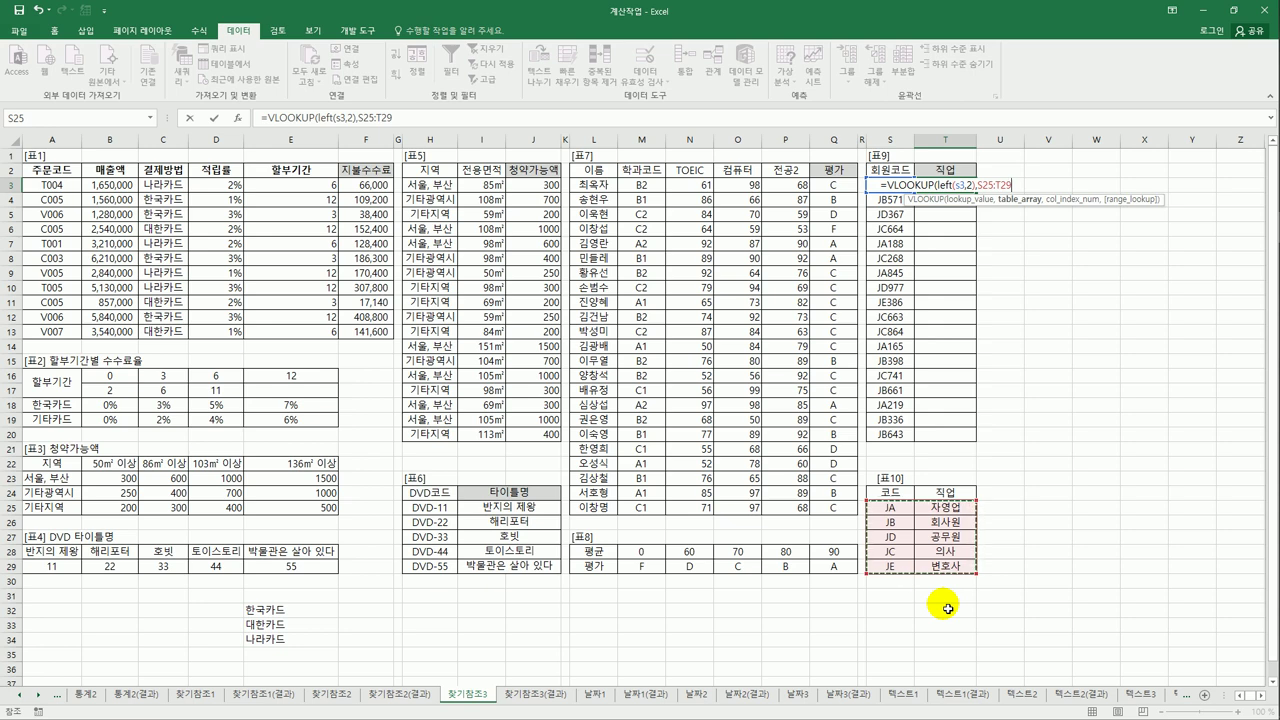
key("F4")
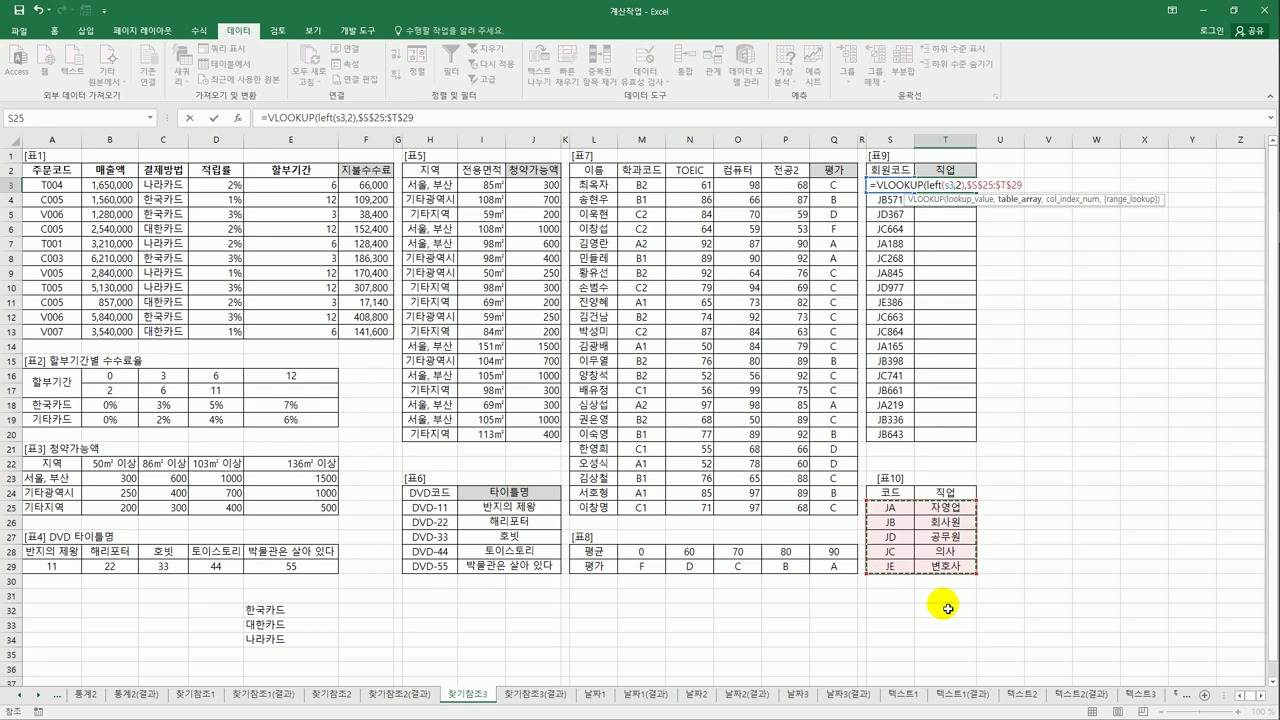
type(",")
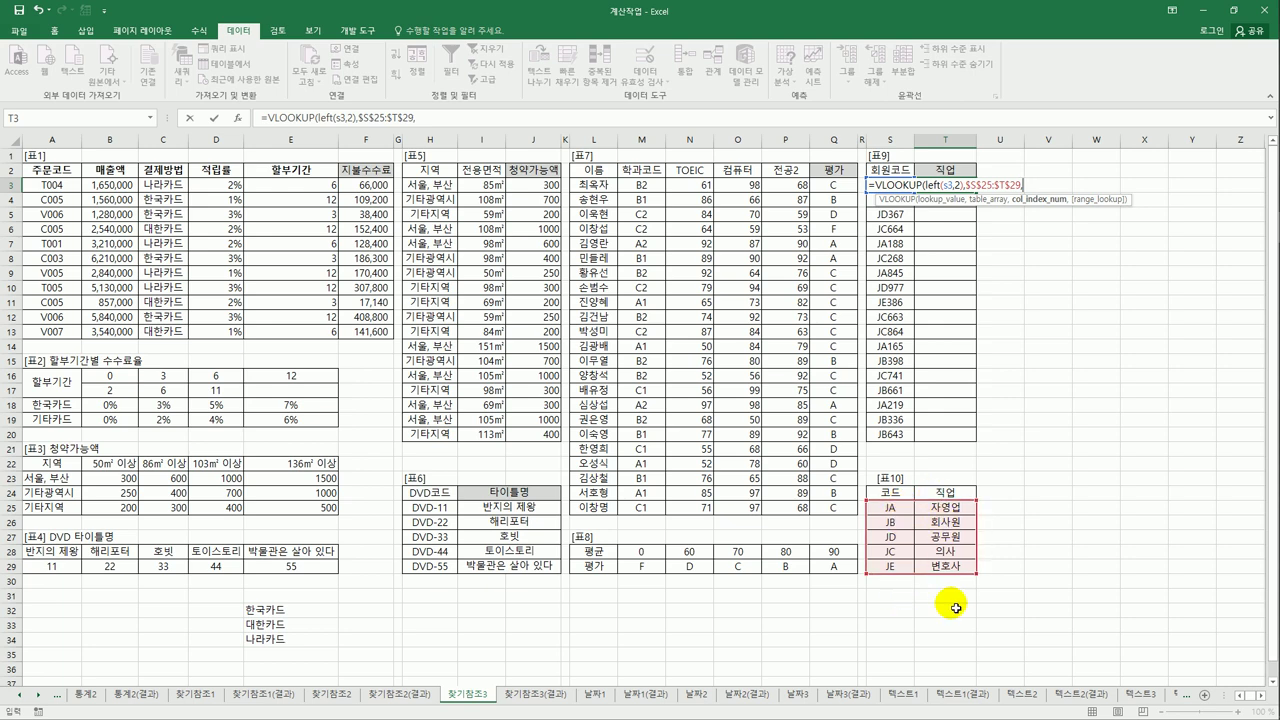
type("2,")
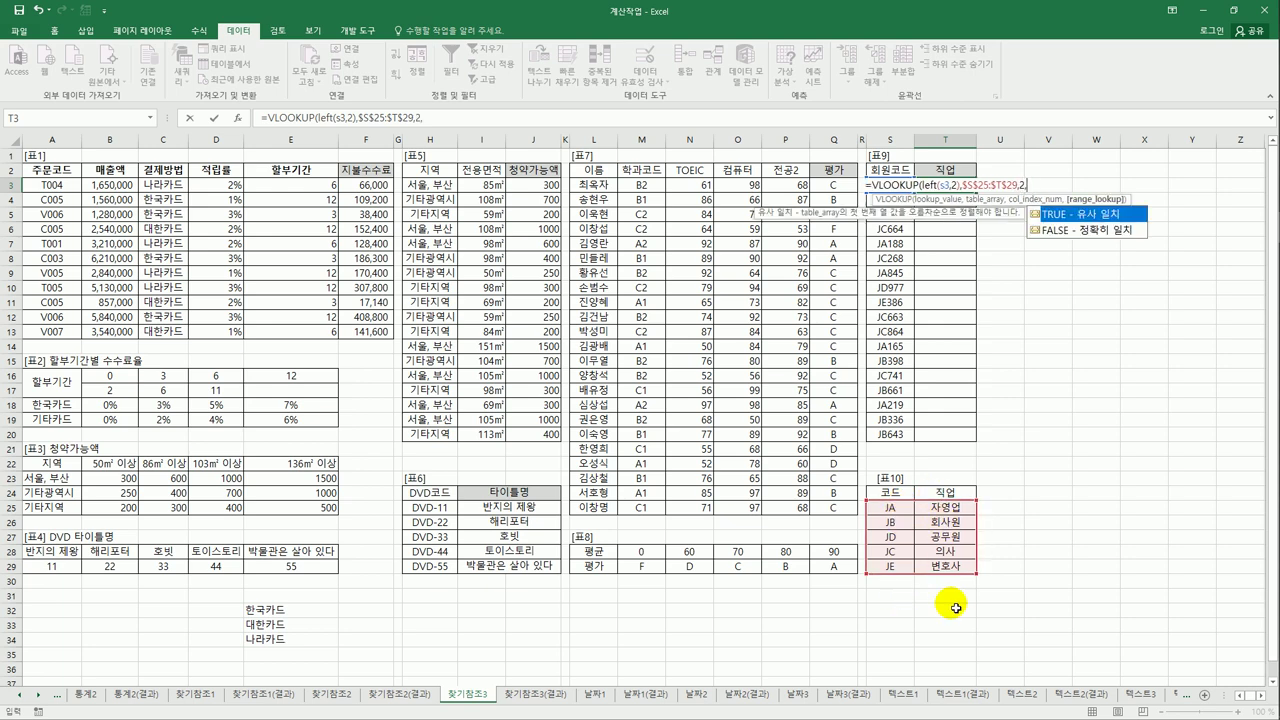
type("0")
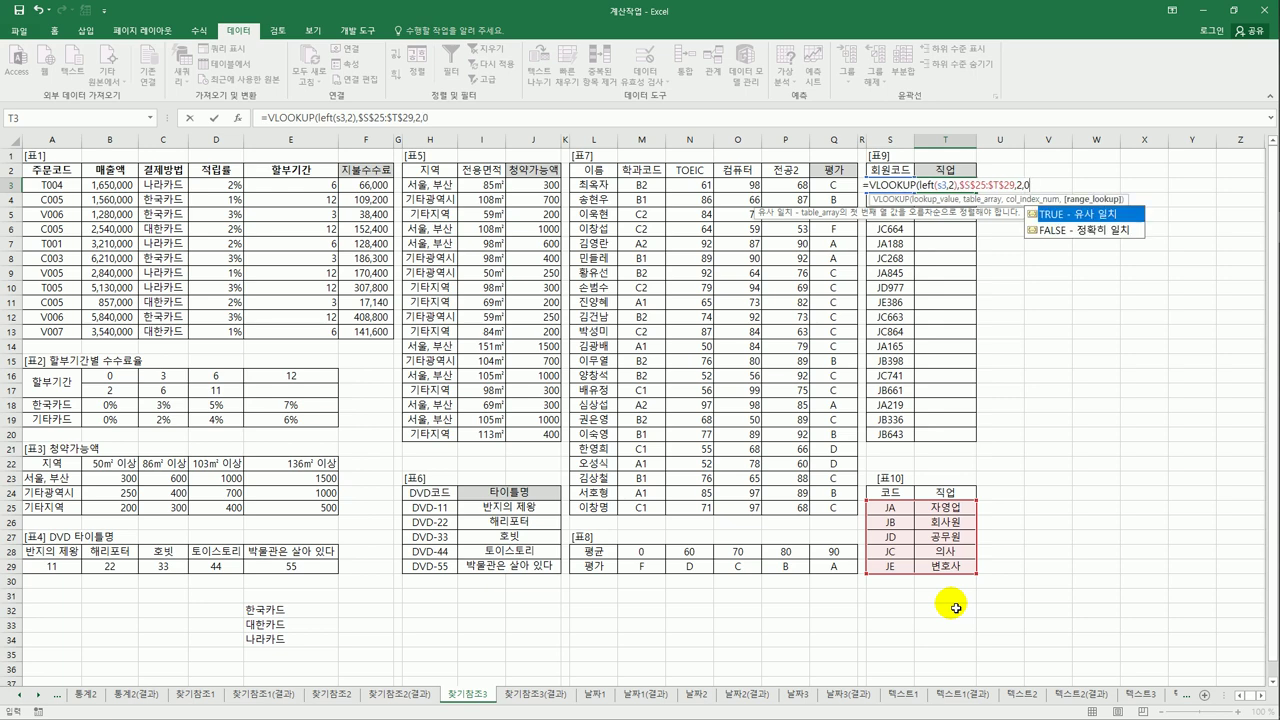
type(")")
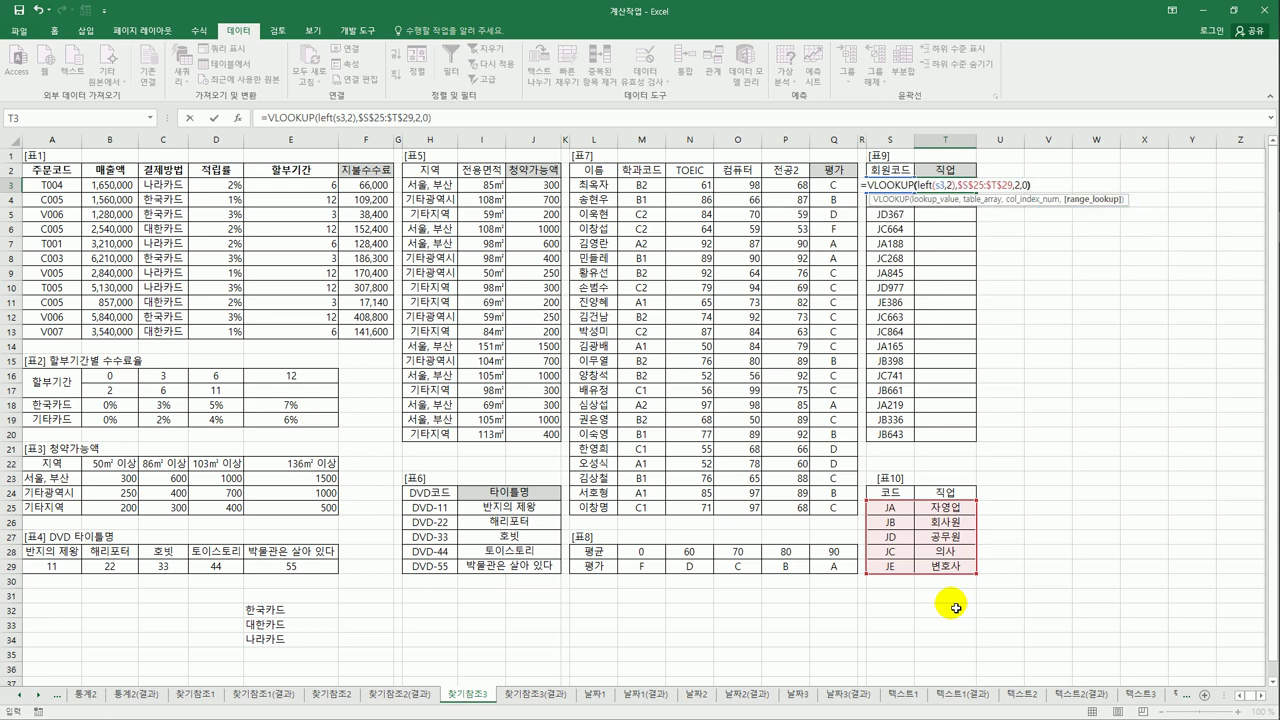
key("Return")
key("Up")
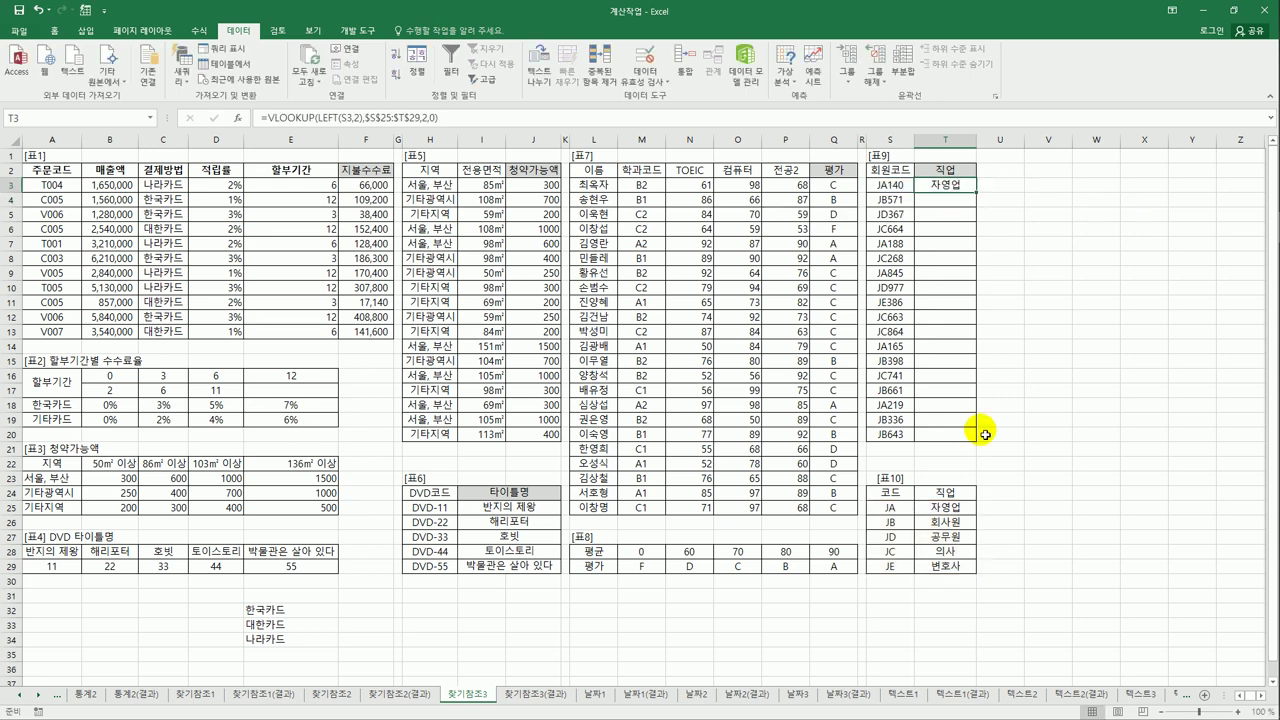
left_click_drag(977, 201, 963, 452)
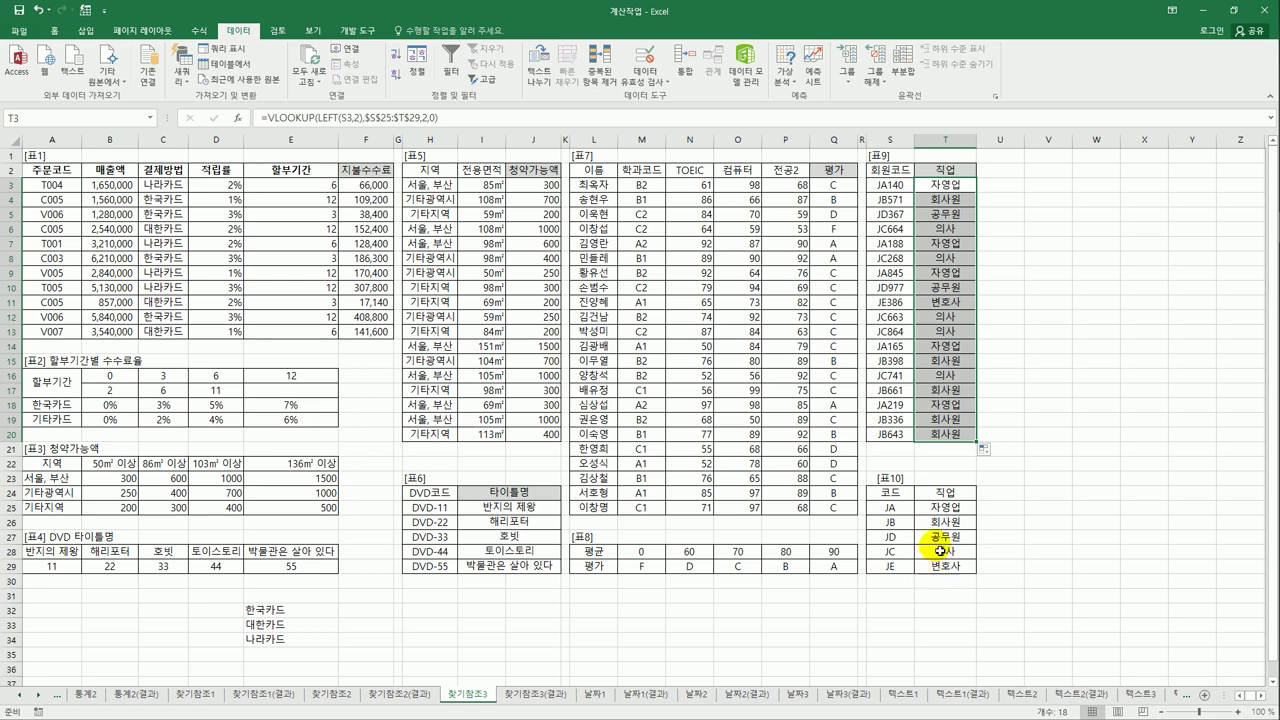
Extend the VLOOKUP formula in T3 by joining an opening parenthesis "(" and a CHOOSE function to its end with &
left_click(945, 185)
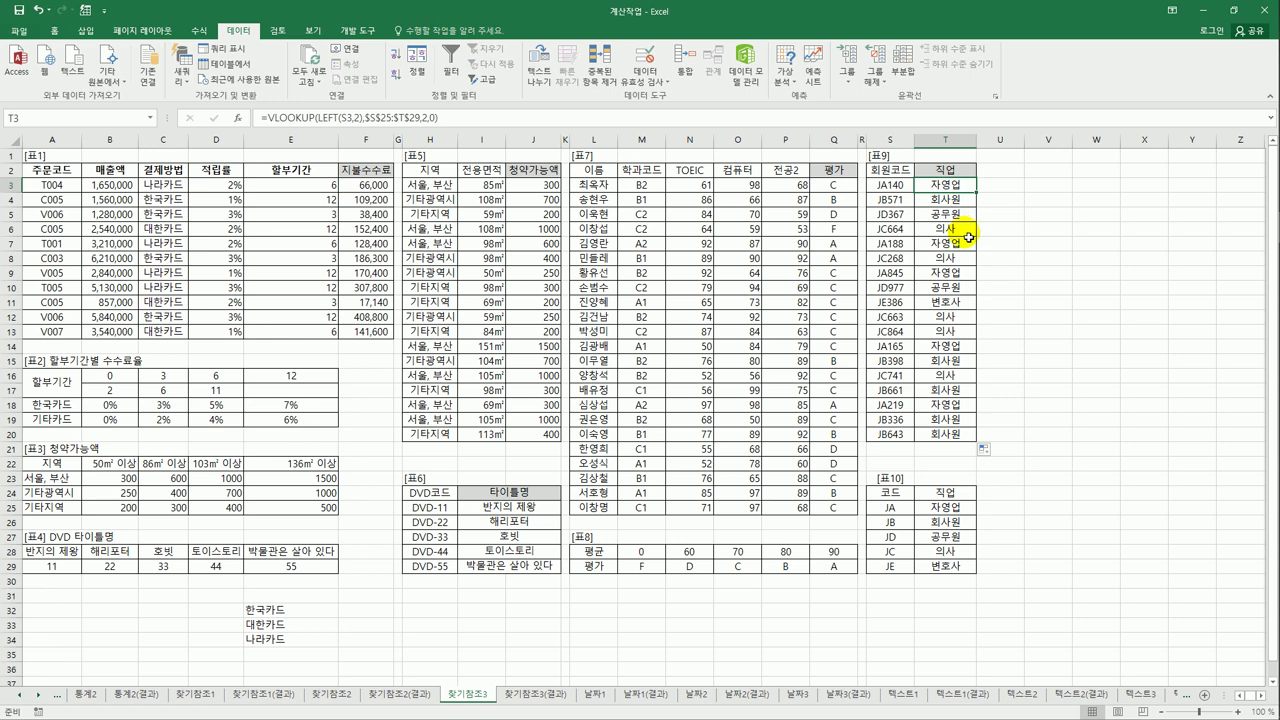
left_click(483, 118)
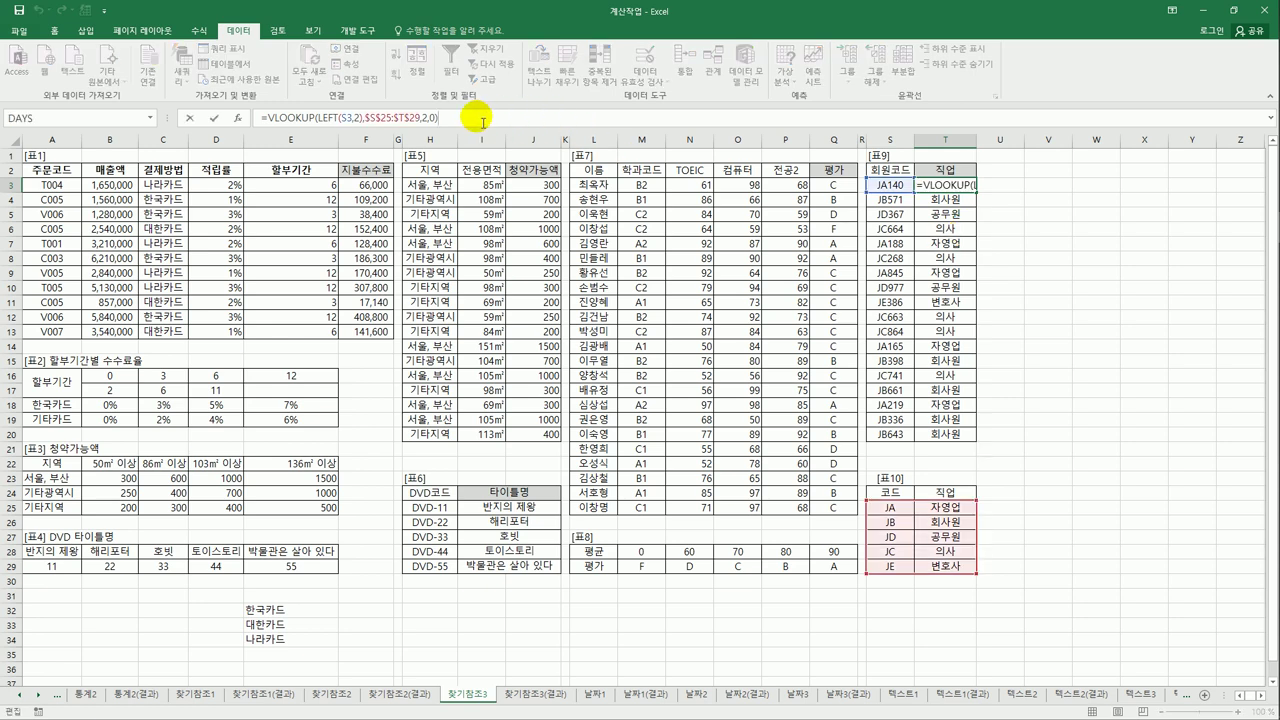
type("&\"(")
key("Return")
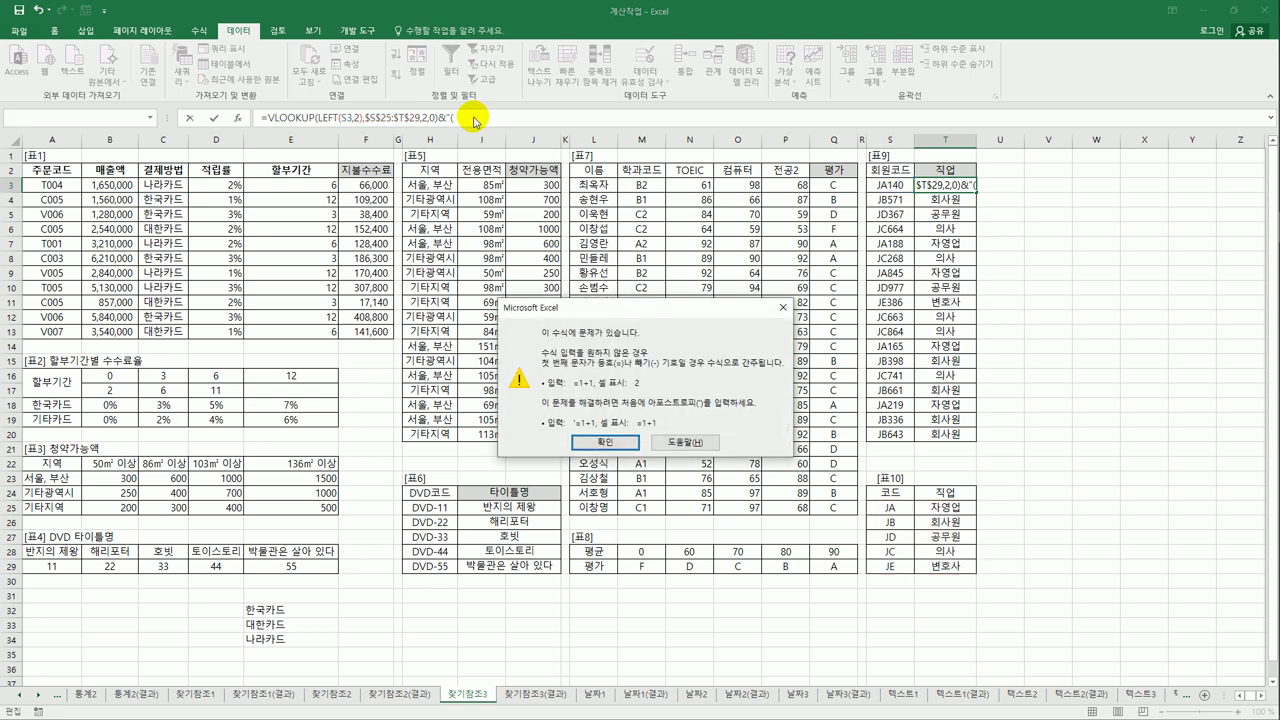
left_click(605, 442)
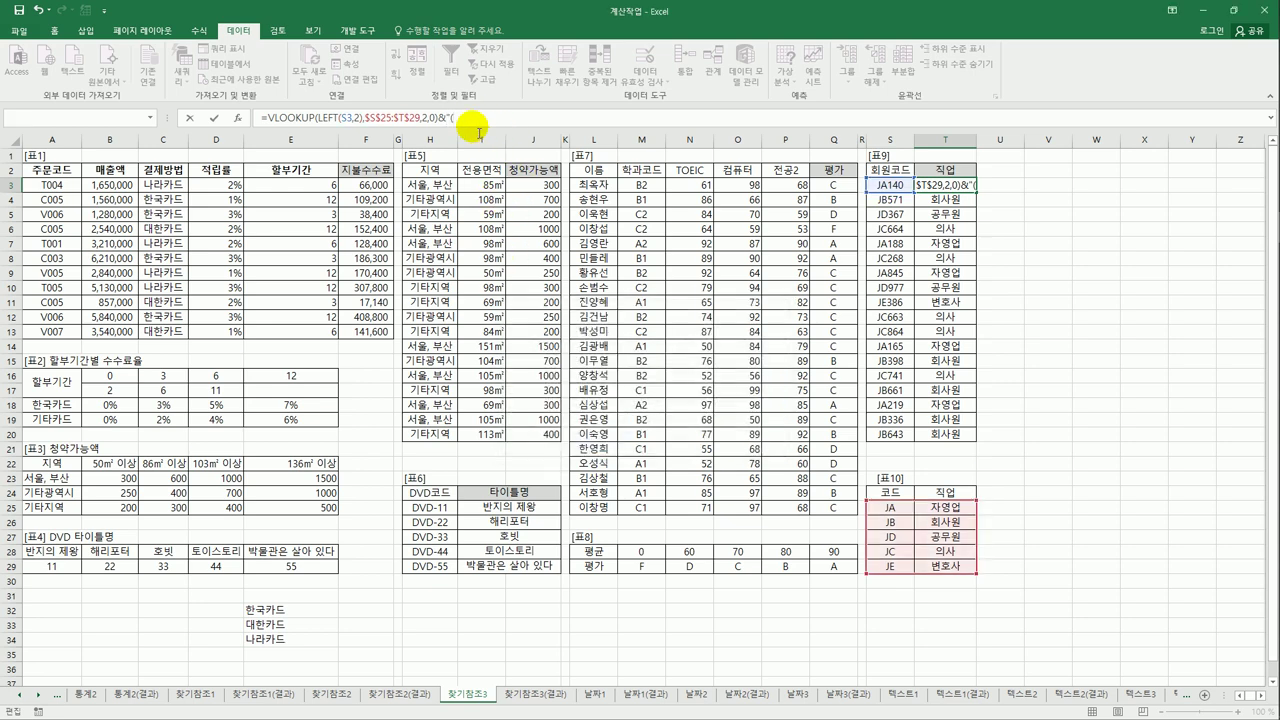
type("\"&")
type("CHOOSE(")
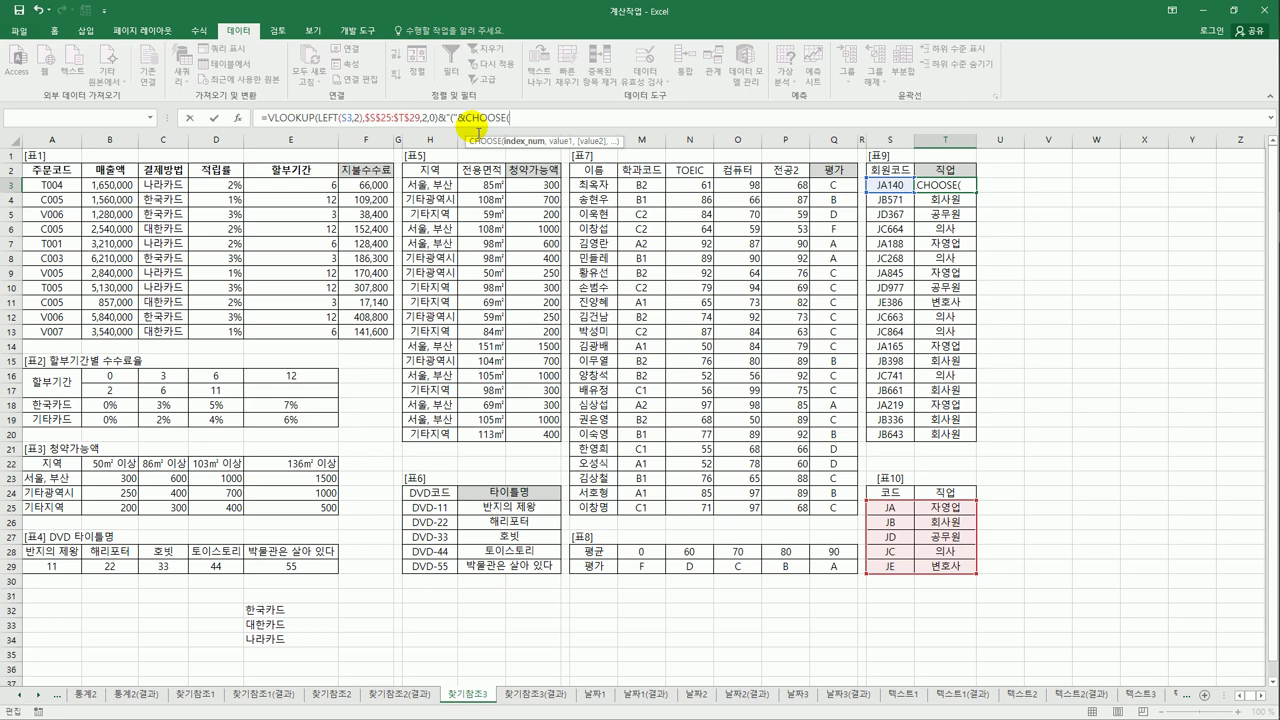
Enter MOD(RIGHT(S3,3),4)+1 as the index number of the CHOOSE function in T3
type("mod")
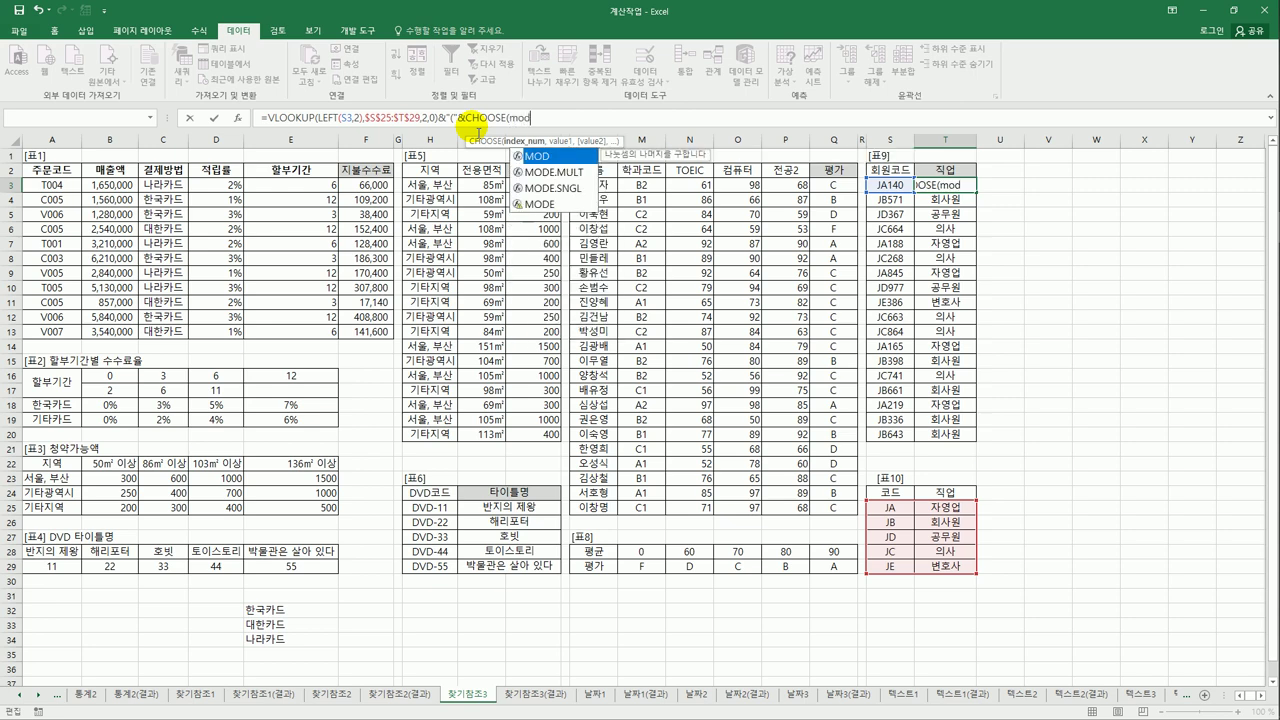
key("Tab")
type("righ")
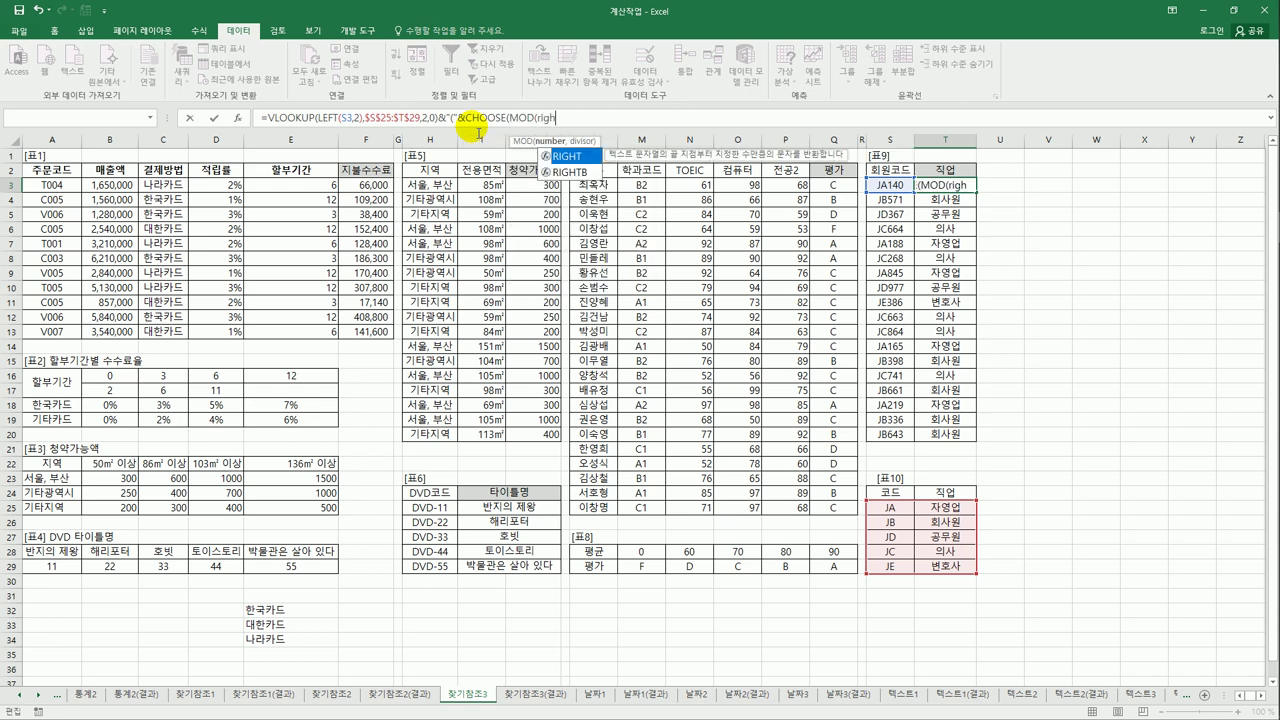
type("t(")
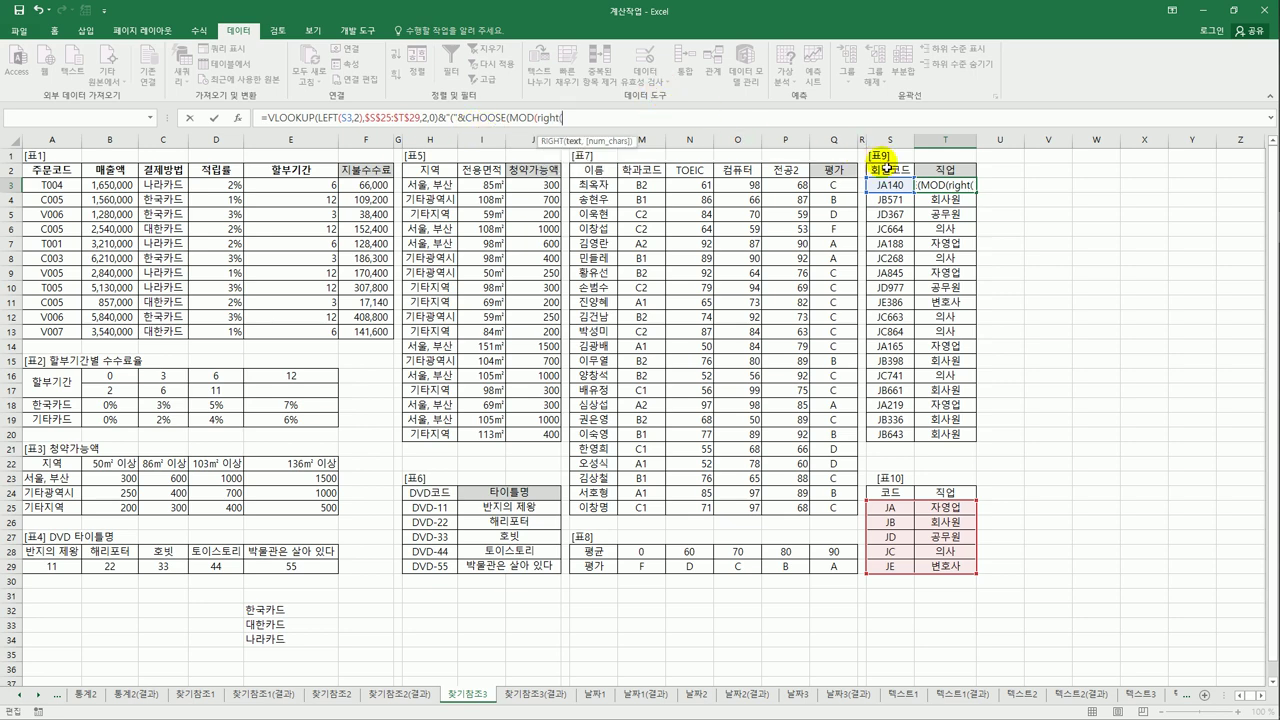
left_click(909, 188)
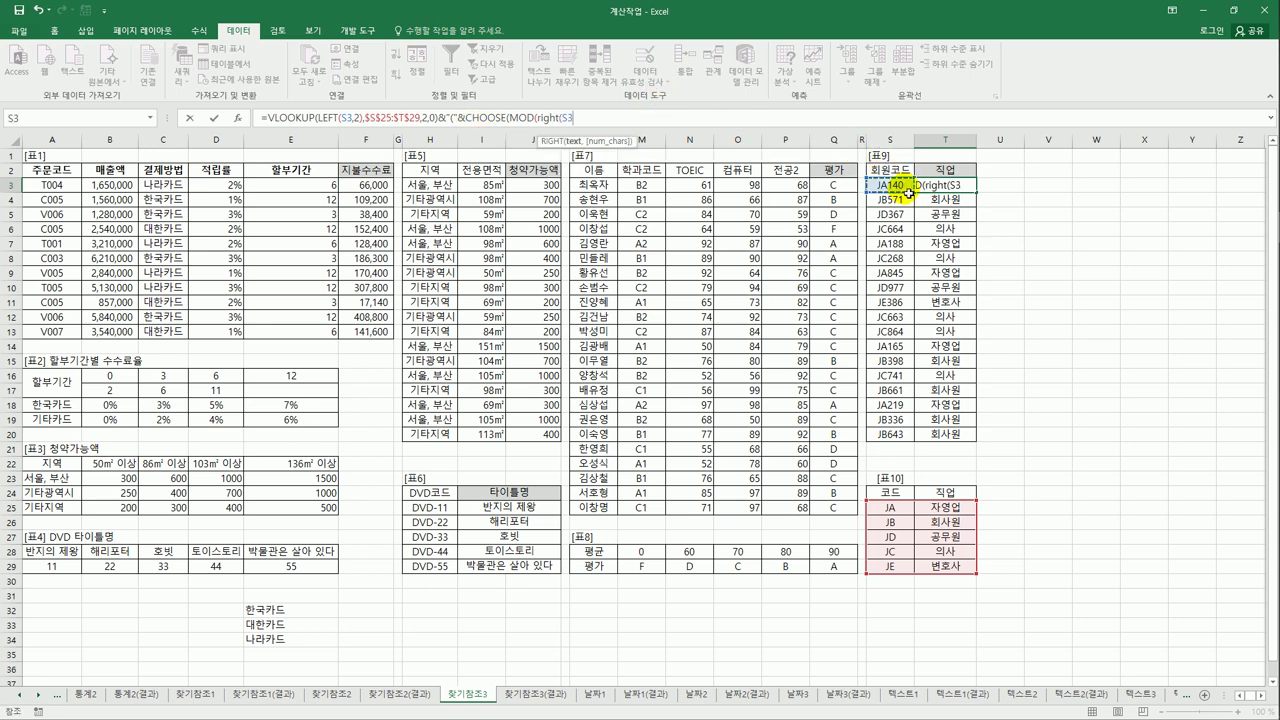
type(",3)")
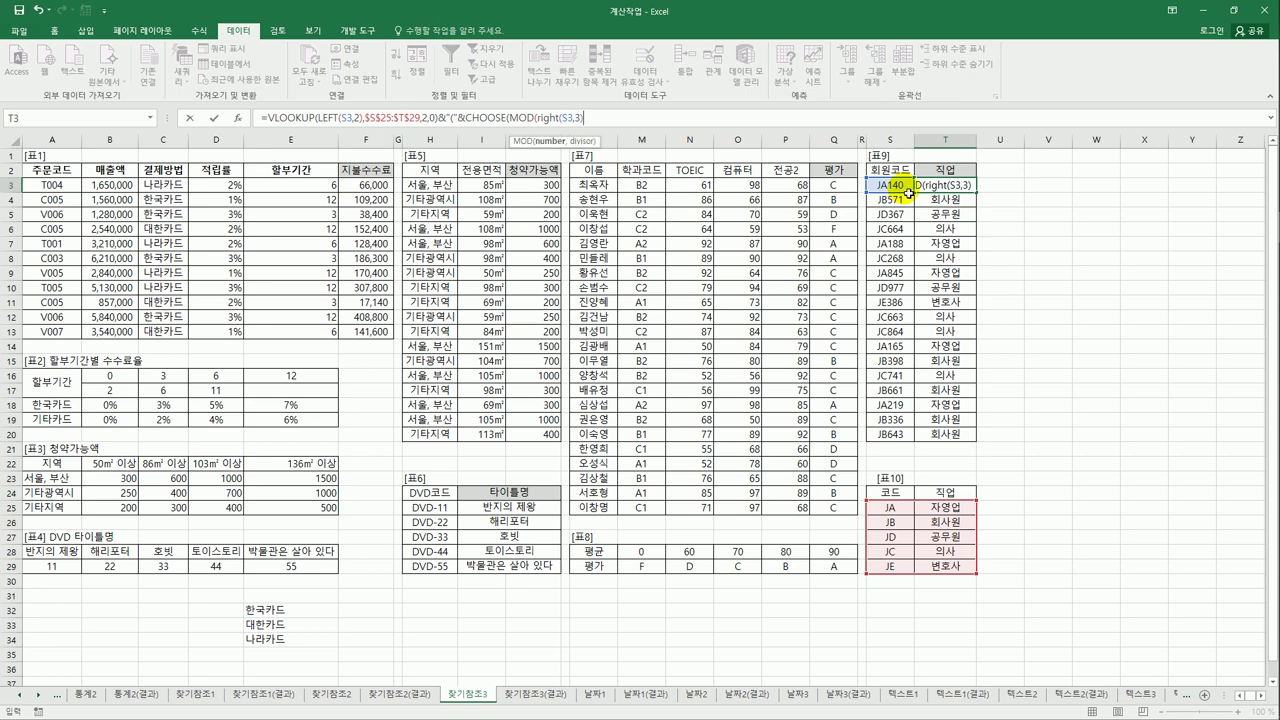
type(",4)")
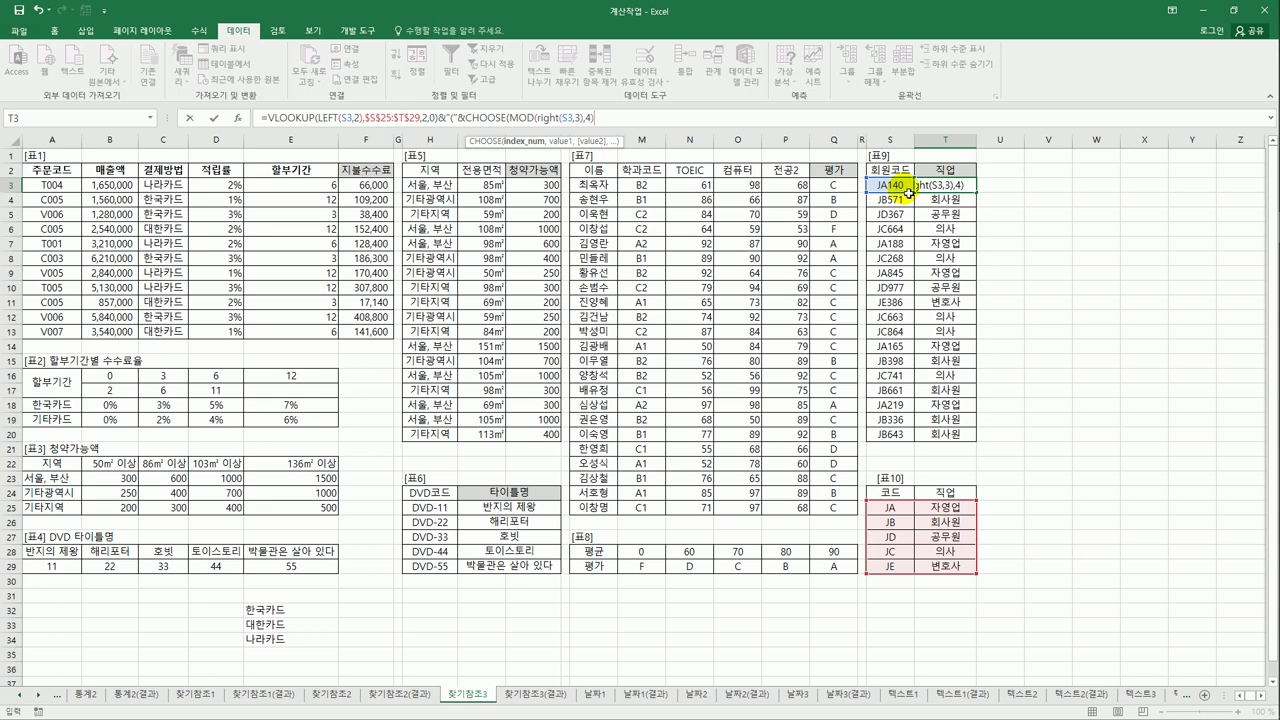
type("+1")
Complete T3's CHOOSE with the values "동부","서부","남부","북부", append &")", and fill the formula down through T20
type(",\"")
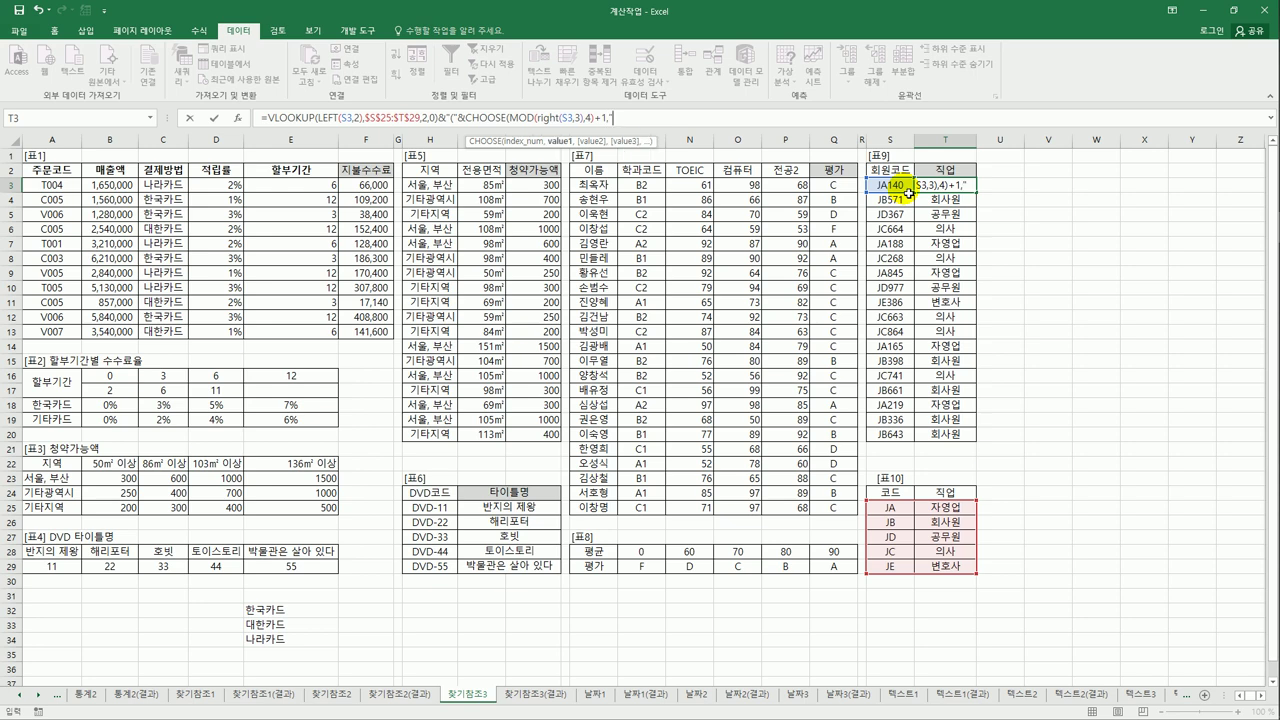
type("동부\",\"")
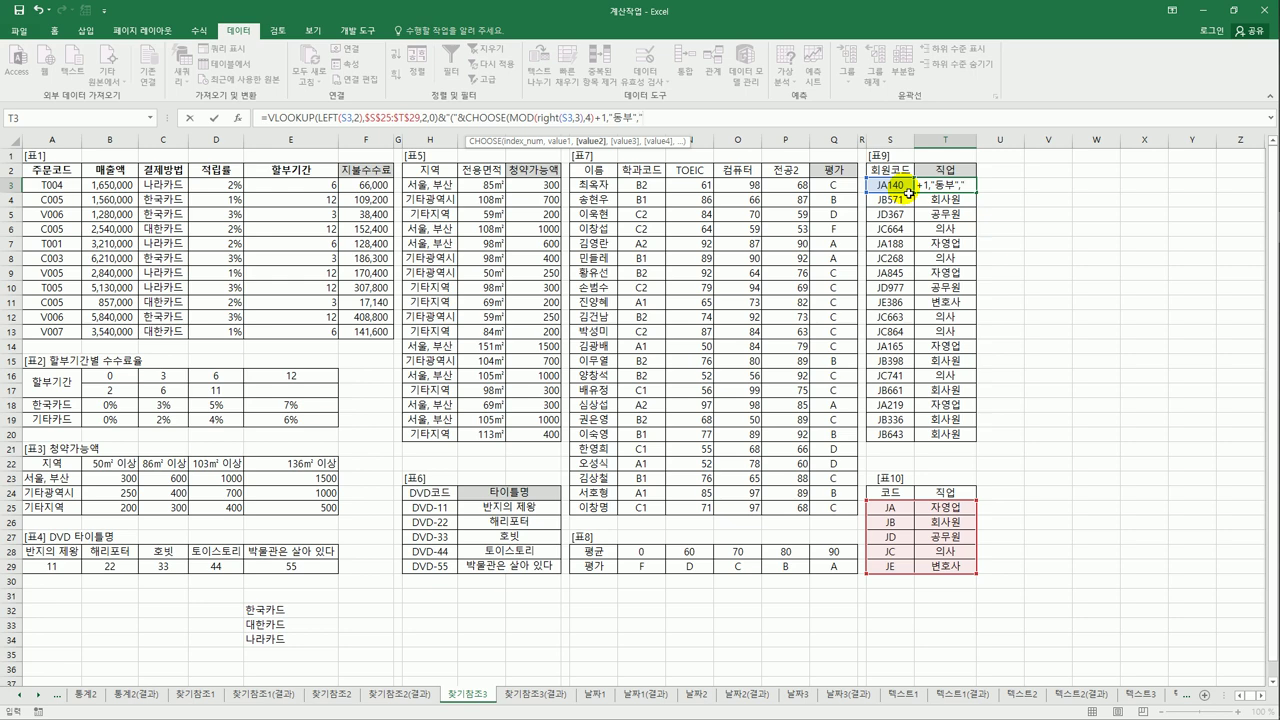
type("서부\",\"남부\",")
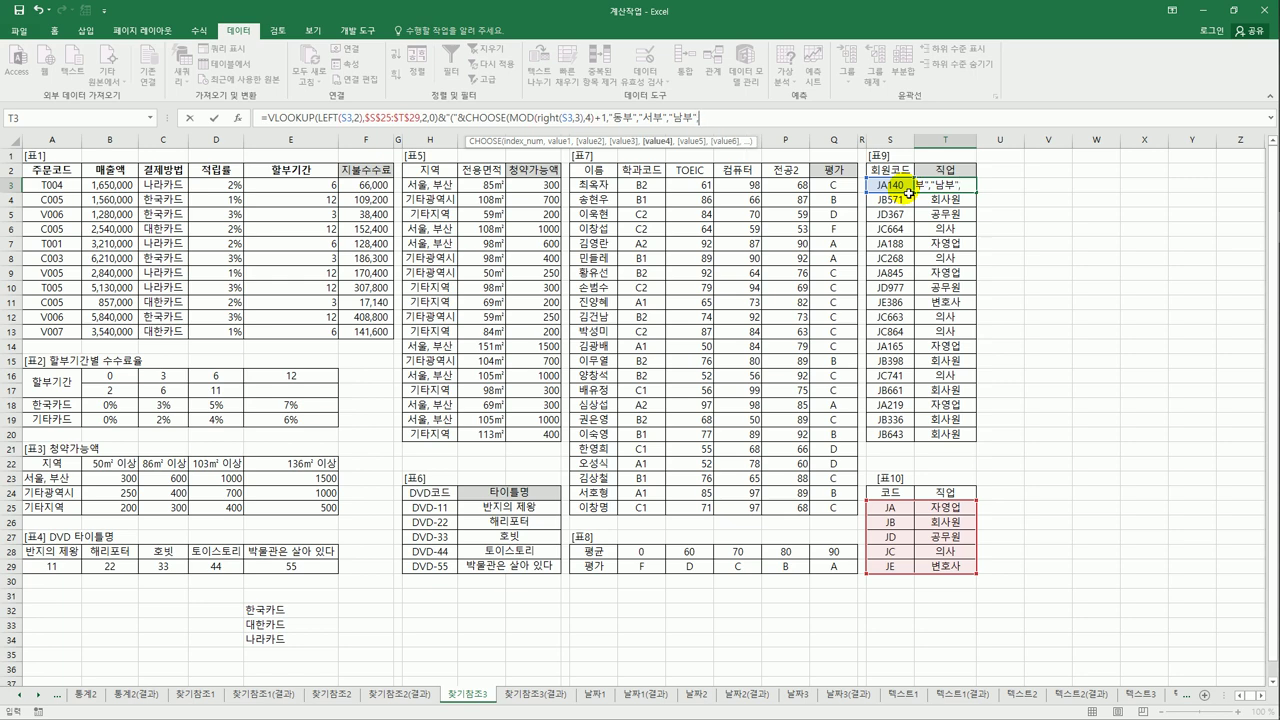
type("\"북부\")")
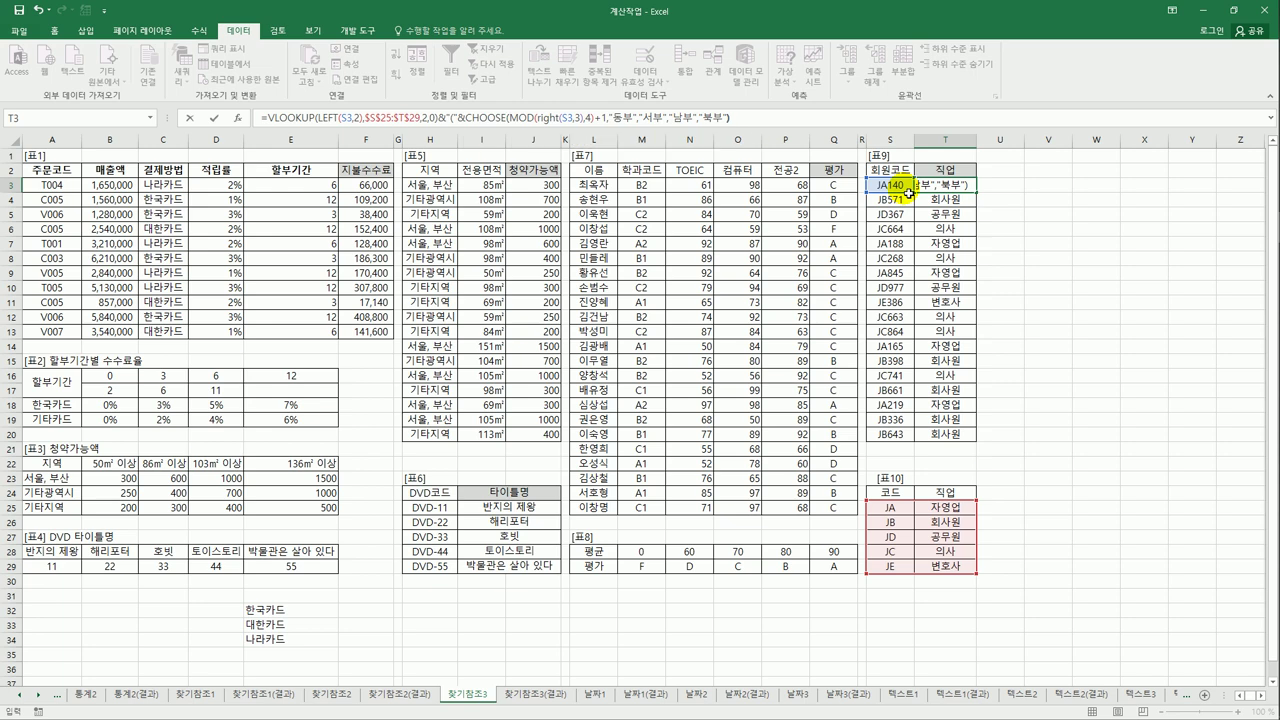
type("&\")\"")
key("ctrl+Return")
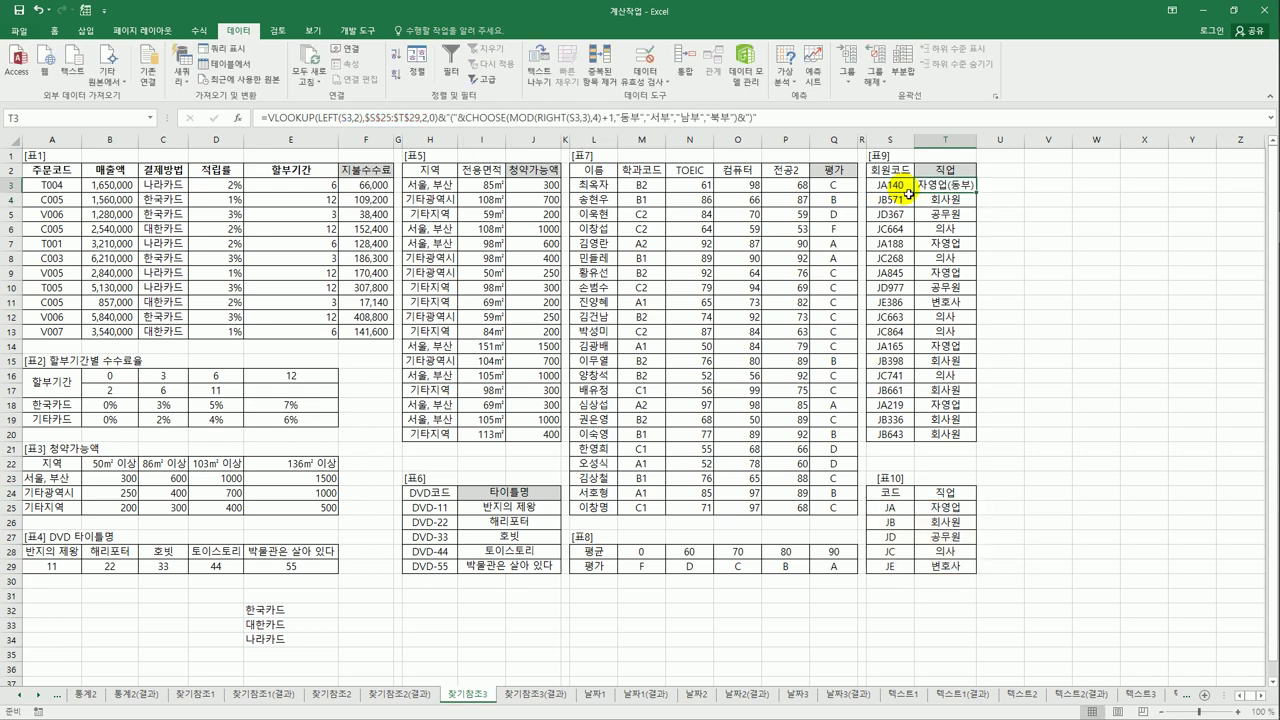
left_click_drag(983, 198, 955, 450)
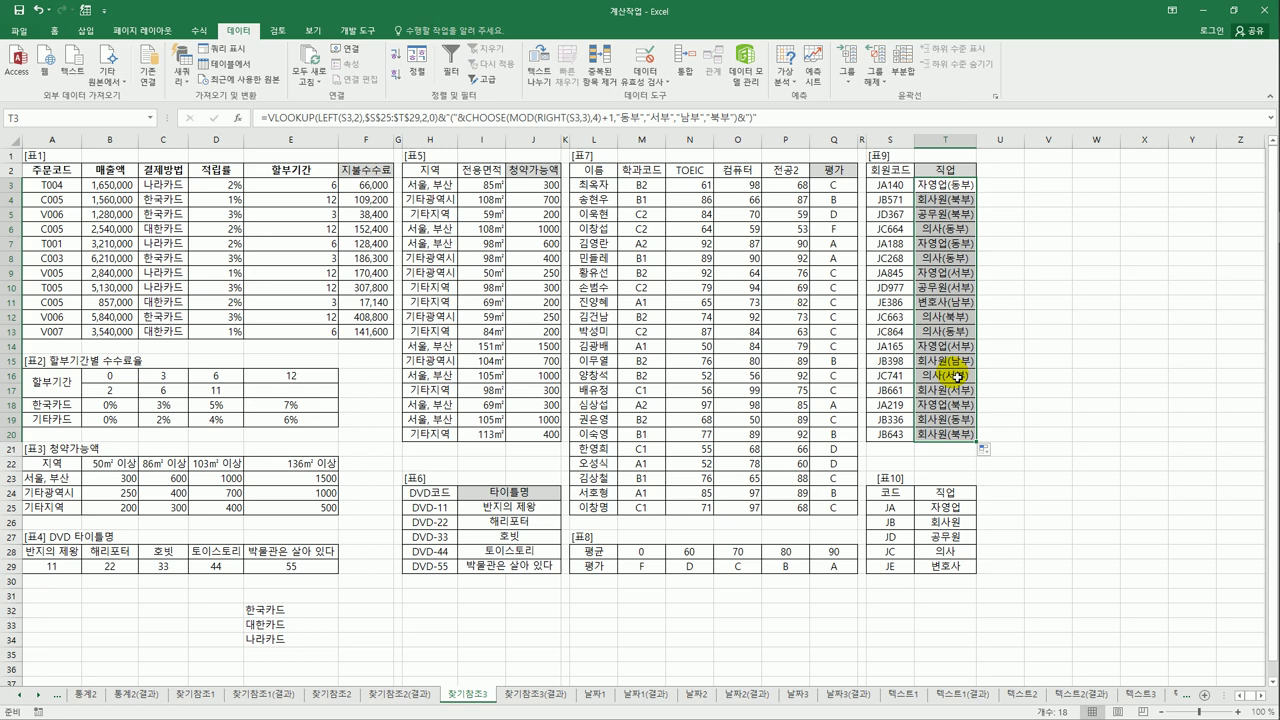
left_click(952, 434)
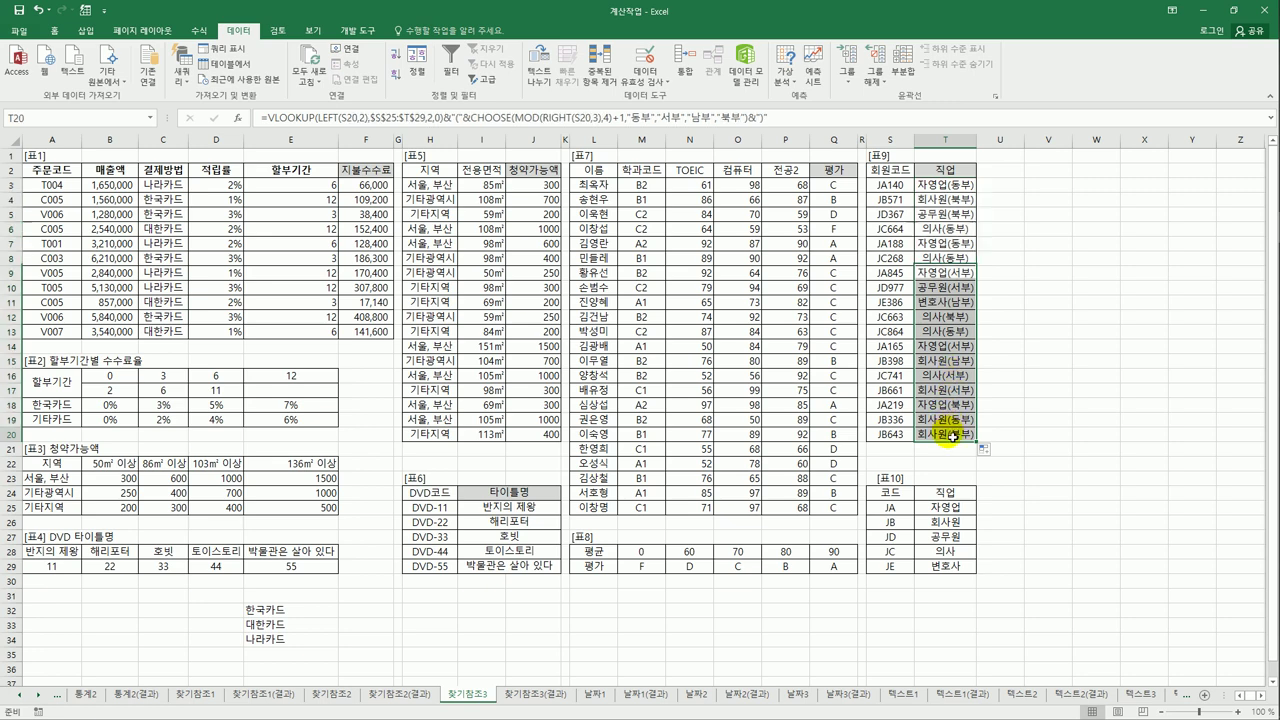